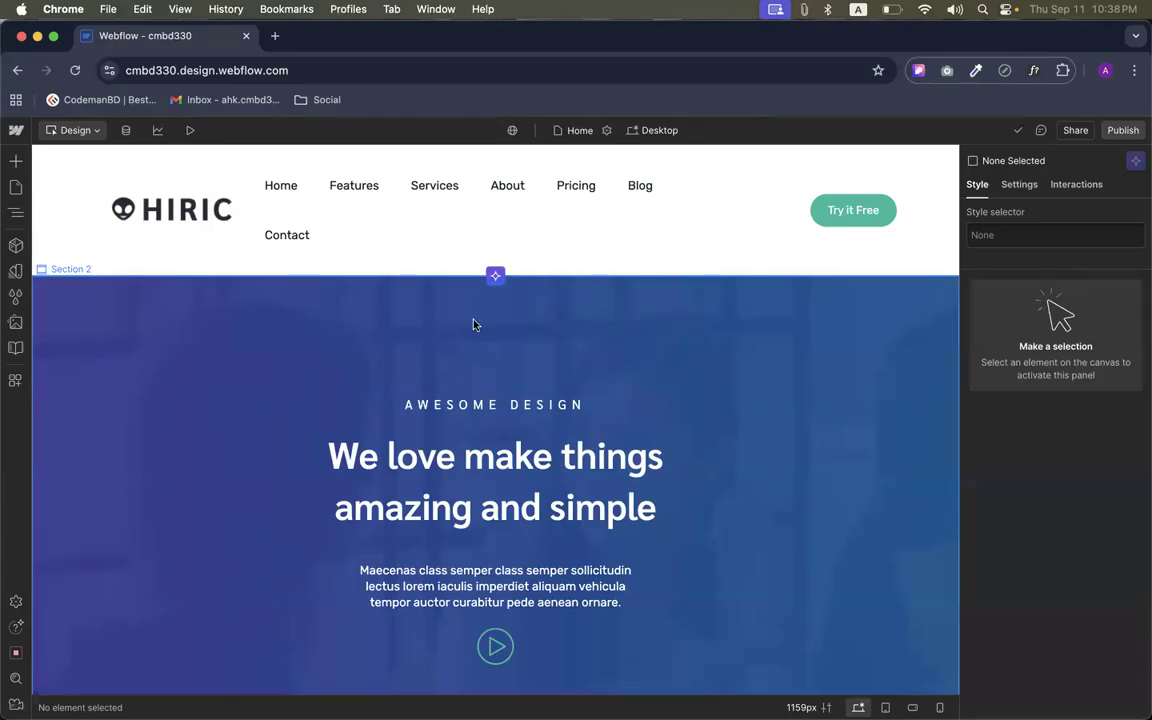
Reduce the browser zoom by one level to give the design canvas more width, leaving the canvas settings closed
click(801, 707)
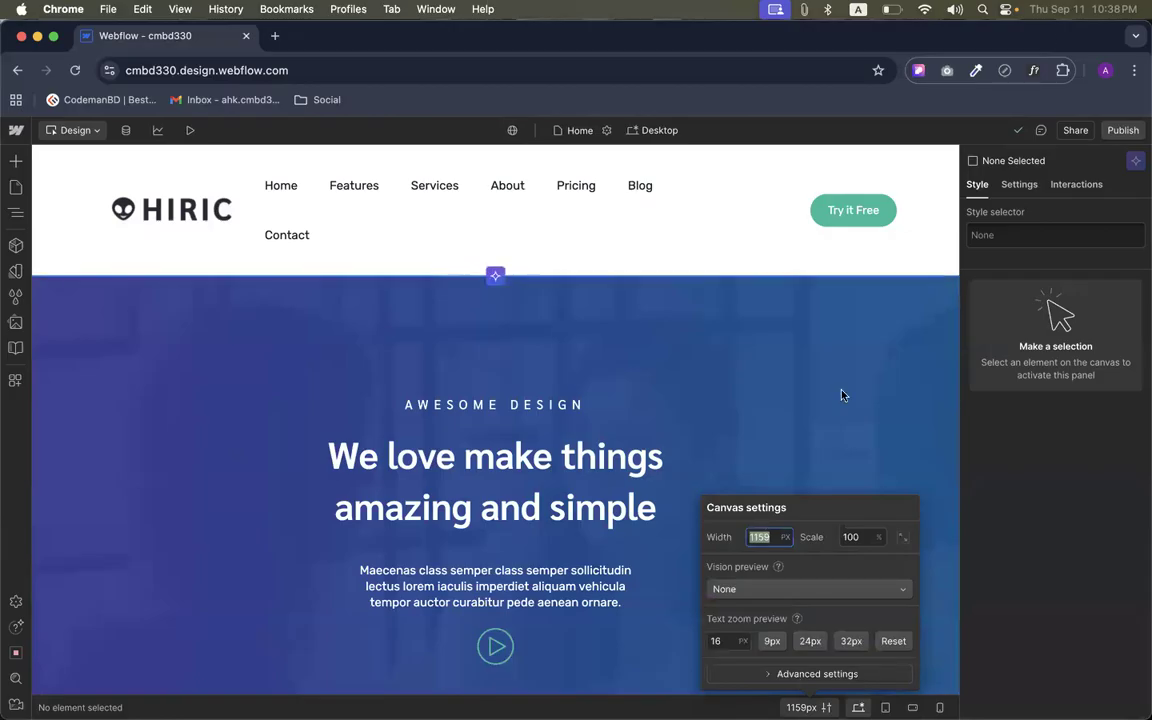
click(1134, 70)
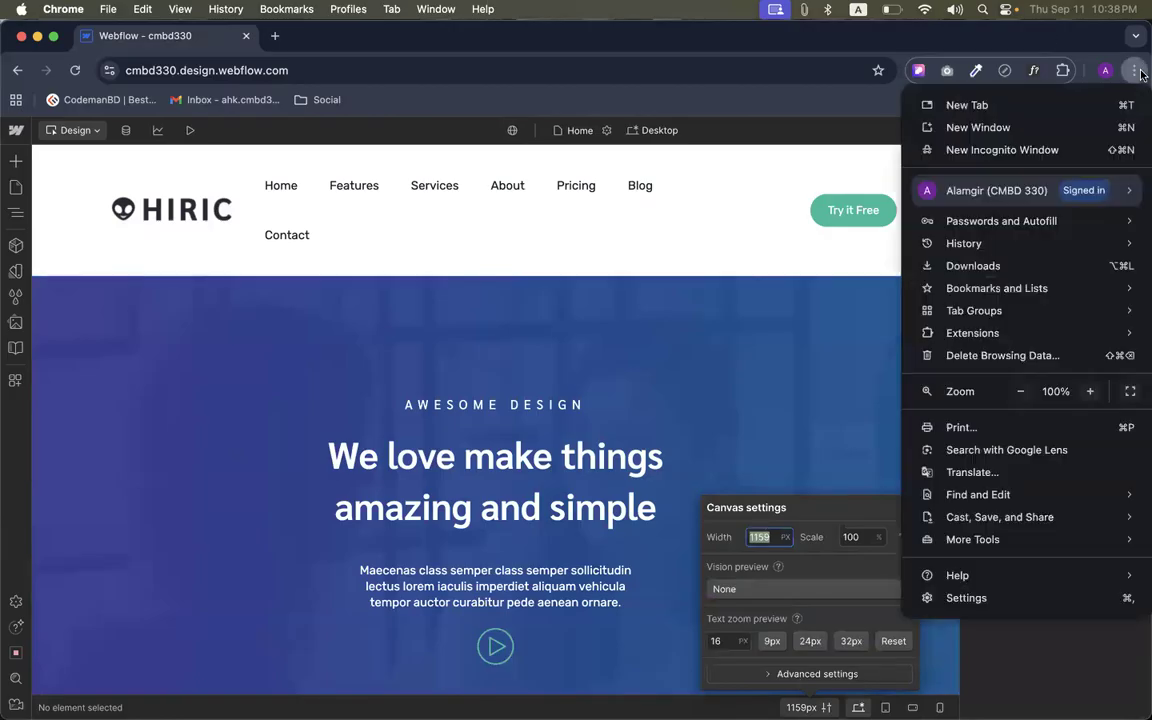
click(1020, 391)
click(960, 635)
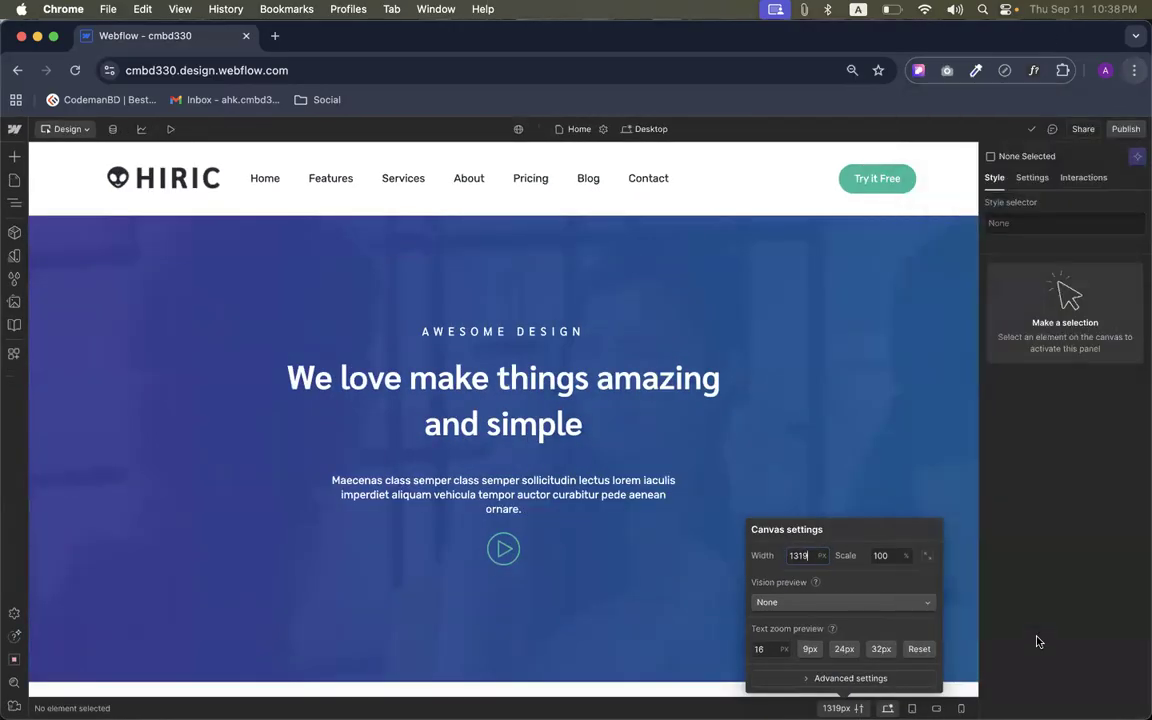
click(788, 411)
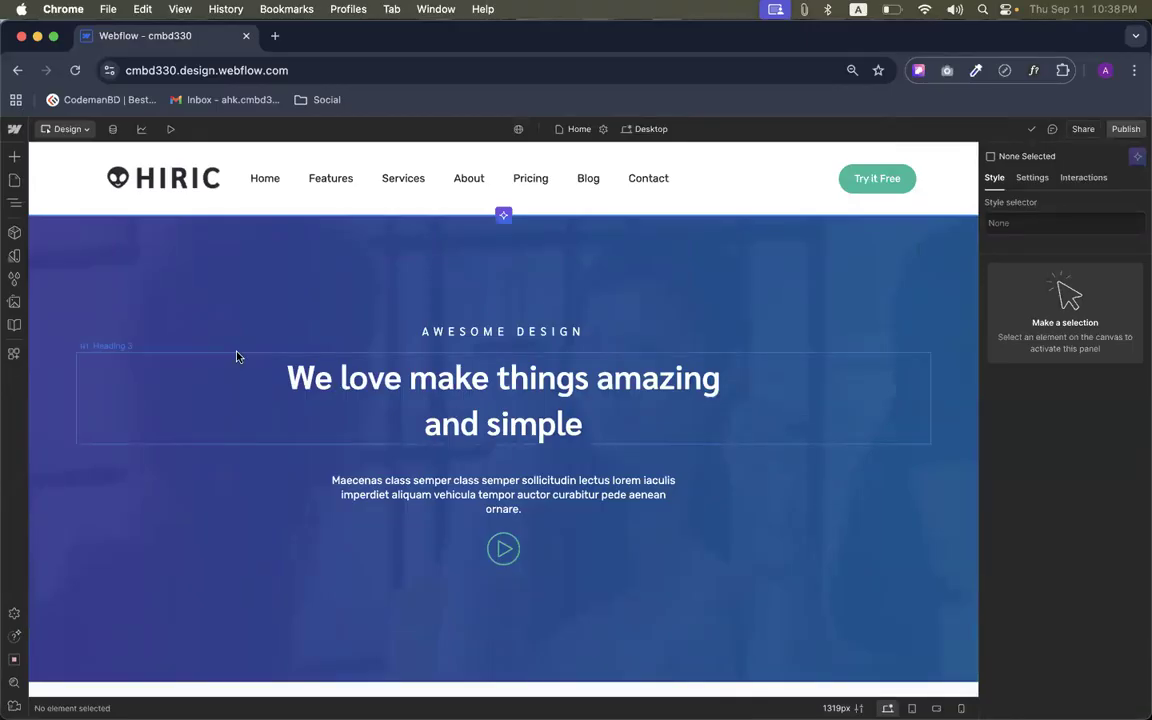
Pin the Navigator beside the canvas and select Section 2, the hero section
click(14, 202)
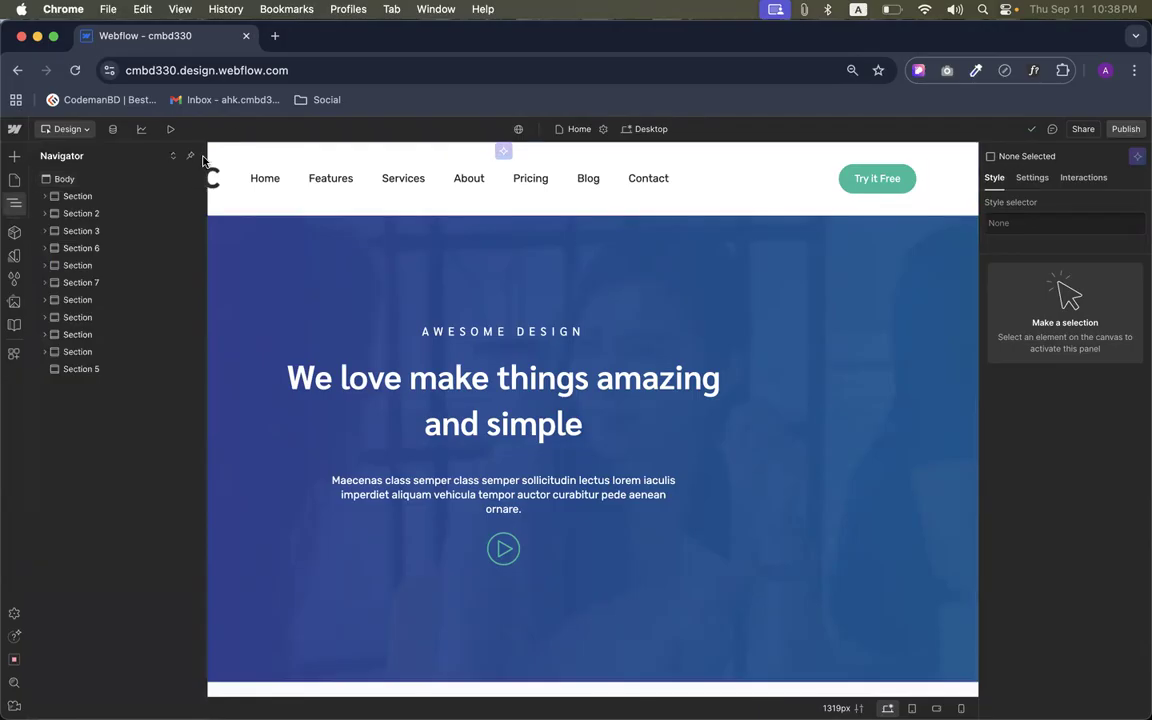
click(190, 155)
click(810, 342)
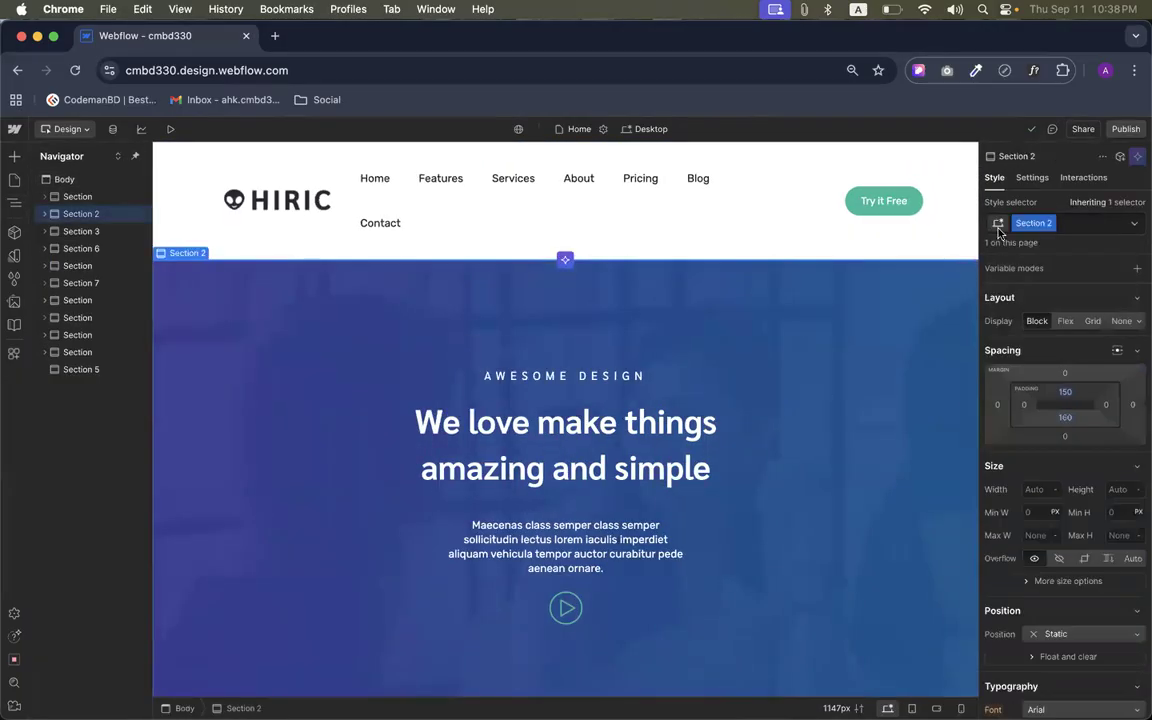
Reduce the browser zoom to 80%
click(1134, 70)
click(1020, 391)
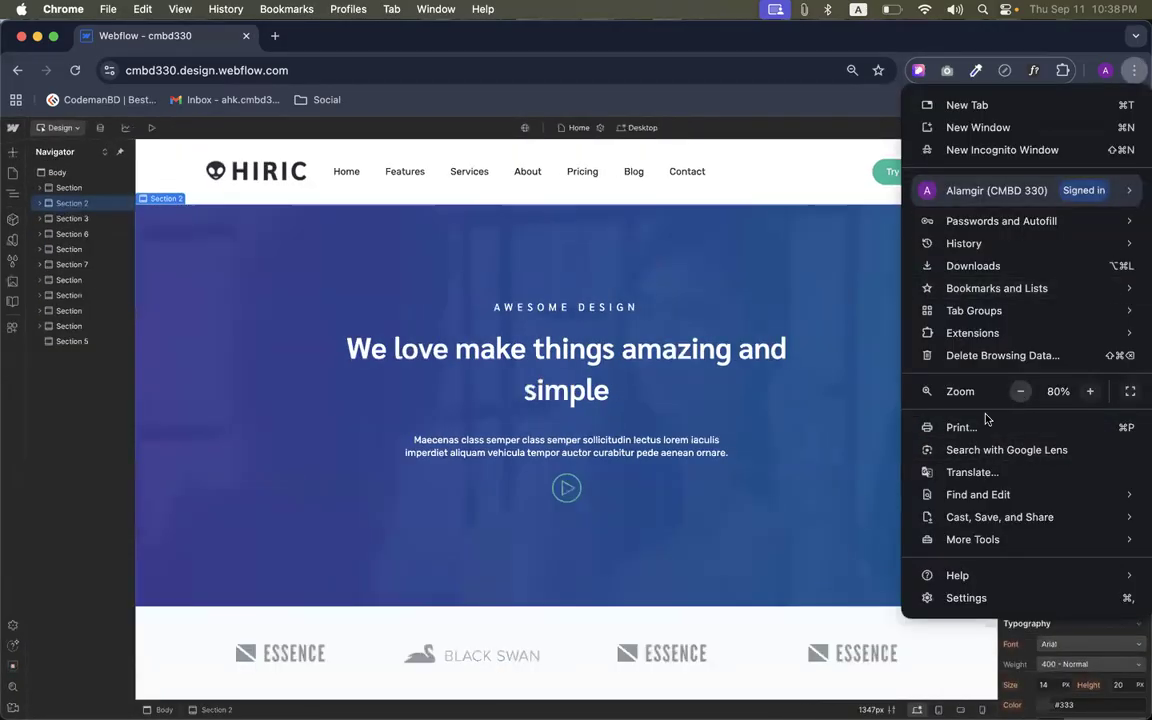
click(838, 522)
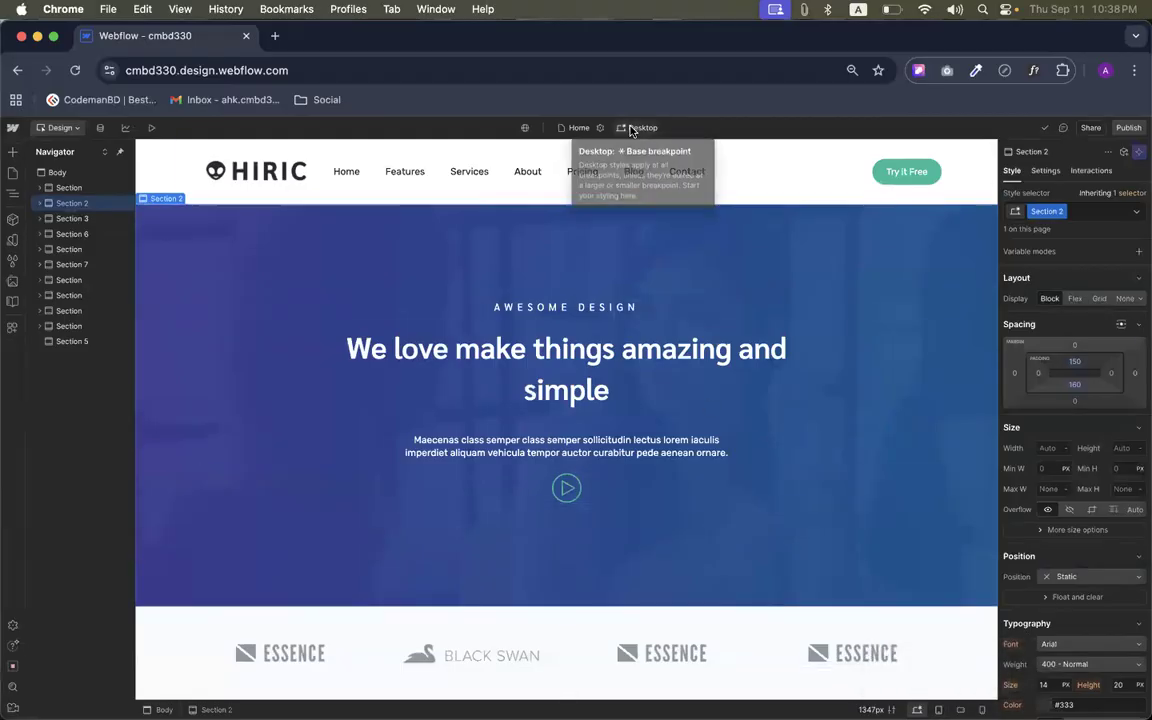
Preview the page at the tablet, mobile landscape and mobile portrait breakpoints, widen the portrait canvas to about 422 px, and return to desktop
click(937, 709)
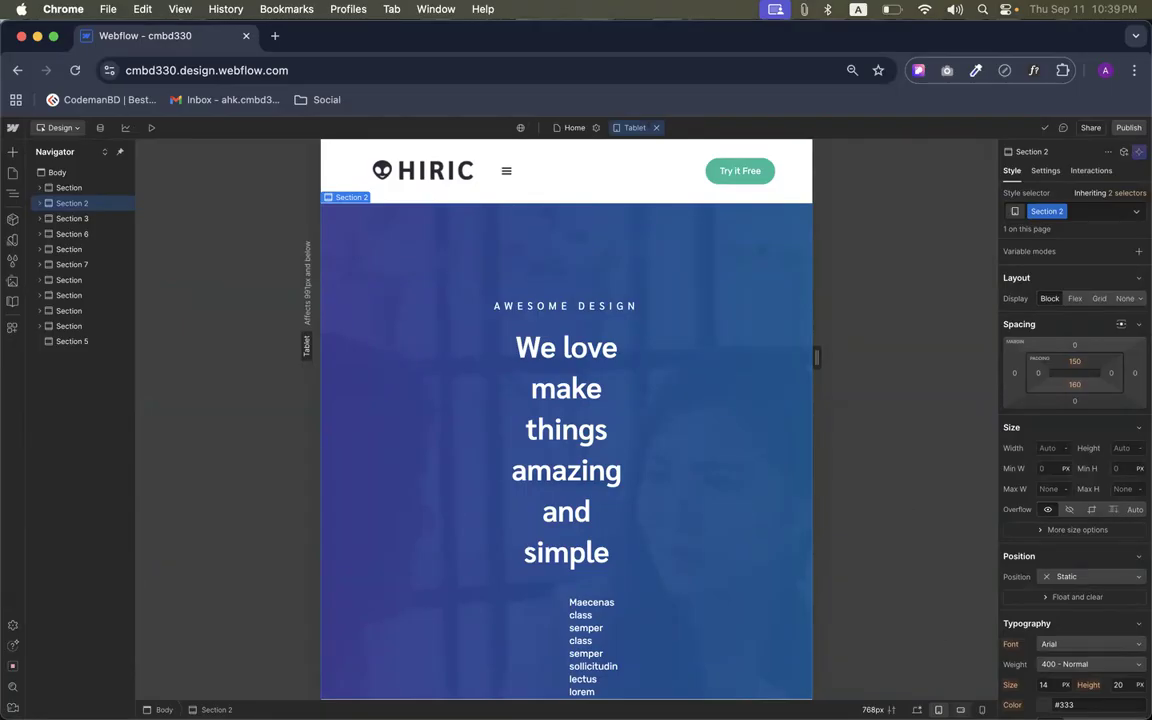
click(960, 708)
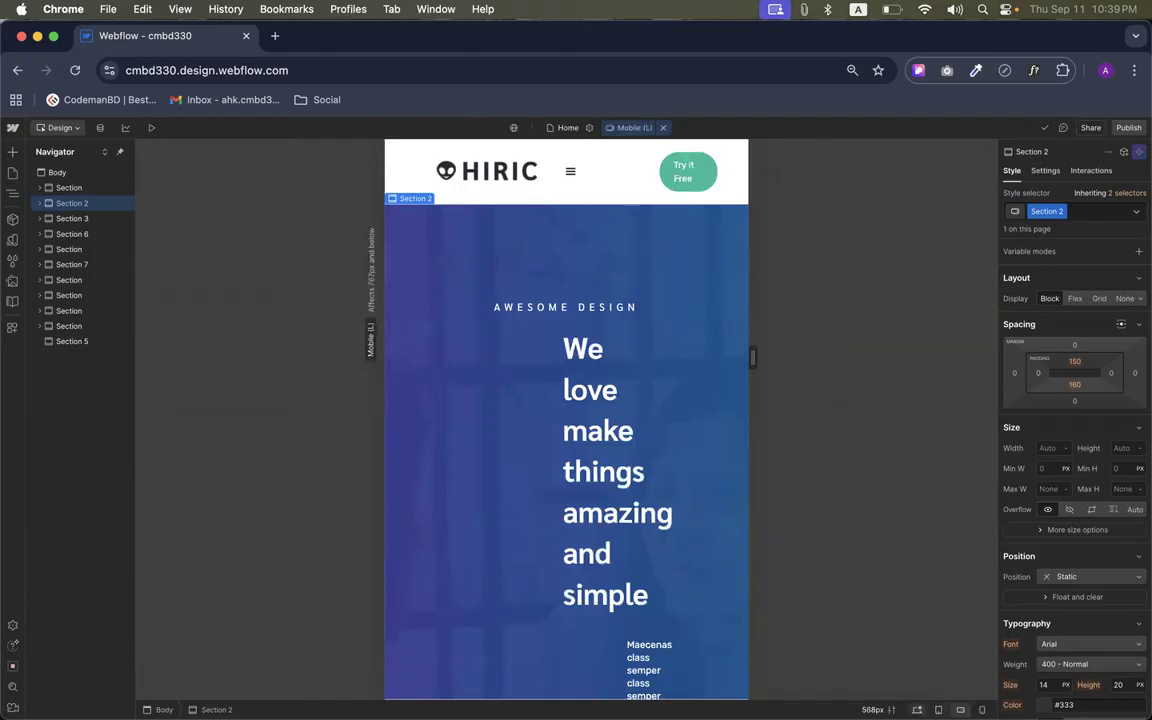
click(981, 709)
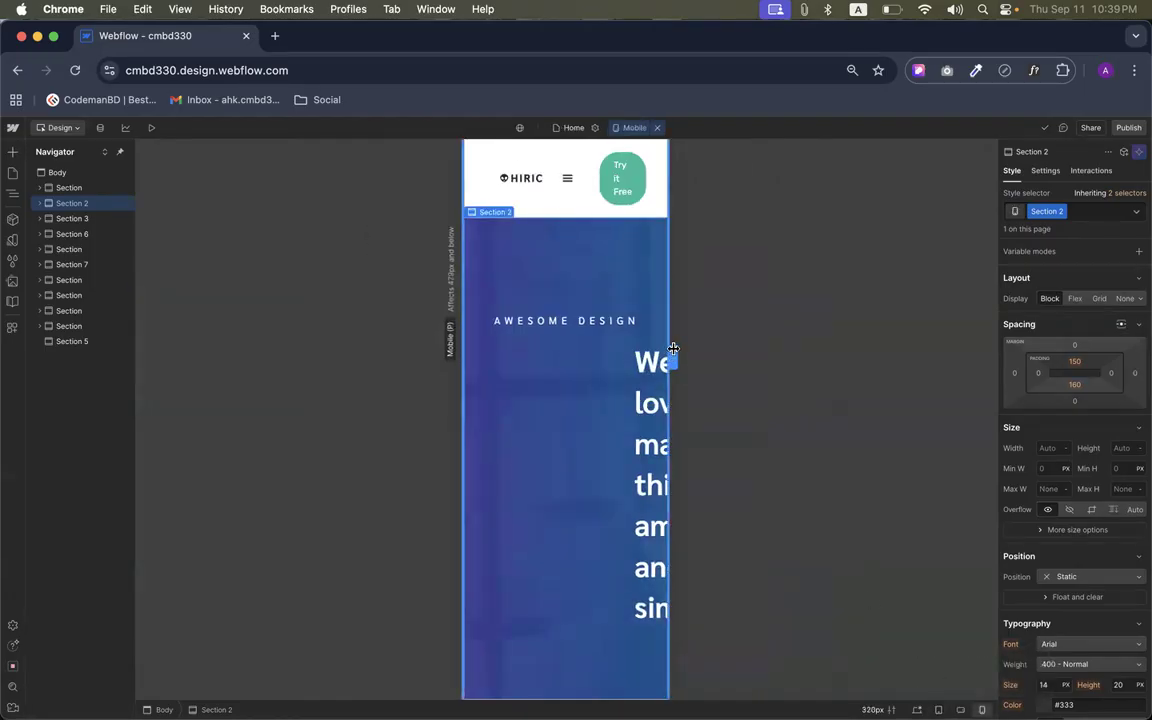
drag(674, 348, 704, 353)
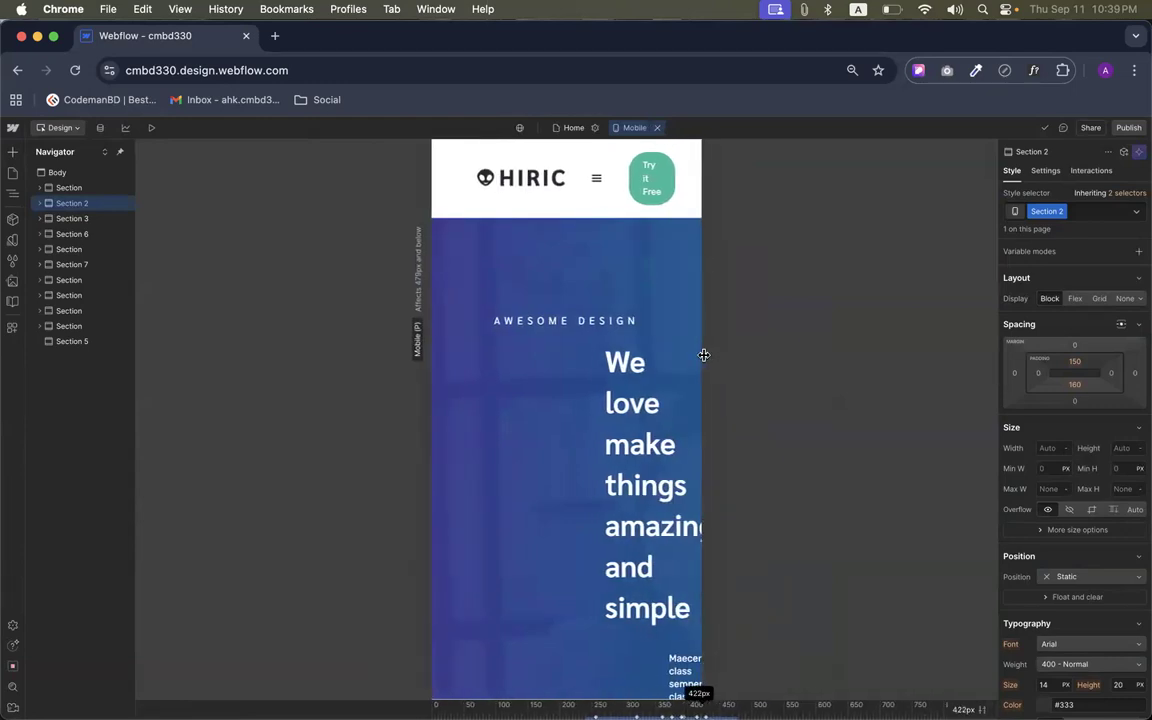
click(657, 127)
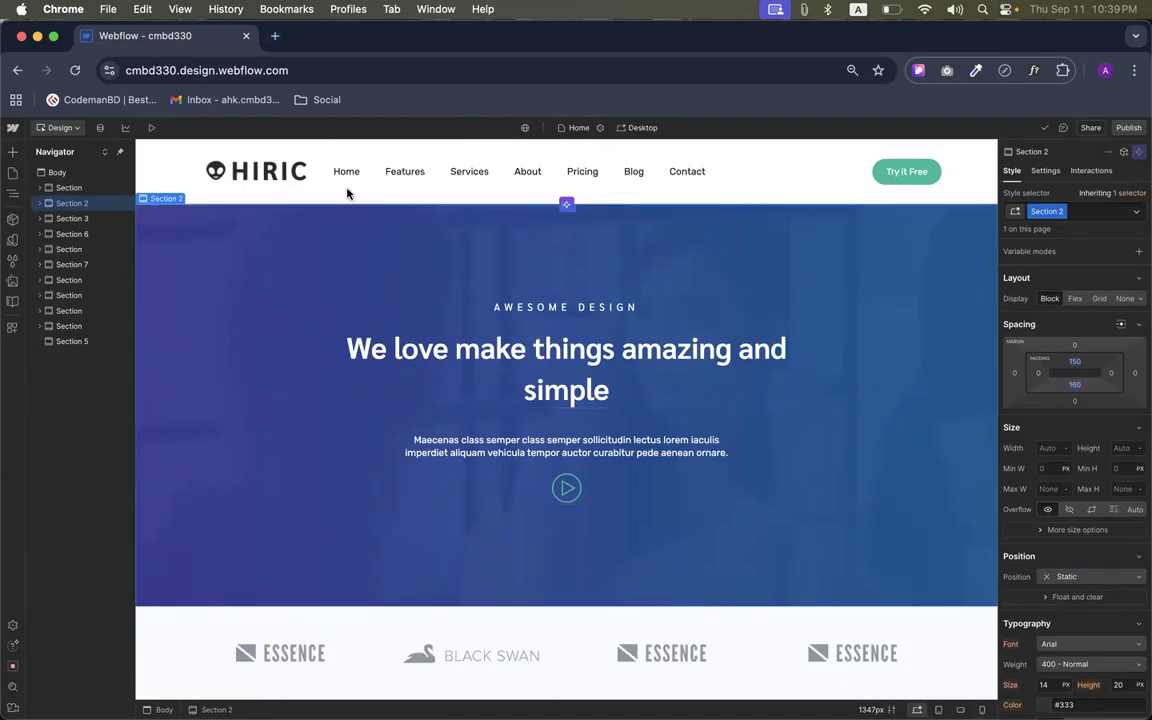
Open the original Hiric template page from themesbrand.com in a new browser tab
click(275, 37)
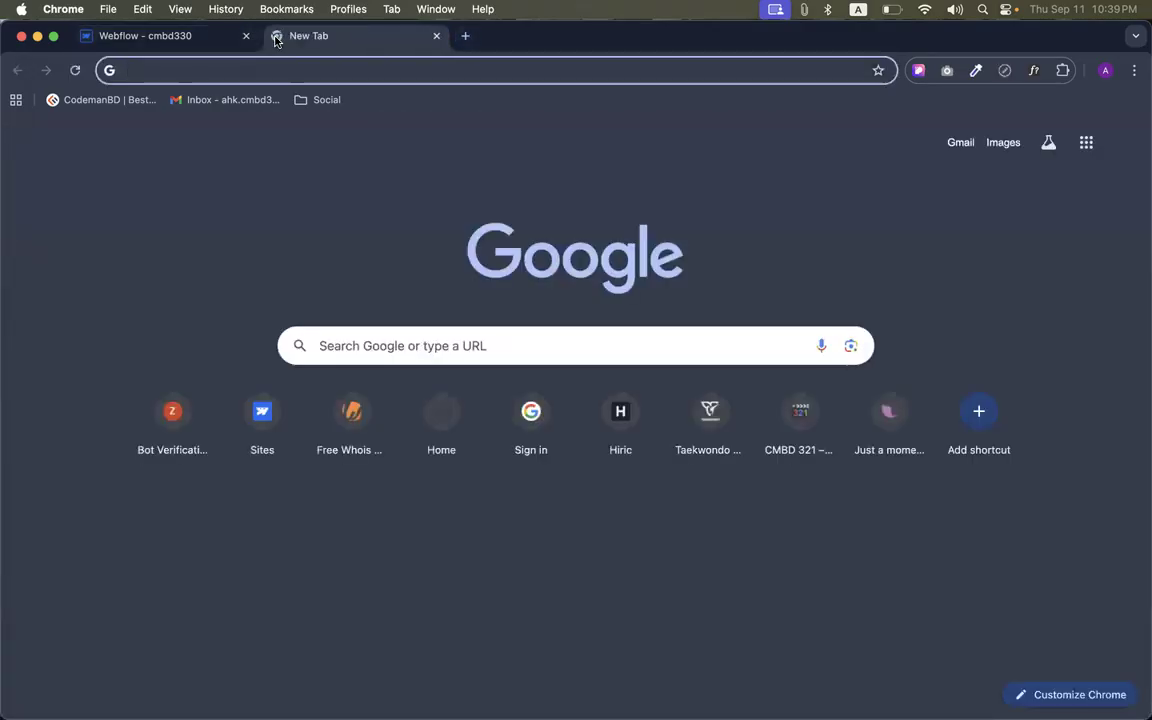
text(hiri)
click(380, 328)
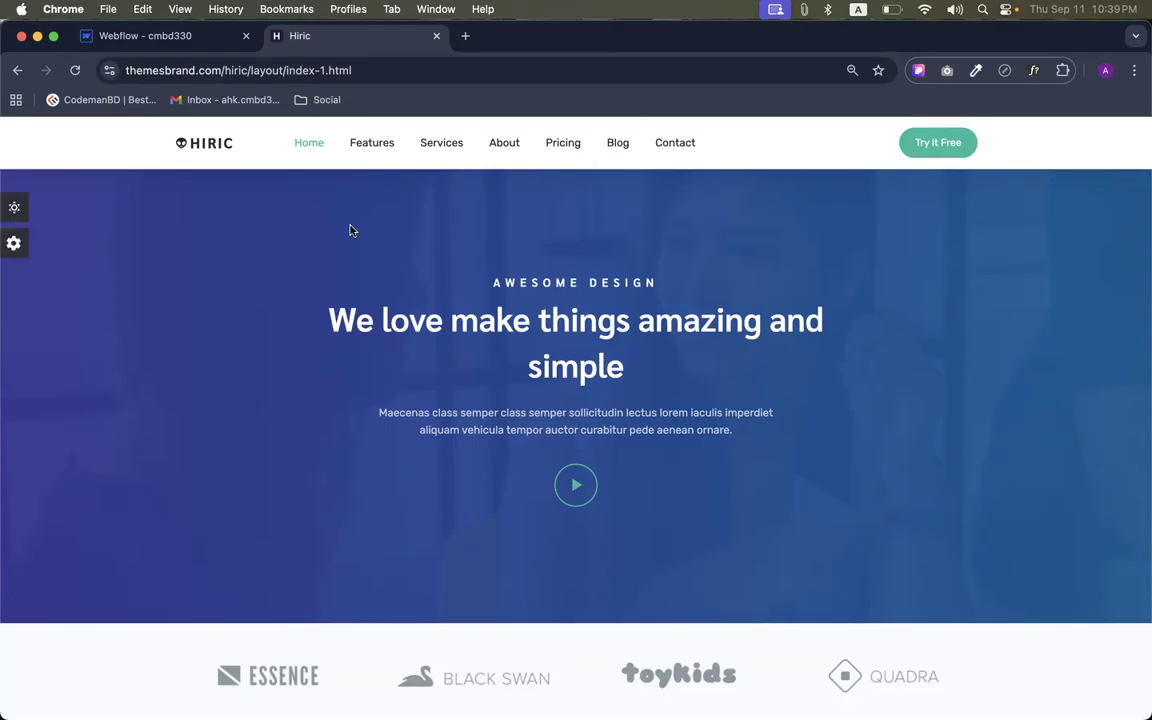
Inspect the Hiric page in the developer tools and turn on device emulation
right_click(277, 278)
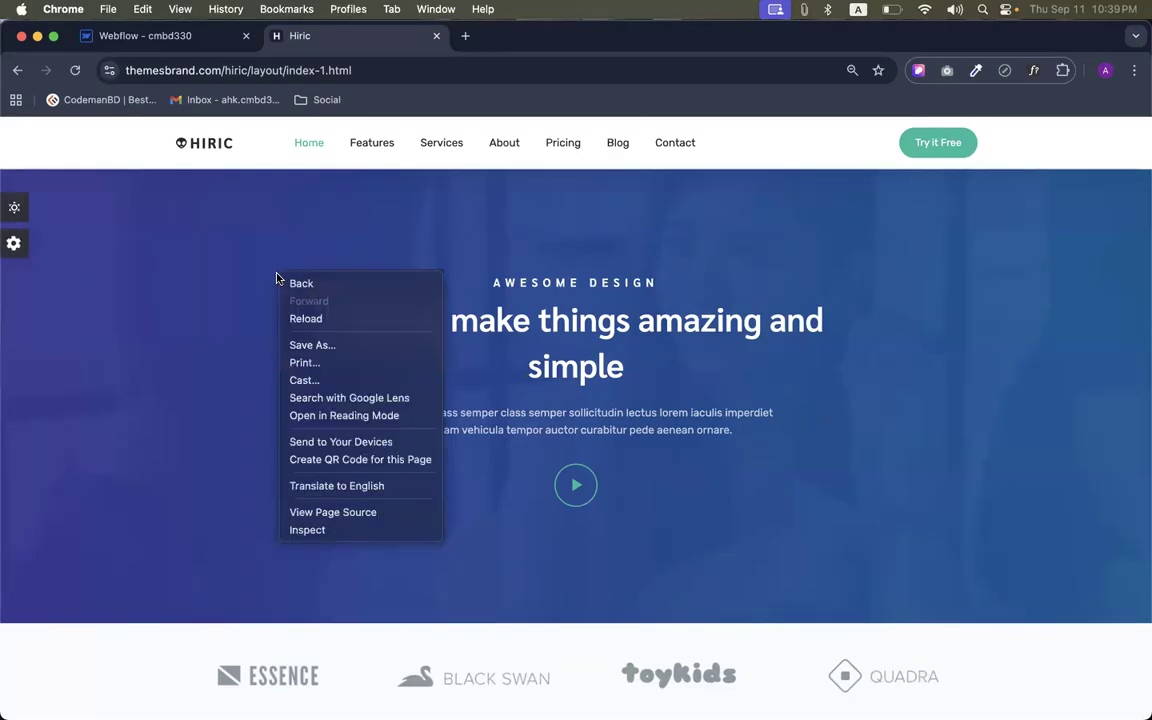
click(318, 531)
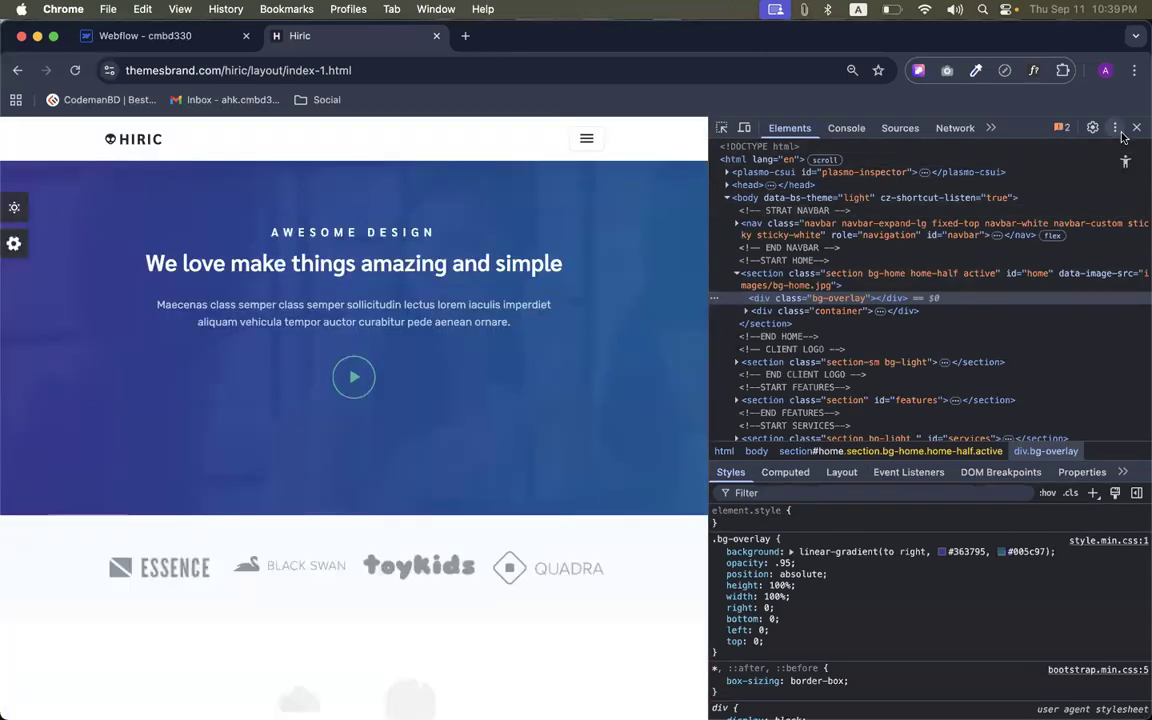
click(1116, 128)
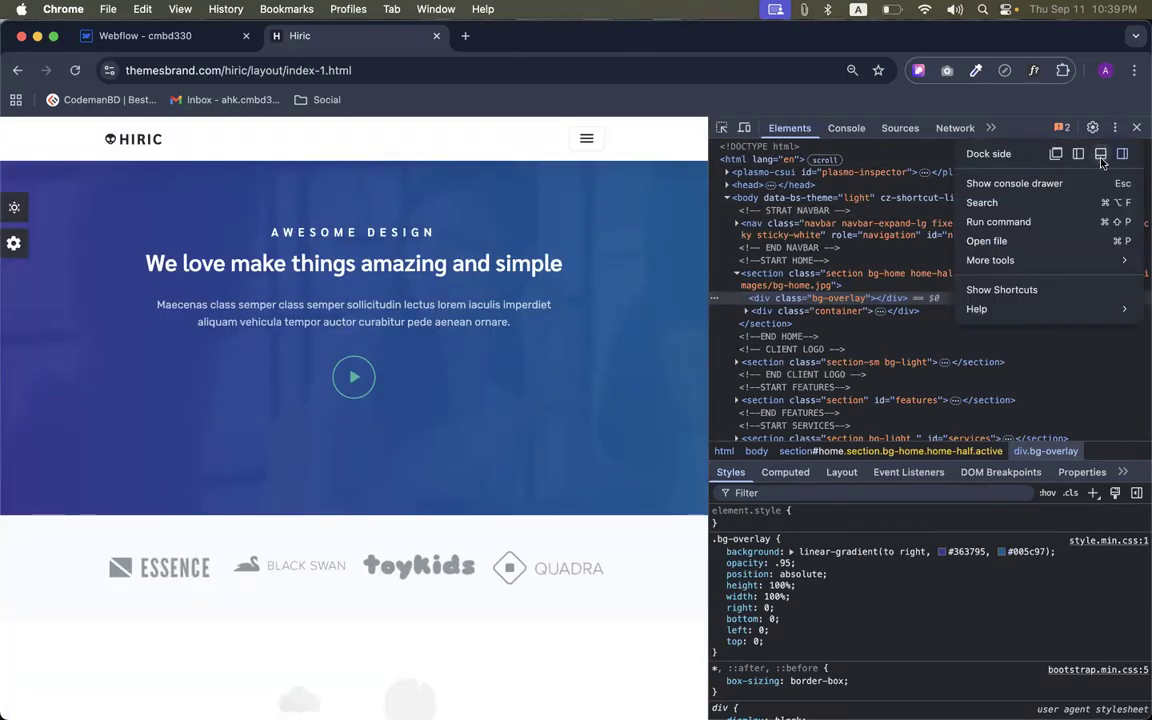
click(744, 128)
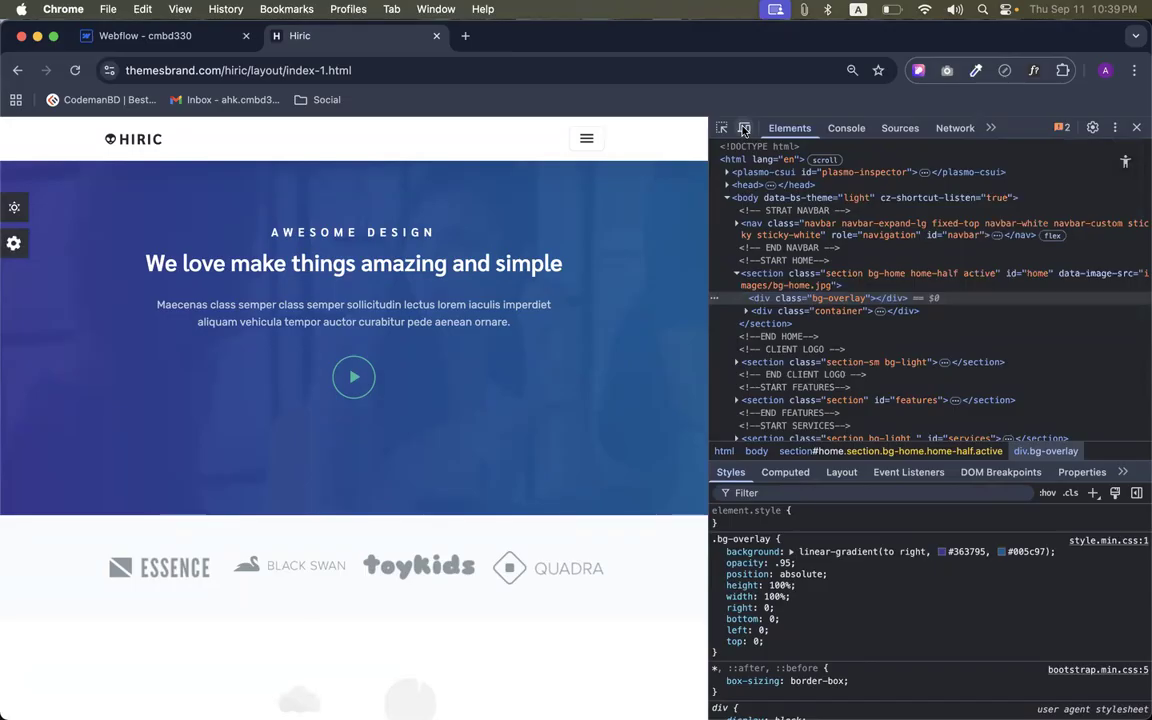
click(744, 128)
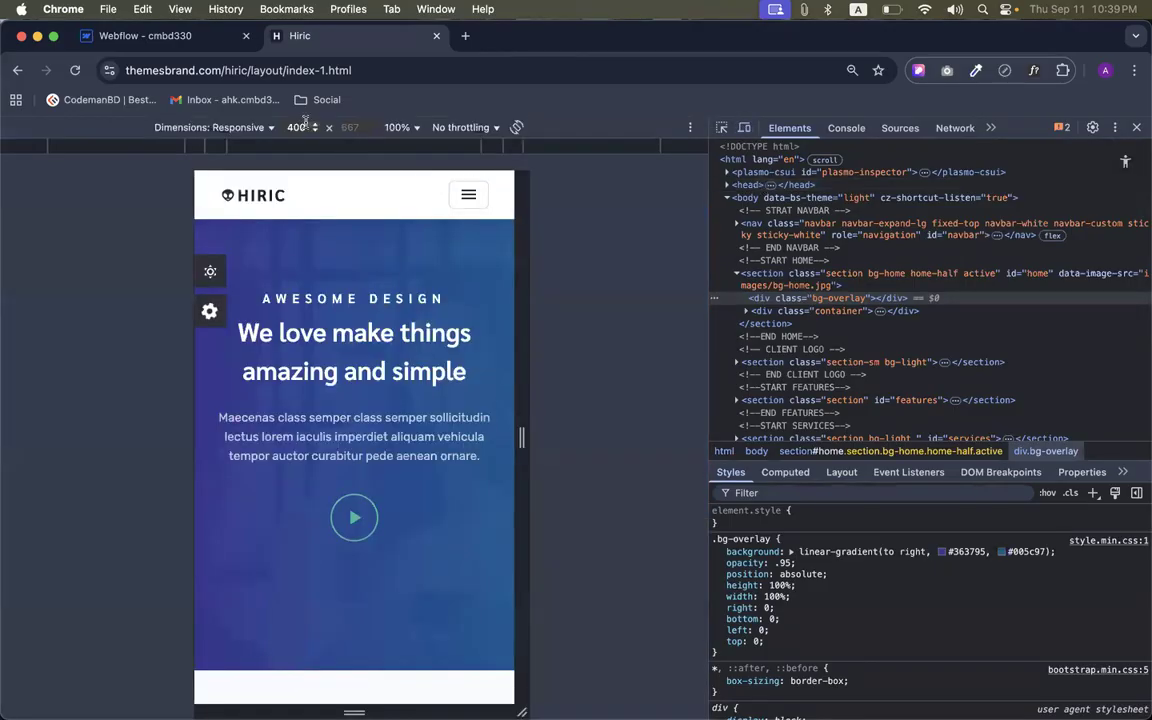
Emulate the Hiric page on an iPhone 14 Pro Max at 100% zoom
click(237, 131)
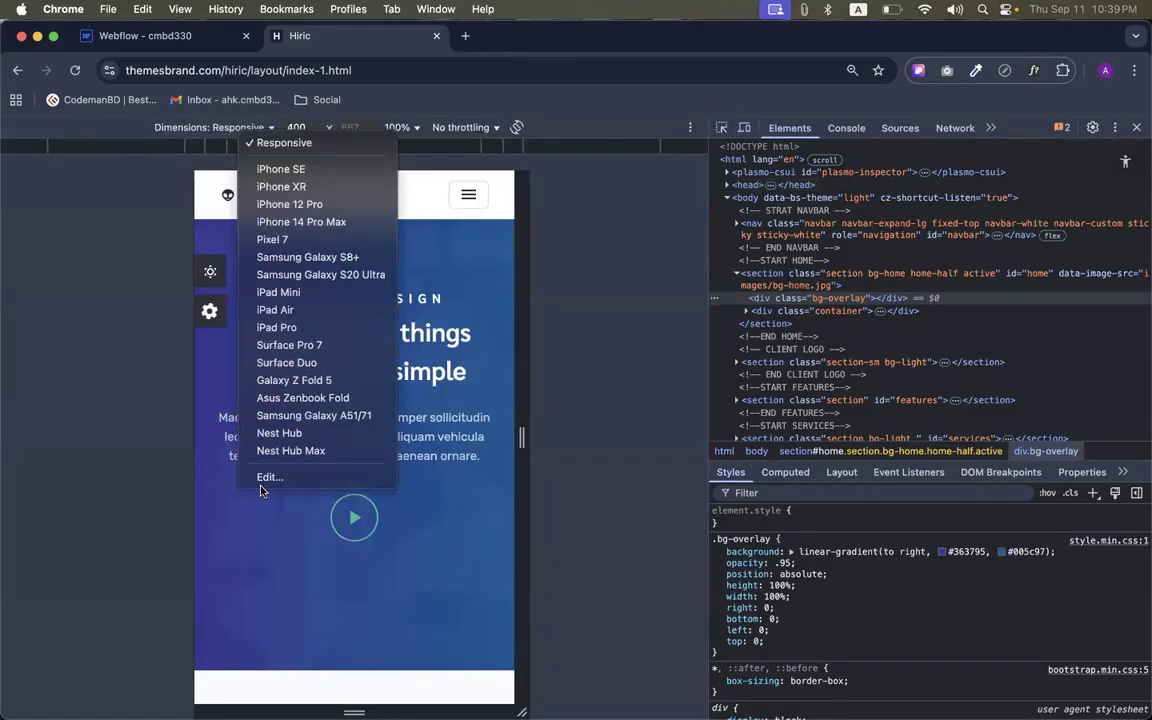
click(295, 221)
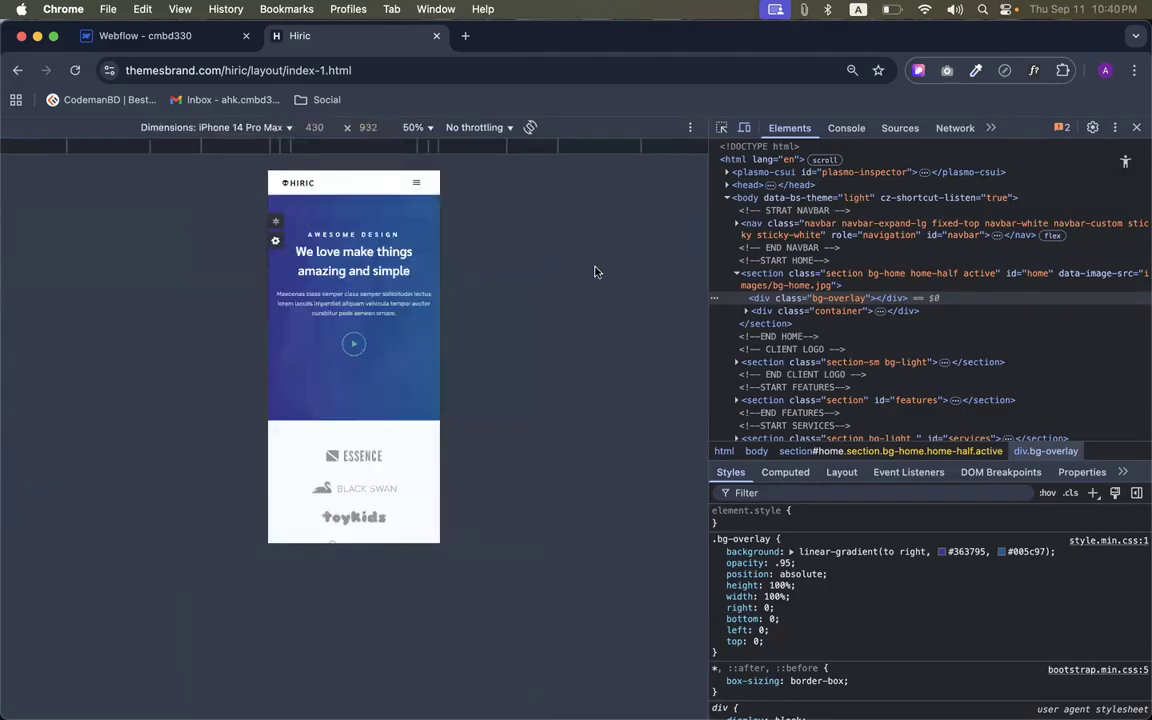
click(425, 127)
click(470, 178)
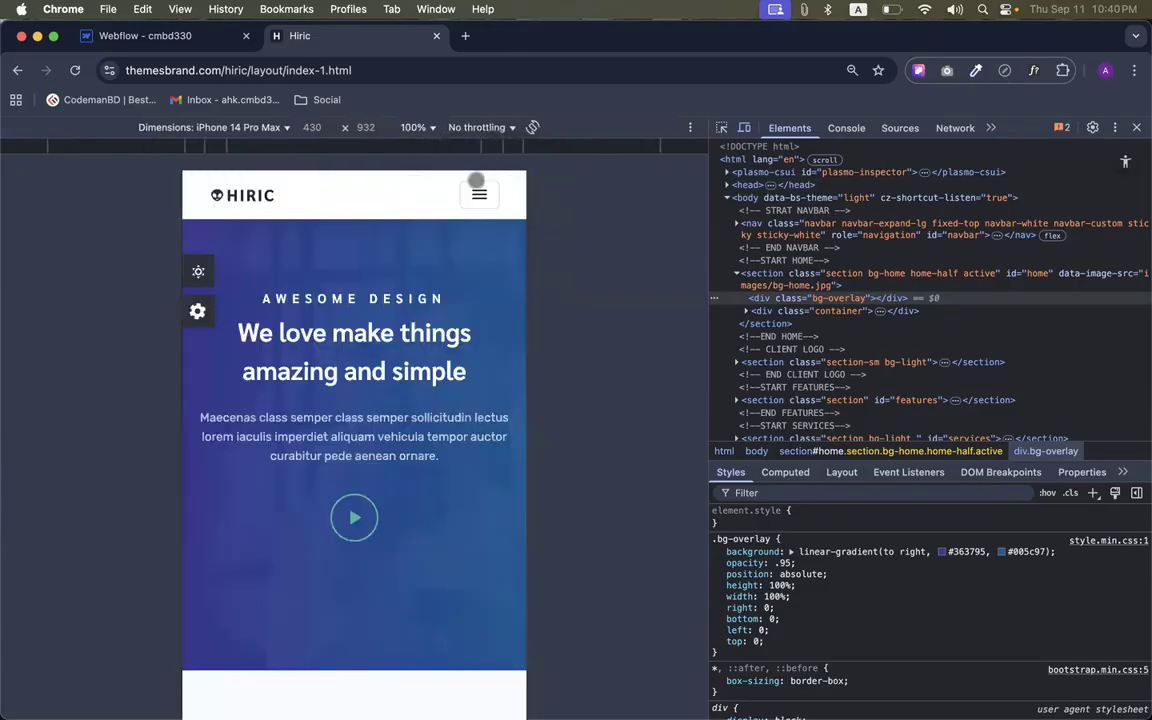
Compare the layout on an iPhone 12 Pro, return to iPhone 14 Pro Max at 100%, and review the page down to the features section
click(260, 127)
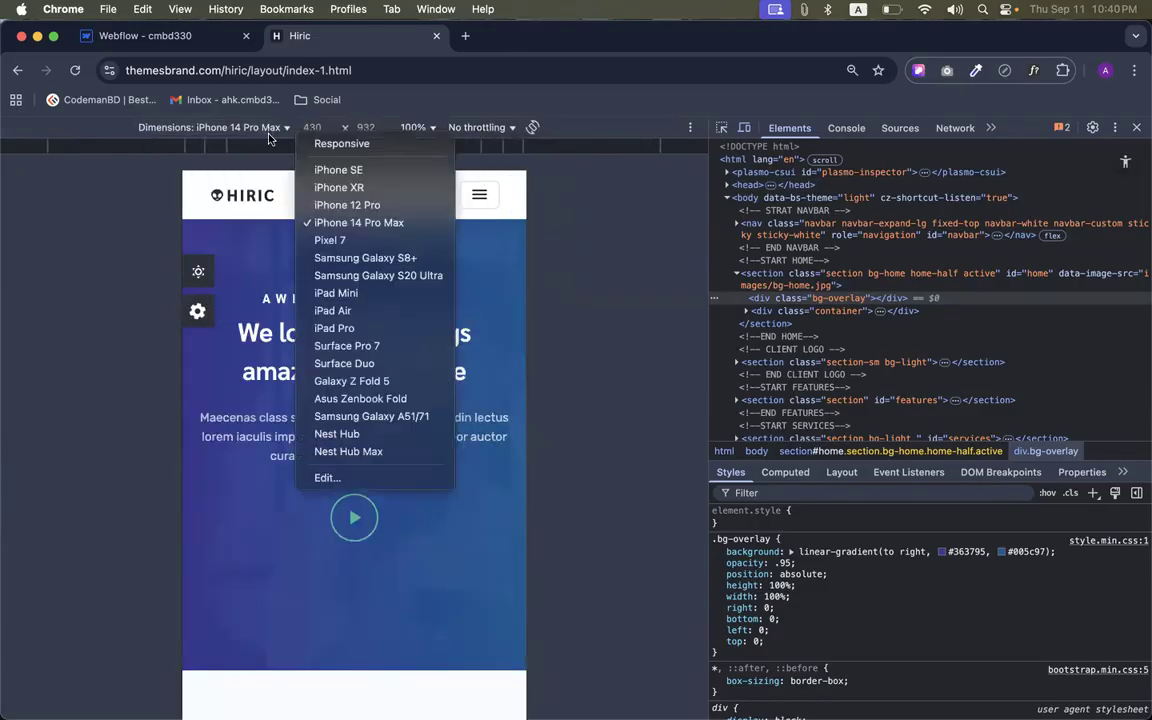
click(345, 205)
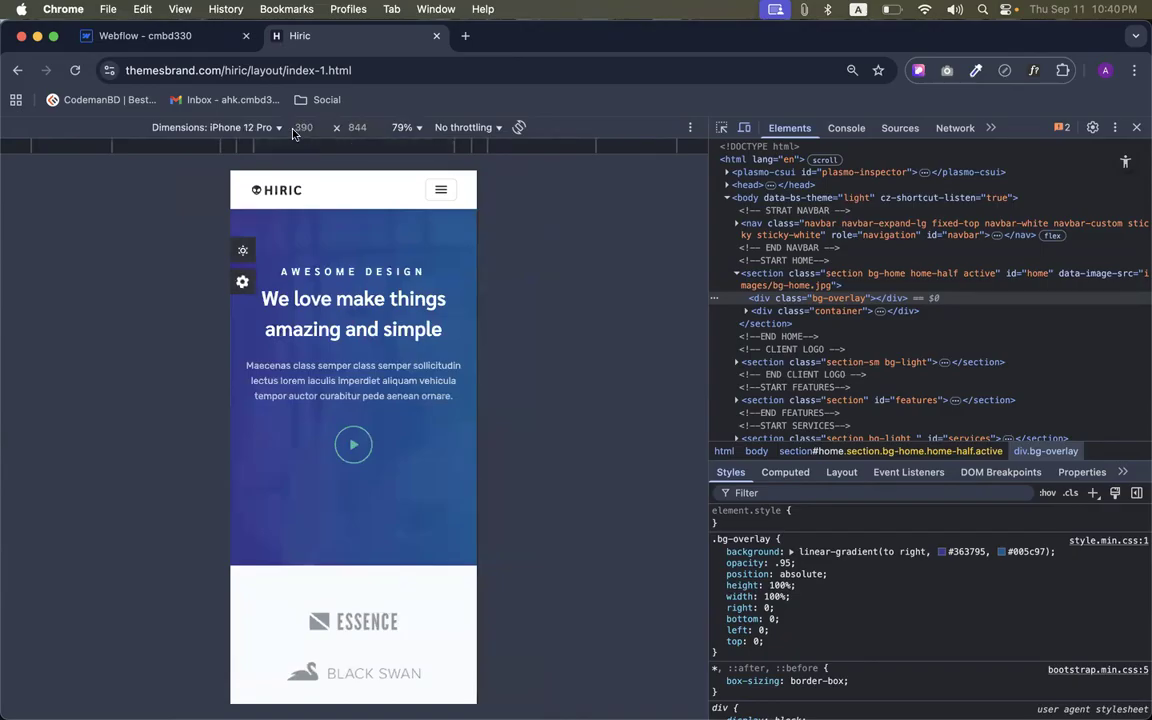
click(257, 128)
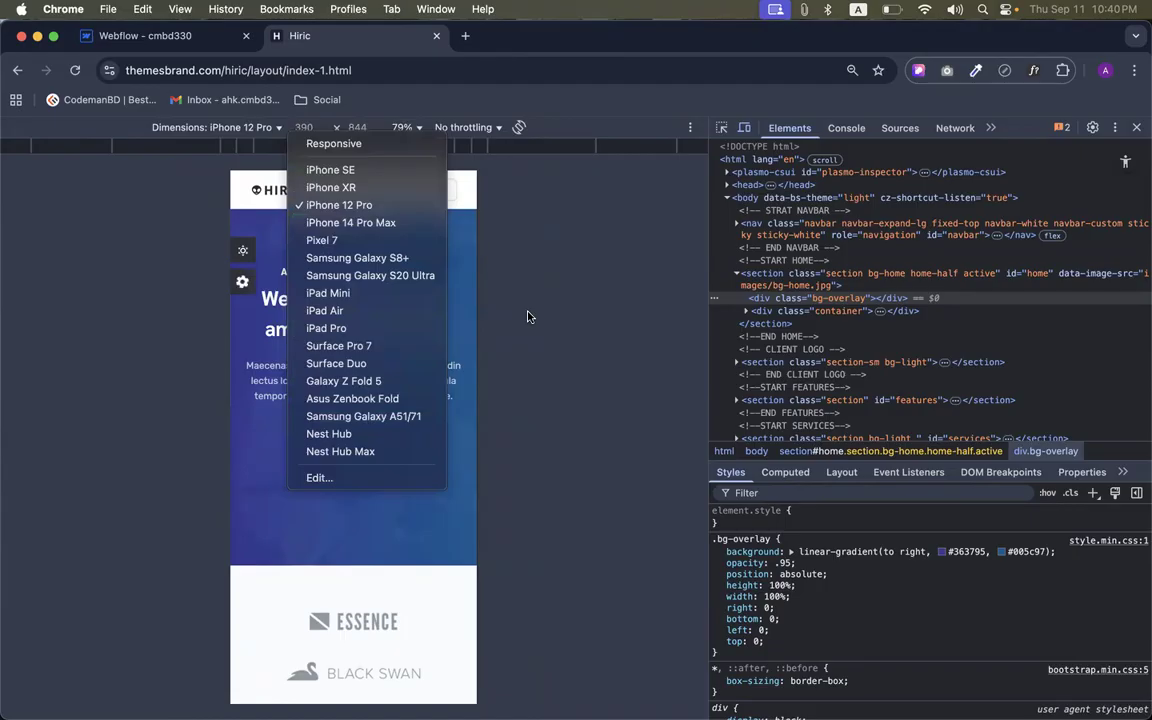
click(383, 222)
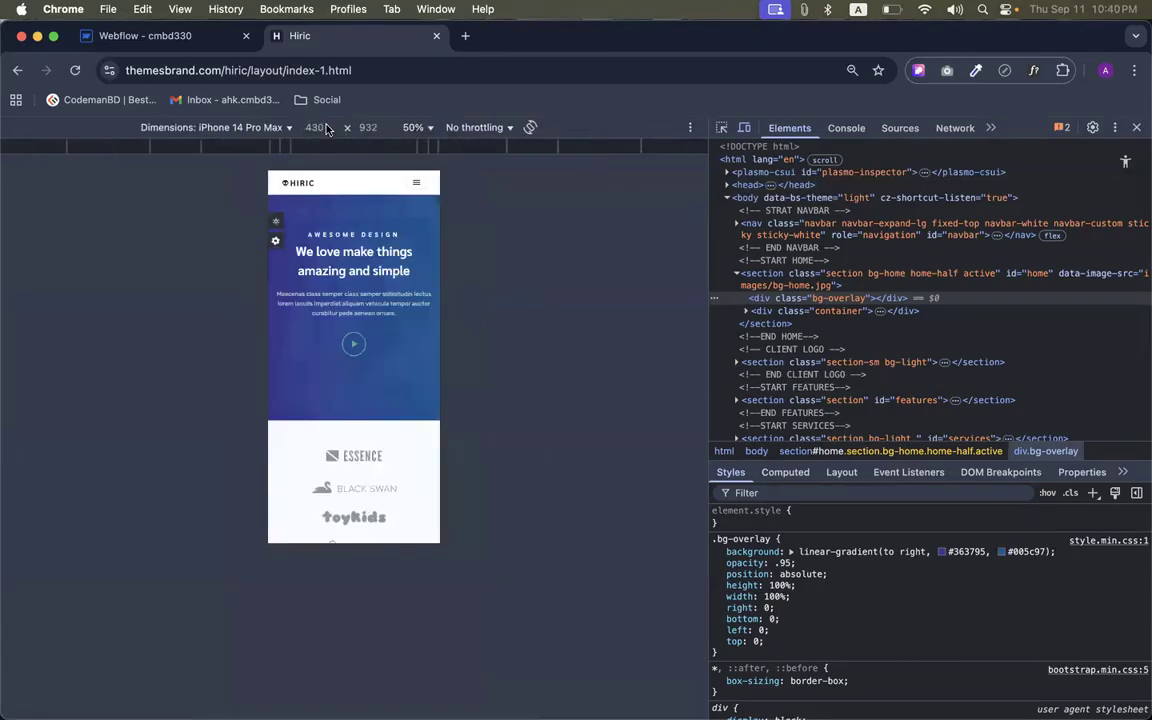
click(417, 127)
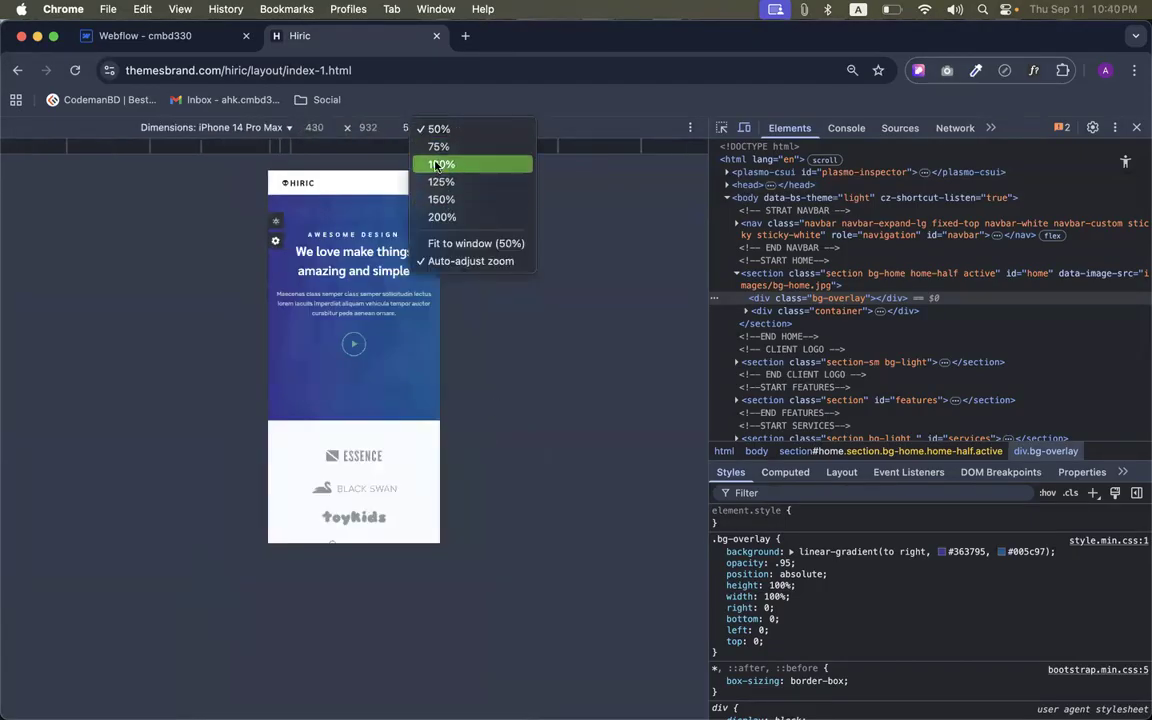
click(434, 165)
scroll(434, 364, down, 3)
scroll(434, 364, down, 6)
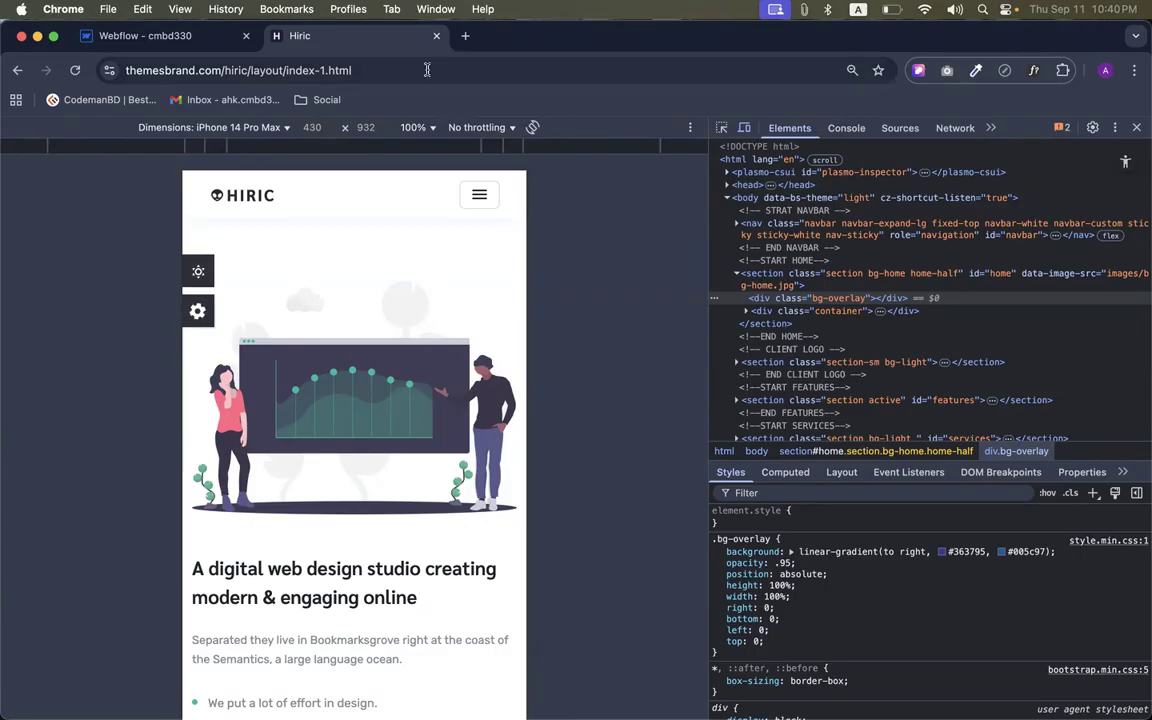
Search Google for "mobile simulator extension" in a new browser tab
click(465, 35)
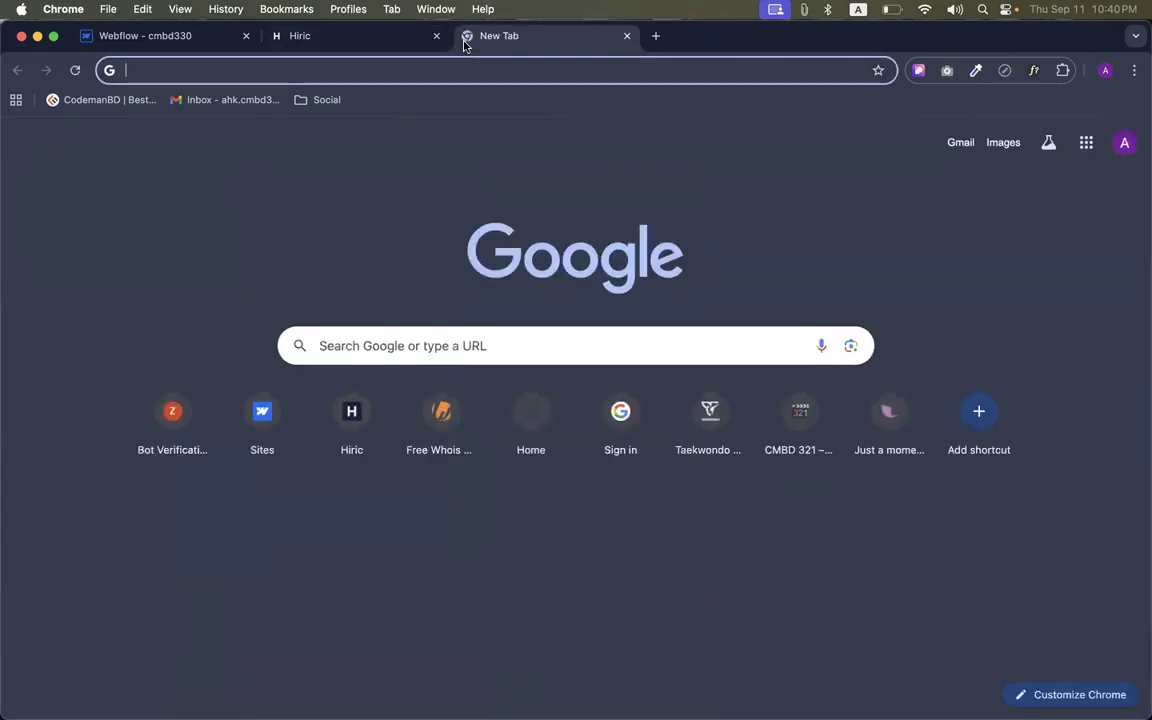
text(mobile semul)
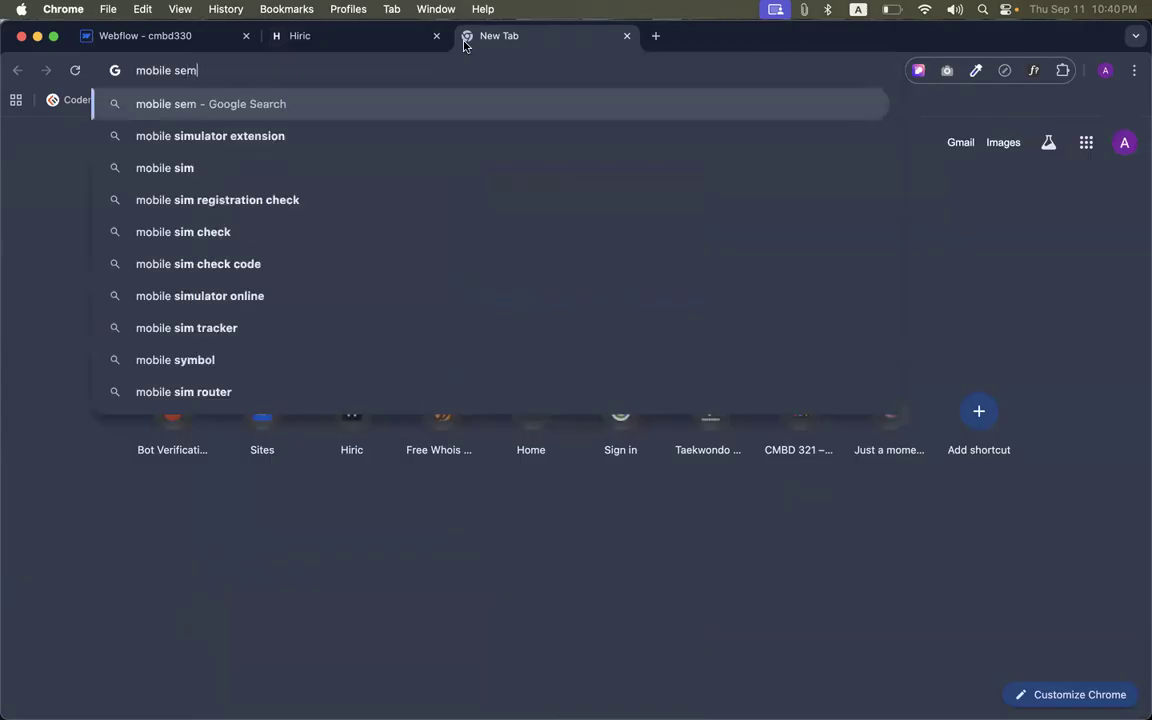
key(Down)
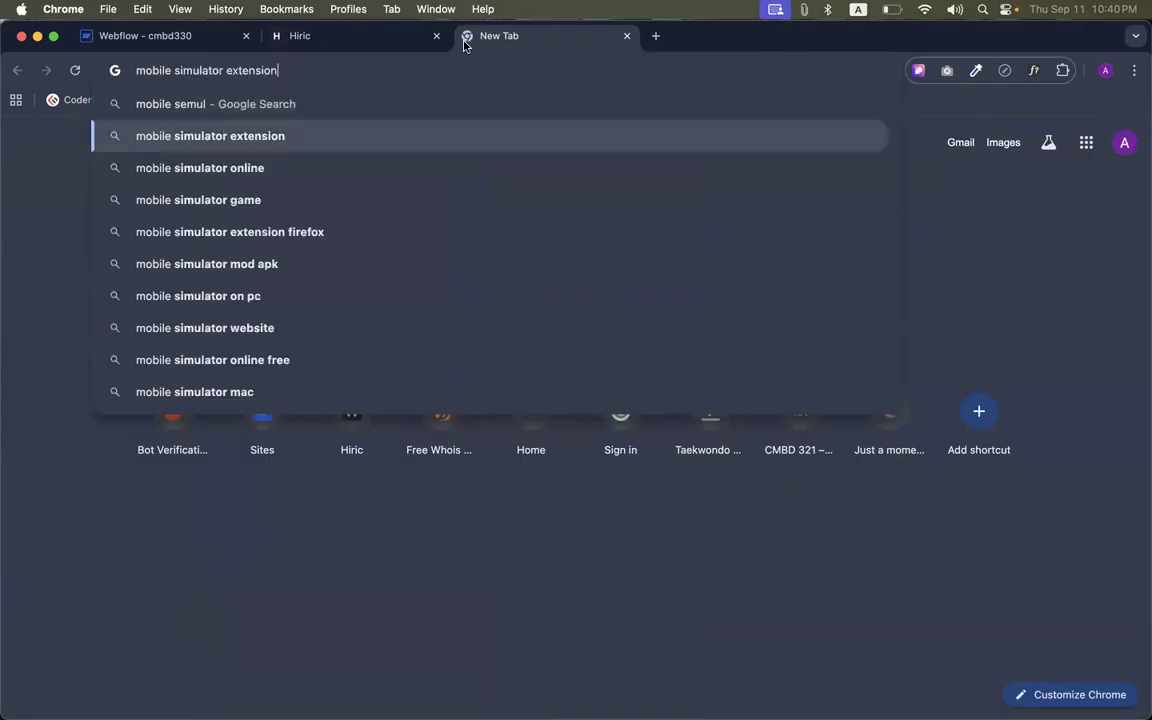
key(Return)
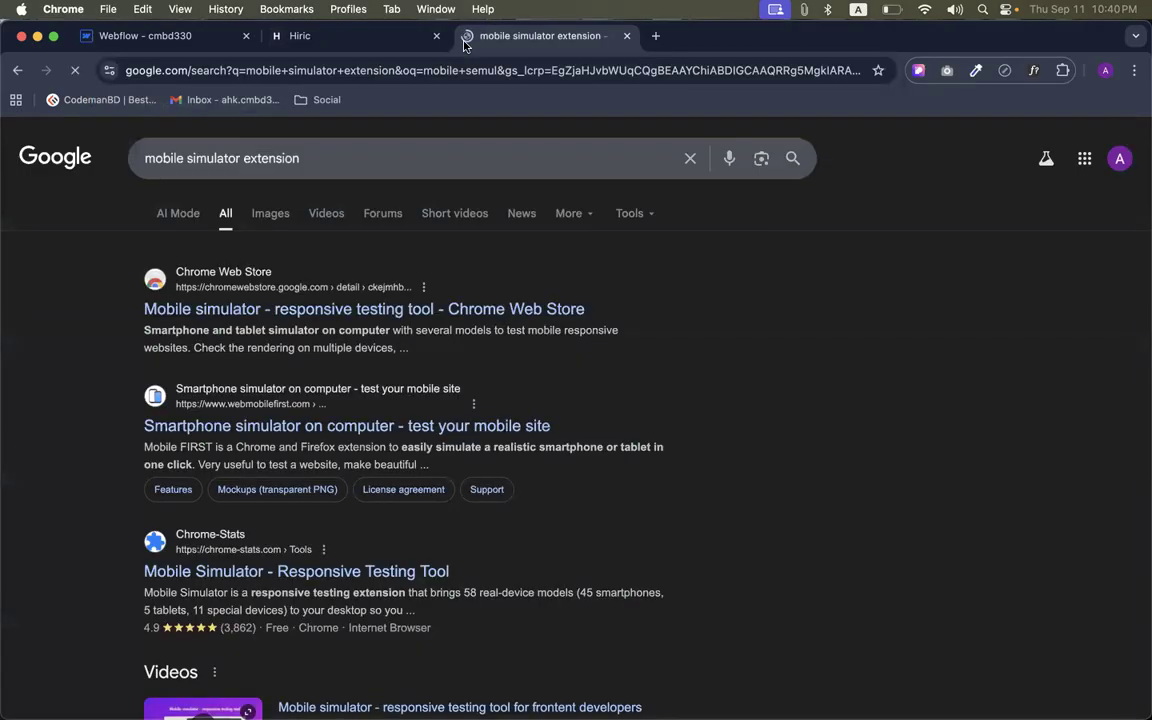
Install the "Mobile simulator - responsive testing tool" extension from the Chrome Web Store
click(350, 308)
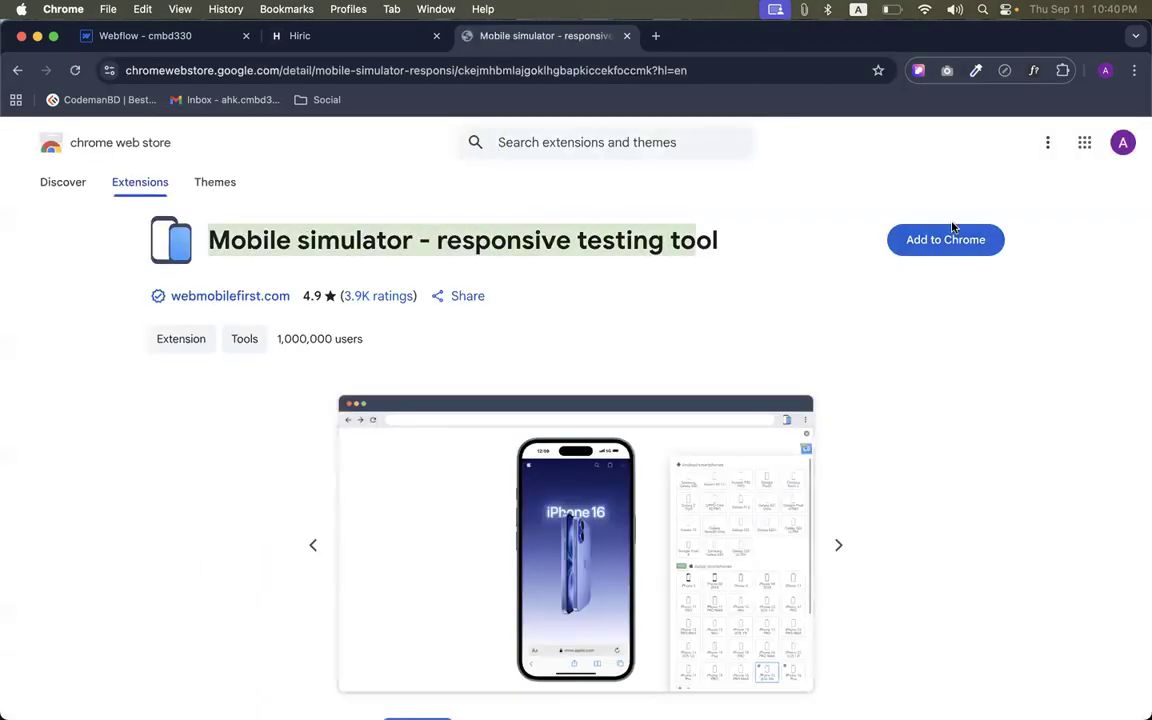
click(903, 241)
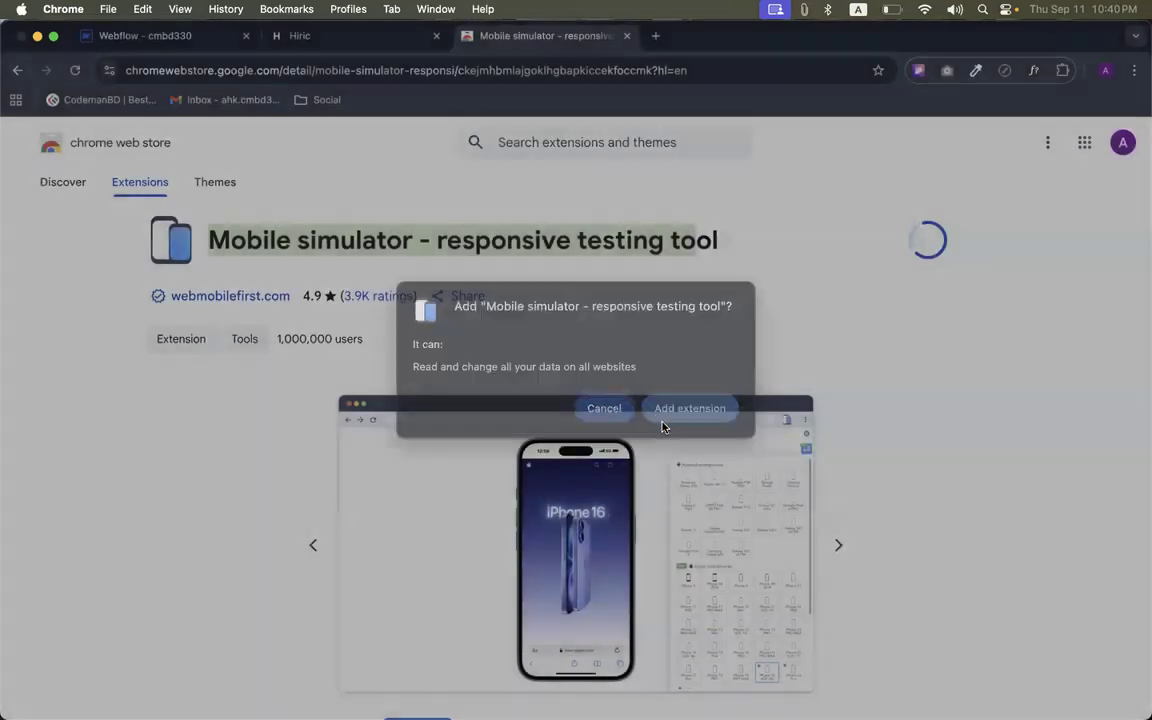
click(662, 427)
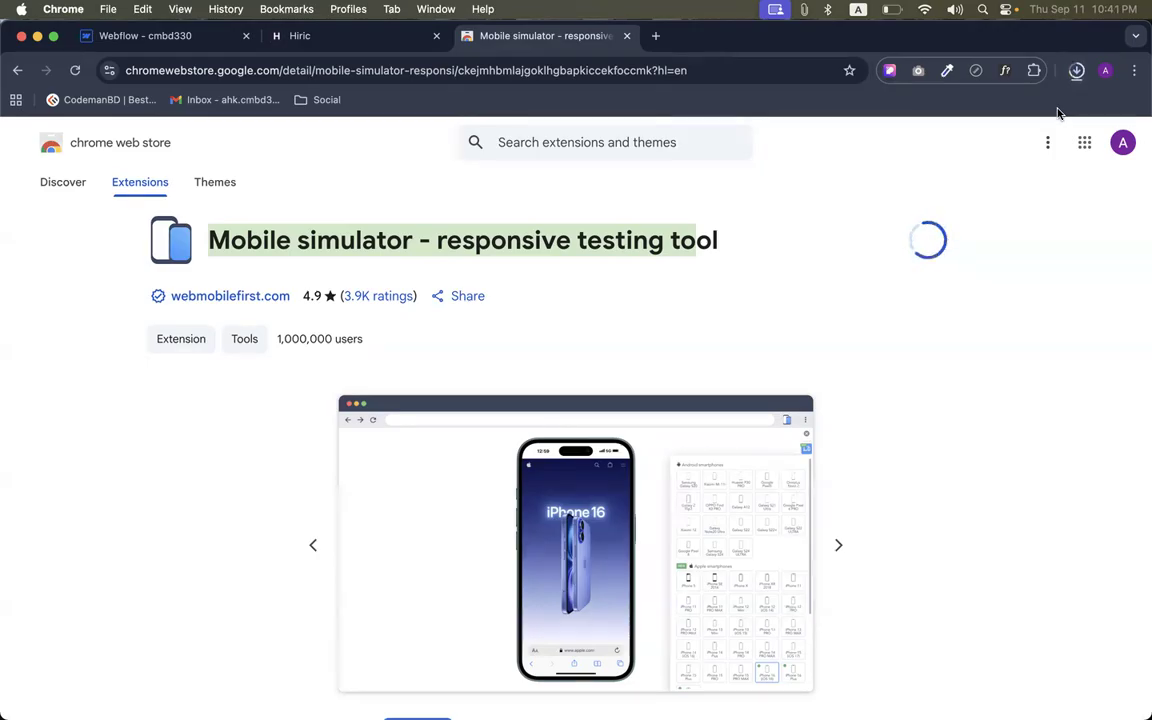
click(302, 296)
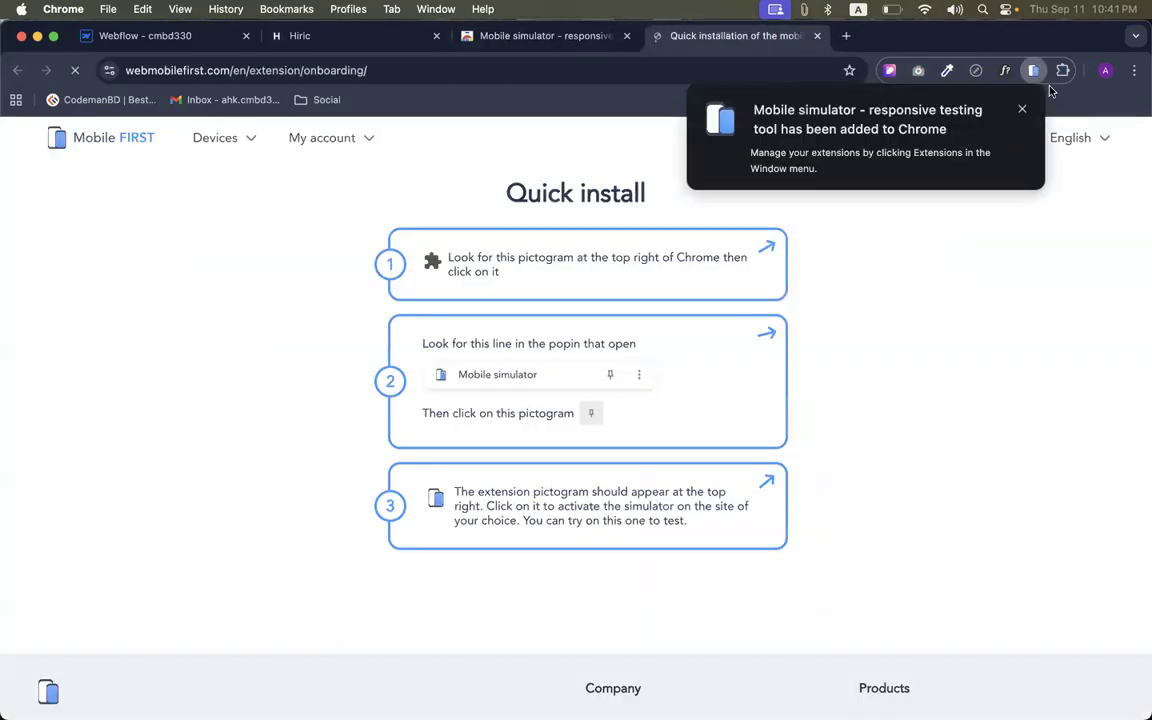
Pin the Mobile simulator extension and close its onboarding page and the Chrome Web Store page
right_click(1034, 72)
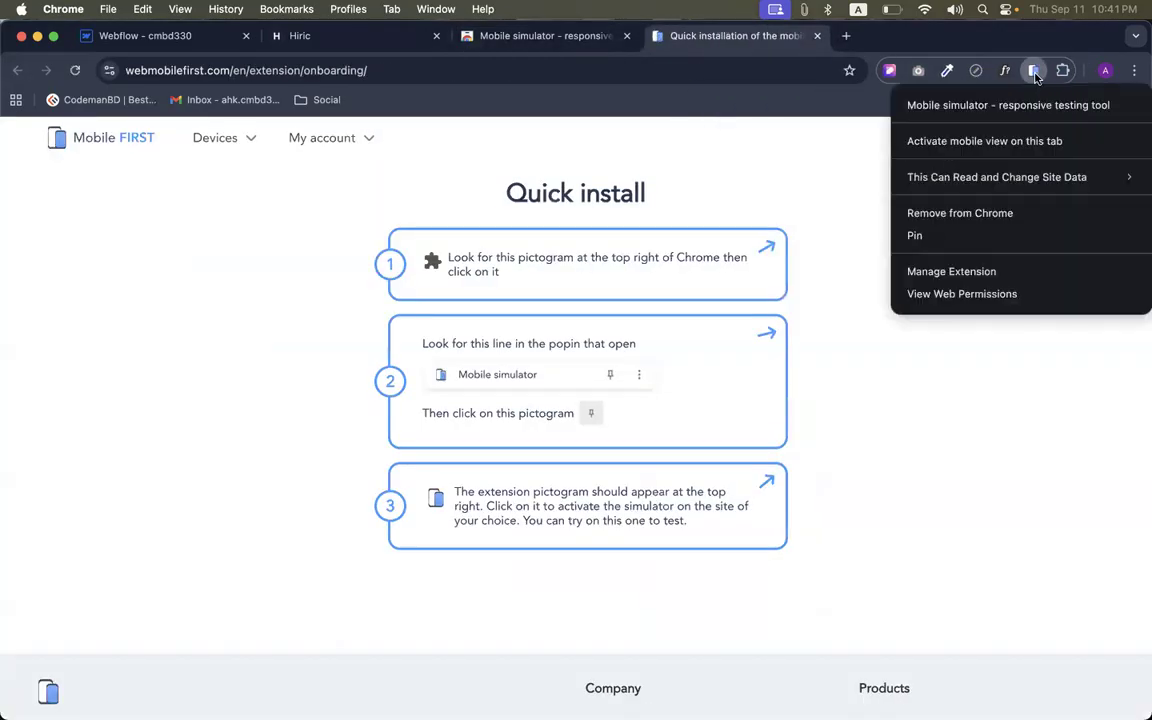
click(941, 238)
click(817, 35)
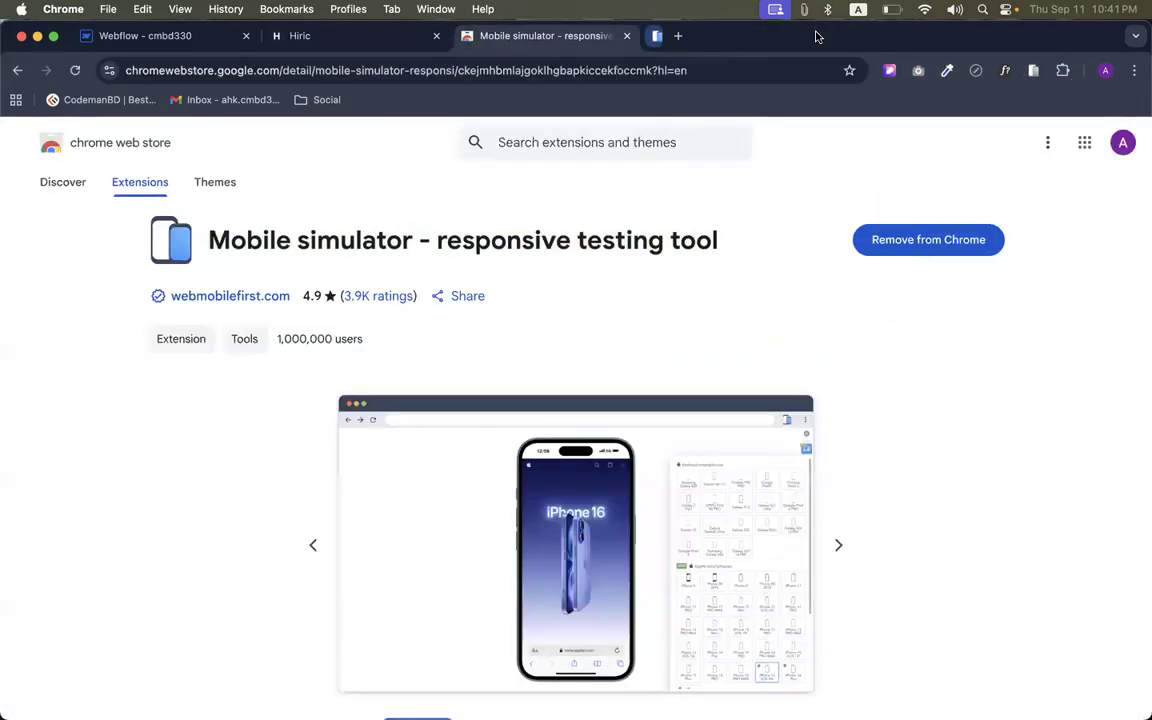
click(626, 36)
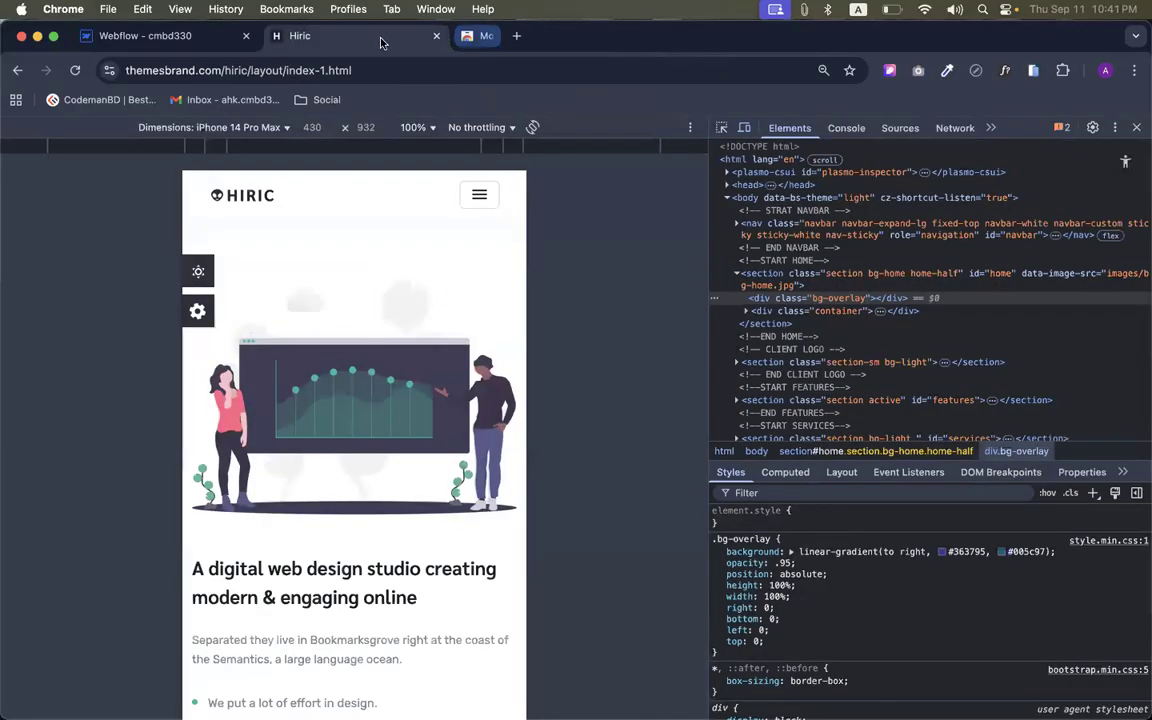
Close the developer tools on the Hiric page, activate the mobile simulator from the page's start, and dismiss its welcome message
click(1135, 129)
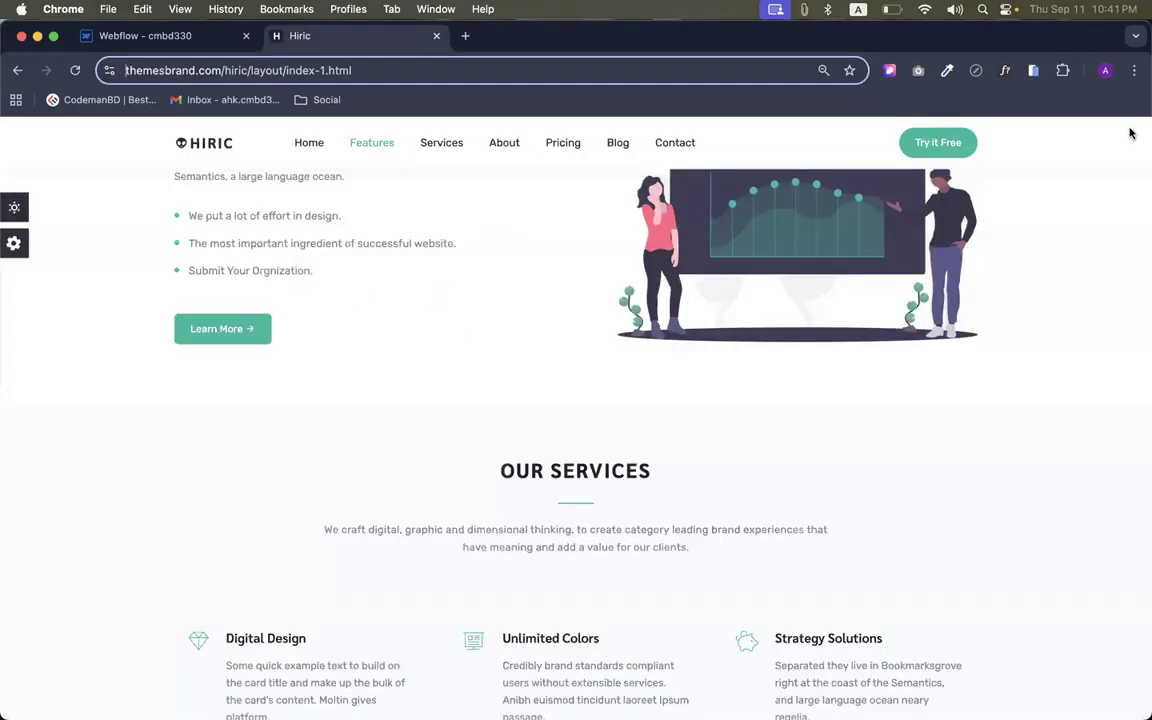
scroll(703, 305, up, 5)
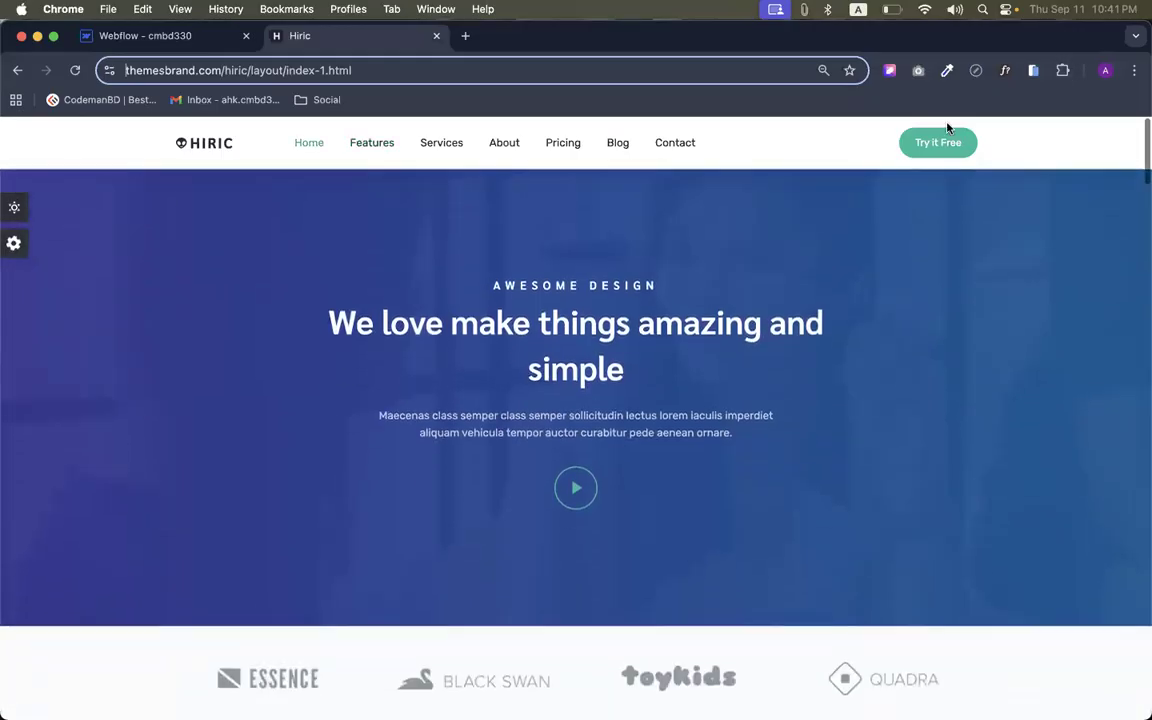
click(1034, 70)
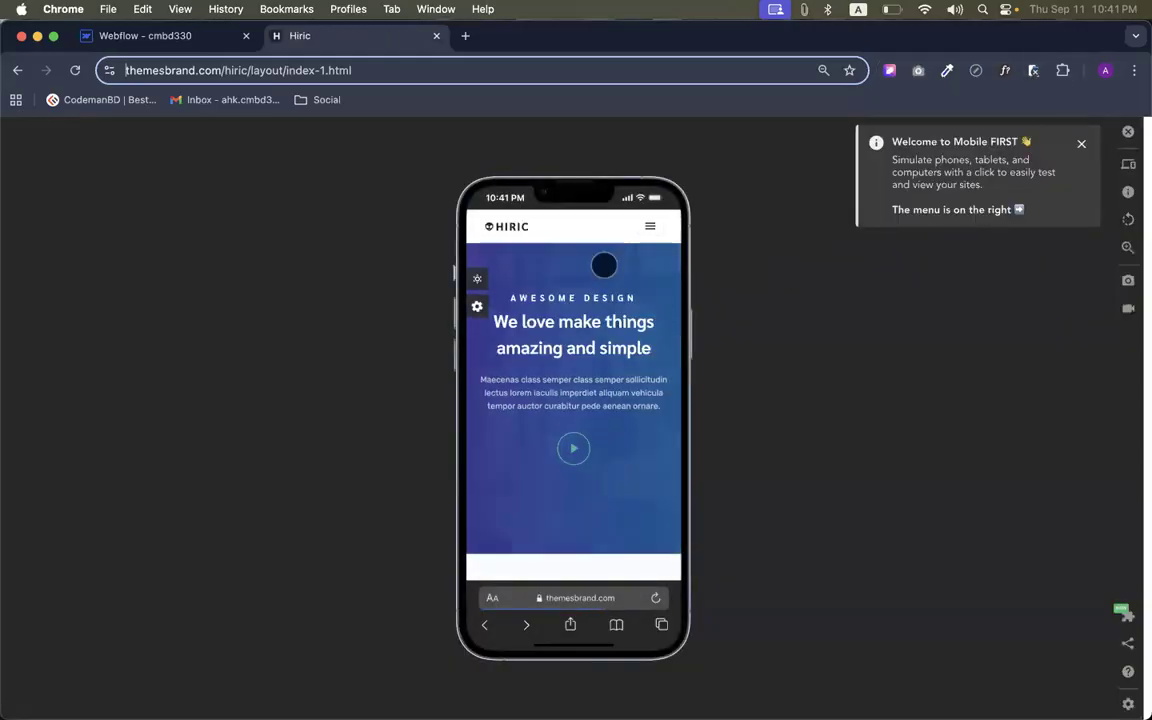
scroll(580, 460, down, 3)
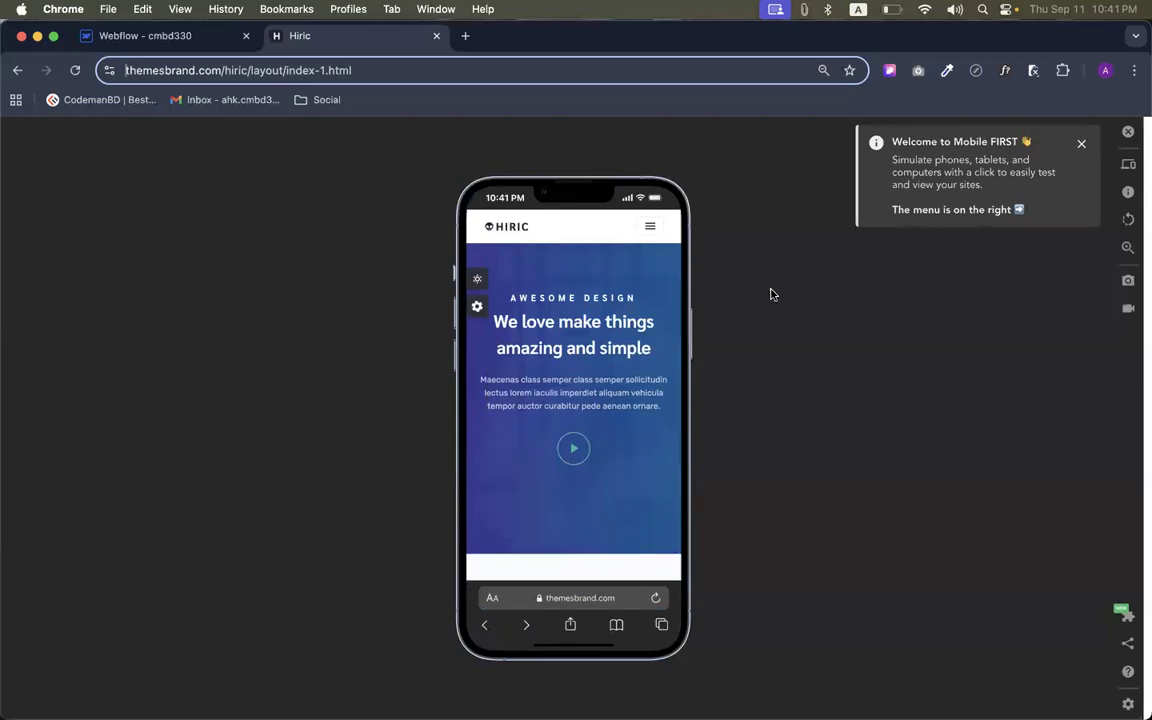
click(1081, 144)
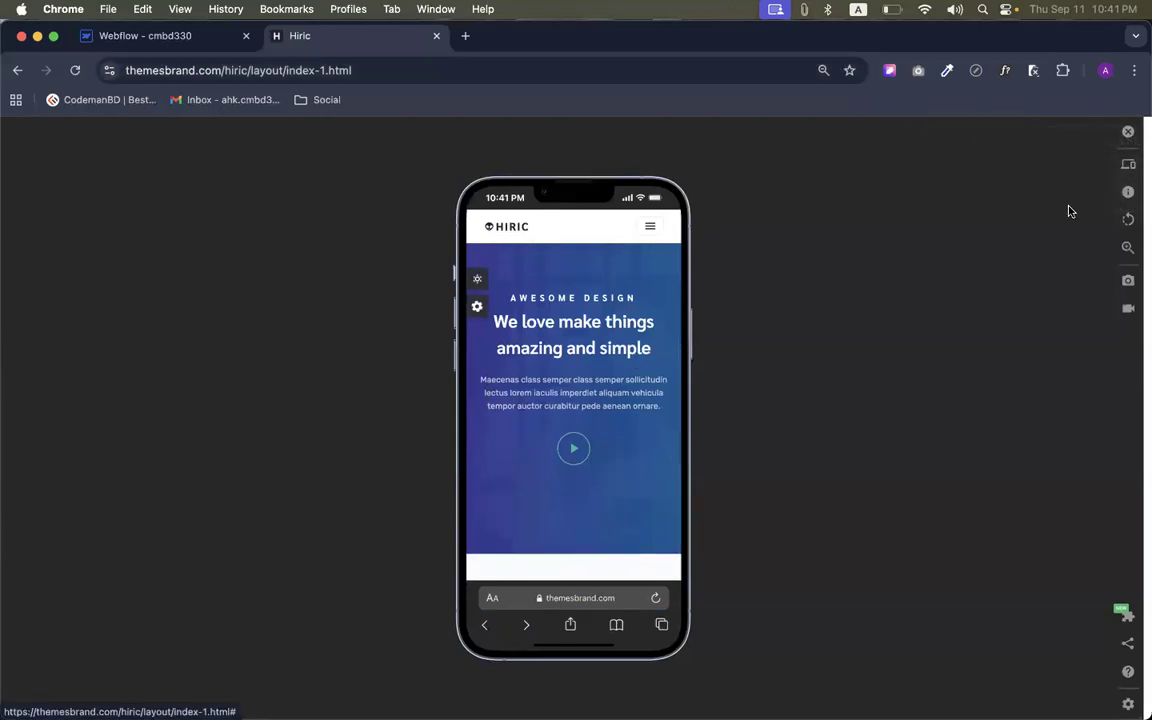
Capture a screenshot of the entire simulated Hiric page, download it, and open the downloaded image
click(1126, 282)
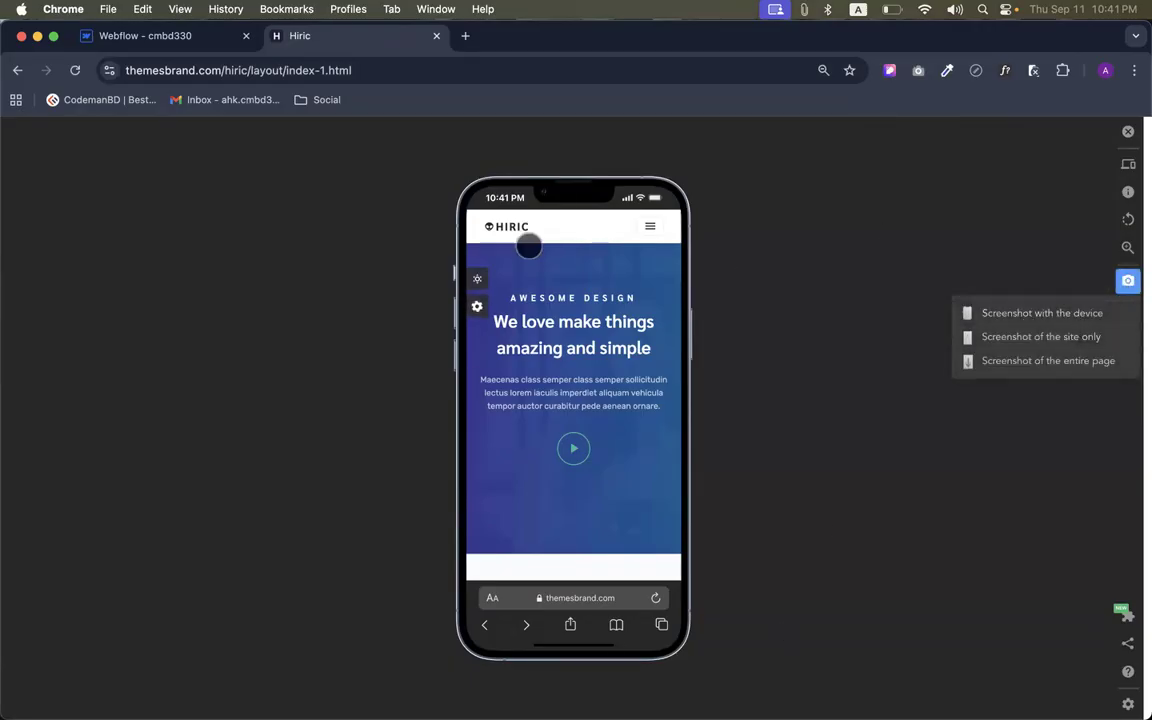
click(1020, 360)
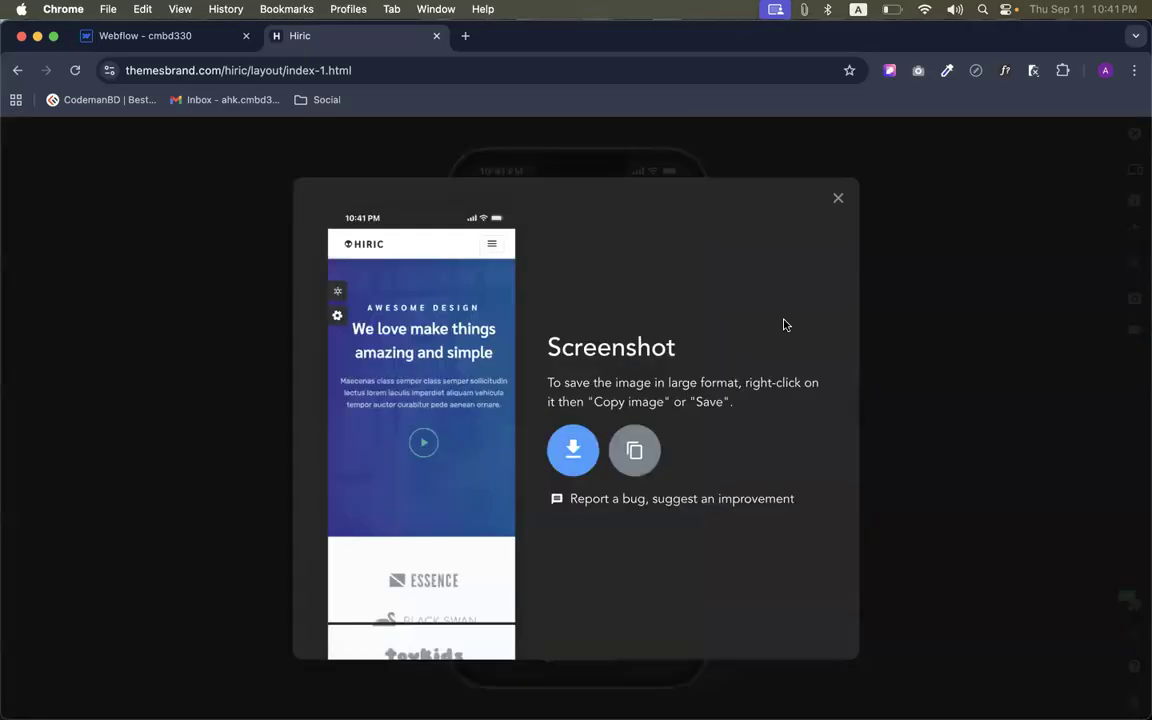
scroll(418, 482, down, 3)
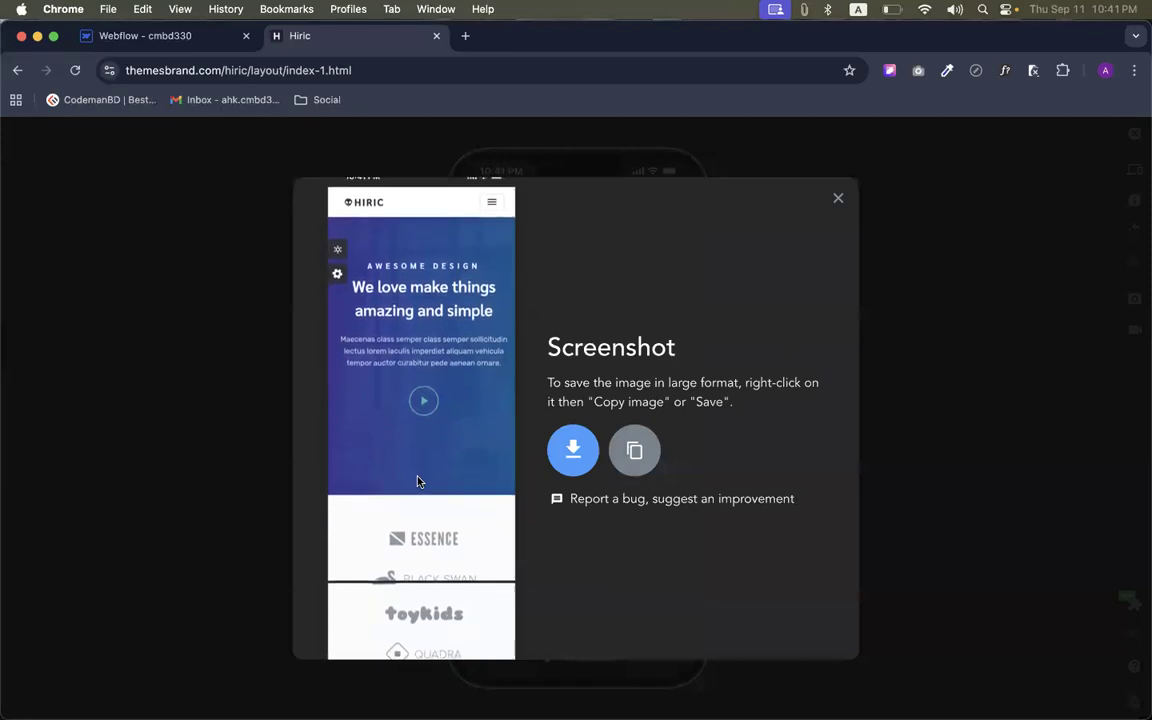
click(570, 453)
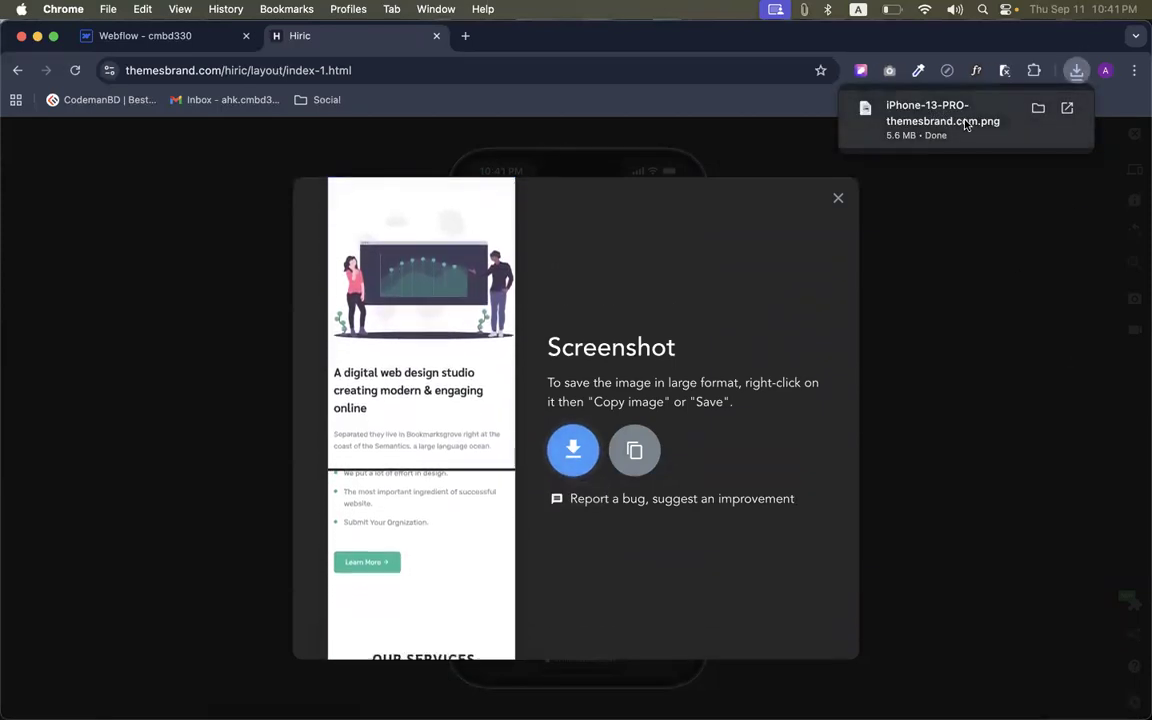
click(942, 116)
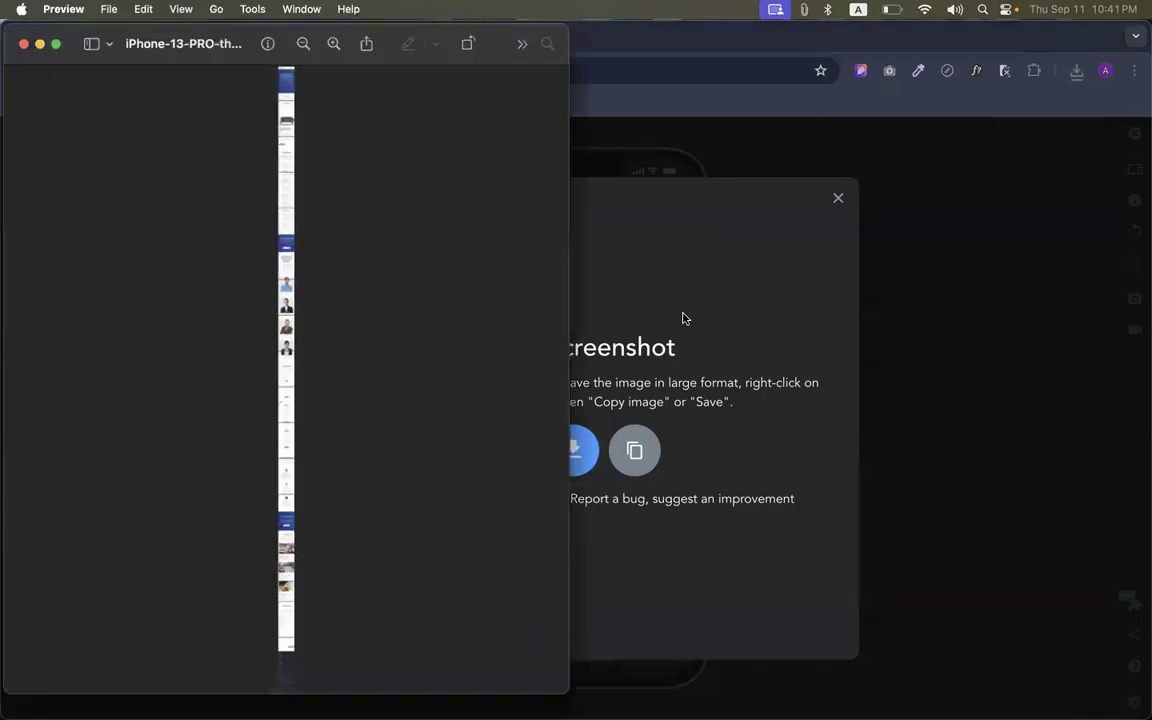
Review the full-page mobile screenshot from the header to the footer, and close the image and the screenshot dialog
scroll(288, 141, up, 5)
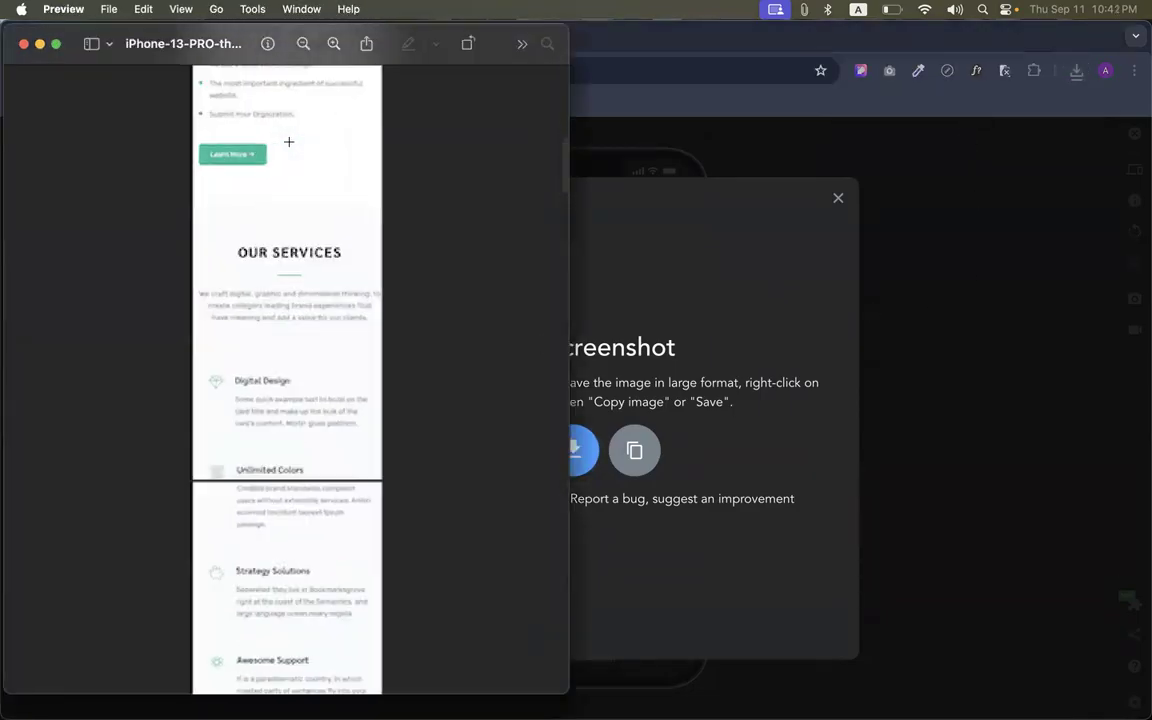
scroll(288, 141, up, 15)
scroll(288, 141, down, 5)
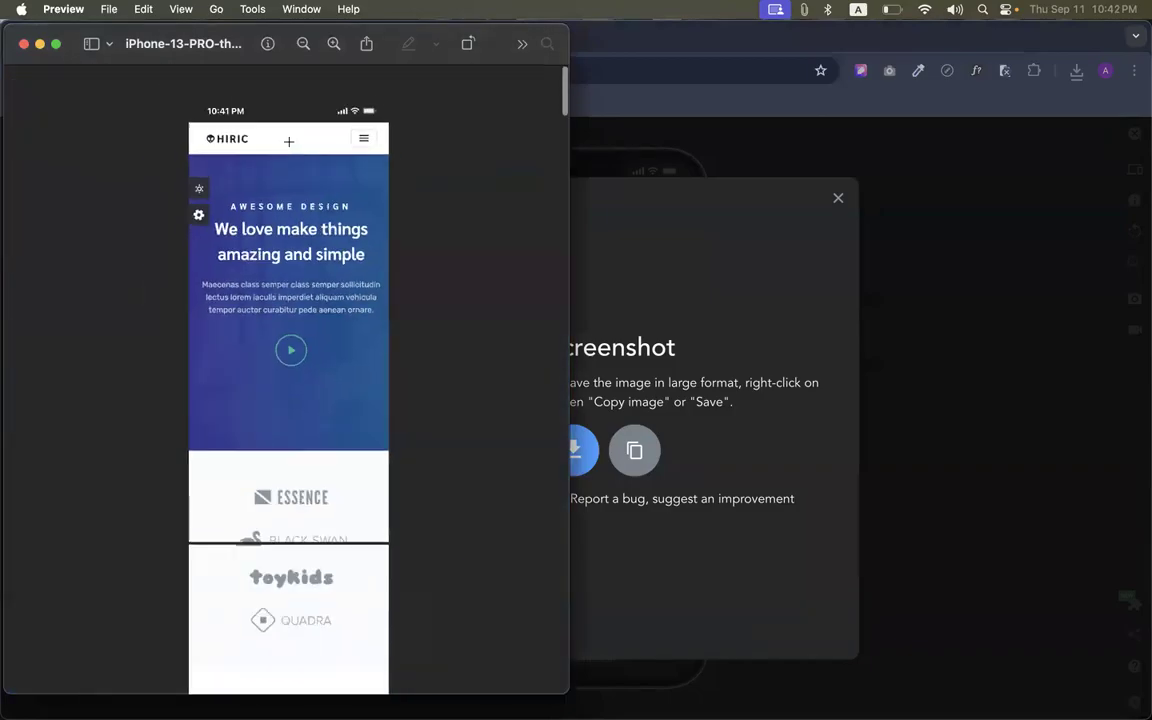
scroll(289, 141, down, 15)
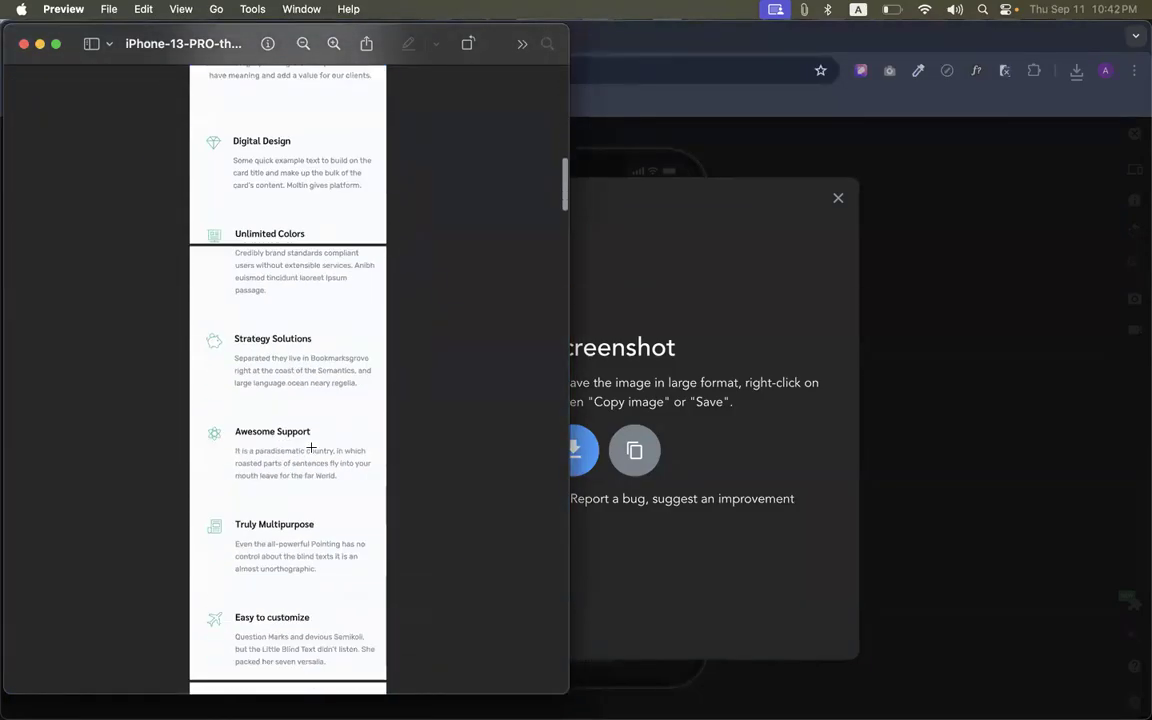
scroll(310, 446, down, 15)
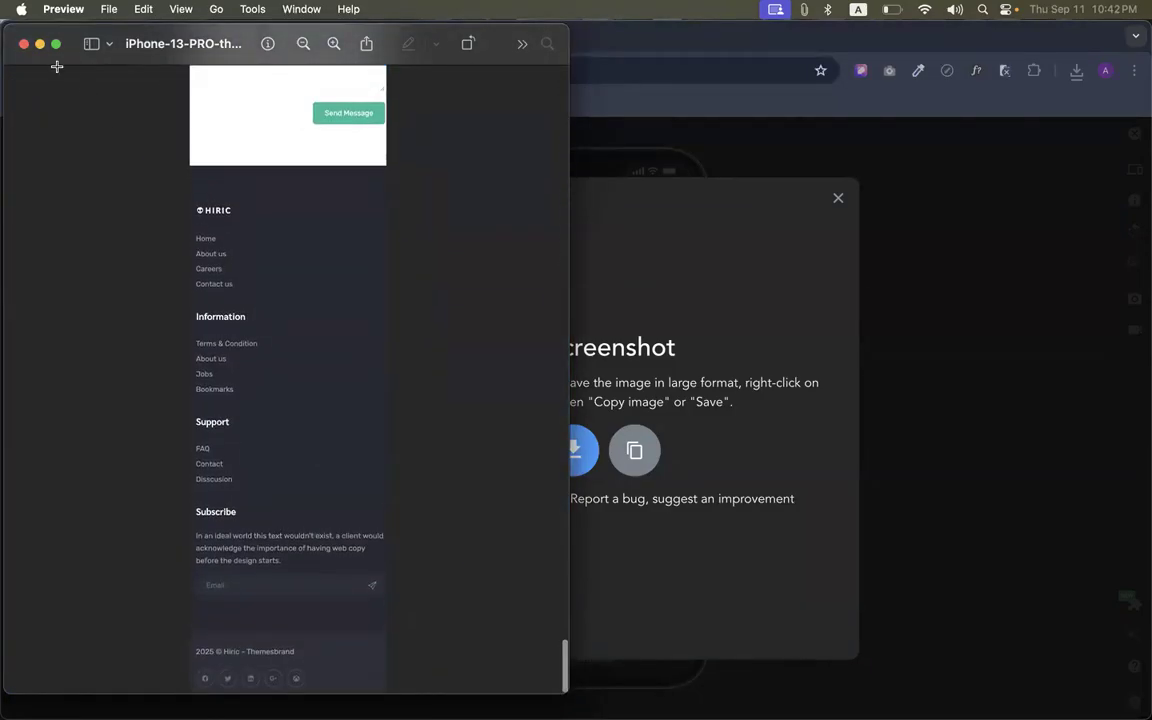
click(24, 44)
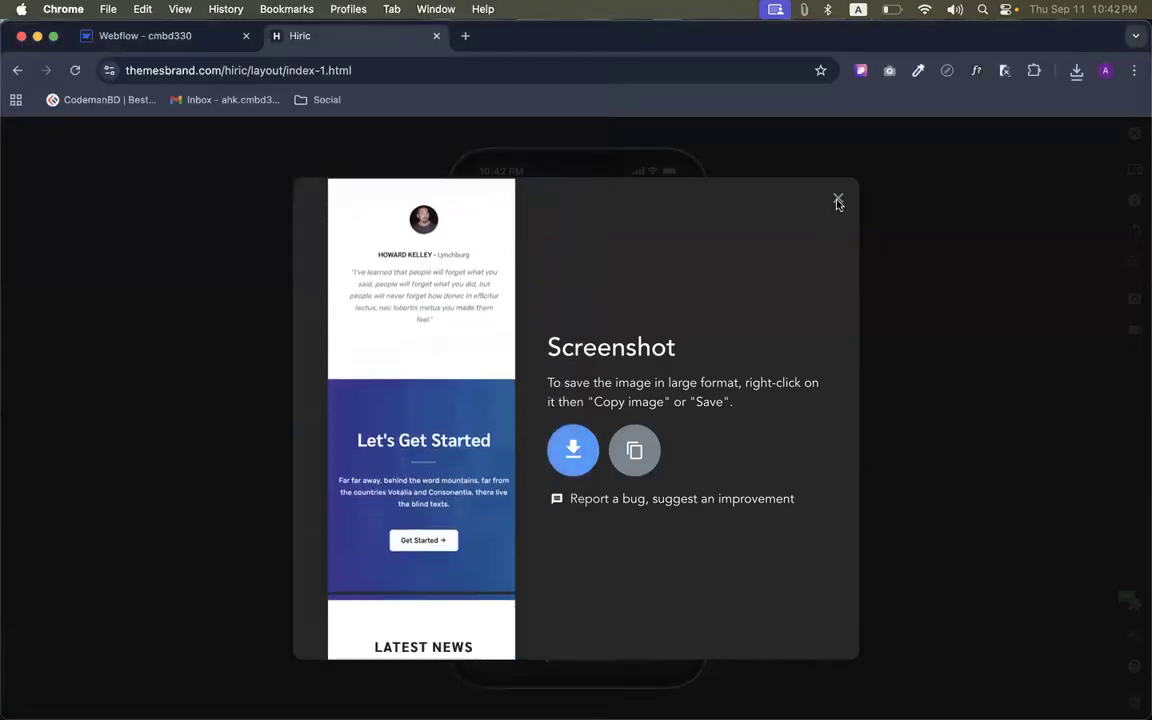
click(837, 199)
Record a video of the simulated Hiric page while browsing its sections and opening and closing the mobile navigation menu
click(1134, 329)
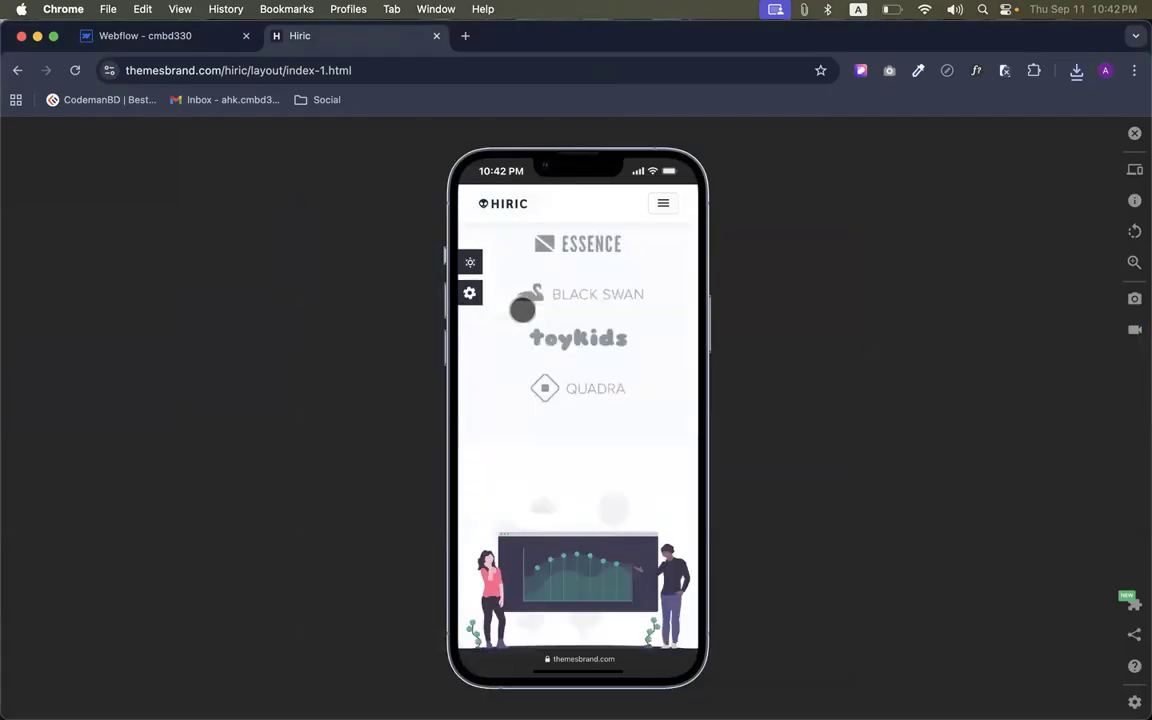
click(1134, 329)
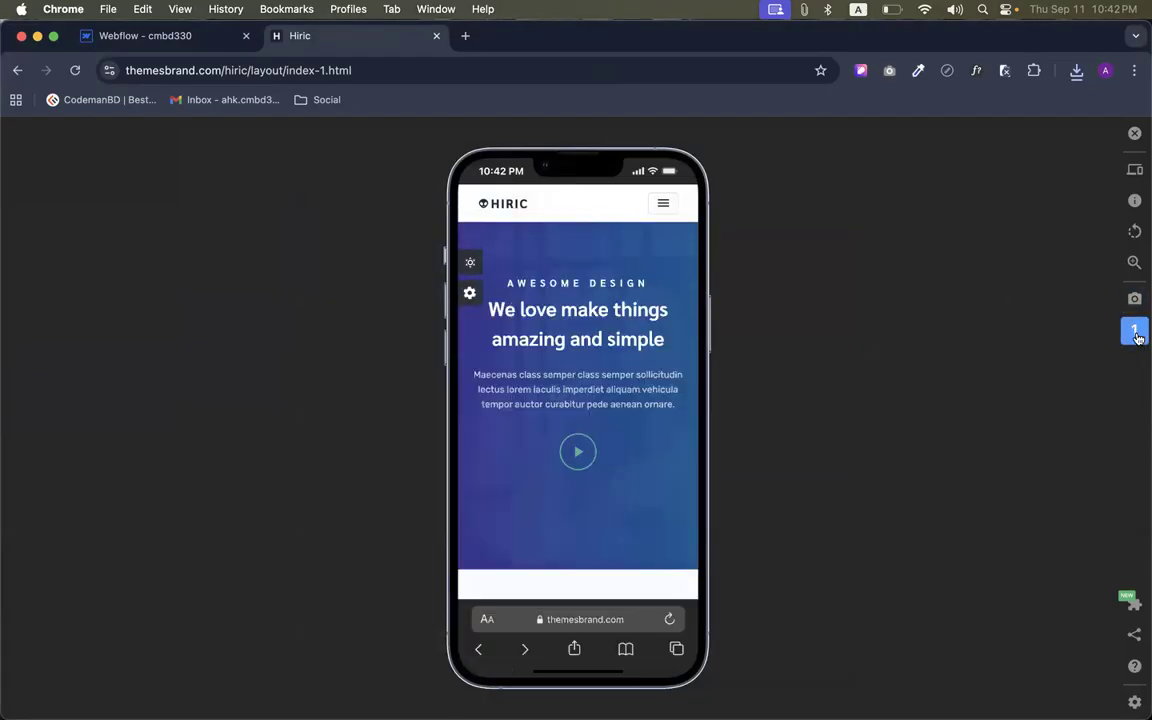
scroll(519, 452, down, 5)
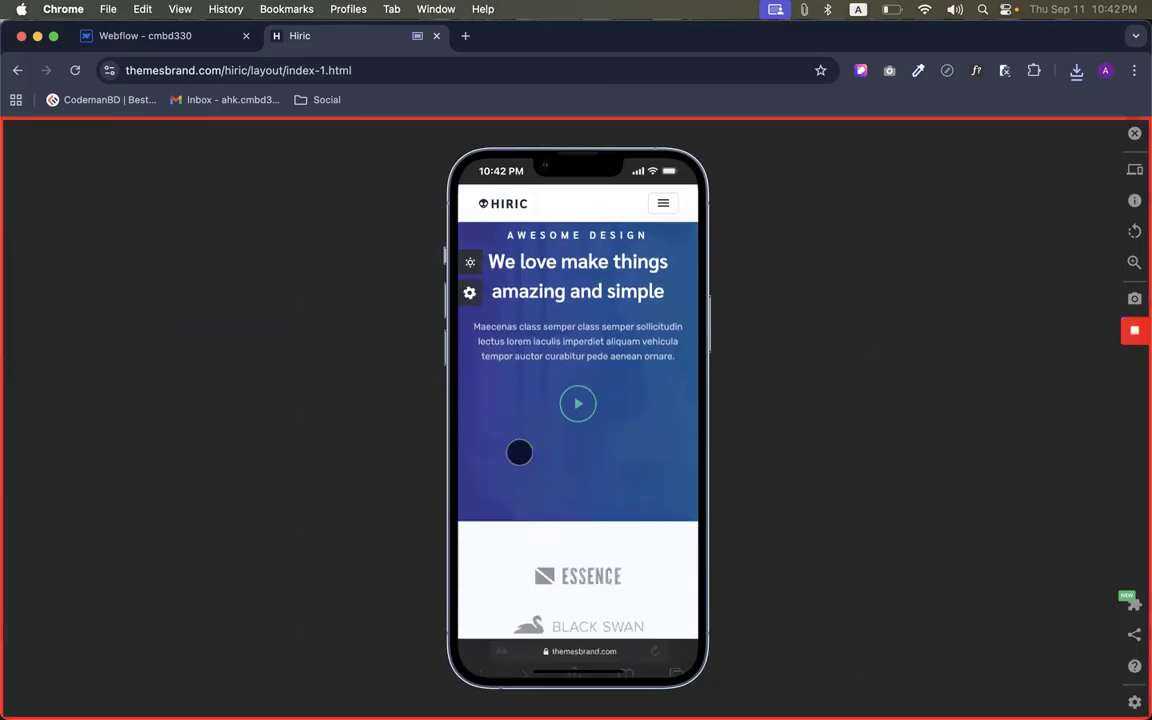
scroll(519, 452, down, 2)
click(663, 203)
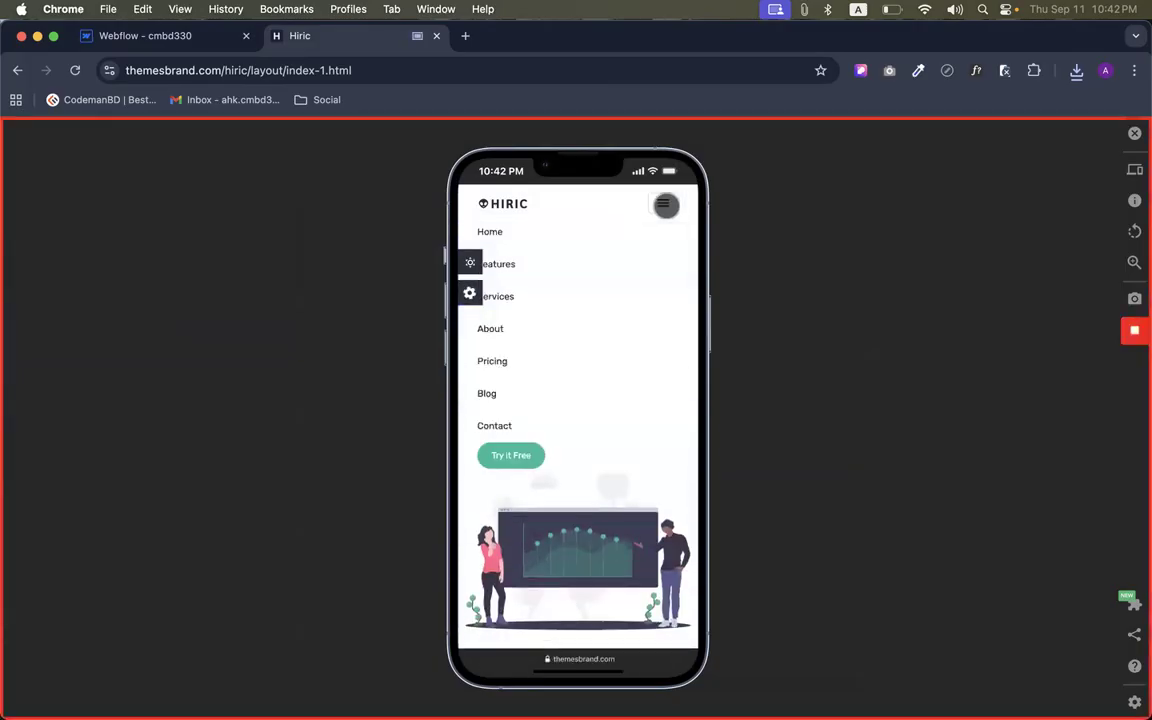
click(663, 203)
scroll(634, 395, up, 10)
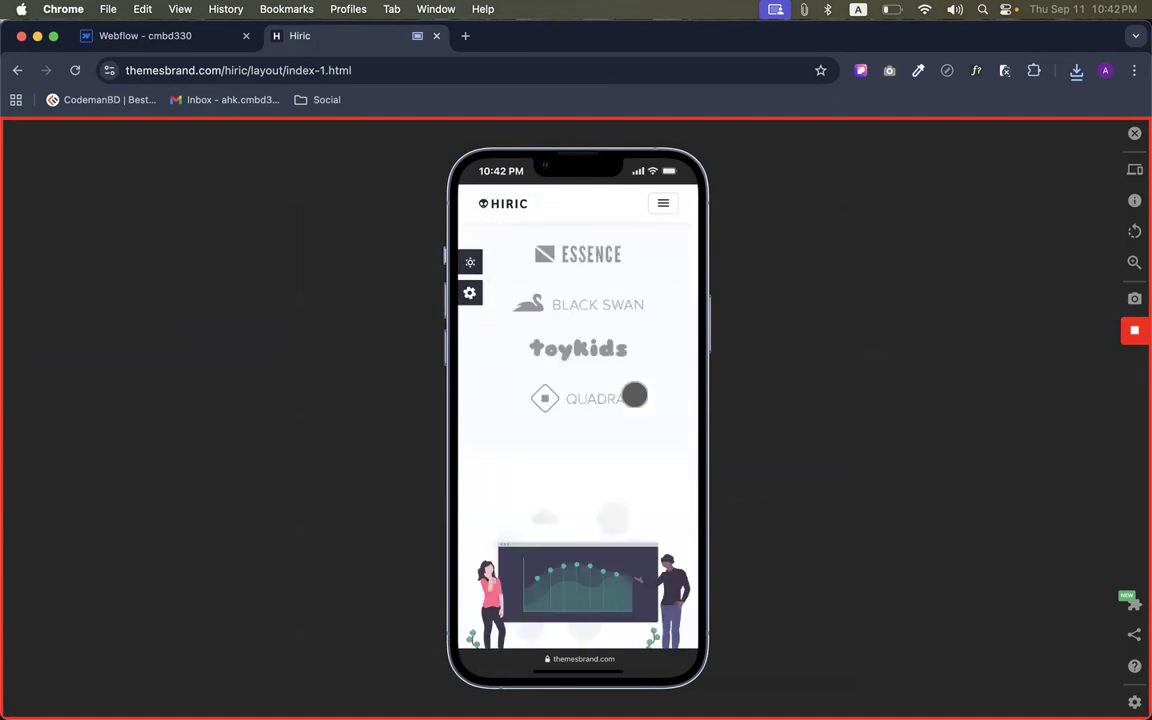
click(1134, 330)
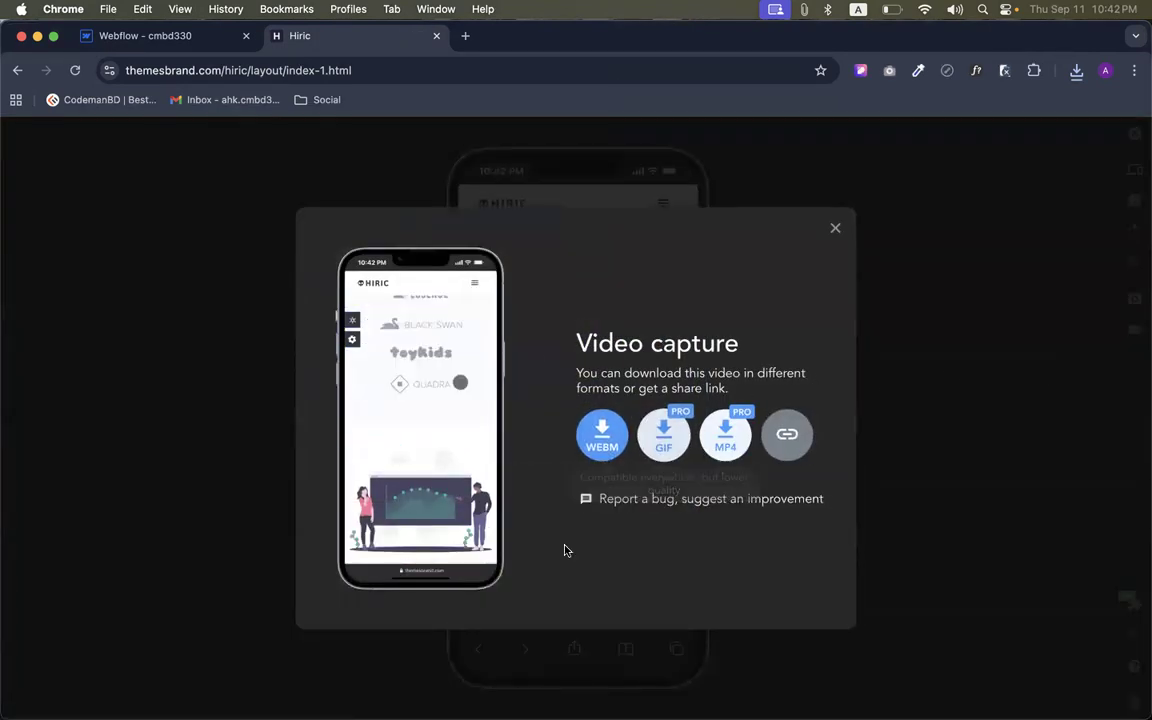
Request a share link for the video capture, close the capture dialog, and exit the mobile simulator
click(785, 437)
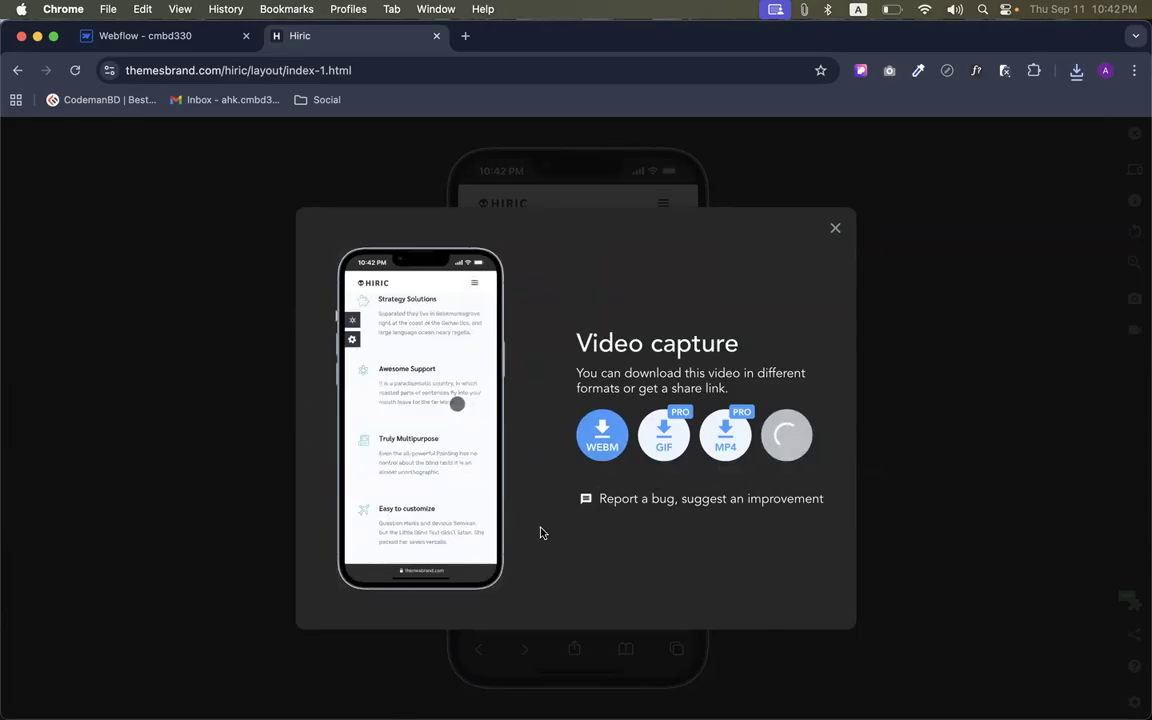
click(836, 229)
click(1134, 134)
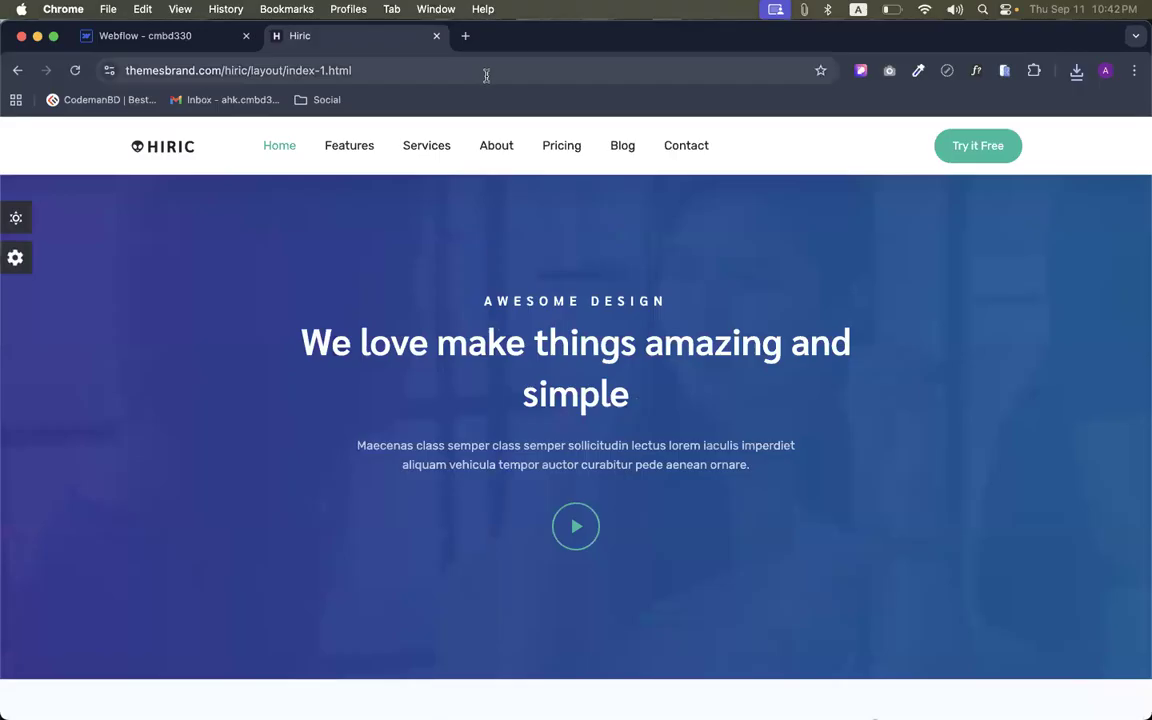
Inspect the Hiric page again in the developer tools with device emulation, and return to the Webflow project
key(super+w)
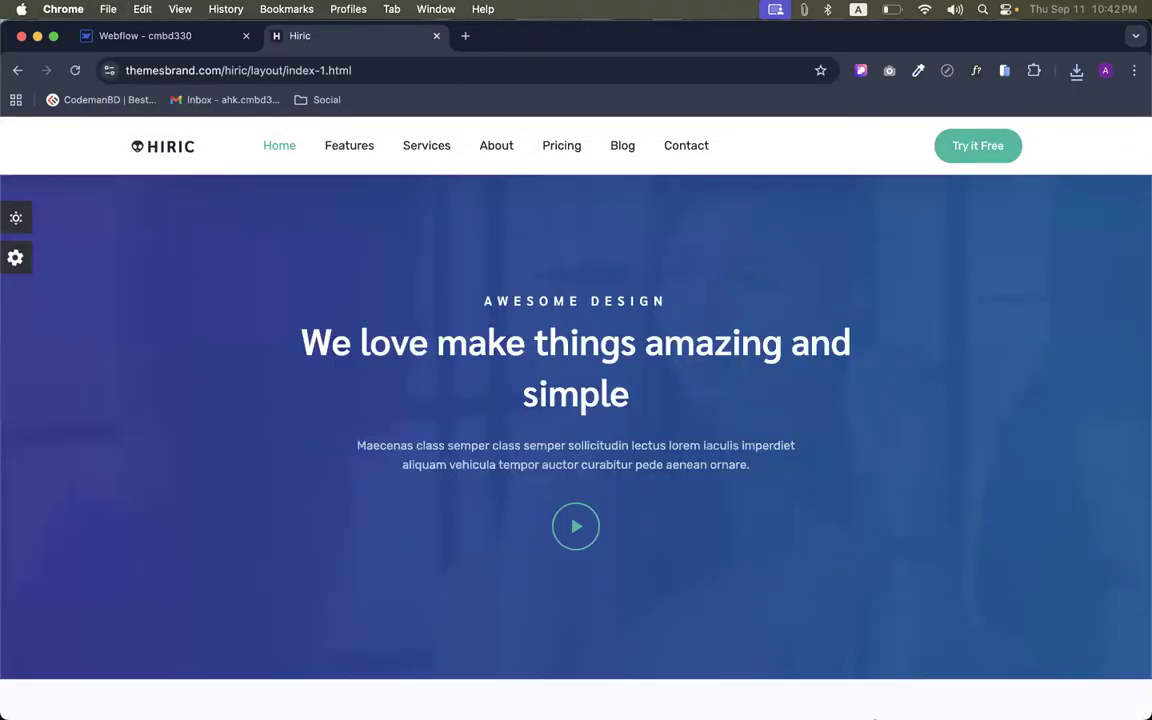
right_click(463, 221)
key(Escape)
right_click(527, 318)
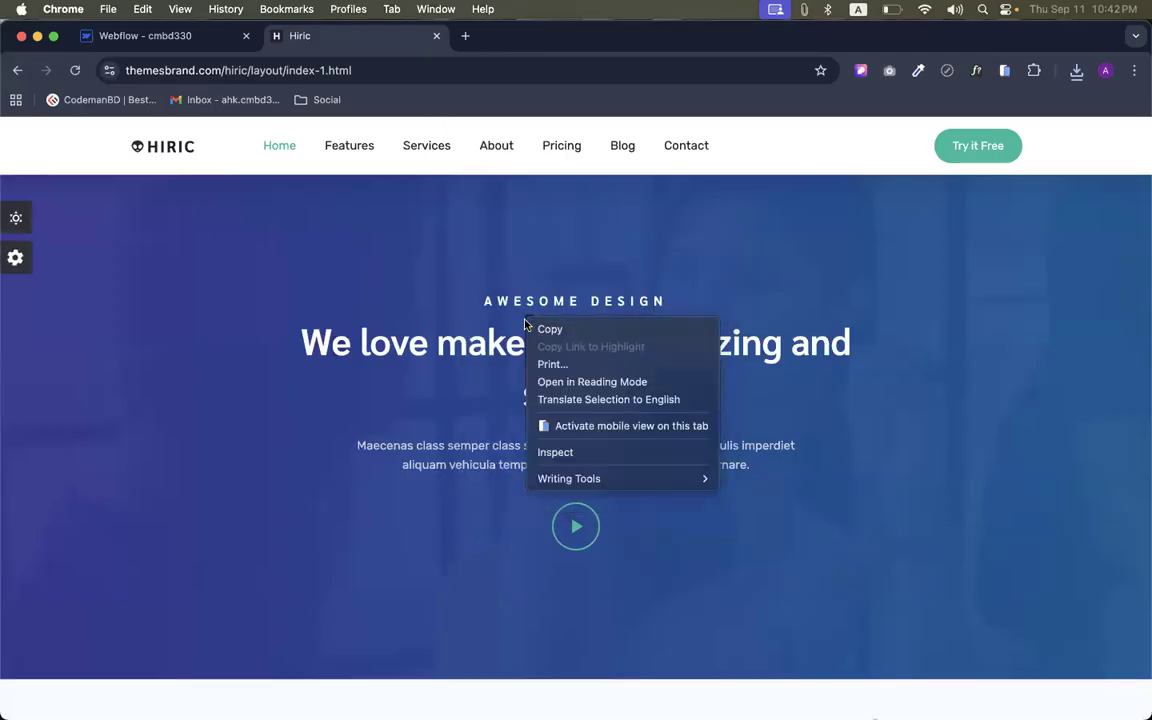
key(Escape)
right_click(158, 399)
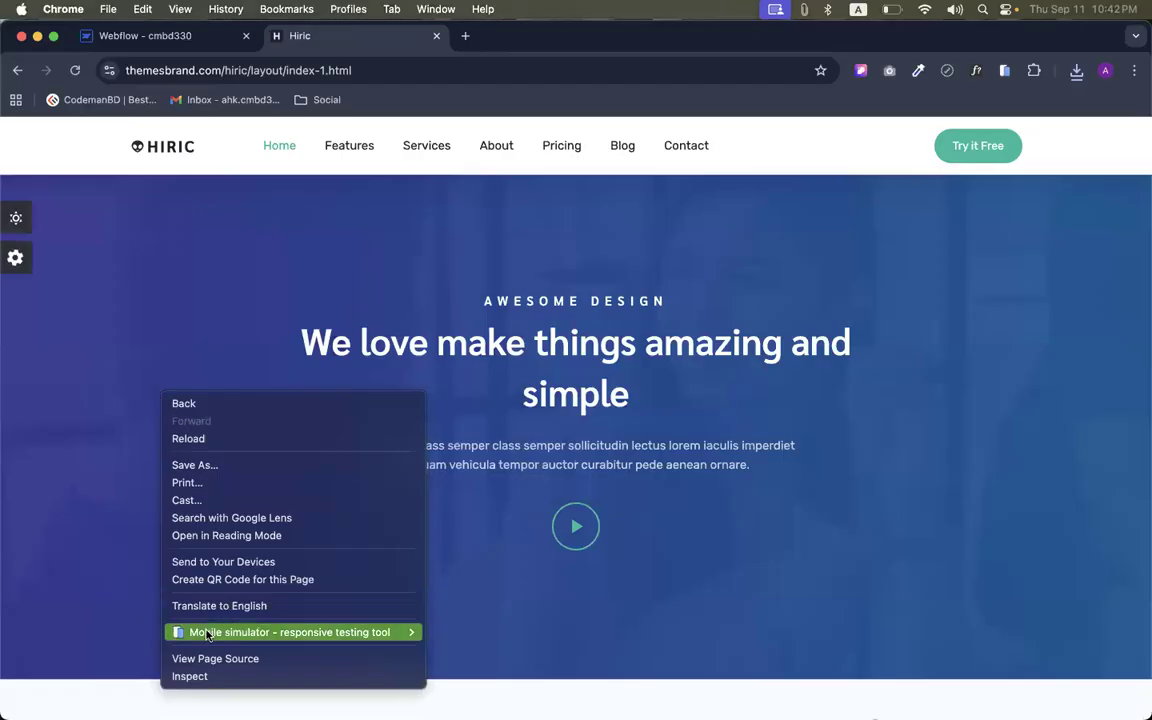
click(190, 676)
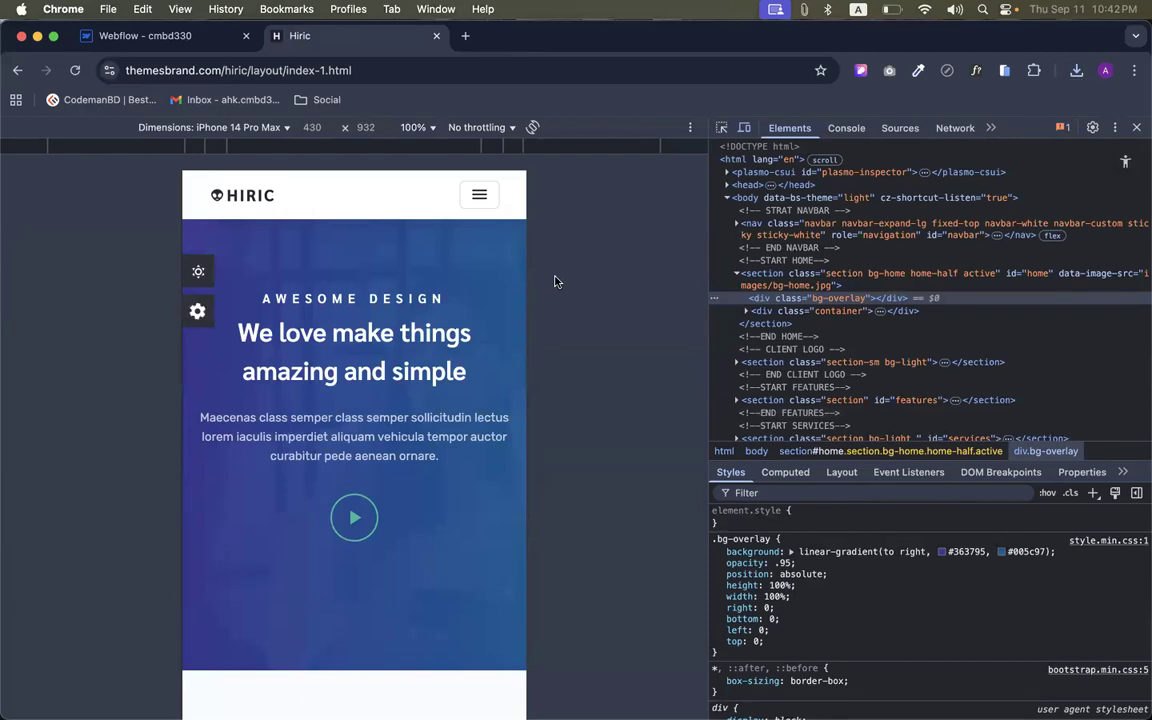
click(135, 37)
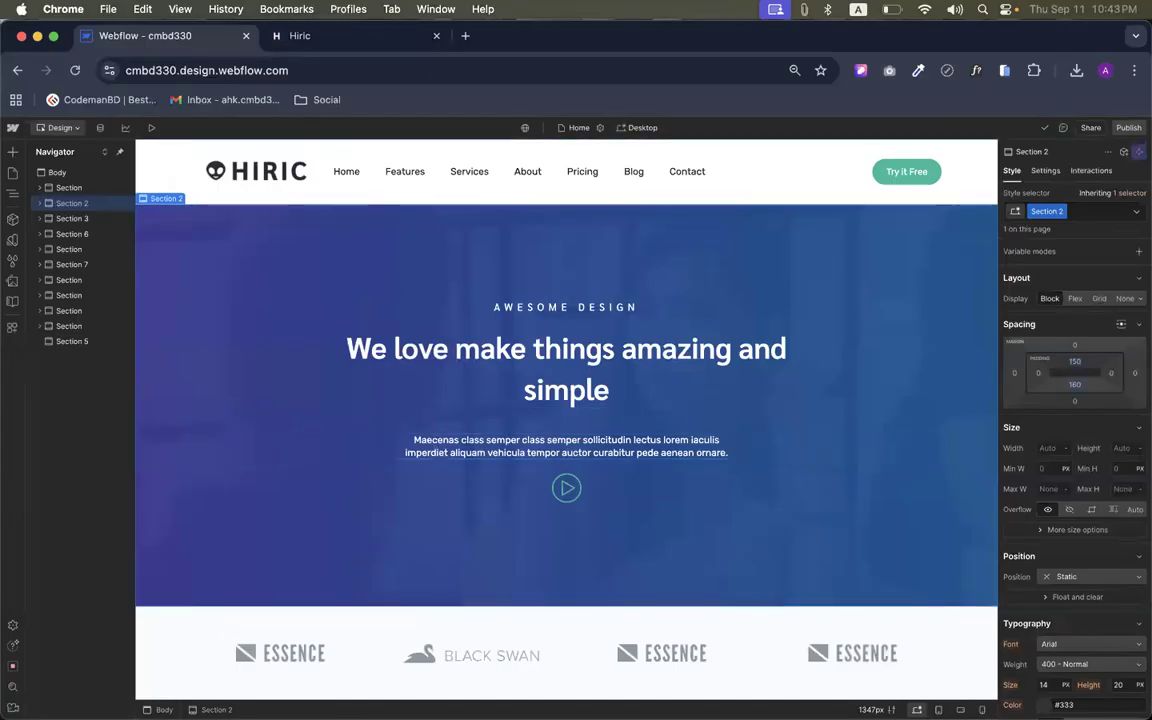
Open the CodemanBD website in a new browser tab and look over its home page
click(342, 35)
click(462, 36)
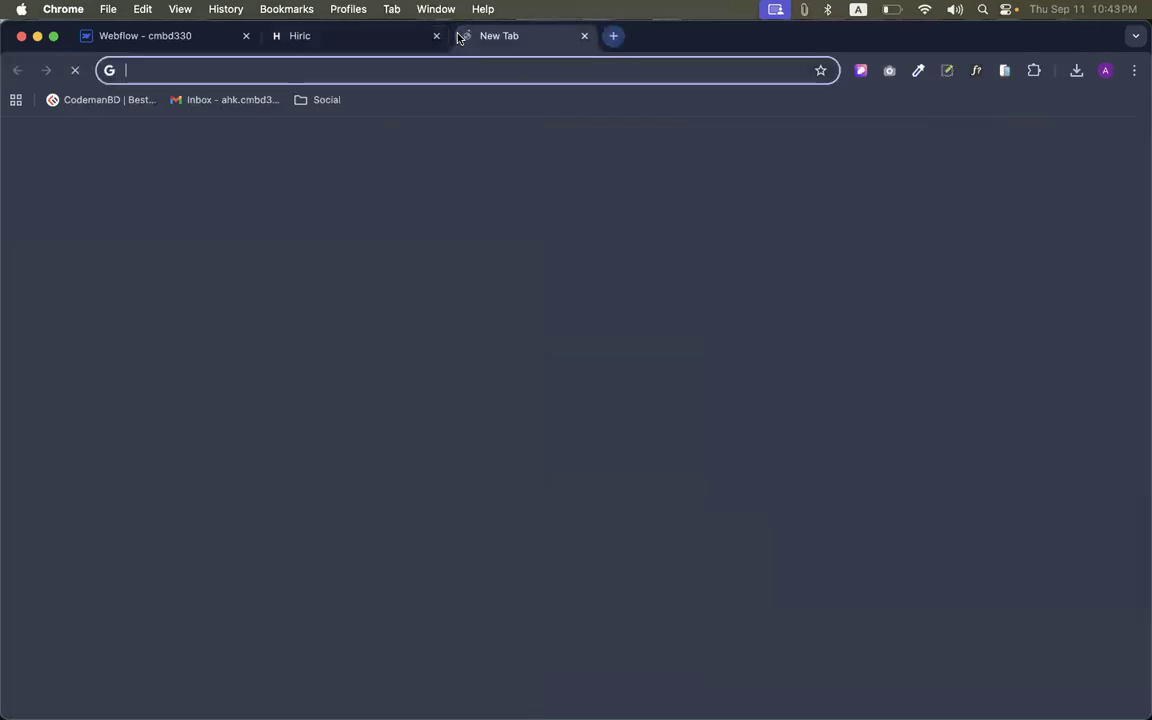
text(codeman)
key(Return)
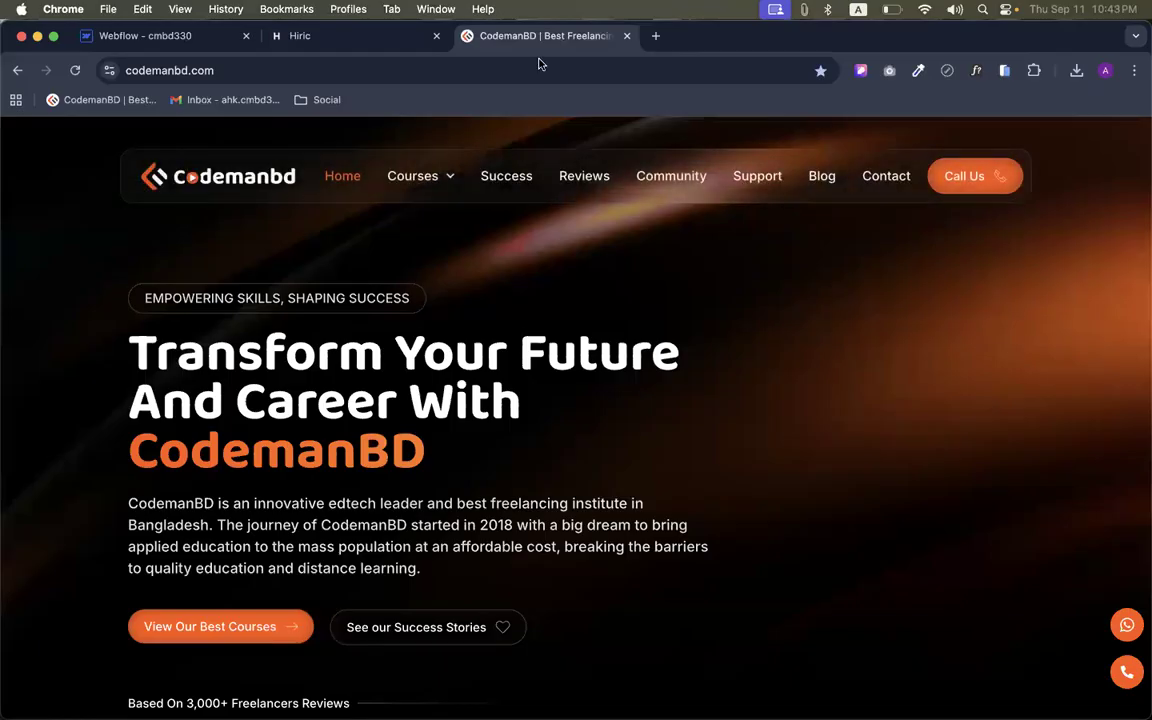
key(super+Tab)
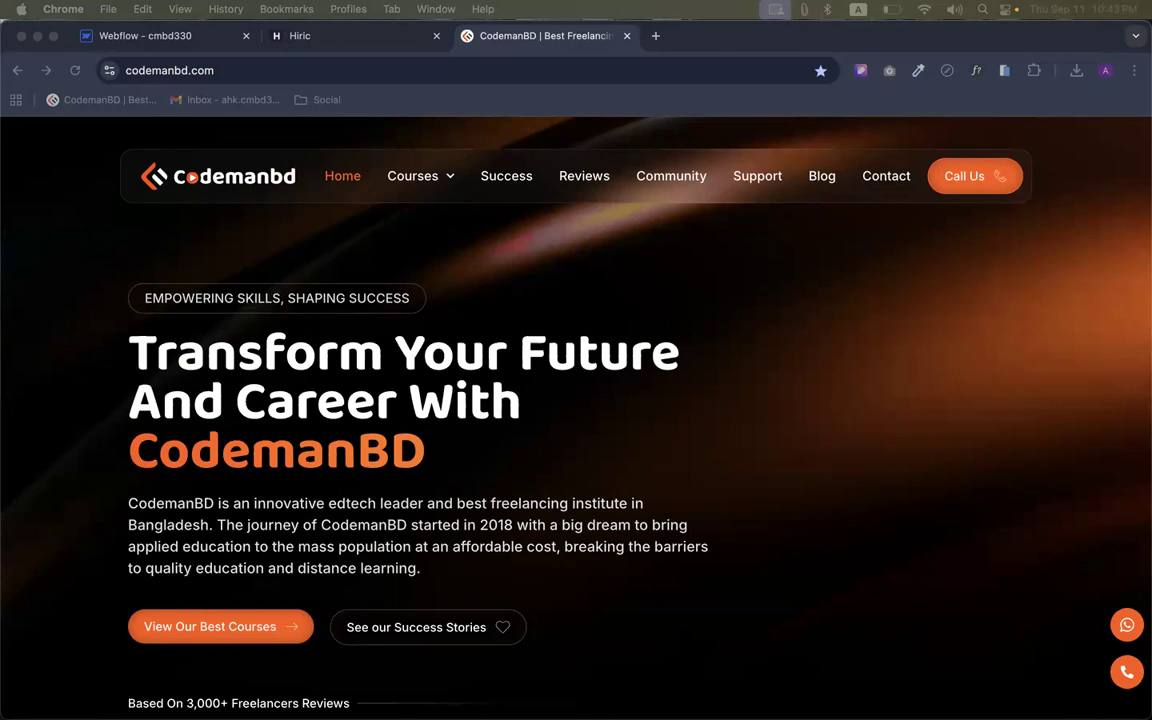
click(541, 535)
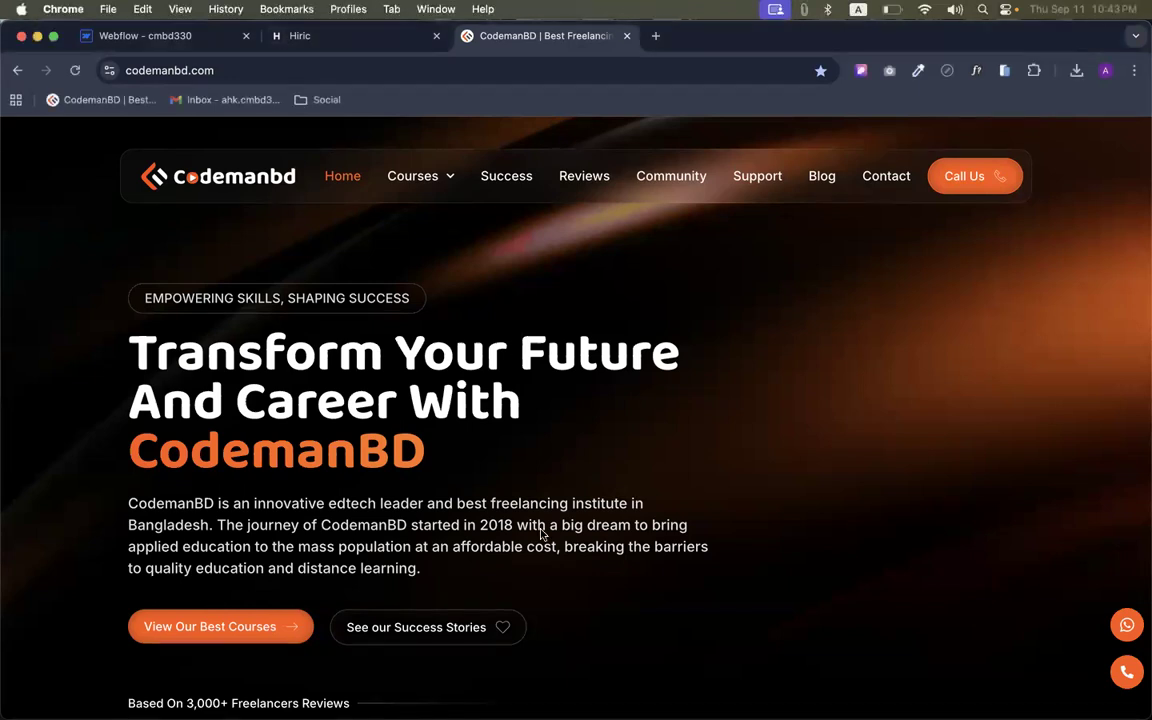
scroll(381, 249, down, 3)
scroll(481, 345, up, 3)
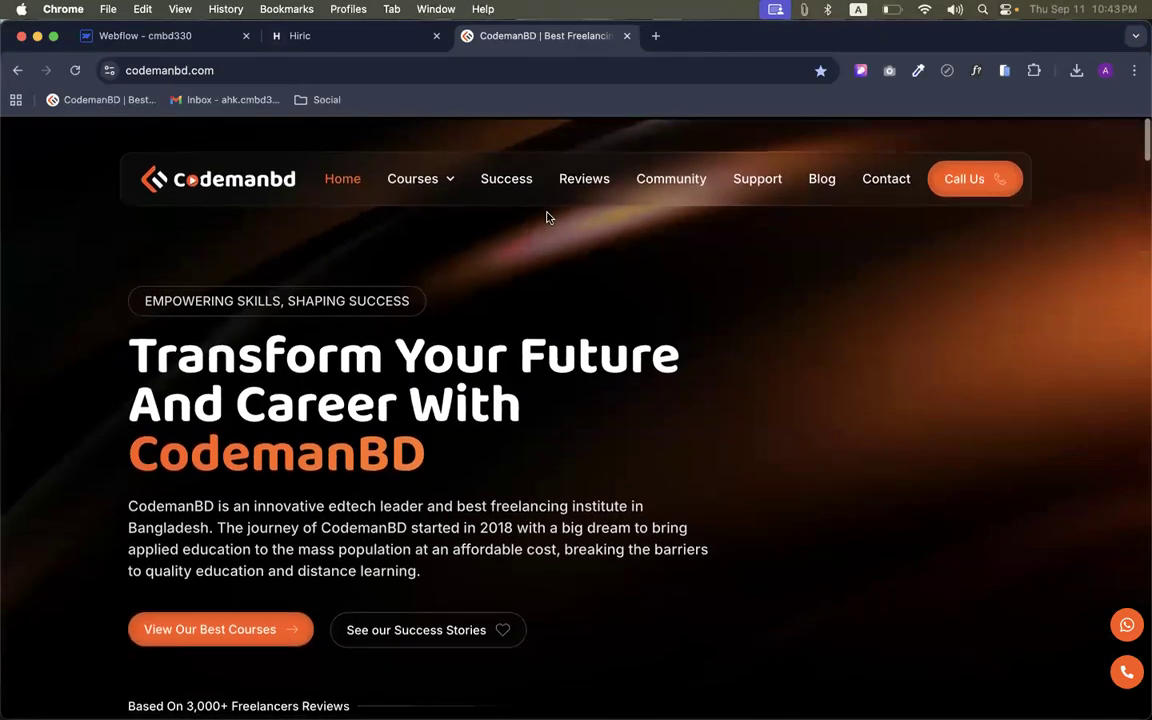
Open the Reviews page of the CodemanBD site and examine its header and footer
click(576, 180)
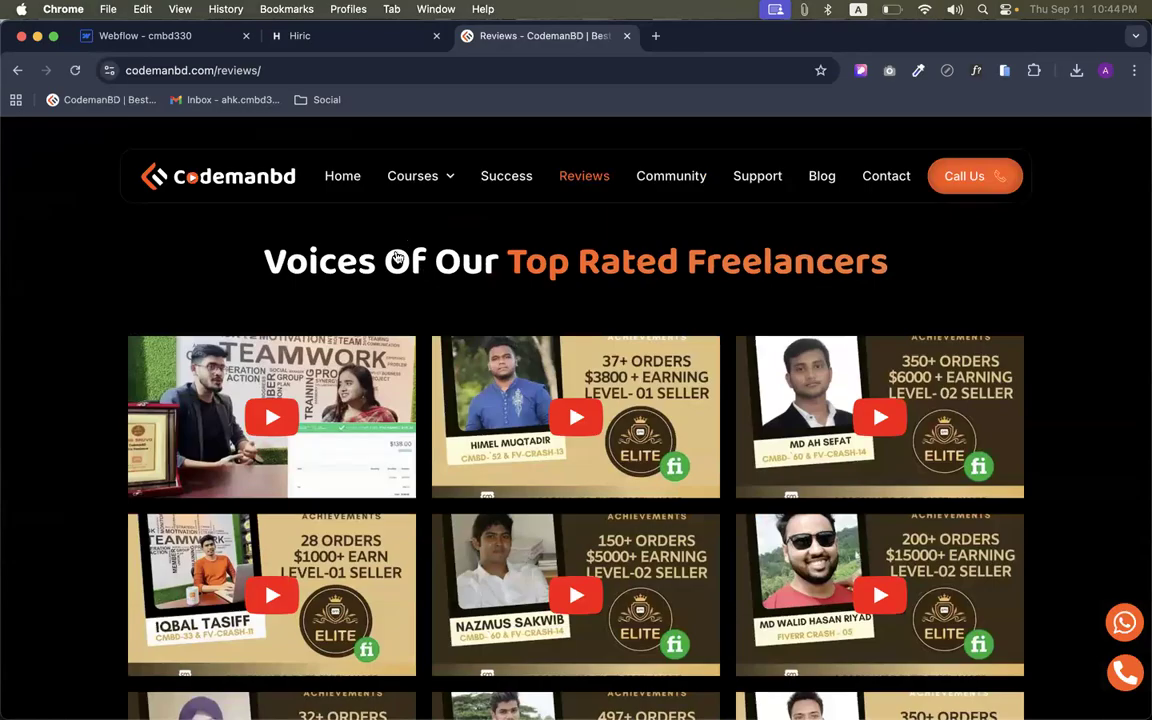
scroll(397, 258, down, 20)
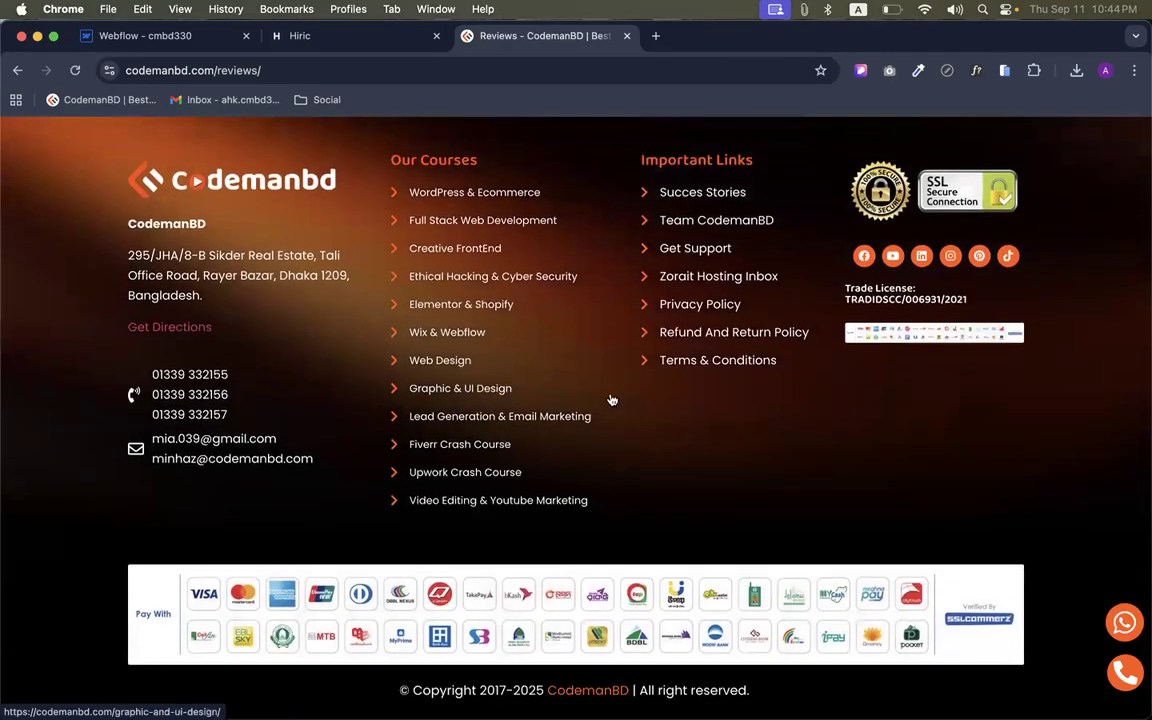
scroll(612, 400, up, 3)
scroll(562, 372, down, 3)
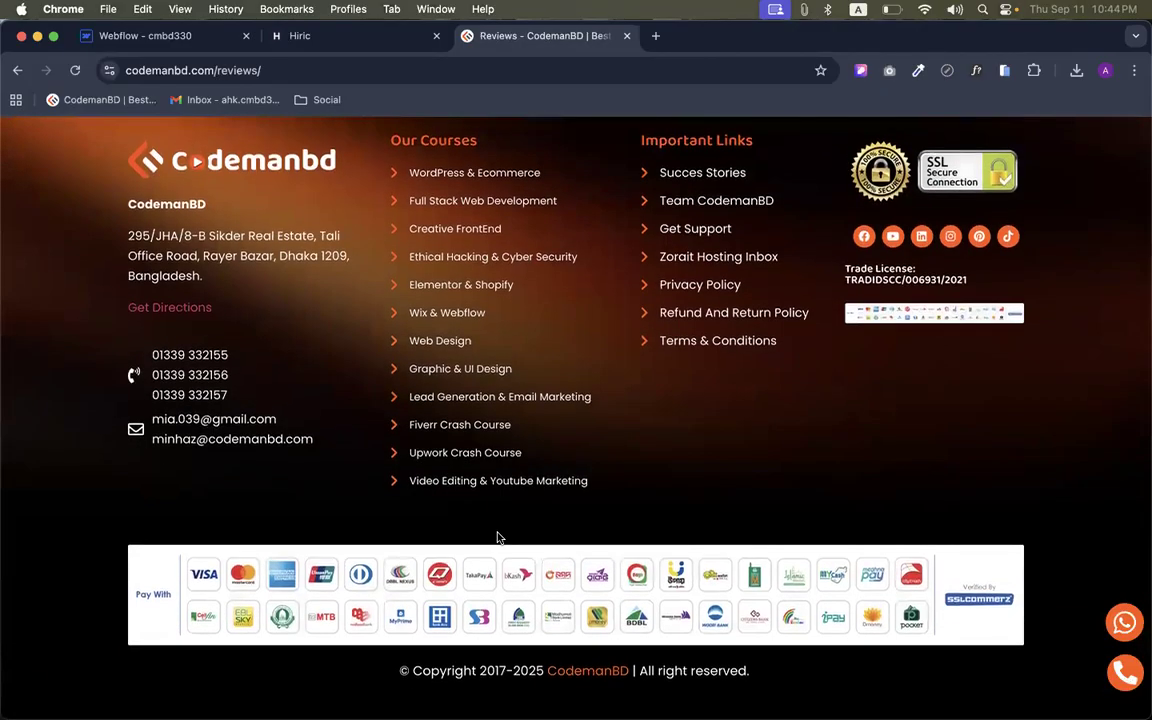
scroll(497, 537, up, 20)
scroll(497, 537, down, 20)
scroll(560, 585, up, 3)
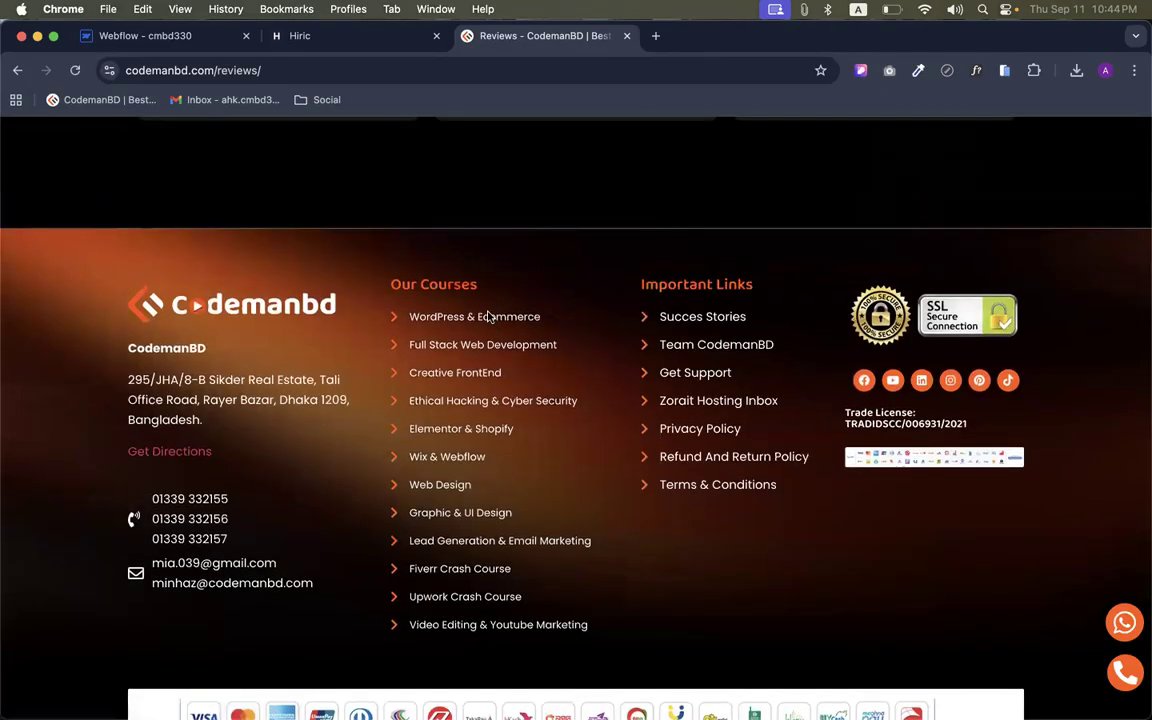
Open the WordPress & Ecommerce course page, compare its header and footer with the Reviews page, and close it
click(490, 311)
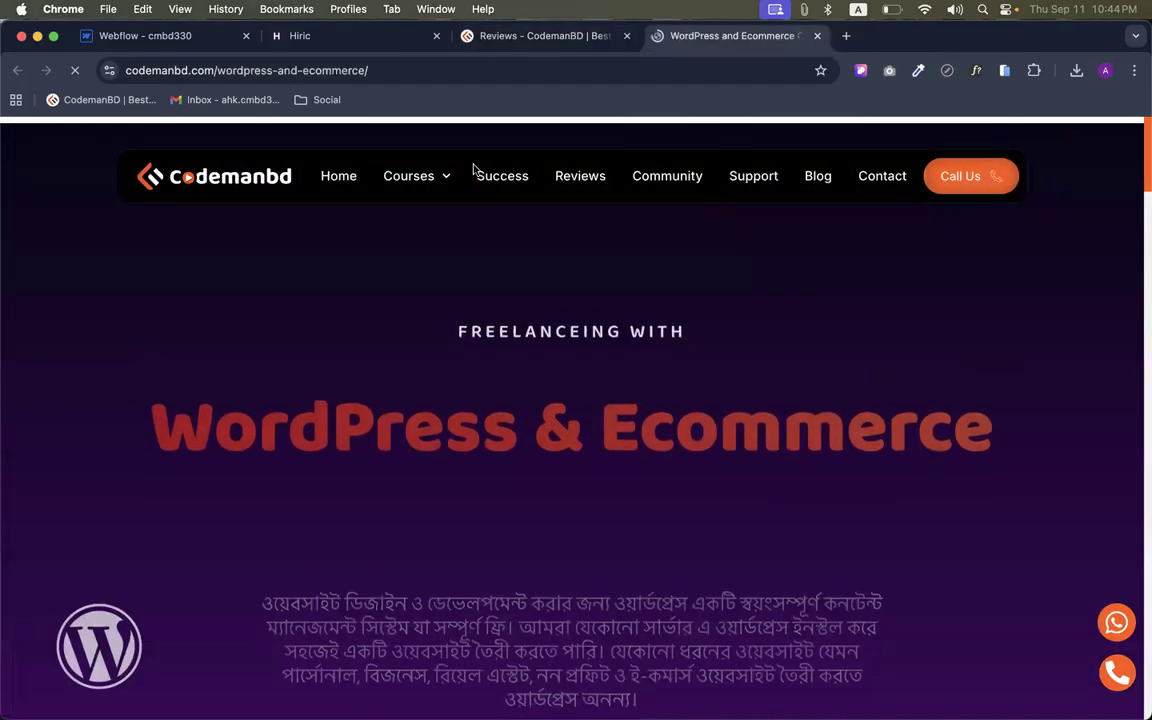
scroll(479, 343, down, 20)
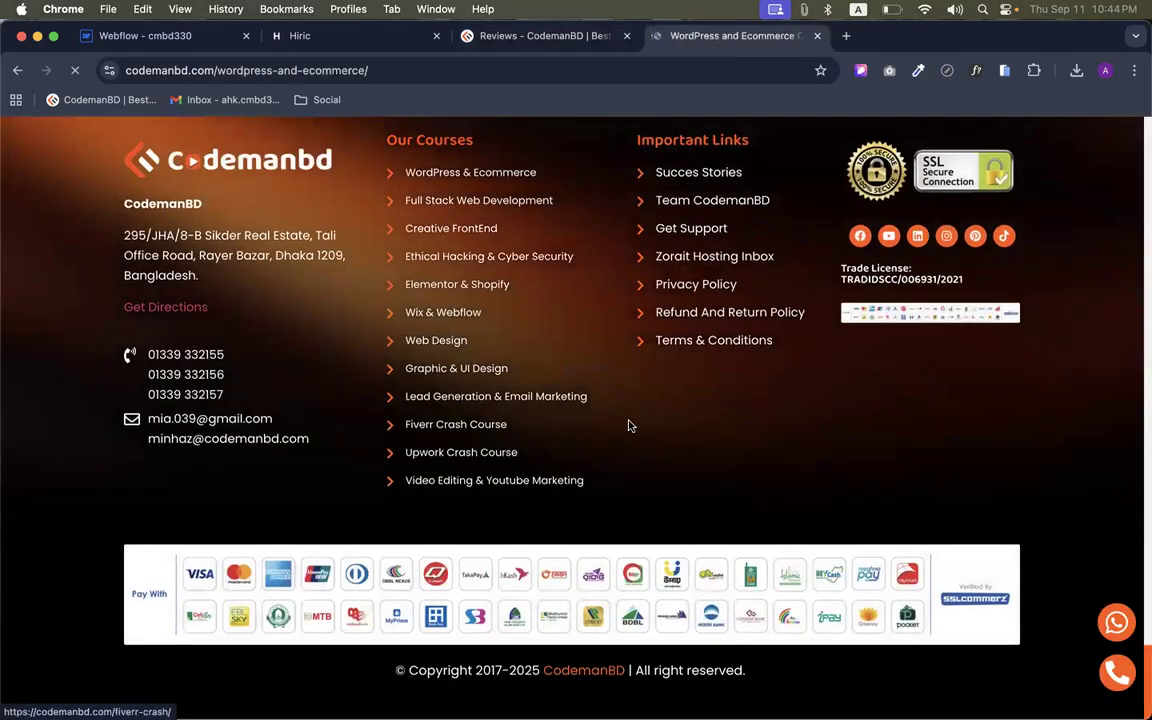
scroll(620, 410, up, 1)
scroll(613, 400, up, 1)
click(816, 36)
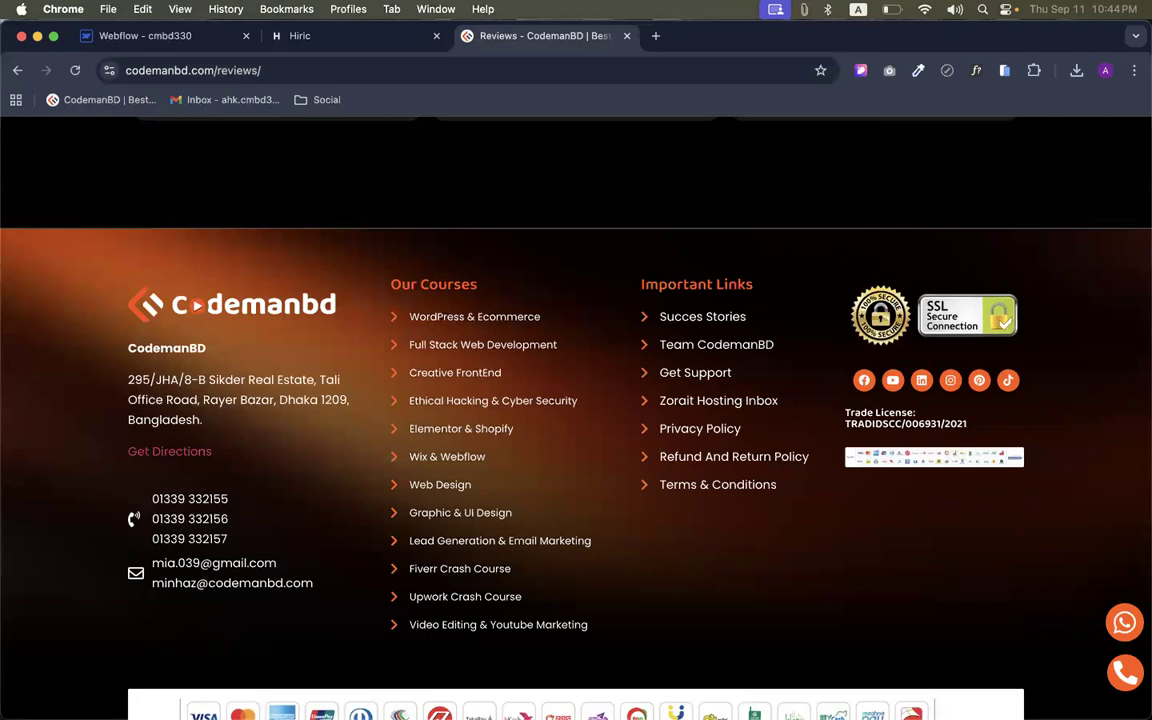
scroll(473, 381, up, 20)
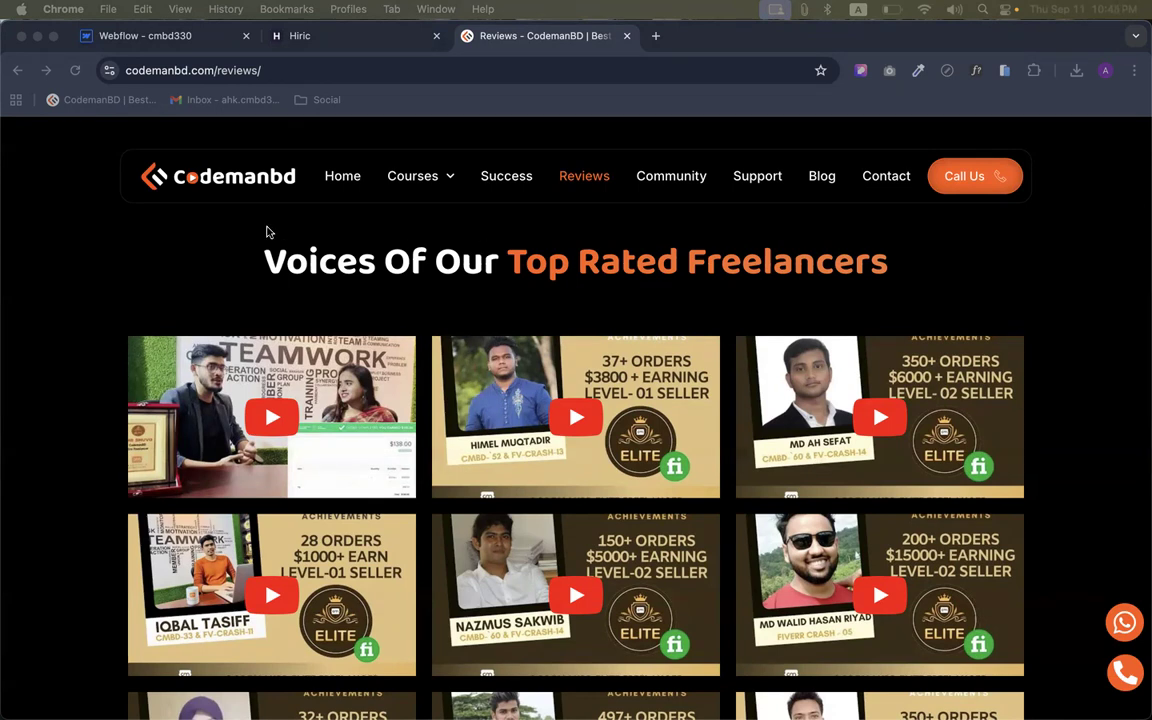
click(263, 266)
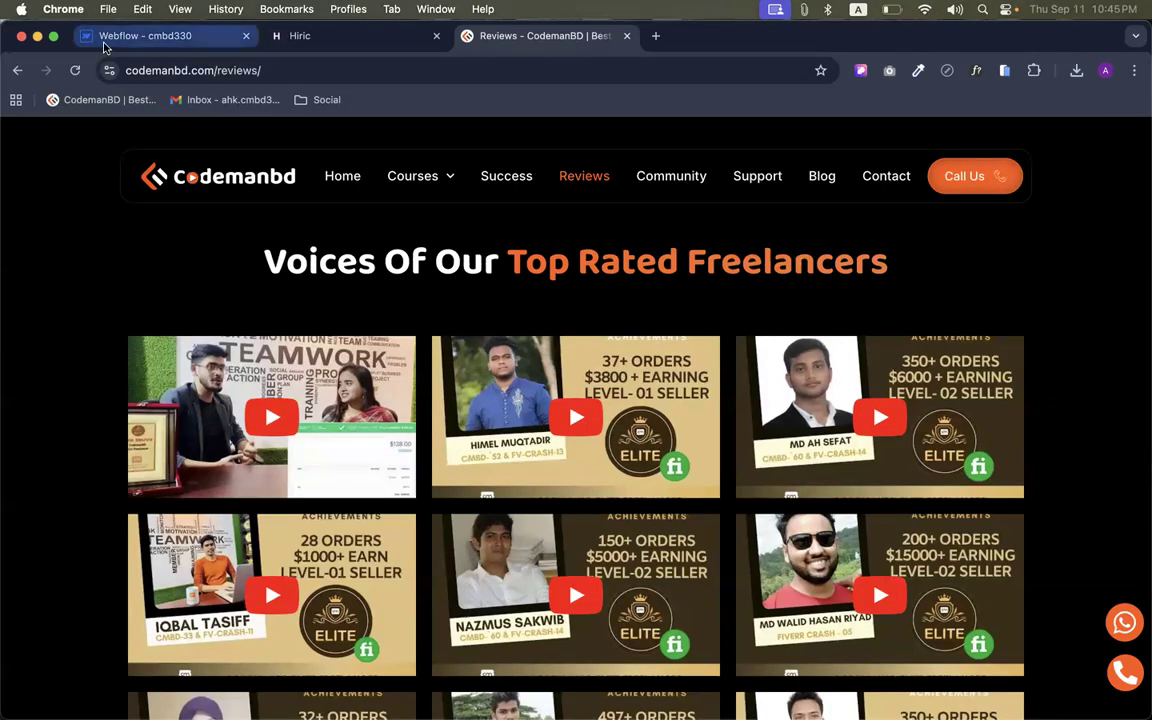
Switch to the Webflow project, turn the header section into a component named Main Header, and leave component editing
click(140, 36)
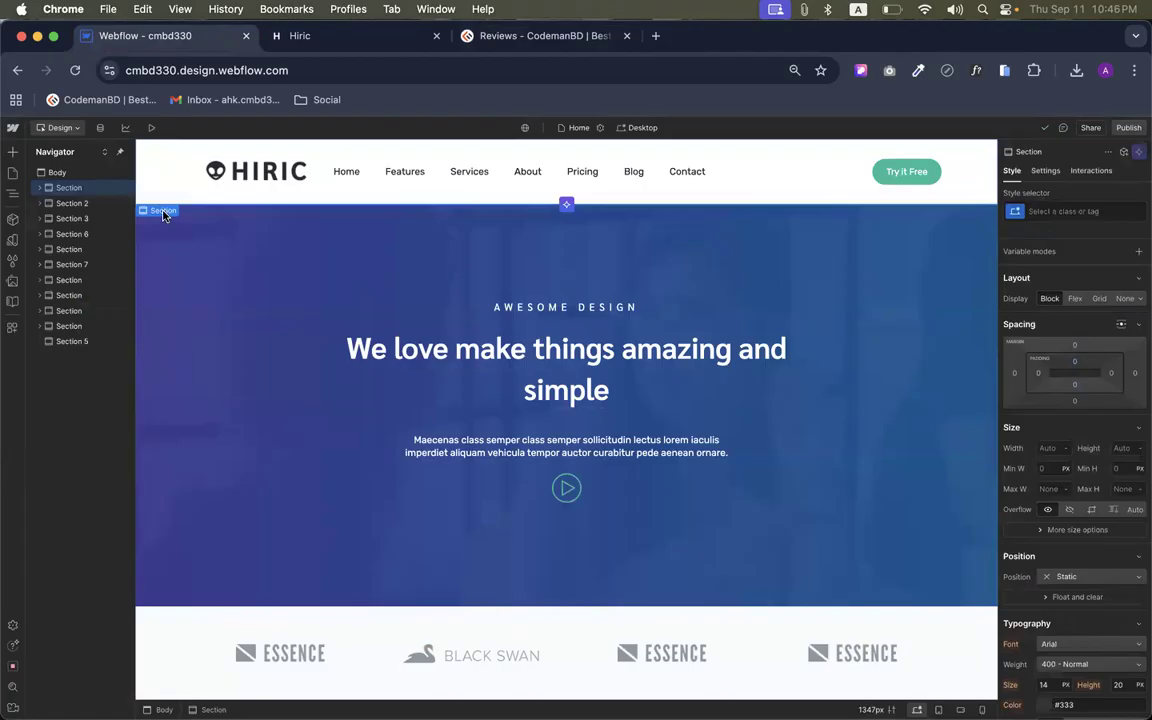
right_click(165, 216)
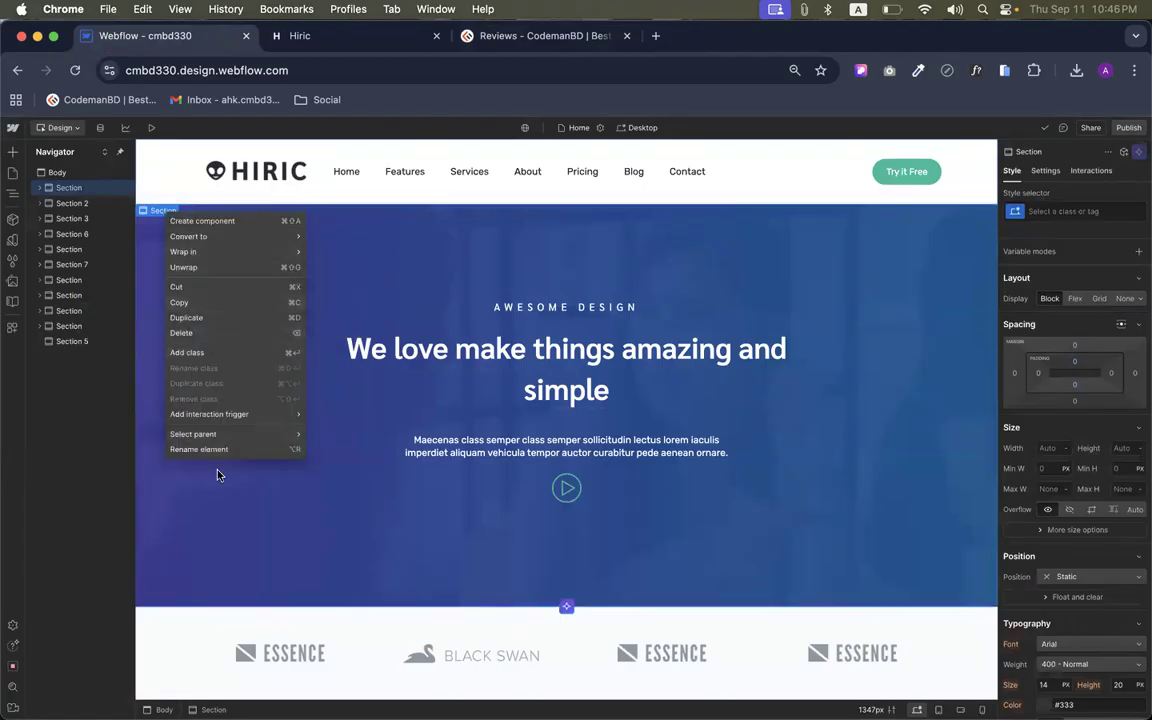
click(214, 224)
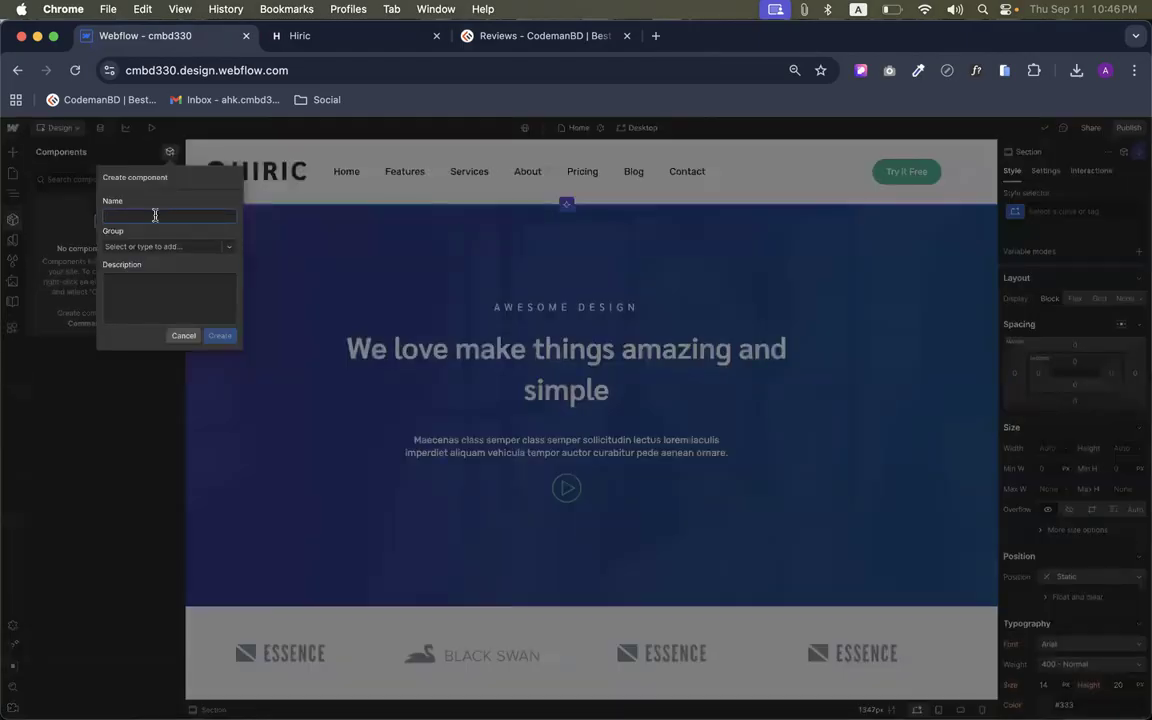
text(Main Header)
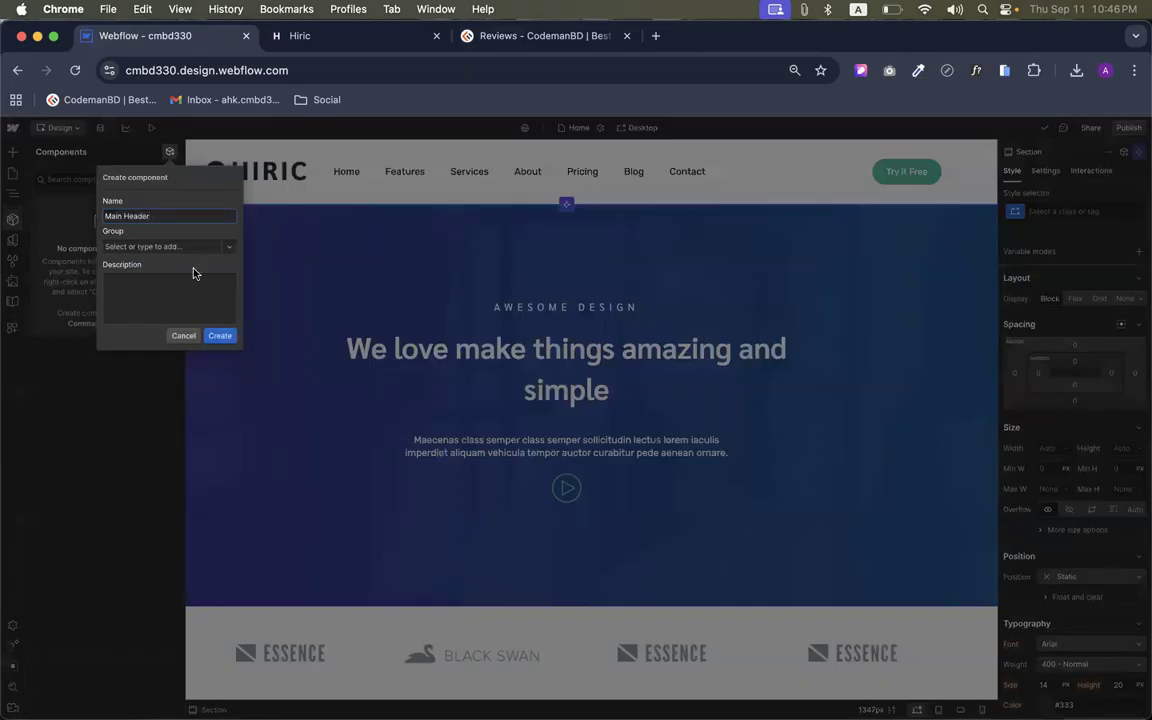
click(219, 336)
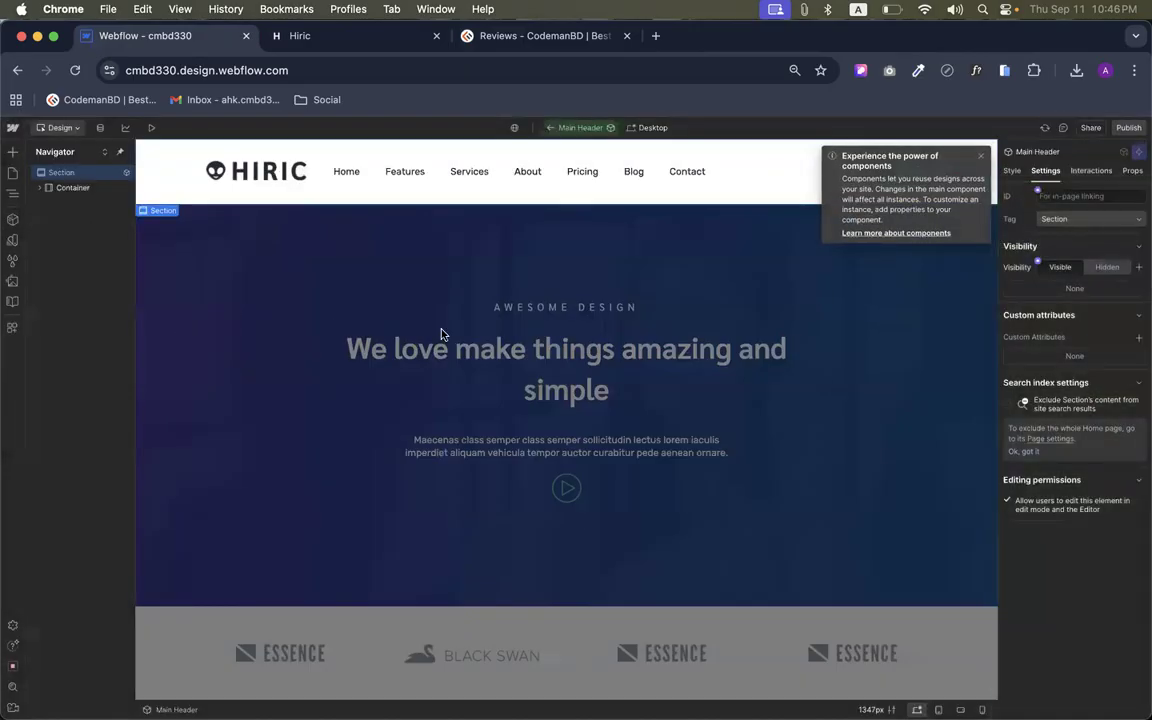
double_click(320, 335)
Give the Get In Touch section at the end of the page a light grey #dbdbdb background
scroll(363, 404, down, 6)
scroll(363, 404, down, 15)
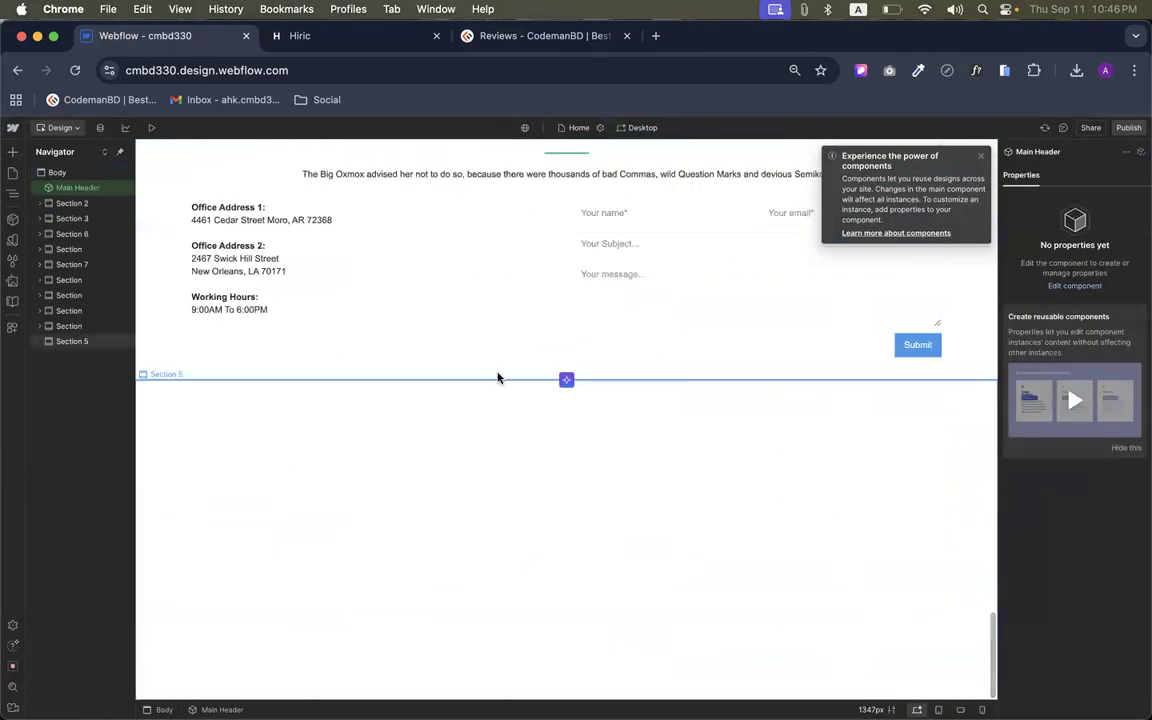
scroll(535, 267, up, 5)
click(164, 398)
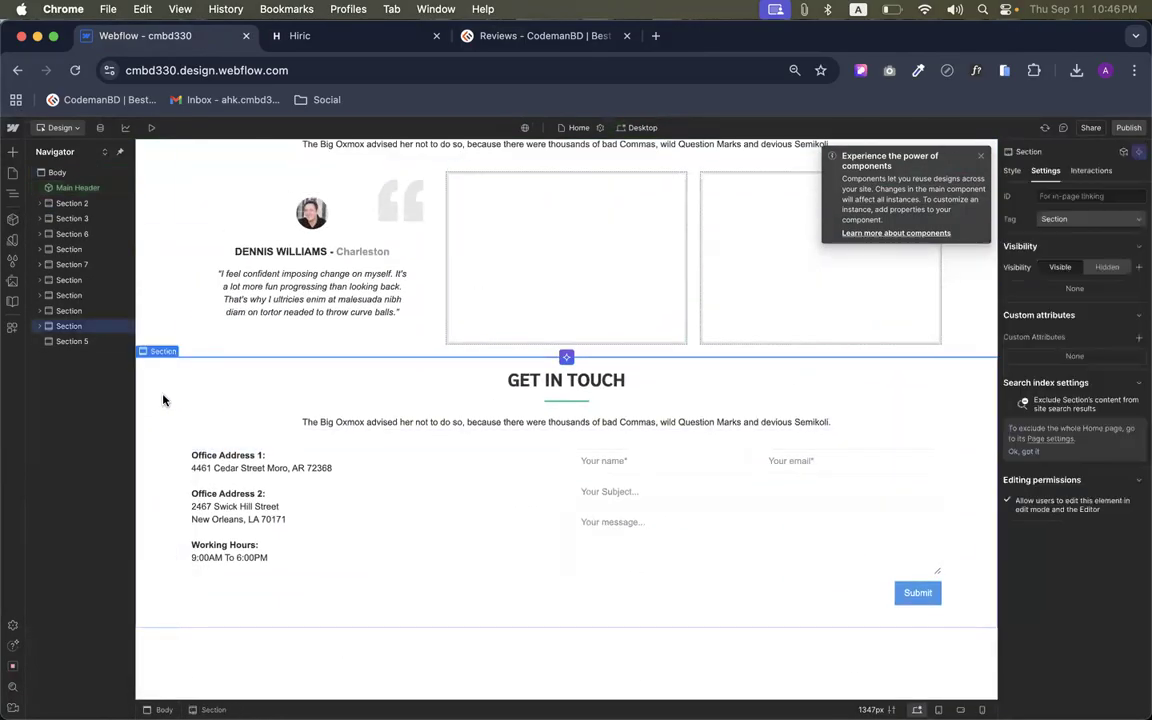
click(1012, 170)
scroll(1066, 495, down, 3)
scroll(1066, 495, down, 5)
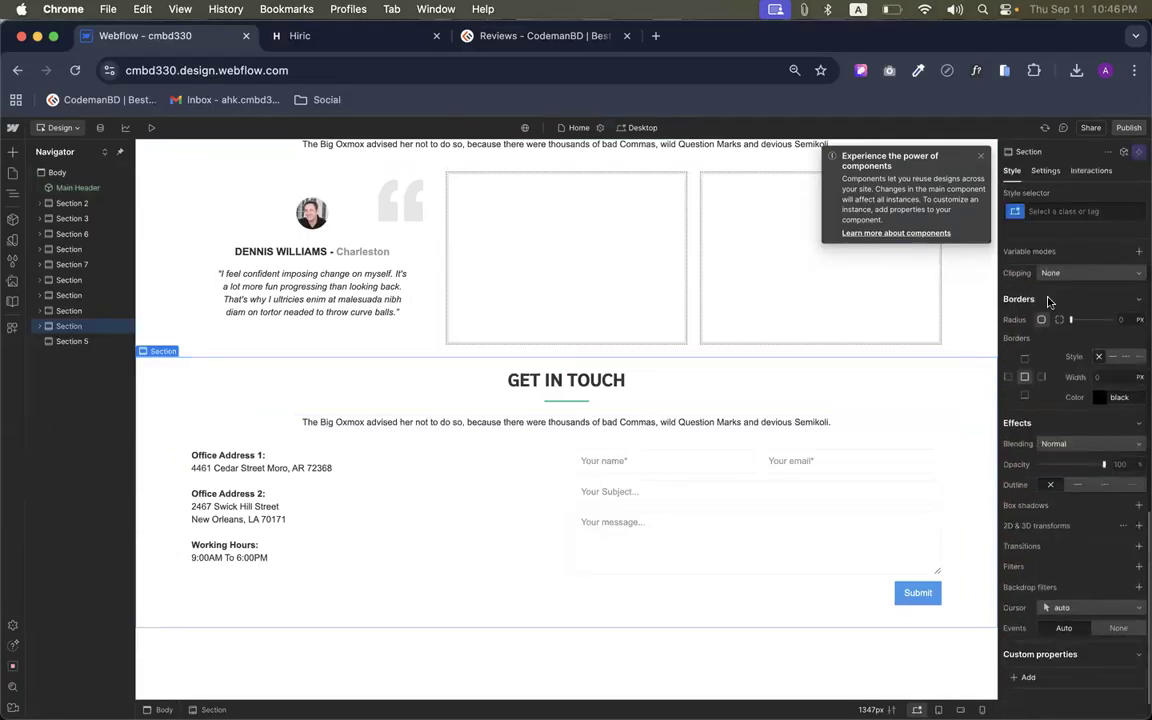
scroll(1046, 383, up, 2)
click(1044, 381)
drag(1024, 468, 987, 406)
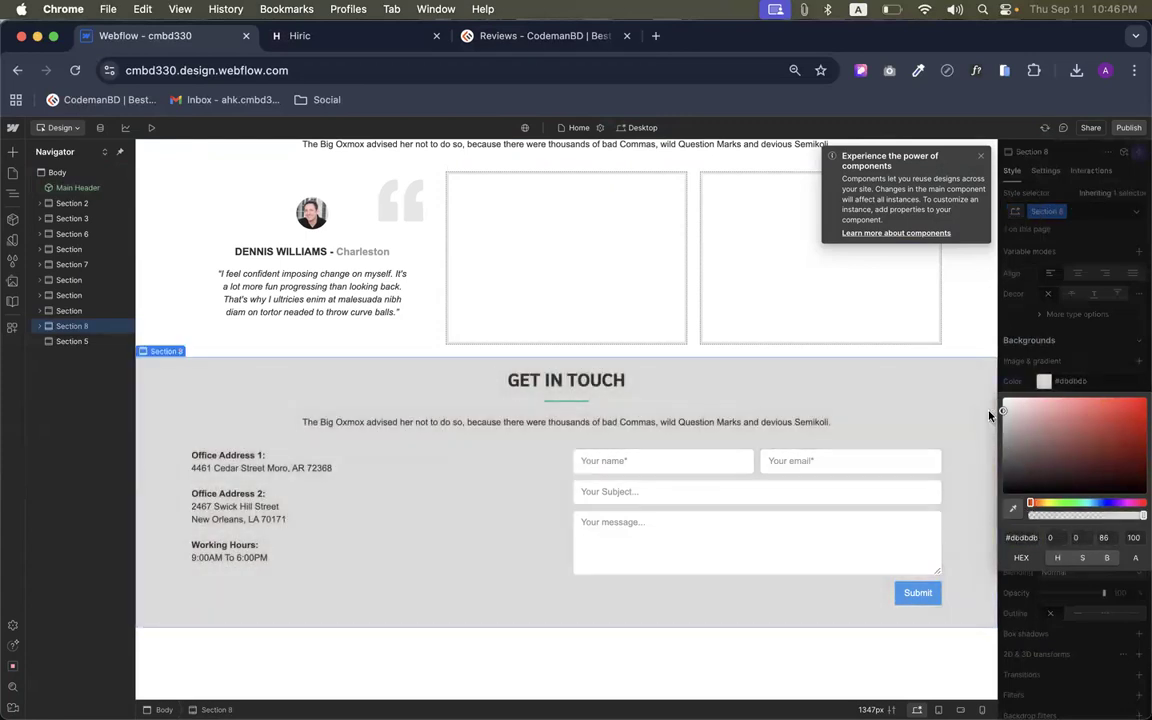
Turn the Get In Touch section into a component named Main Footer and leave component editing
right_click(140, 378)
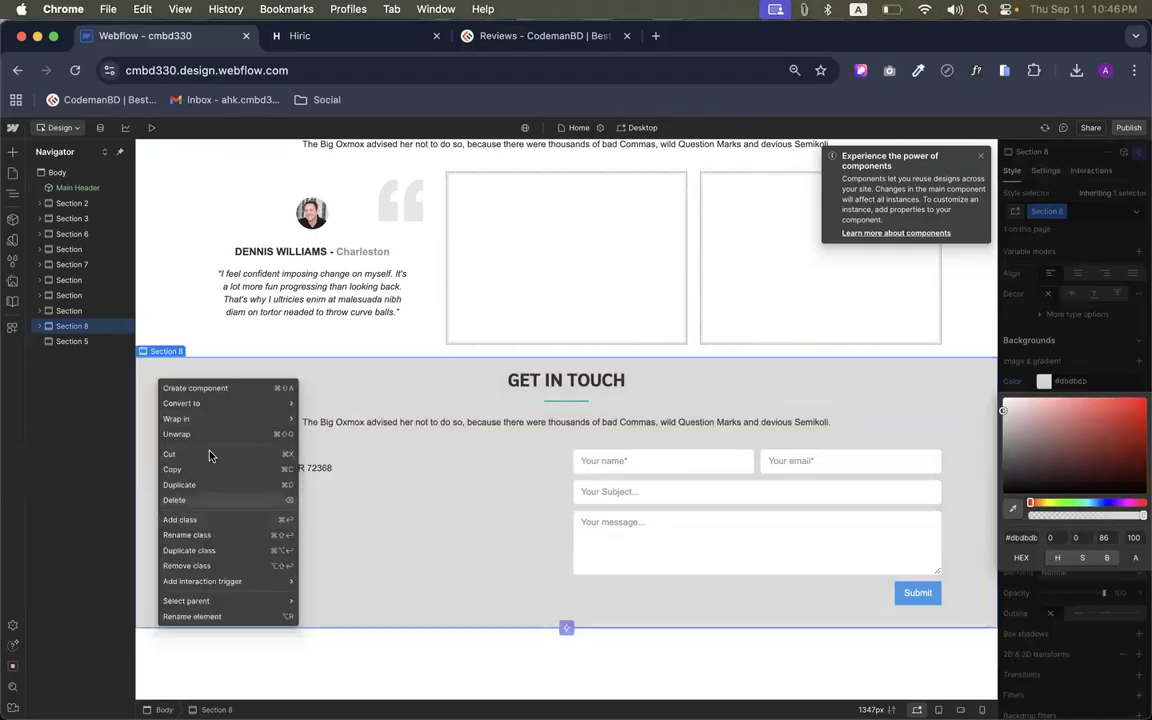
click(159, 386)
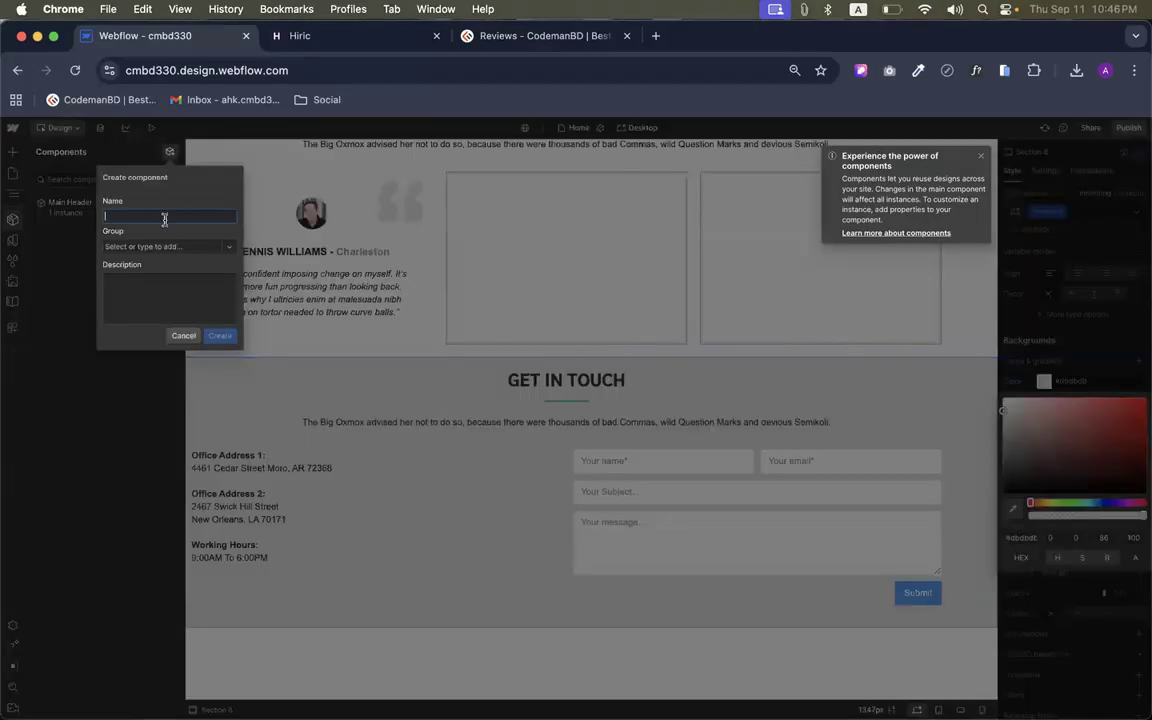
text(Main)
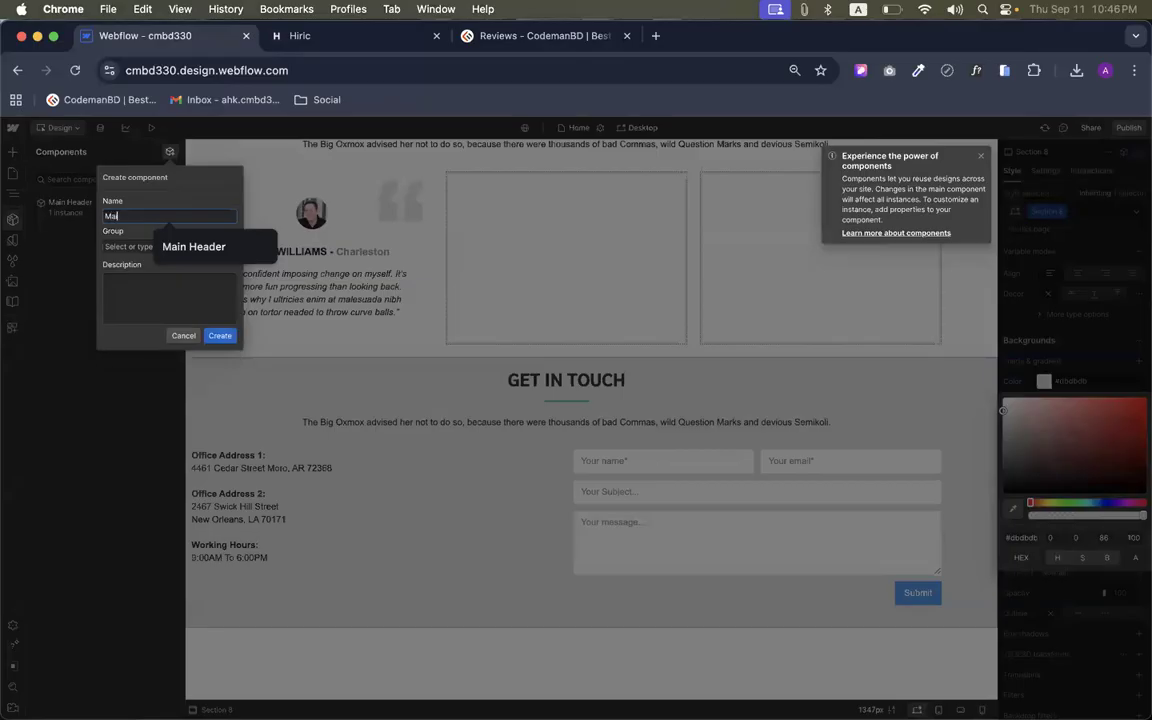
text( Footer)
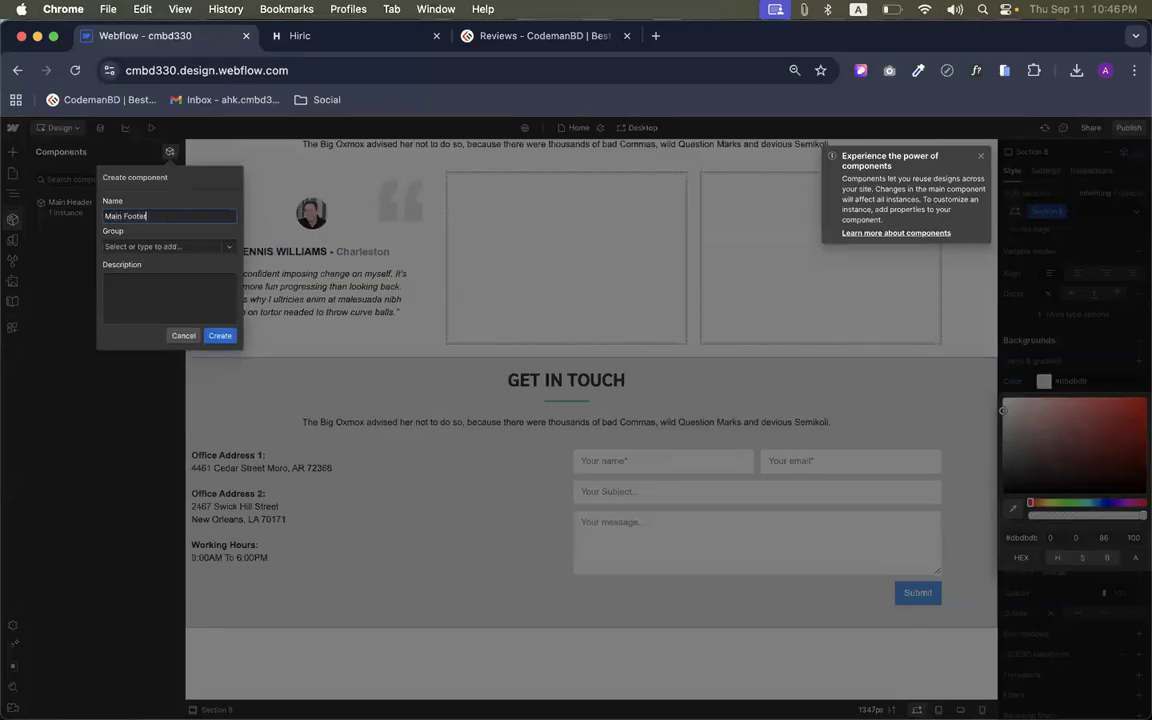
key(Return)
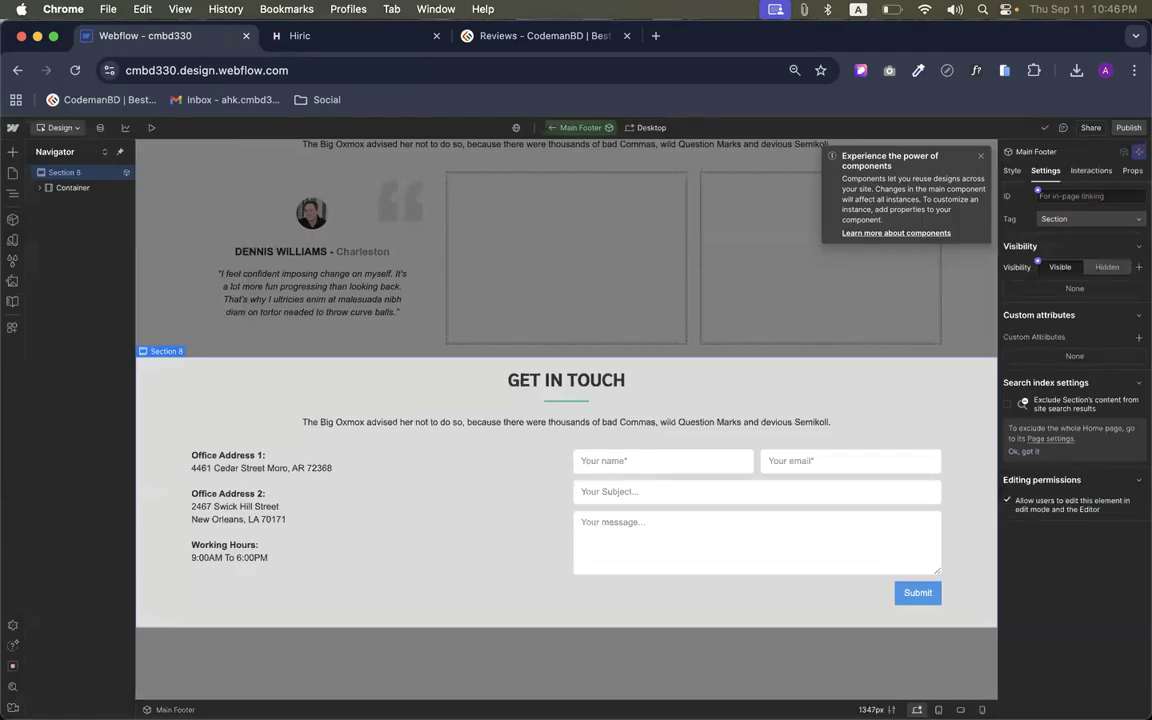
click(284, 298)
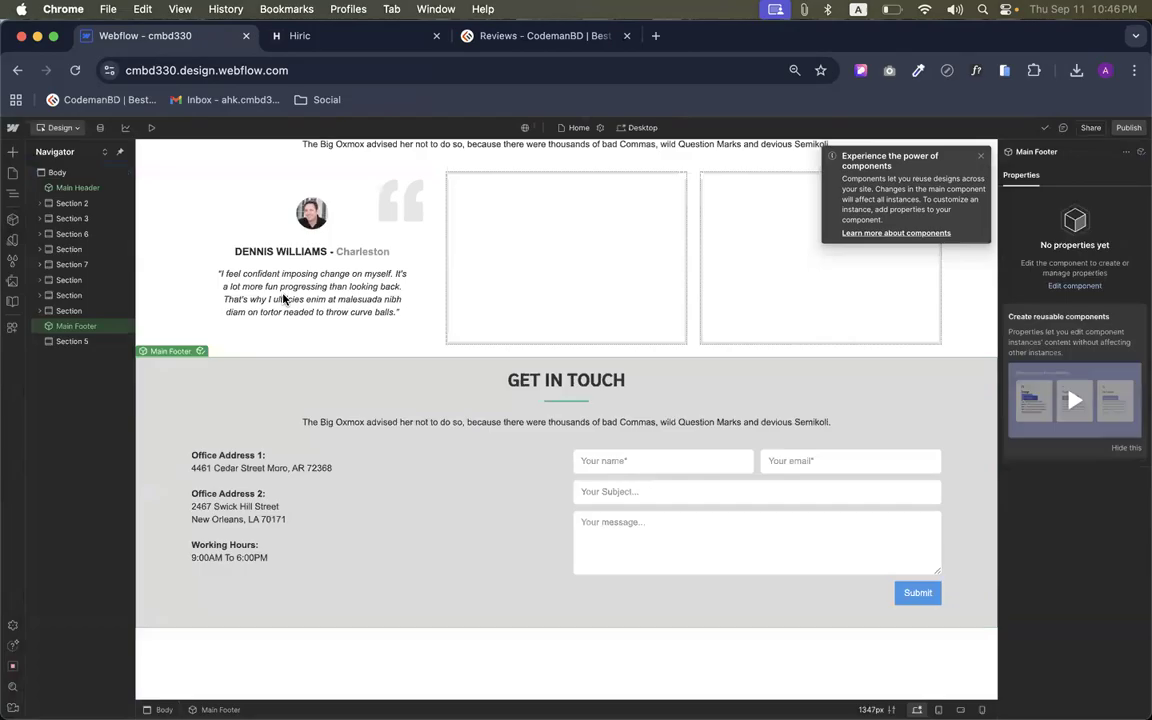
Open the Main Header component in isolation and return to the full page
scroll(284, 298, up, 20)
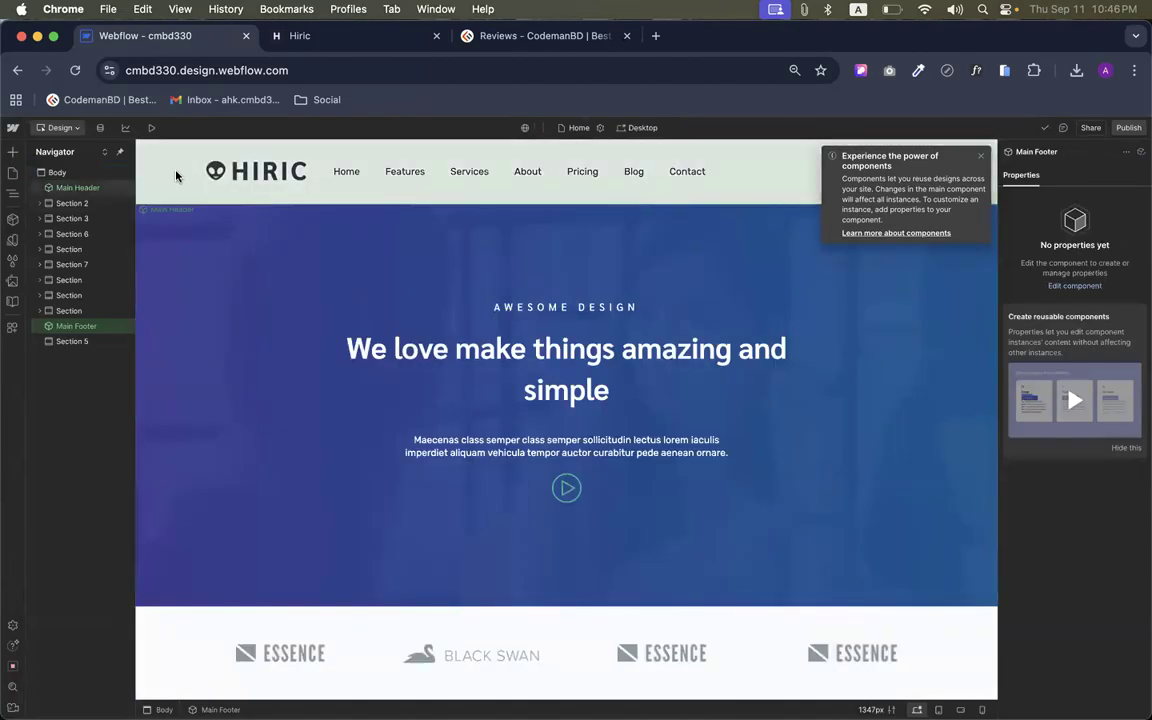
double_click(172, 175)
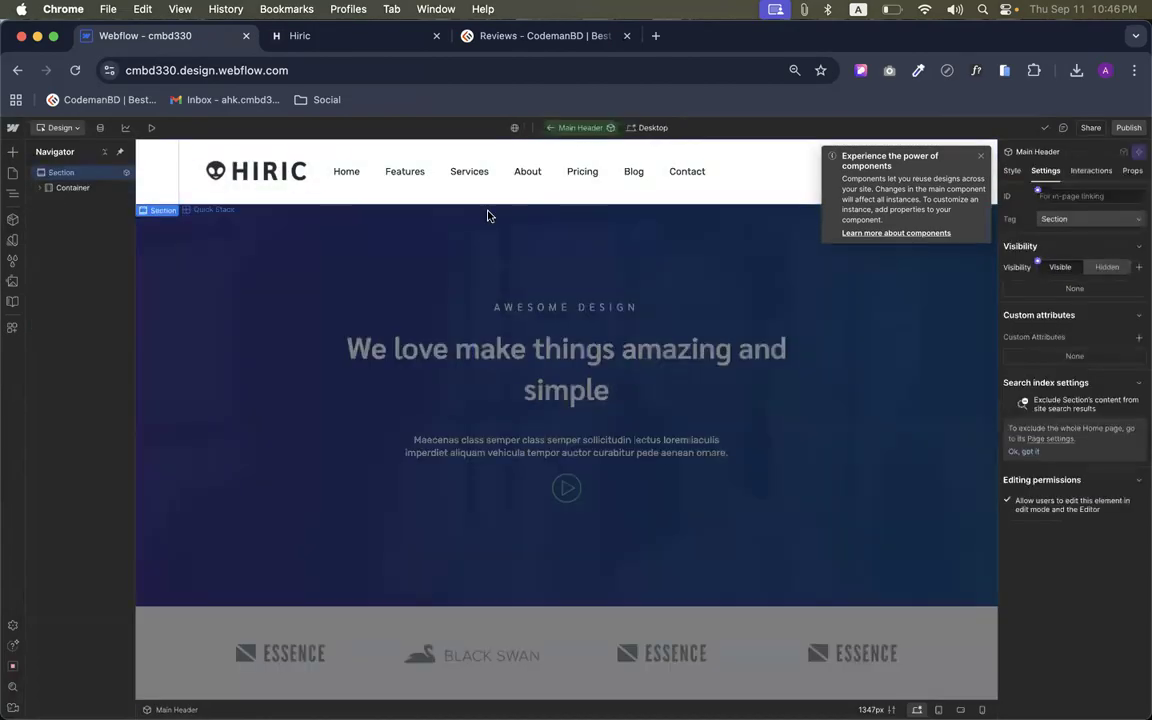
click(255, 328)
scroll(208, 430, down, 15)
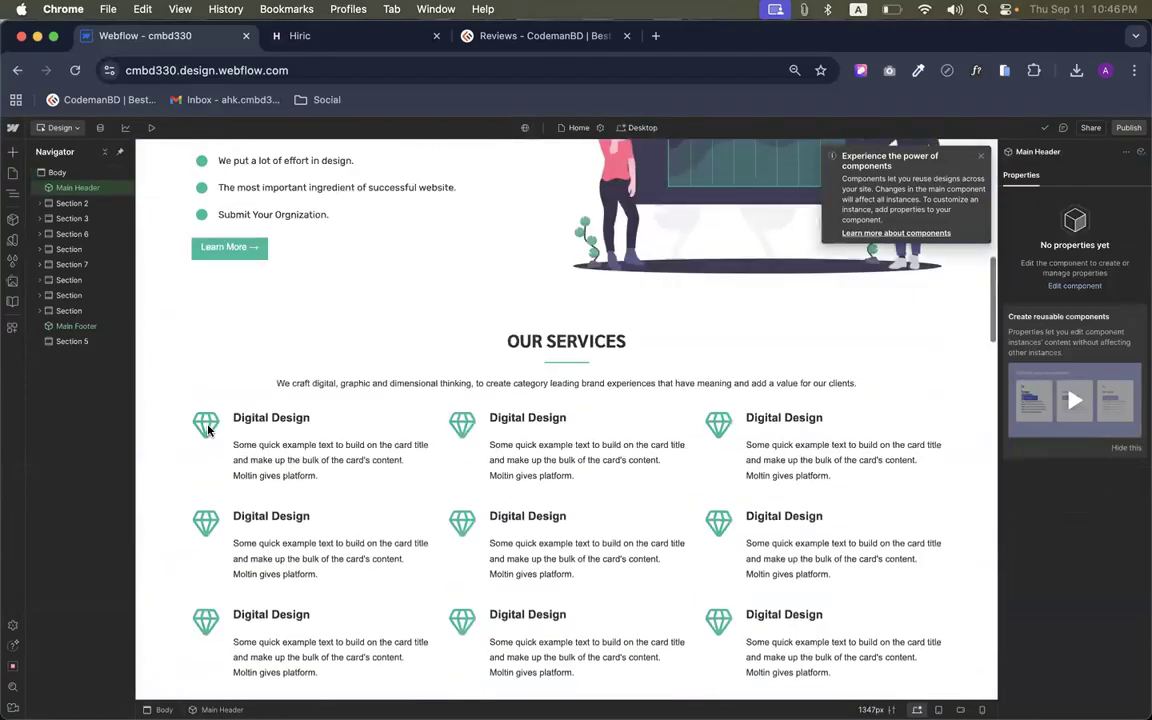
Locate Main Header in the page structure and open the component for editing
scroll(208, 430, up, 15)
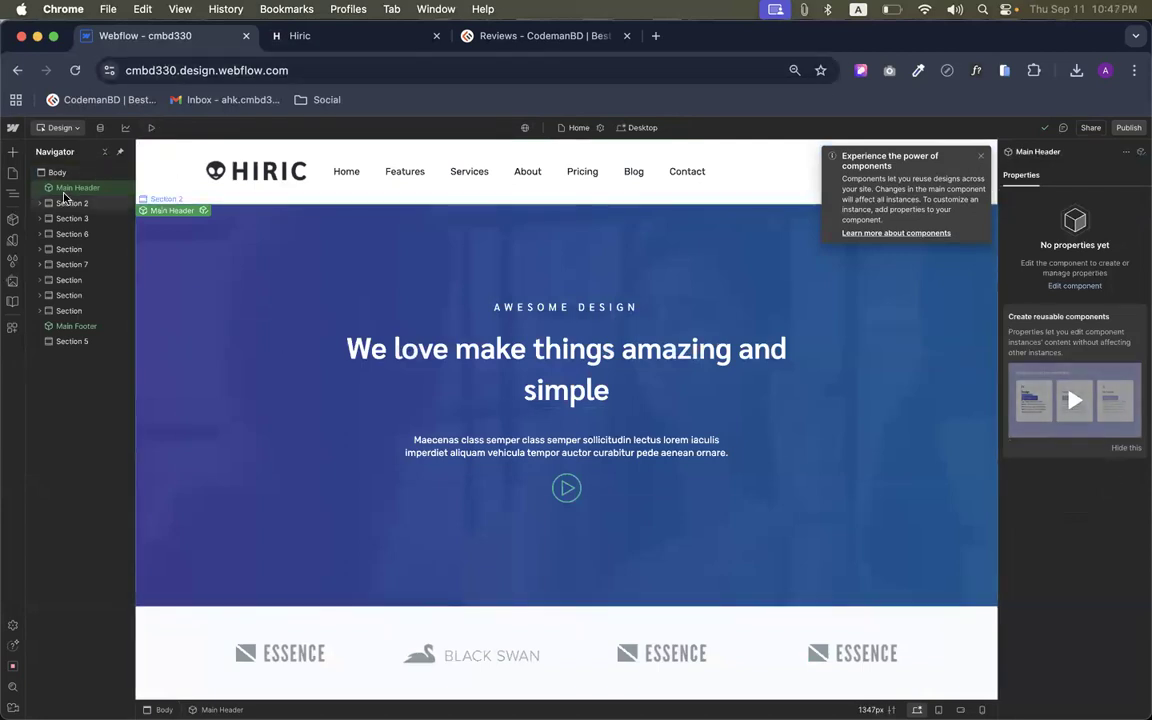
scroll(100, 188, up, 5)
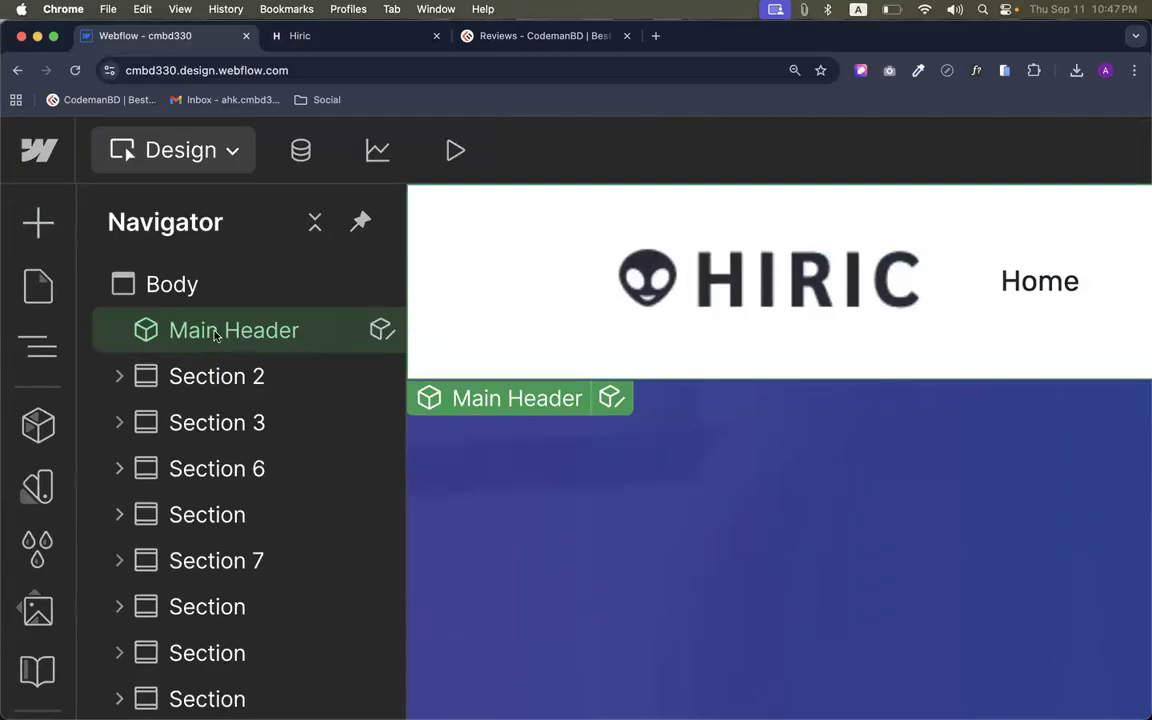
scroll(214, 335, down, 5)
double_click(166, 186)
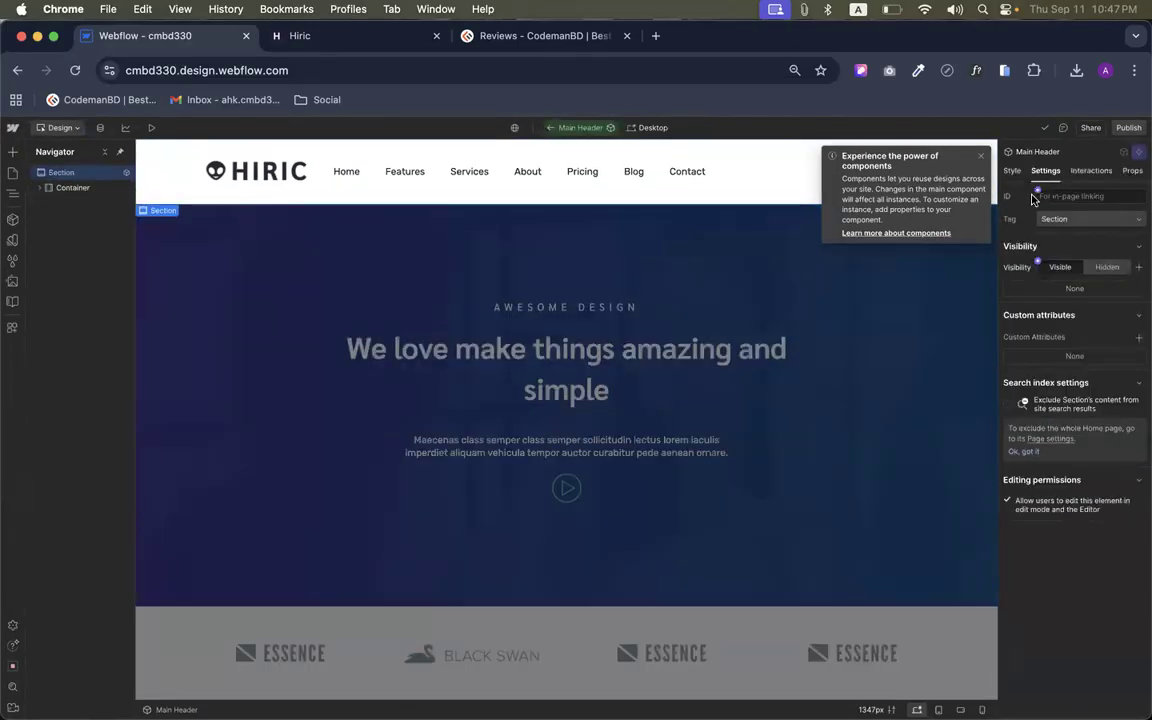
Examine the style settings of the Main Header's section and leave component editing
click(1012, 170)
scroll(1070, 450, down, 3)
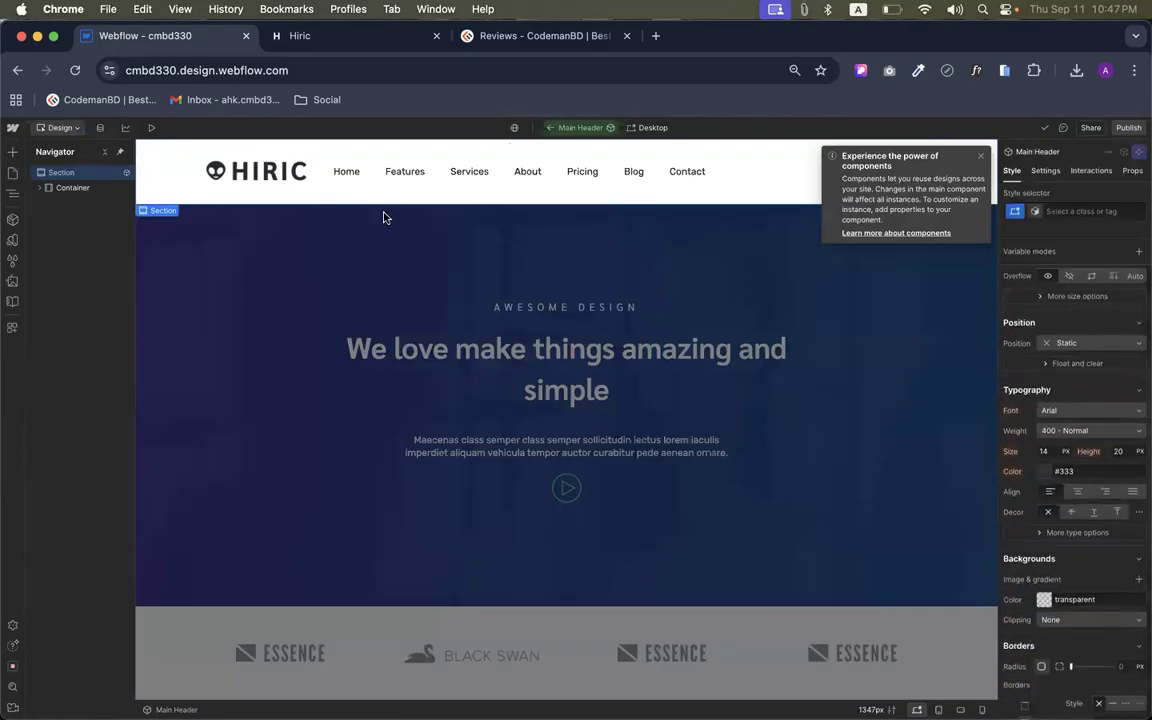
click(227, 307)
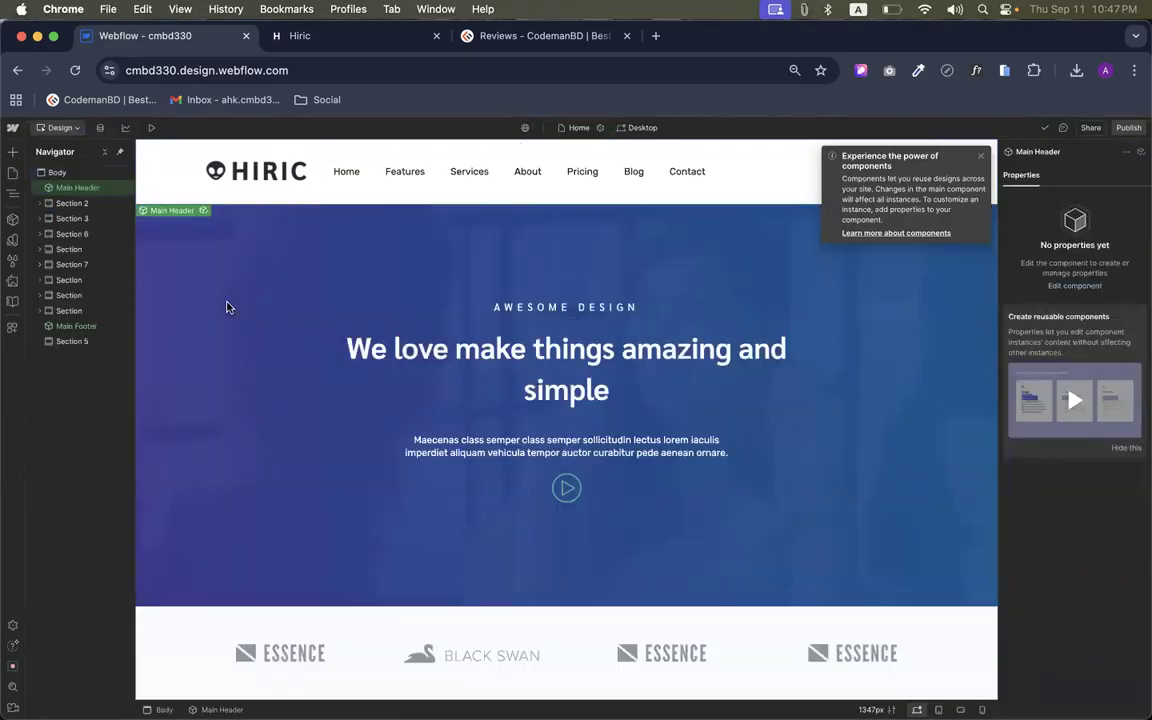
Open the site's component list and preview the Main Footer and Main Header components
click(12, 219)
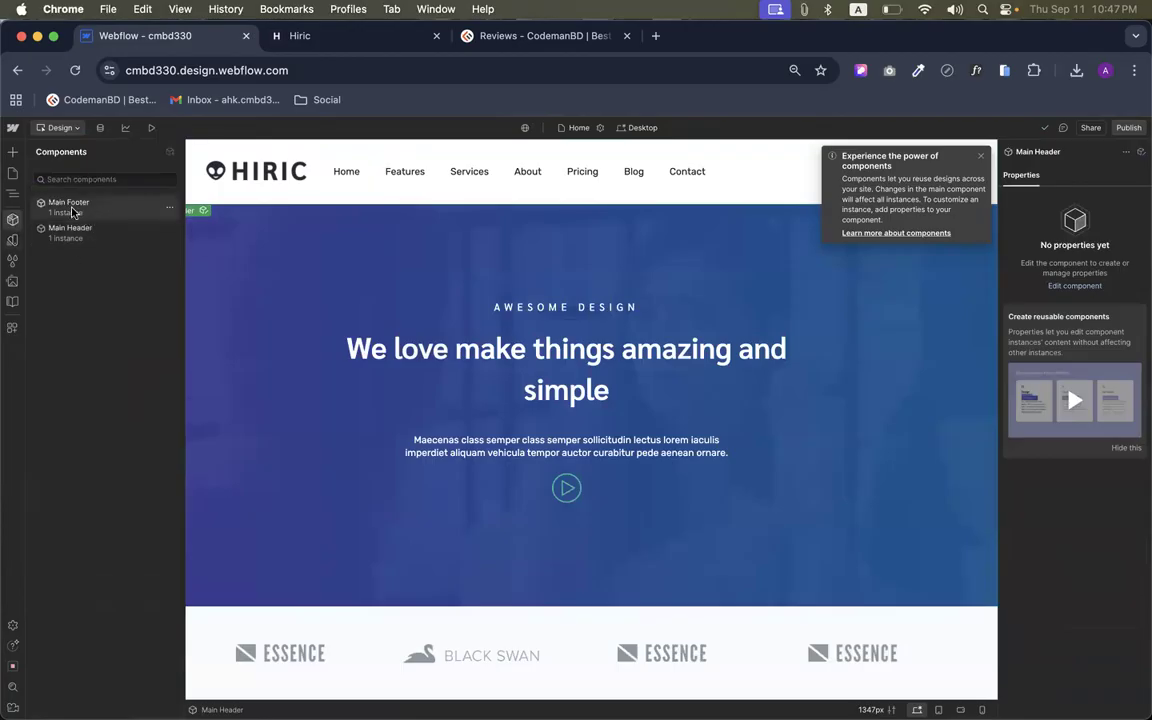
mouse_move(67, 206)
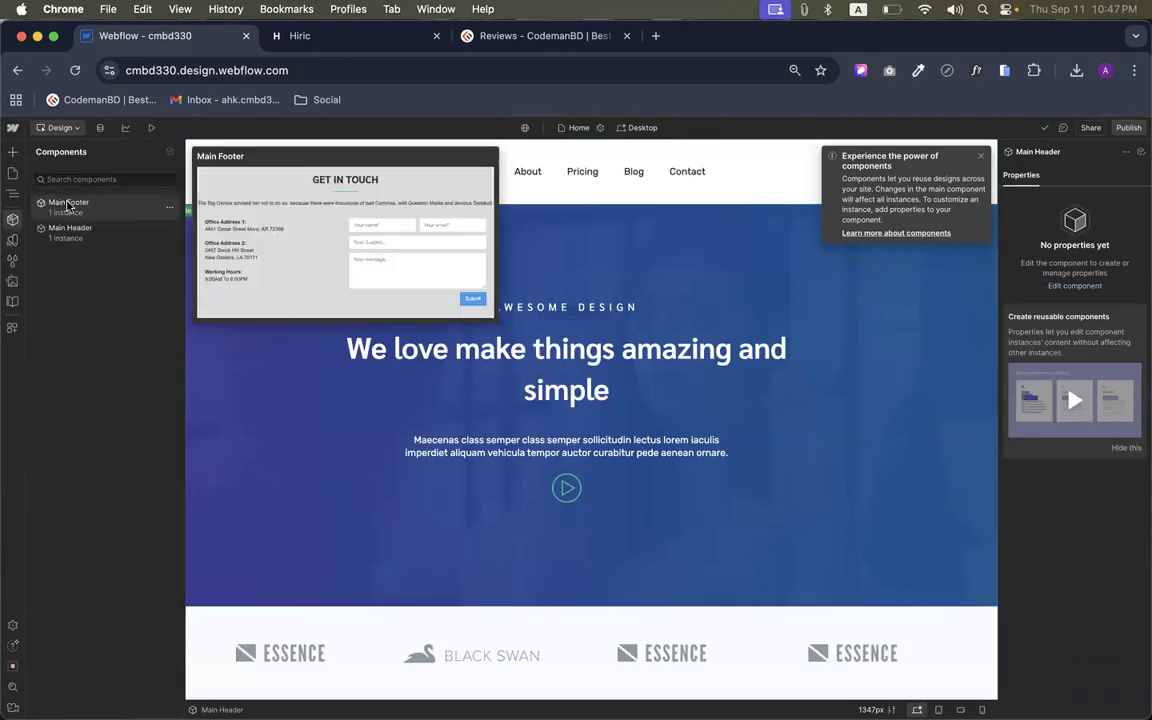
mouse_move(64, 235)
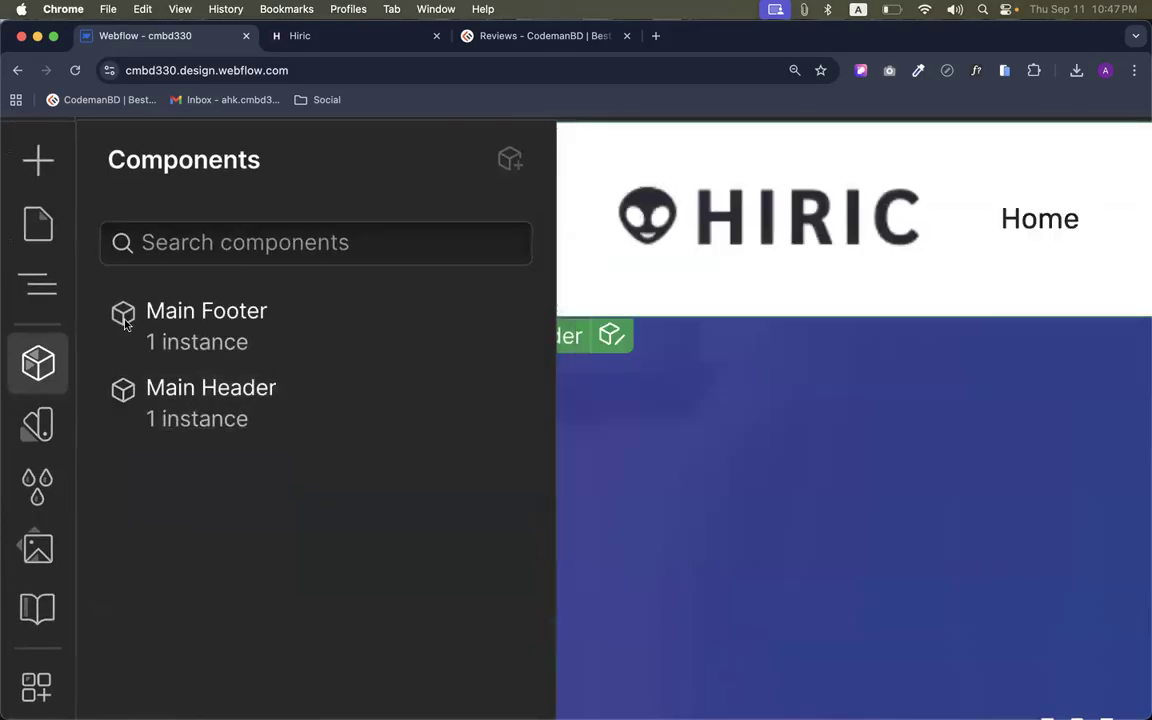
mouse_move(57, 213)
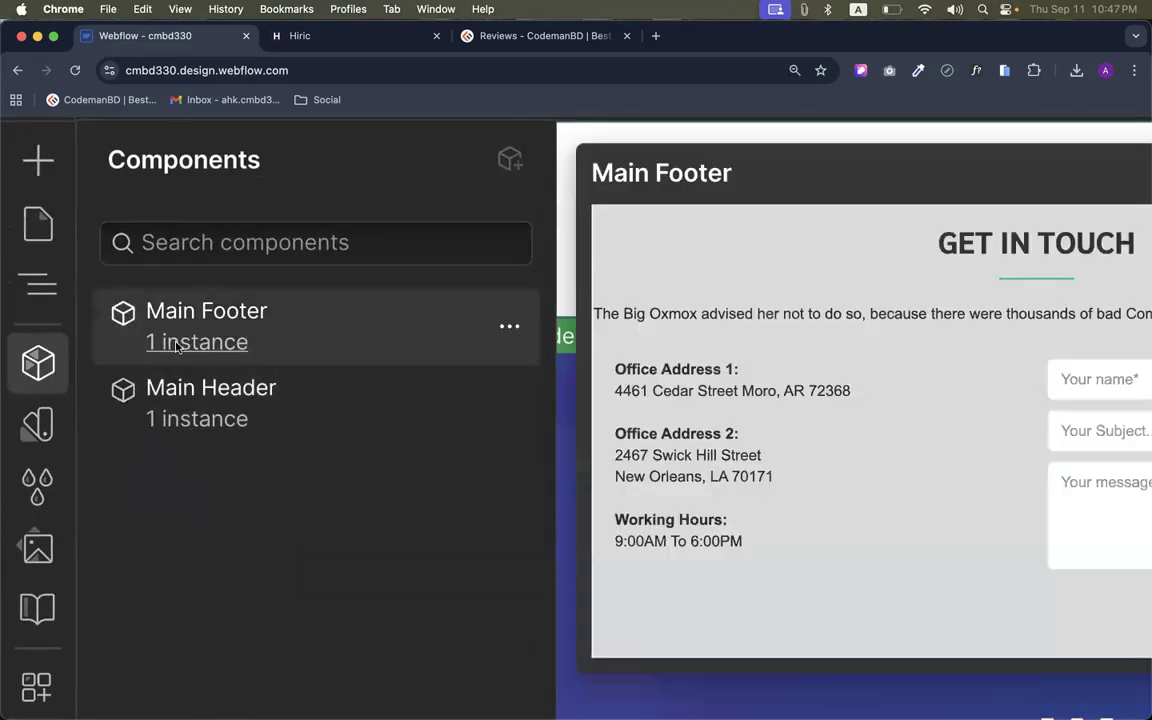
mouse_move(178, 438)
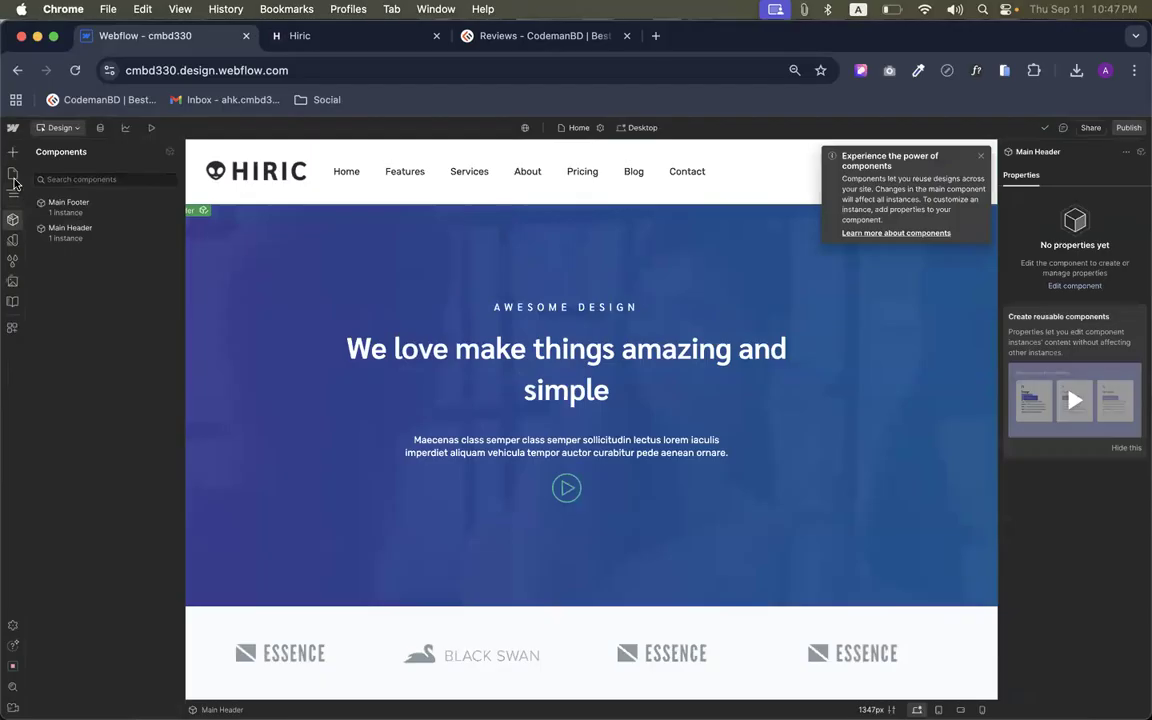
Create a new static page named About Us
click(38, 224)
click(169, 151)
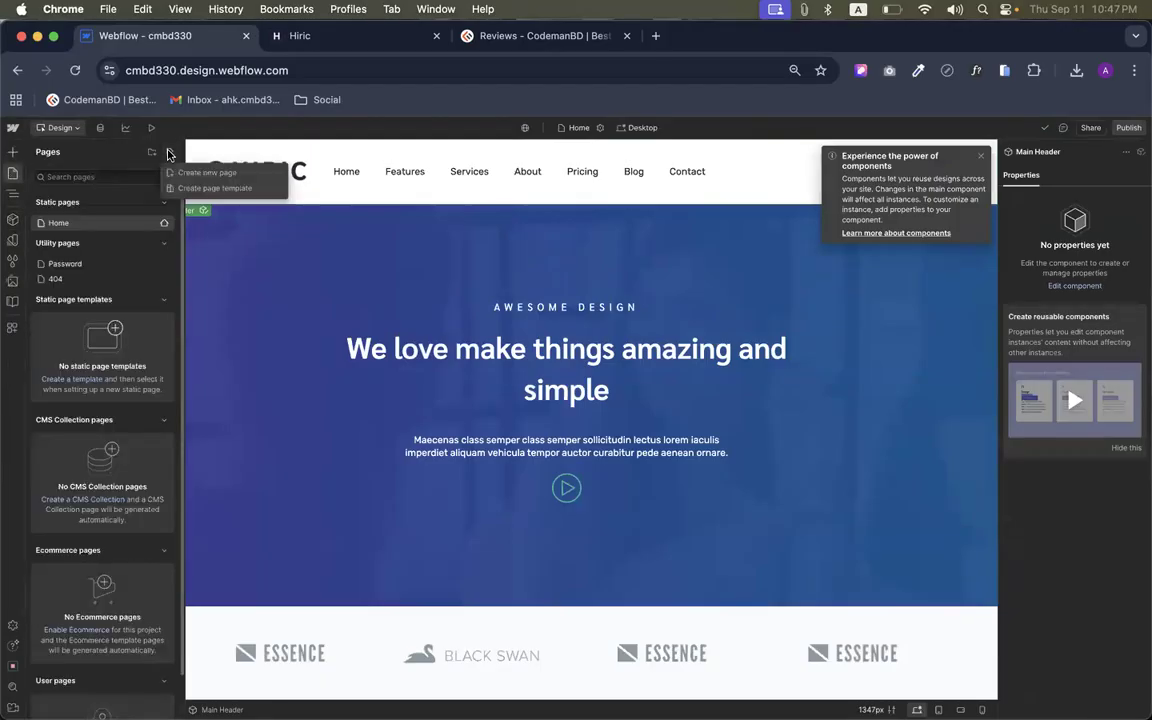
click(212, 176)
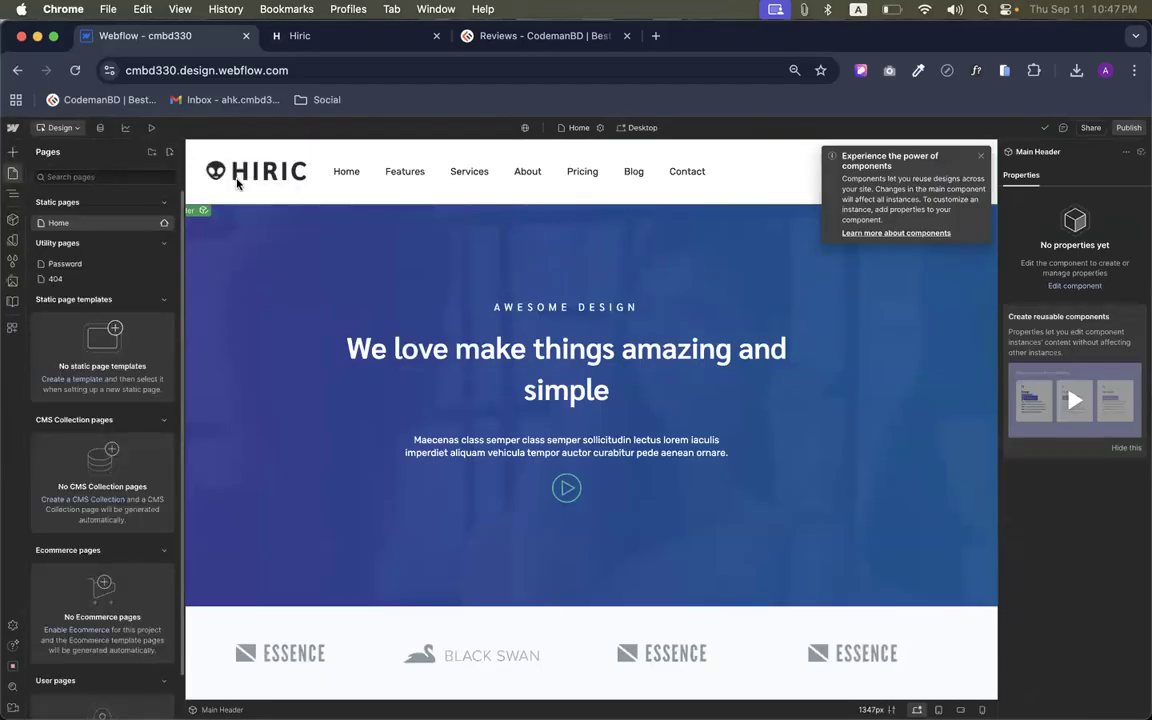
double_click(246, 183)
text(About Us)
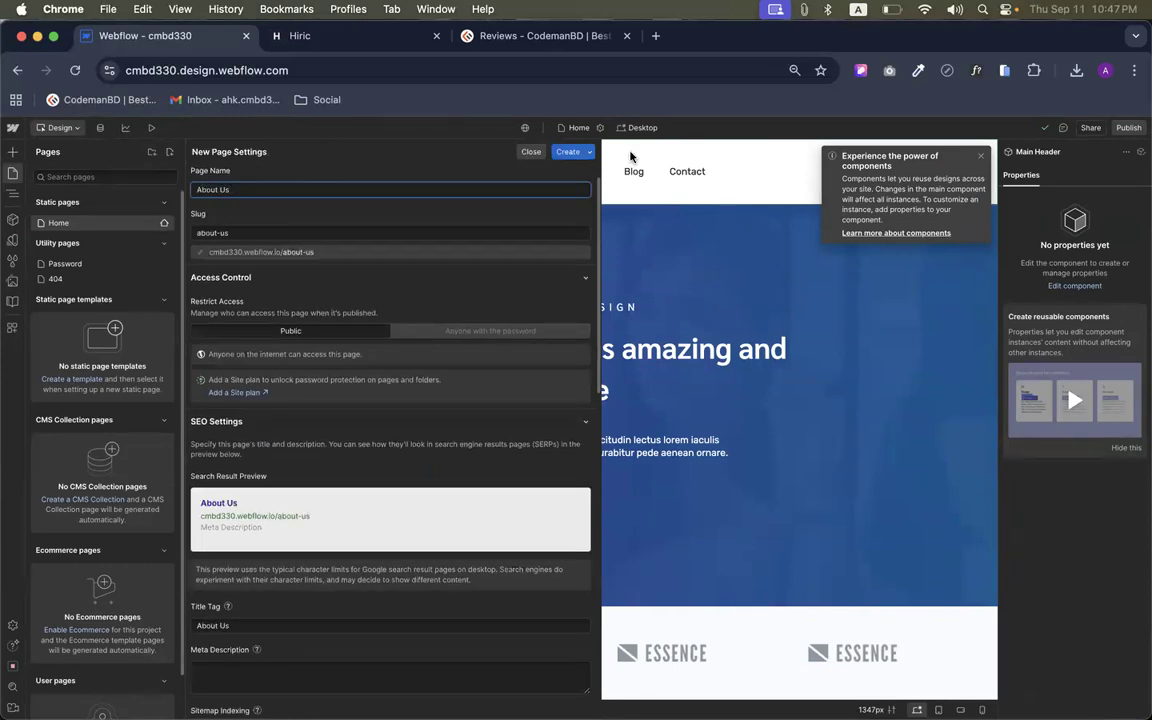
click(567, 151)
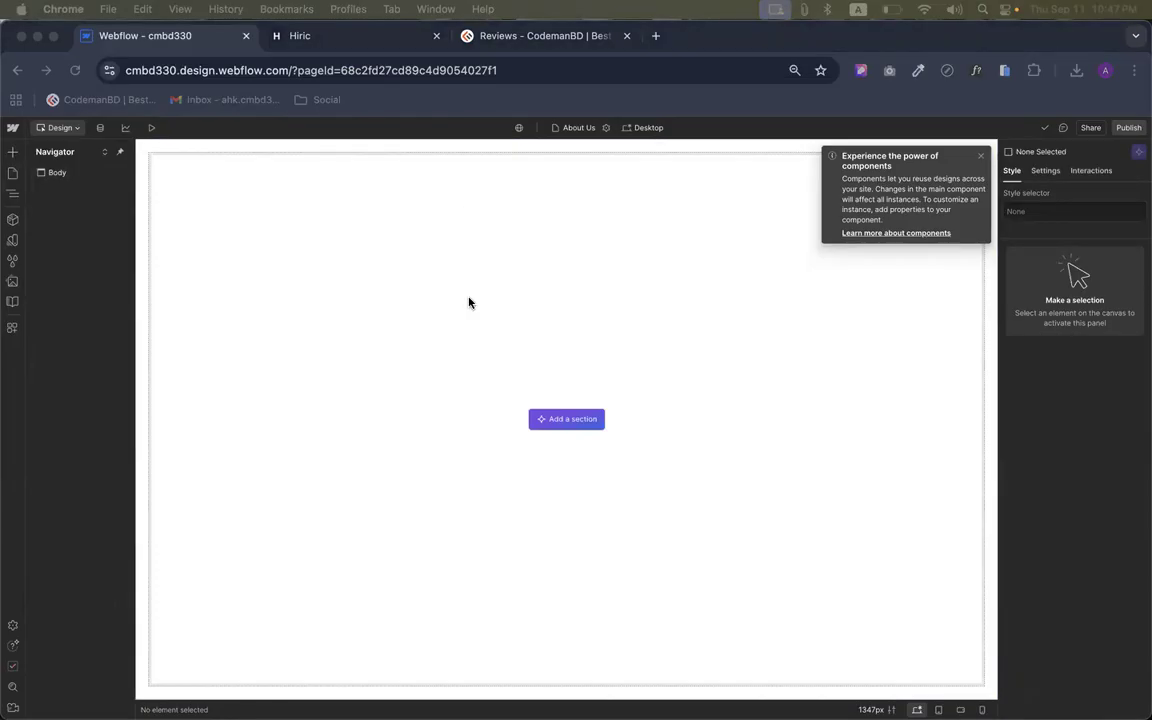
Insert the Main Header component into the empty About Us page
click(15, 222)
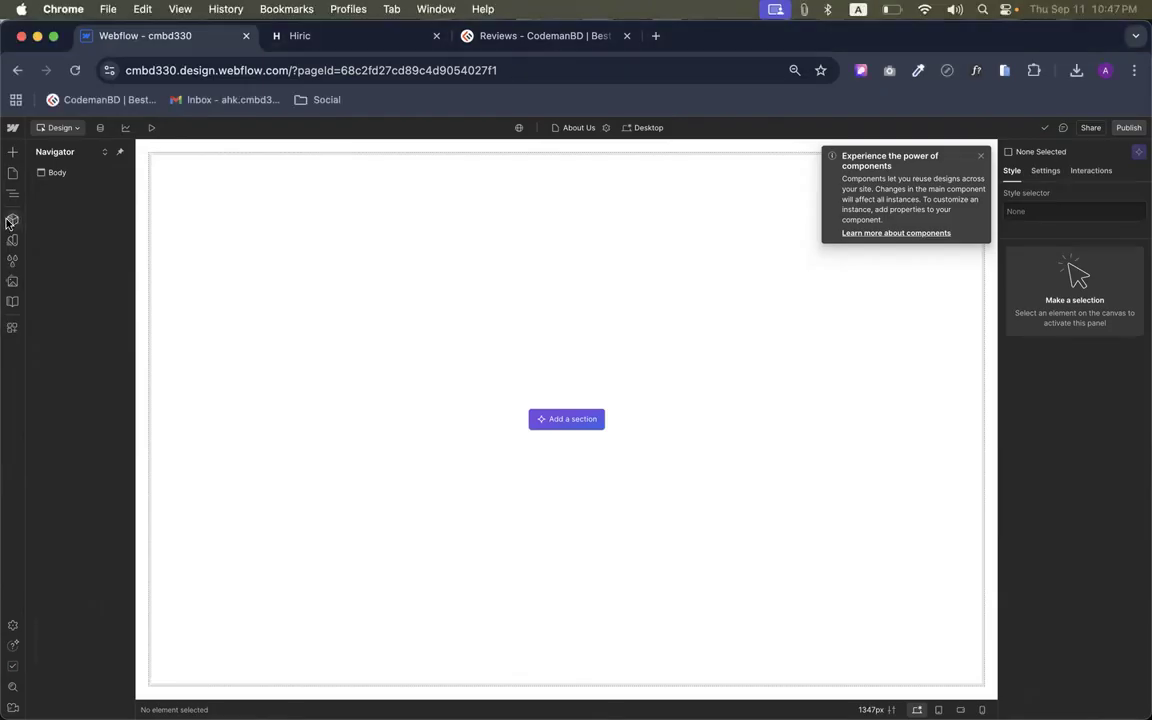
click(13, 220)
mouse_move(93, 232)
drag(91, 233, 530, 234)
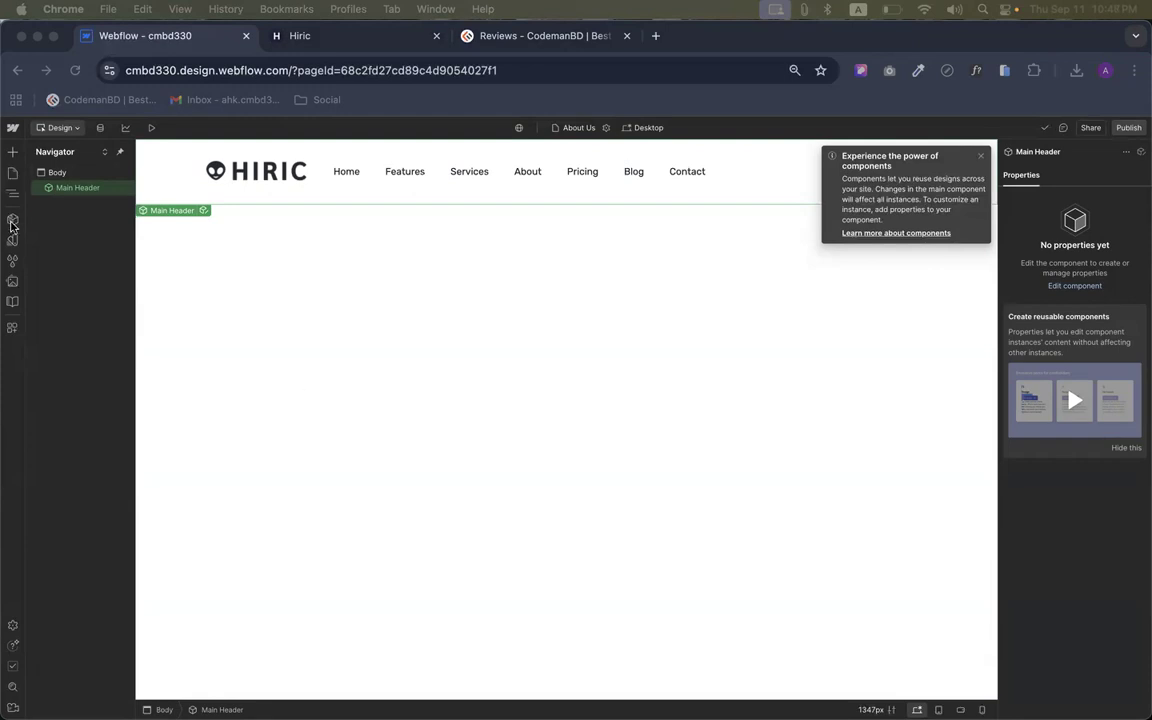
Insert the Main Footer component below the header on the About Us page
click(12, 220)
mouse_move(69, 216)
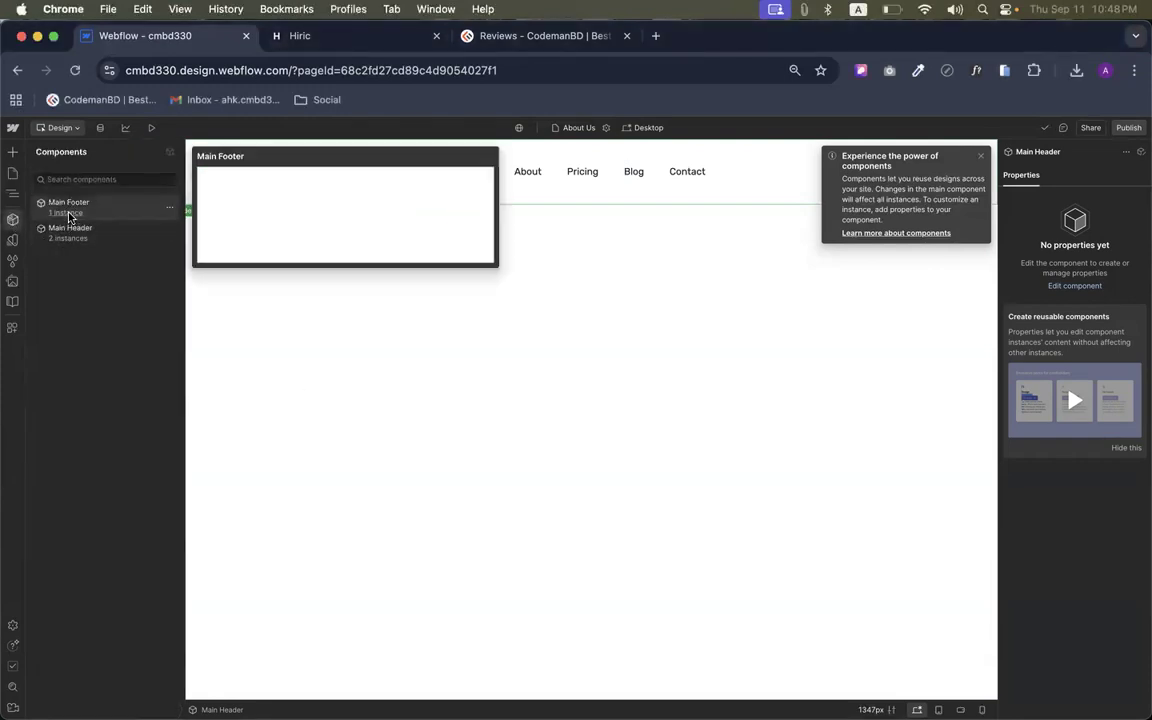
drag(83, 206, 568, 314)
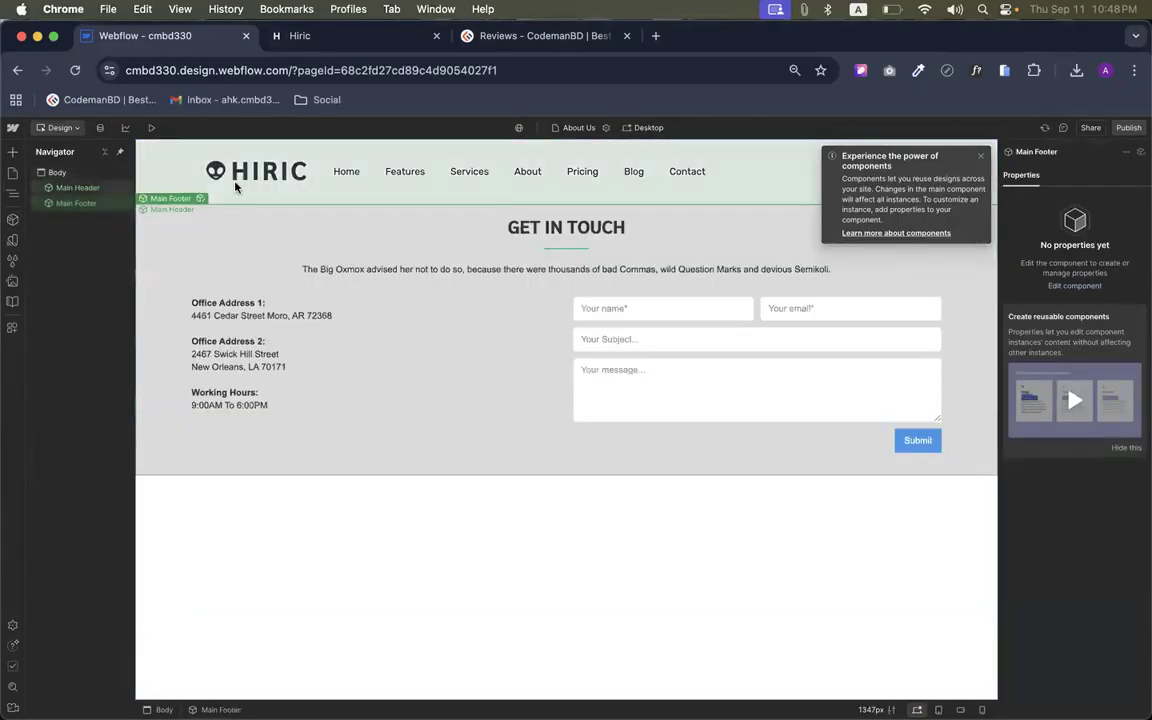
Insert the prebuilt Hero Heading Left layout between the Main Header and Main Footer on the About Us page
click(12, 151)
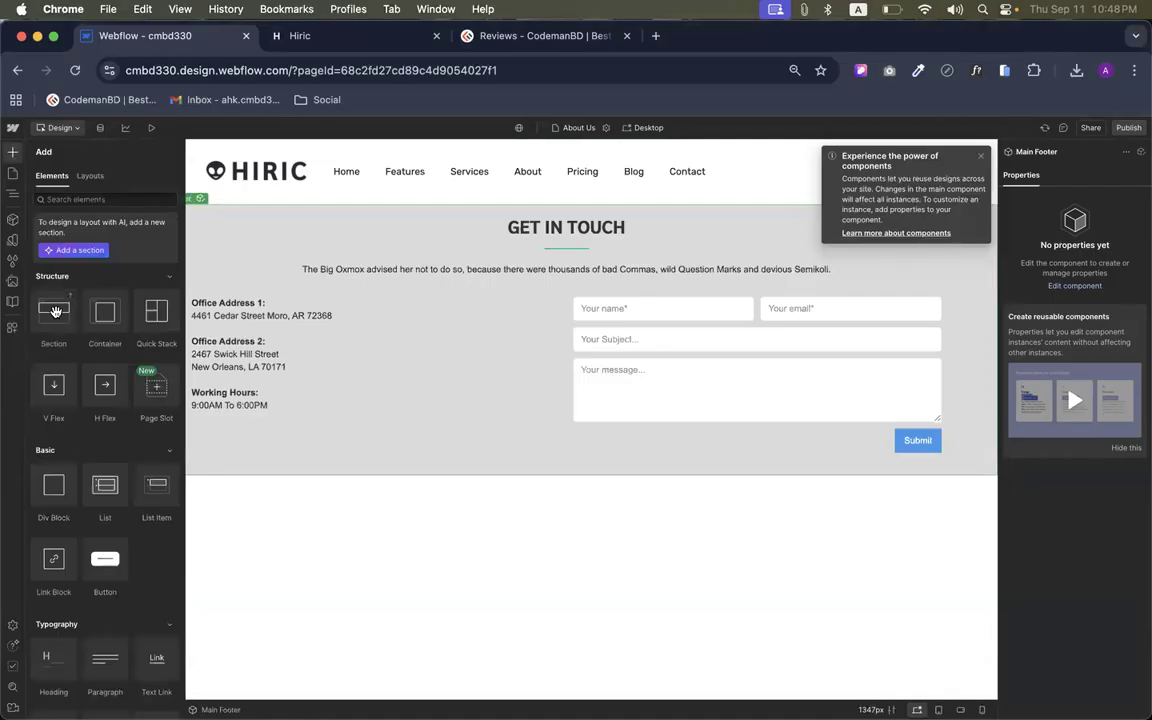
click(90, 175)
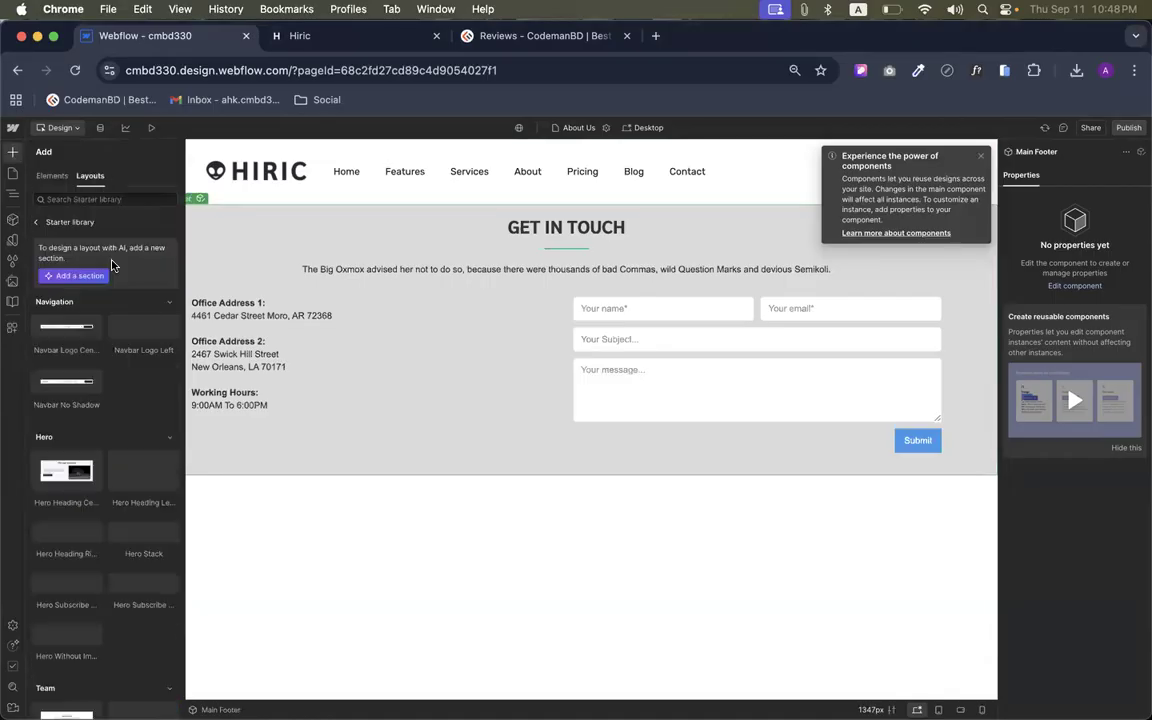
drag(66, 470, 386, 205)
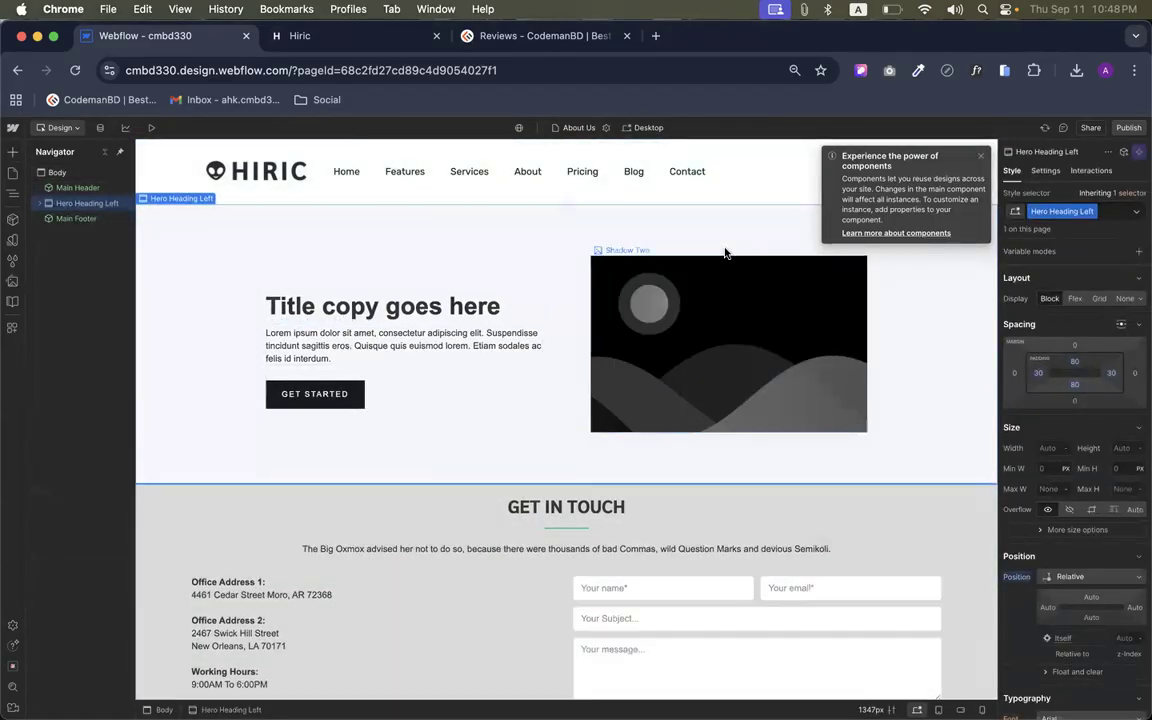
Delete the Pricing link from the navigation of the Main Header component and leave component editing
double_click(660, 175)
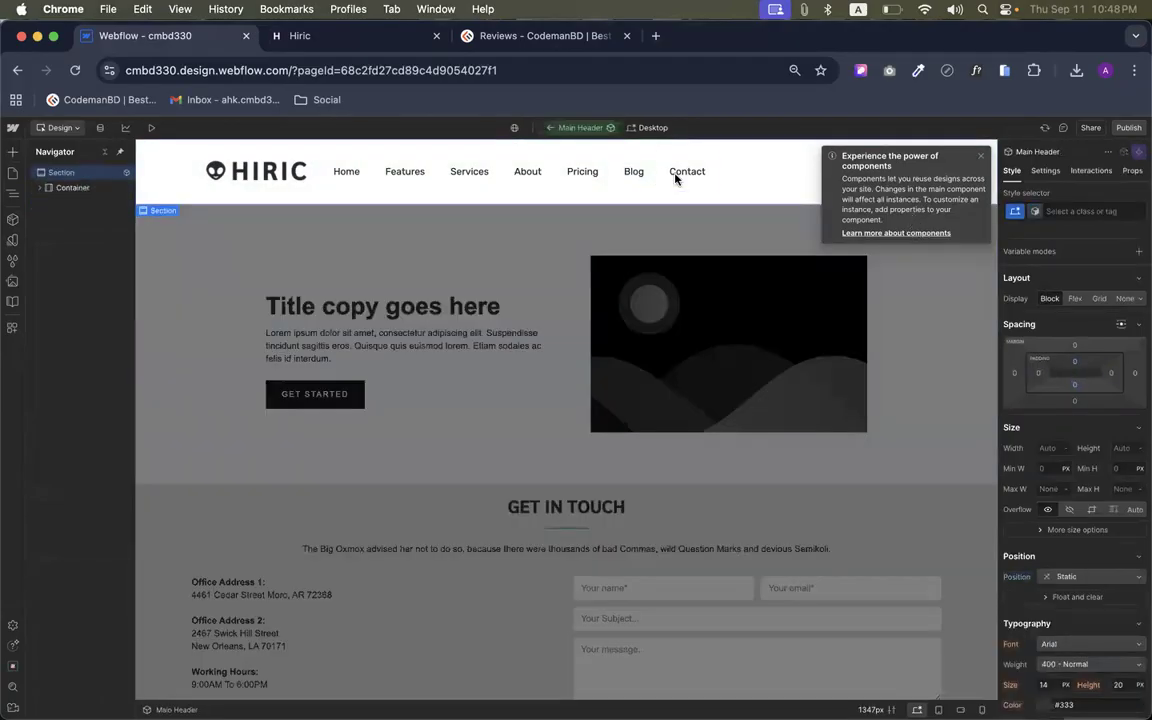
click(668, 173)
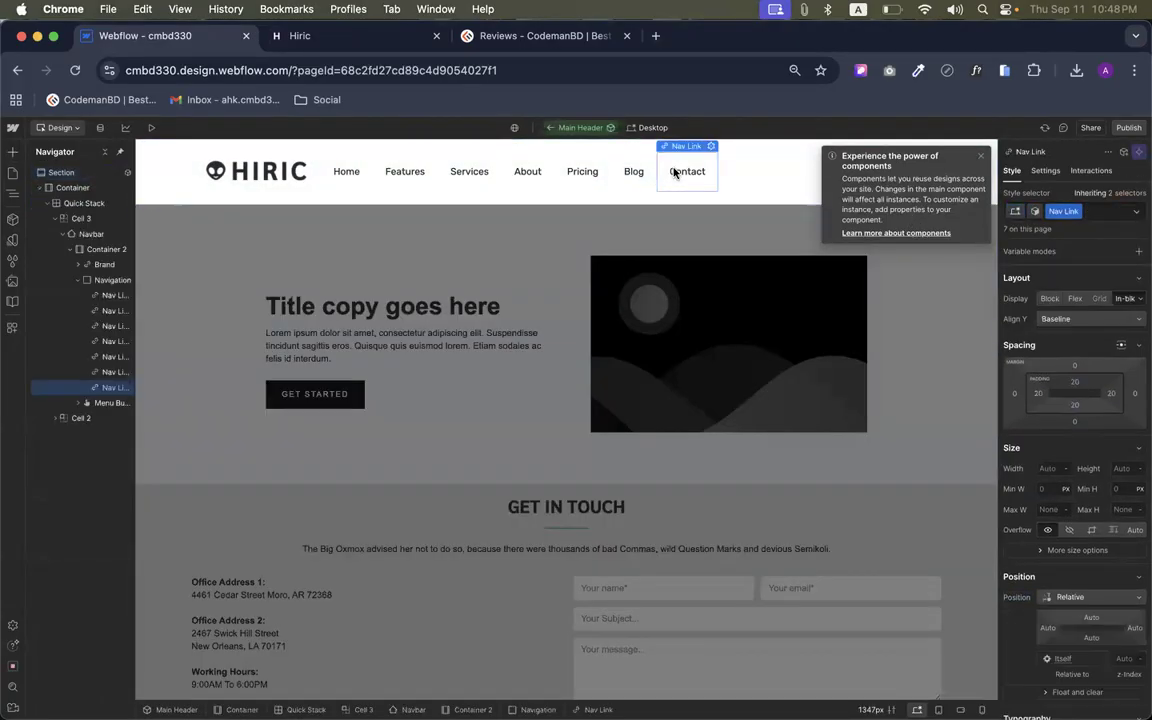
click(557, 175)
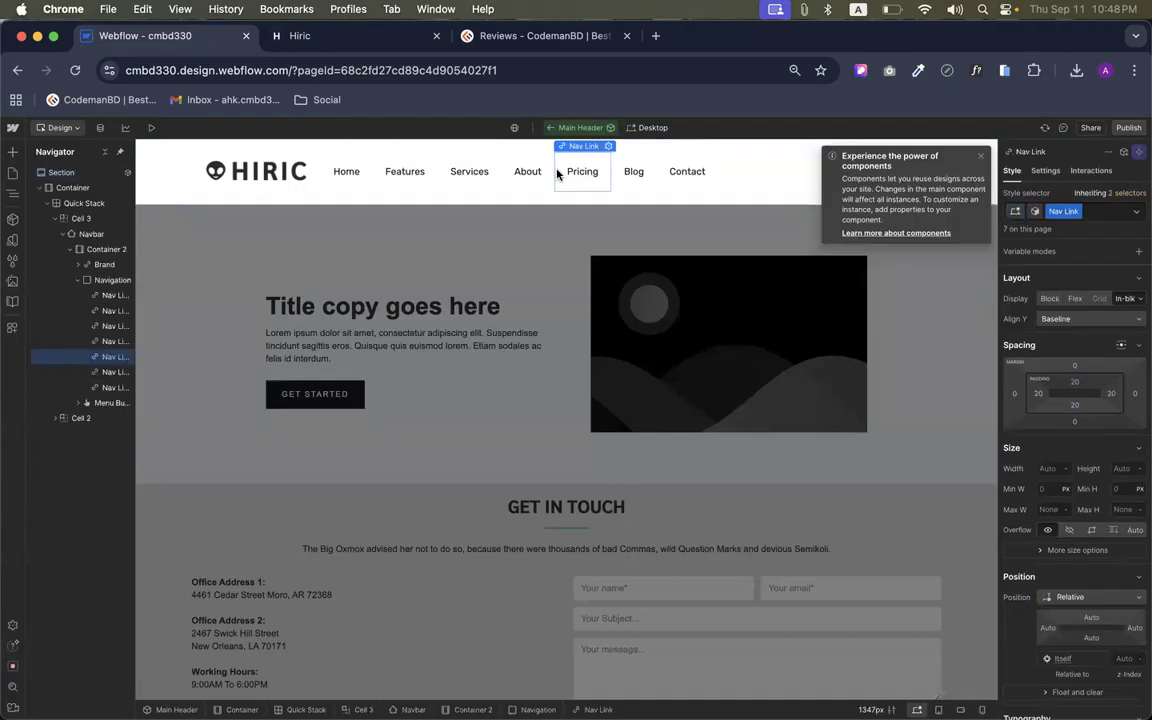
key(Delete)
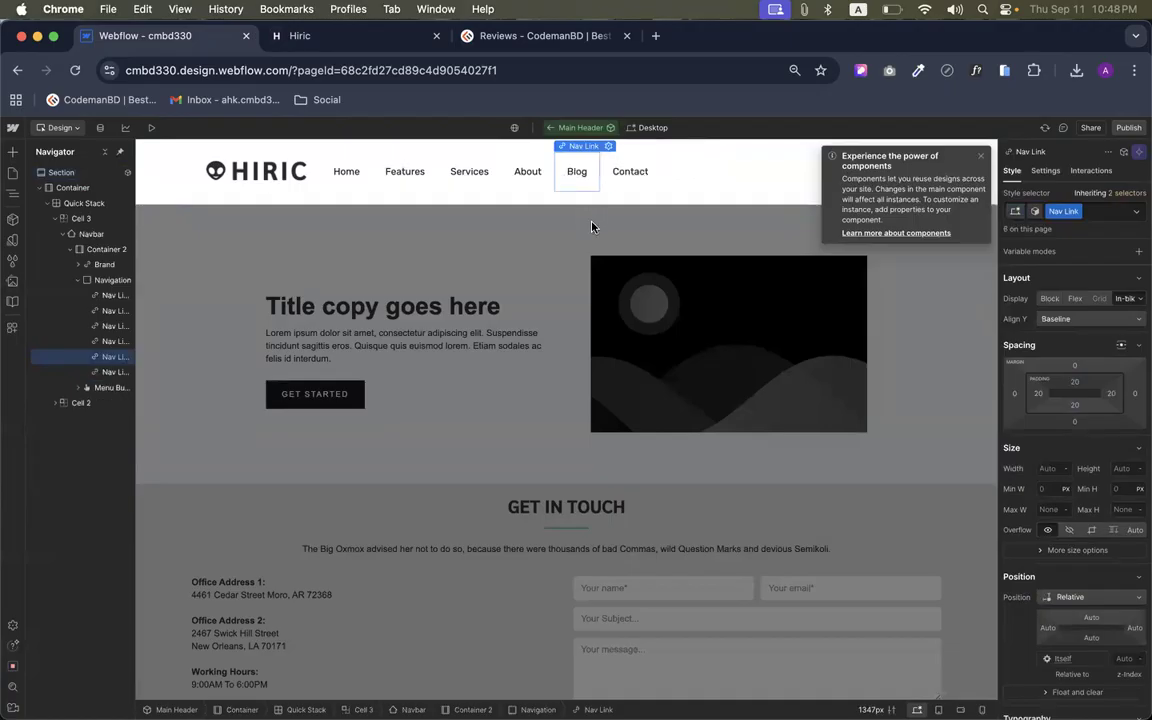
click(512, 231)
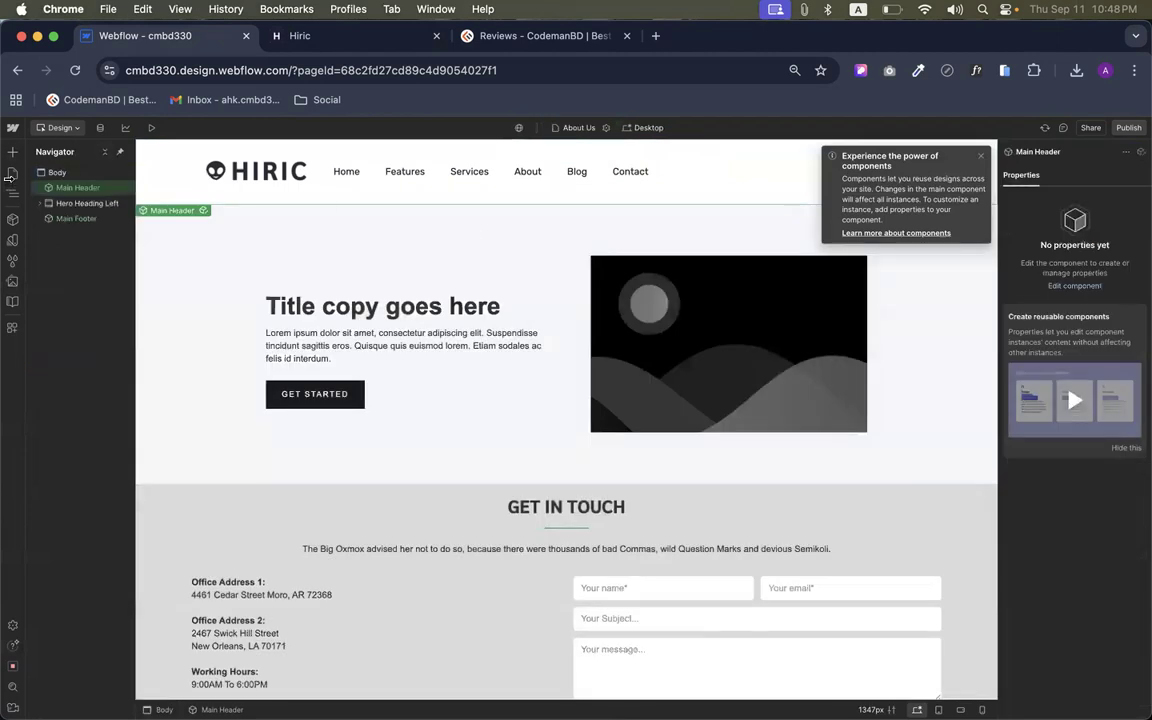
Open the Home page and dismiss the tip about components that covers its header
click(12, 172)
click(62, 223)
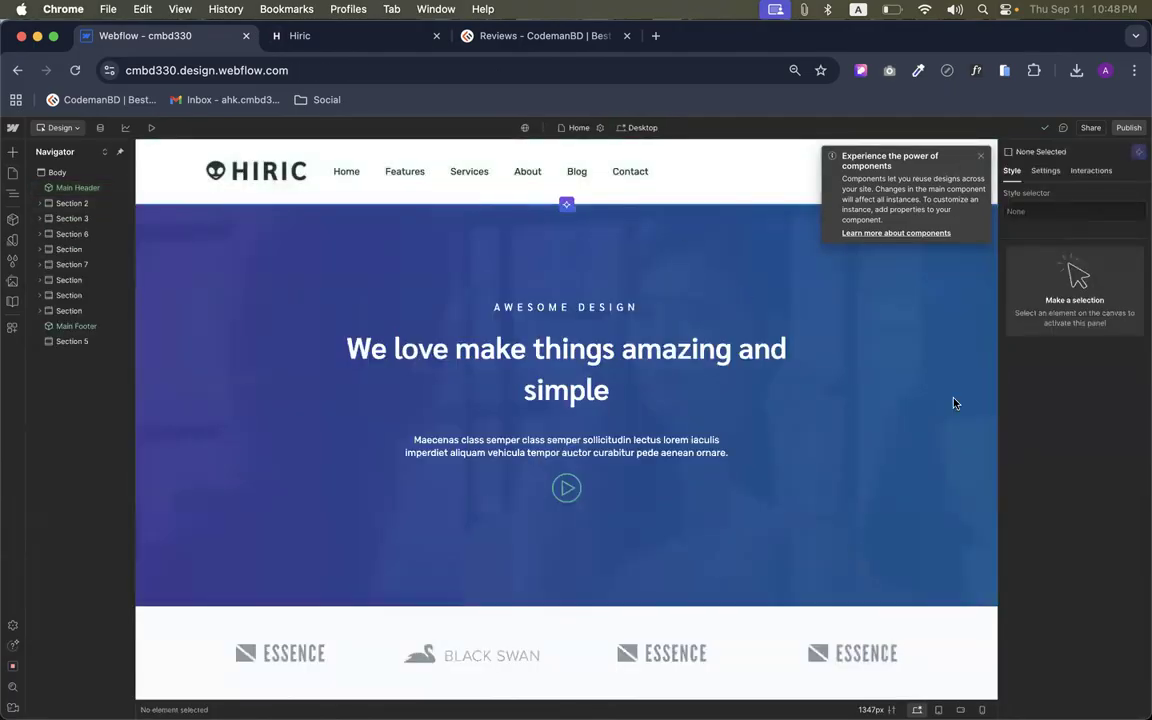
click(980, 156)
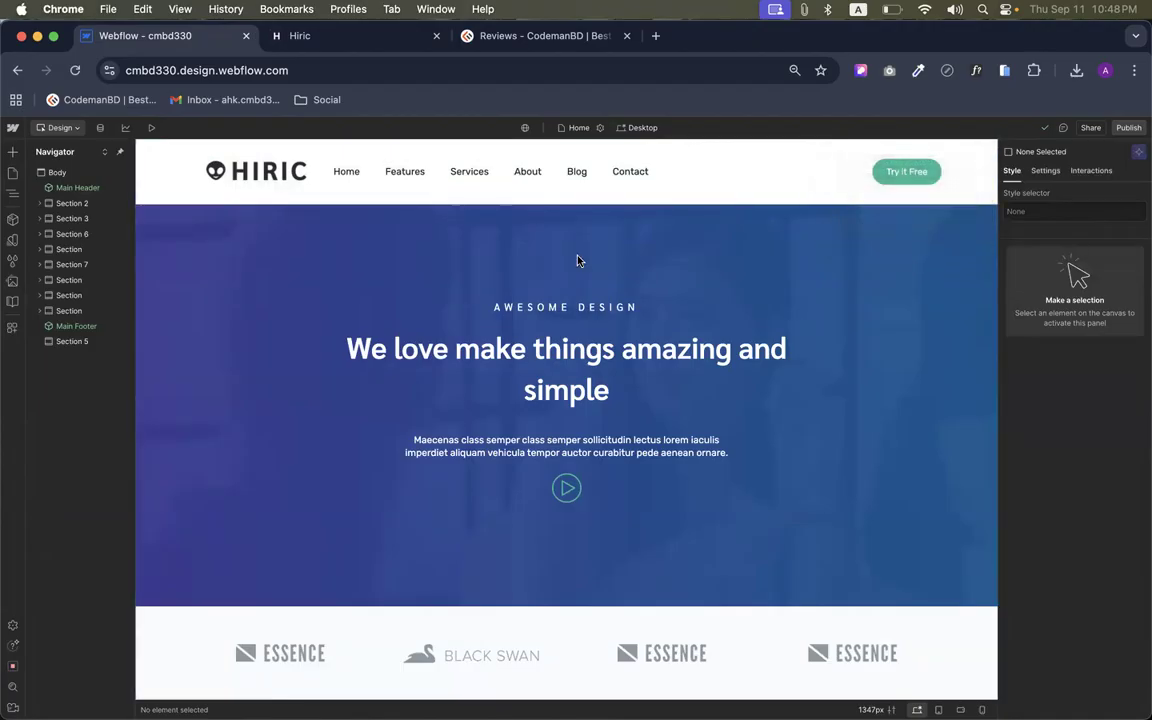
Review the Home page's layout from the header through the team and pricing sections to the Get In Touch footer
scroll(465, 384, down, 5)
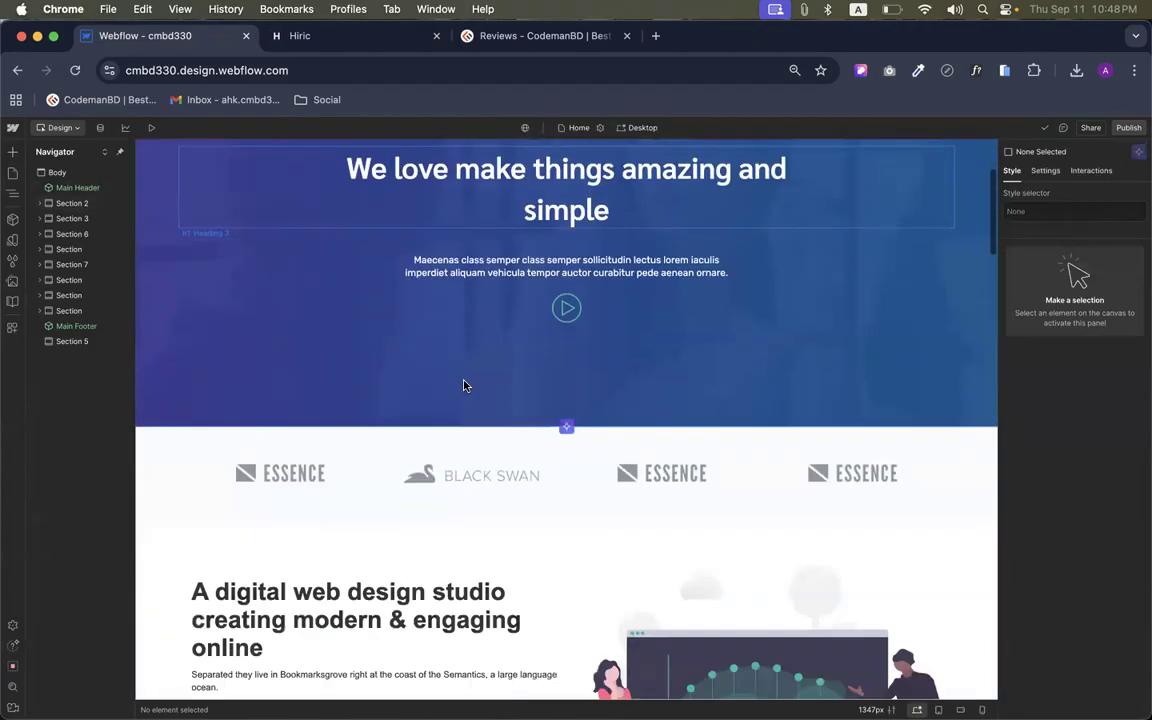
scroll(465, 384, down, 15)
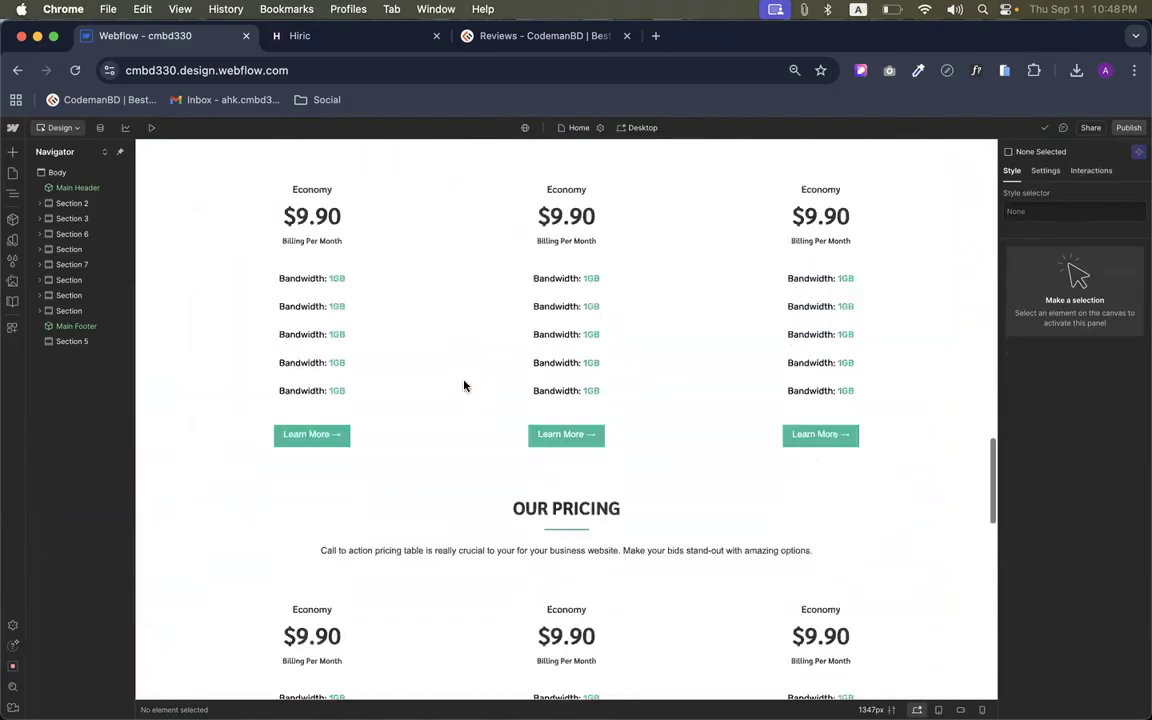
scroll(464, 385, down, 5)
scroll(464, 385, up, 20)
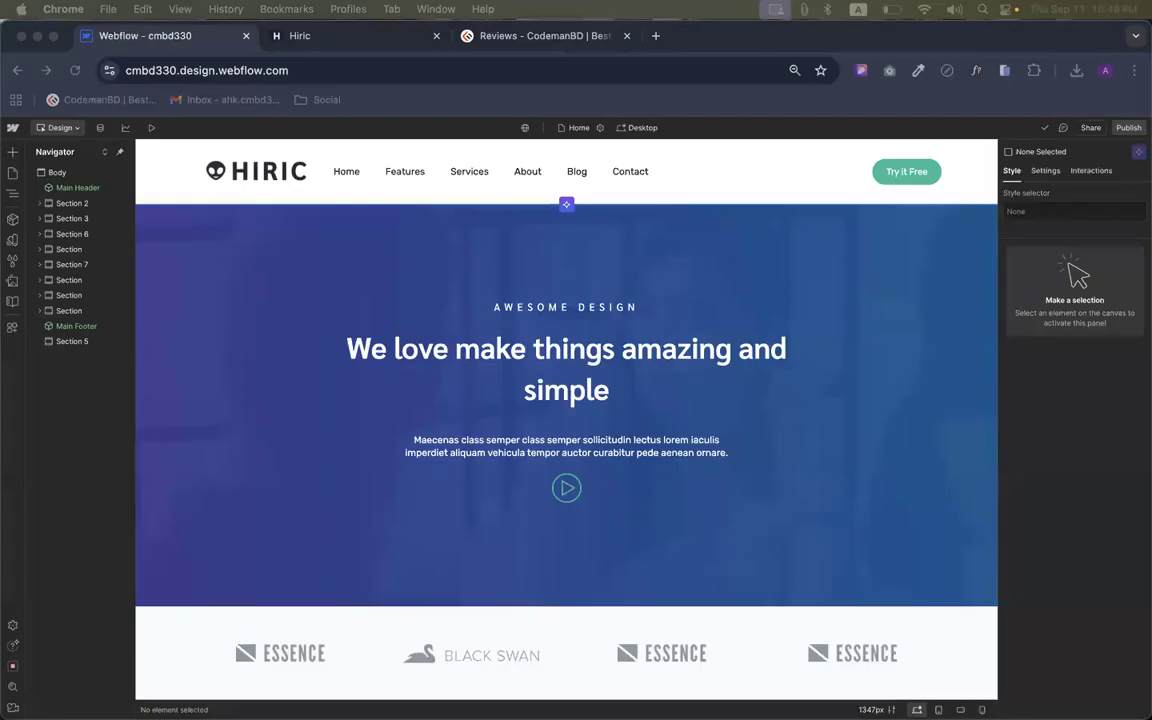
click(1141, 467)
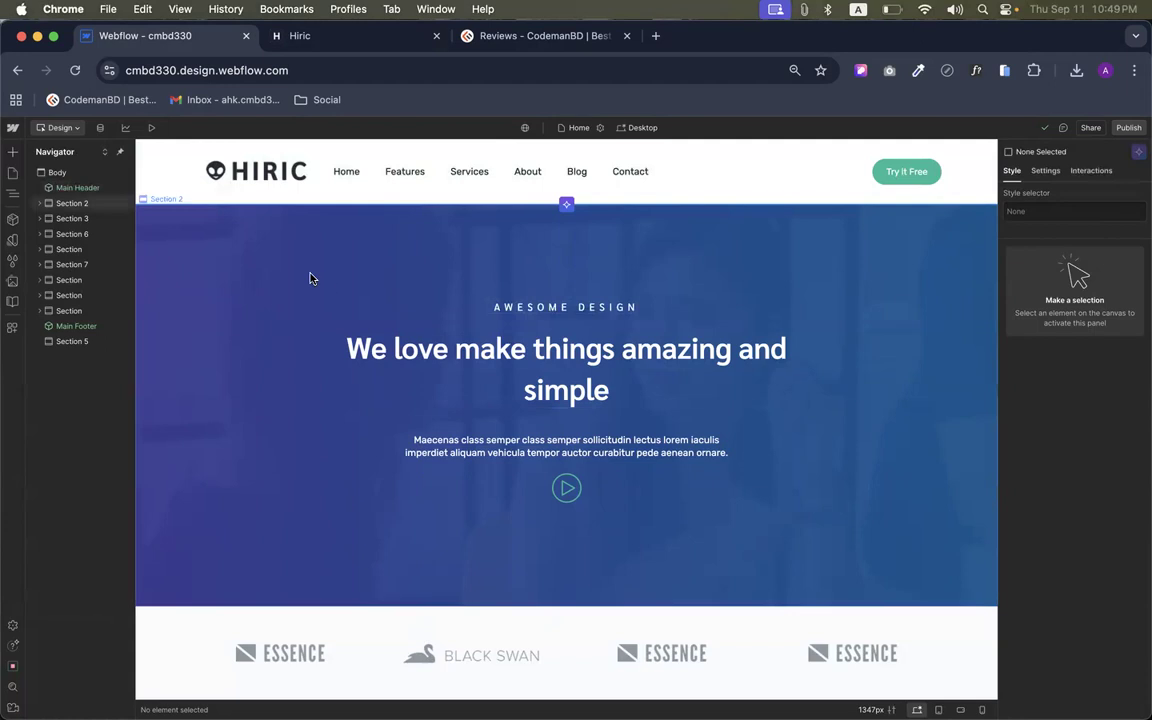
scroll(311, 275, down, 1)
scroll(208, 177, up, 1)
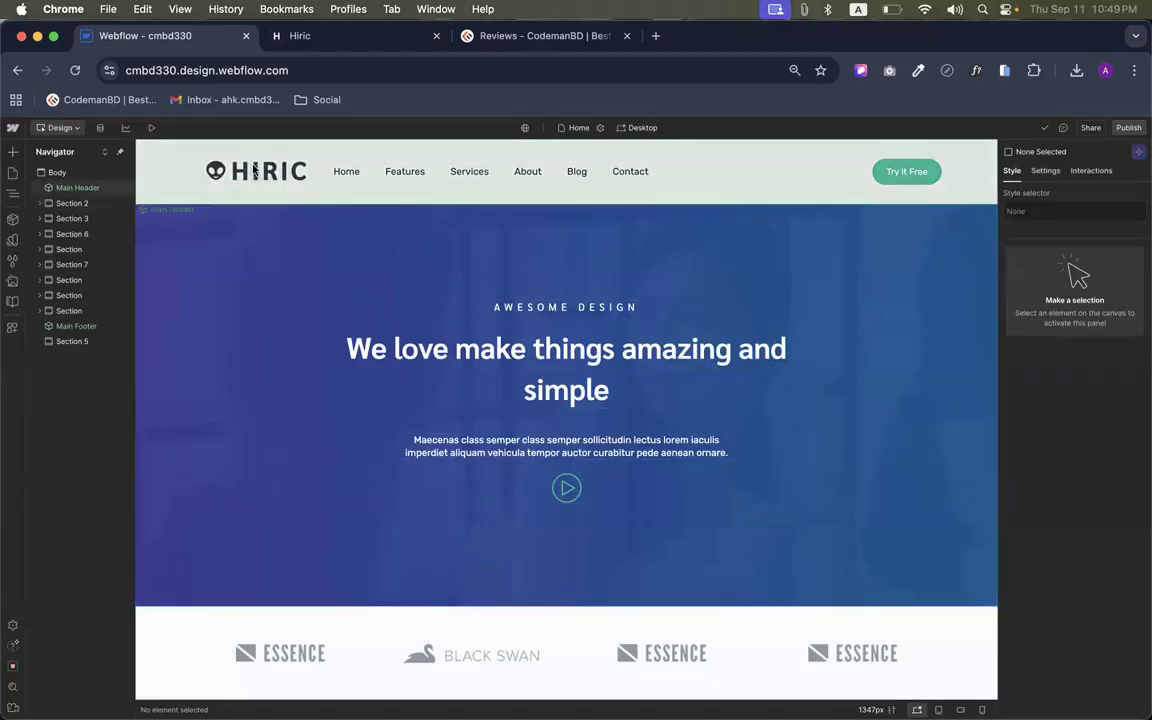
scroll(473, 380, down, 20)
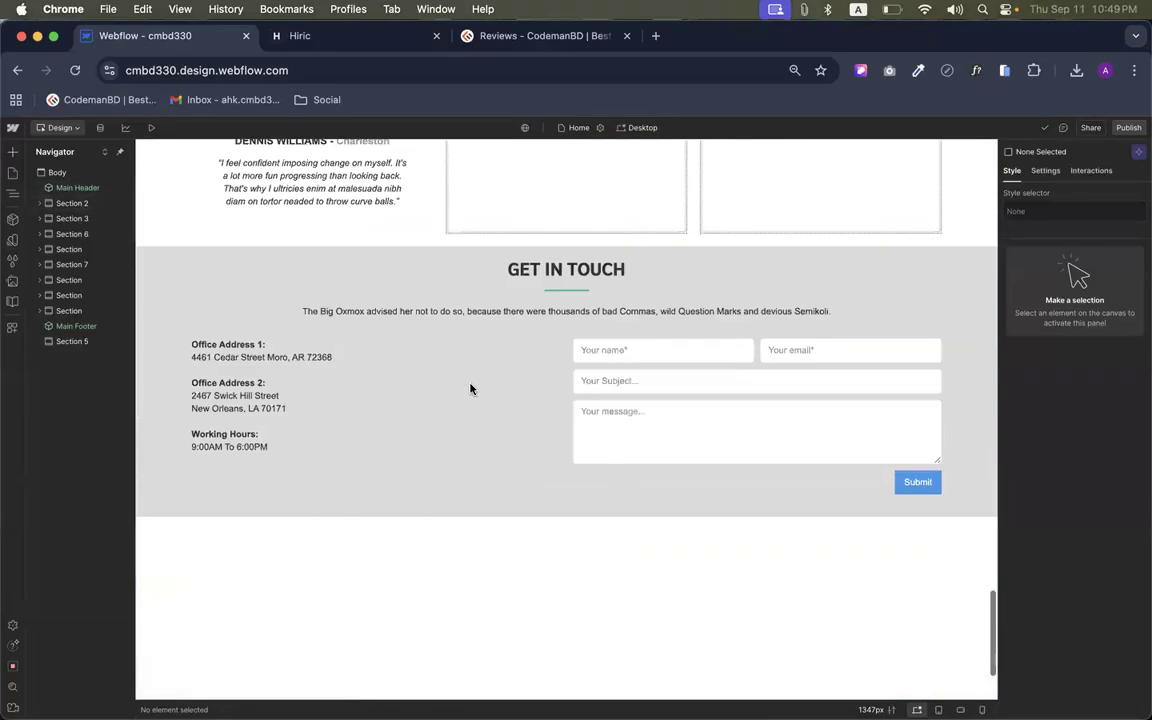
scroll(471, 390, up, 12)
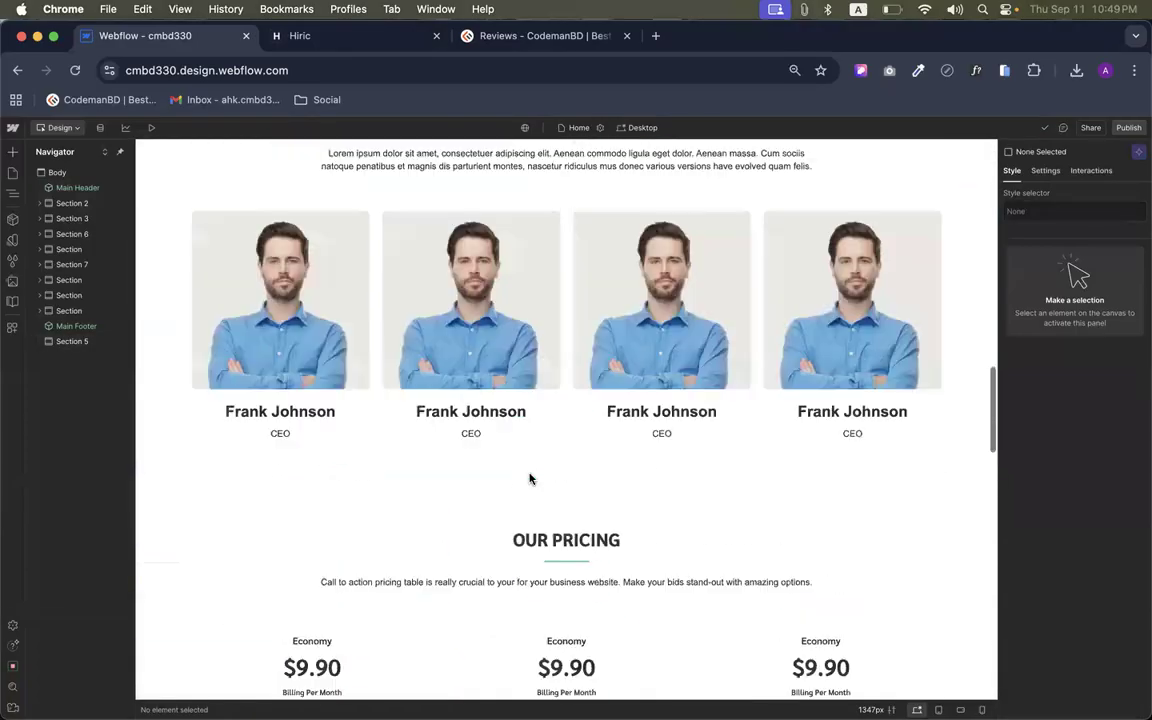
Switch to the Hiric reference page in the browser and close its developer tools
click(377, 48)
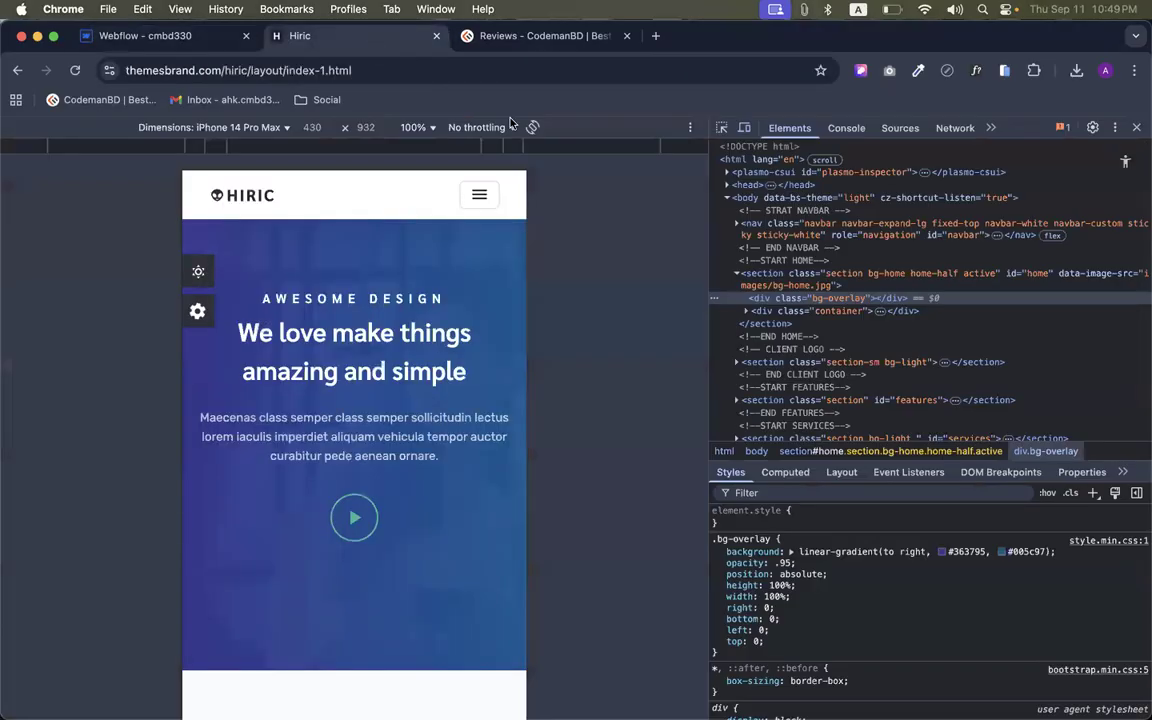
click(1128, 123)
click(495, 150)
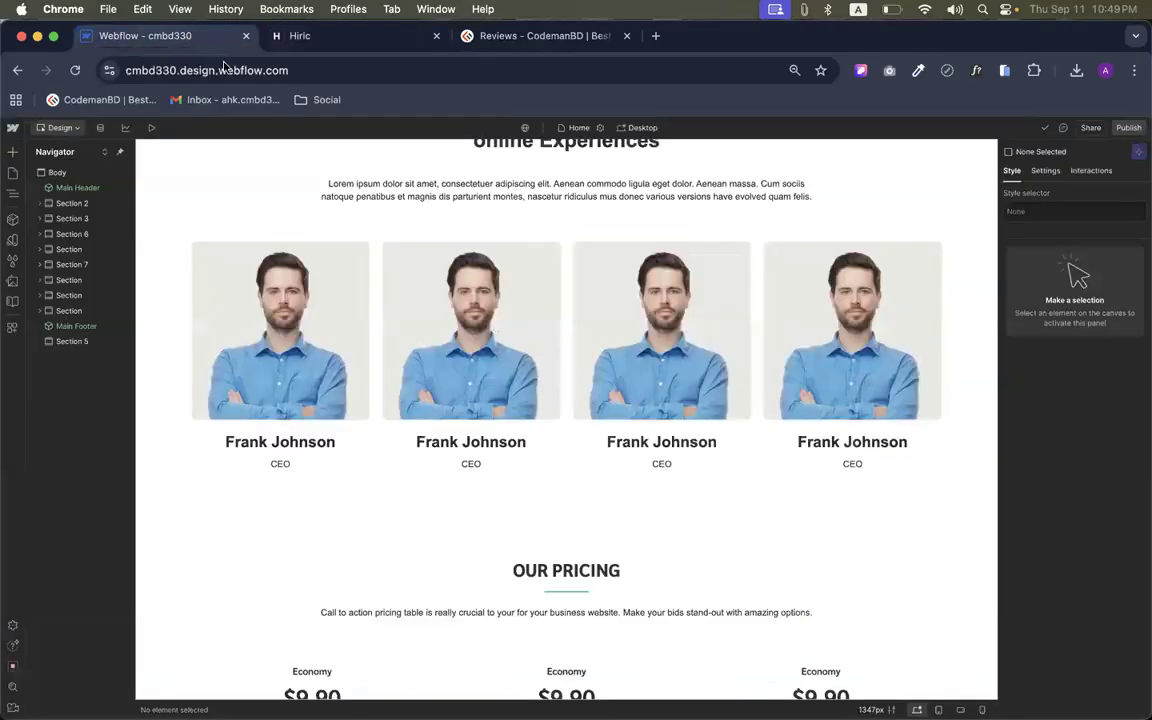
Switch back to Webflow and select the Main Header component on the Home page
click(190, 36)
scroll(464, 224, up, 15)
click(524, 172)
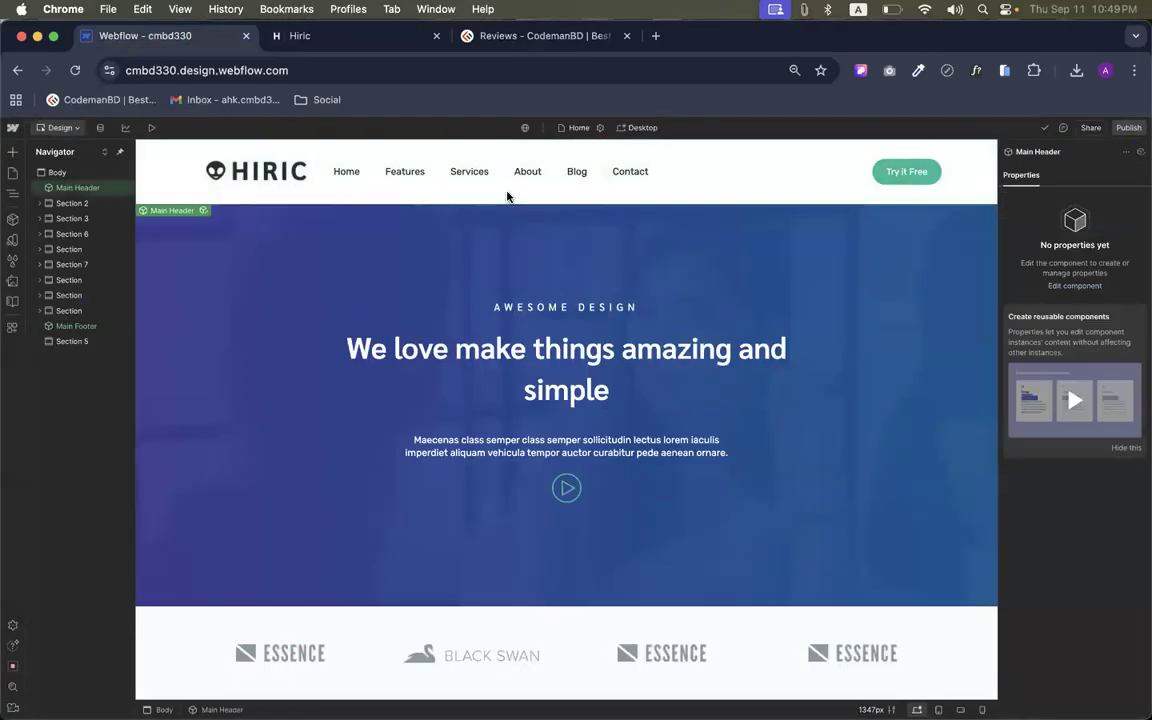
Switch to the Hiric reference page, follow its Services navigation link, and return to the hero section
click(300, 36)
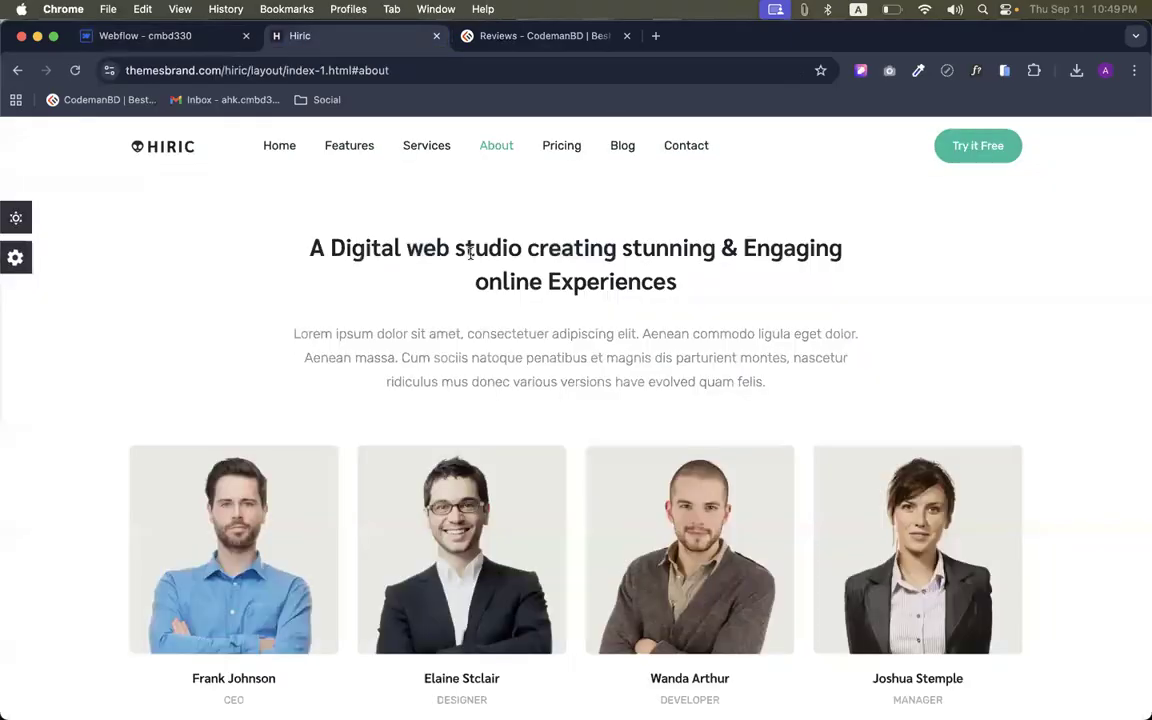
click(445, 148)
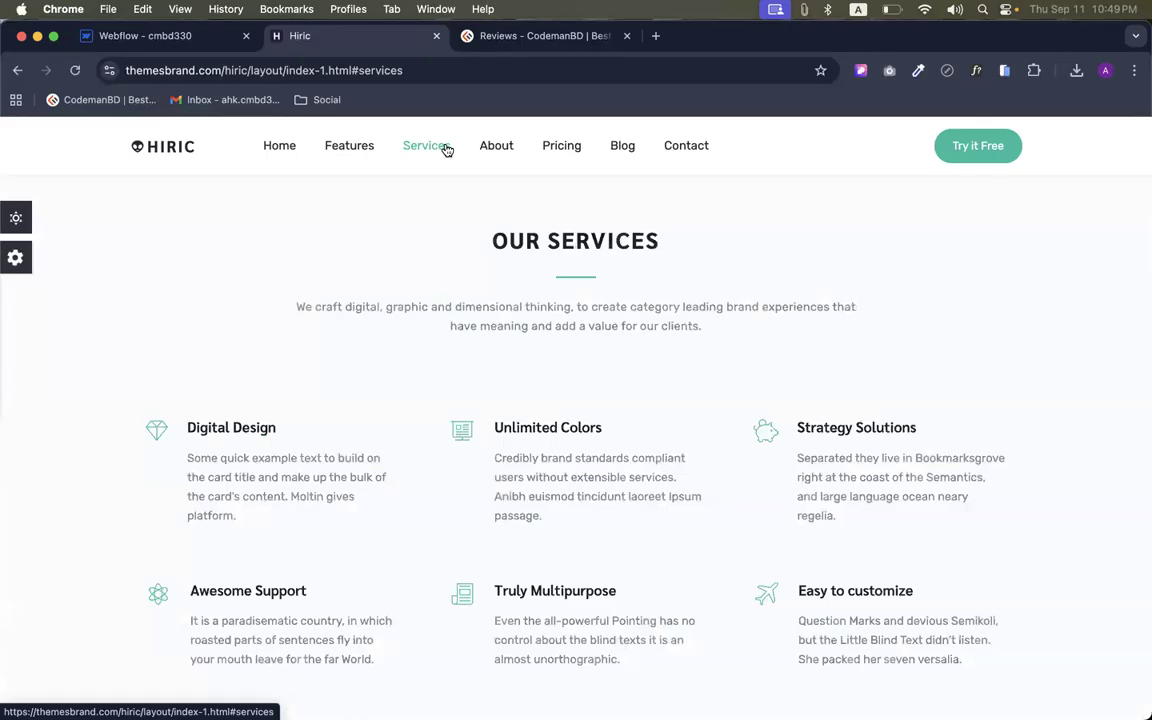
scroll(453, 311, up, 15)
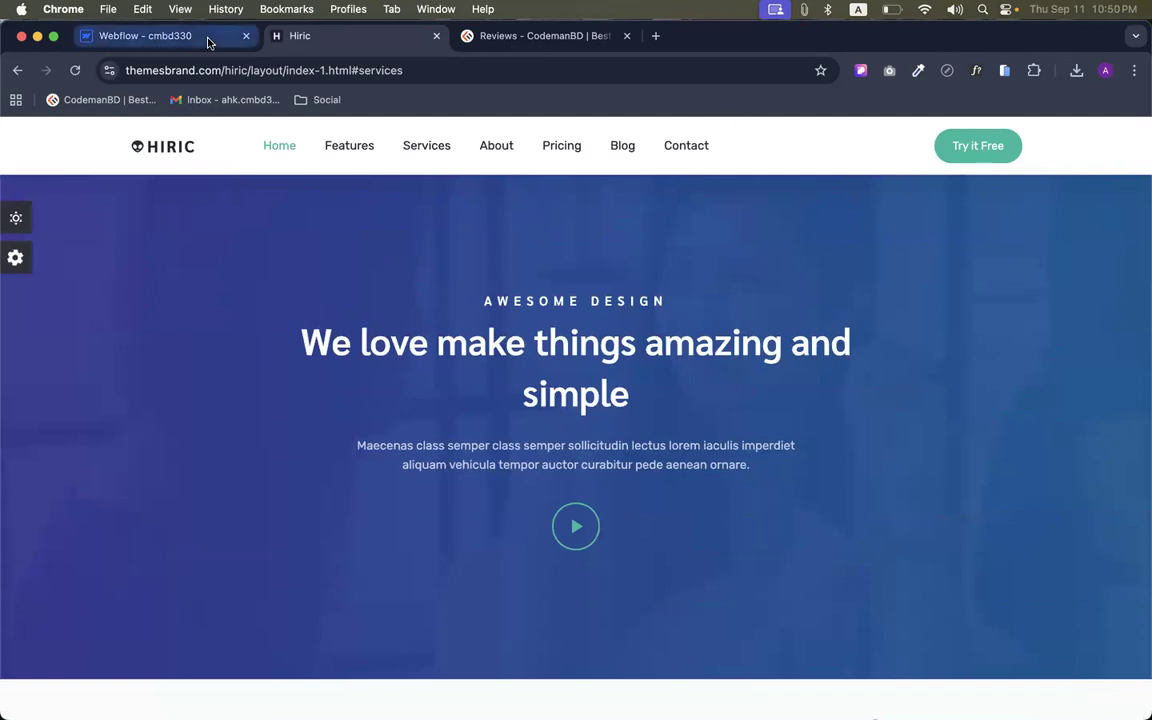
Switch back to Webflow and look over the Home page from the header down to the Our Services section
click(150, 36)
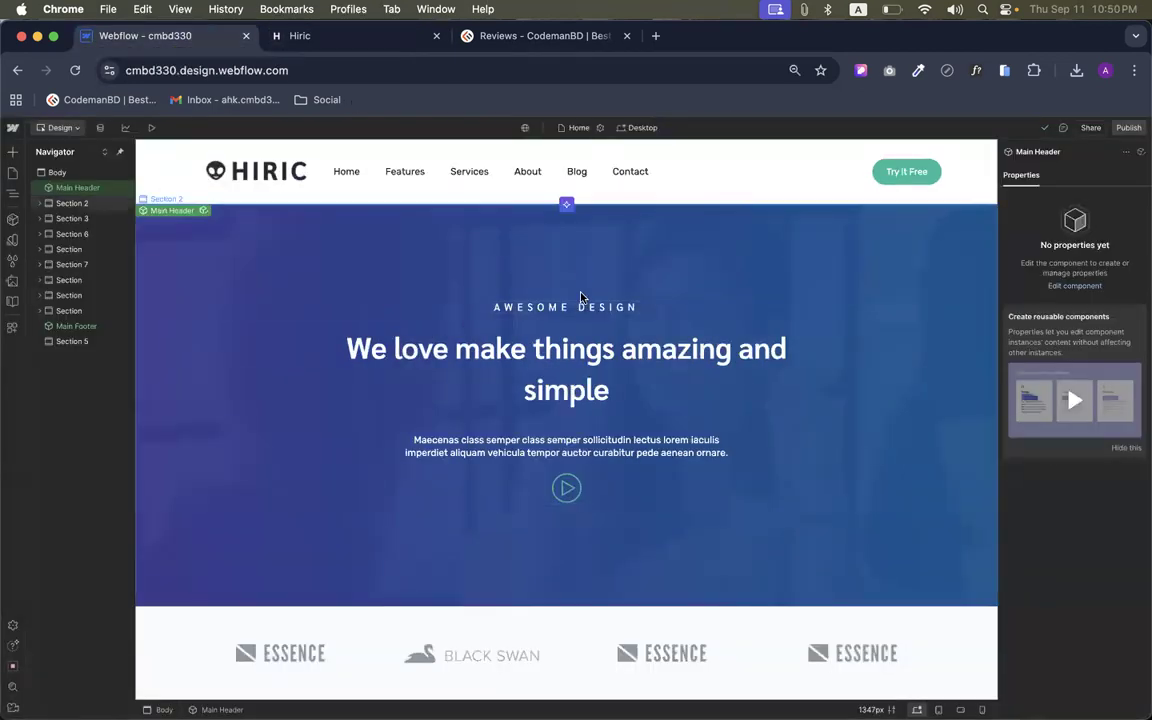
scroll(552, 403, down, 3)
scroll(552, 403, down, 20)
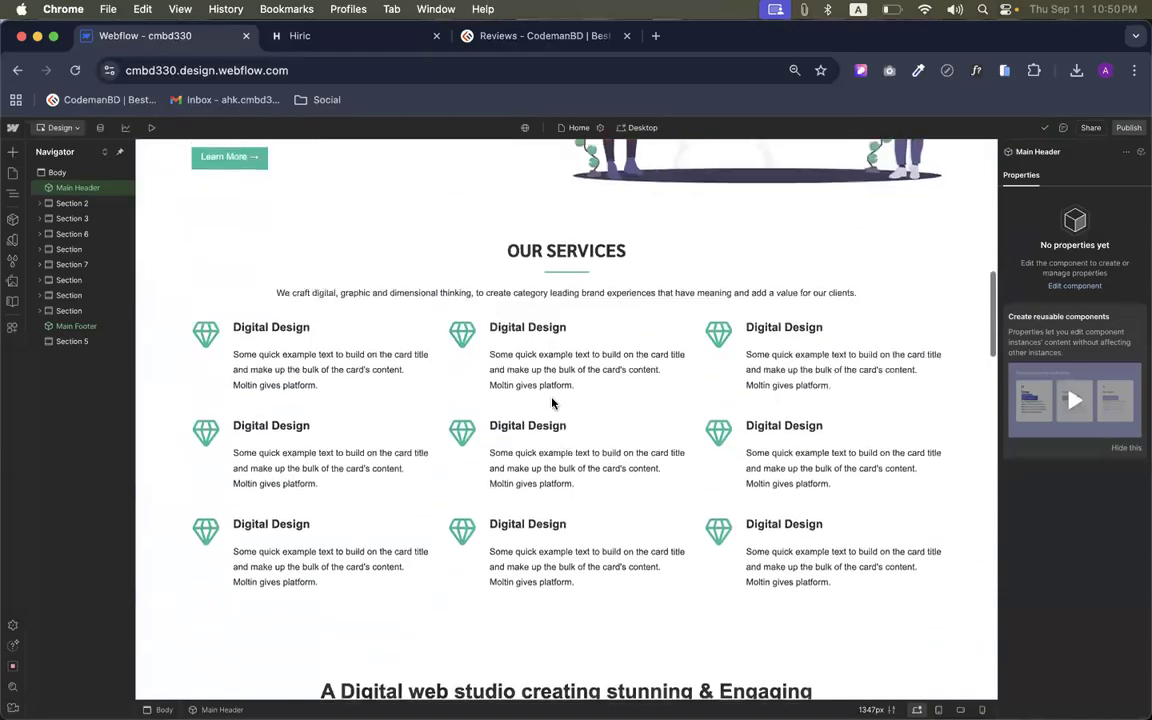
scroll(552, 403, up, 20)
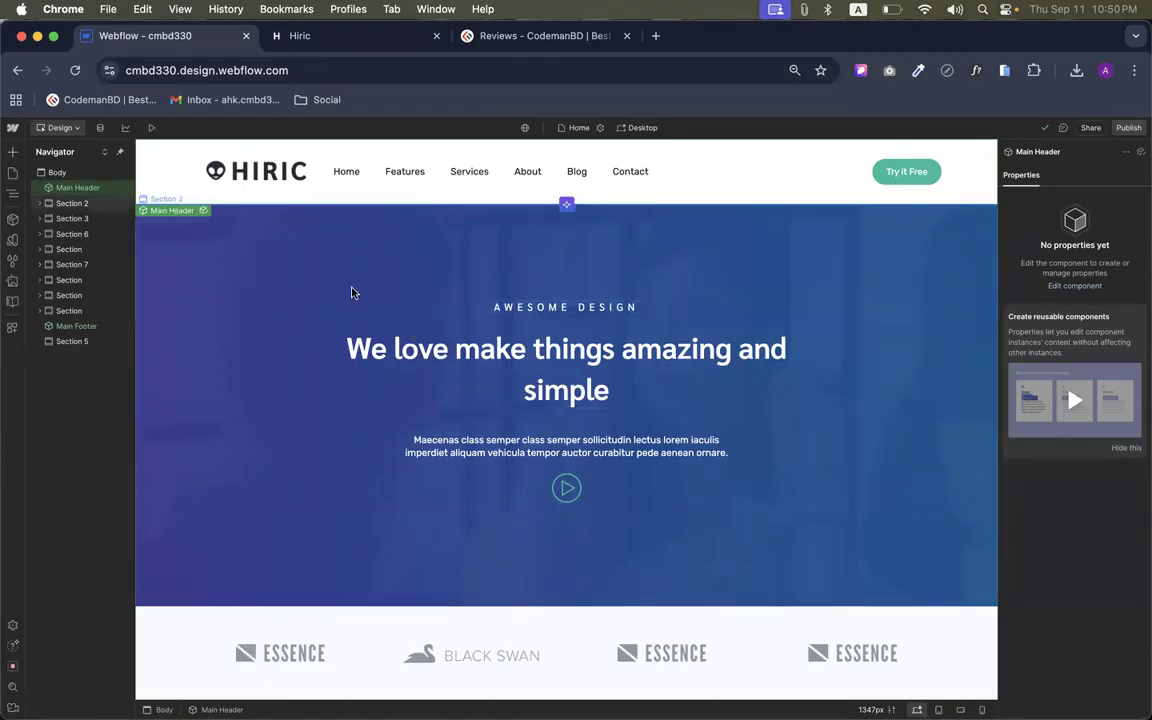
Unlink the Main Header instance on the Home page from its component
right_click(177, 165)
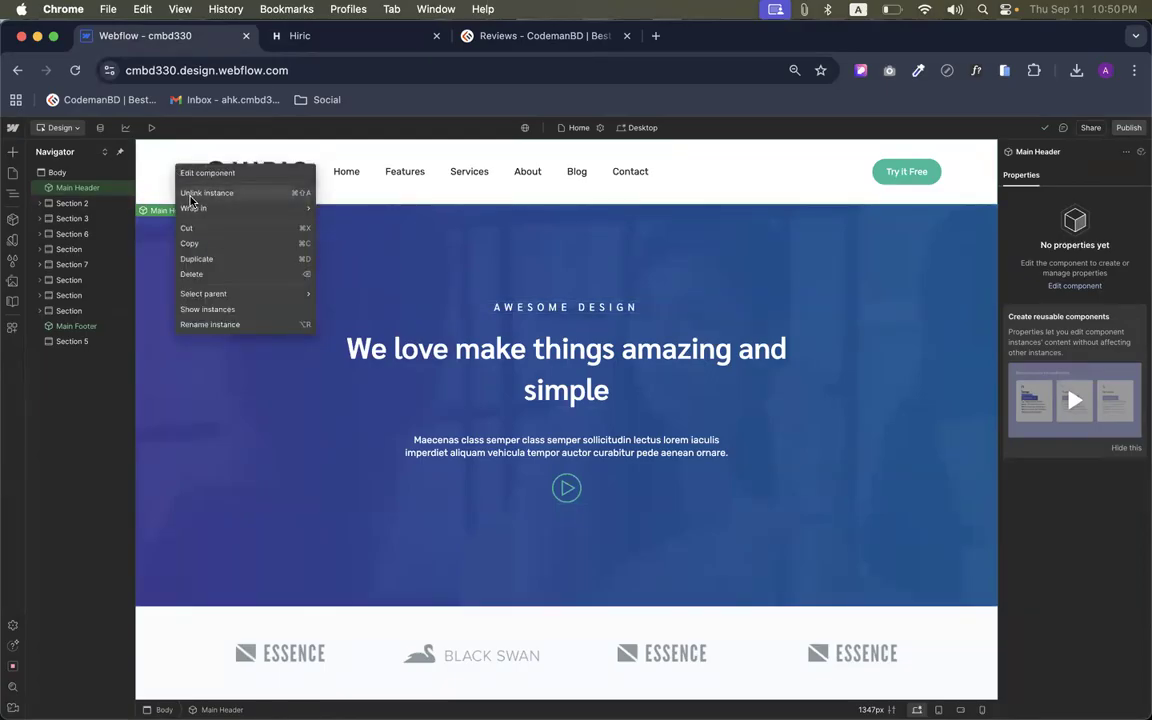
click(191, 195)
click(160, 183)
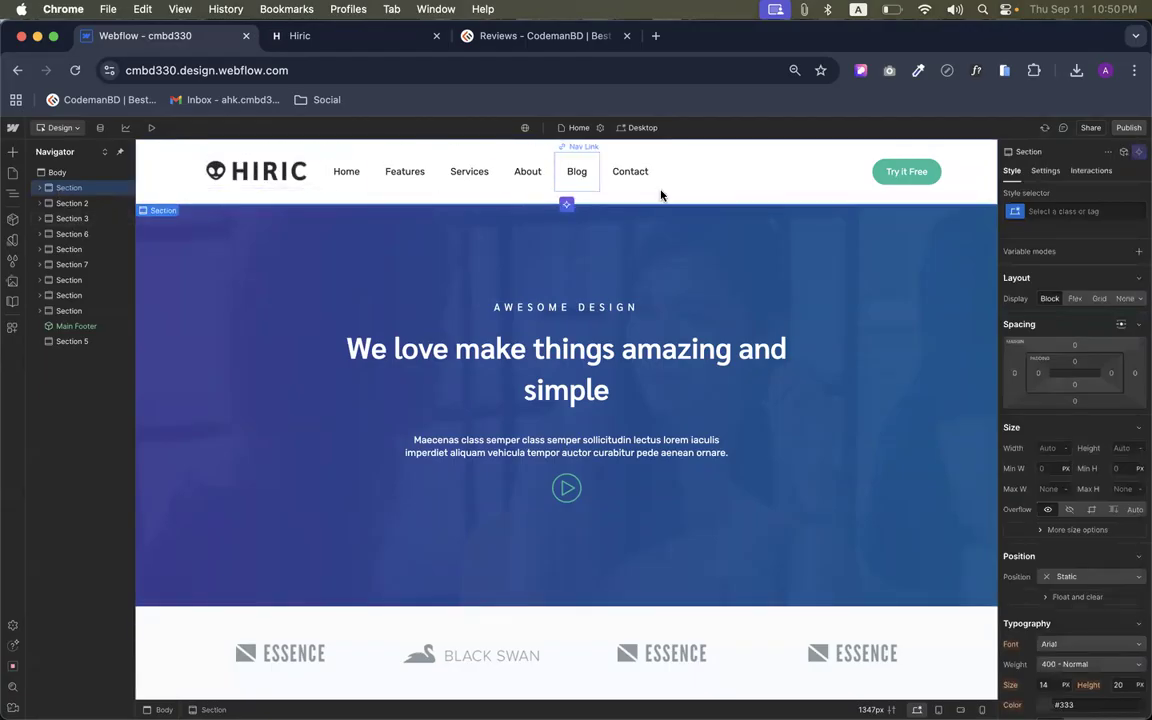
Check the instance counts of the Main Footer and Main Header components in the project's component list
click(12, 219)
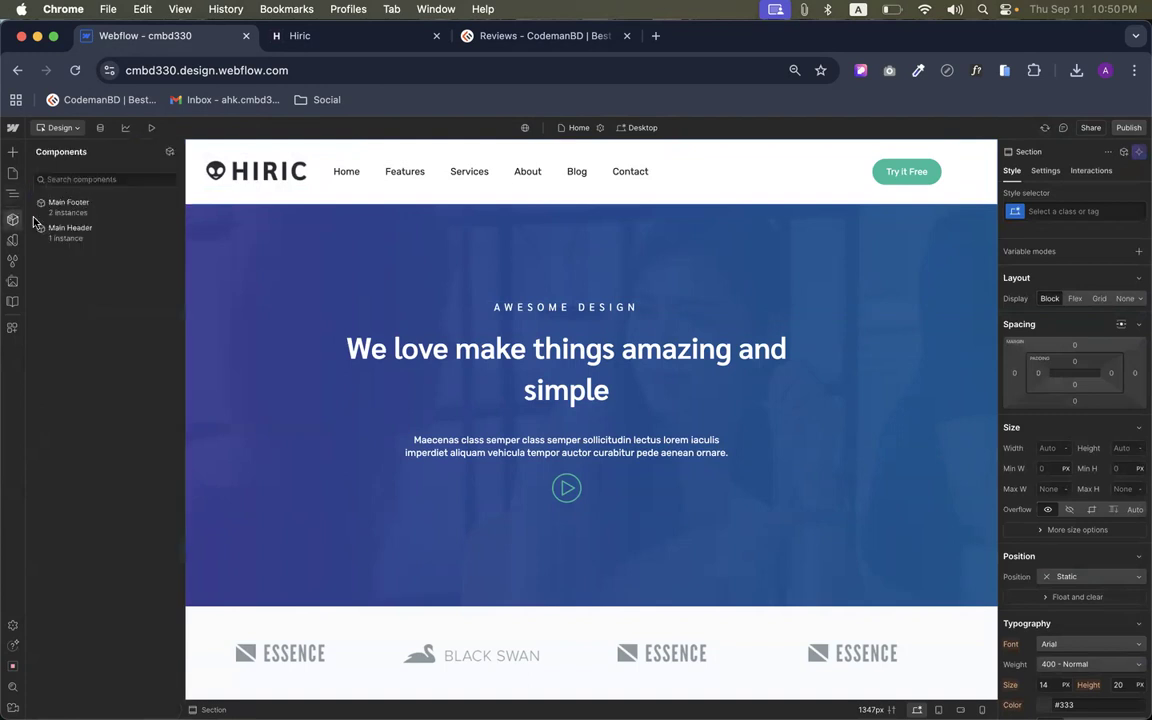
mouse_move(62, 234)
scroll(64, 236, up, 5)
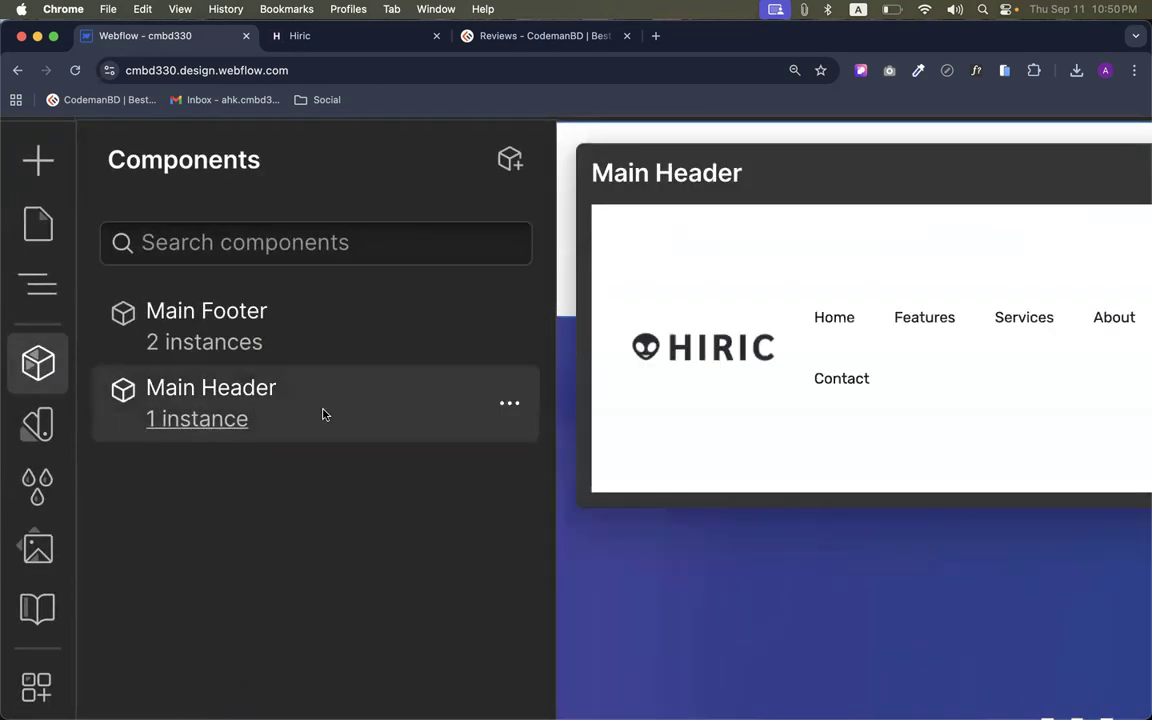
scroll(758, 260, down, 5)
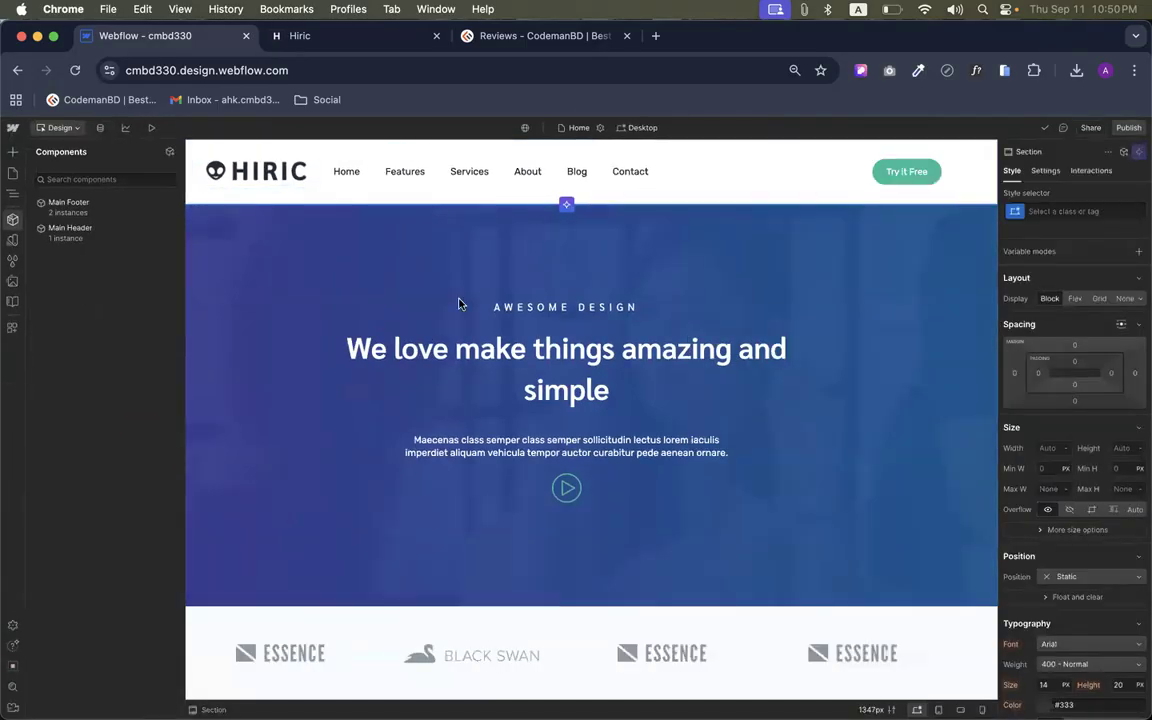
scroll(476, 341, down, 1)
scroll(476, 337, down, 5)
scroll(476, 337, up, 5)
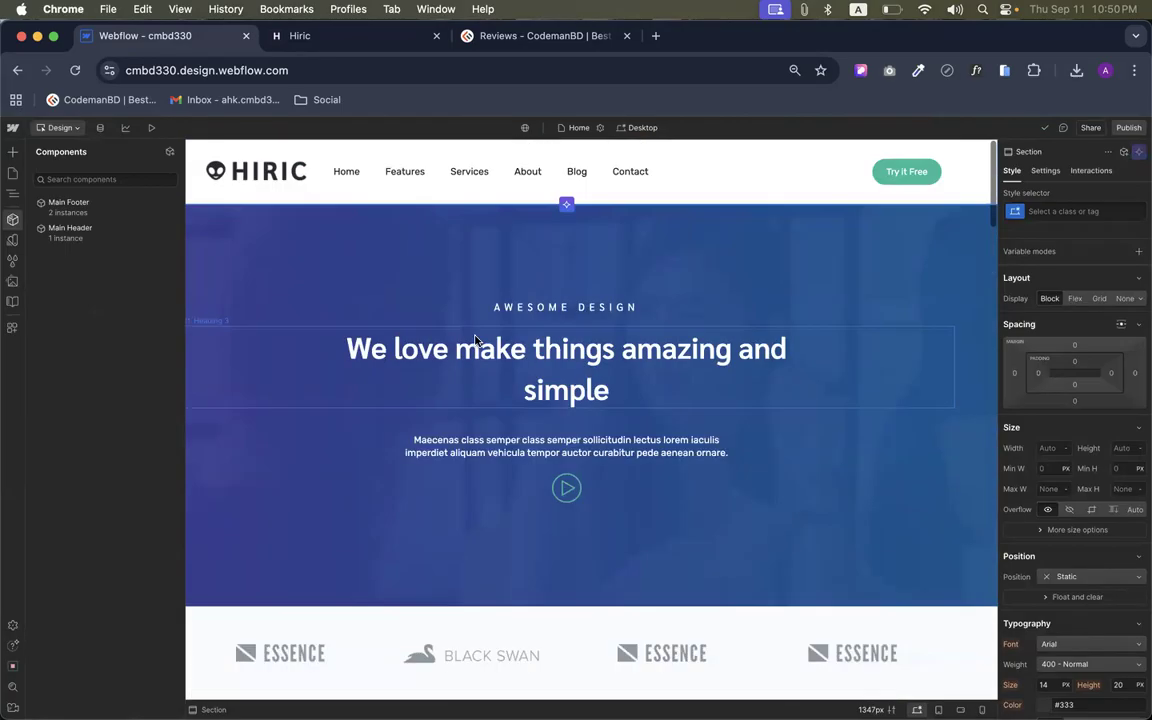
Set the ID of the hero section, Section 2, to Home for in-page linking
click(336, 258)
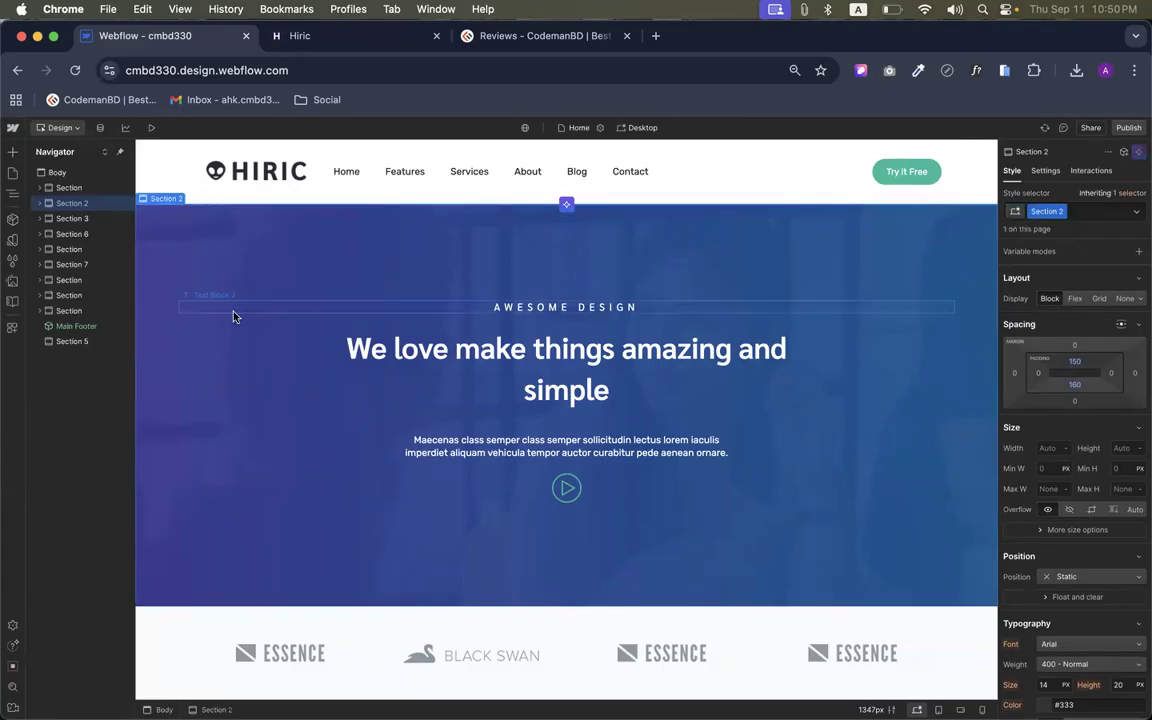
click(1046, 171)
click(1052, 196)
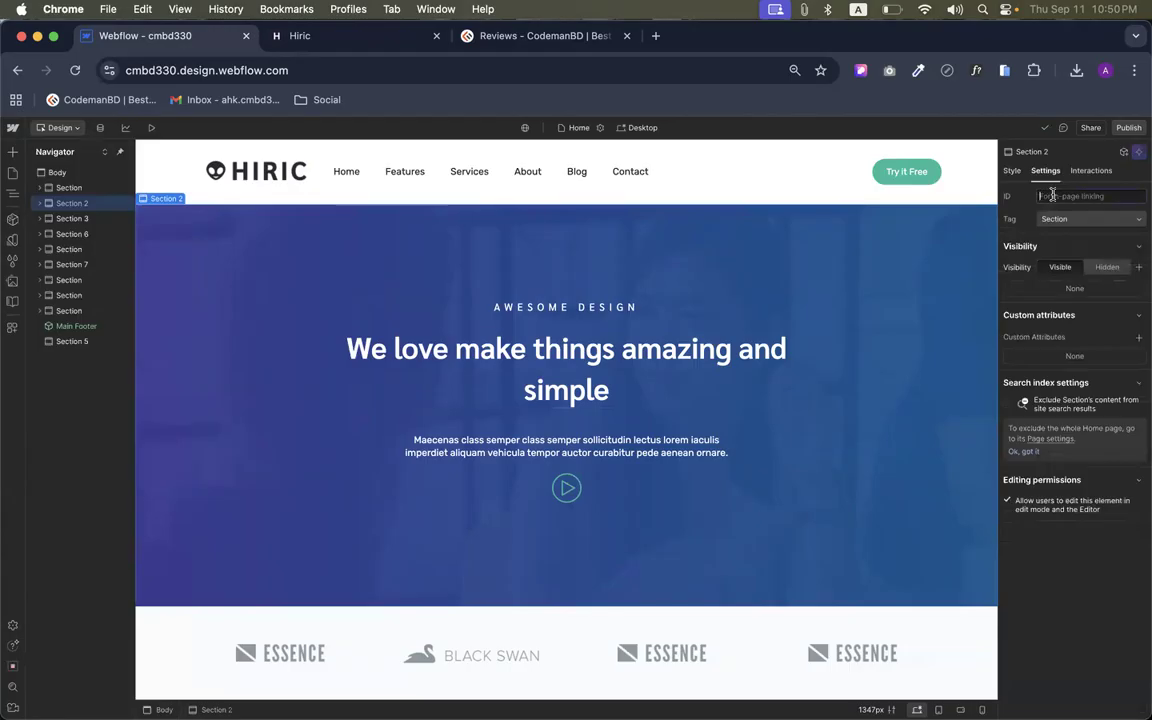
text(Home)
key(Return)
Set the ID of Section 6, the digital web design studio section, to Digital
scroll(587, 429, down, 5)
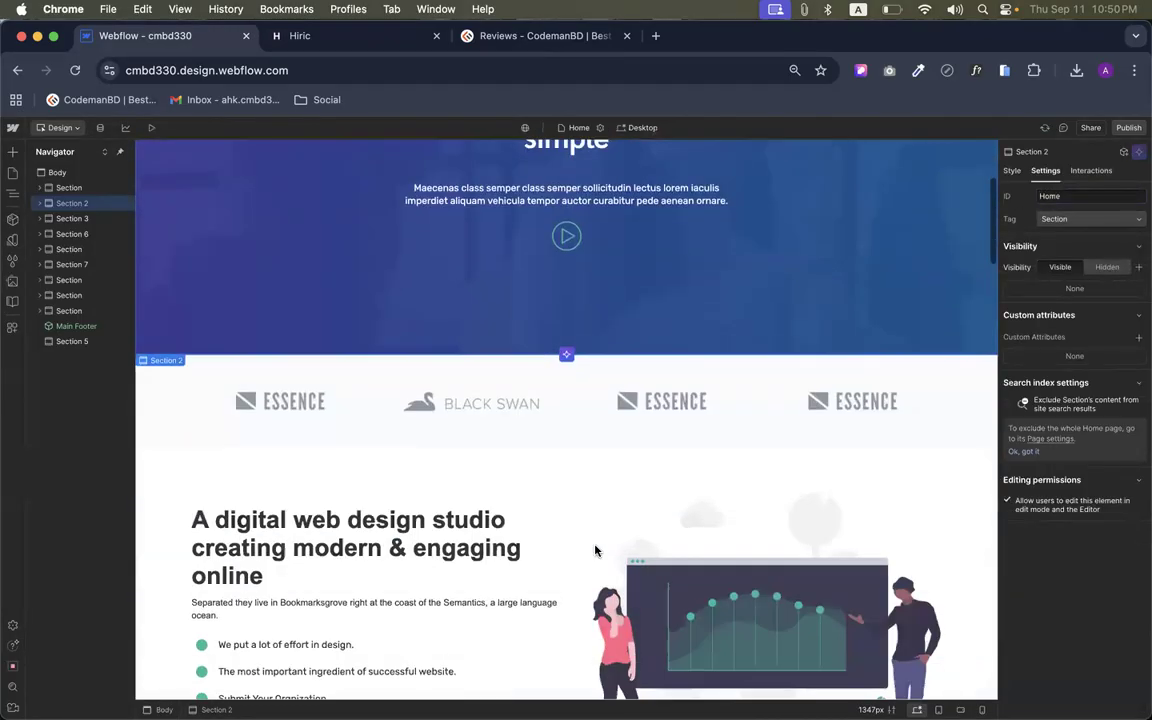
click(165, 443)
scroll(306, 507, down, 3)
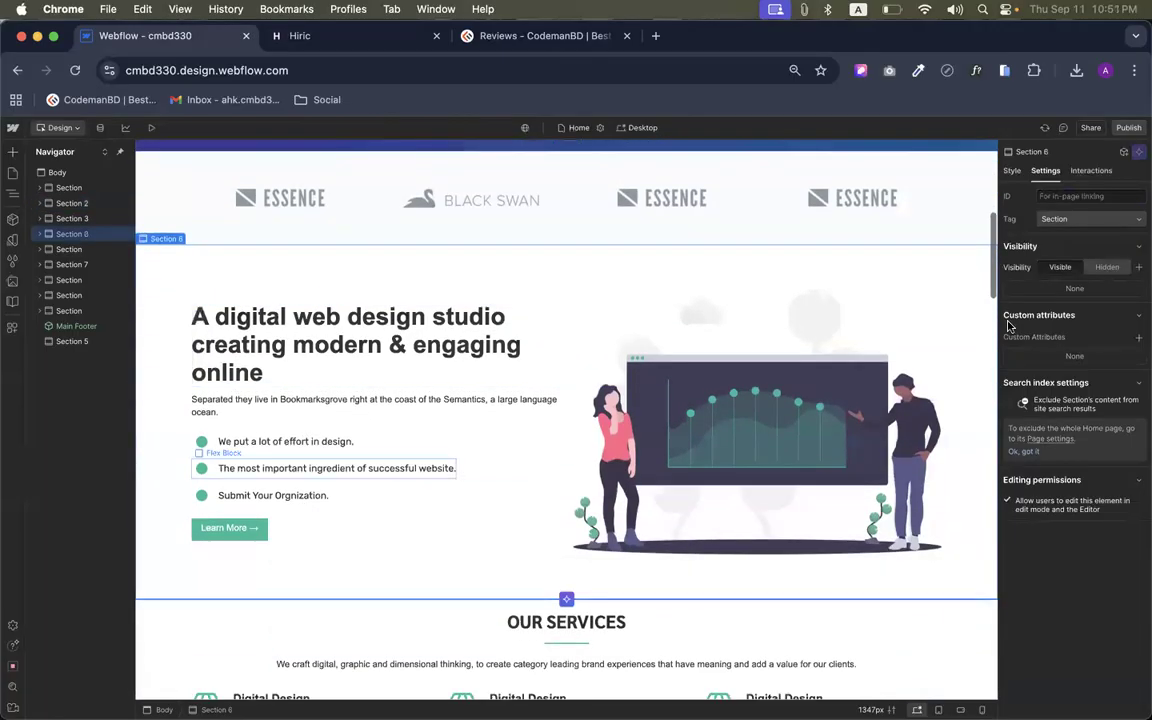
scroll(758, 346, up, 8)
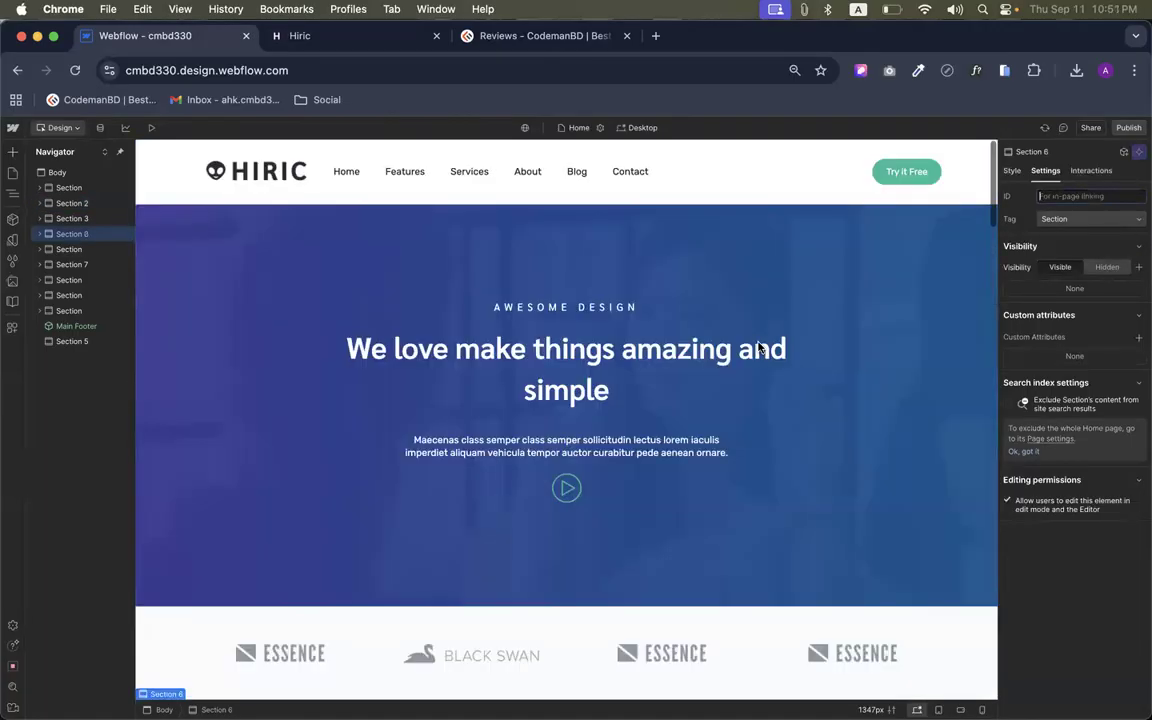
scroll(751, 319, down, 2)
scroll(751, 319, up, 2)
scroll(751, 319, down, 5)
scroll(751, 319, up, 5)
scroll(500, 390, down, 12)
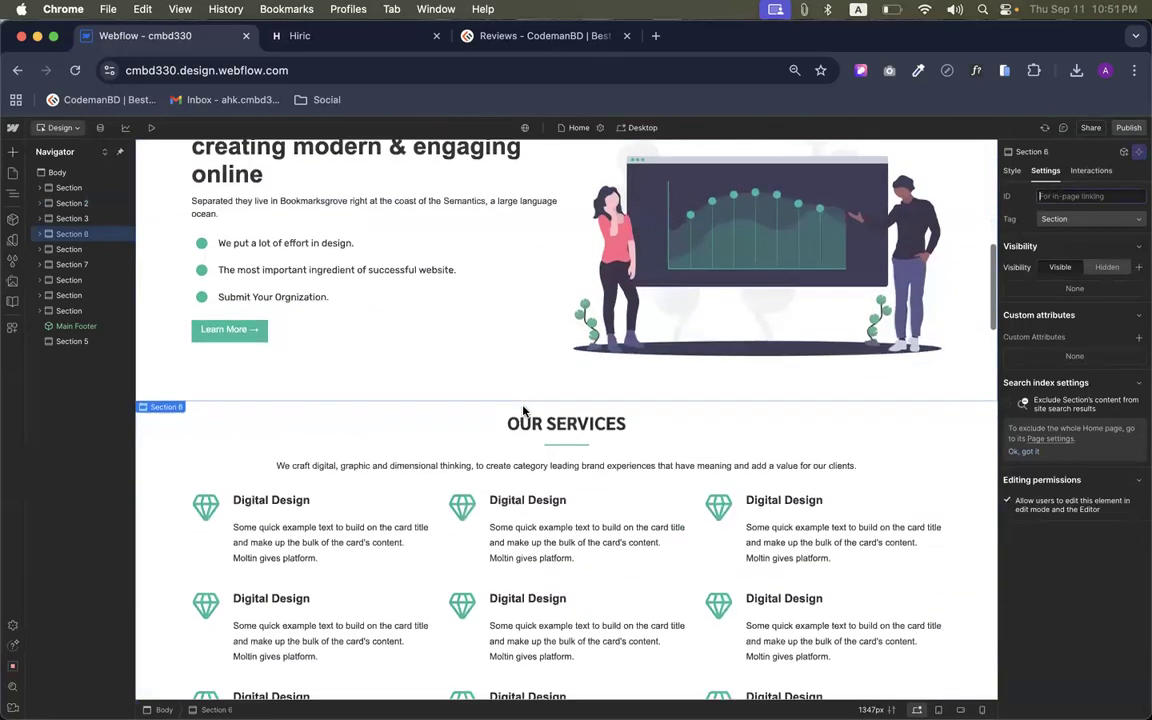
scroll(836, 404, up, 3)
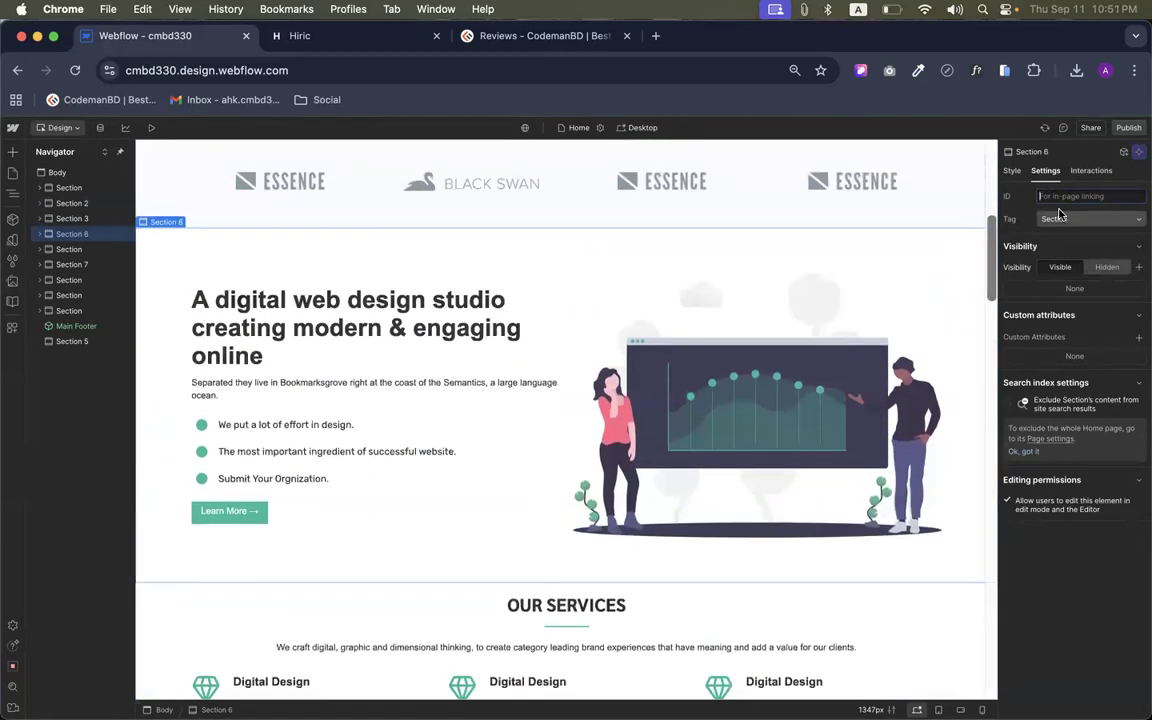
click(1048, 197)
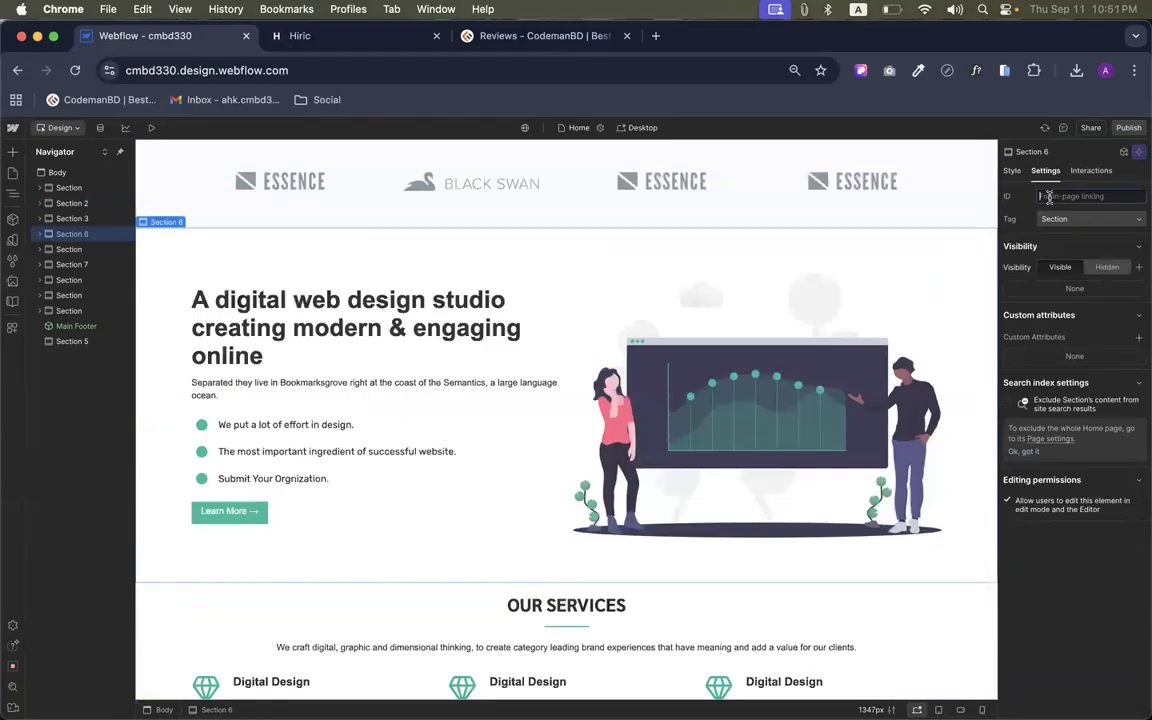
text(c)
key(BackSpace)
text(D)
Select the section containing the Our Services heading and set its ID to Services
scroll(935, 270, down, 5)
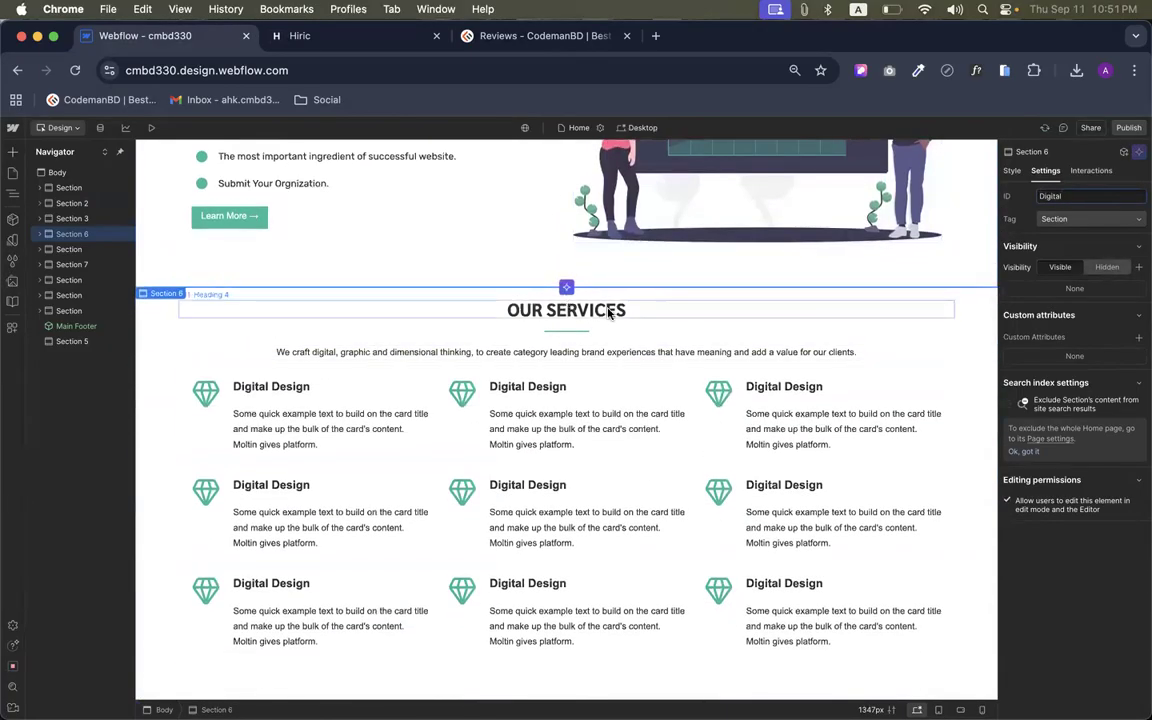
click(607, 312)
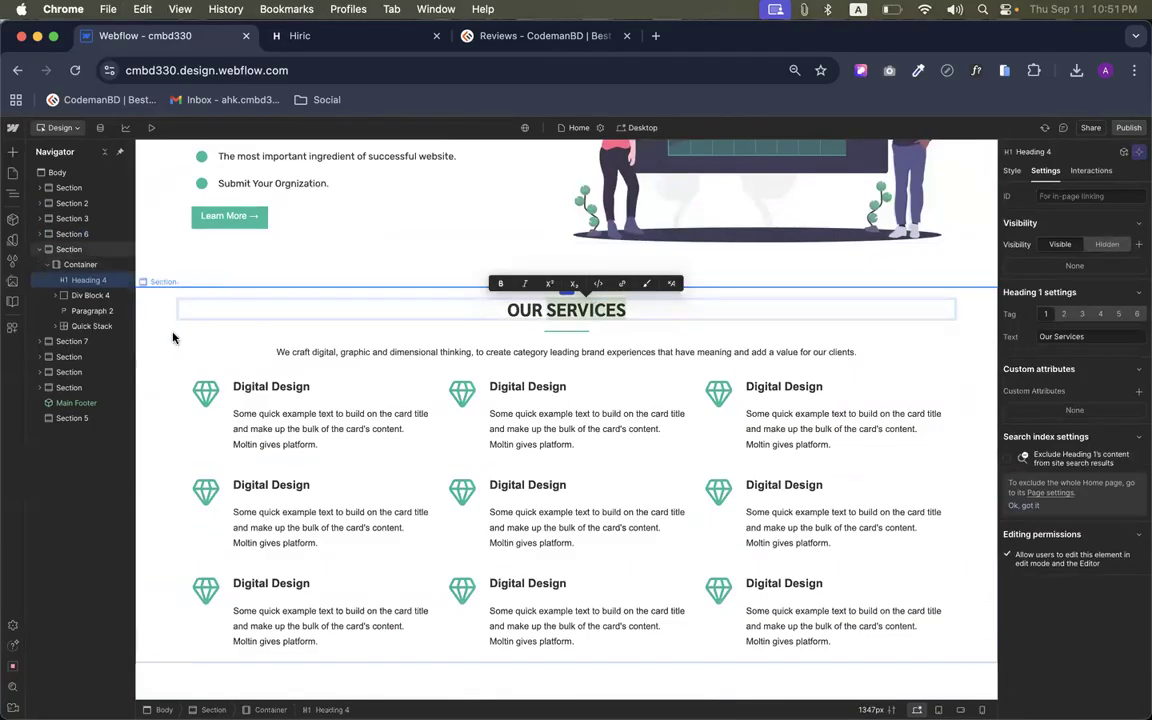
click(137, 293)
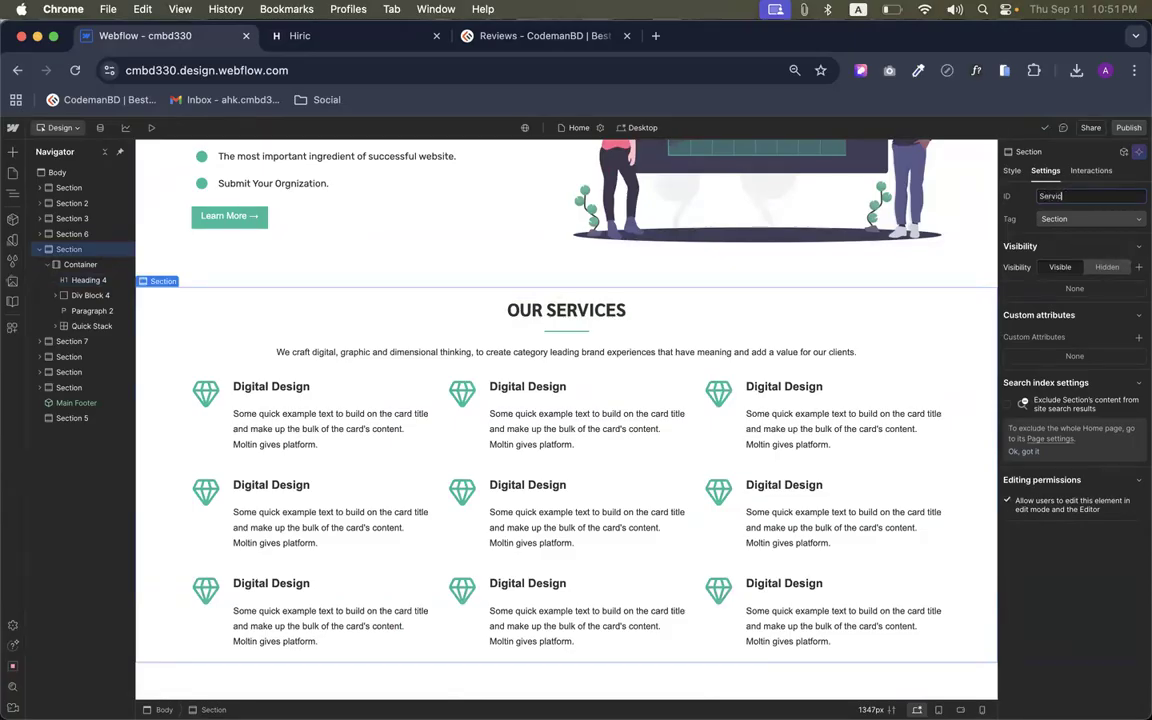
Set the team section's ID to Team and the first Our Pricing section's ID to Pricing
scroll(753, 561, down, 5)
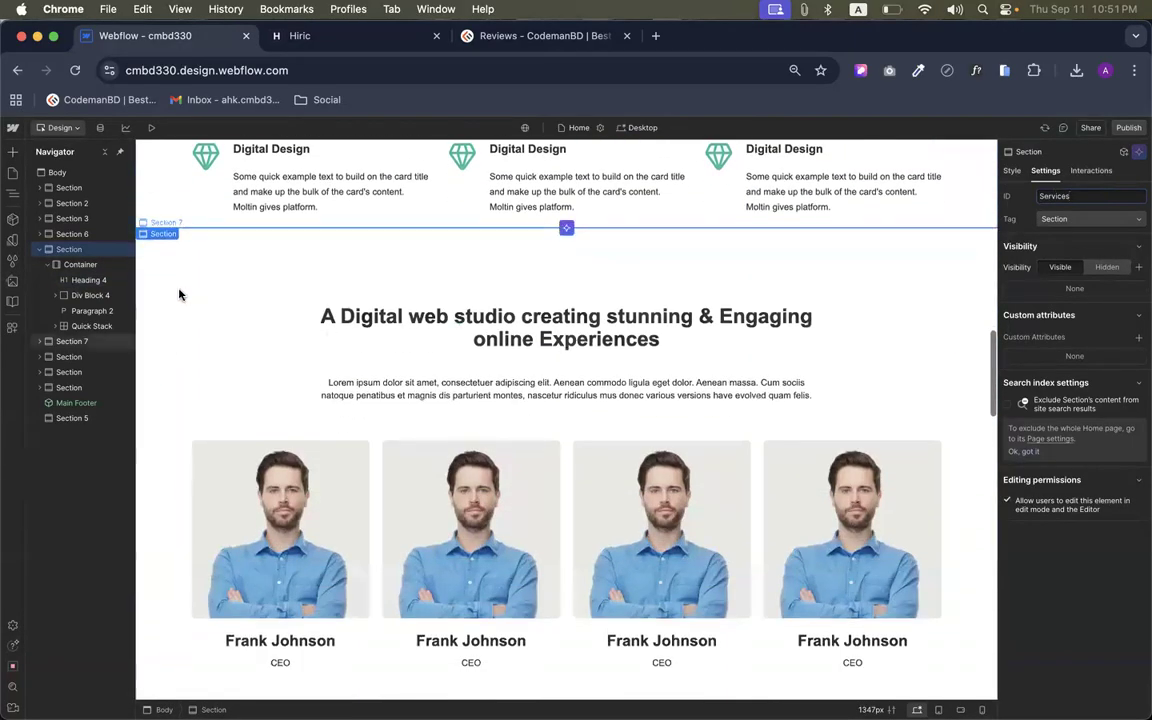
click(155, 298)
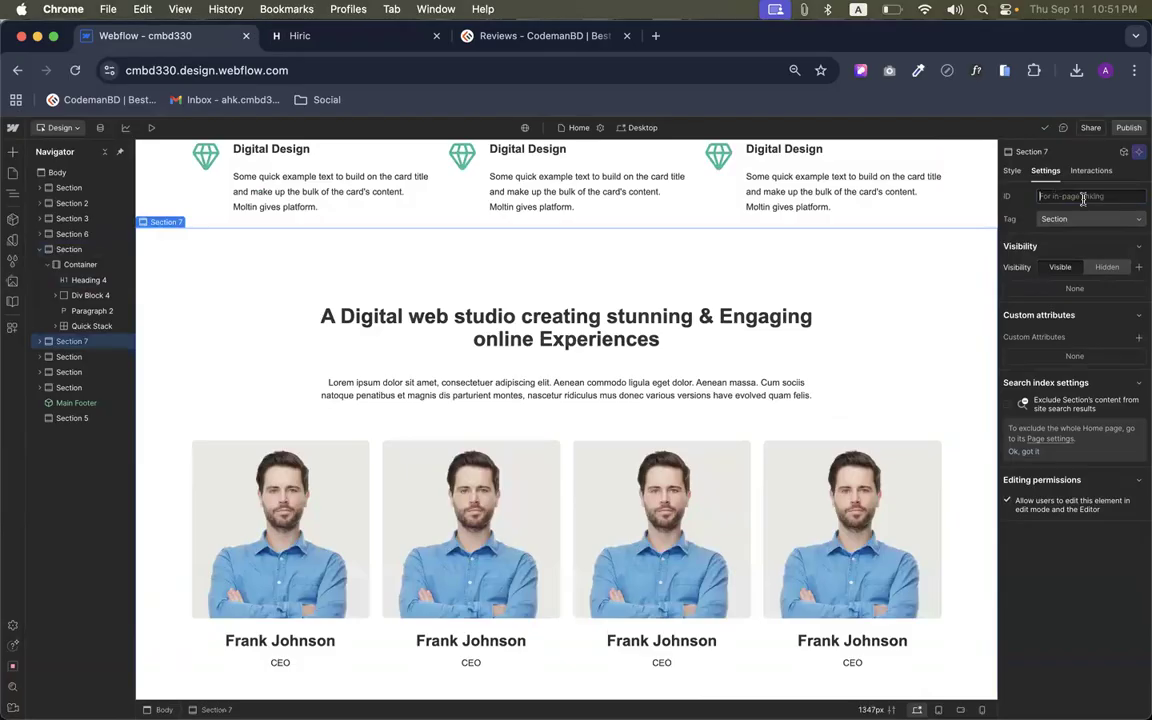
scroll(856, 362, down, 6)
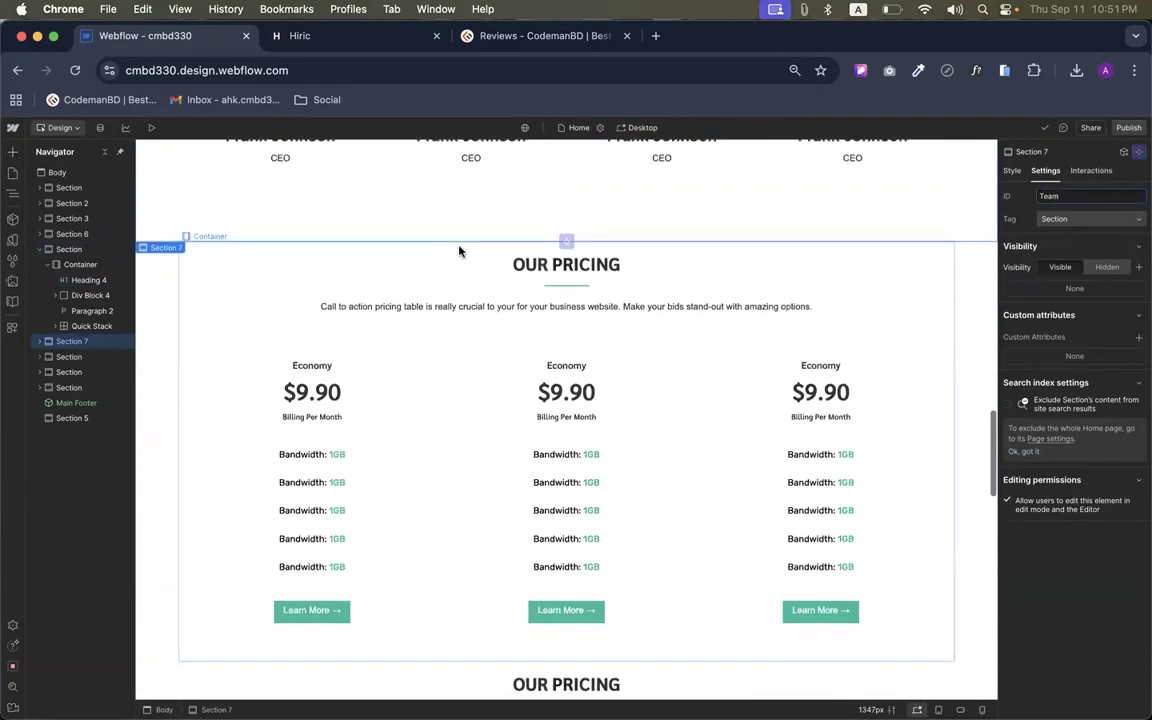
click(227, 313)
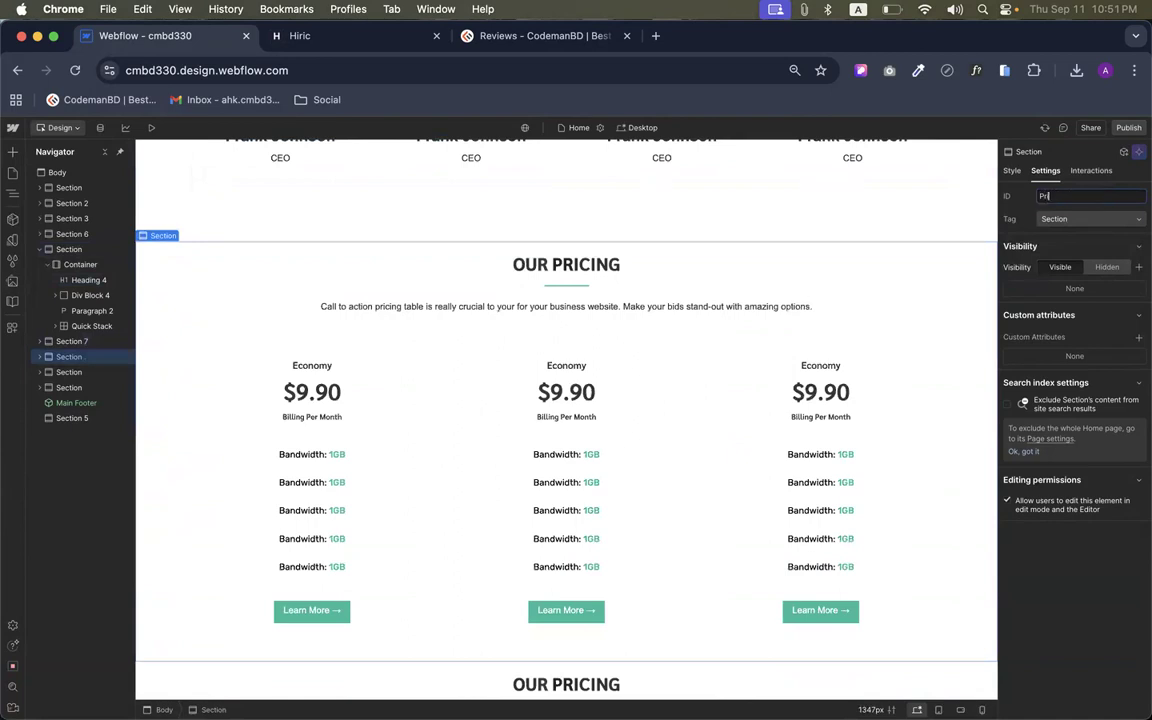
Delete the second Our Pricing section and enter a testimonial ID for the What They've Said section
scroll(812, 308, down, 1)
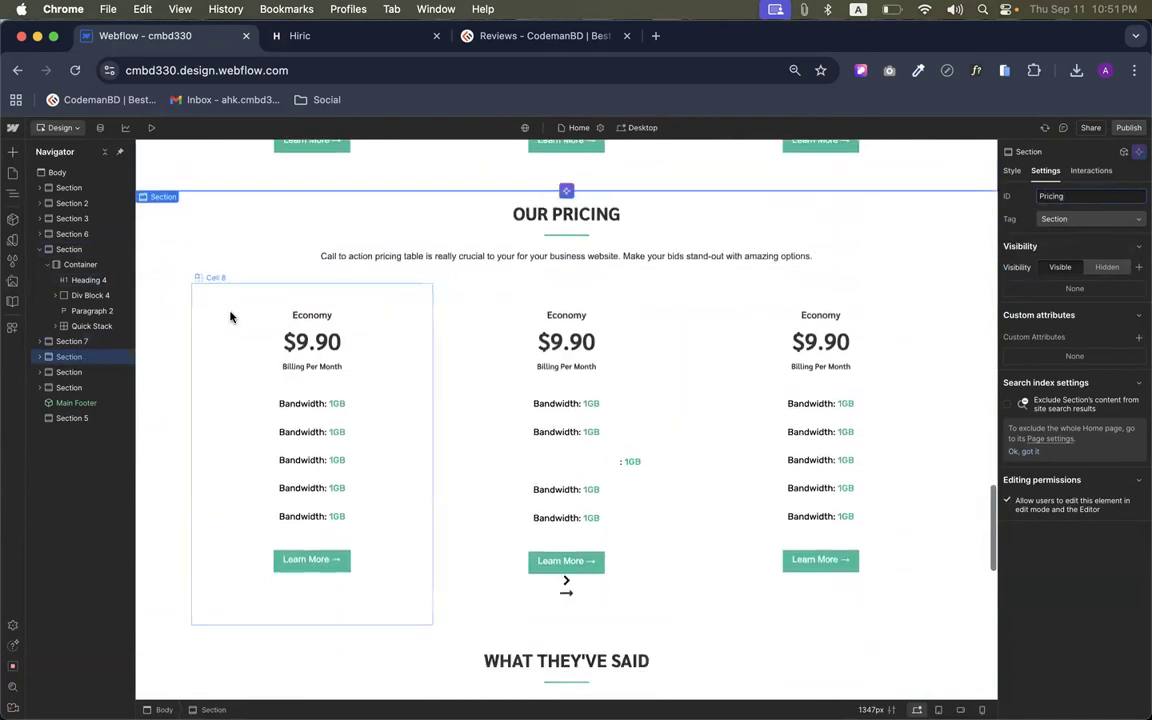
key(super+d)
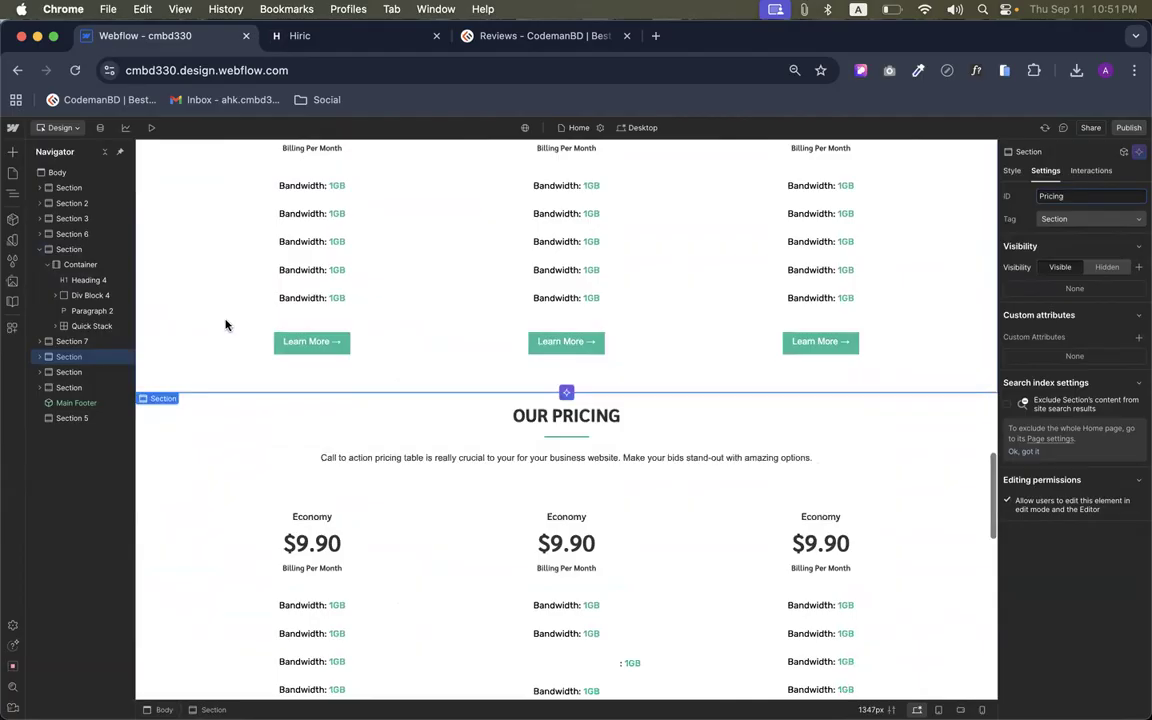
key(Delete)
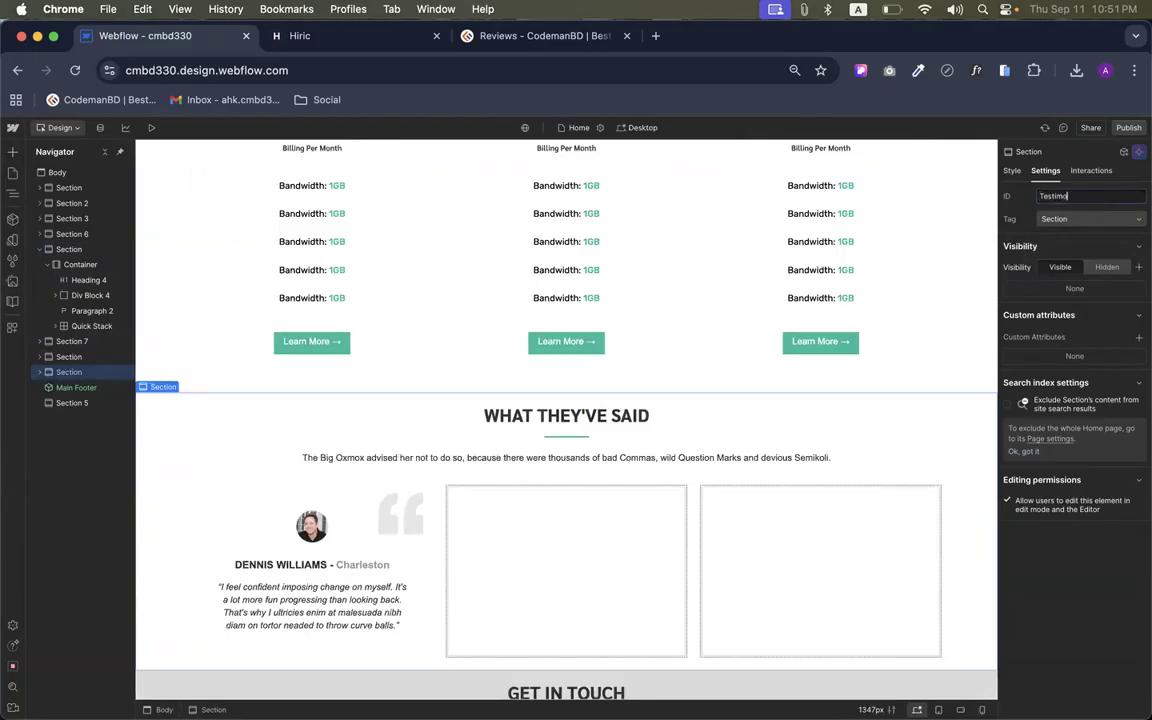
click(846, 343)
Review the Home page sections between the What They've Said section and the header
scroll(843, 347, down, 1)
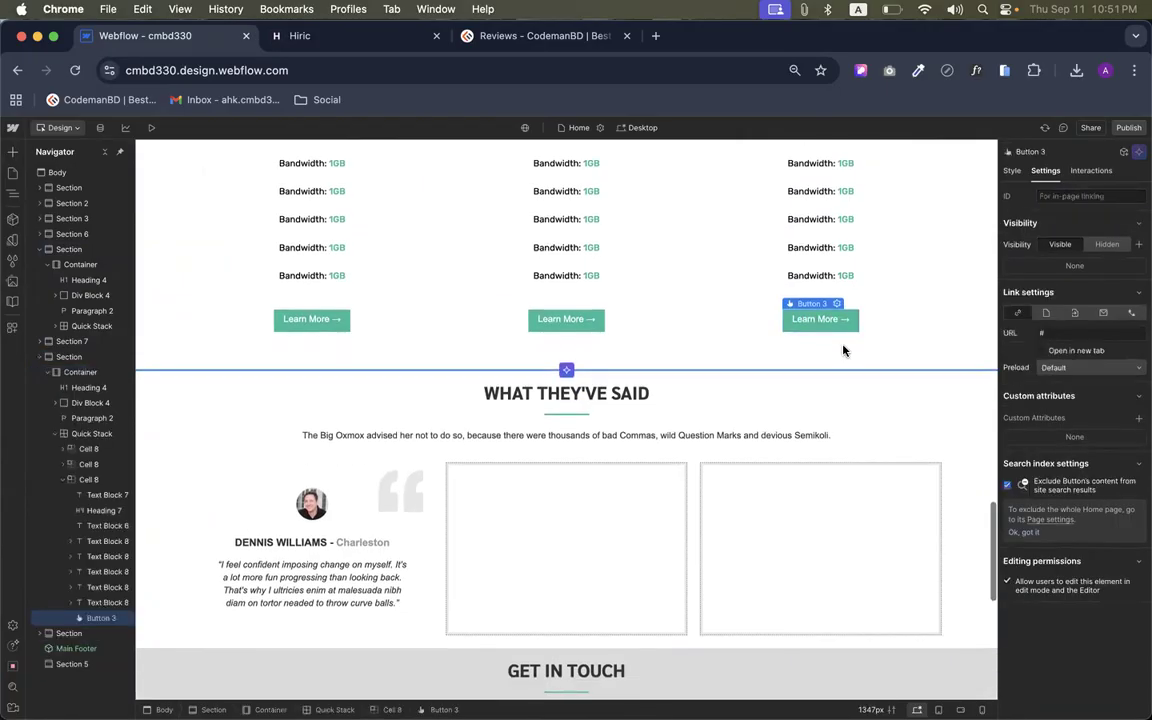
scroll(843, 347, up, 6)
scroll(843, 350, up, 15)
scroll(576, 331, down, 15)
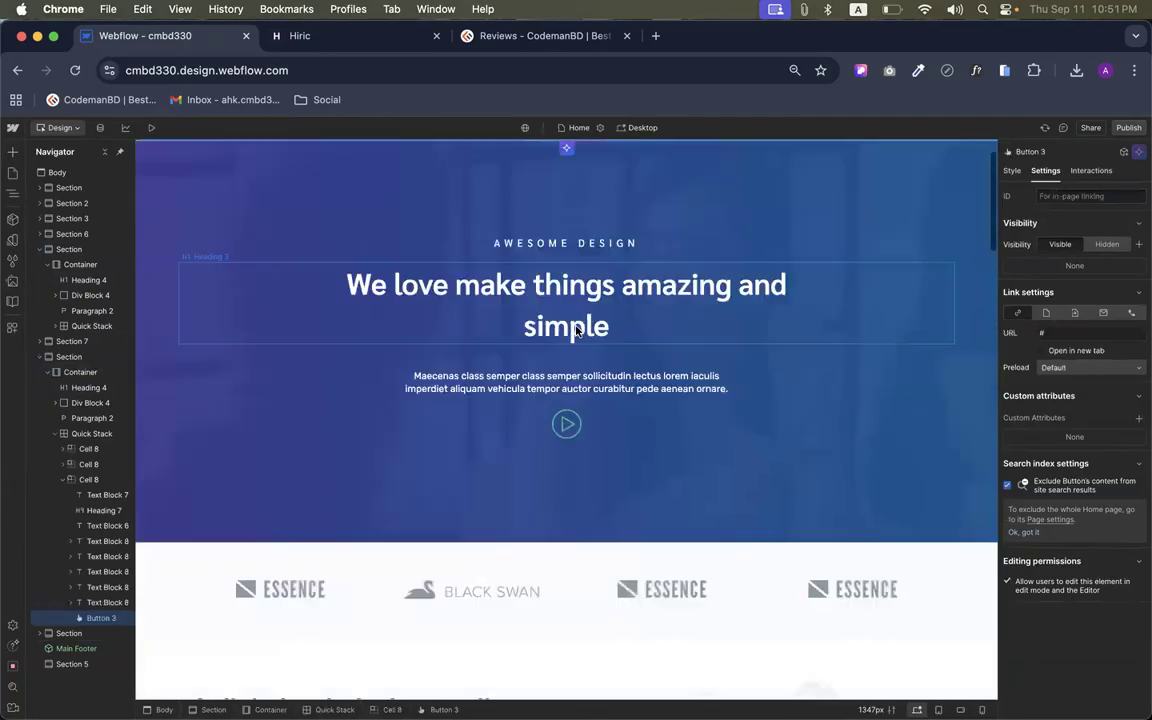
scroll(576, 331, down, 10)
scroll(576, 331, up, 20)
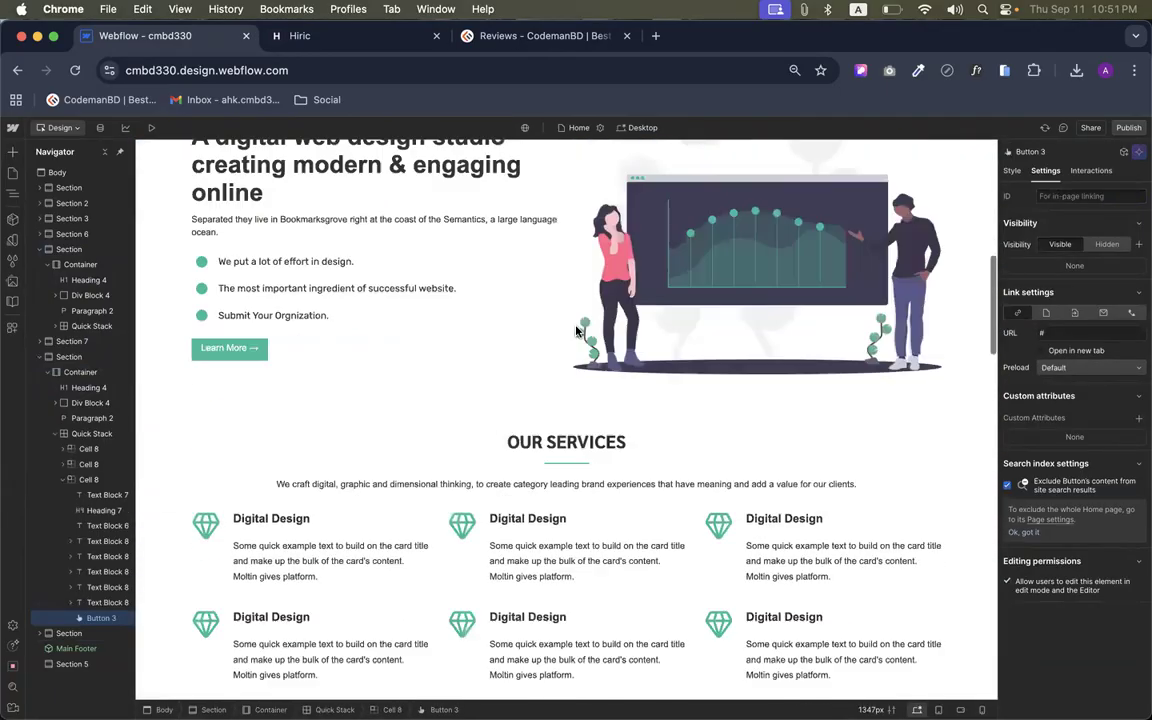
scroll(450, 452, down, 3)
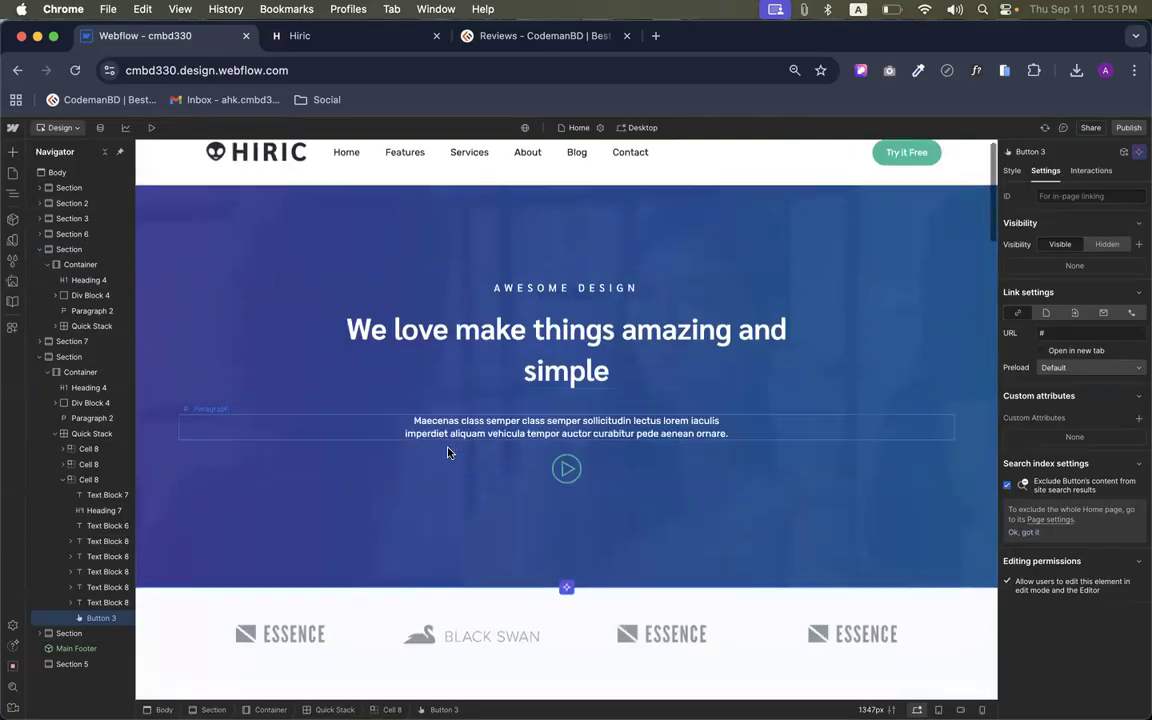
scroll(438, 238, up, 3)
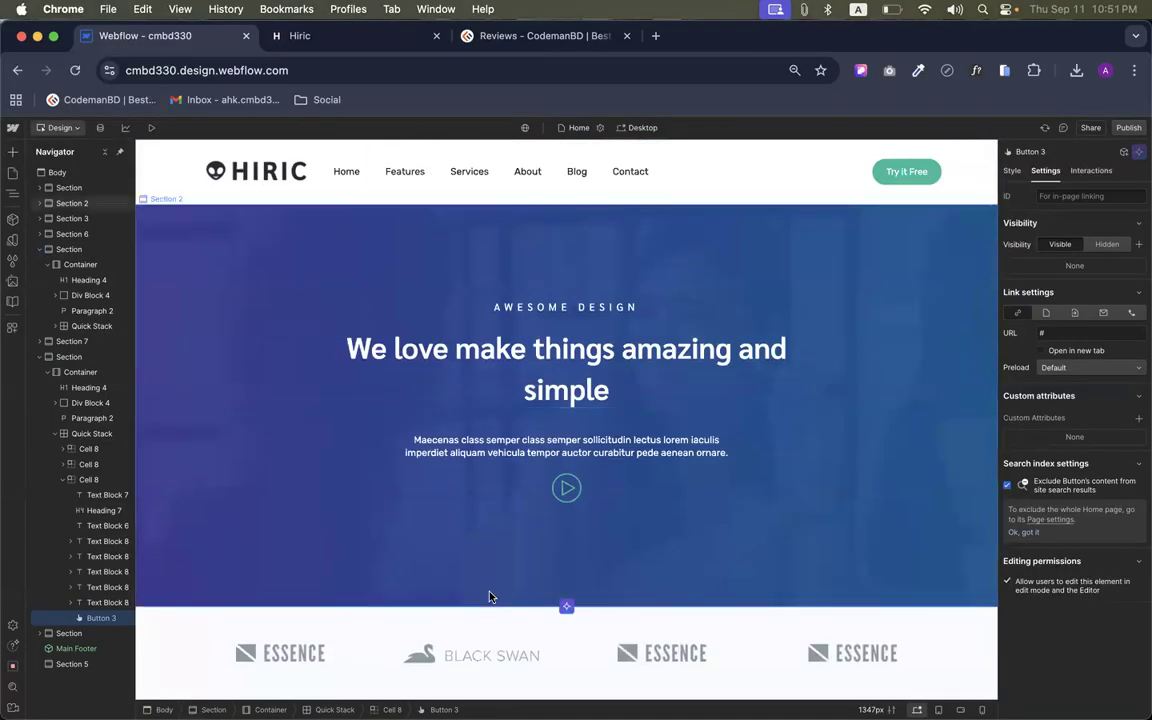
Link the Home nav link to the Home page section
click(349, 173)
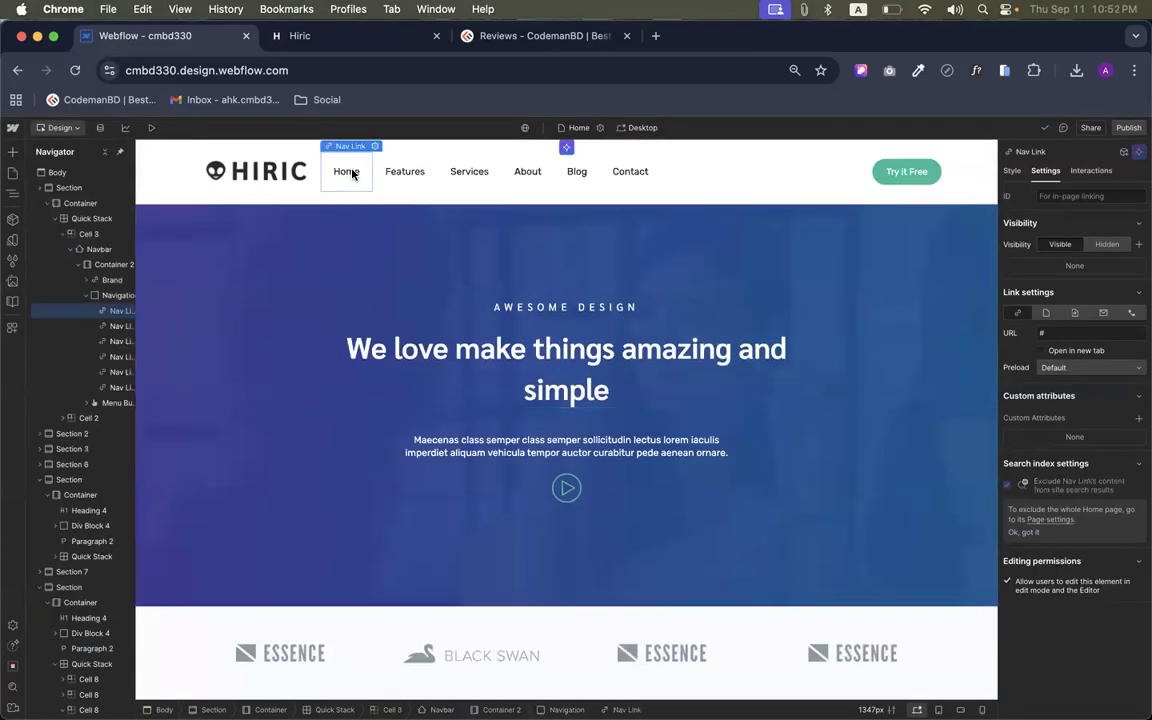
click(374, 147)
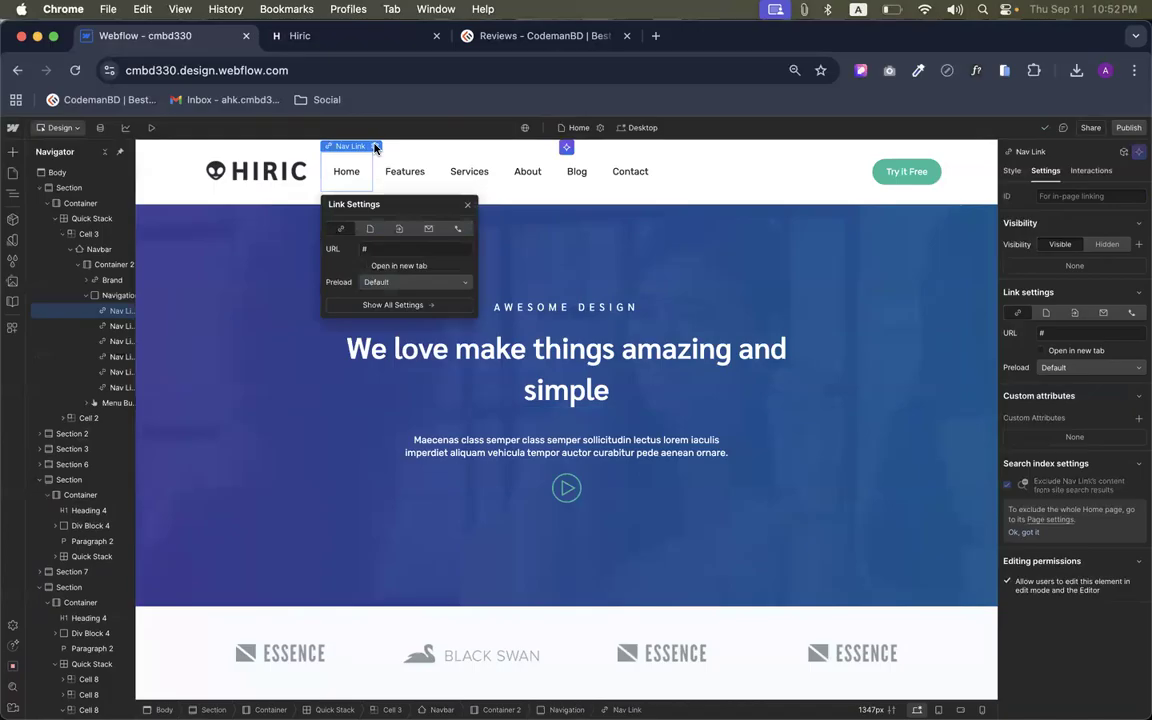
click(399, 229)
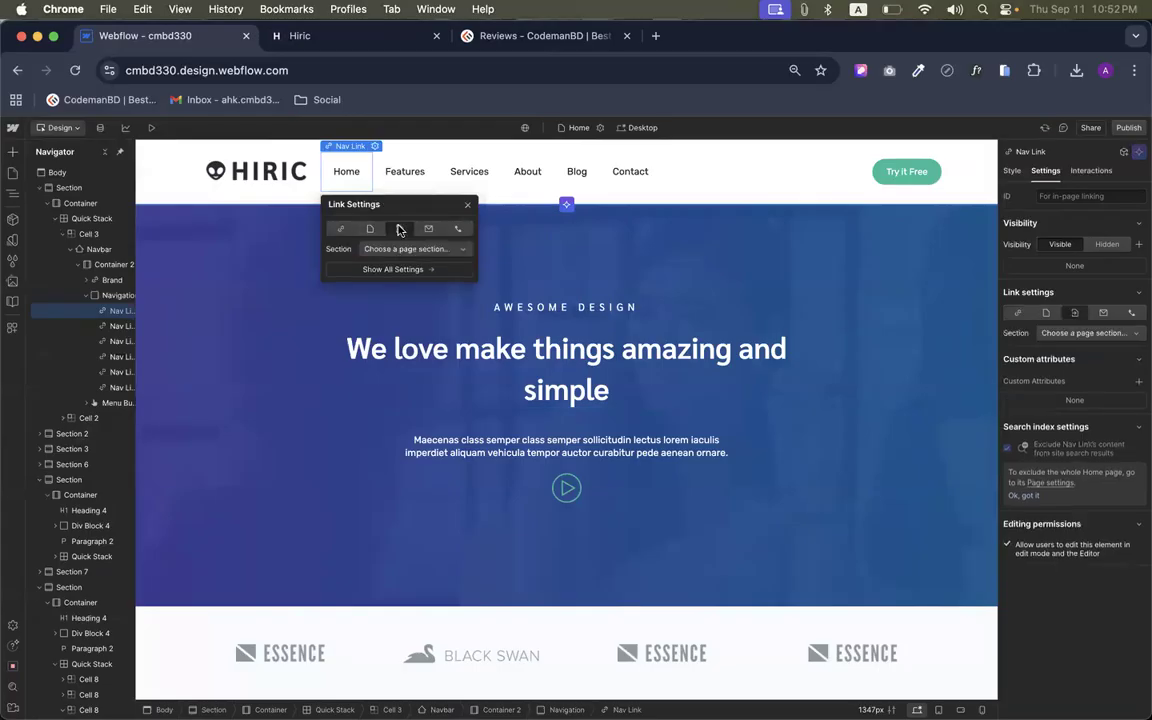
click(398, 250)
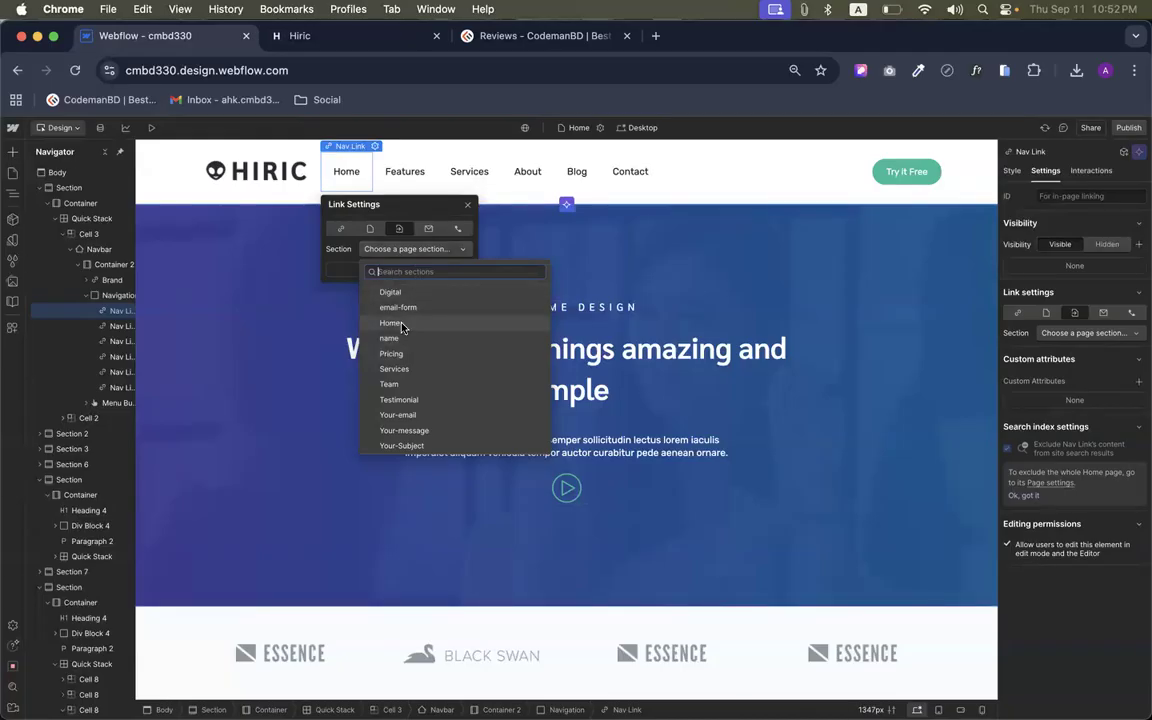
click(390, 323)
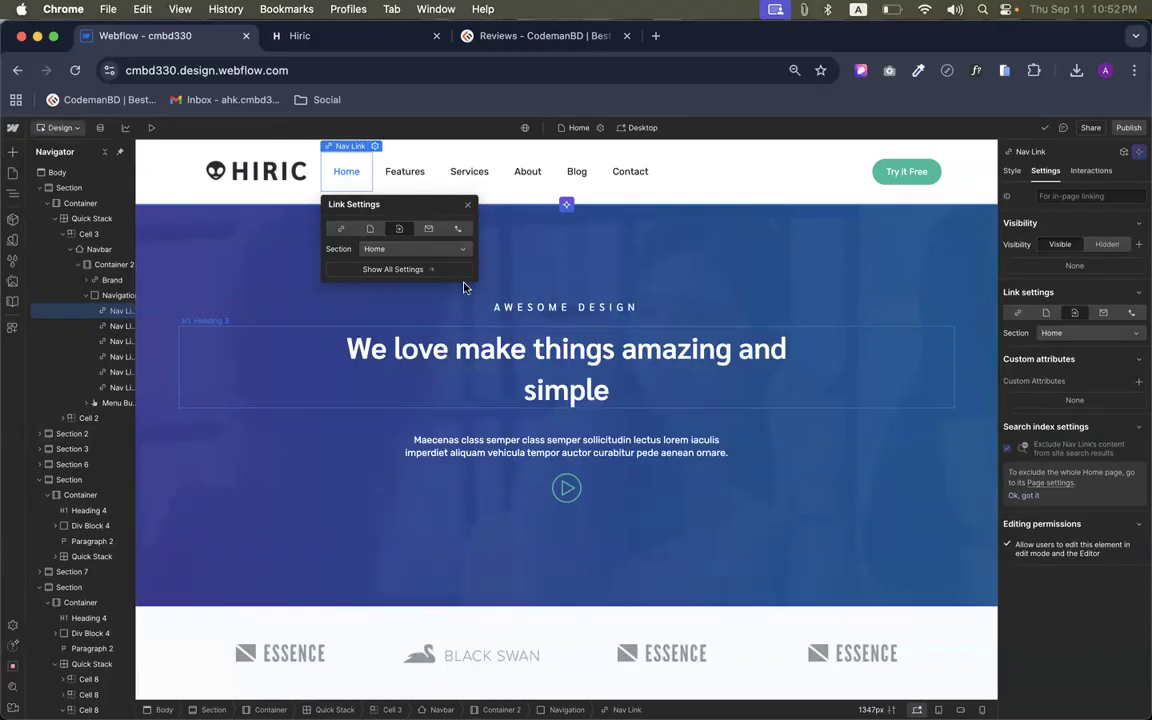
Link the Features nav link to the Digital page section
click(405, 172)
click(427, 146)
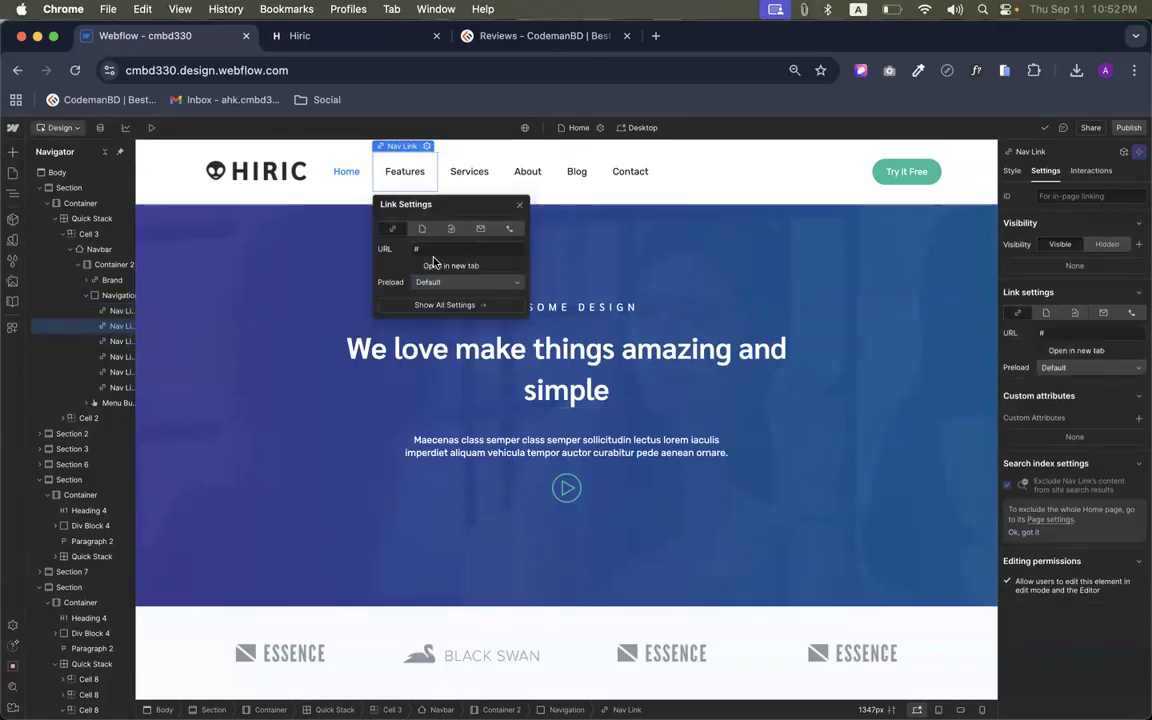
click(422, 229)
click(451, 229)
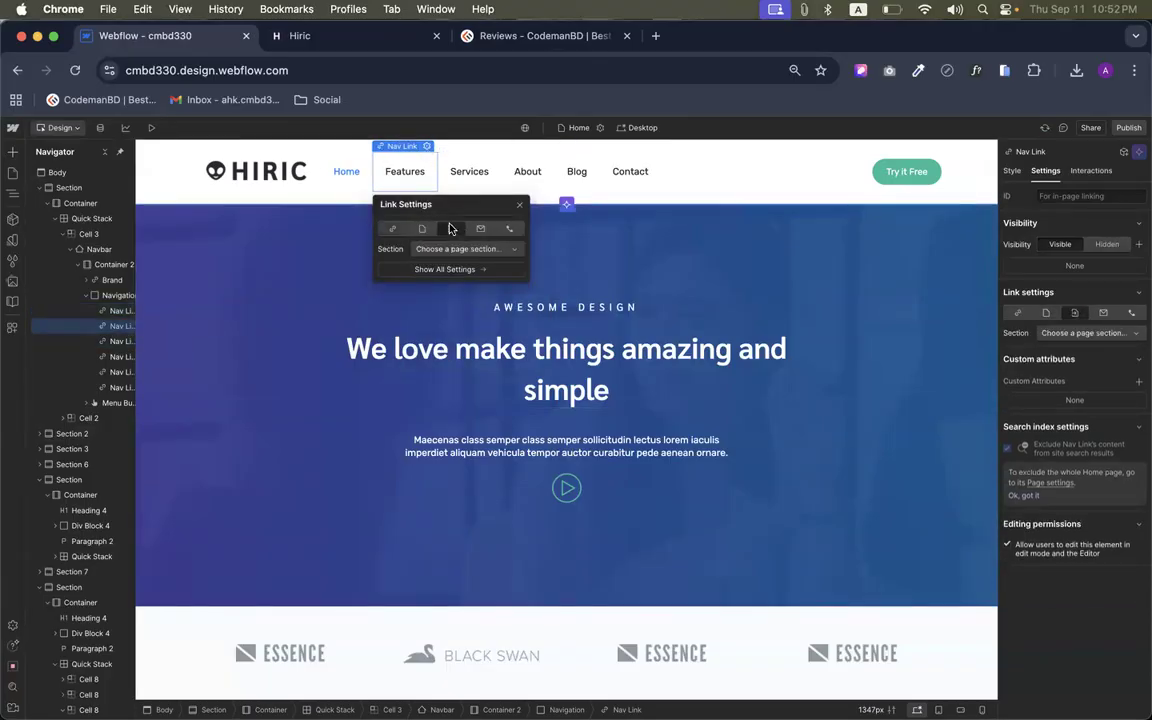
click(447, 250)
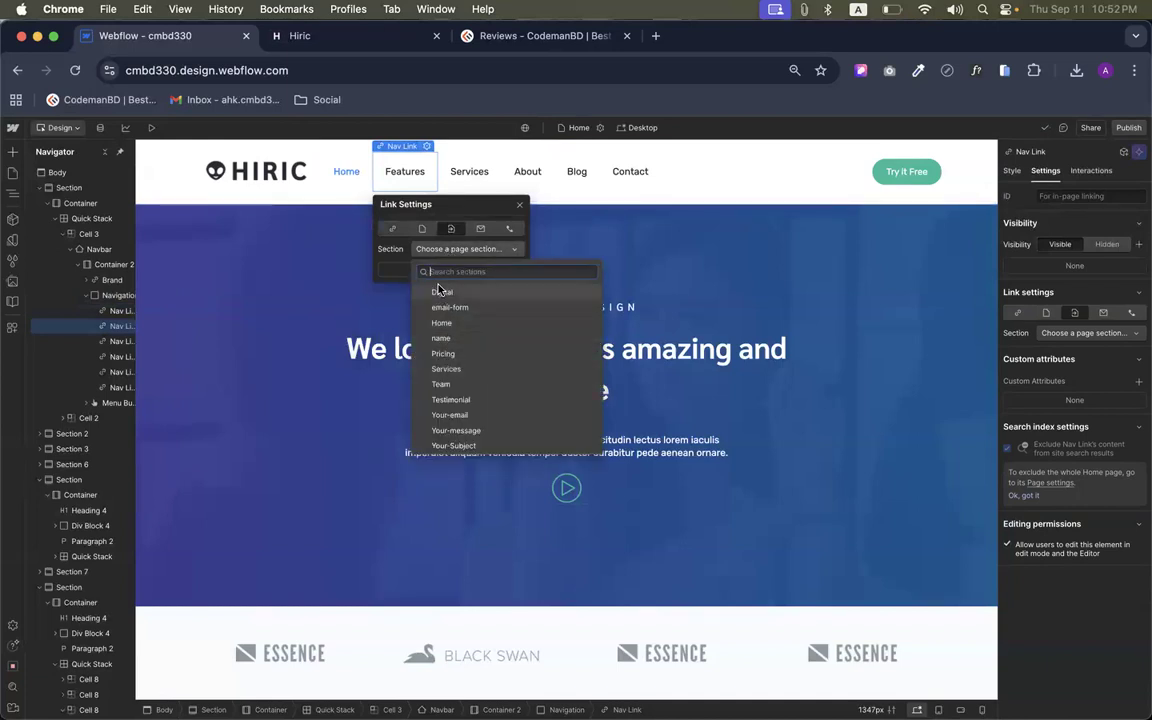
click(446, 291)
Link the Services nav link to the Services page section
click(469, 172)
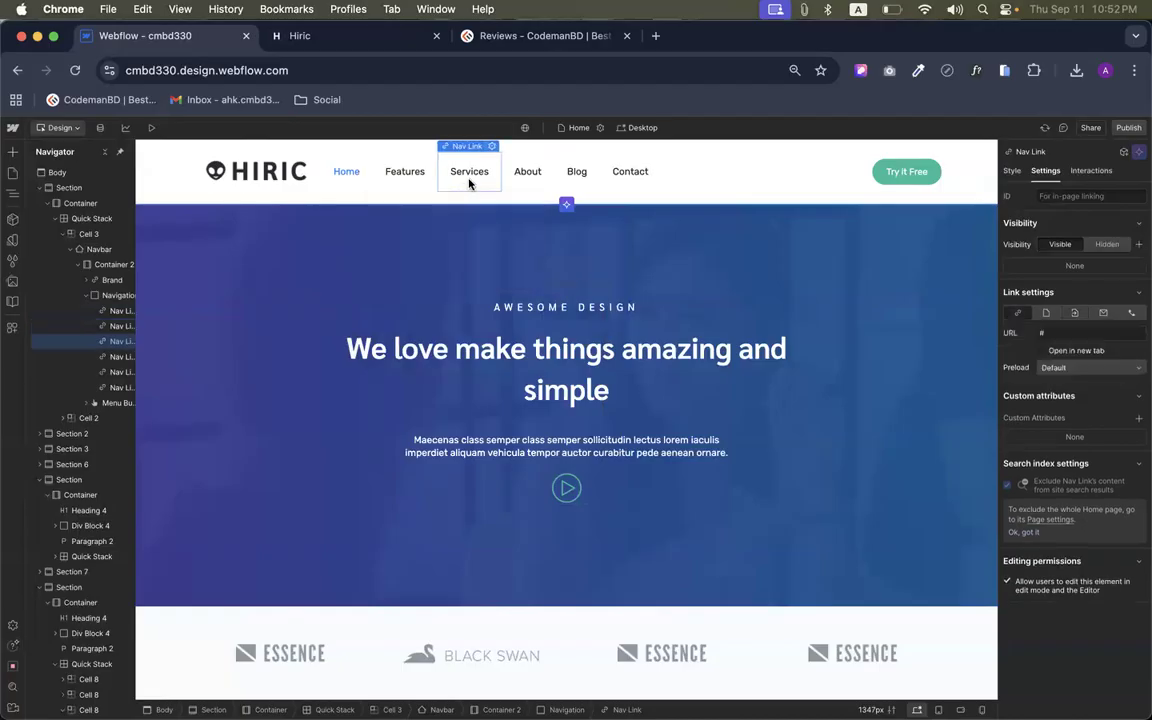
click(491, 147)
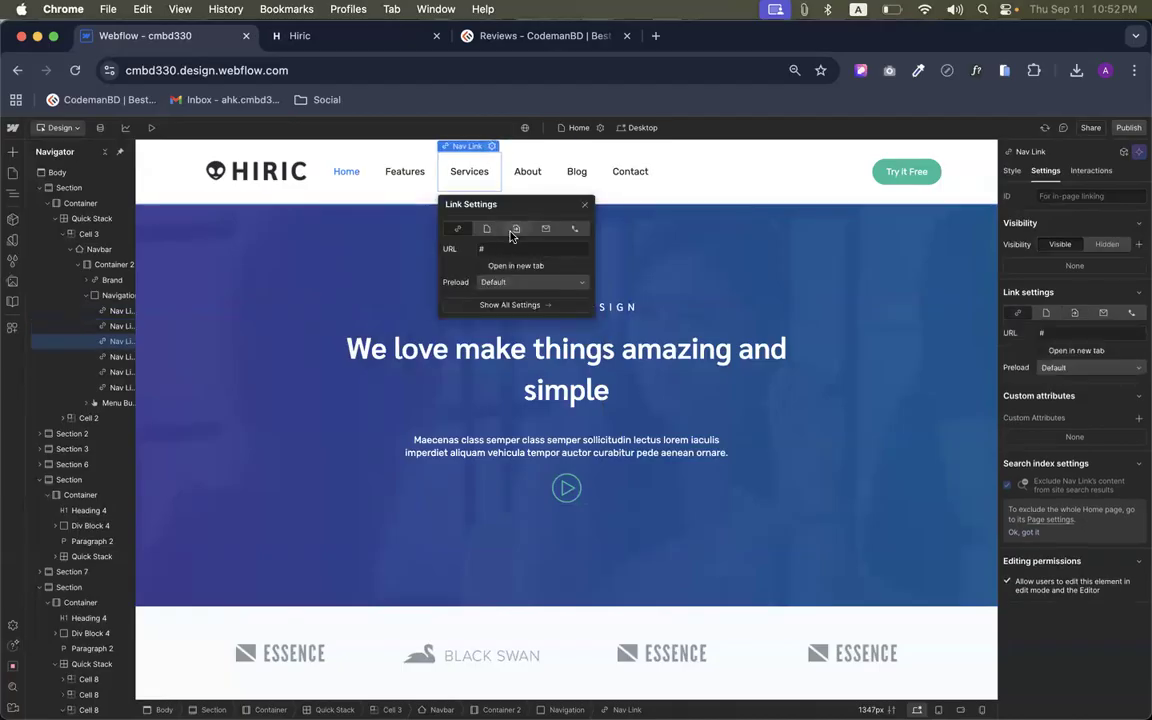
click(516, 228)
click(507, 250)
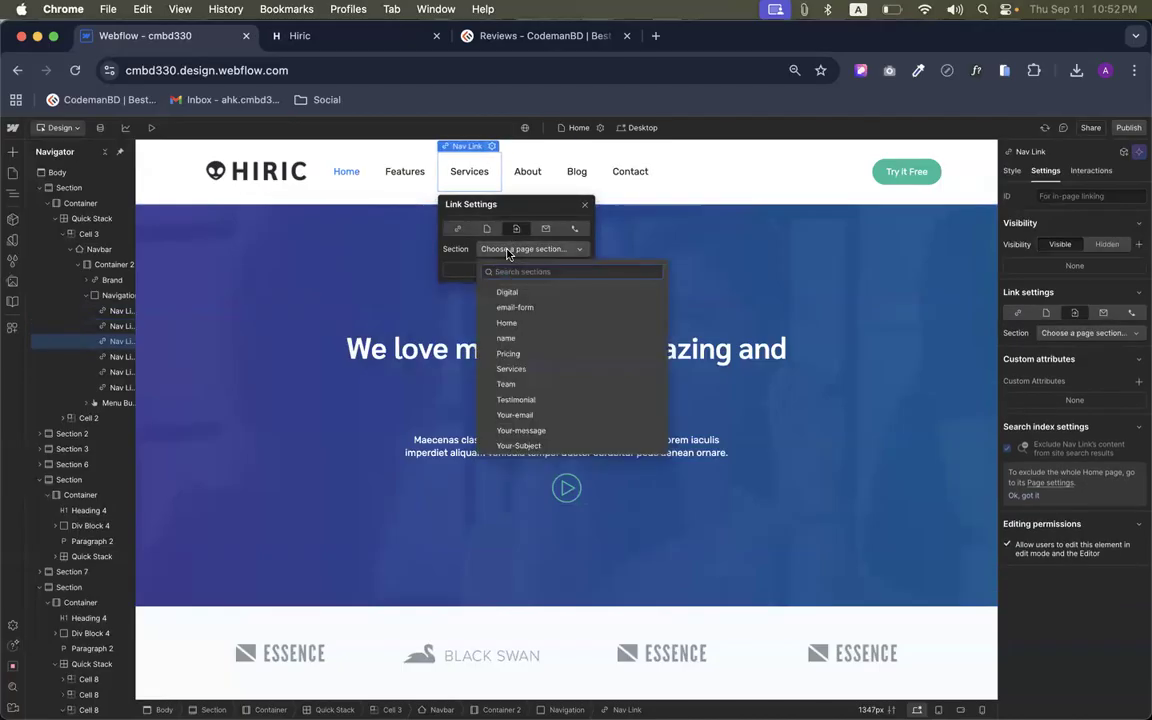
click(514, 370)
Change the About nav link's type to a page section link and list the available sections
click(528, 180)
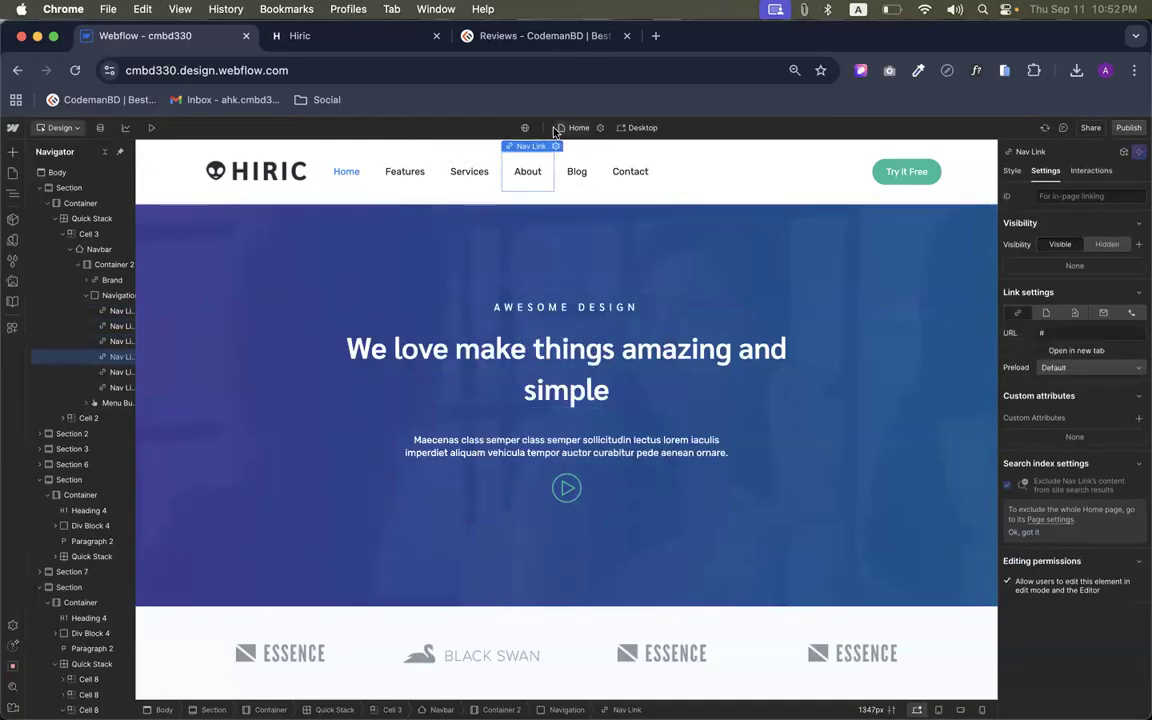
click(556, 146)
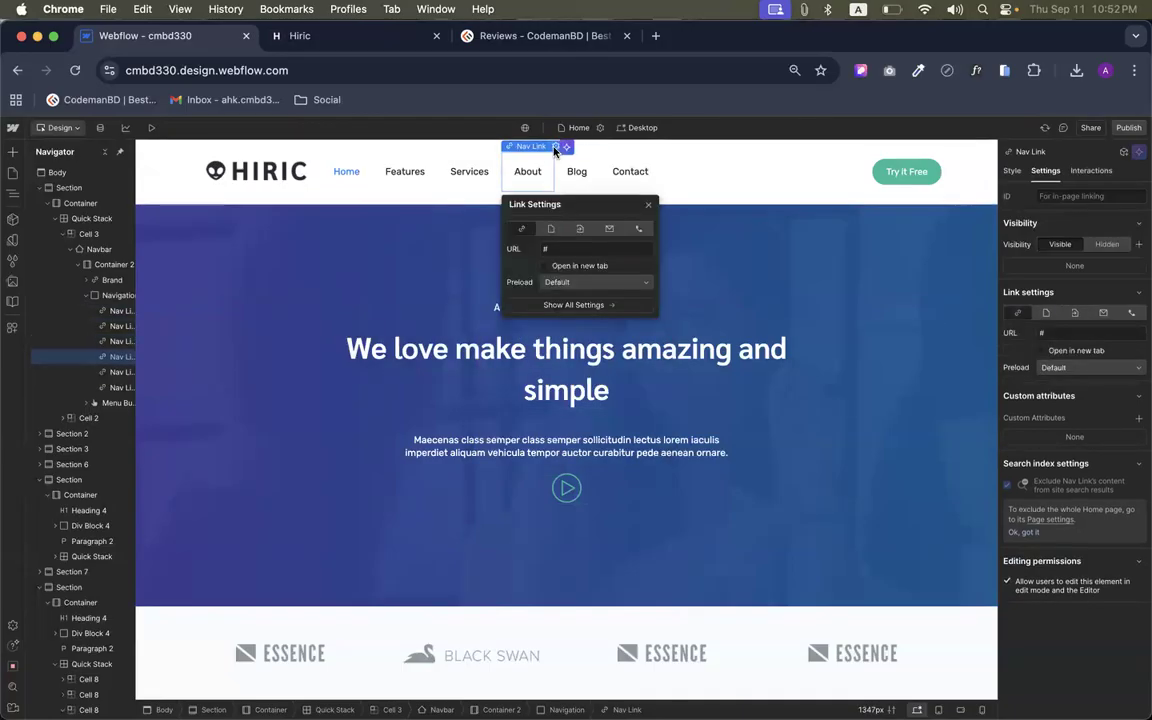
click(578, 229)
click(571, 250)
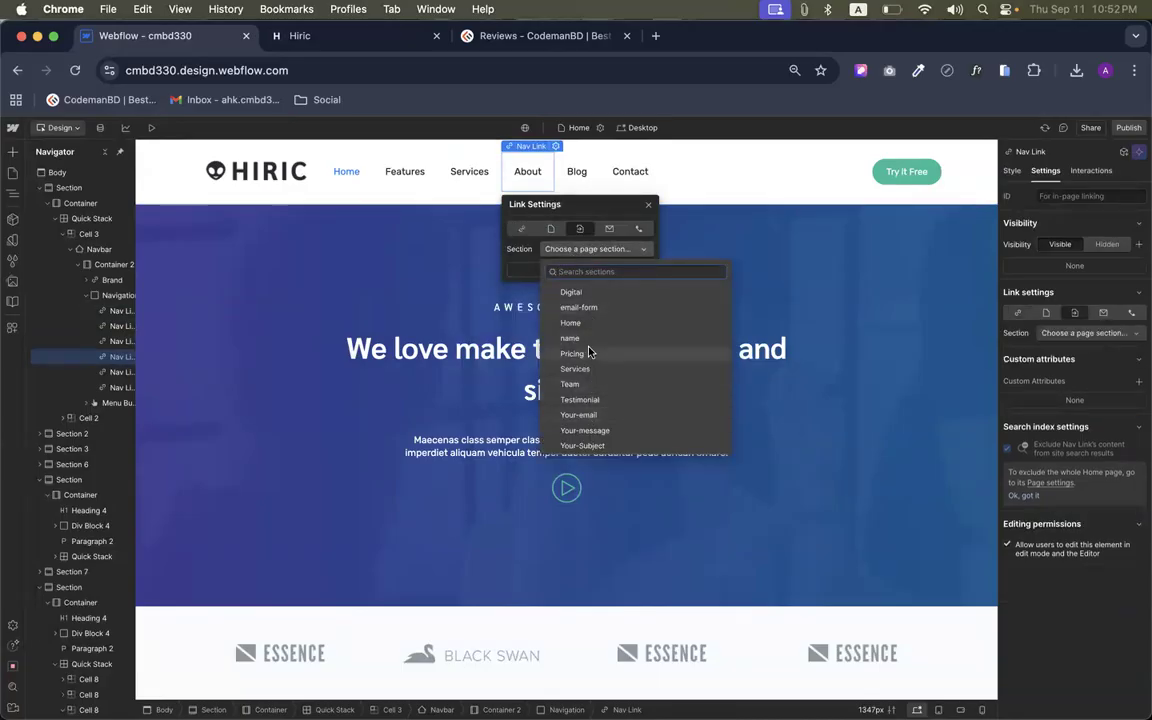
Rename the About nav link in the header to Pricing
click(525, 173)
double_click(528, 170)
text(Procimn)
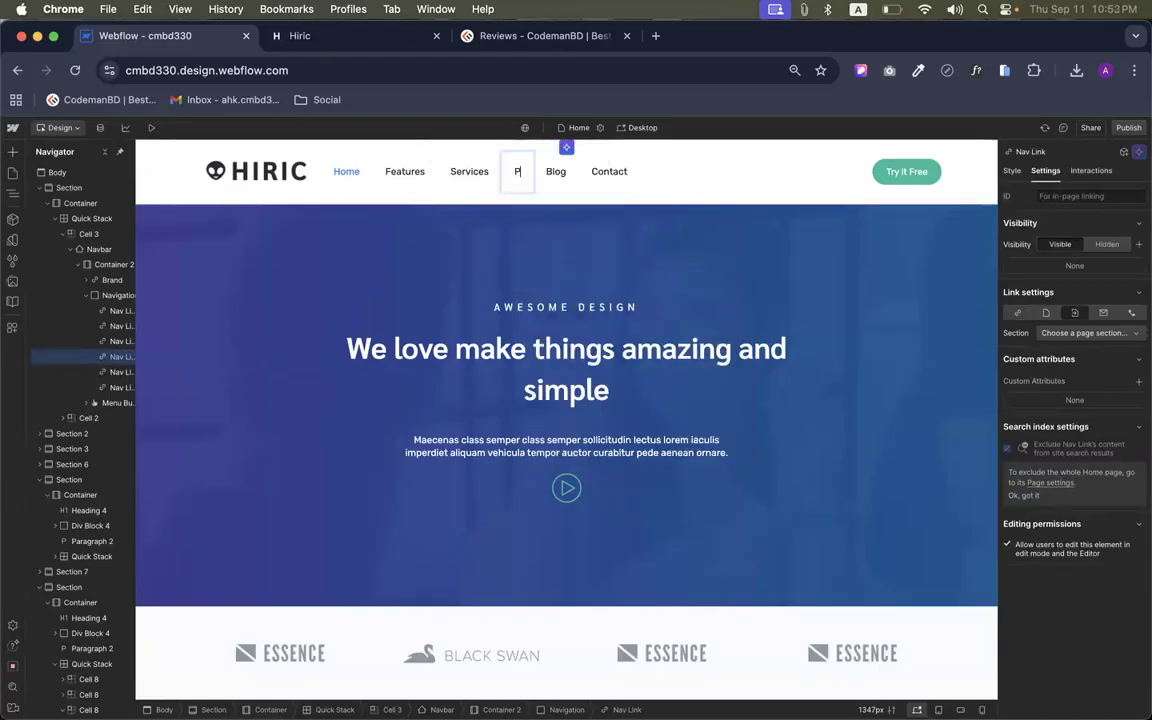
key(BackSpace)
key(BackSpace)
key(BackSpace)
key(BackSpace)
key(BackSpace)
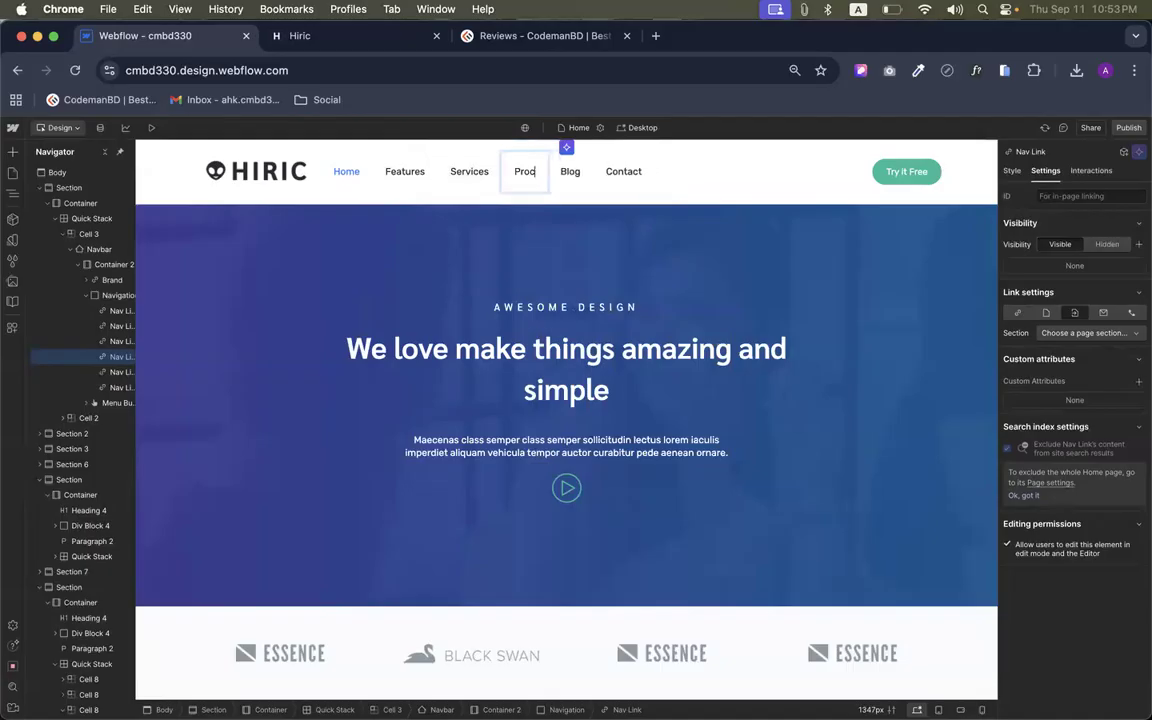
text(icing)
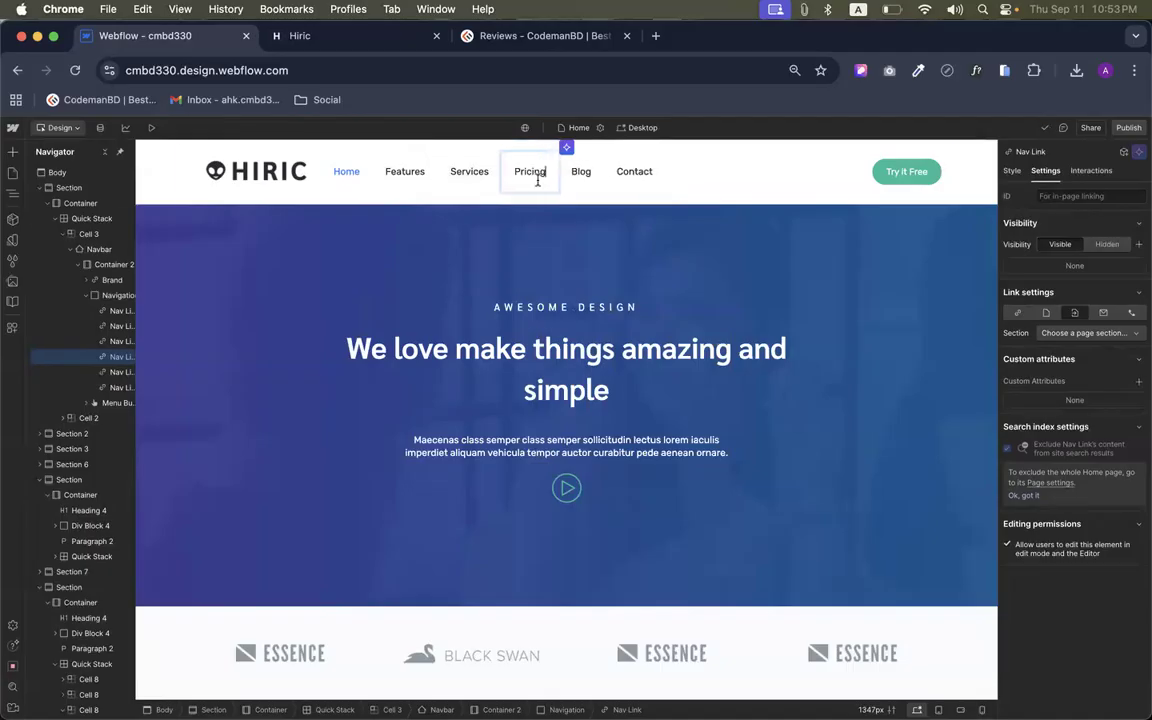
key(Escape)
Link the renamed Pricing nav link to the Pricing page section
click(555, 147)
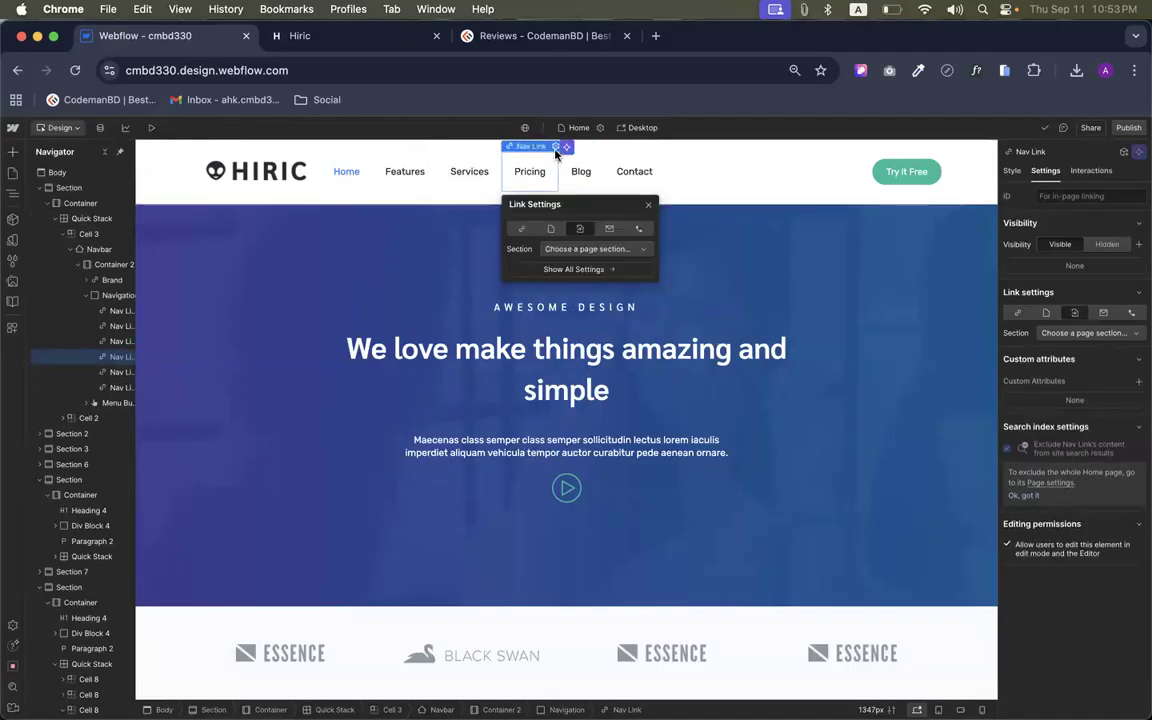
click(560, 249)
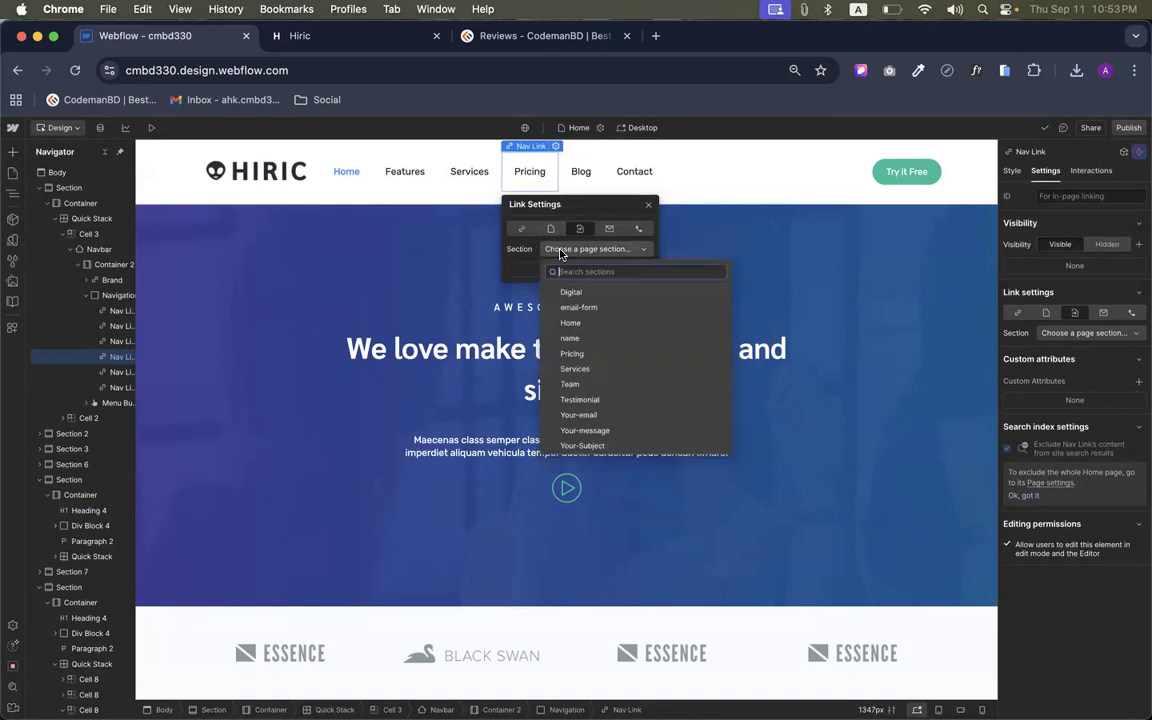
click(572, 353)
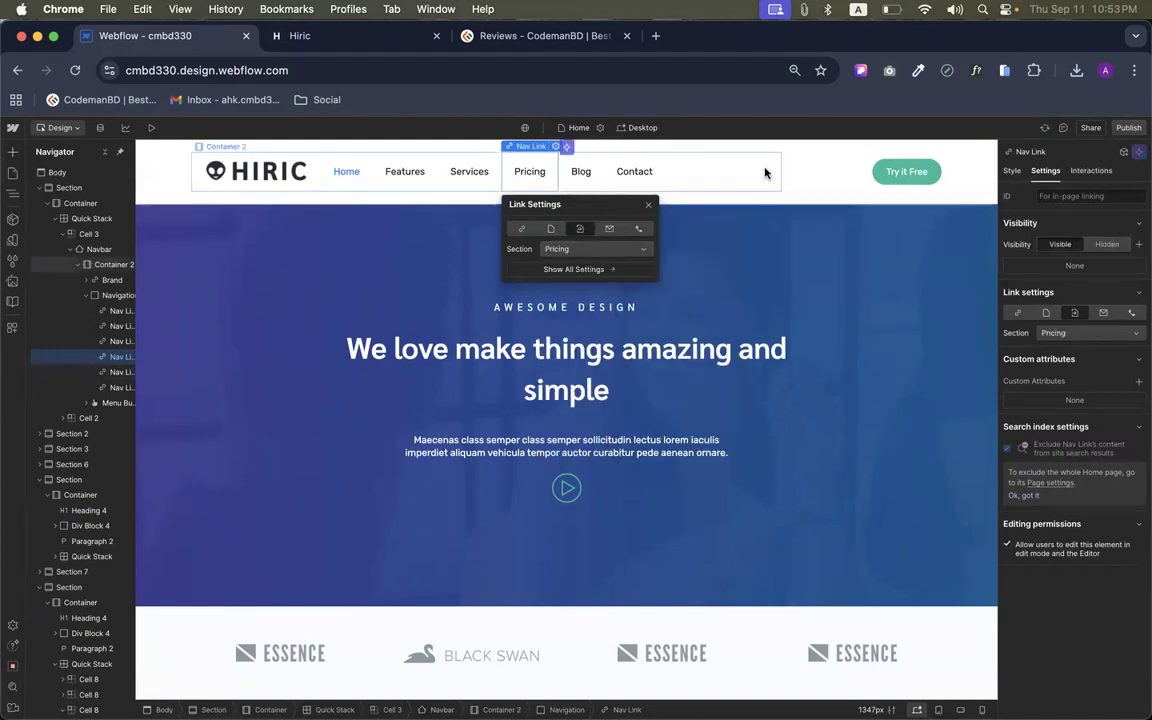
click(690, 160)
Publish the site to the cmbd330.webflow.io staging domain and open the published page
click(1128, 127)
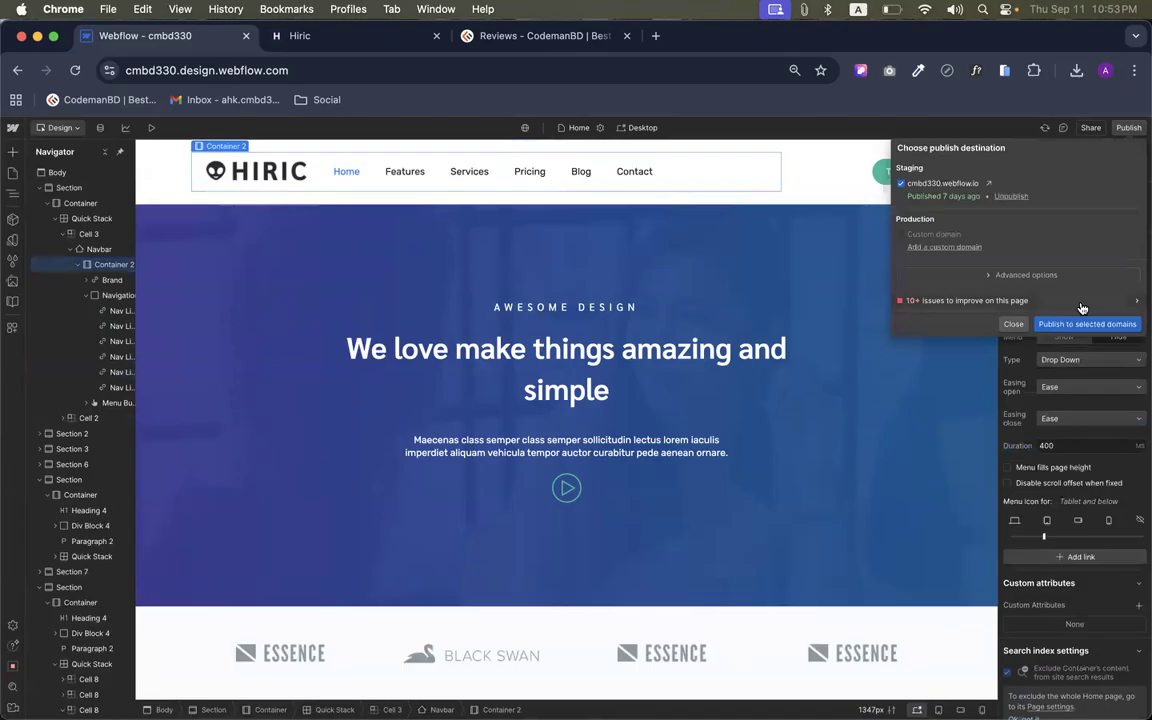
click(1055, 321)
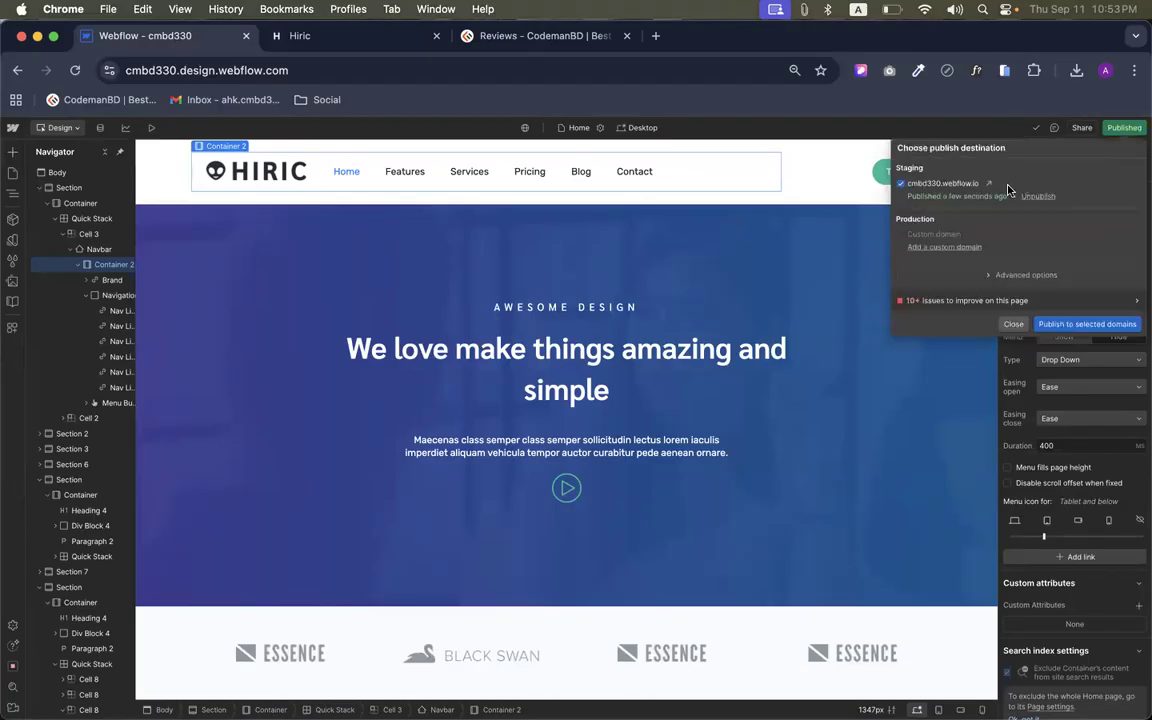
click(986, 185)
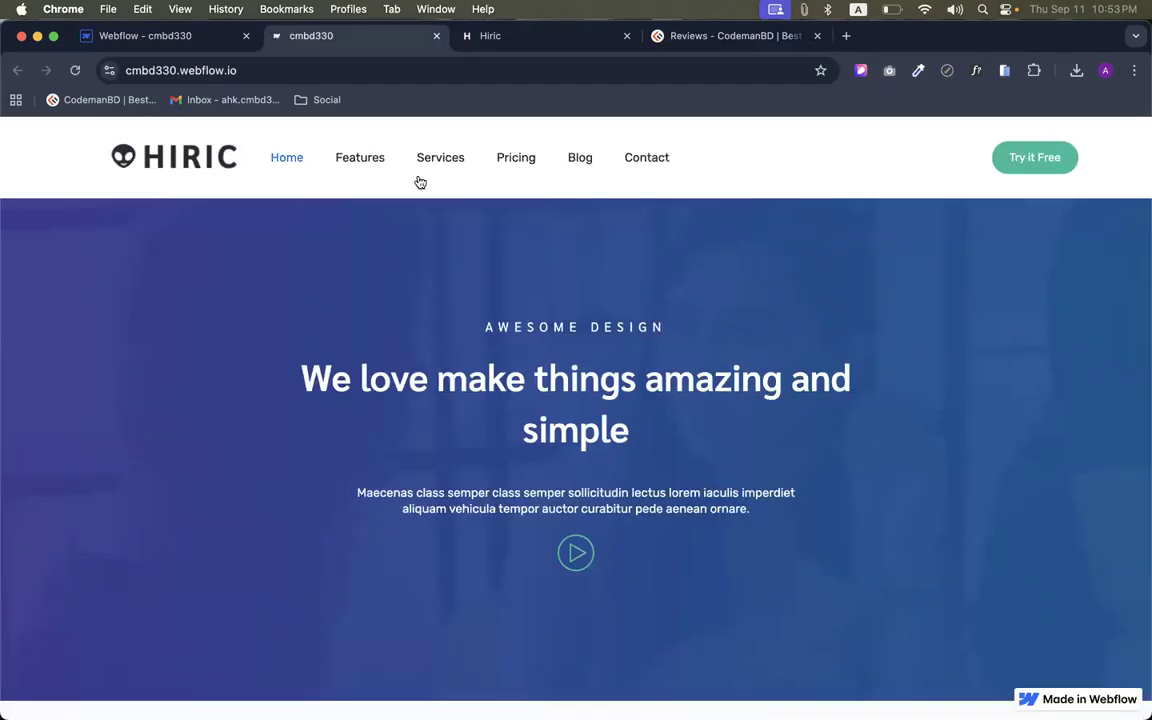
Test the Features and Services nav links on the published page and check the header while scrolling
click(360, 158)
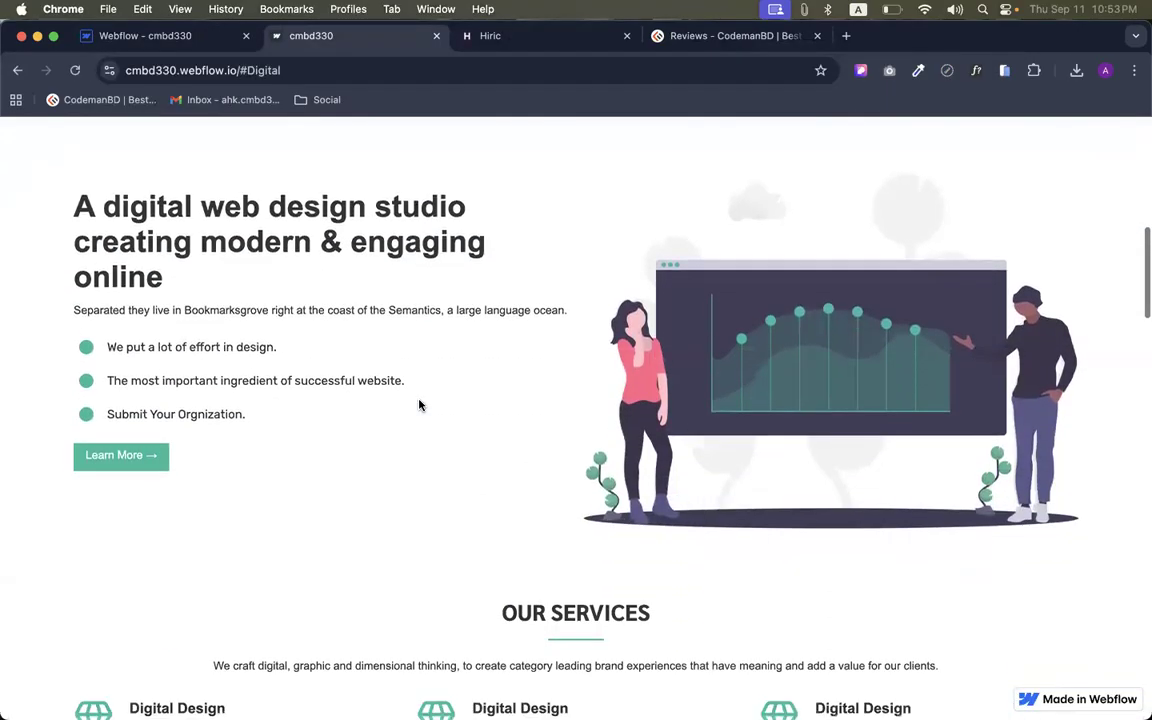
scroll(419, 404, up, 8)
click(445, 162)
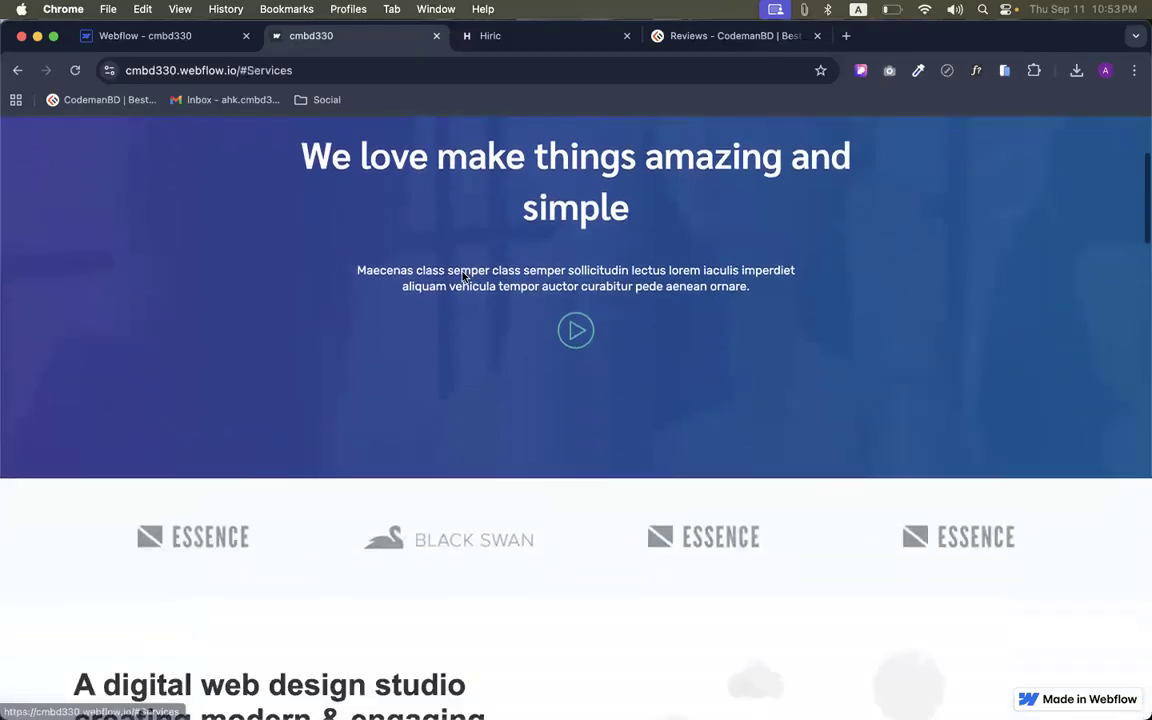
scroll(560, 231, up, 10)
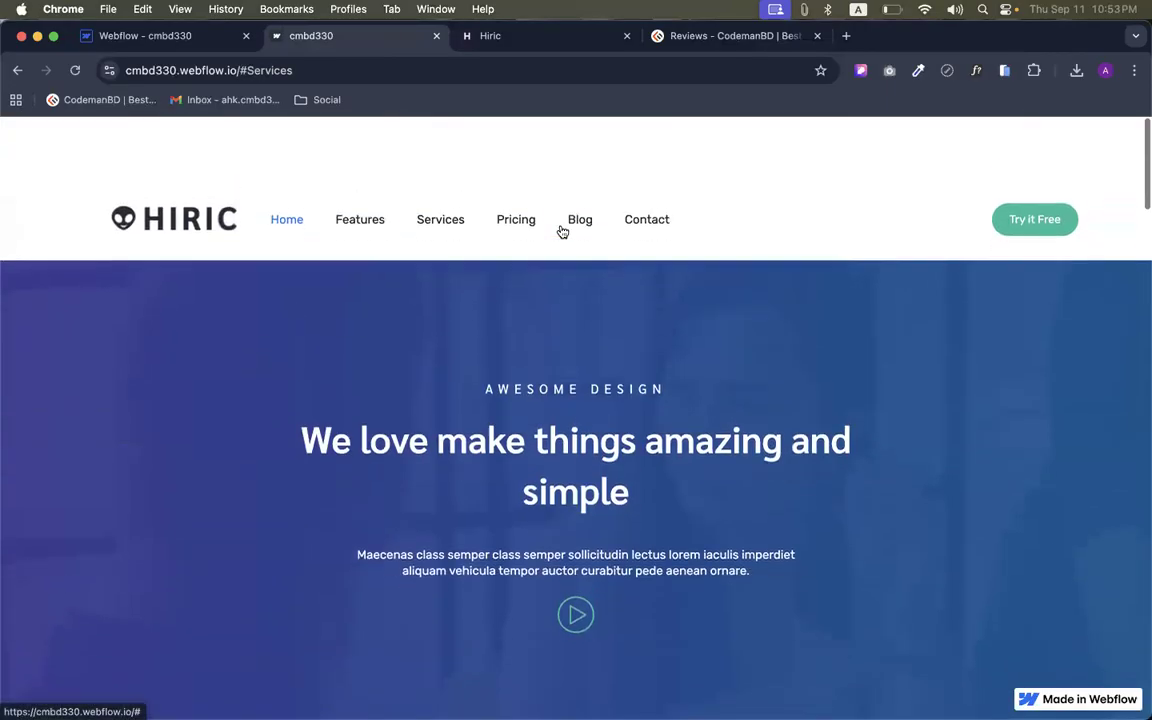
scroll(612, 221, down, 2)
scroll(614, 221, up, 3)
Return to the Webflow designer and set the header section's position to Sticky
click(178, 42)
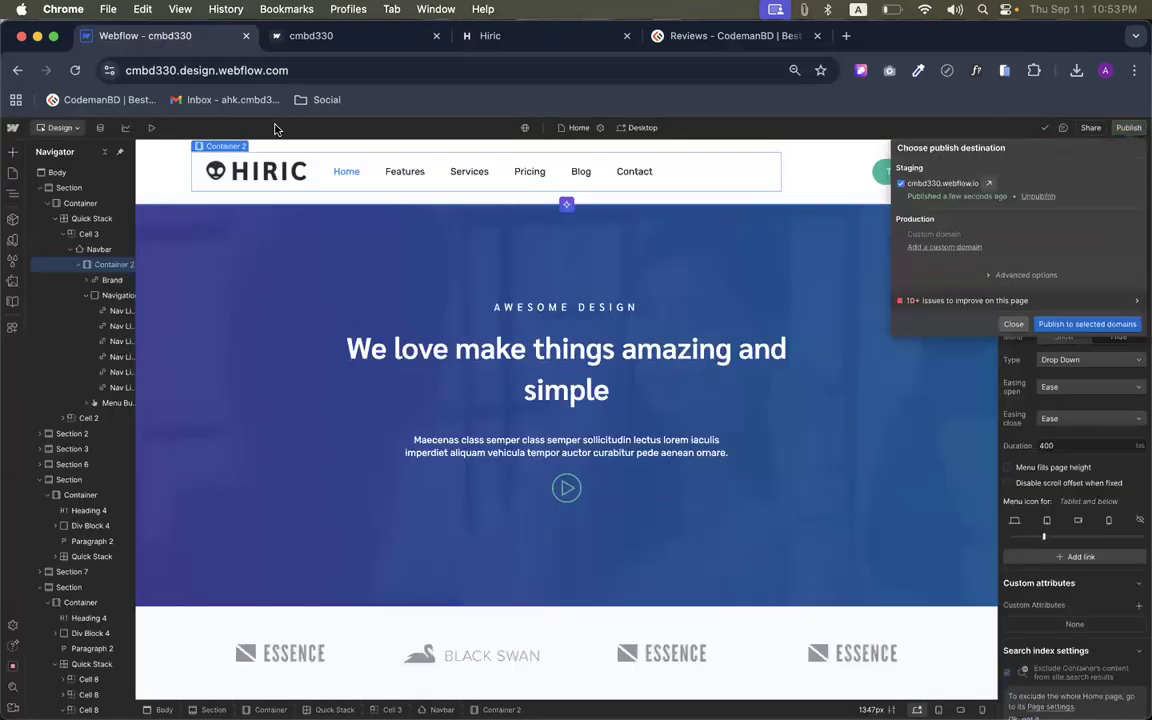
click(153, 188)
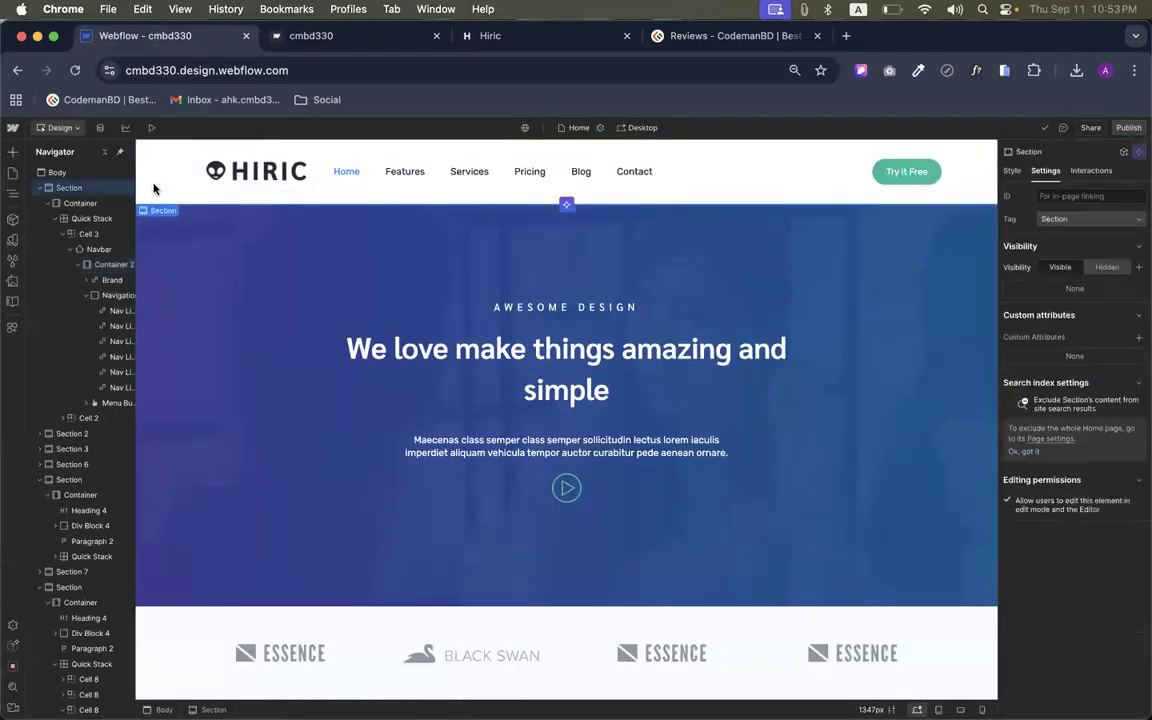
click(1012, 171)
scroll(1055, 405, down, 10)
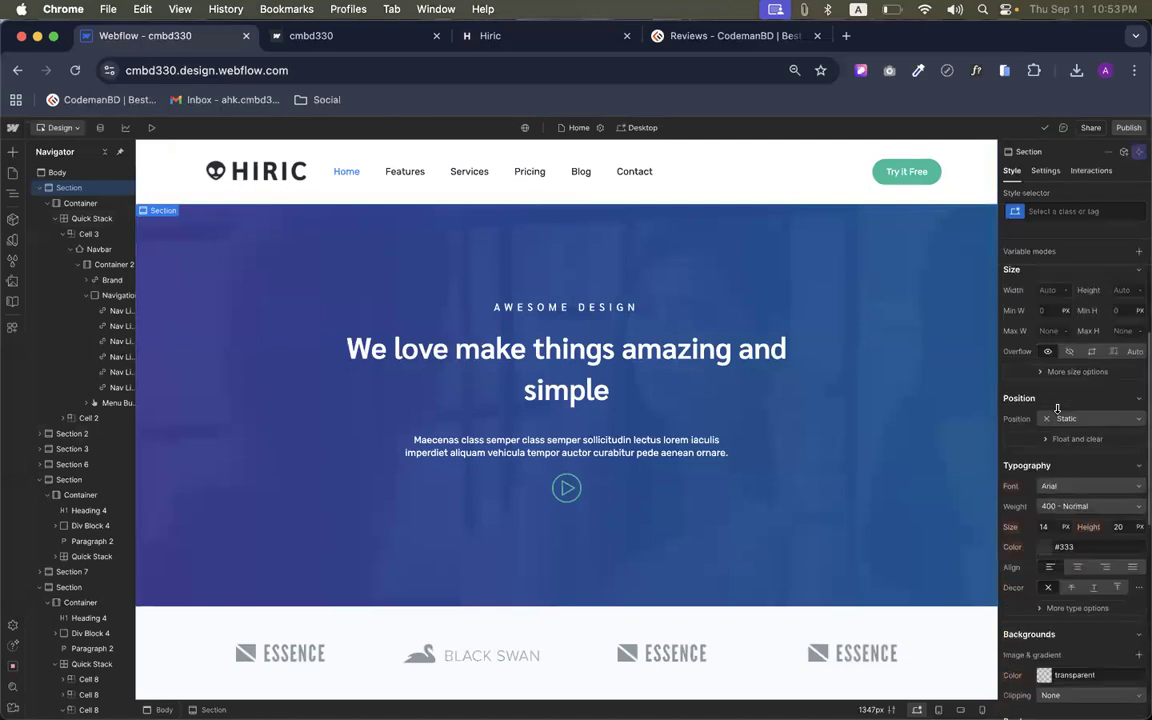
scroll(1040, 402, up, 2)
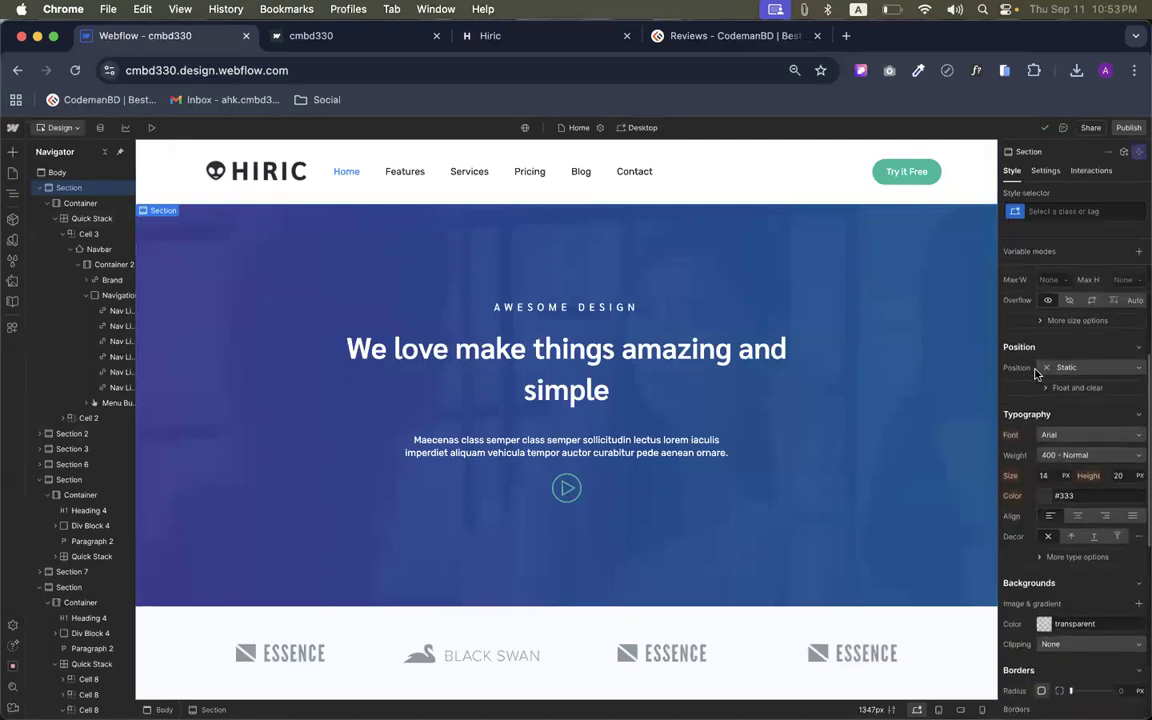
click(1068, 368)
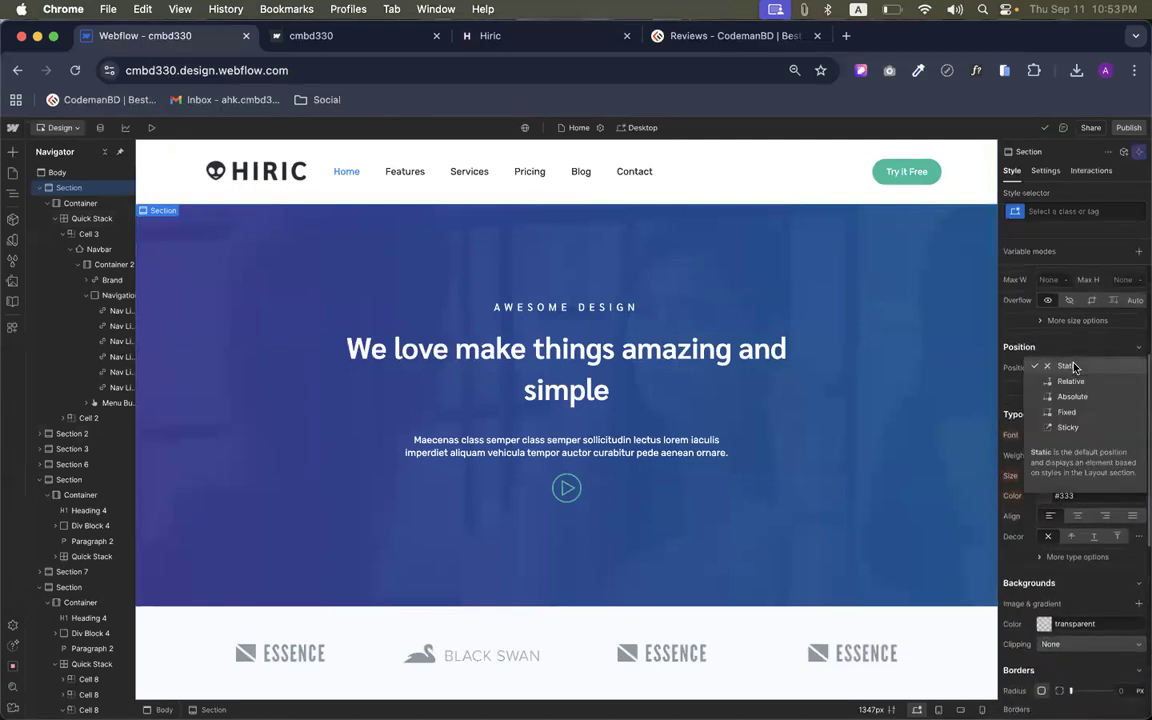
click(1068, 429)
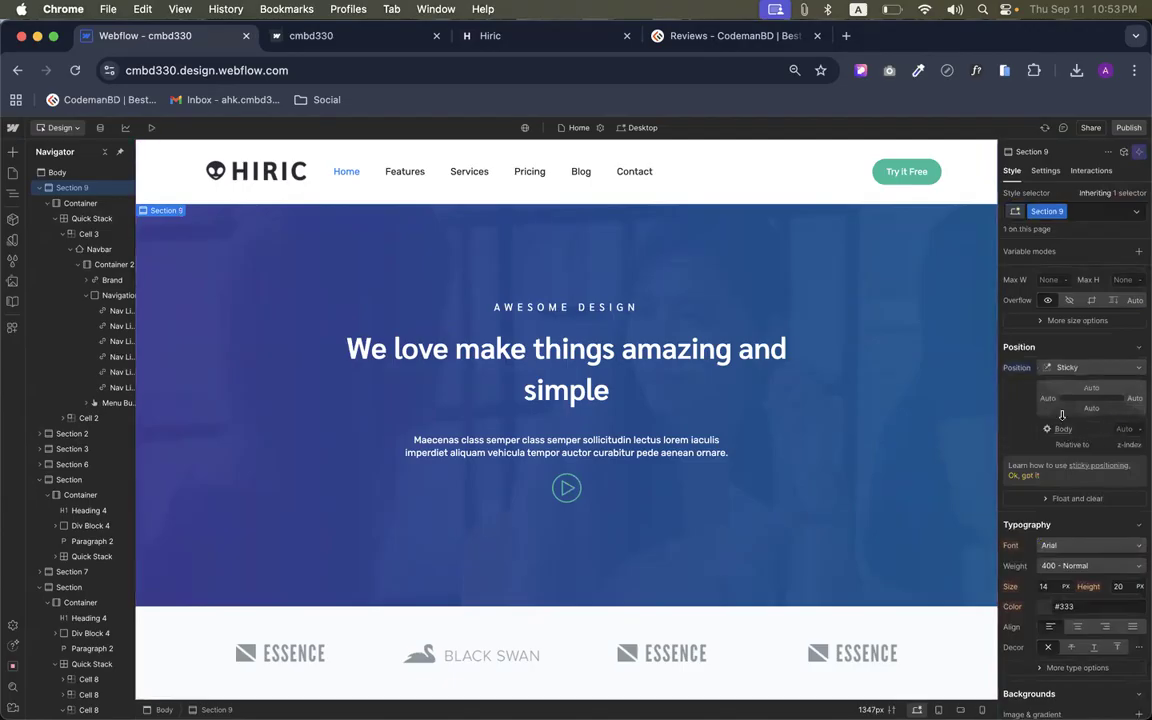
Check the sticky header while scrolling the canvas and set its top offset to 0 px
scroll(802, 437, down, 10)
scroll(802, 437, up, 10)
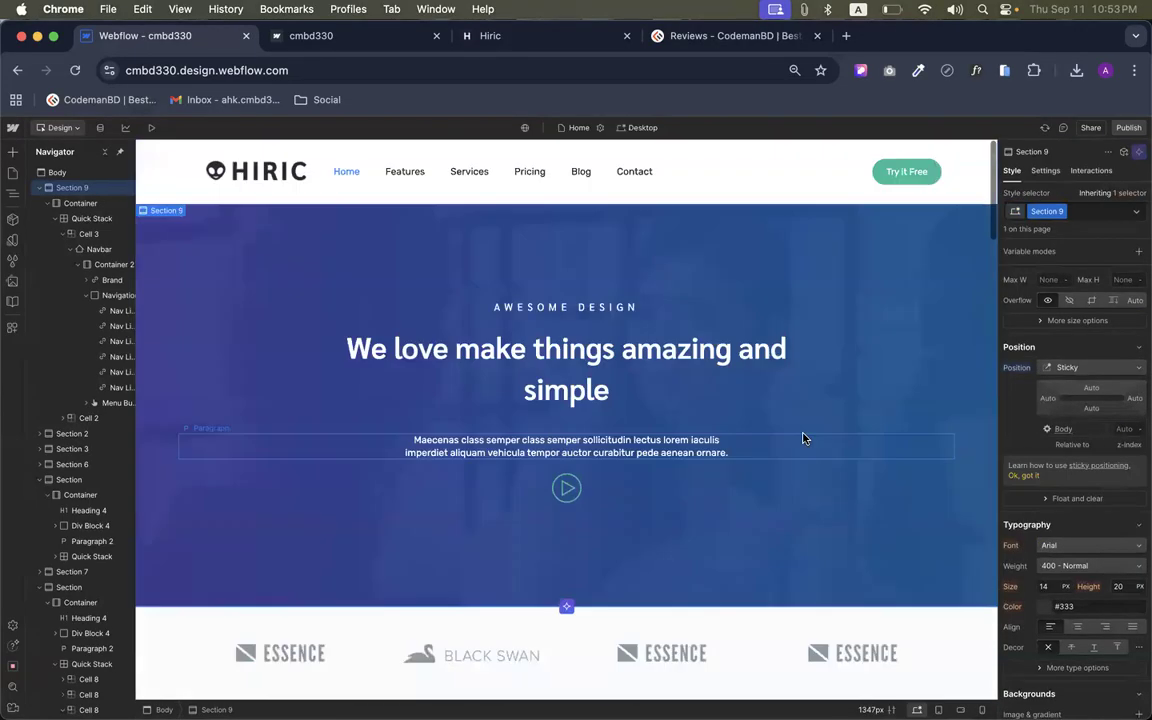
click(1096, 389)
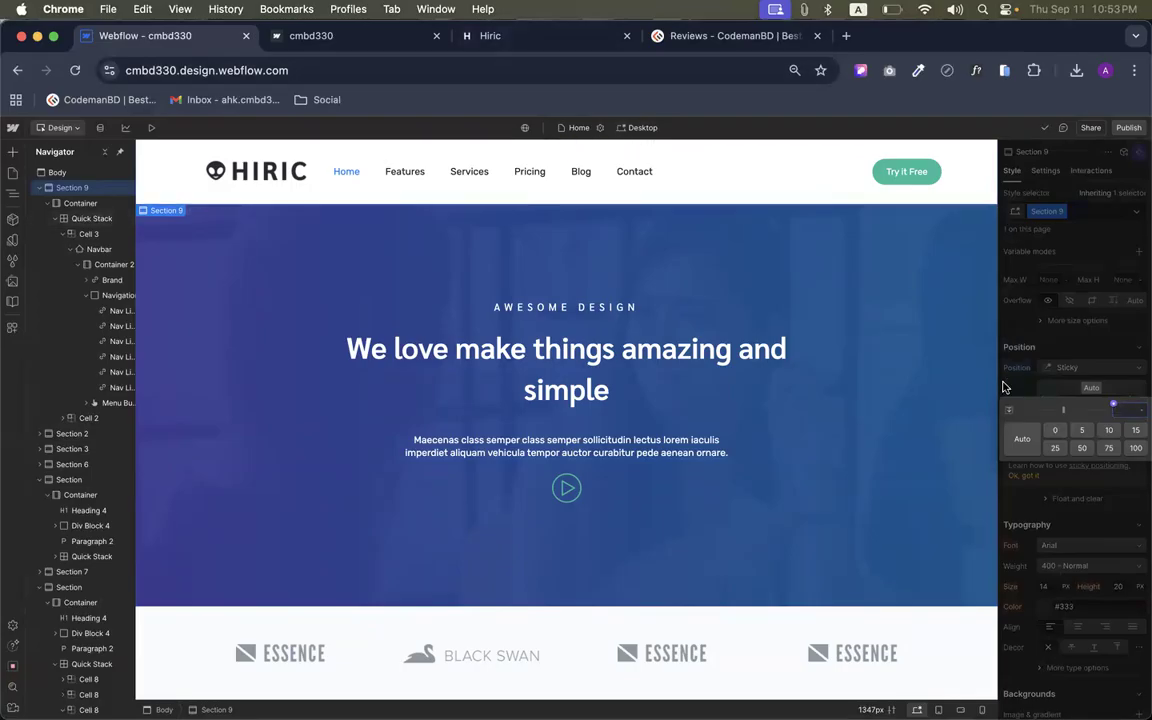
click(1057, 434)
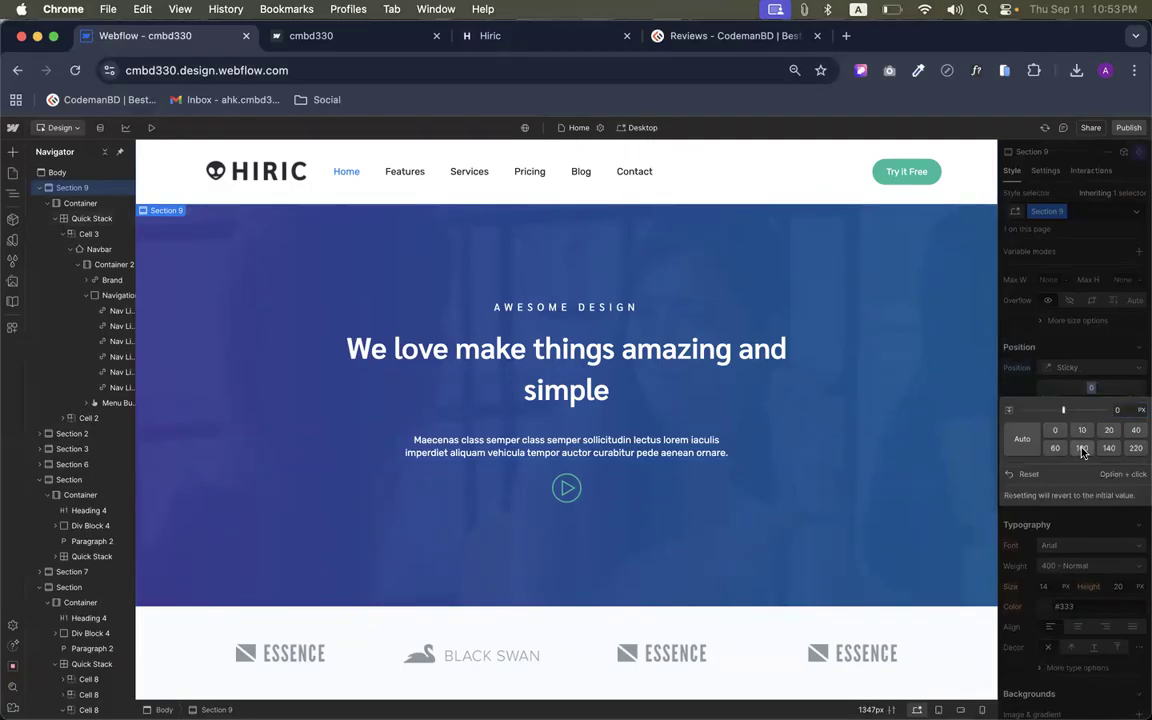
Try a 100 px top offset on the sticky header section and restore it to 0 px
click(1082, 448)
scroll(779, 388, down, 5)
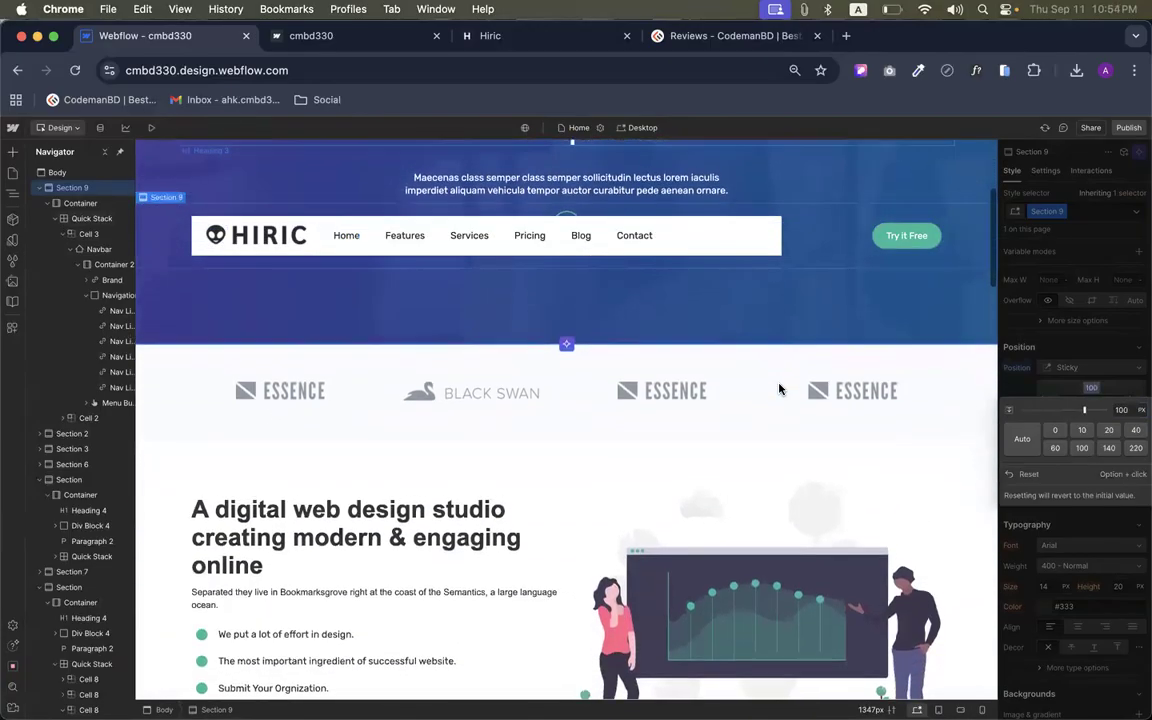
scroll(779, 388, up, 4)
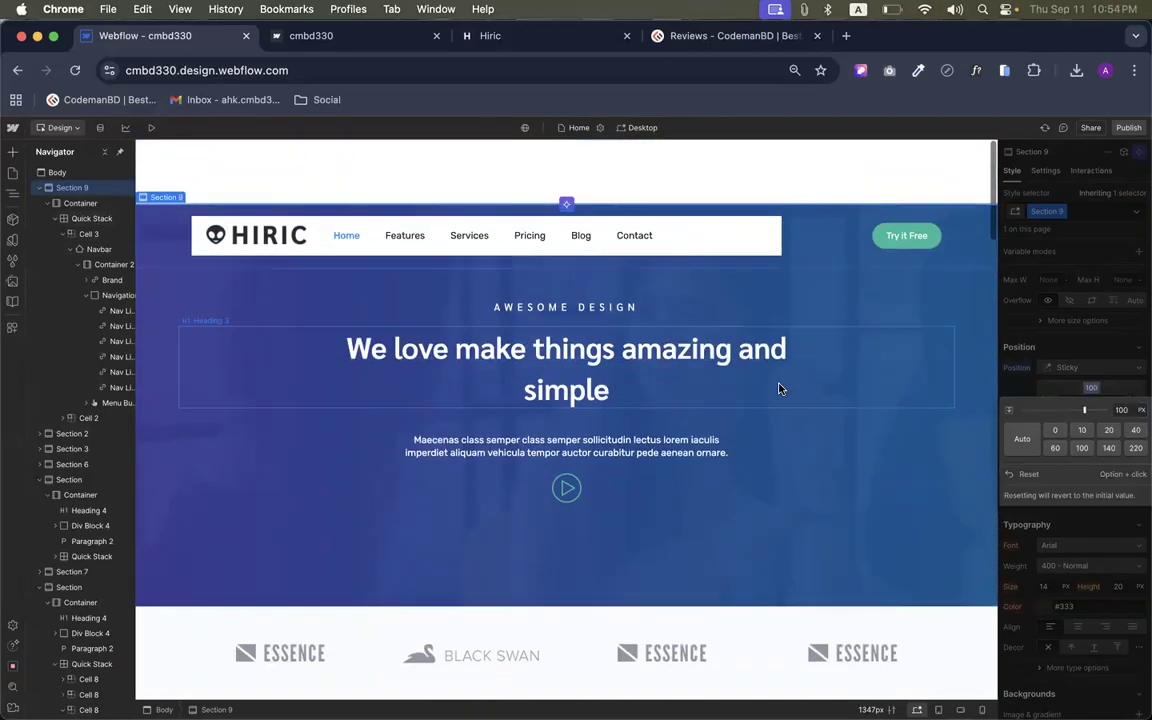
click(1058, 431)
click(1120, 320)
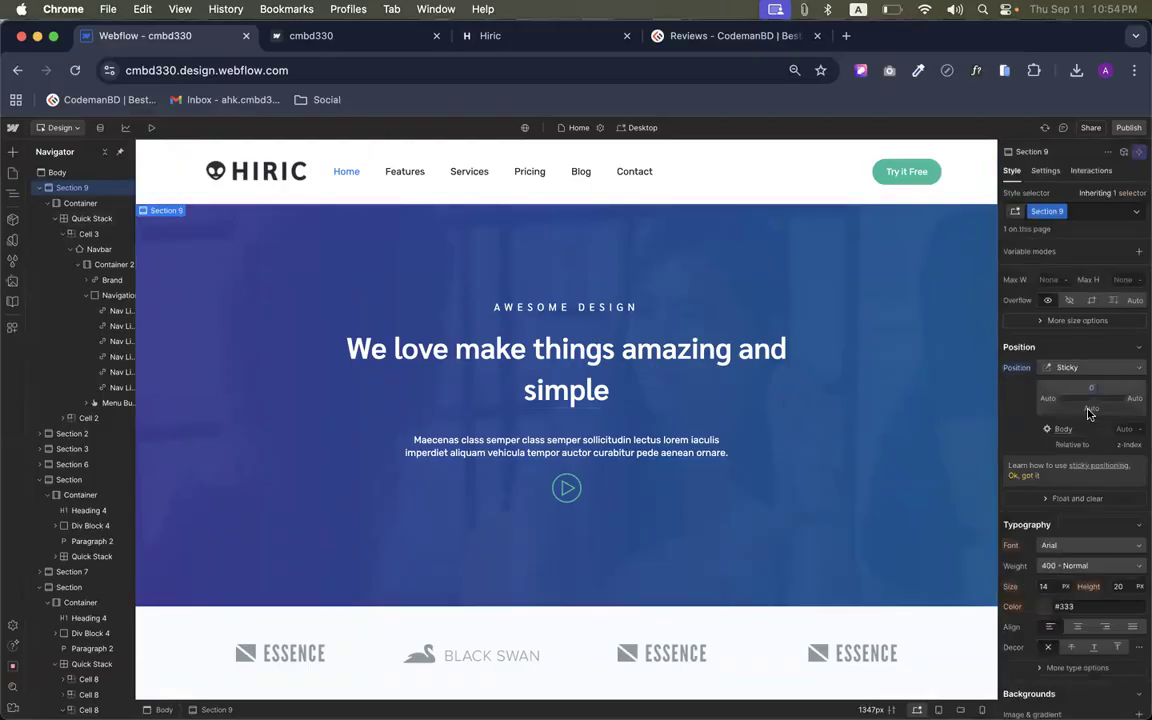
Examine how the sticky header overlaps the hero and following sections while scrolling the canvas
scroll(707, 355, down, 5)
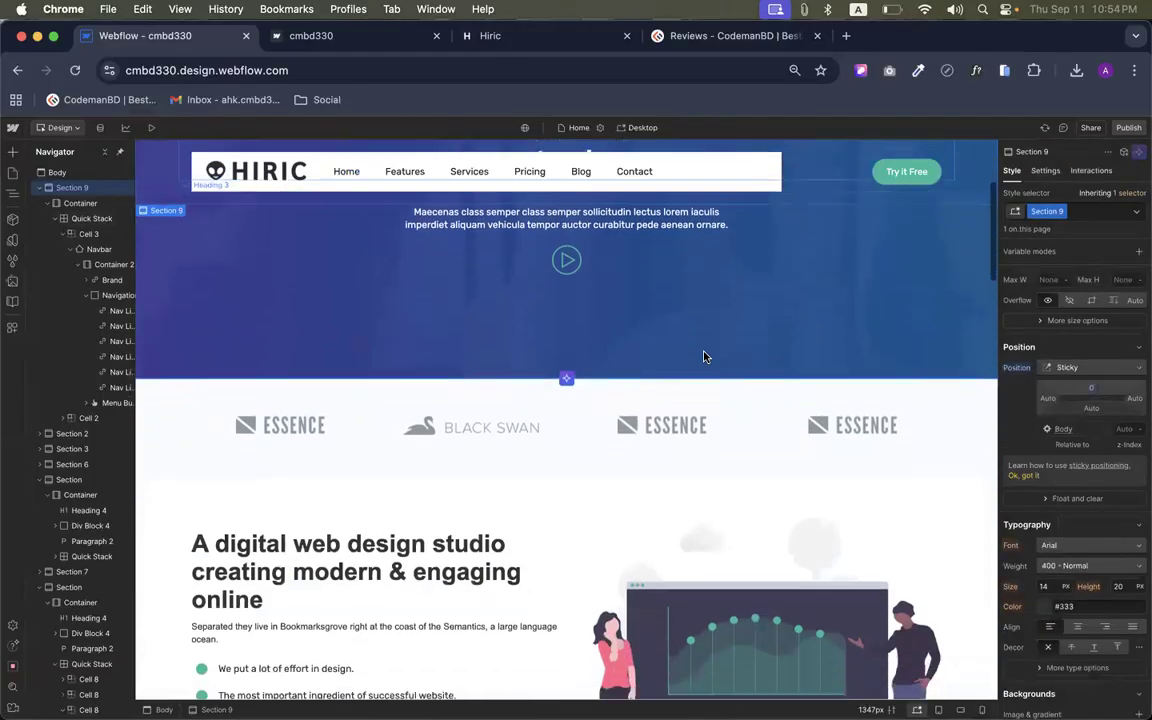
scroll(704, 357, down, 6)
scroll(704, 357, up, 10)
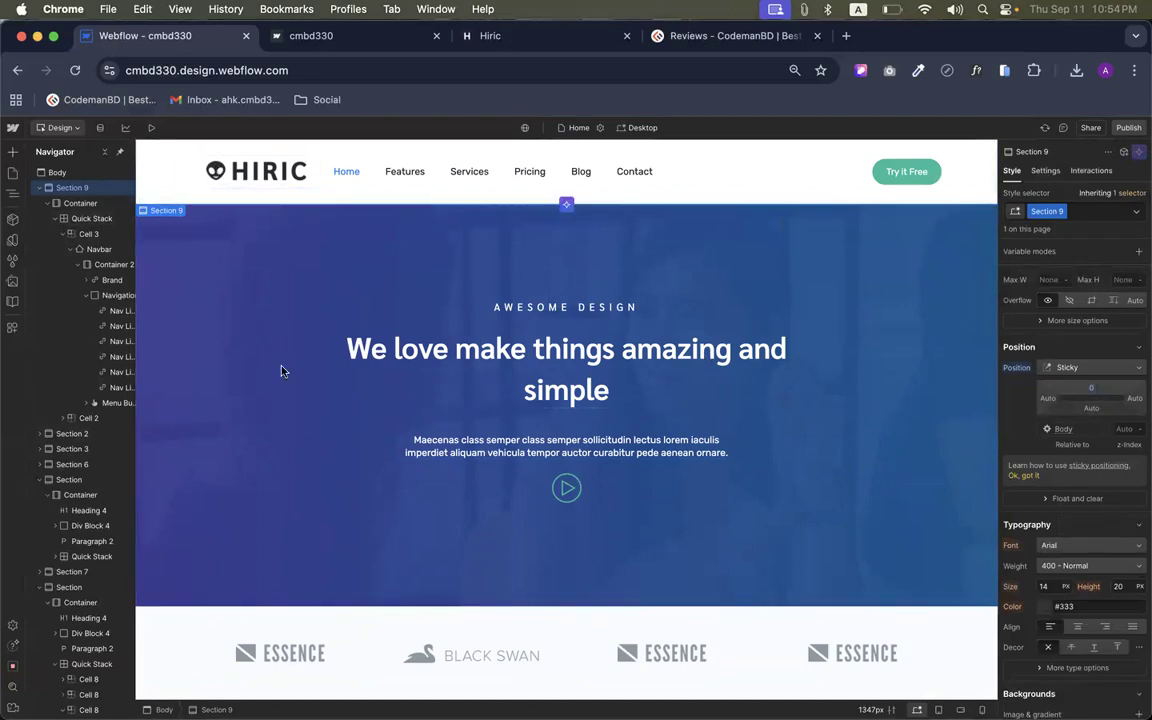
scroll(282, 371, down, 1)
scroll(288, 378, up, 1)
scroll(208, 386, down, 1)
scroll(208, 386, up, 1)
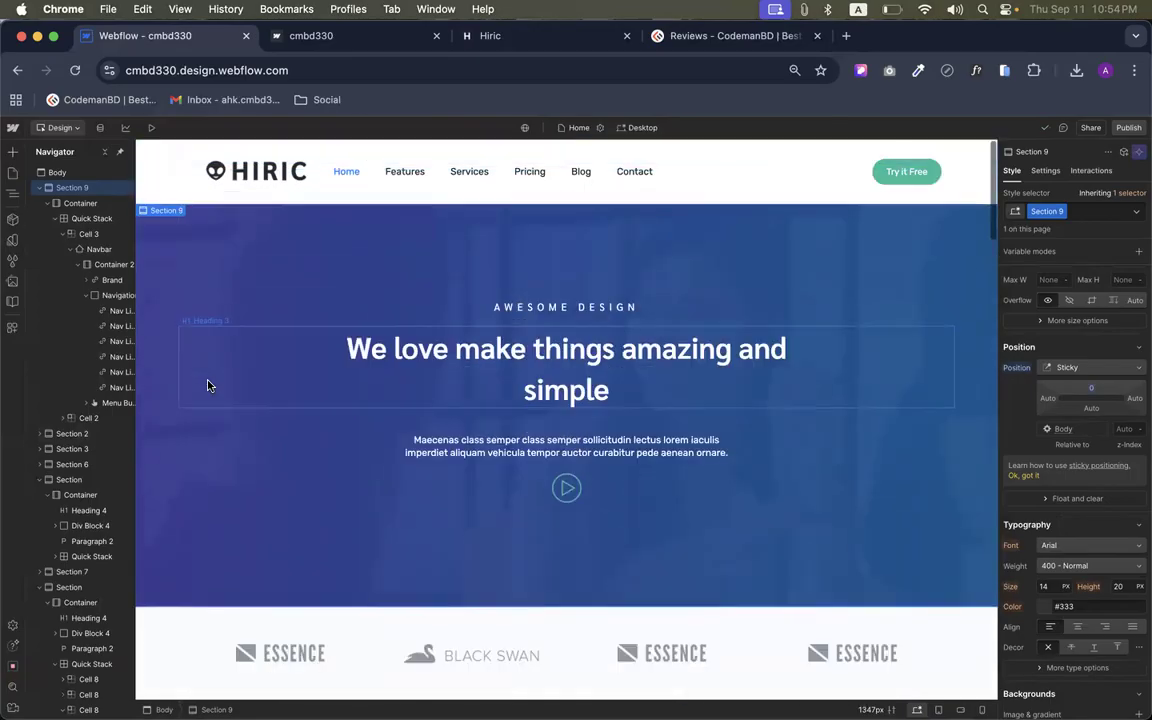
Set the header section's background color to white
scroll(1057, 541, down, 3)
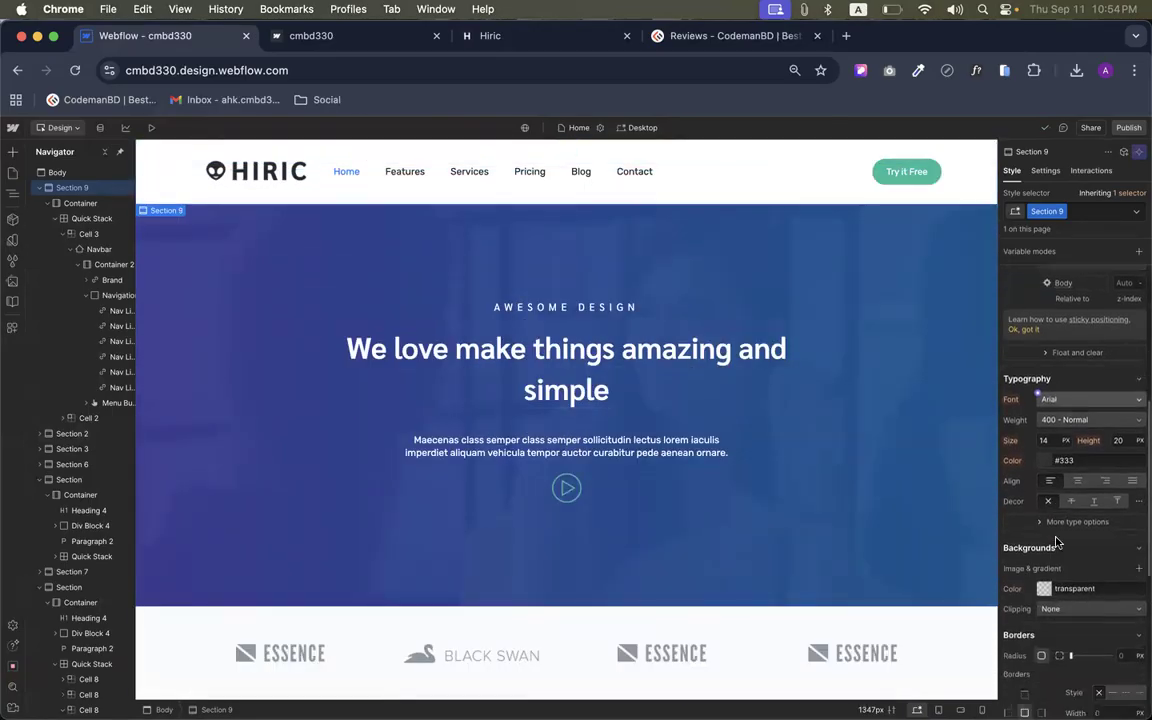
scroll(1057, 541, down, 3)
click(1044, 455)
drag(1038, 420, 946, 339)
click(738, 298)
Check the white sticky header against the services and team sections while scrolling through the canvas
scroll(678, 294, down, 3)
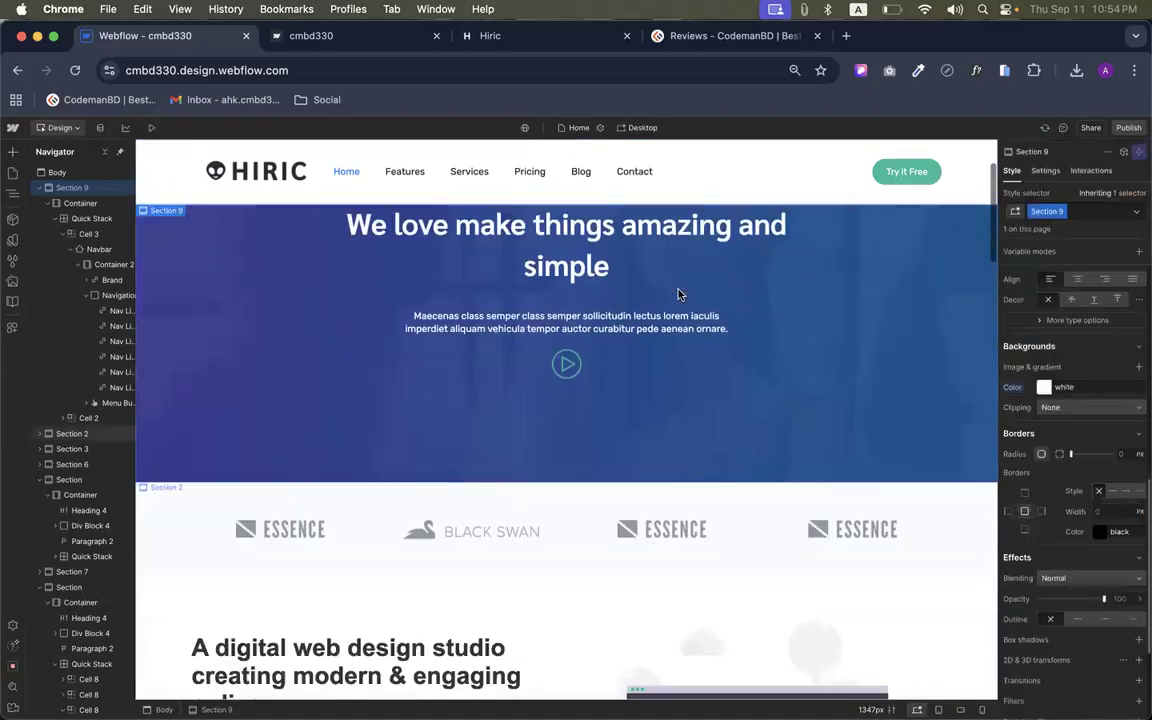
scroll(678, 294, down, 20)
scroll(678, 294, up, 10)
scroll(678, 294, down, 2)
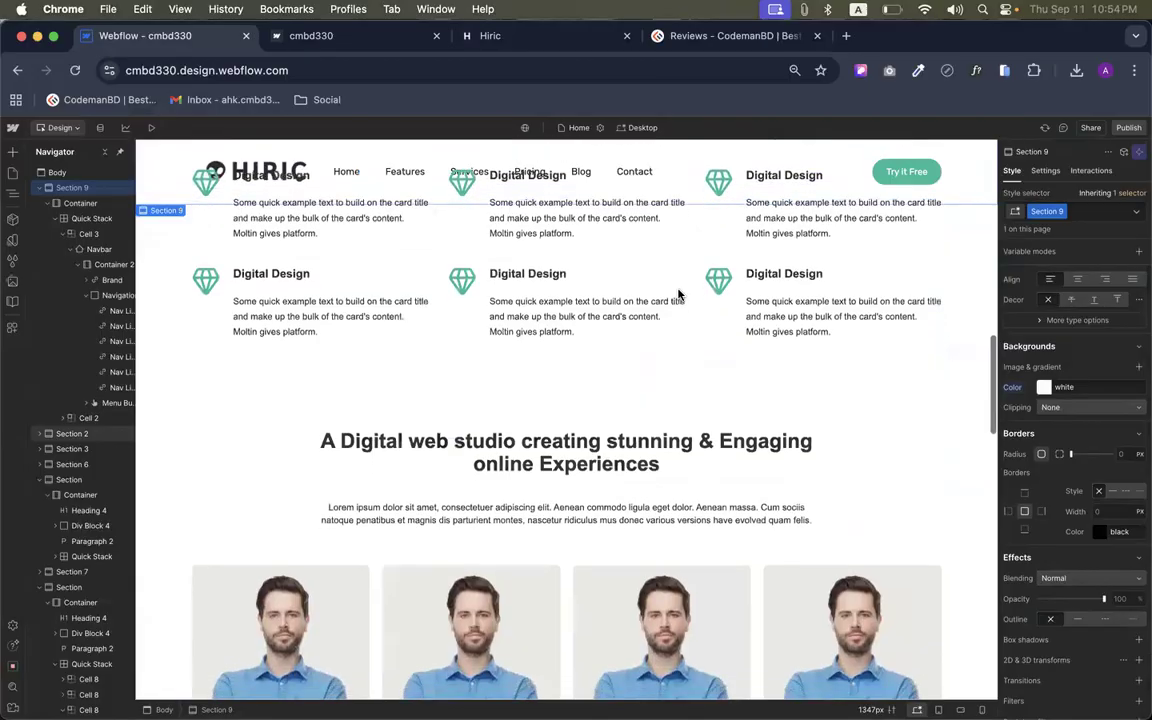
scroll(678, 294, down, 2)
scroll(678, 294, up, 1)
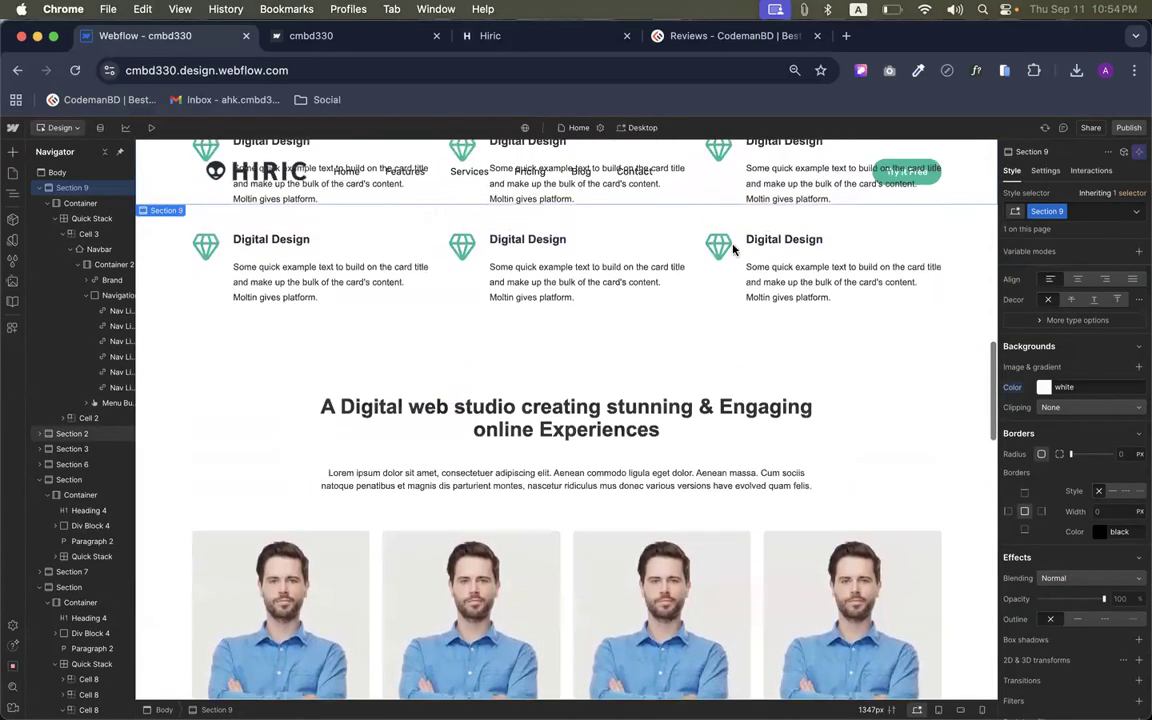
scroll(761, 296, up, 7)
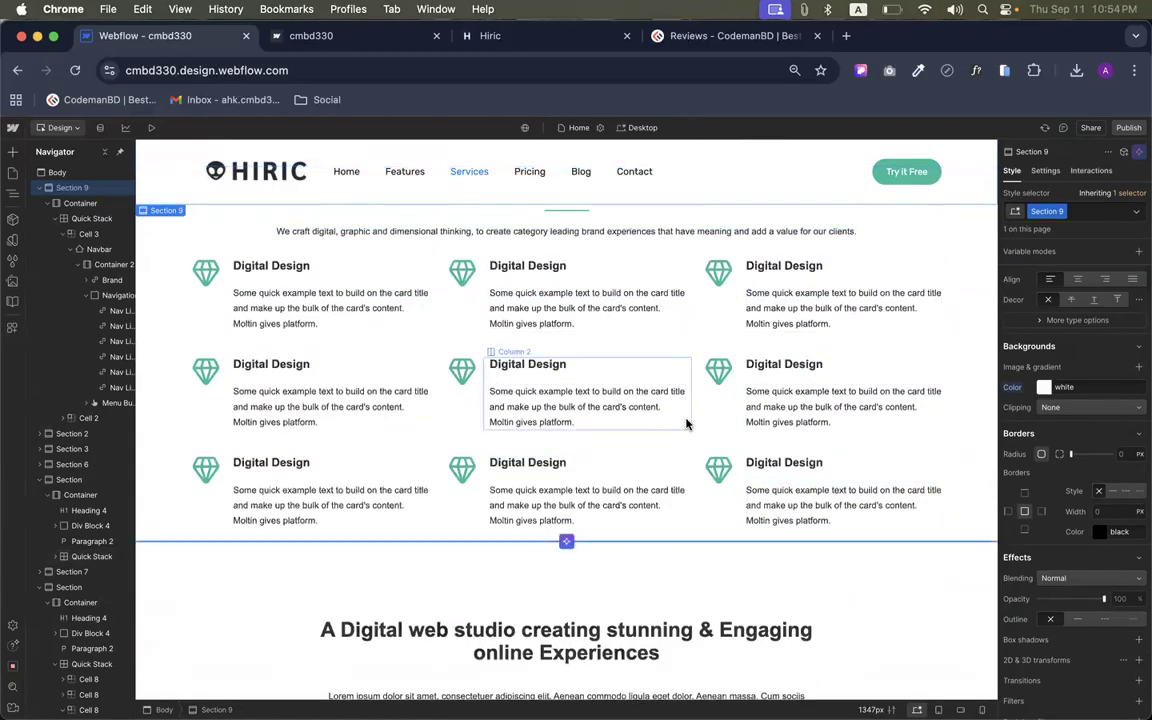
scroll(686, 424, down, 7)
scroll(686, 424, up, 3)
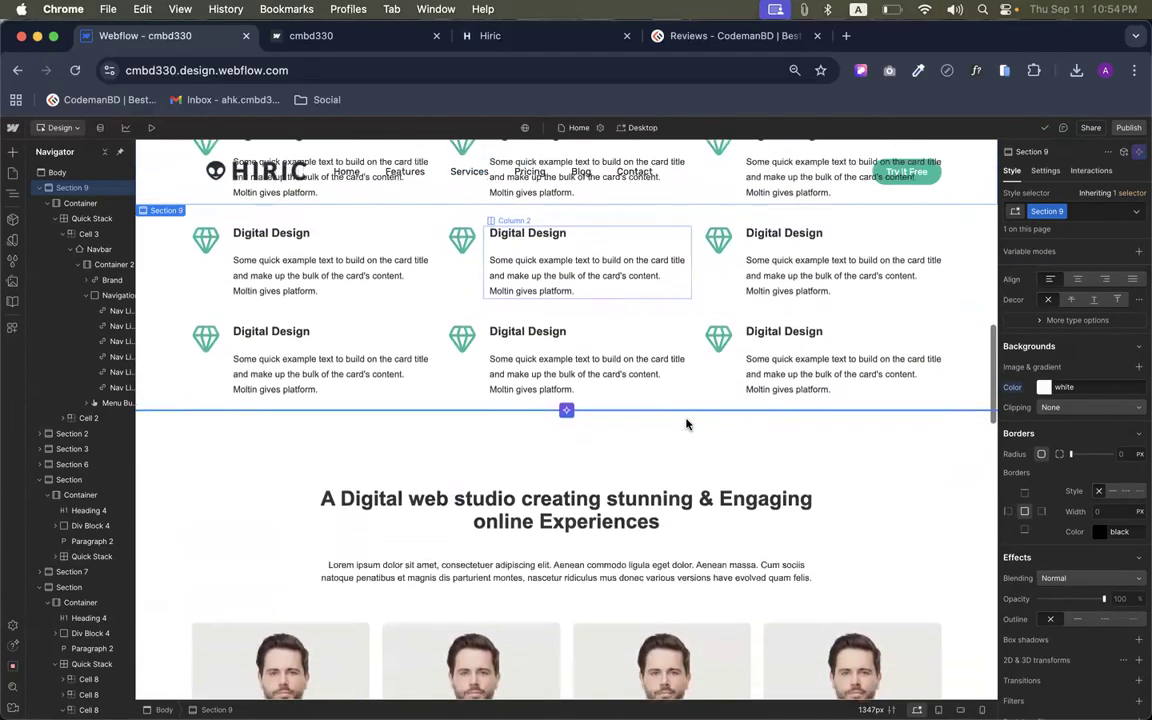
Publish the site to the cmbd330.webflow.io staging domain and reload the published page
click(1128, 127)
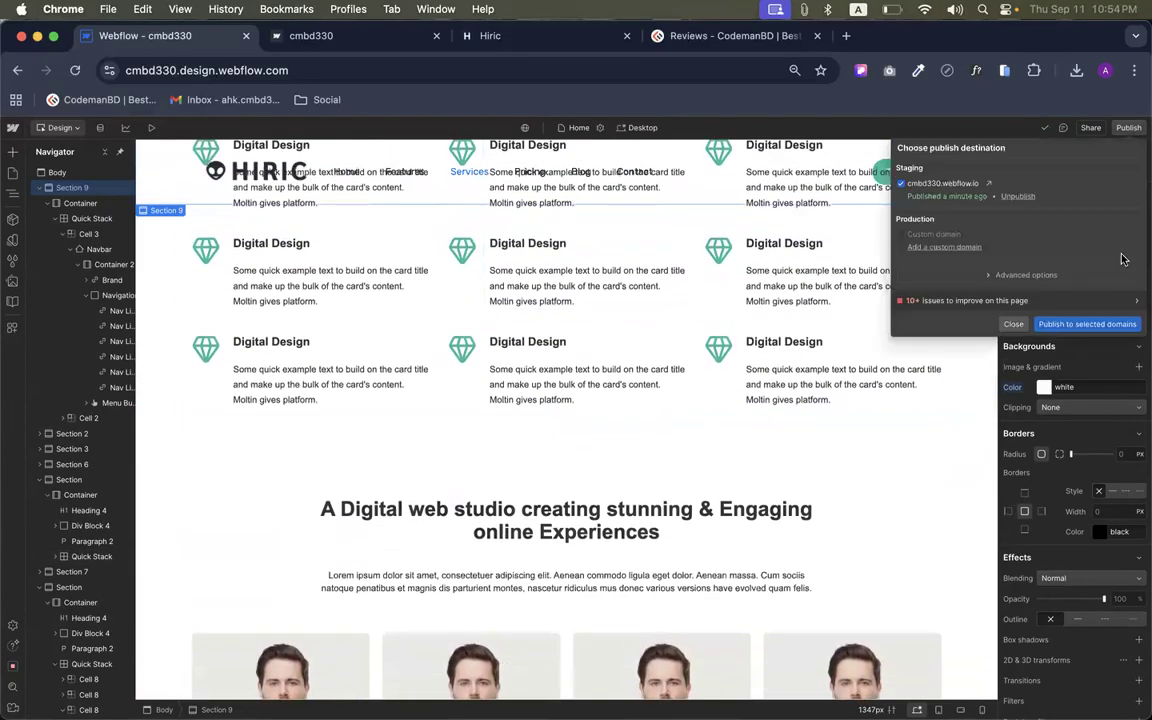
click(1072, 326)
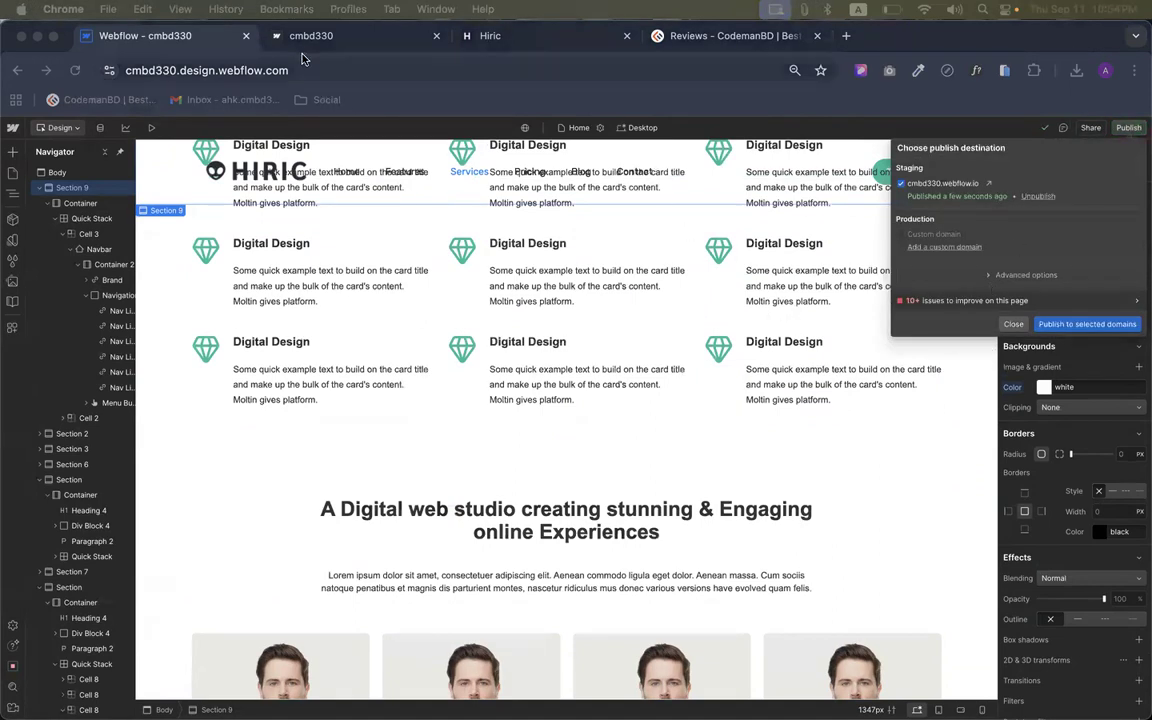
click(271, 41)
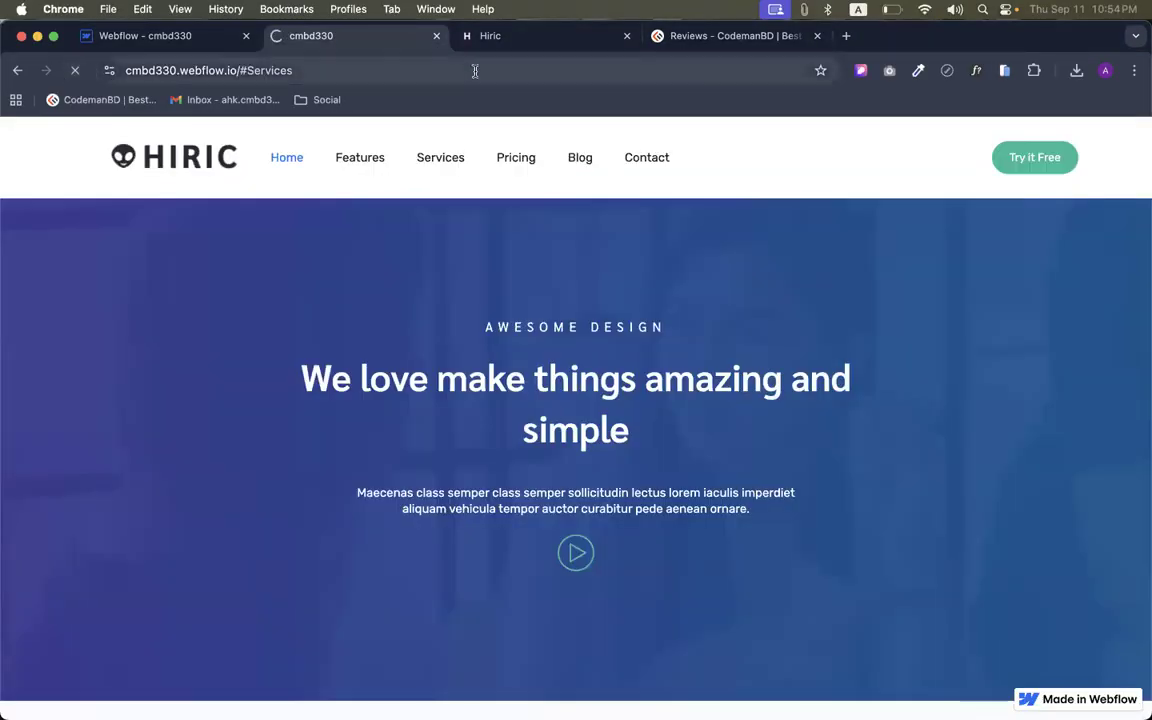
click(75, 70)
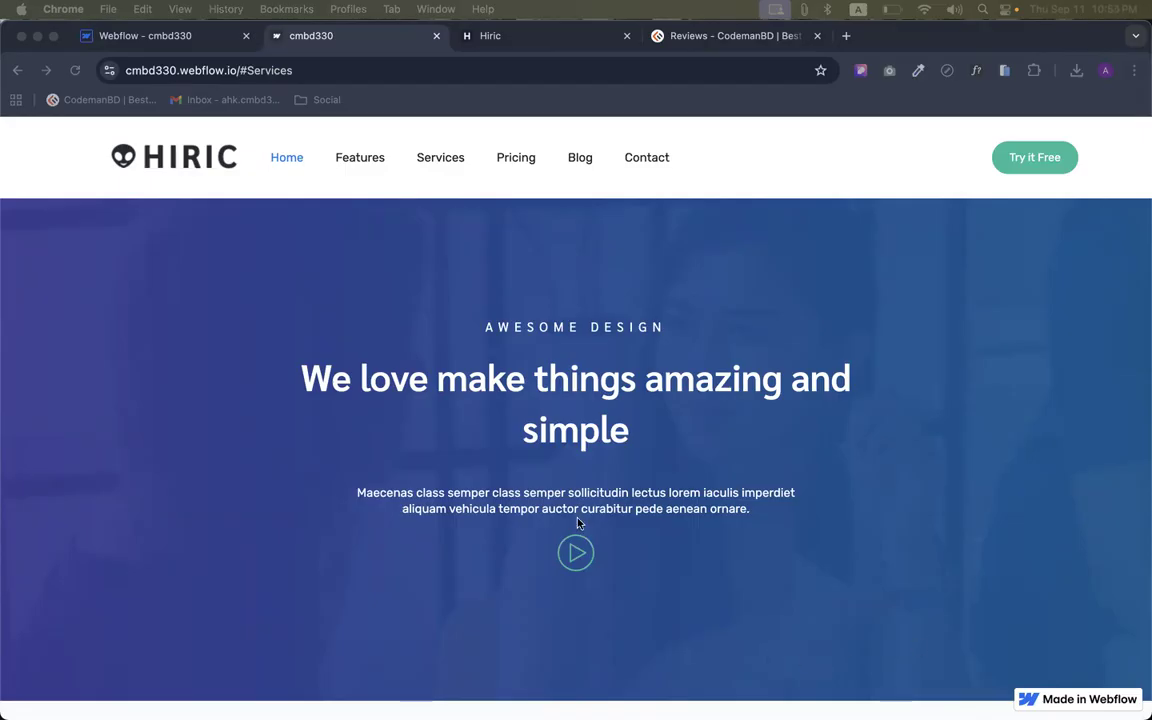
Check the sticky header on the published page while scrolling past the hero, services and team sections
click(519, 465)
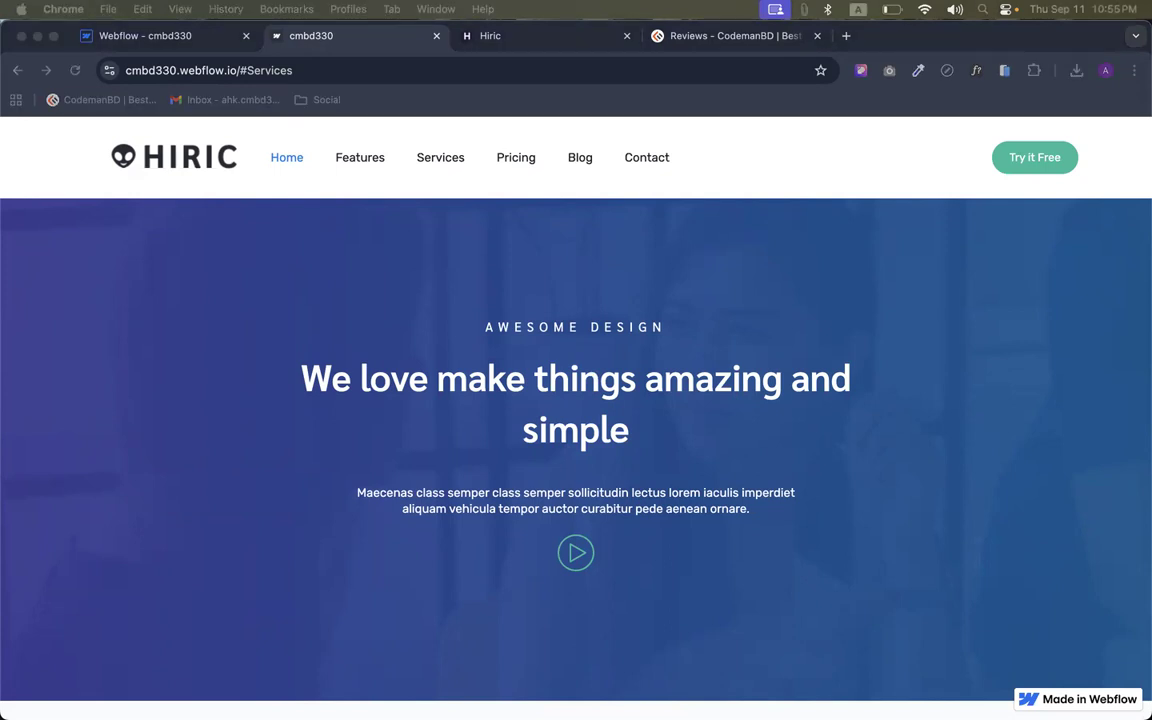
click(330, 532)
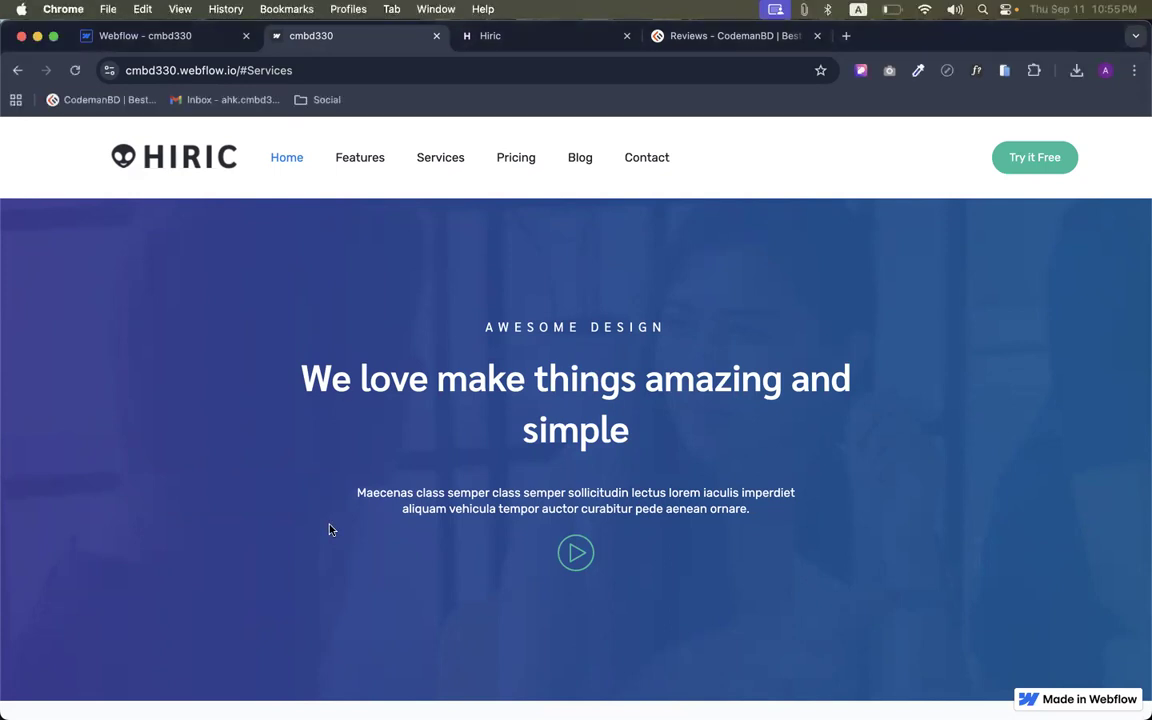
scroll(500, 419, down, 1)
scroll(557, 373, down, 3)
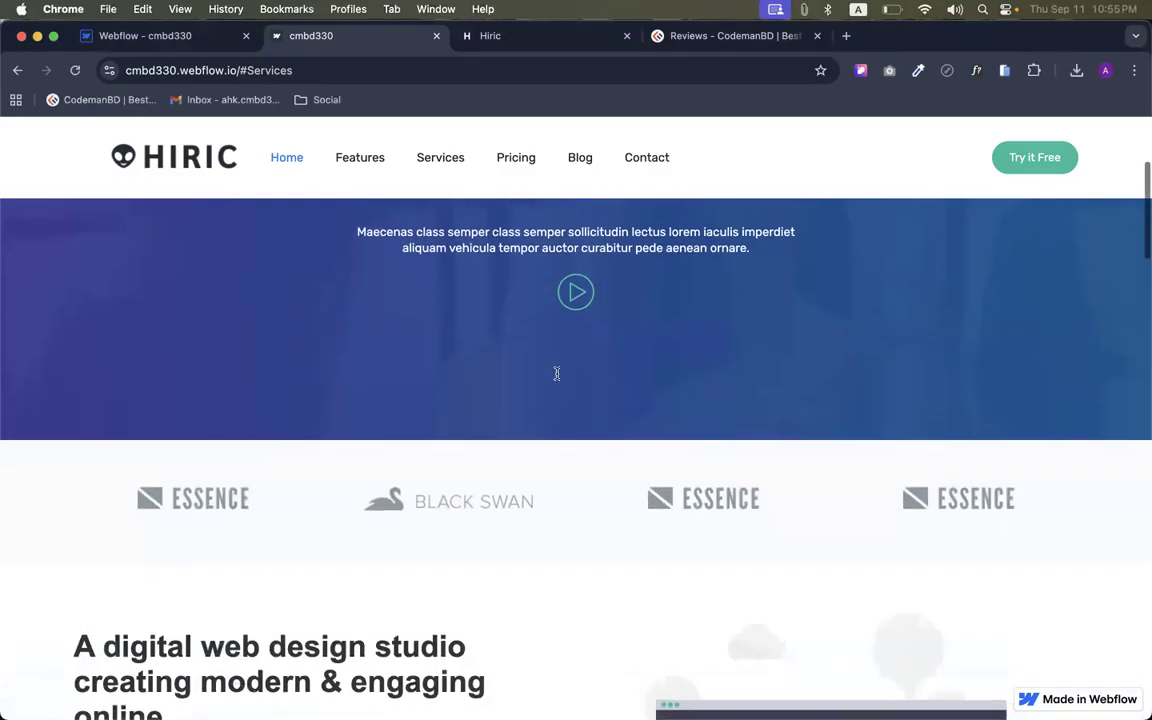
scroll(556, 377, up, 1)
scroll(557, 377, up, 3)
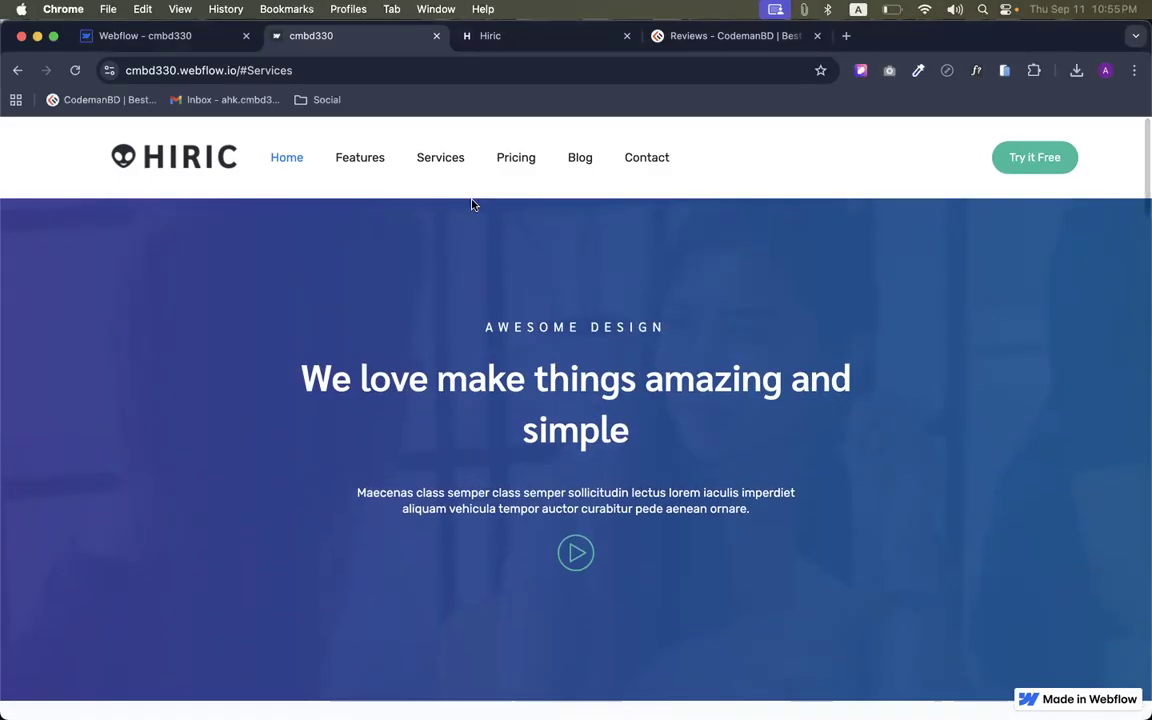
scroll(491, 299, down, 1)
scroll(491, 300, down, 15)
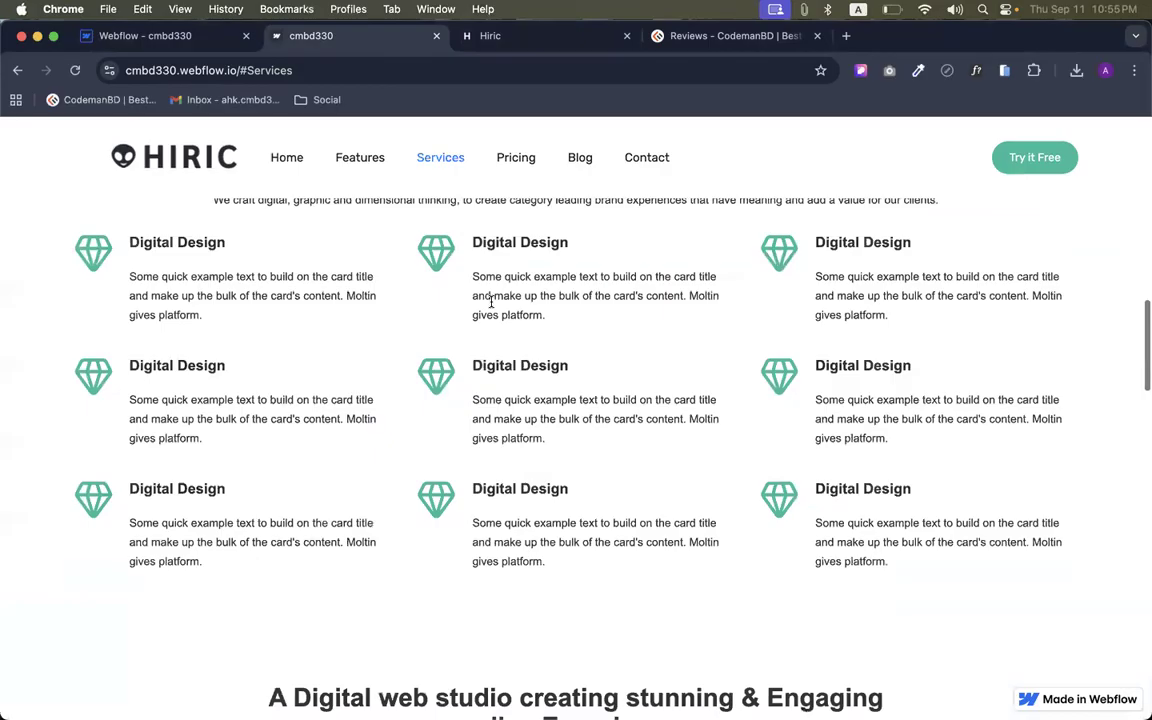
scroll(494, 304, up, 3)
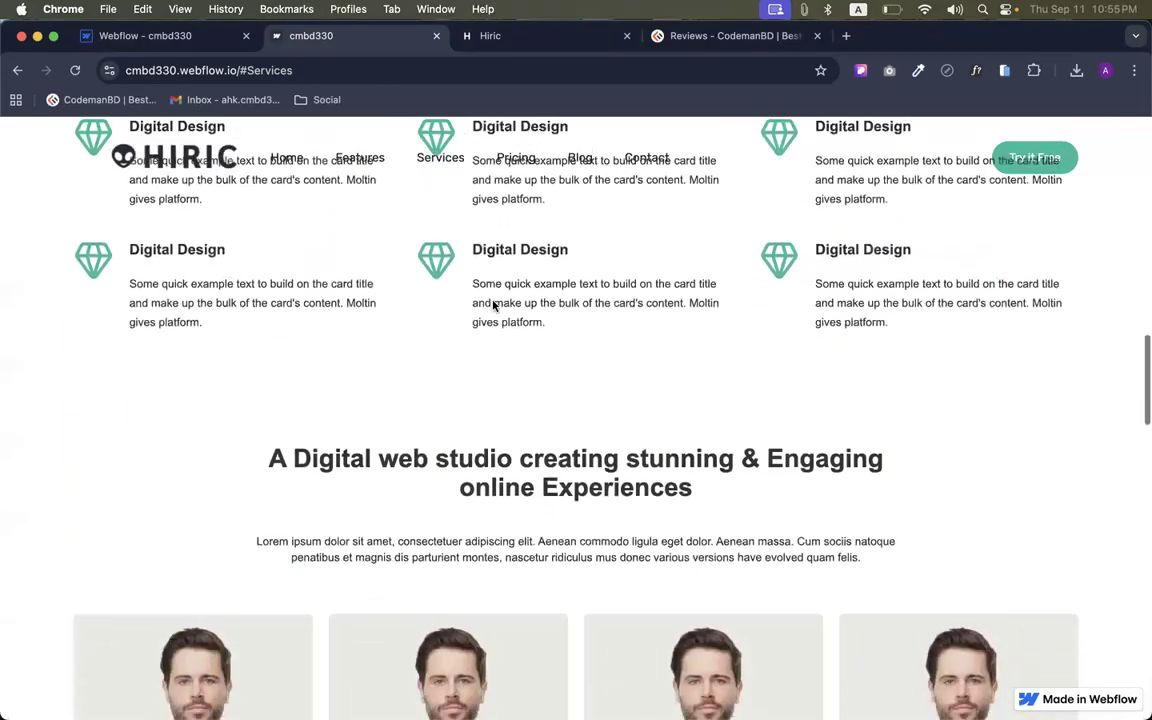
Return to the Webflow designer and close the publish options
click(180, 9)
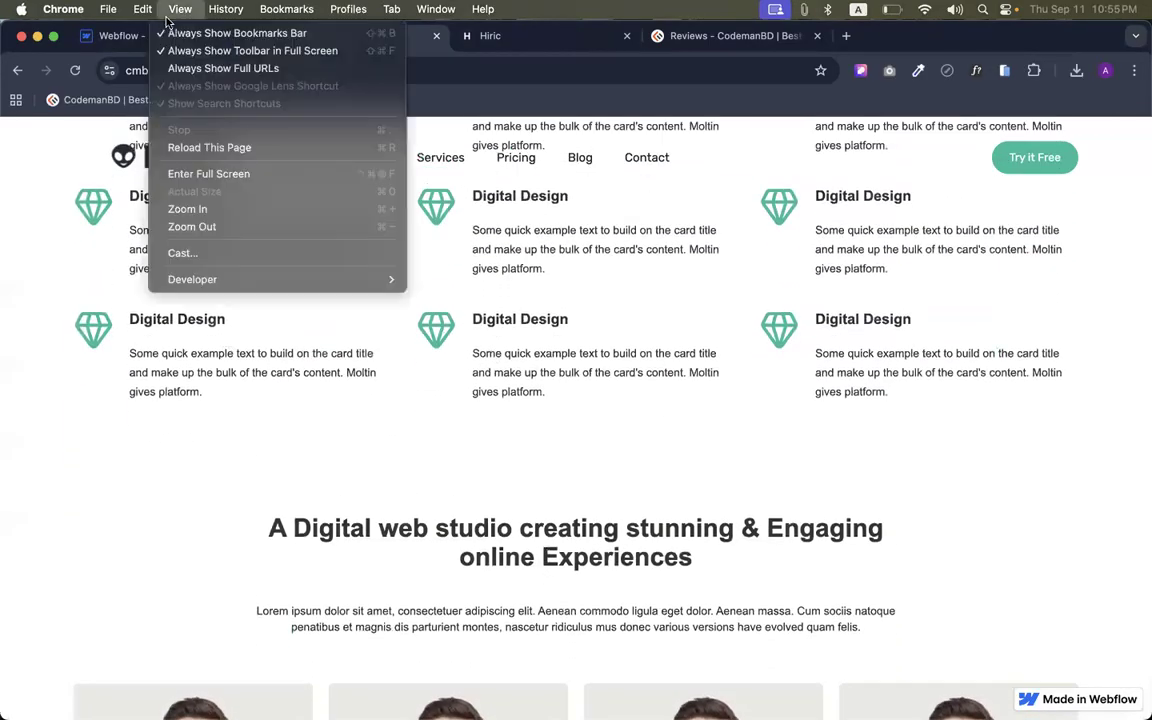
click(95, 36)
click(116, 36)
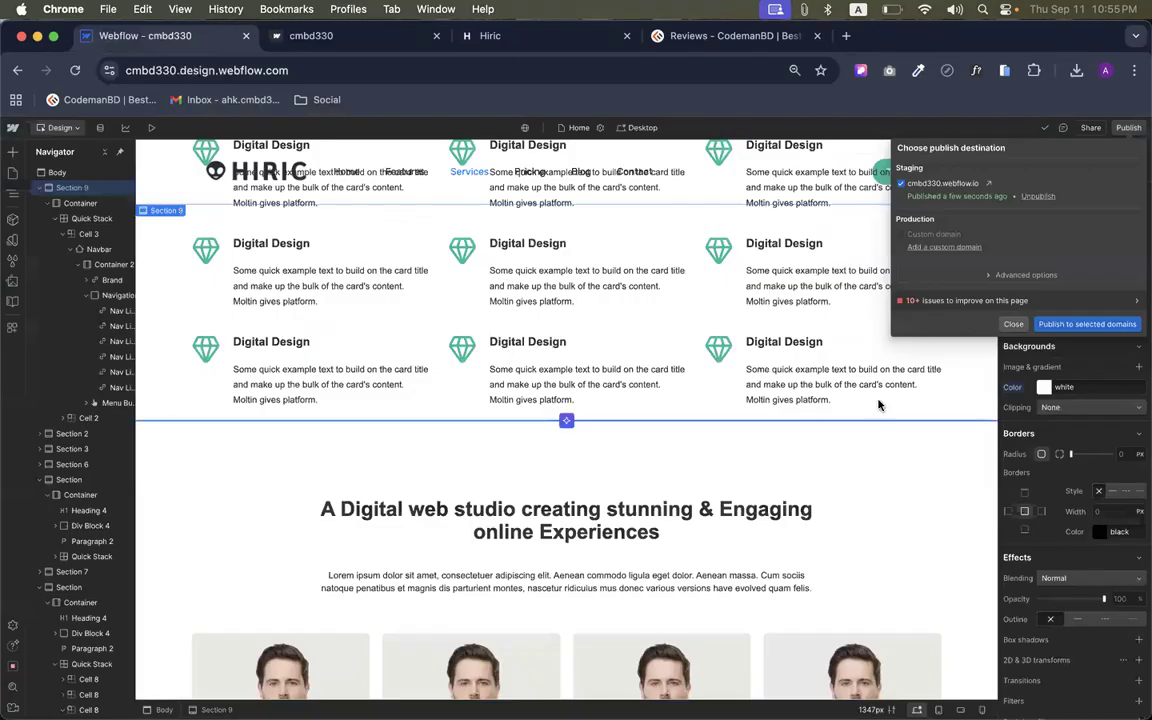
click(1013, 328)
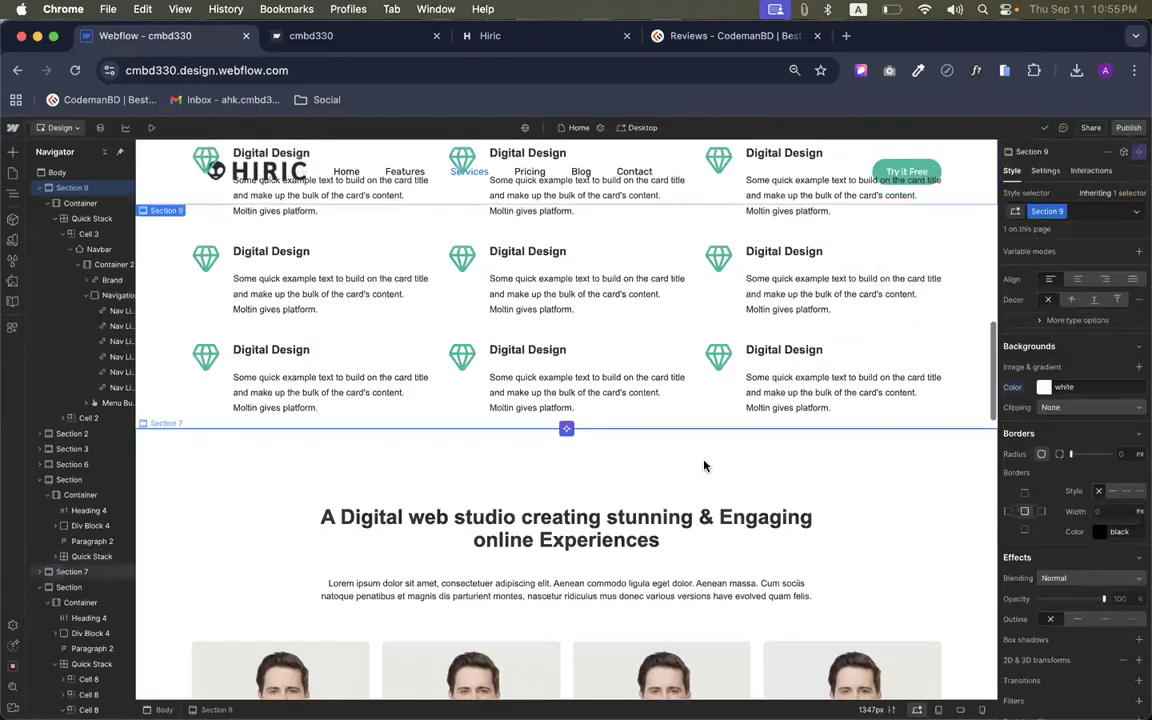
Try a z-index of 99 on the sticky header section and check it over the services cards
scroll(704, 464, up, 10)
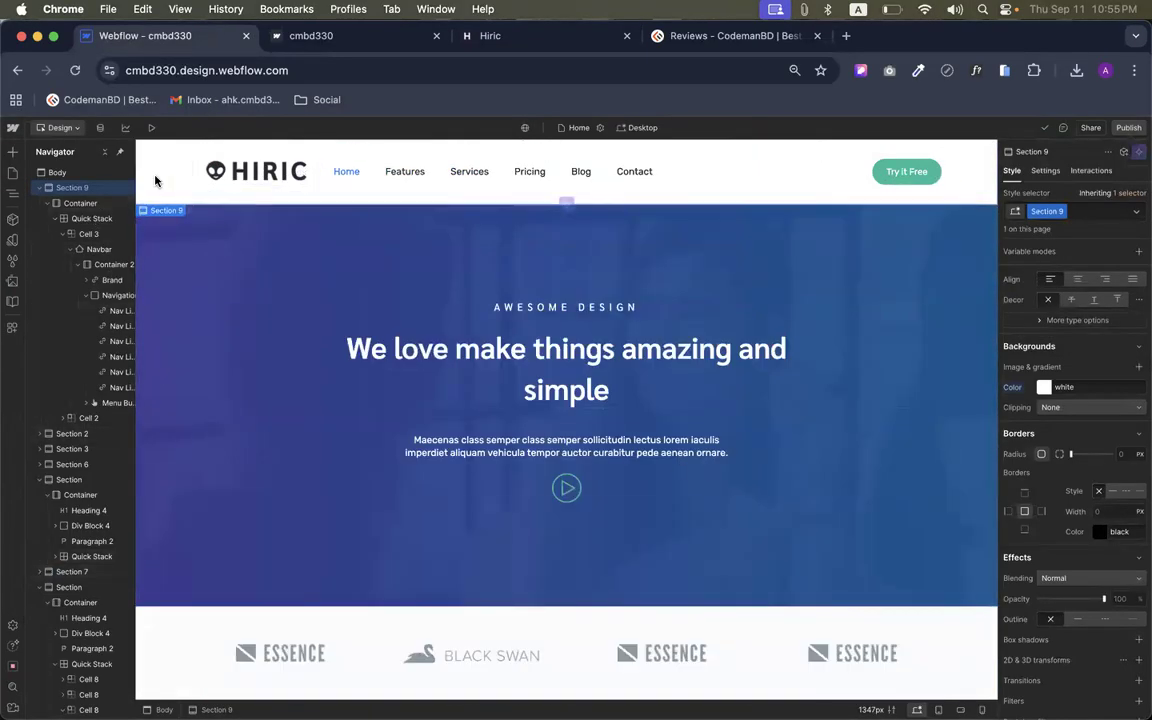
scroll(1140, 495, up, 5)
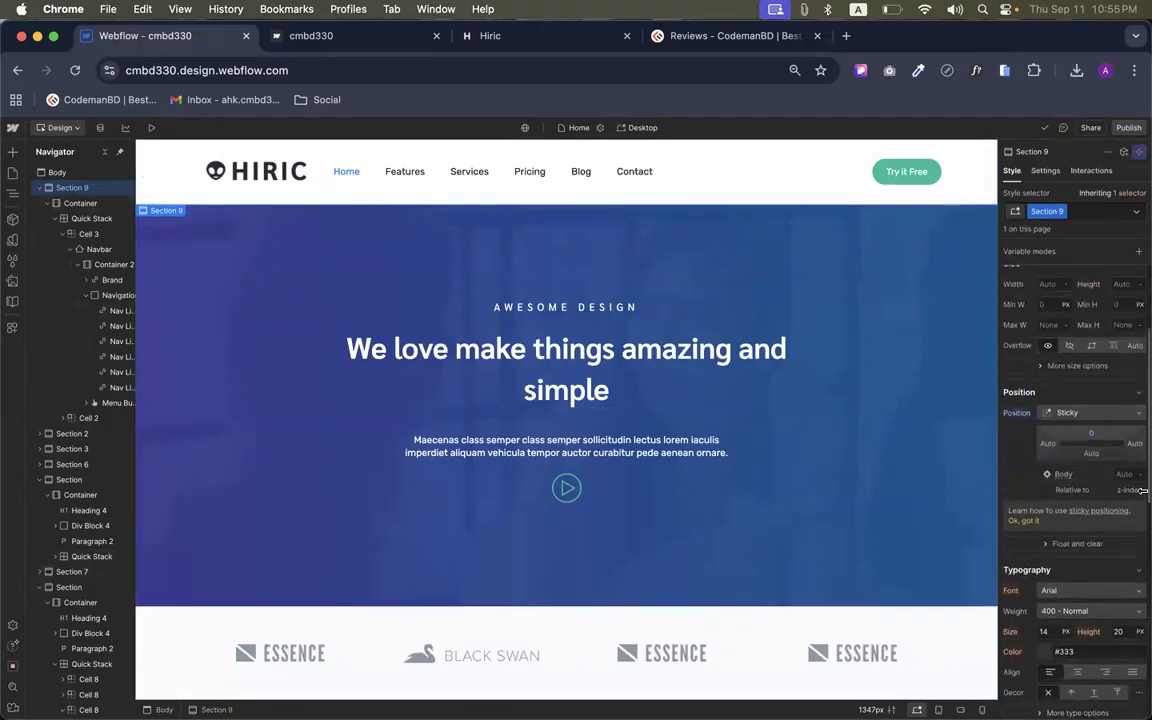
click(1121, 509)
text(99)
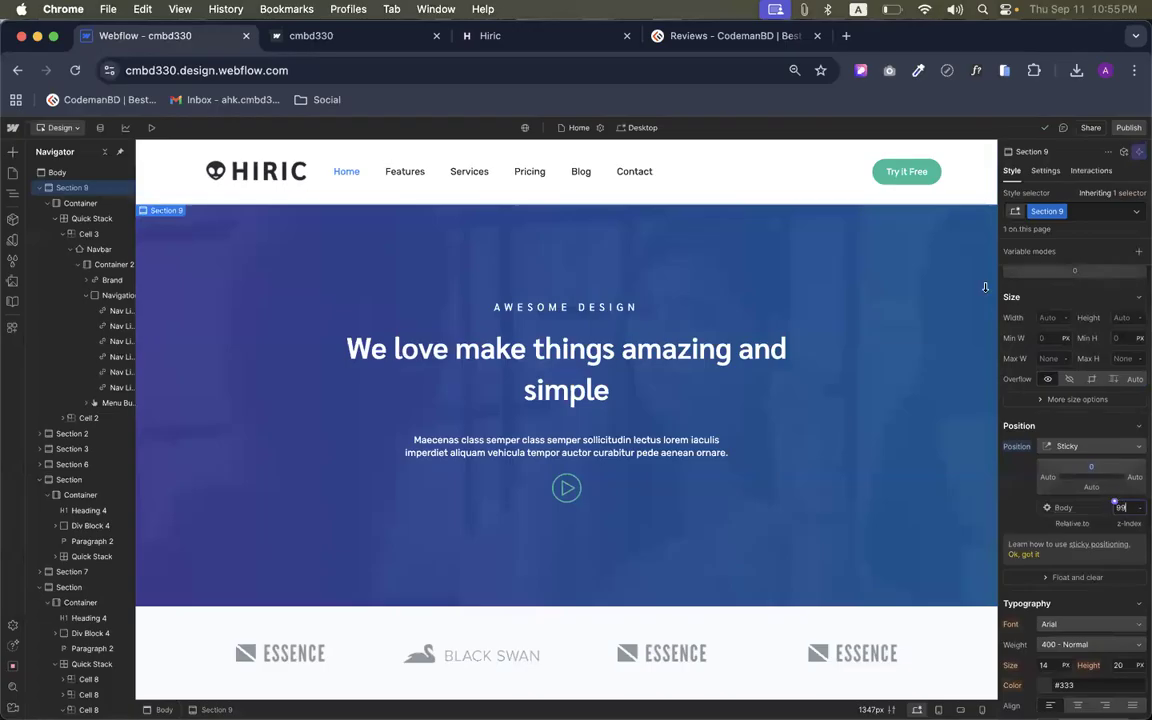
scroll(882, 334, down, 10)
scroll(880, 335, down, 5)
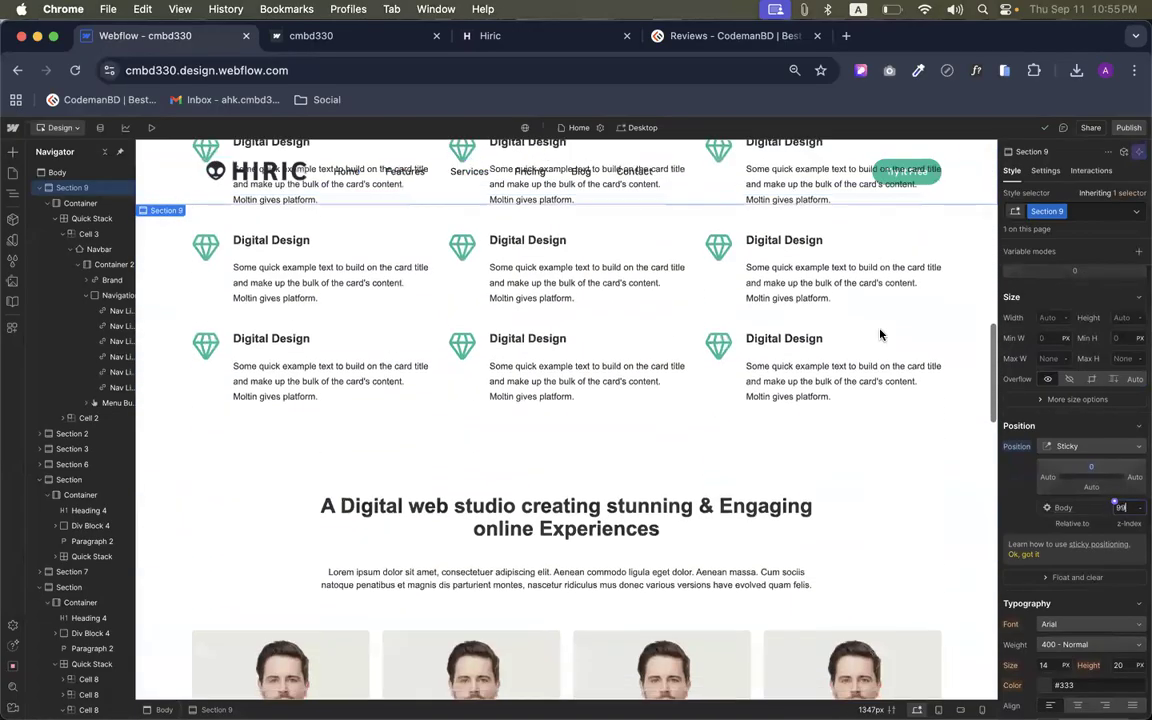
scroll(880, 335, up, 2)
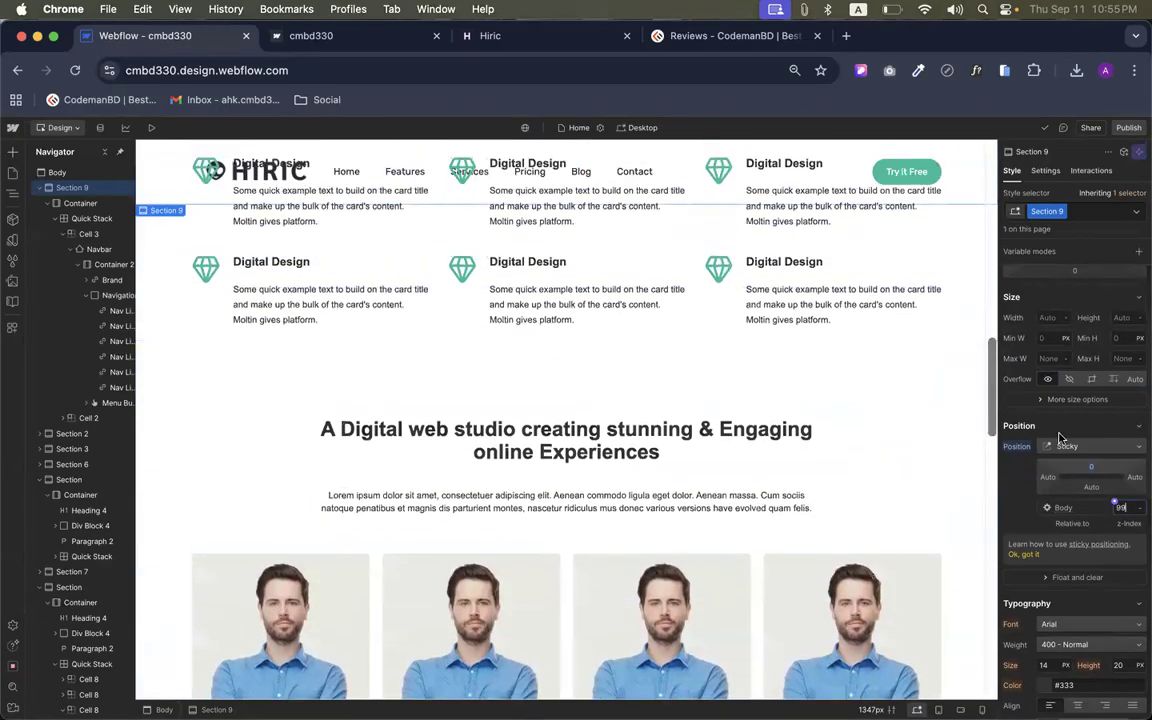
Set the header section's z-index to 9 and check the header over the services cards
click(1121, 508)
text(9)
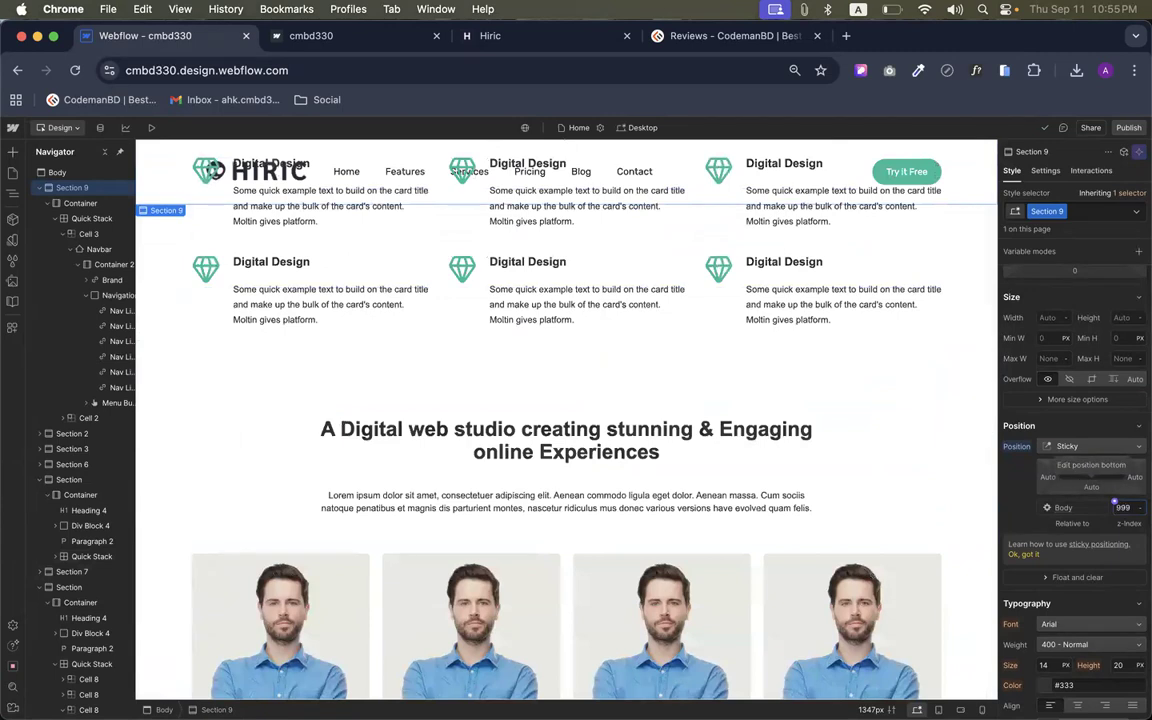
key(BackSpace)
key(BackSpace)
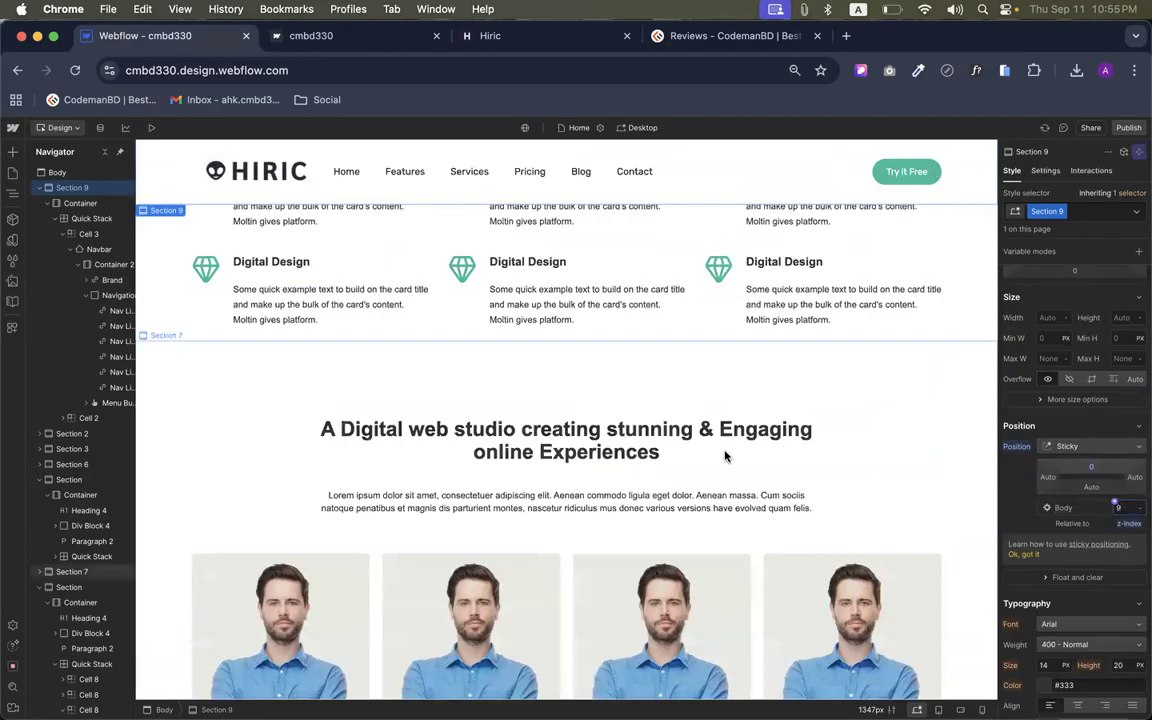
scroll(635, 427, down, 2)
scroll(633, 432, up, 2)
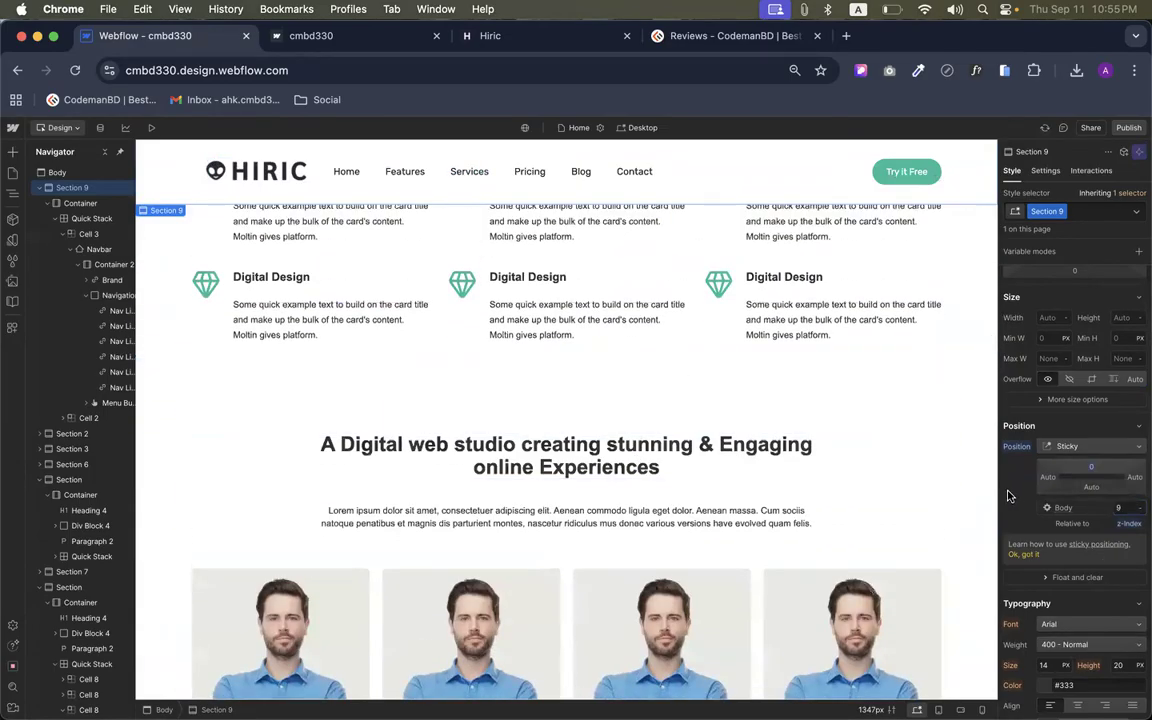
scroll(530, 297, up, 2)
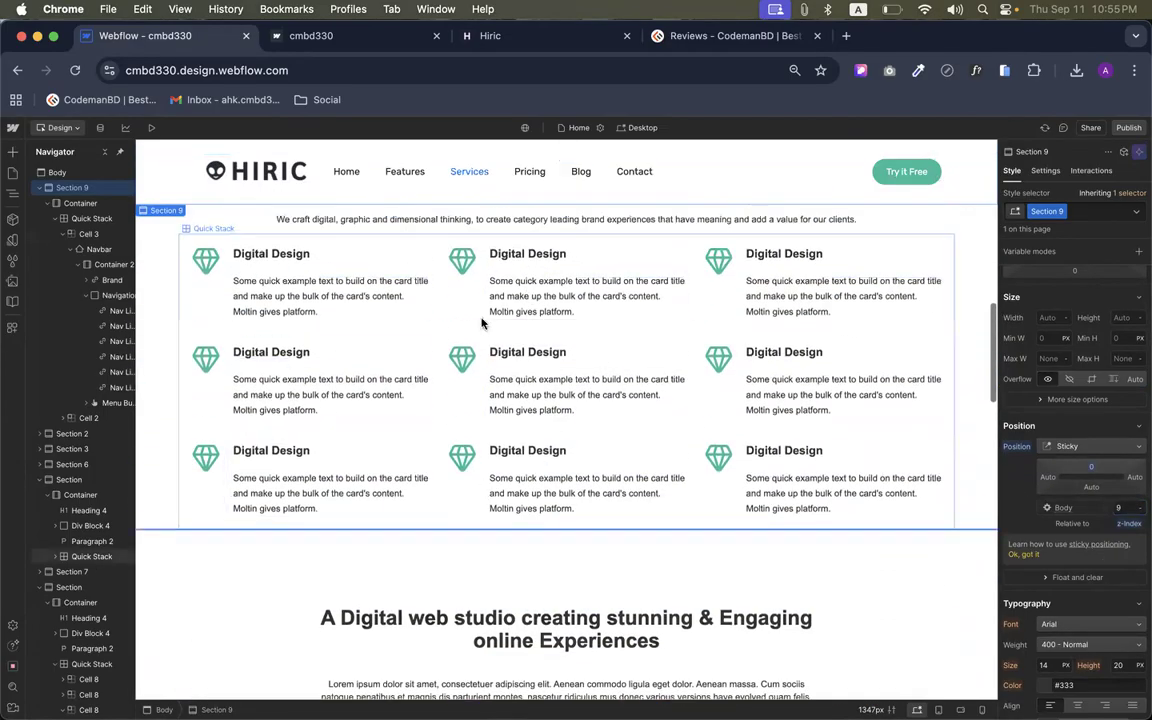
Publish the site to the cmbd330.webflow.io staging domain and reload the published page
click(1128, 128)
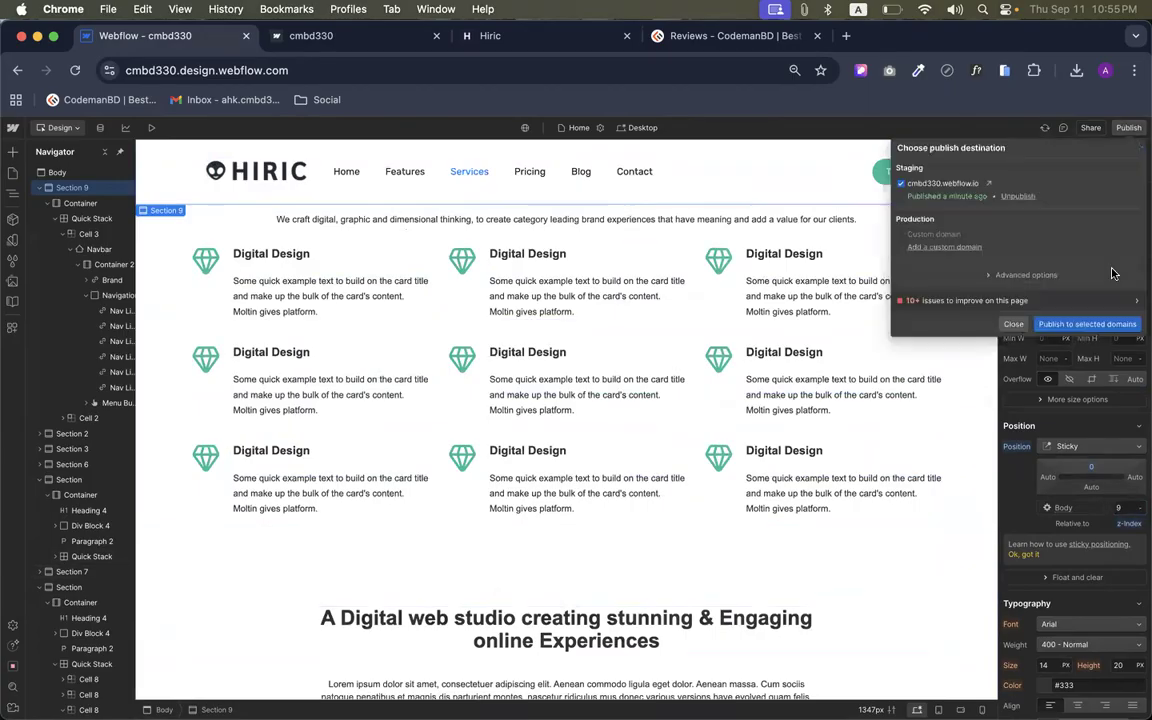
click(1080, 303)
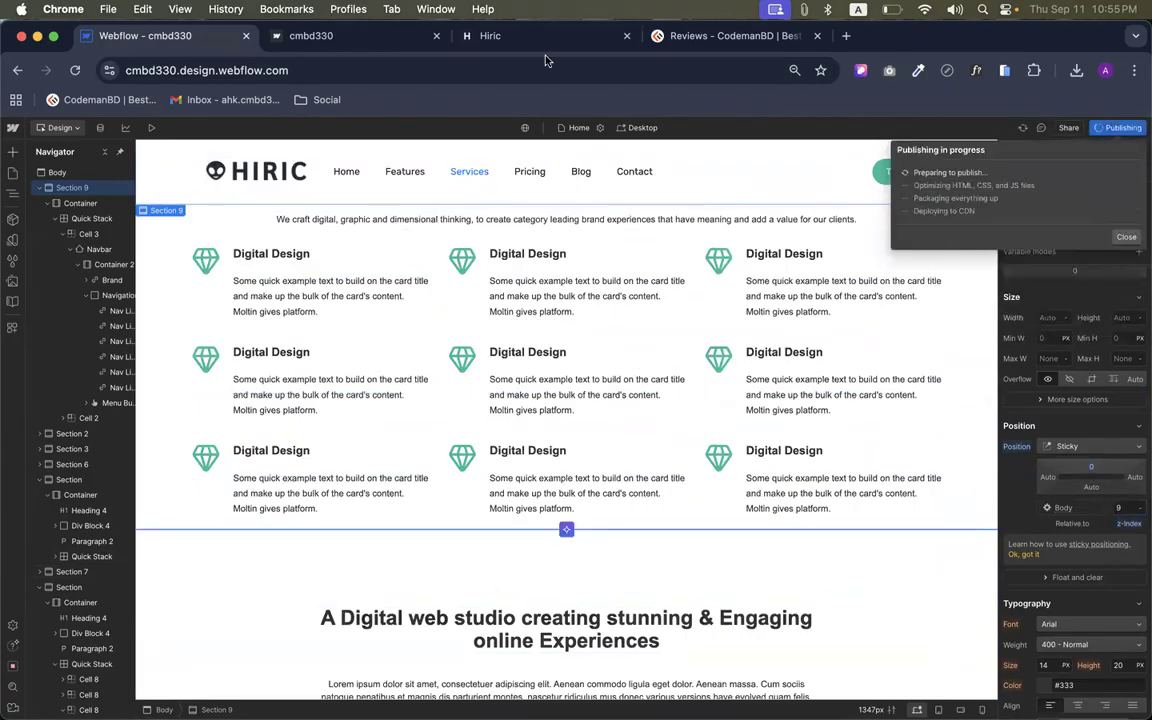
click(298, 37)
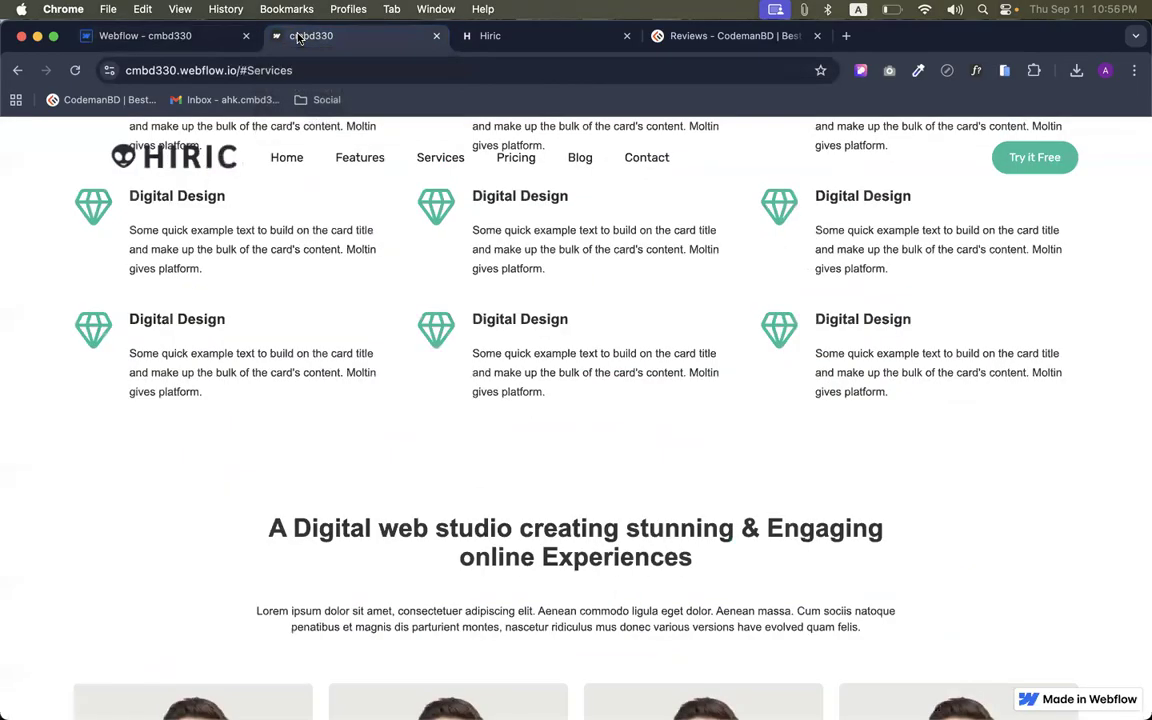
click(76, 70)
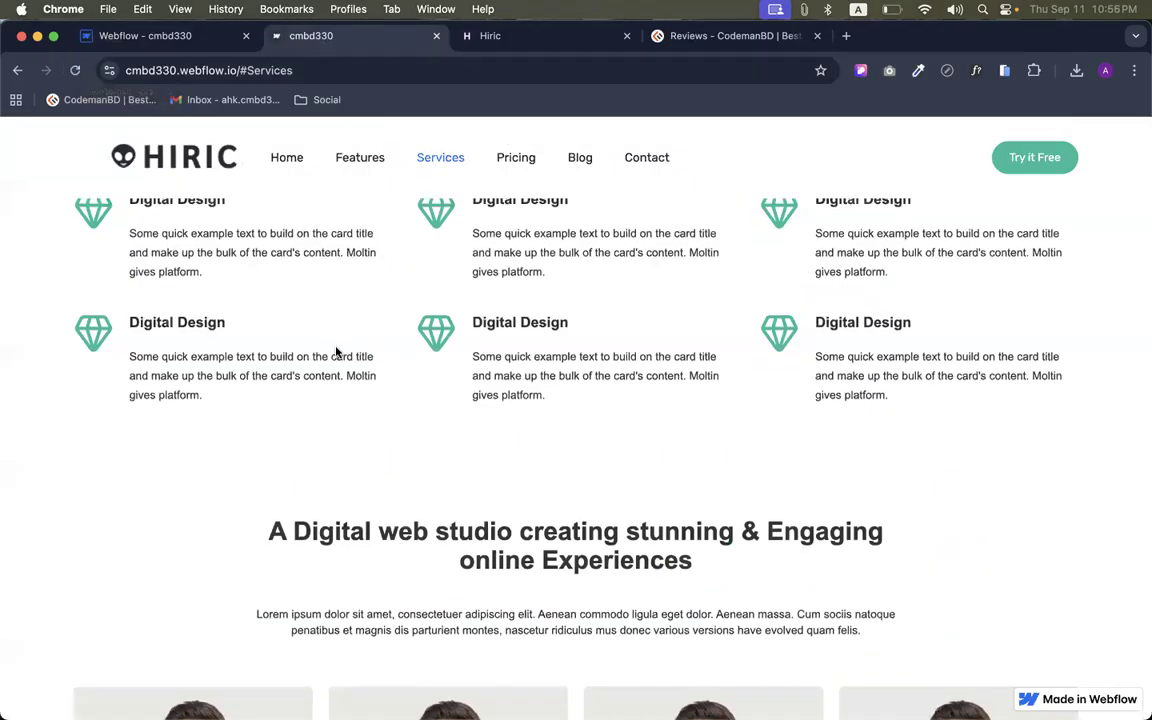
Check the sticky header on the published page from the services cards to the contact form and back up
scroll(336, 352, down, 10)
scroll(336, 352, down, 15)
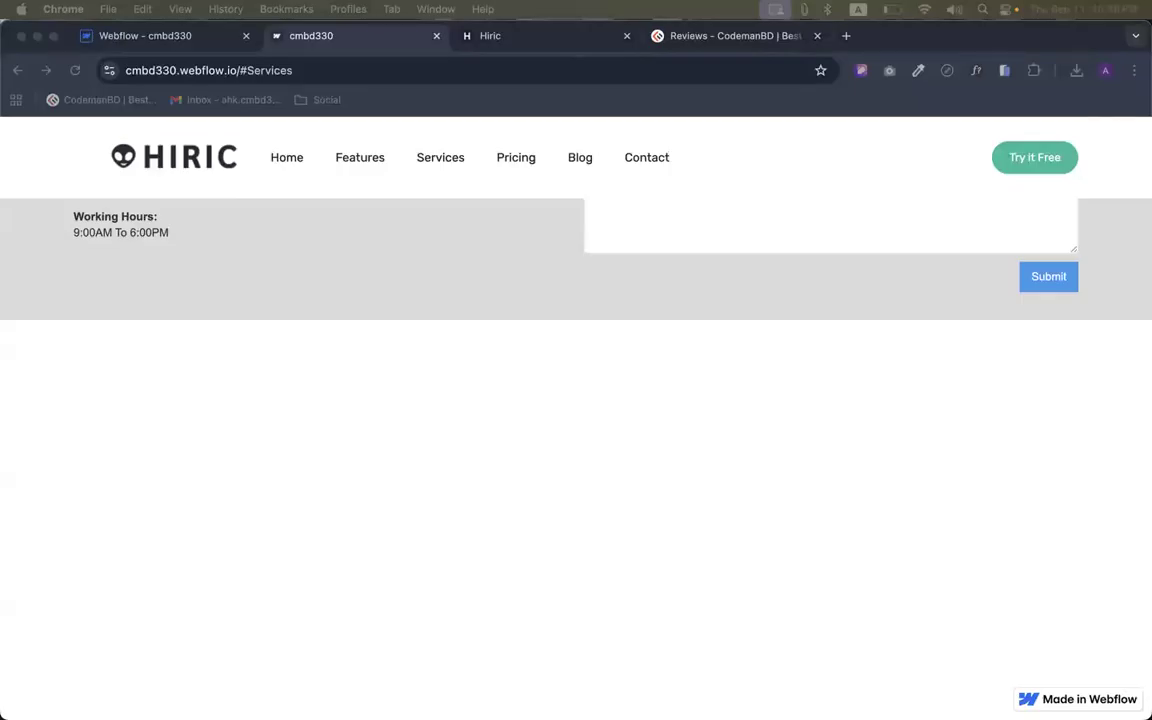
click(347, 494)
scroll(347, 494, up, 20)
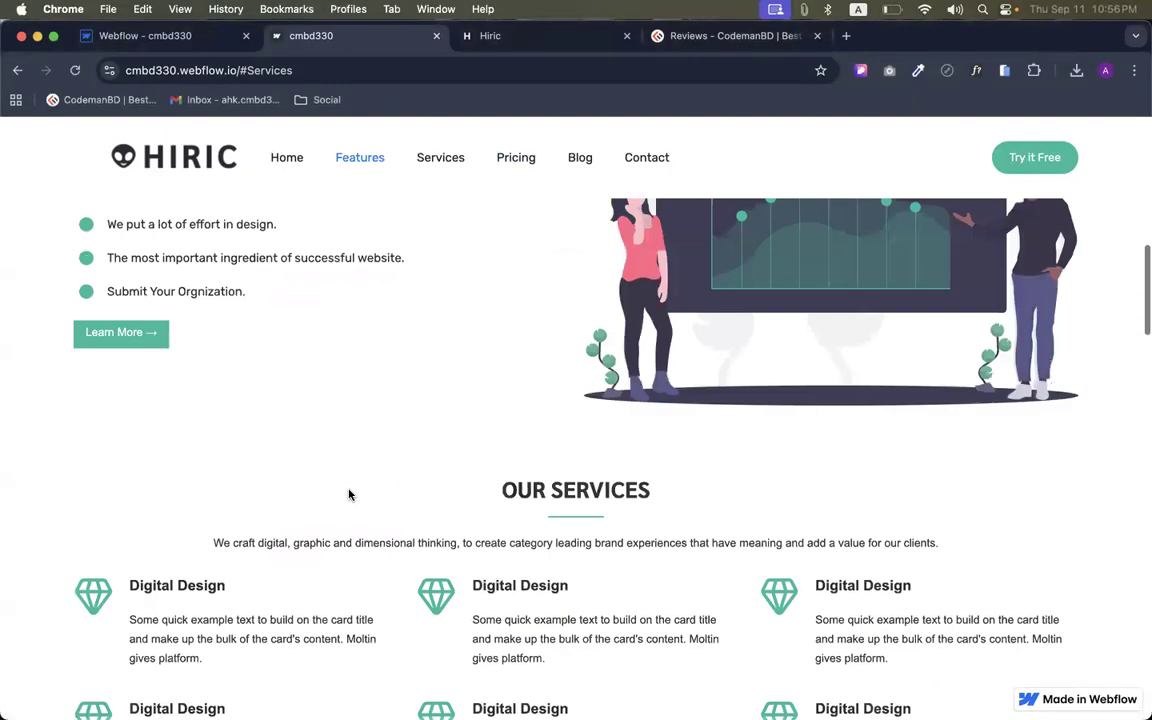
Return to the Webflow designer, close the publish options and go back to the hero section
click(215, 36)
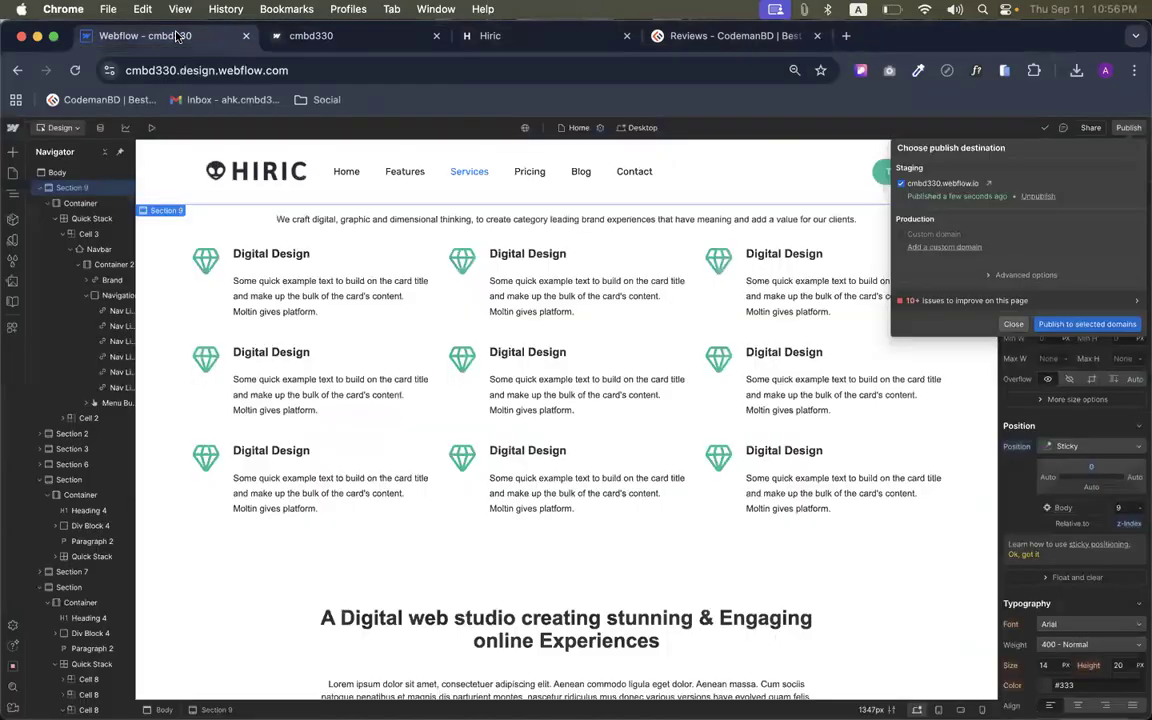
click(499, 337)
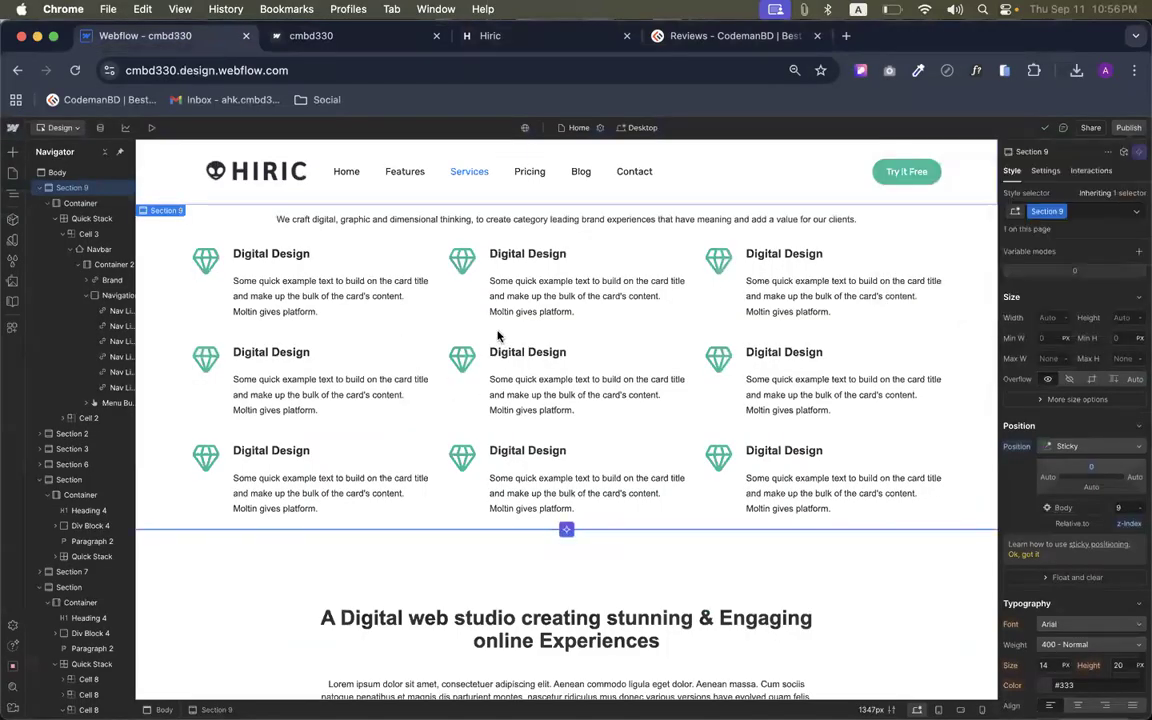
scroll(497, 335, up, 10)
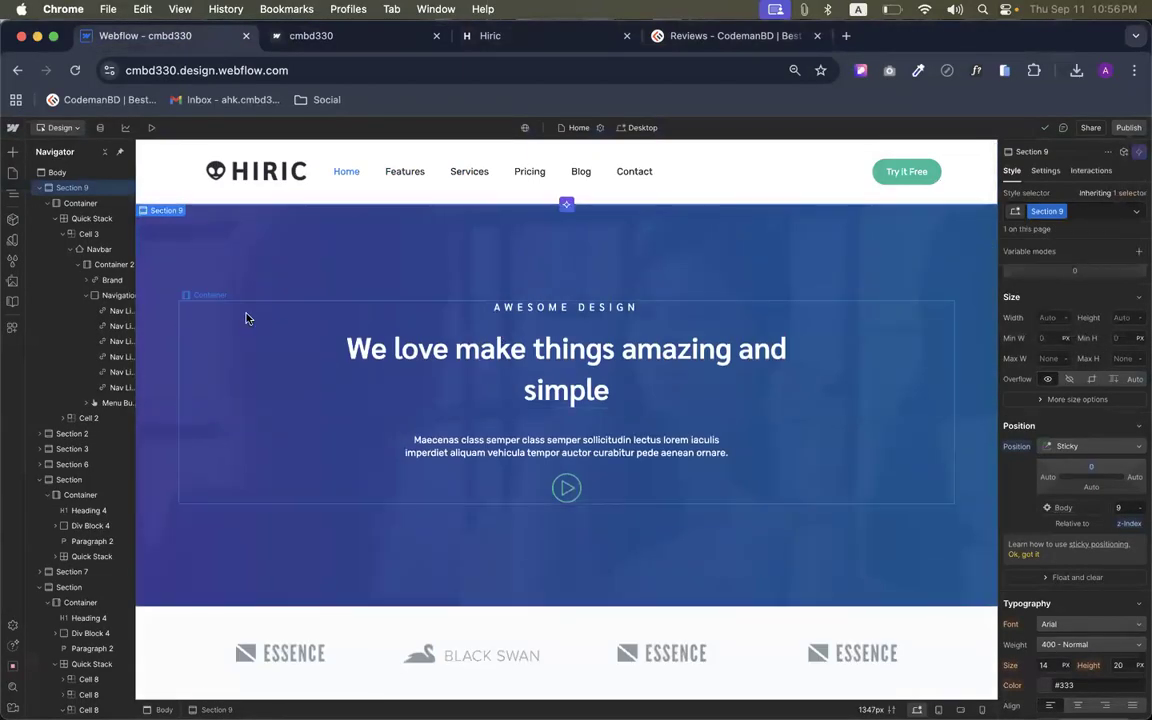
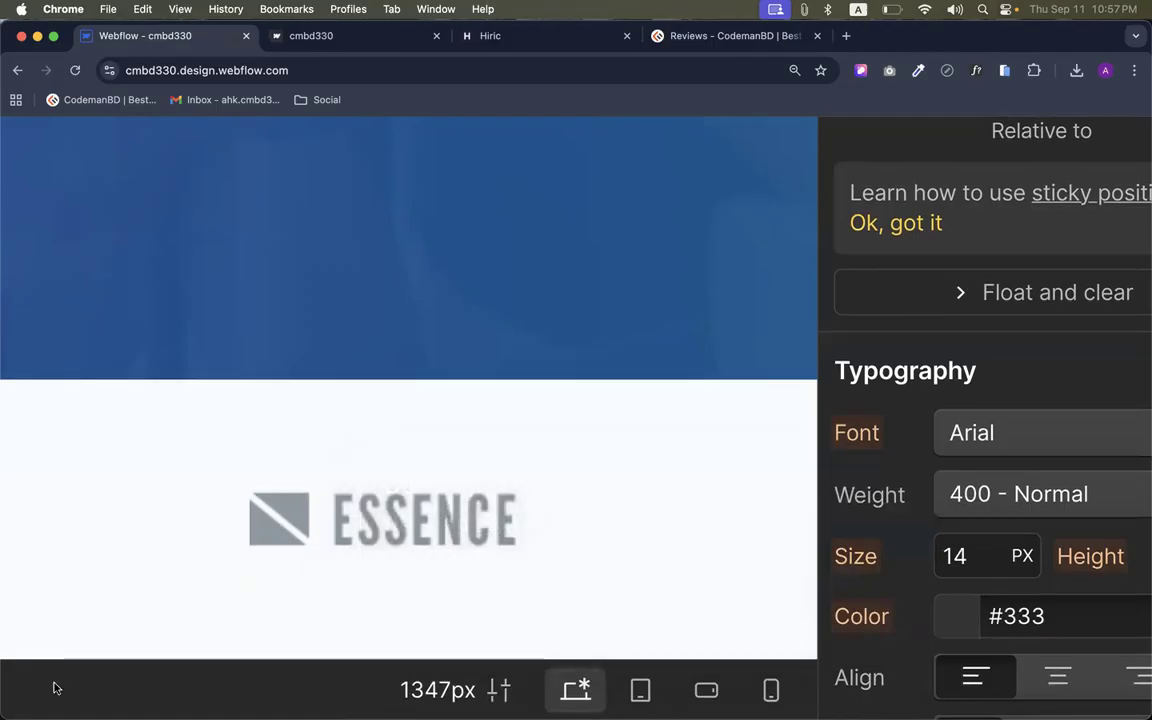
drag(783, 672, 627, 677)
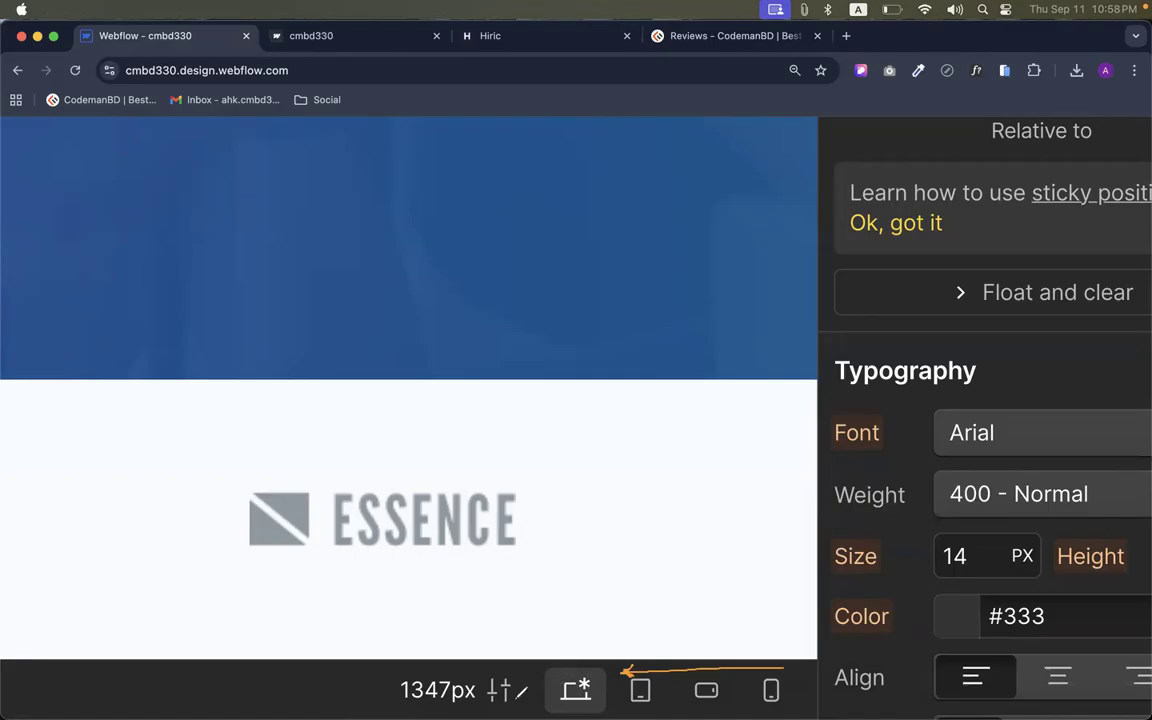
mouse_move(374, 676)
mouse_down()
mouse_move(531, 673)
mouse_move(512, 676)
mouse_up()
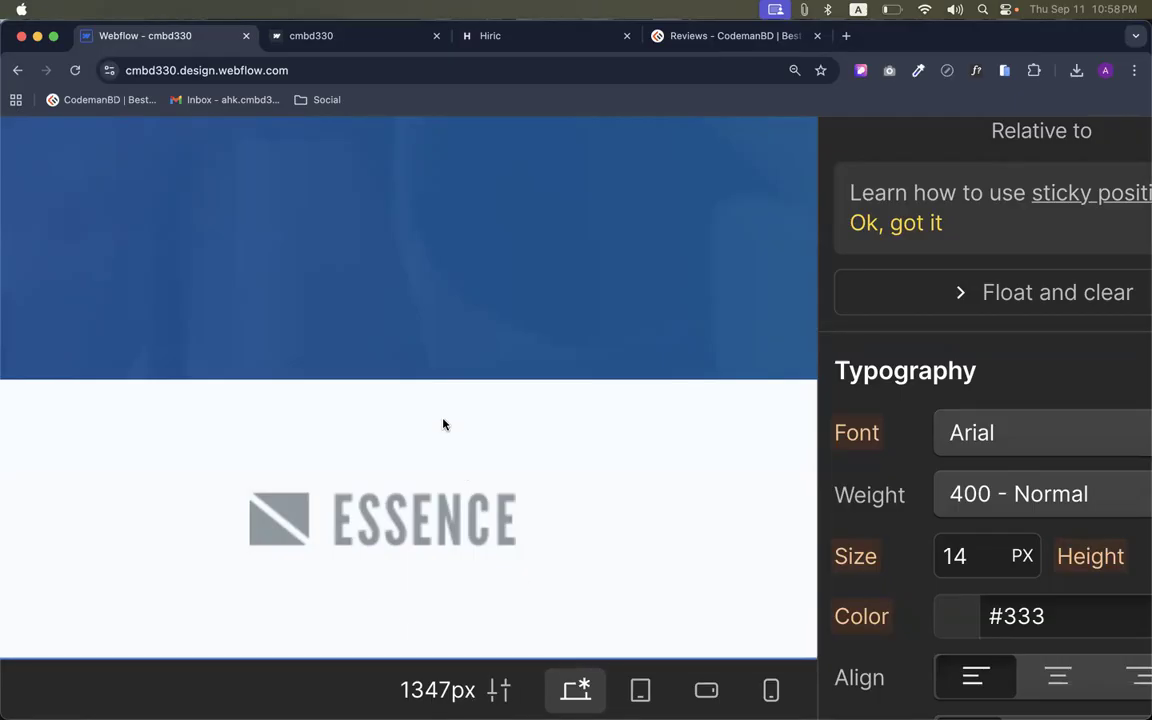
key(super+minus)
key(super+minus)
key(super+minus)
key(super+minus)
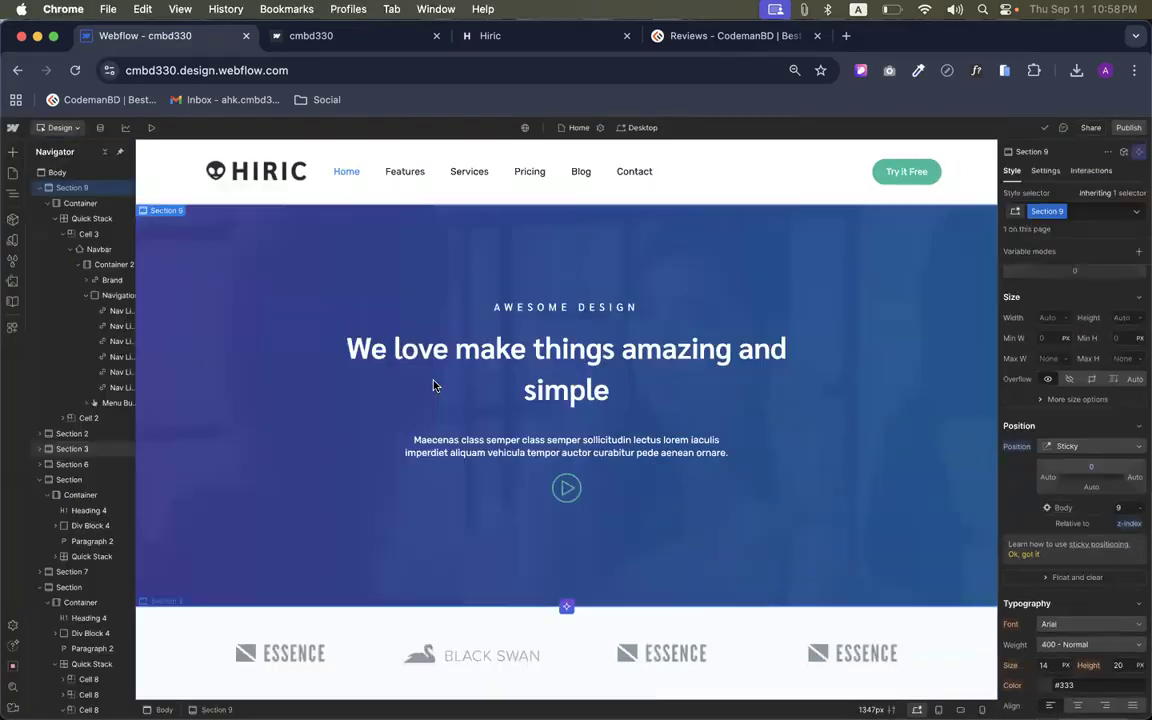
Look over the available breakpoints, including the large ones that can be added
click(638, 127)
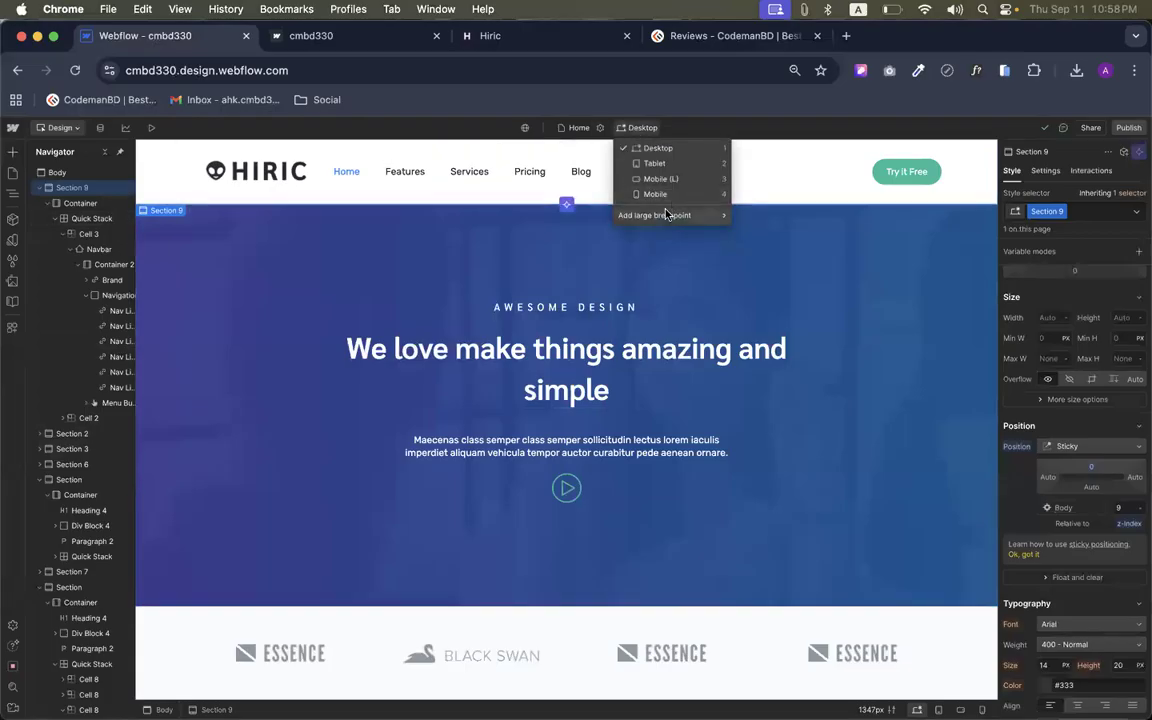
mouse_move(666, 215)
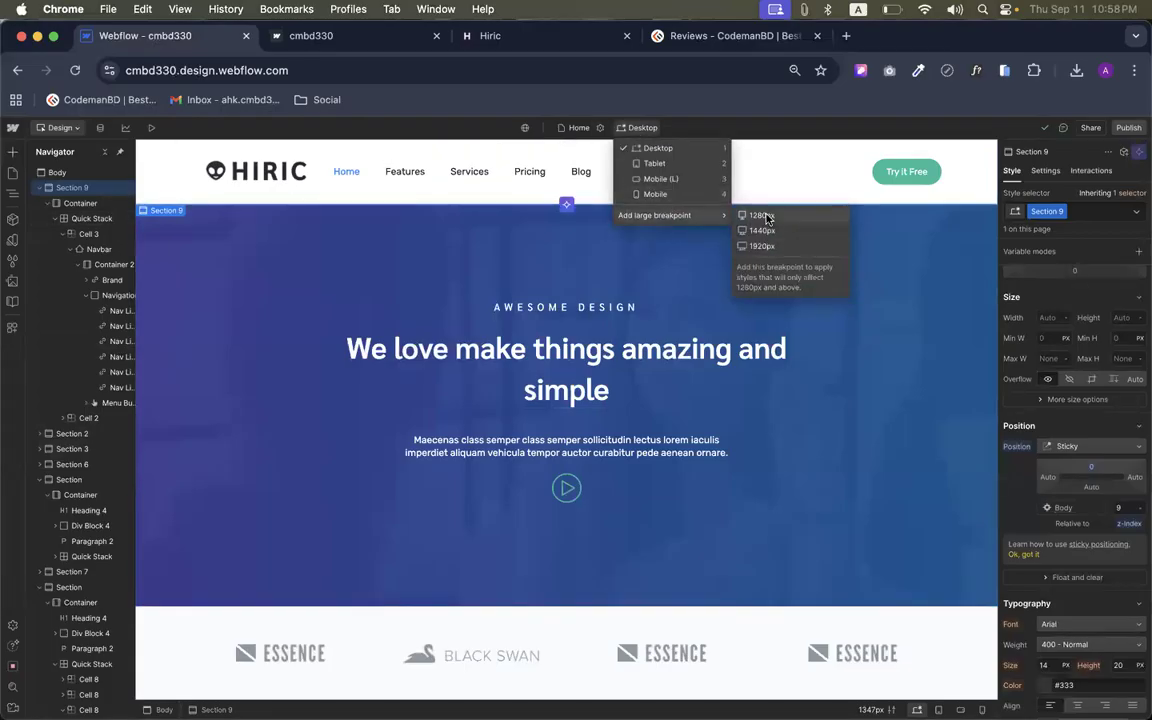
click(570, 260)
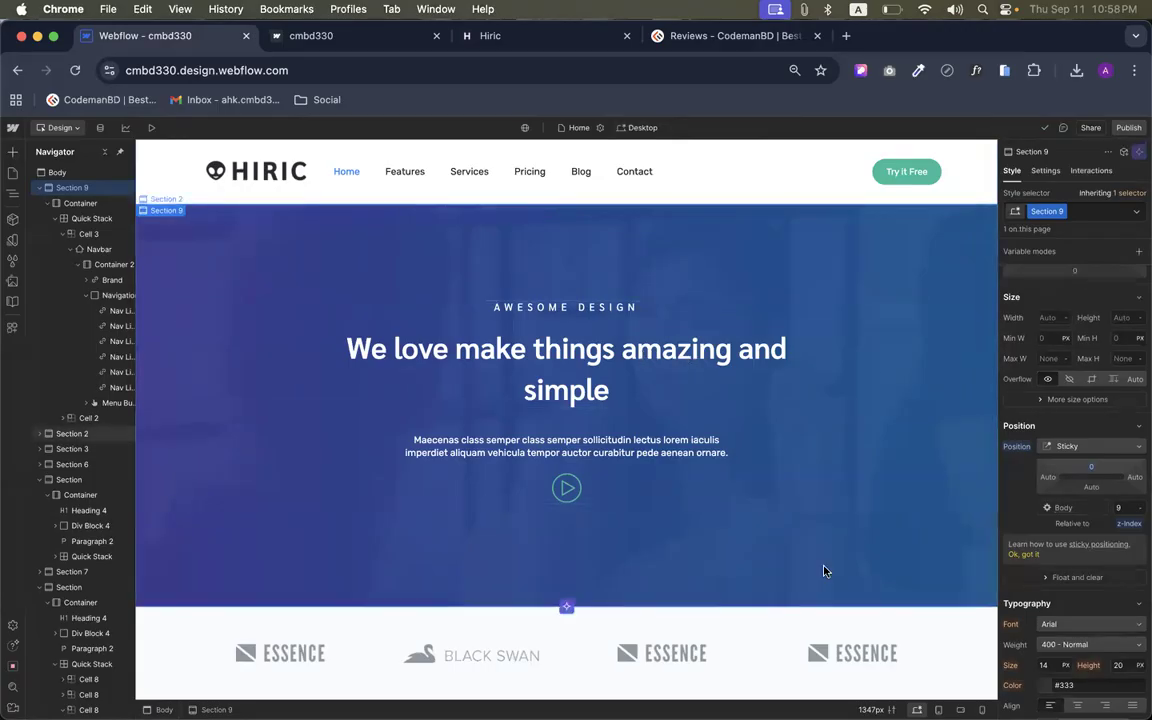
Switch the canvas to the Tablet breakpoint and review the Home page layout from hero to contact form
key(shift+2)
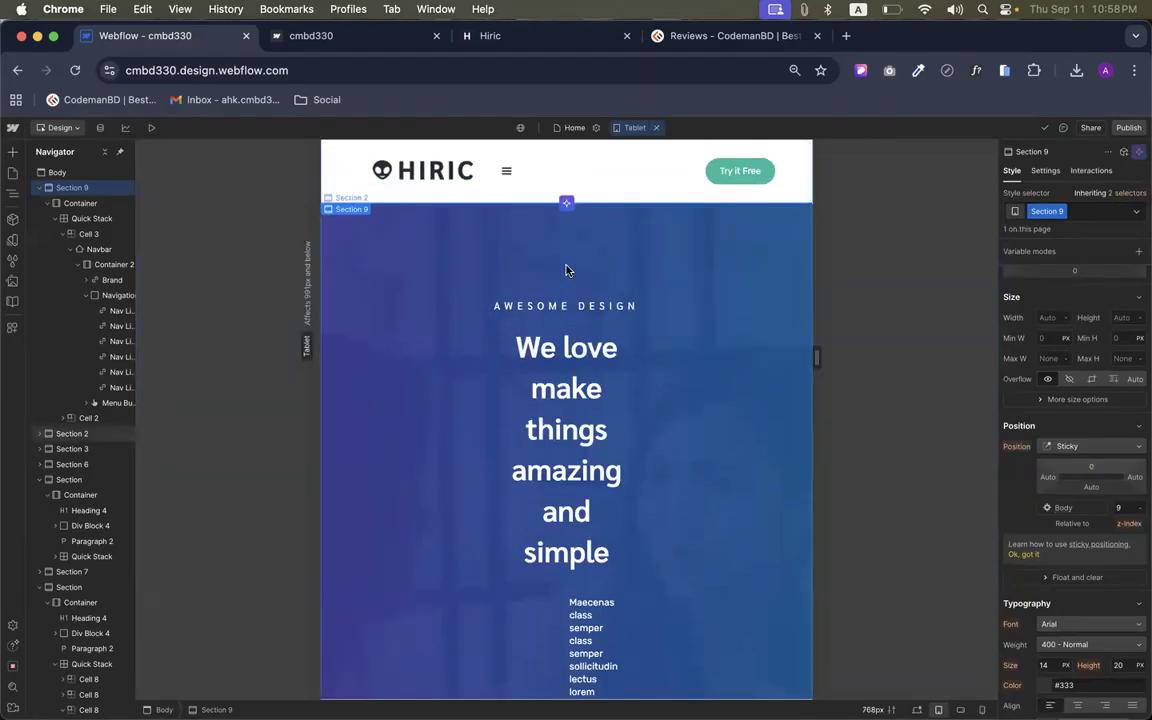
scroll(567, 383, down, 5)
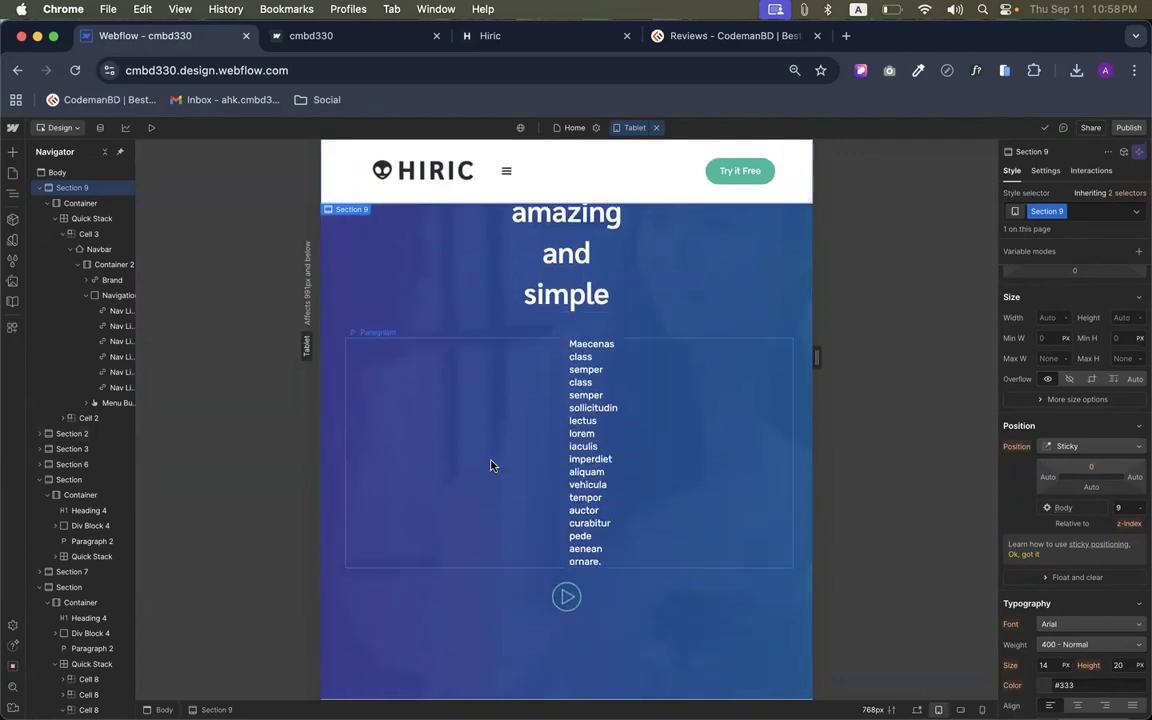
scroll(490, 465, down, 10)
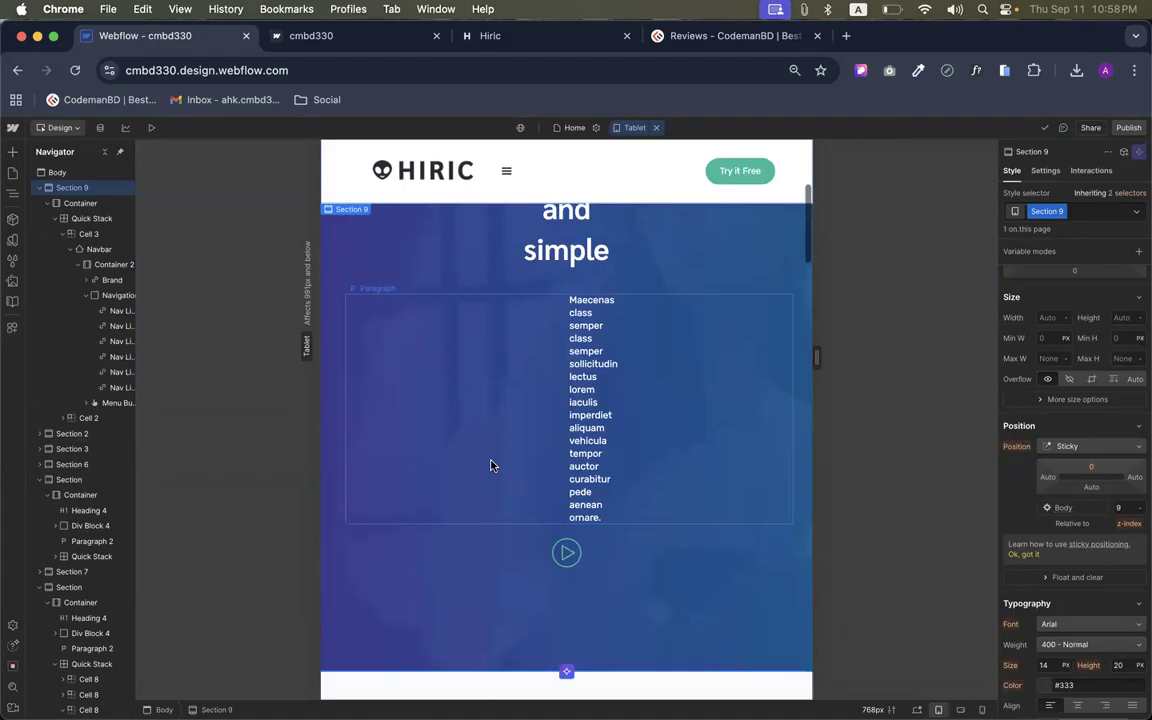
scroll(550, 459, down, 20)
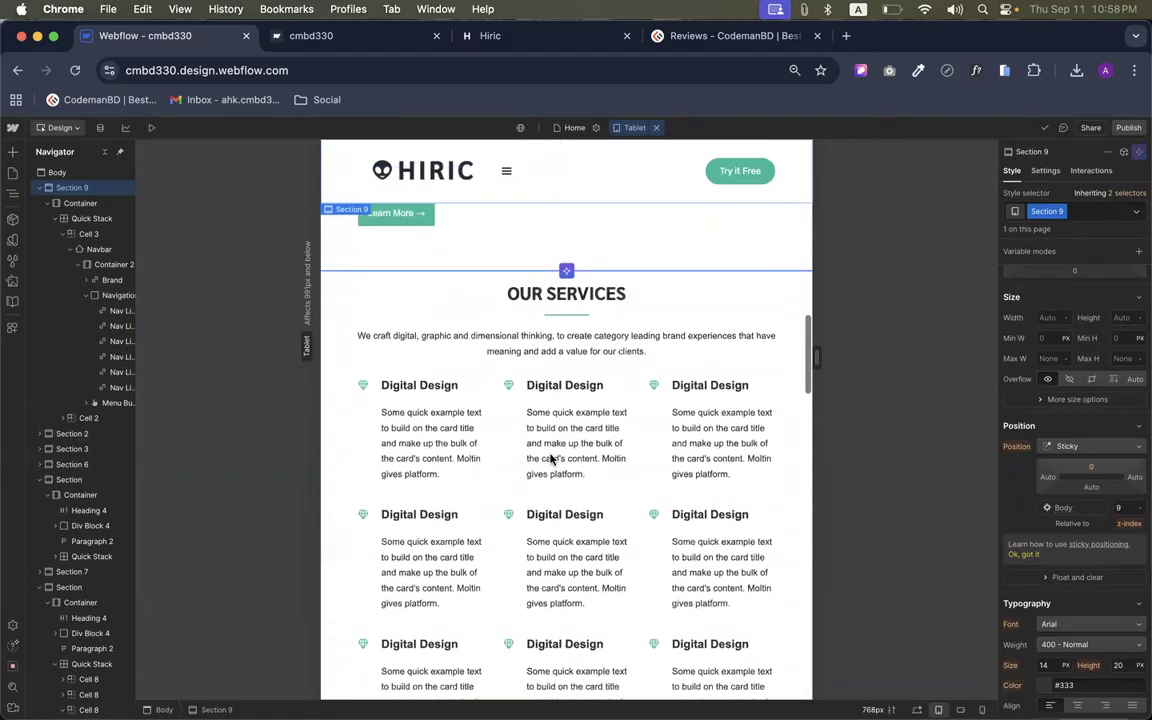
scroll(550, 458, down, 3)
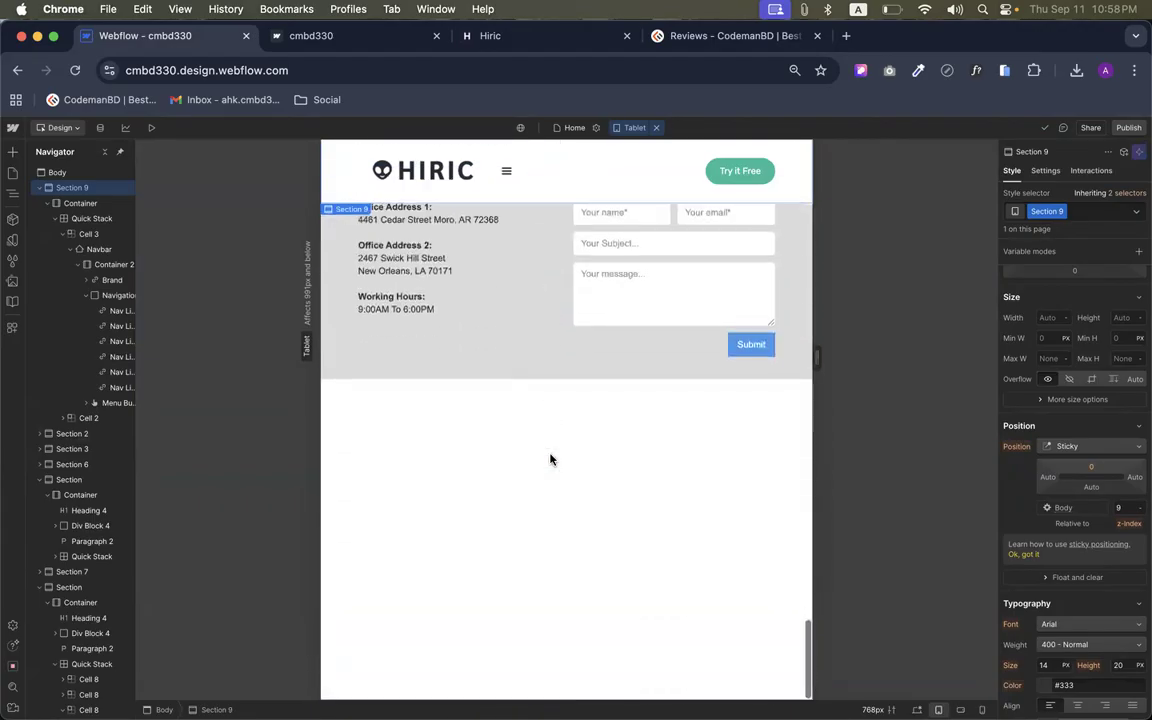
scroll(550, 458, up, 20)
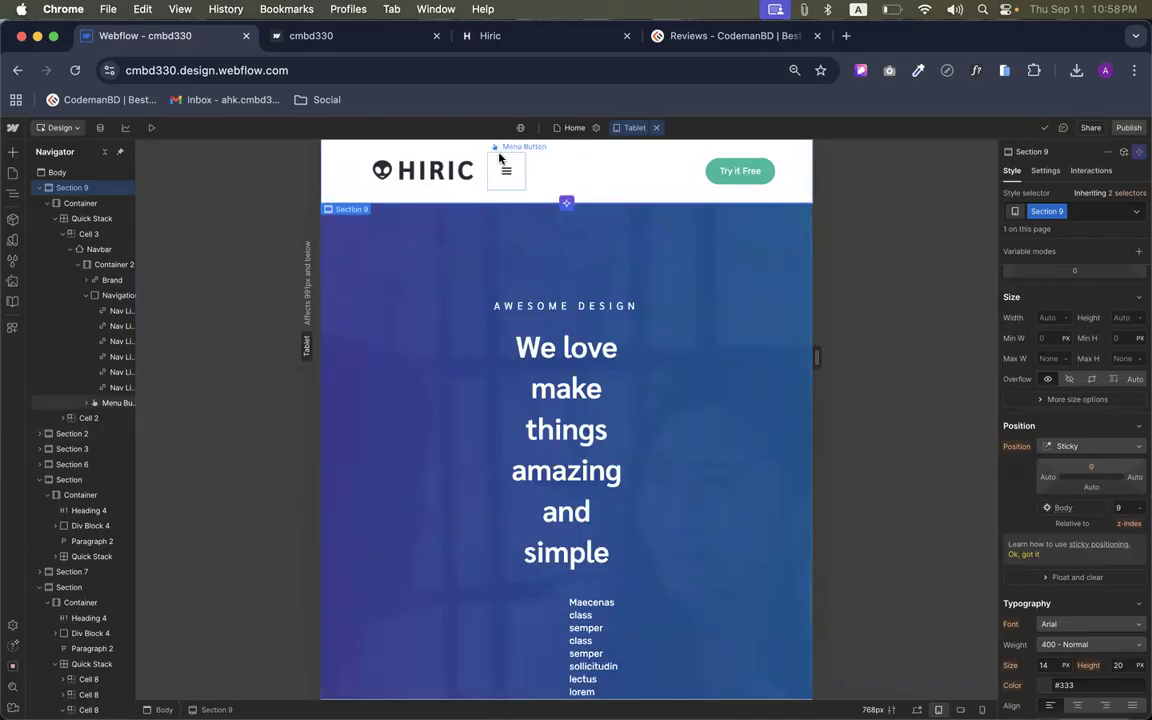
Open the themesbrand.com Hiric reference page in the mobile simulator extension
click(349, 38)
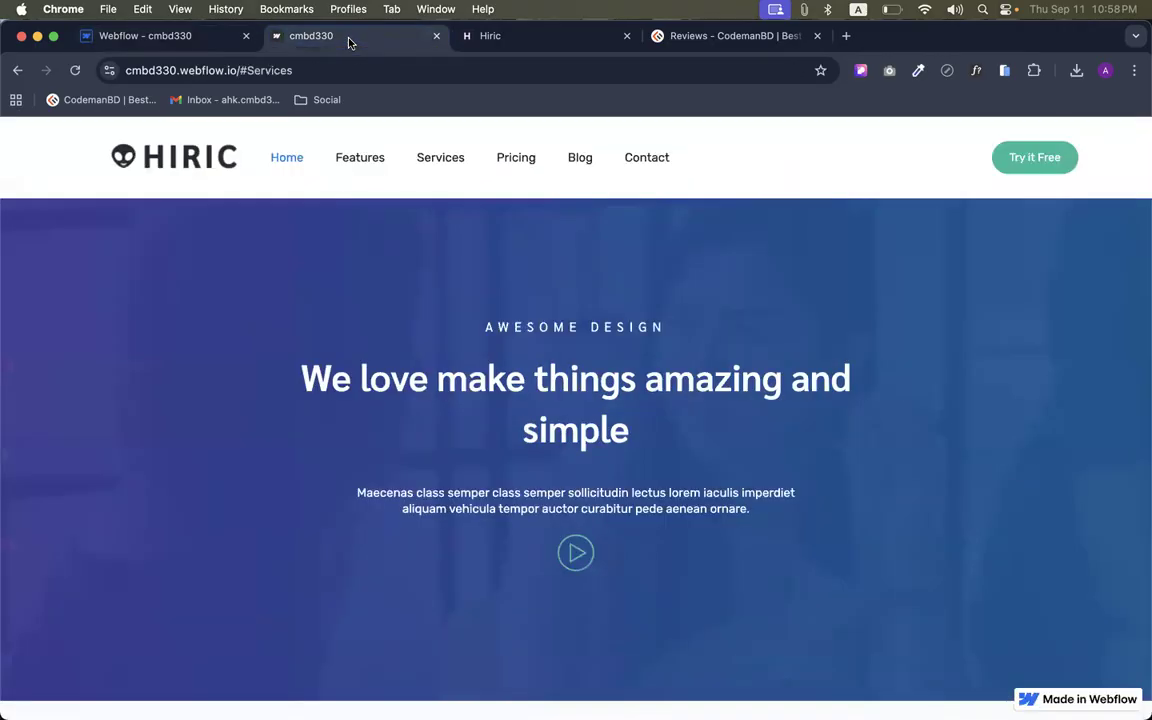
right_click(480, 360)
click(398, 306)
click(540, 40)
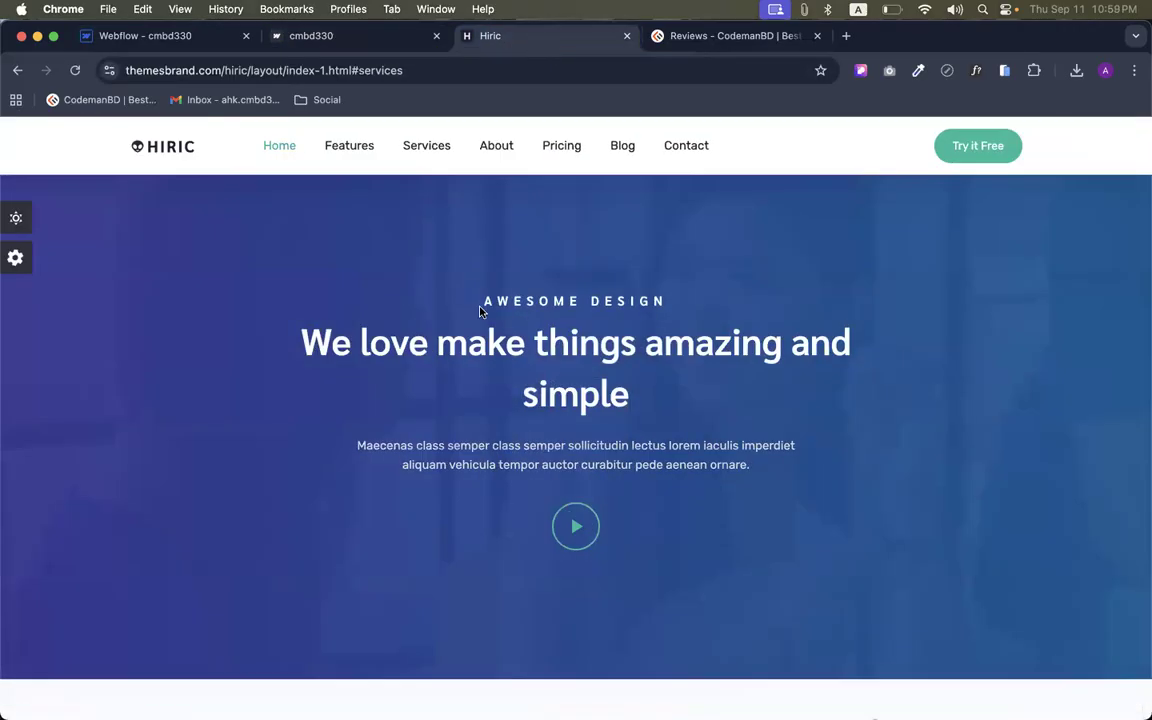
right_click(468, 311)
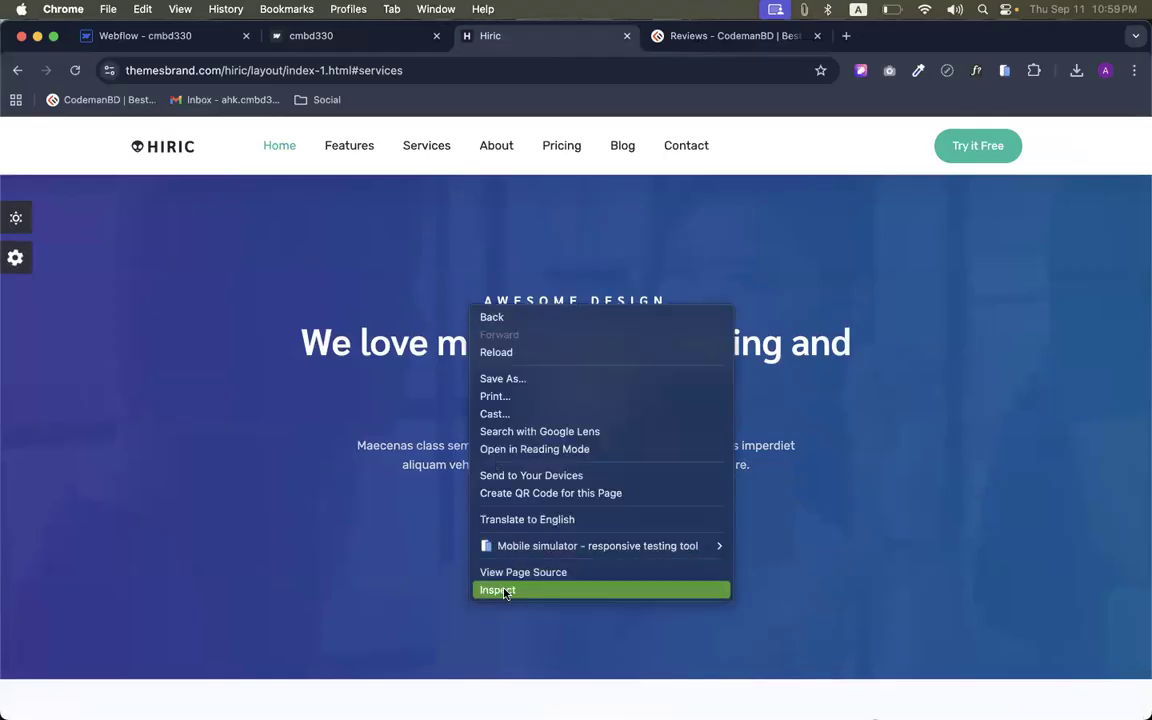
mouse_move(630, 546)
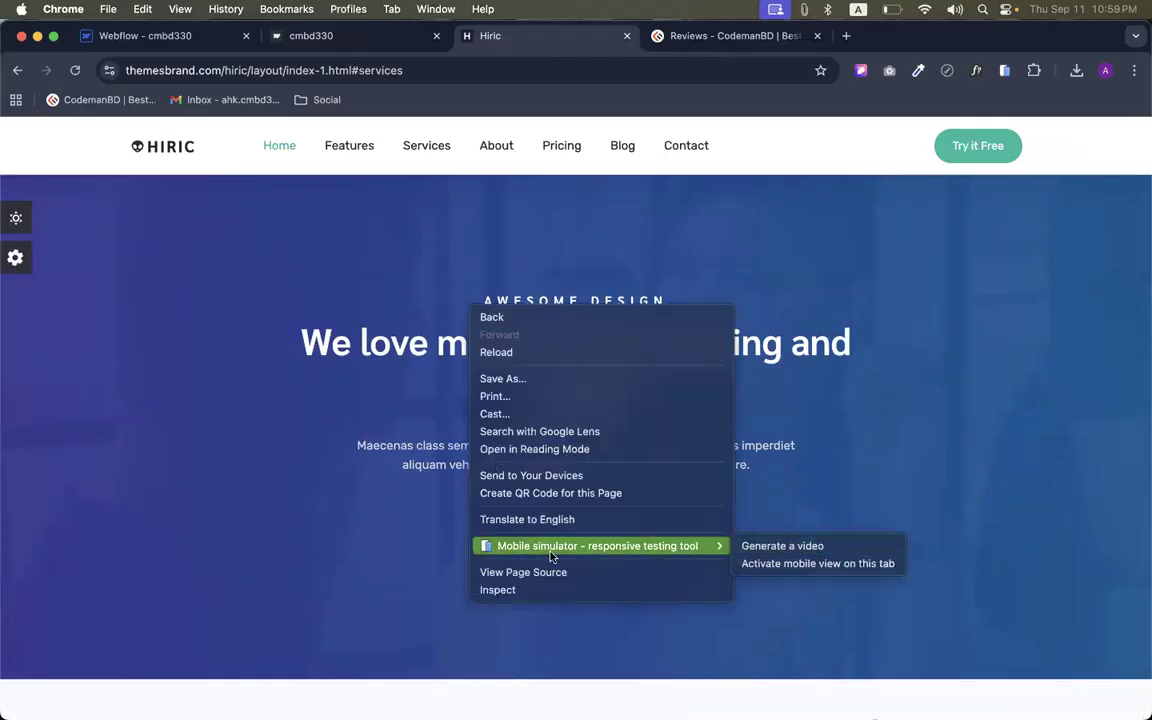
click(1005, 70)
click(1005, 70)
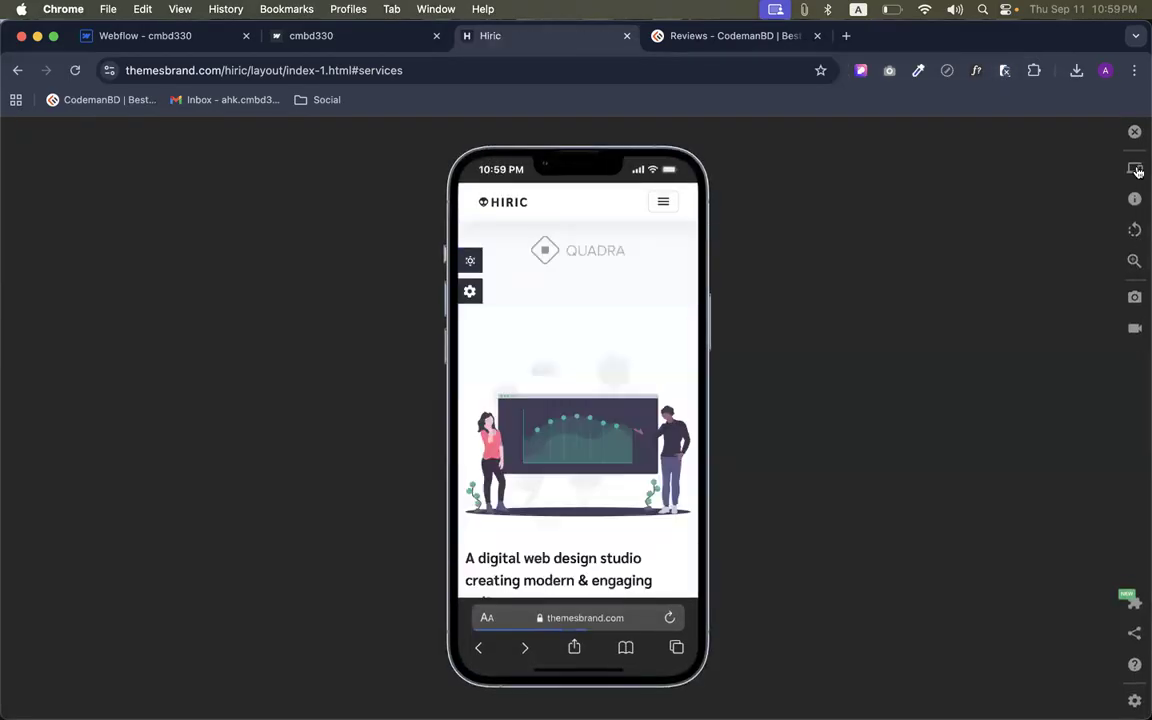
Set the simulated device to iPad PRO 11 and dismiss the energy saver notice
click(1137, 172)
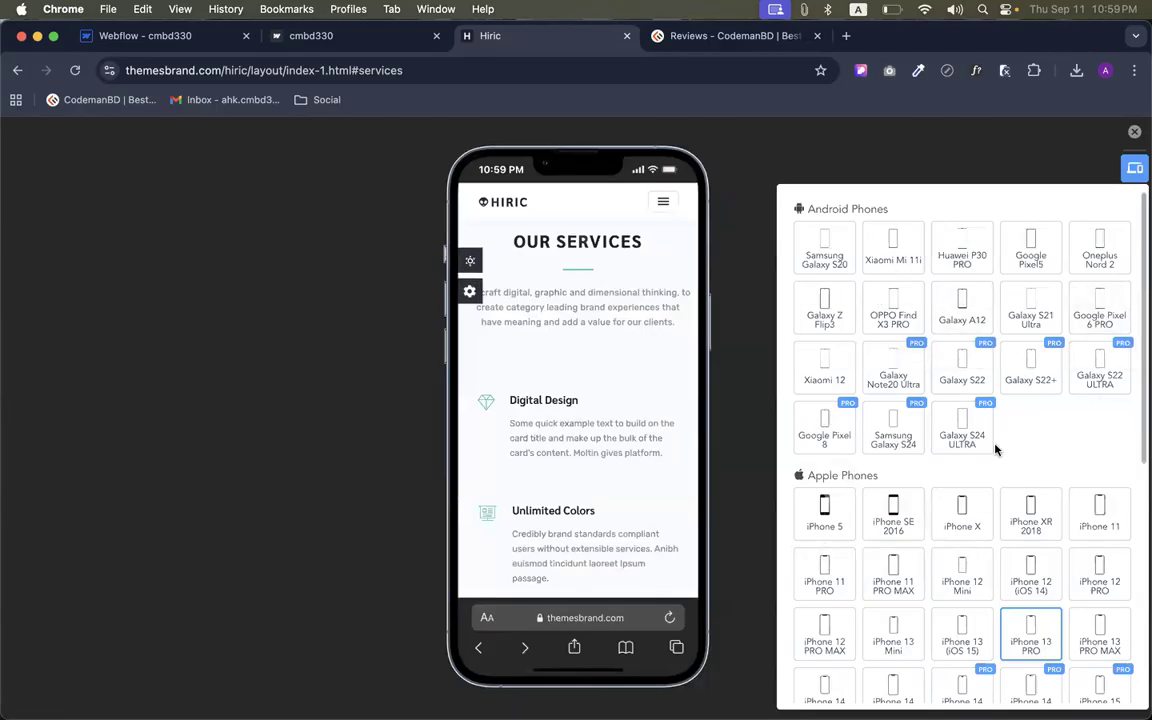
scroll(920, 535, down, 4)
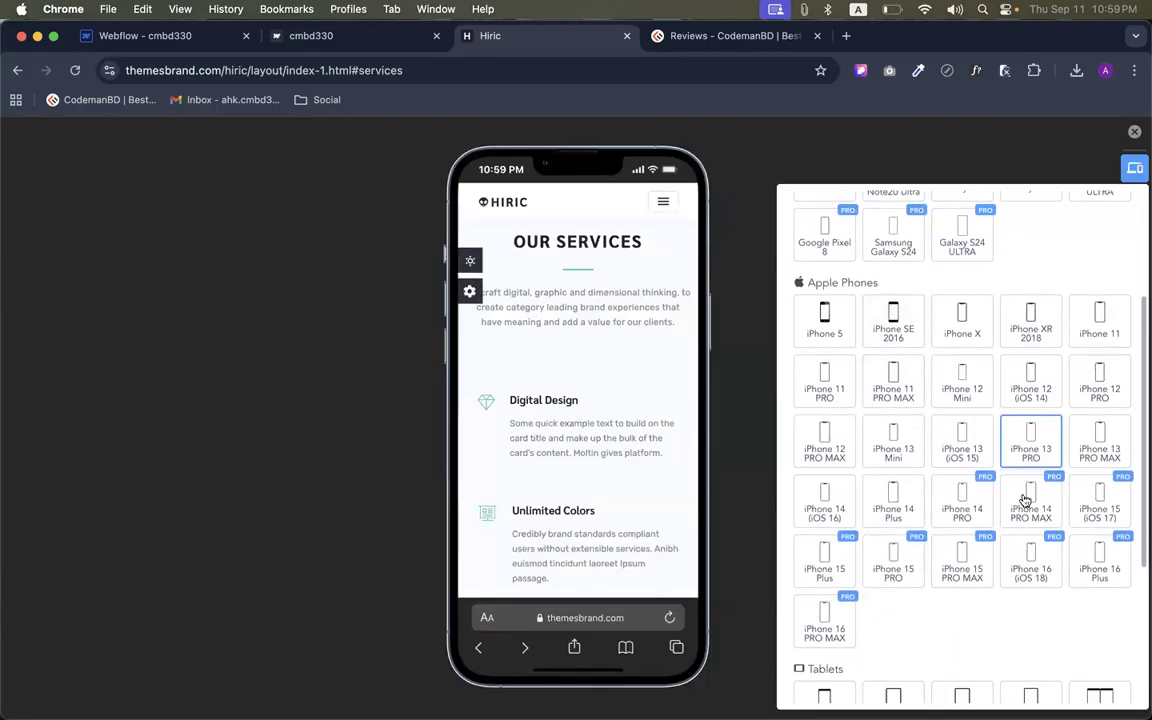
scroll(1020, 510, down, 5)
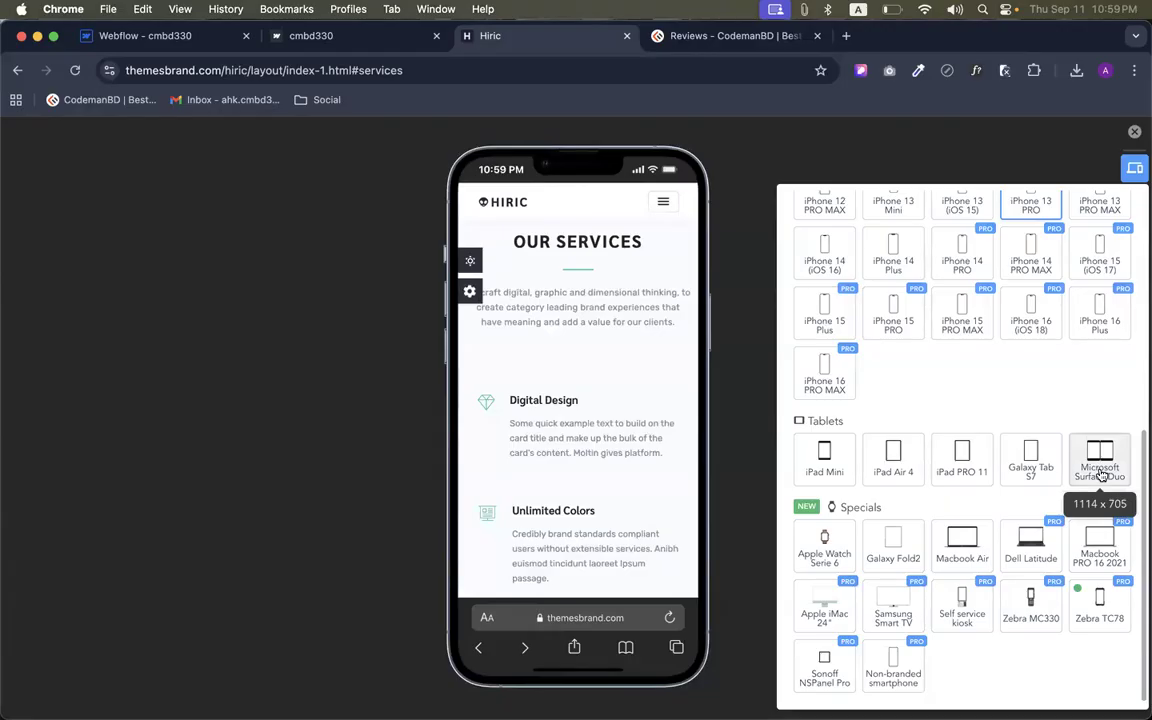
scroll(1051, 382, up, 5)
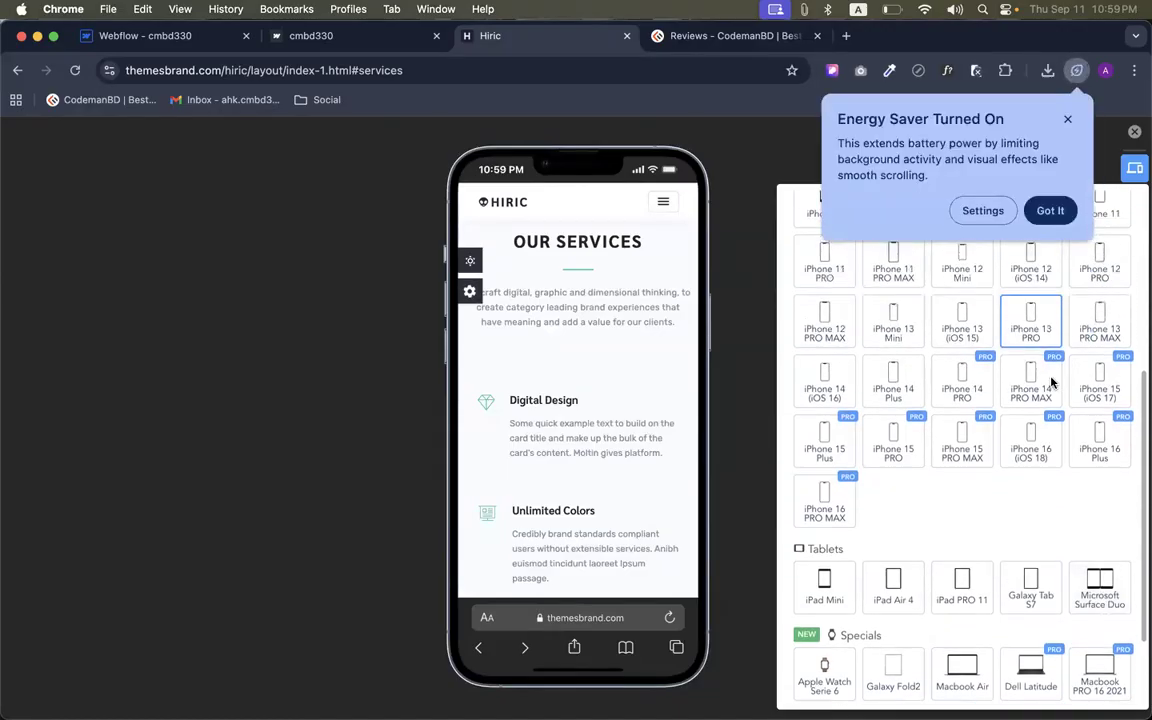
scroll(1036, 468, down, 5)
scroll(950, 480, up, 1)
scroll(950, 480, down, 1)
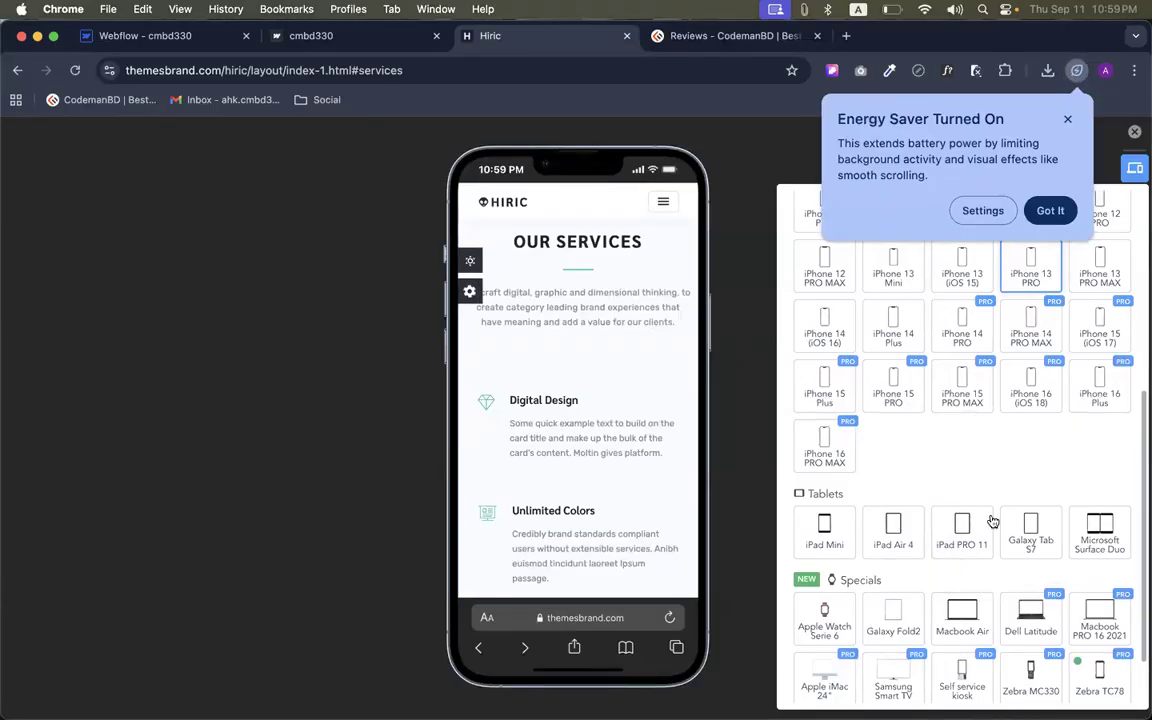
click(960, 524)
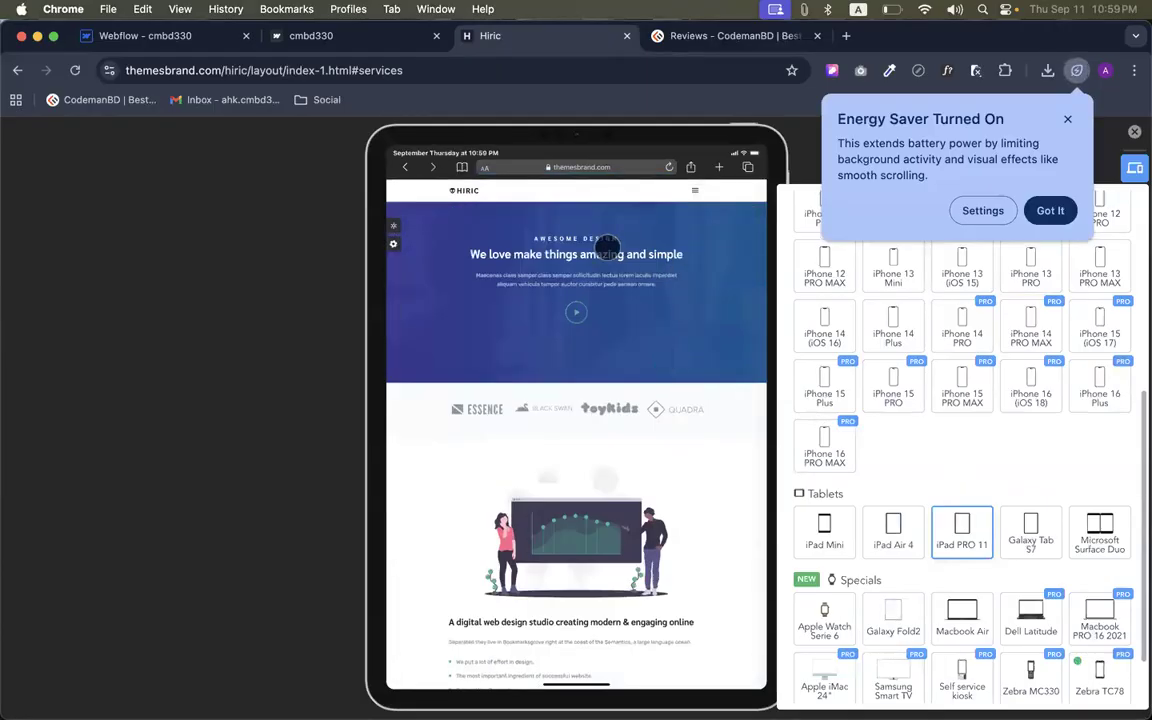
click(1050, 210)
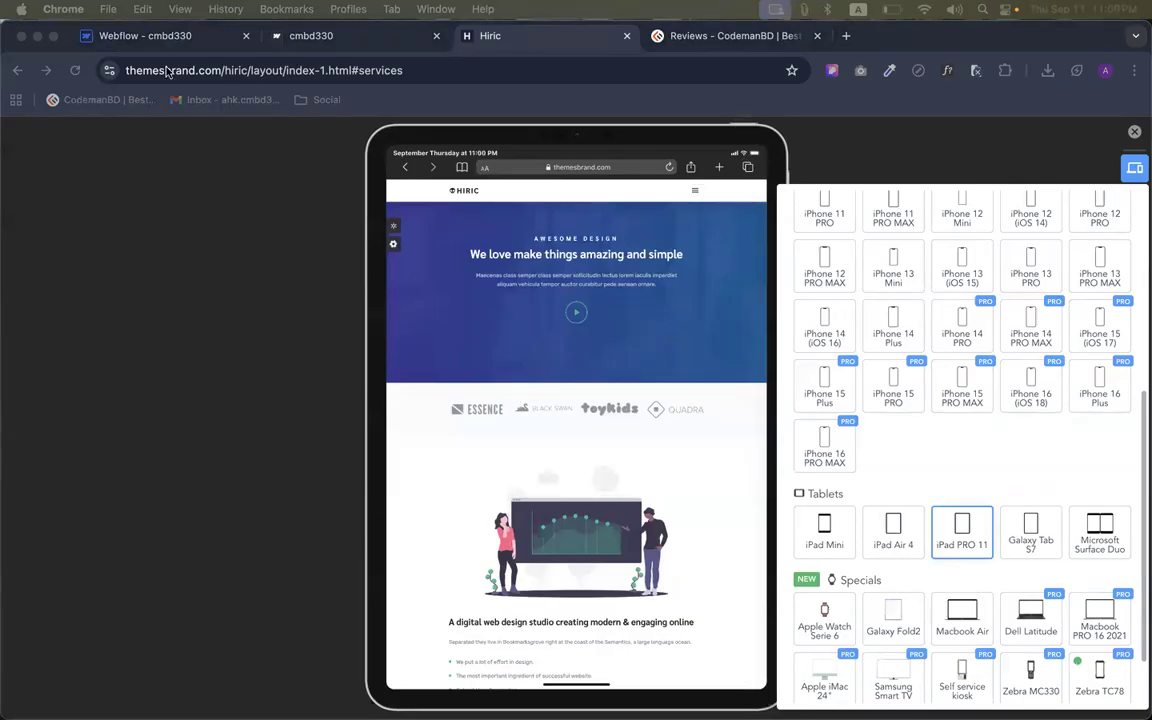
click(268, 36)
click(165, 38)
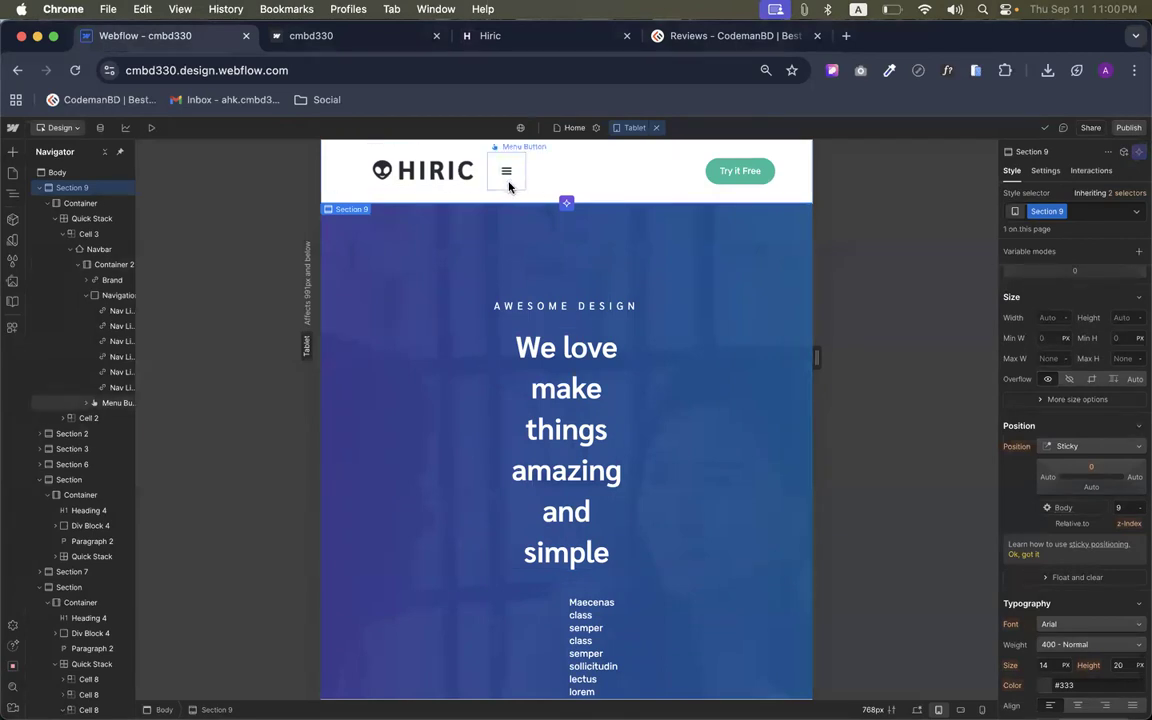
click(503, 35)
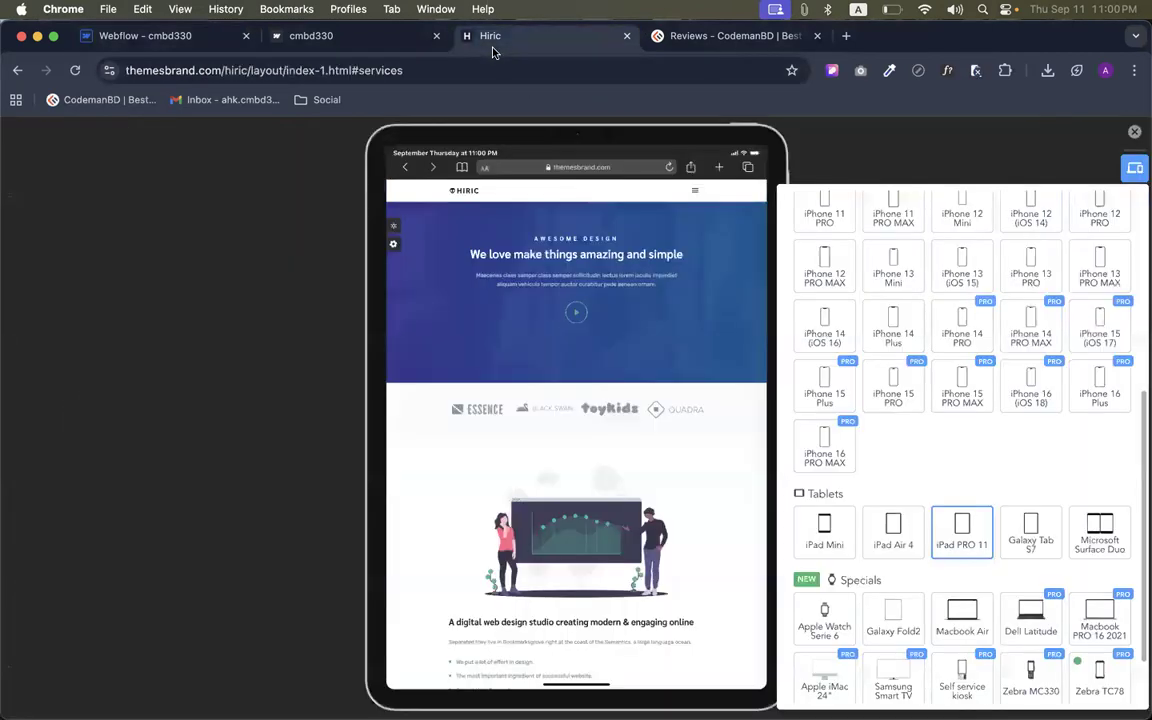
Open and close the reference site's navigation menu in the tablet preview, and return to the Webflow design
click(695, 190)
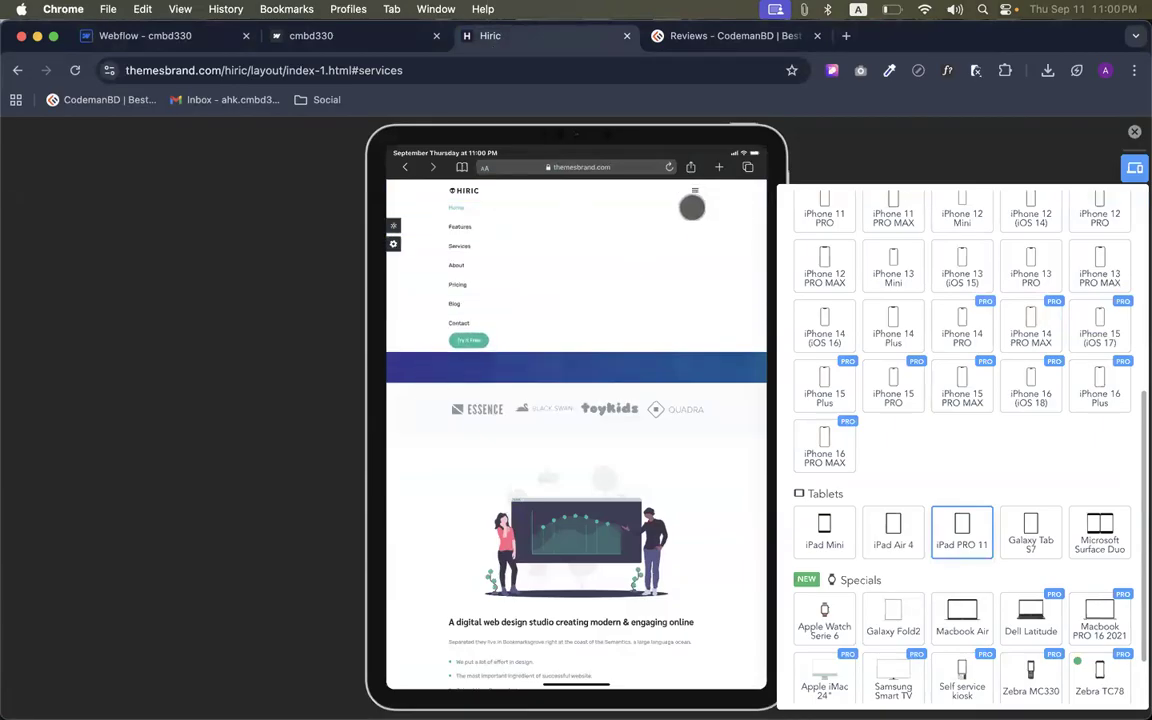
click(692, 197)
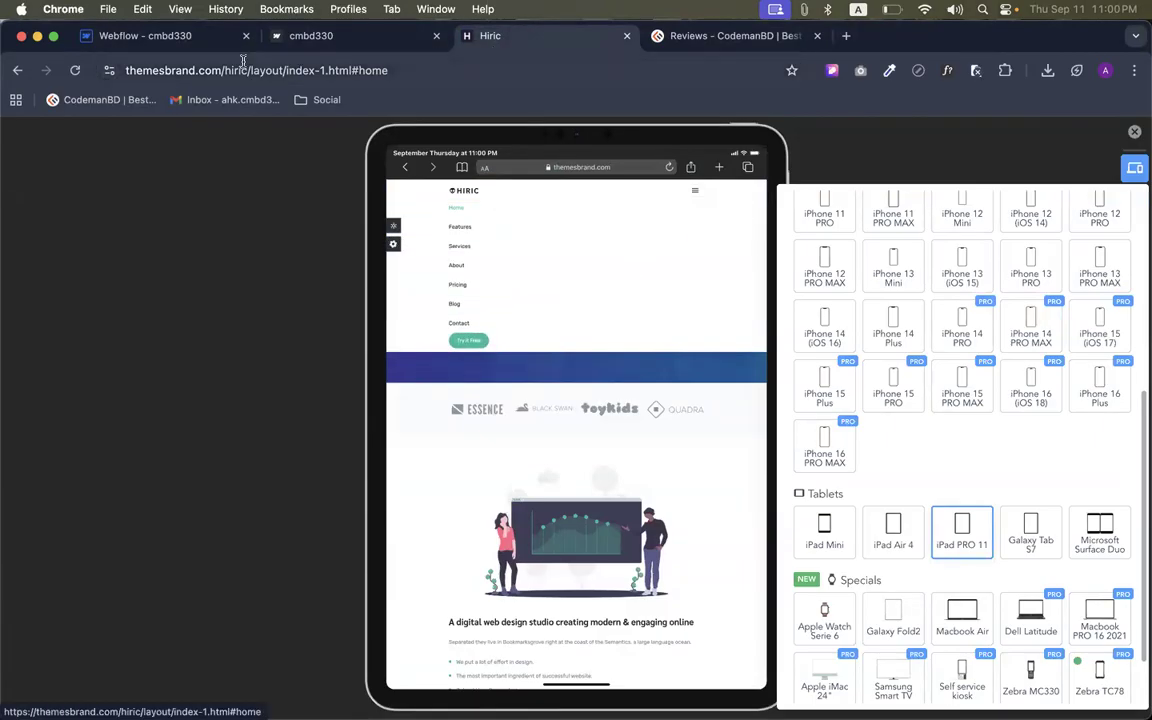
click(697, 195)
click(150, 35)
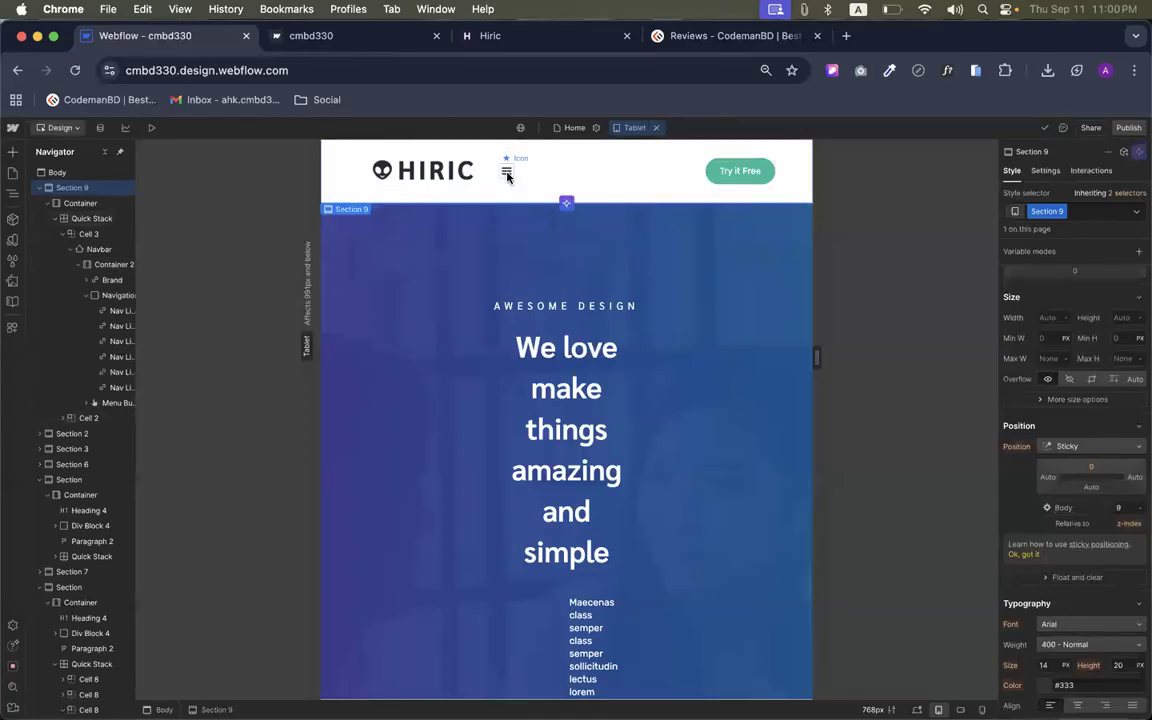
Set the navbar Menu Button's flex child sizing to grow so it fills the space beside the logo
click(579, 180)
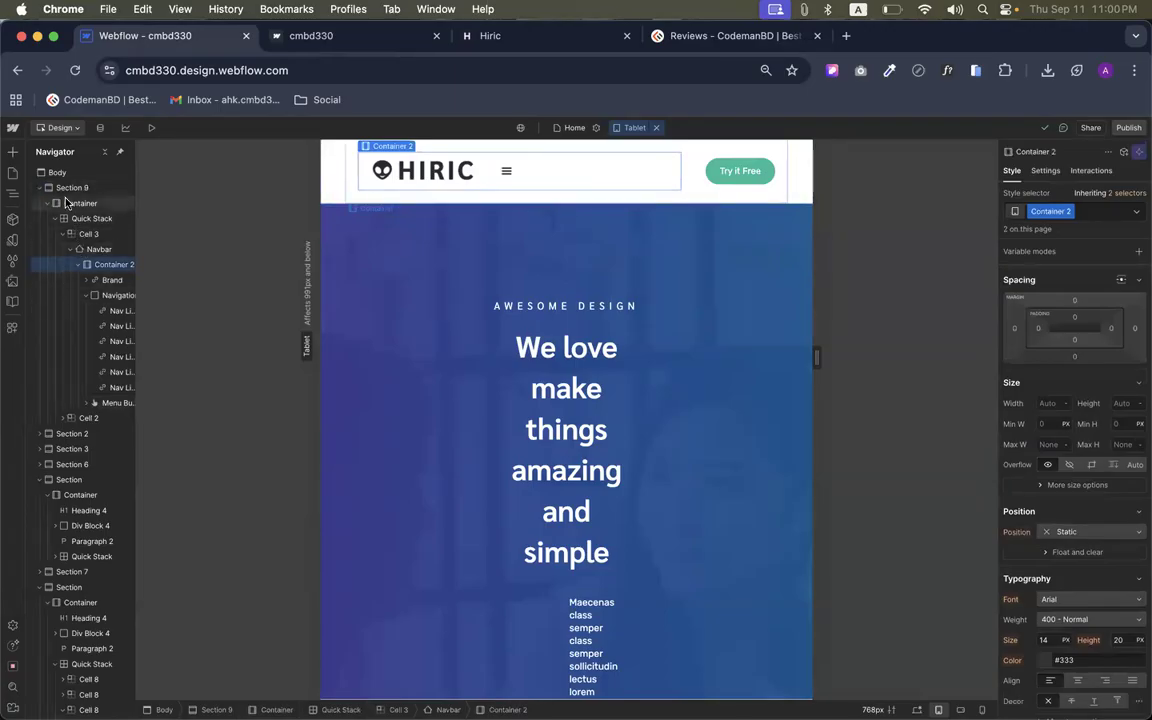
scroll(1092, 418, up, 1)
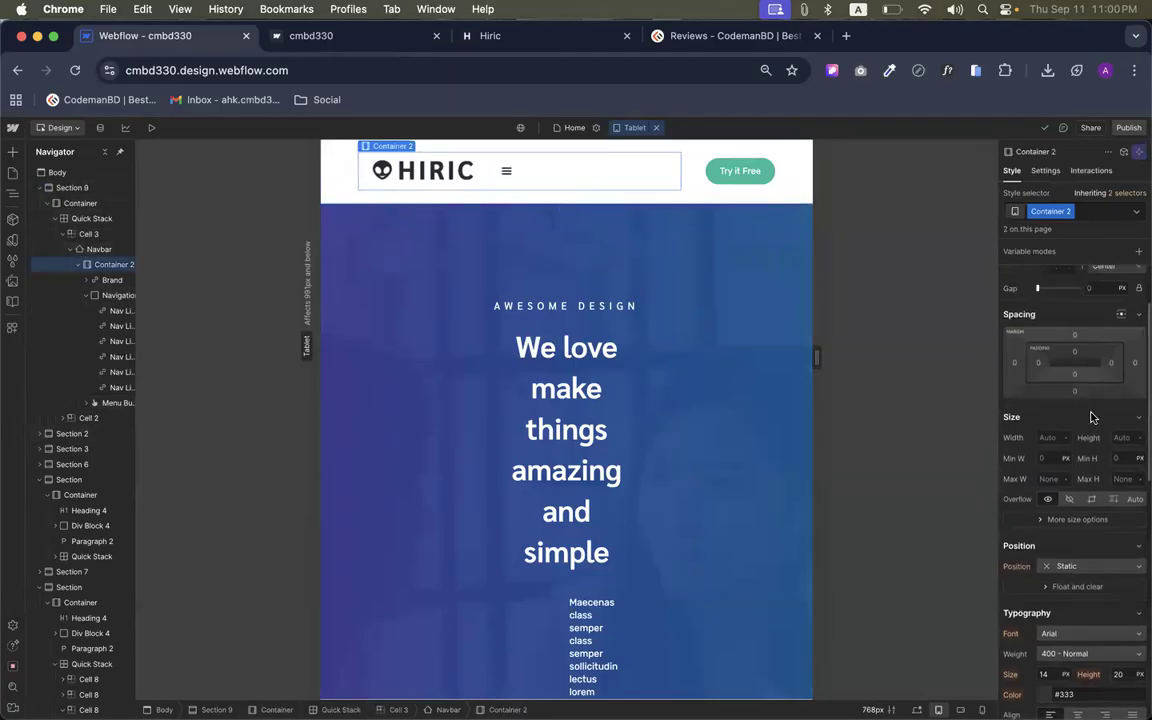
scroll(1092, 418, up, 2)
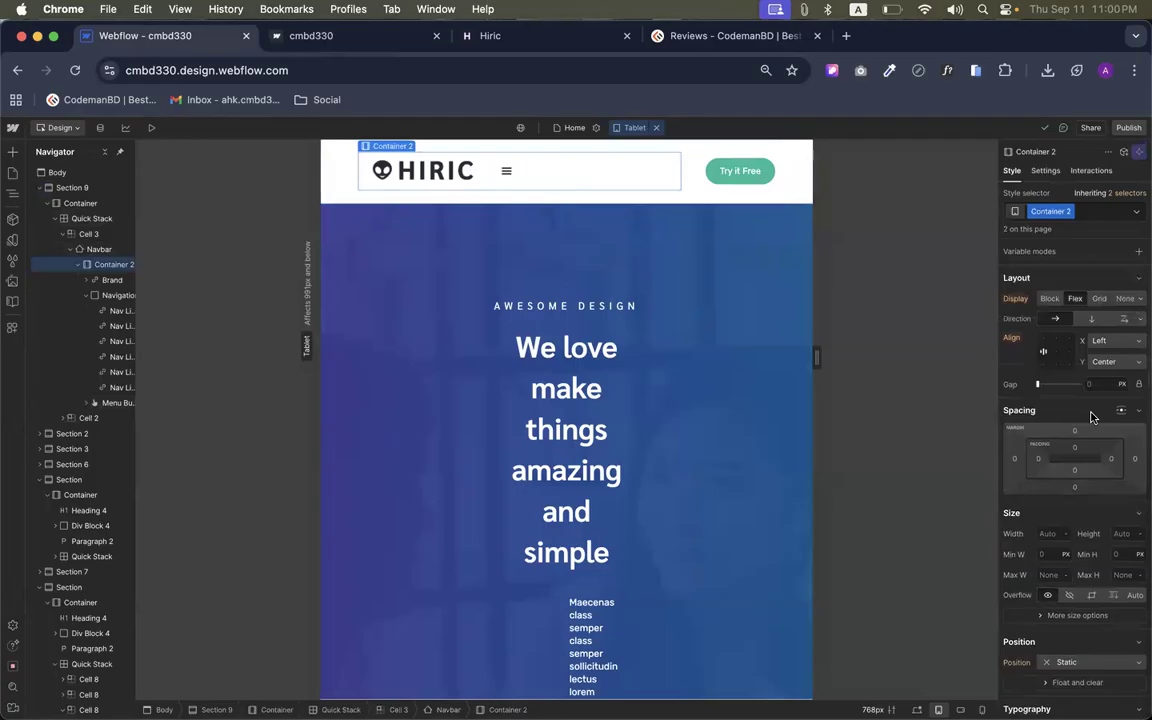
click(1099, 343)
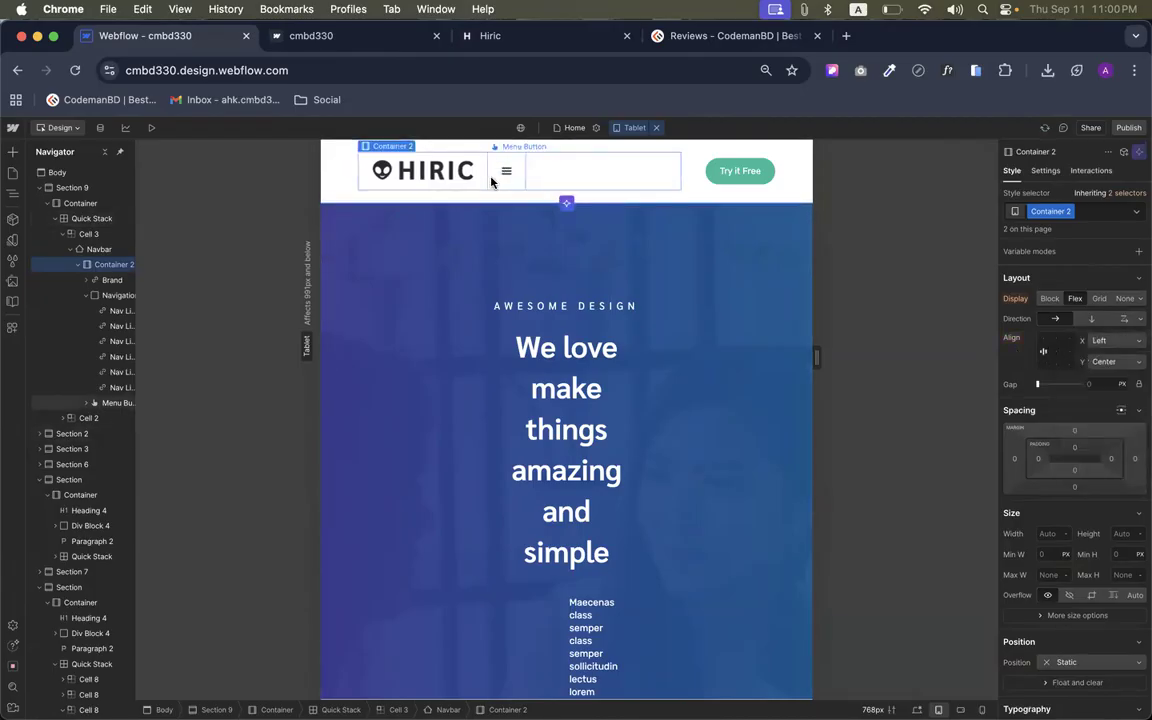
click(491, 181)
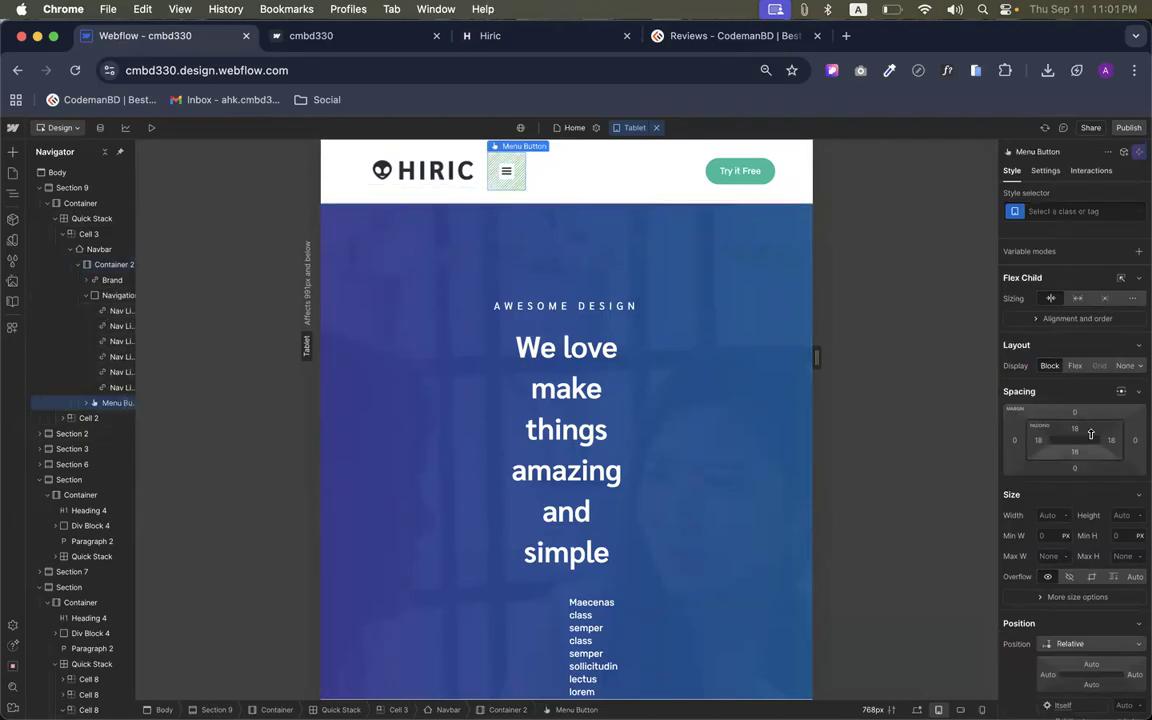
click(1081, 319)
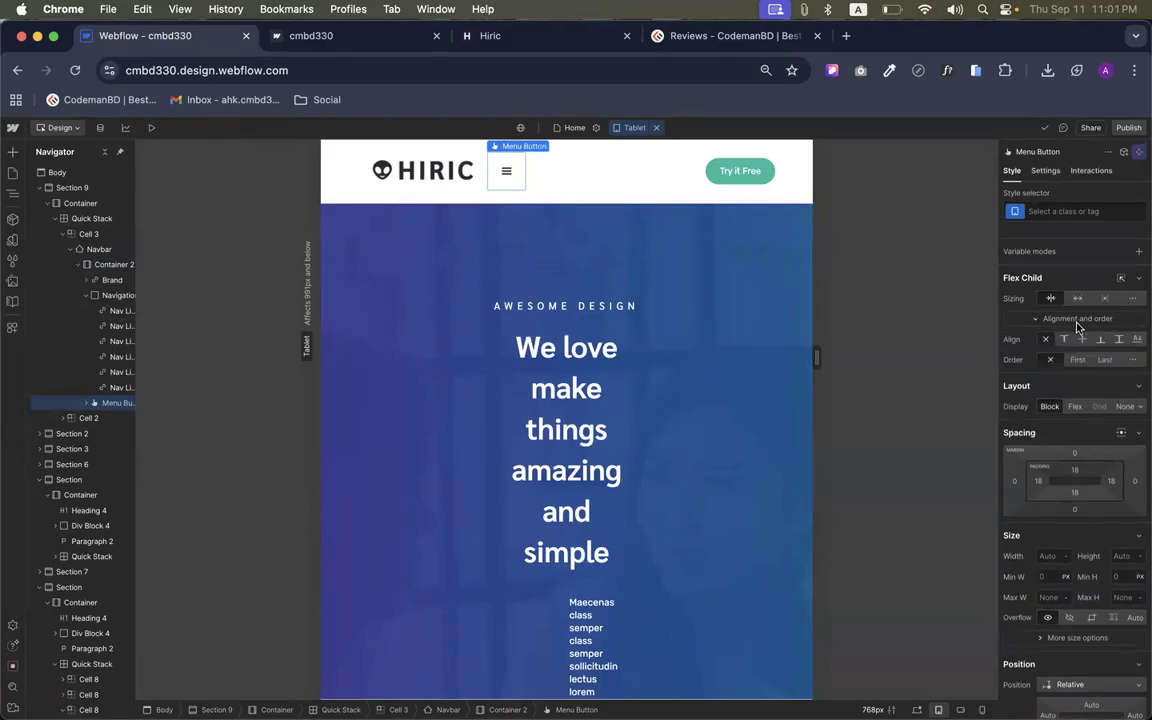
click(1079, 298)
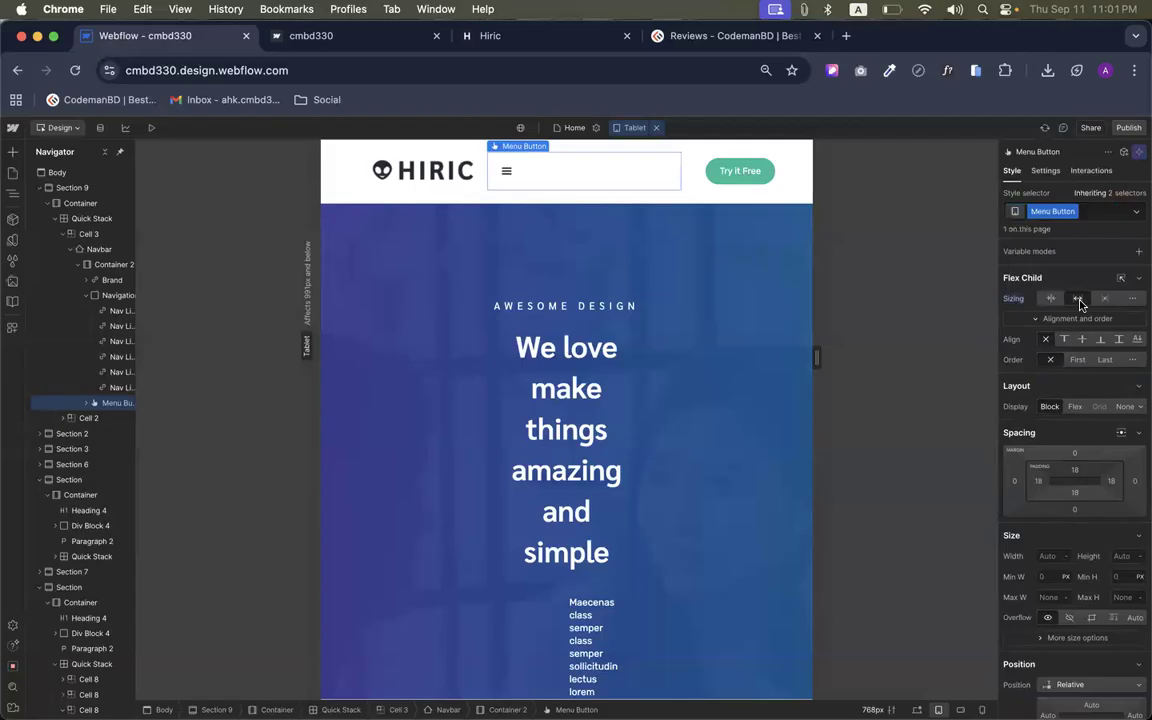
click(1051, 298)
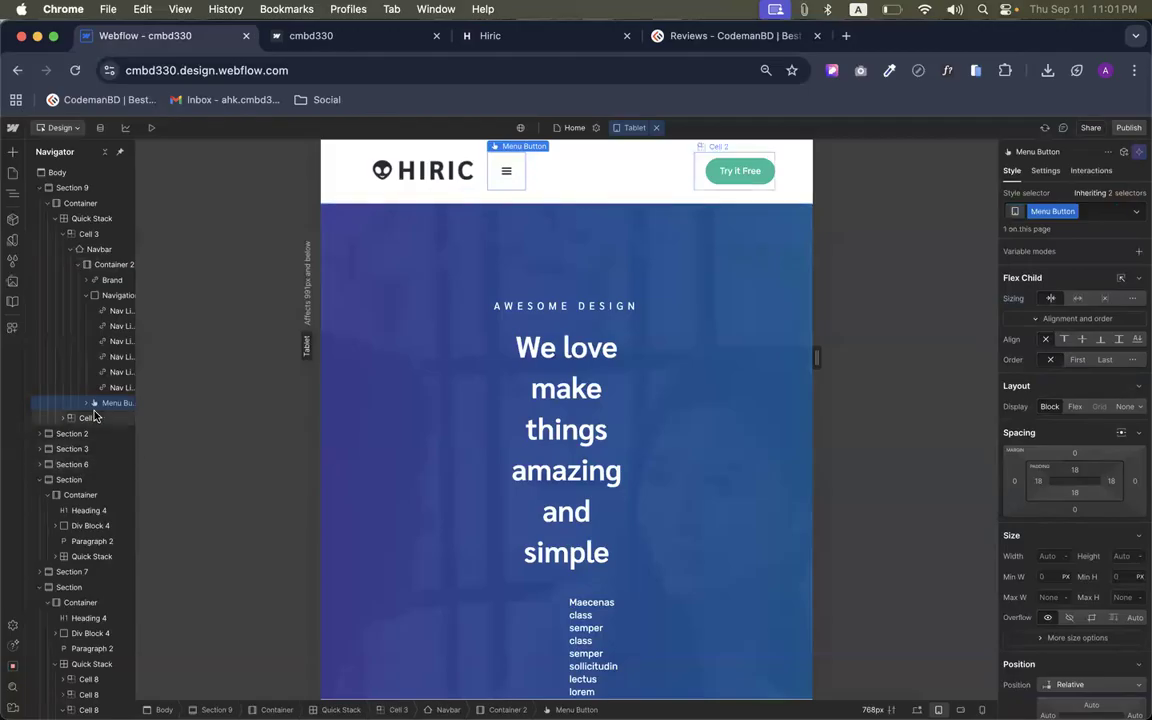
click(1079, 299)
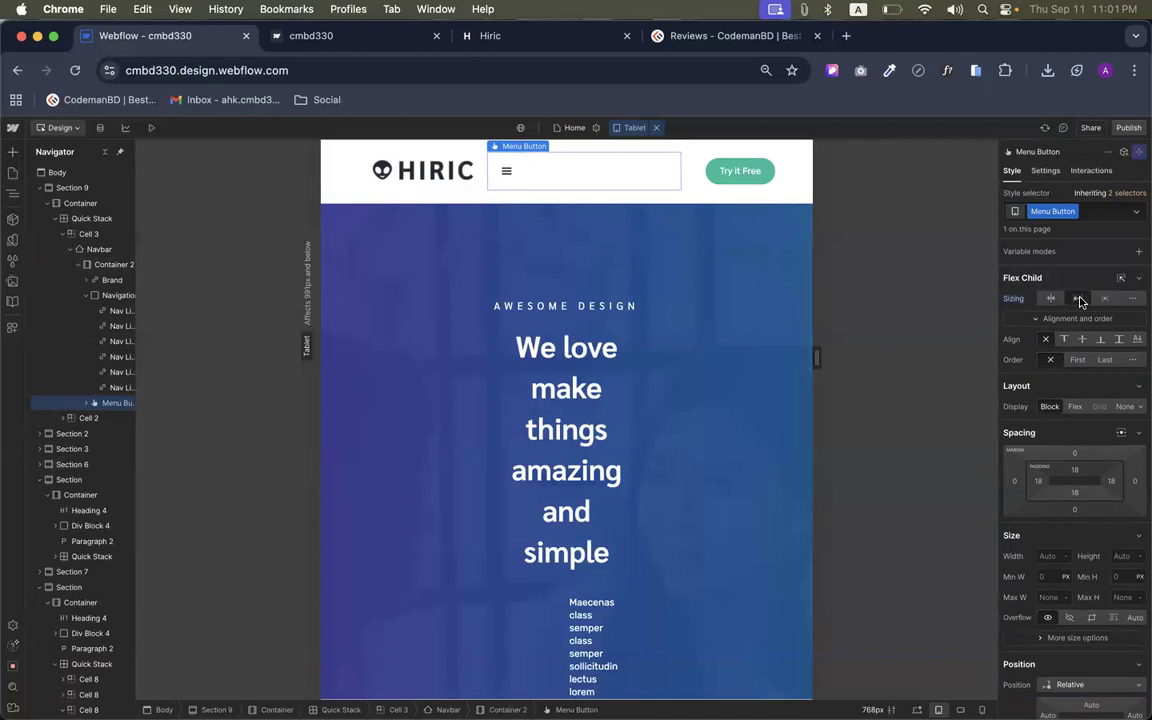
Set the Menu Button's display to Flex, trying right and center alignment before returning it to left and stretch
click(1074, 407)
click(1069, 464)
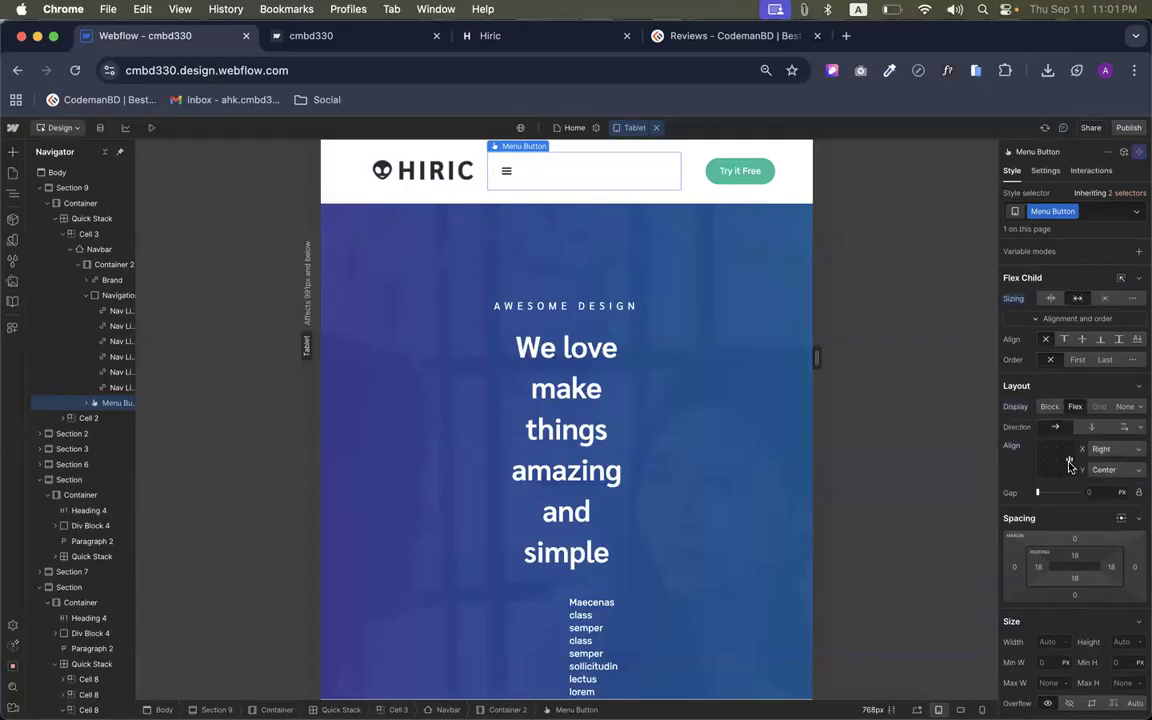
double_click(1040, 450)
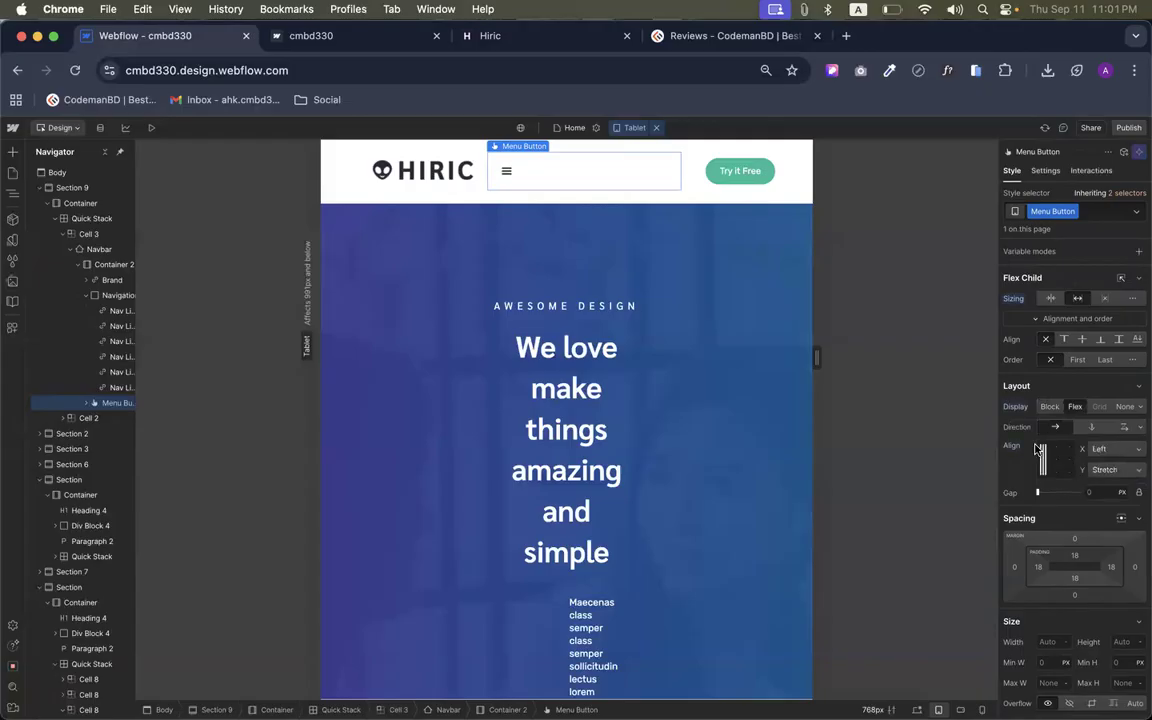
Set the hamburger icon's display to Flex and align its content right and center
click(516, 173)
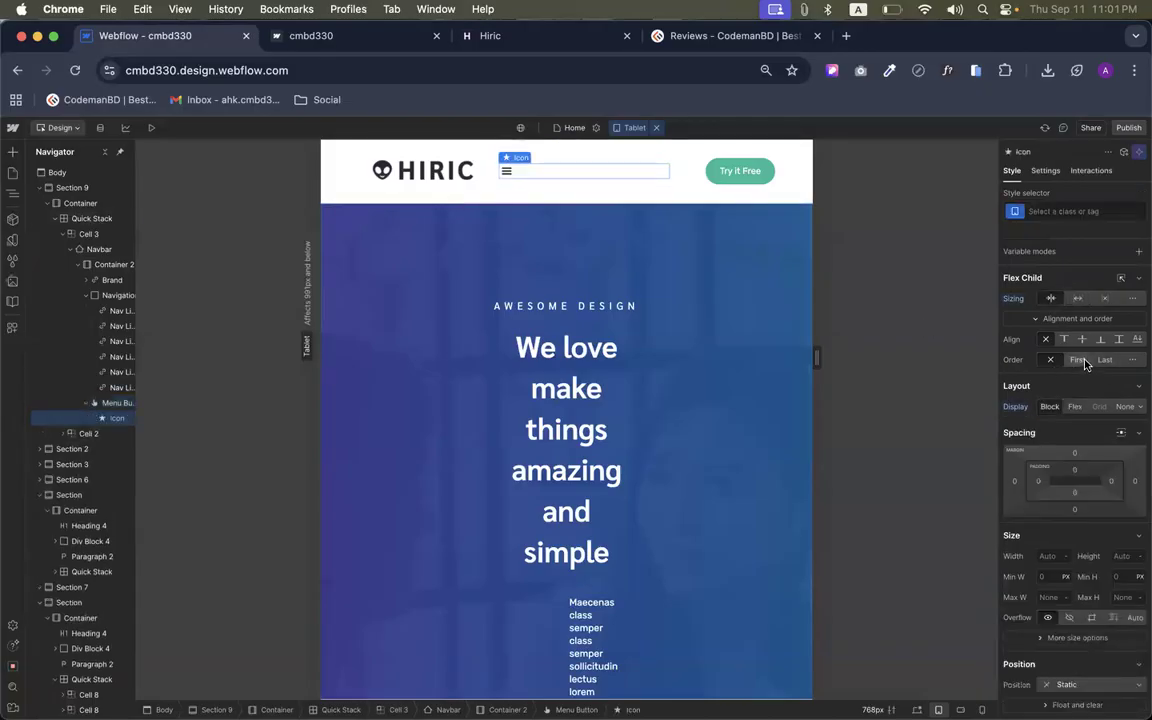
click(1075, 407)
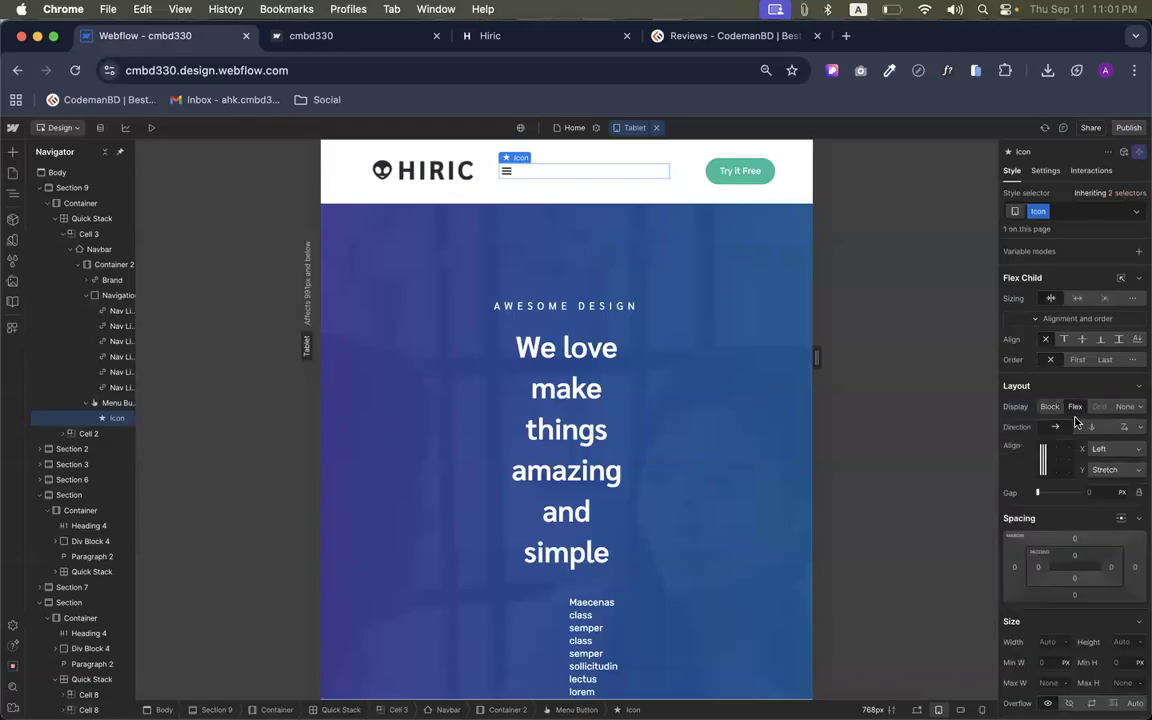
click(1070, 460)
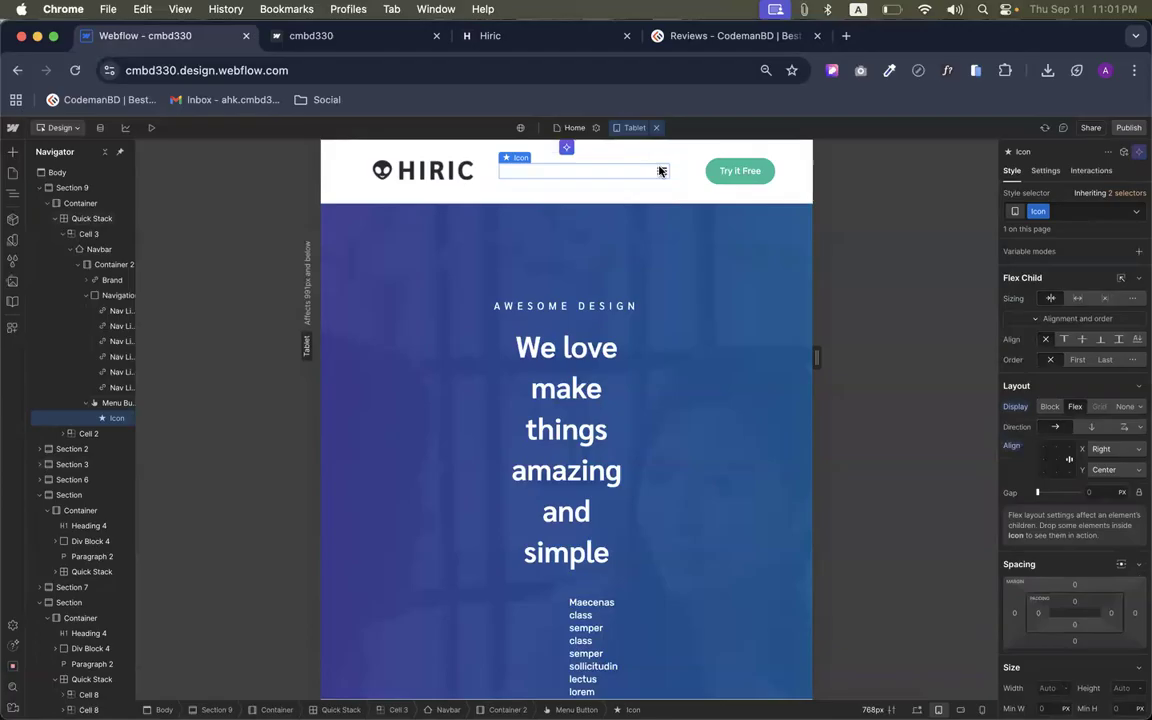
Increase the hamburger icon's font size to 42 px
scroll(1060, 512, down, 10)
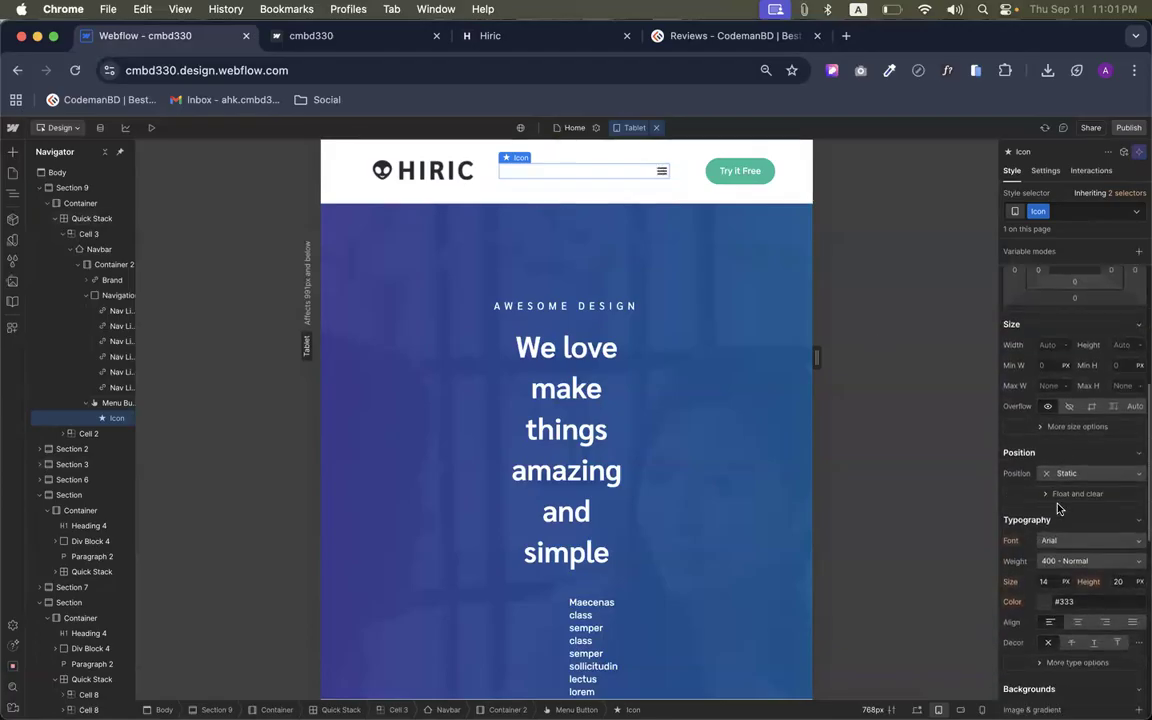
click(1045, 477)
text(22)
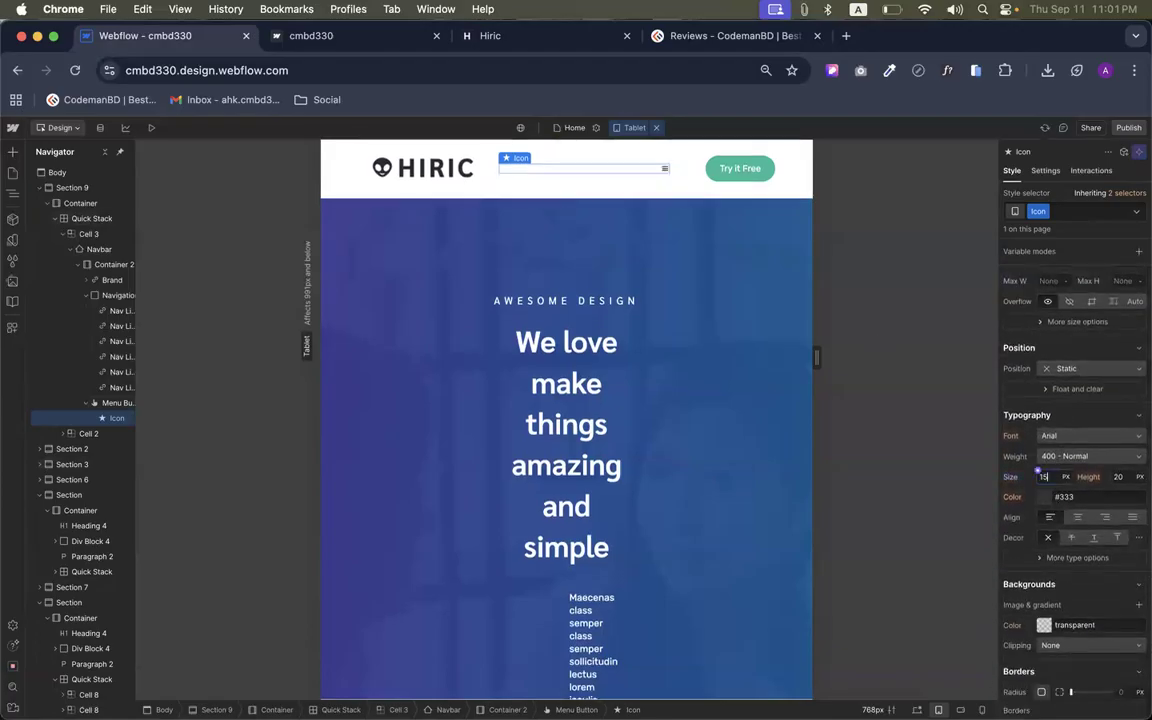
key(Up)
key(Up)
key(Up)
key(Up)
key(Up)
key(Up)
key(Up)
key(Up)
key(Up)
key(Up)
key(Up)
key(Up)
key(Up)
key(Up)
key(Up)
key(Up)
key(Up)
key(Up)
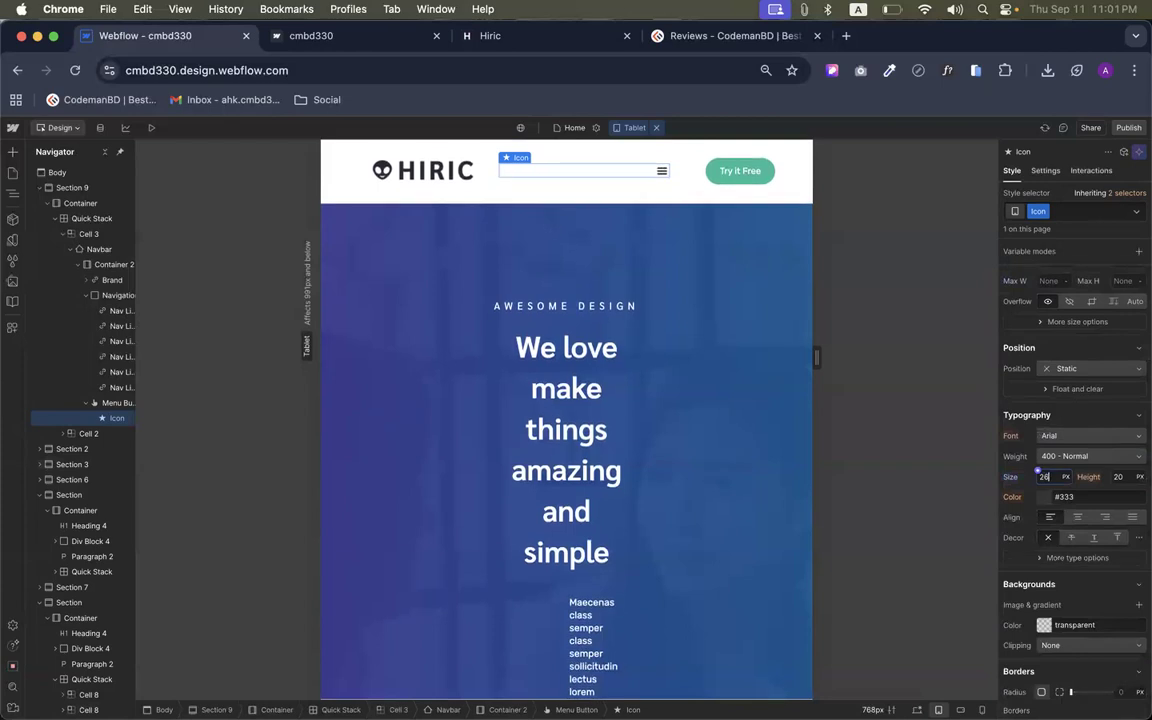
key(Up)
key(Up)
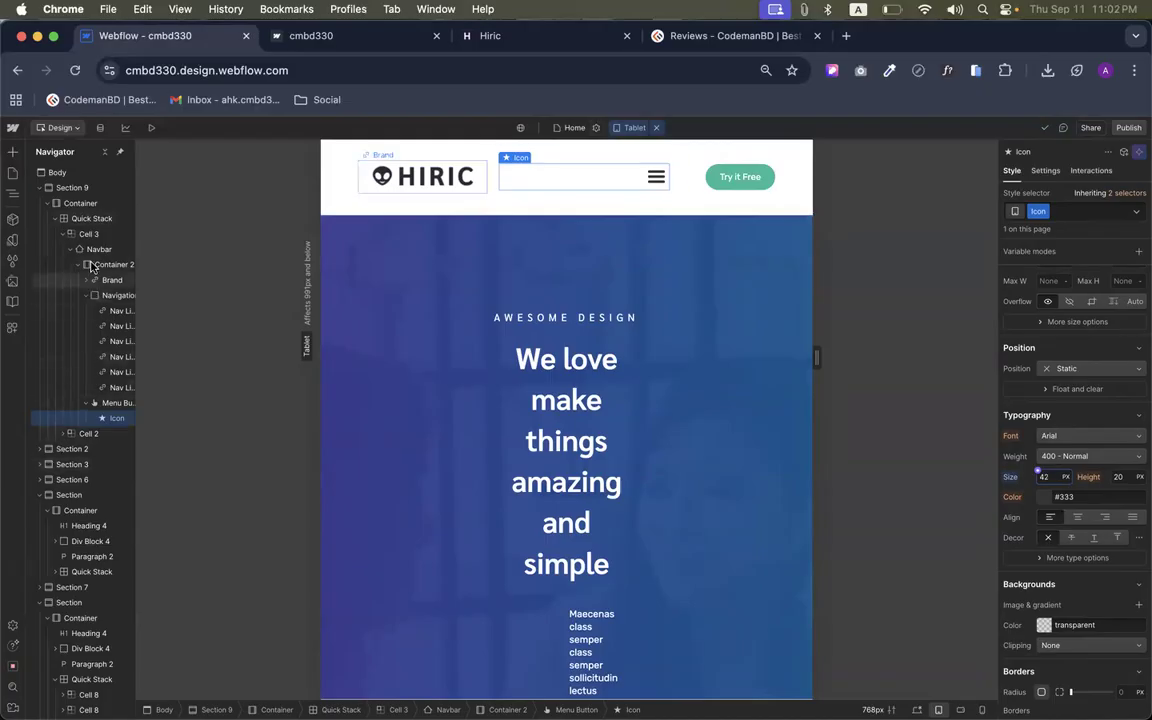
Reduce the header's Quick Stack grid to 1 column
click(86, 220)
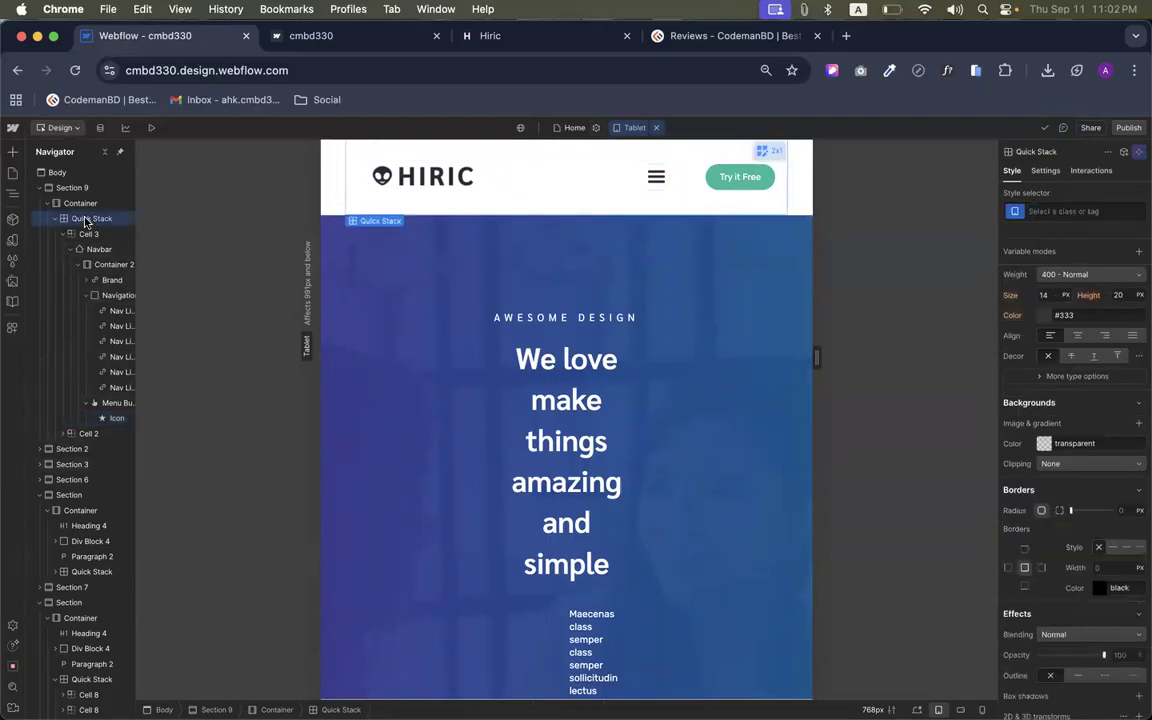
scroll(1140, 338, up, 5)
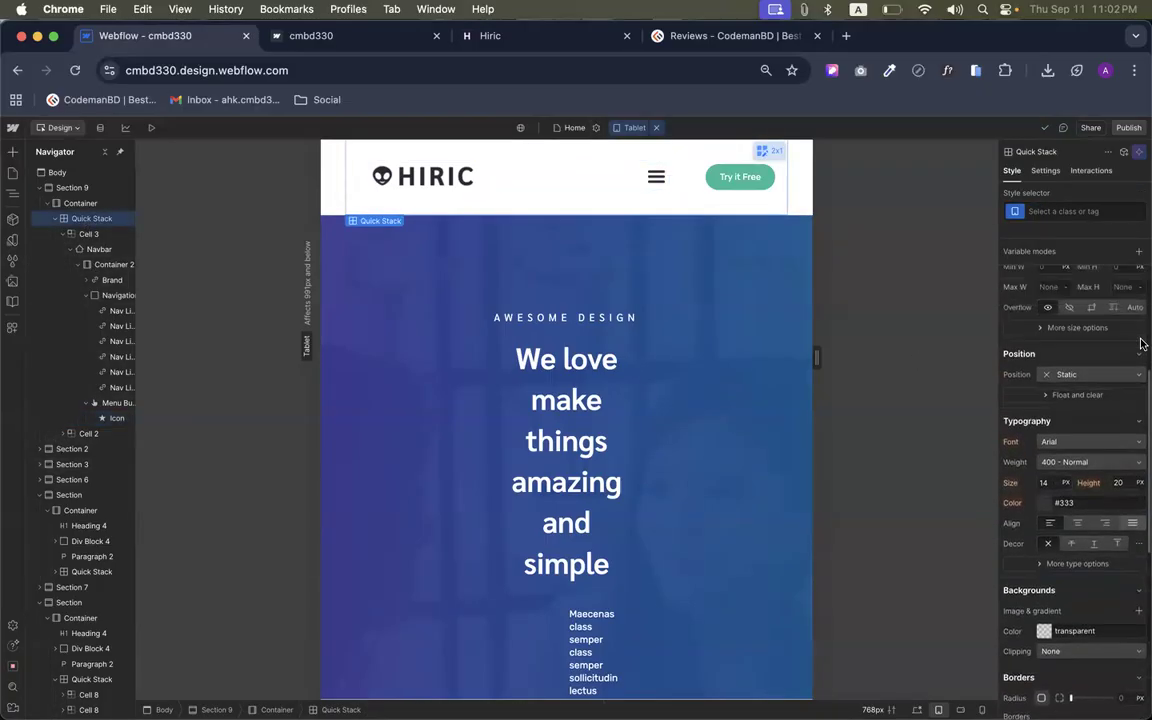
scroll(1140, 340, up, 3)
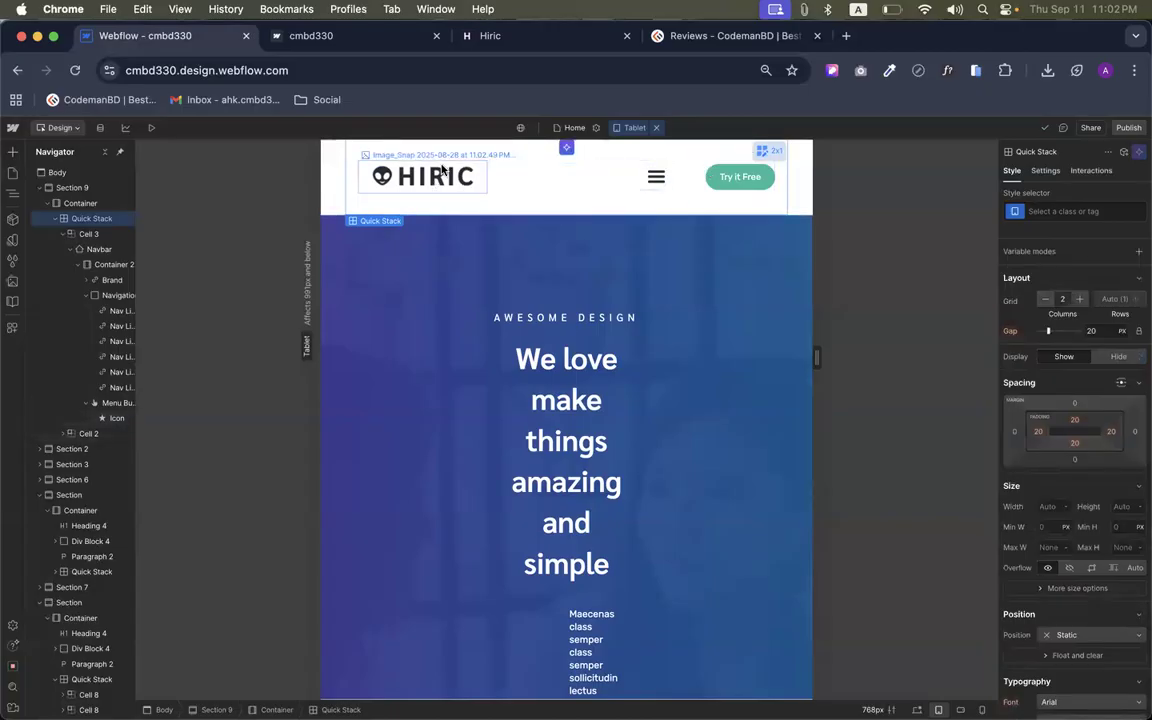
click(1044, 299)
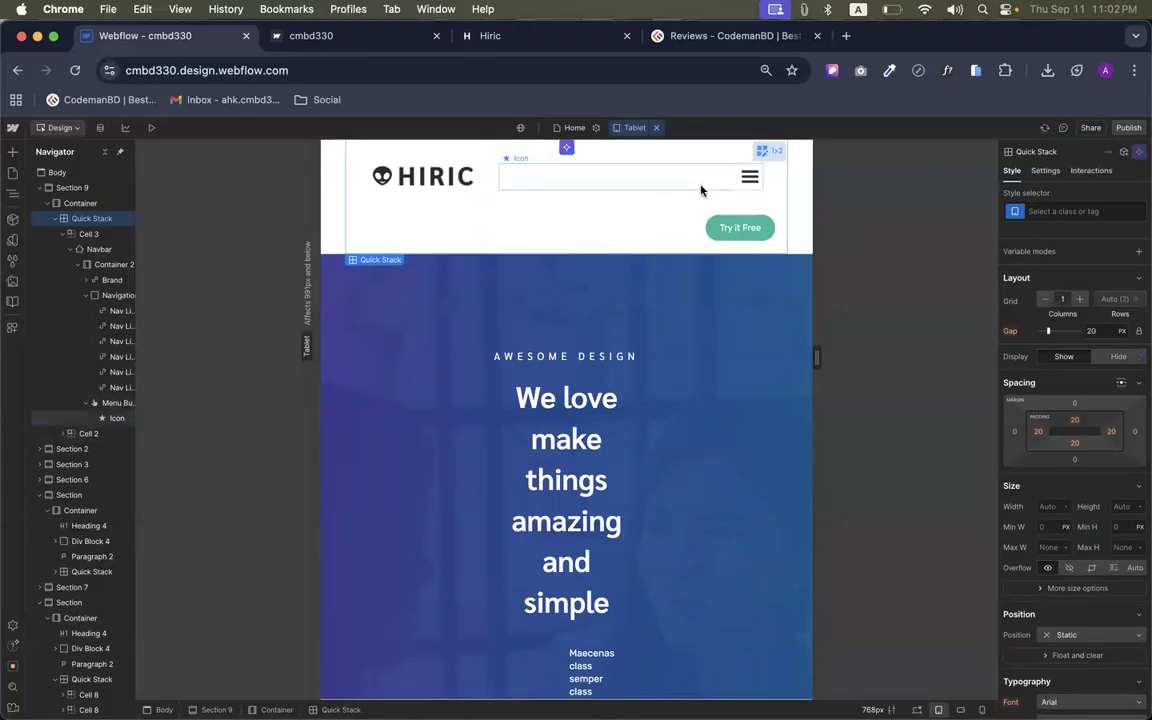
Check the reference site's tablet header and hide Cell 2 with the Try it Free button by setting its display to None
click(611, 228)
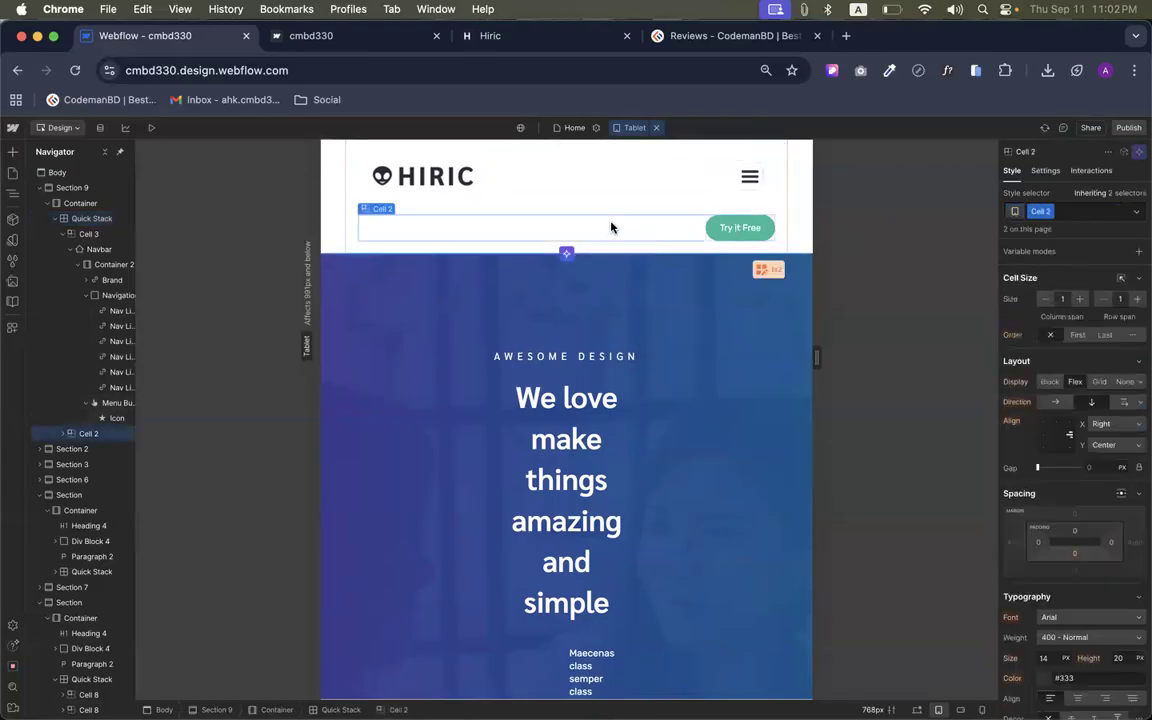
click(467, 157)
click(491, 227)
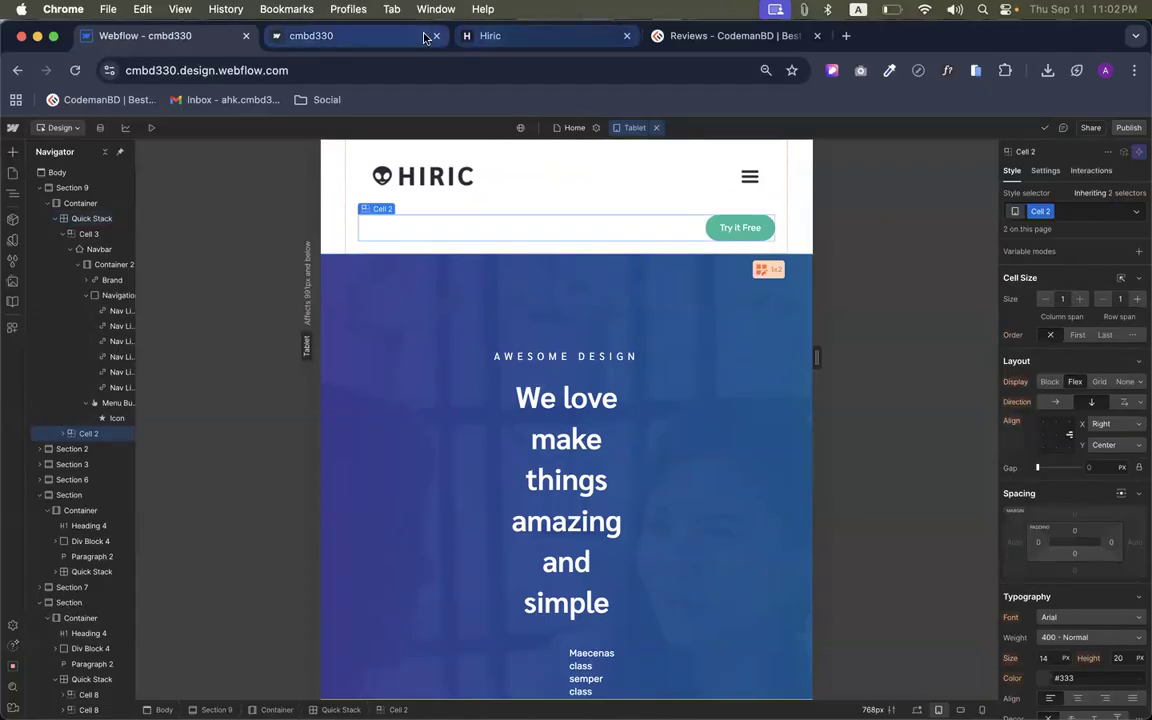
click(488, 36)
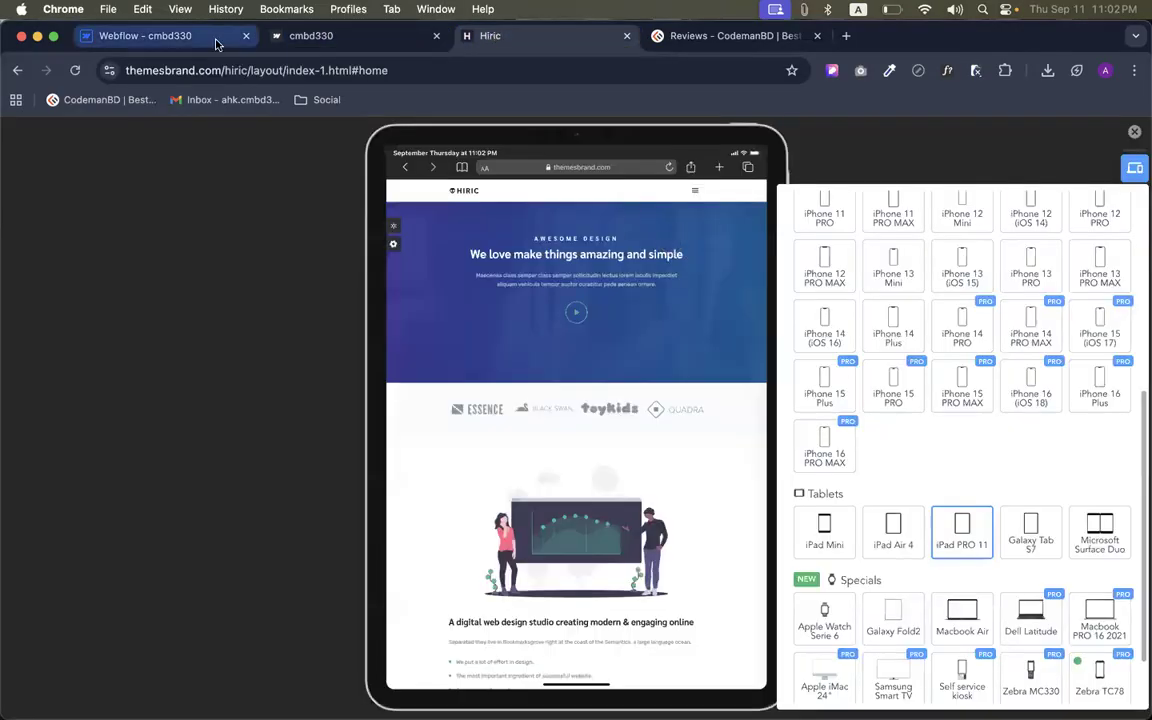
click(150, 36)
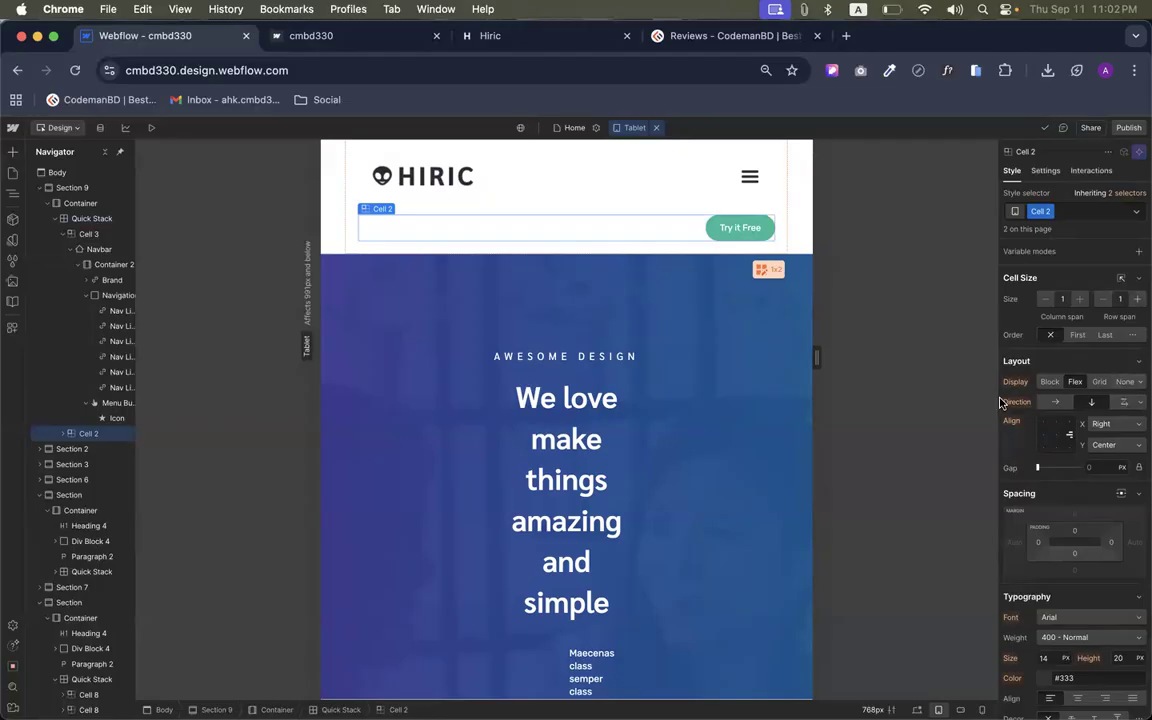
click(1125, 381)
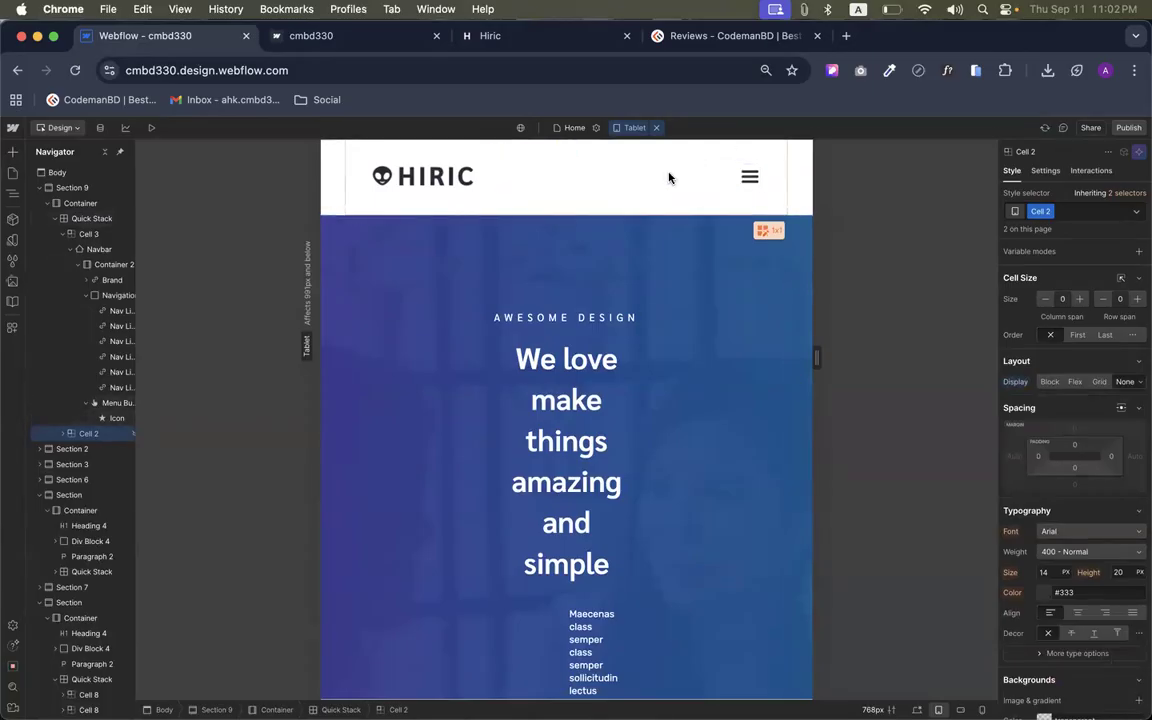
Examine the layout and spacing settings of the navbar container, the logo image and the header's Quick Stack
click(362, 156)
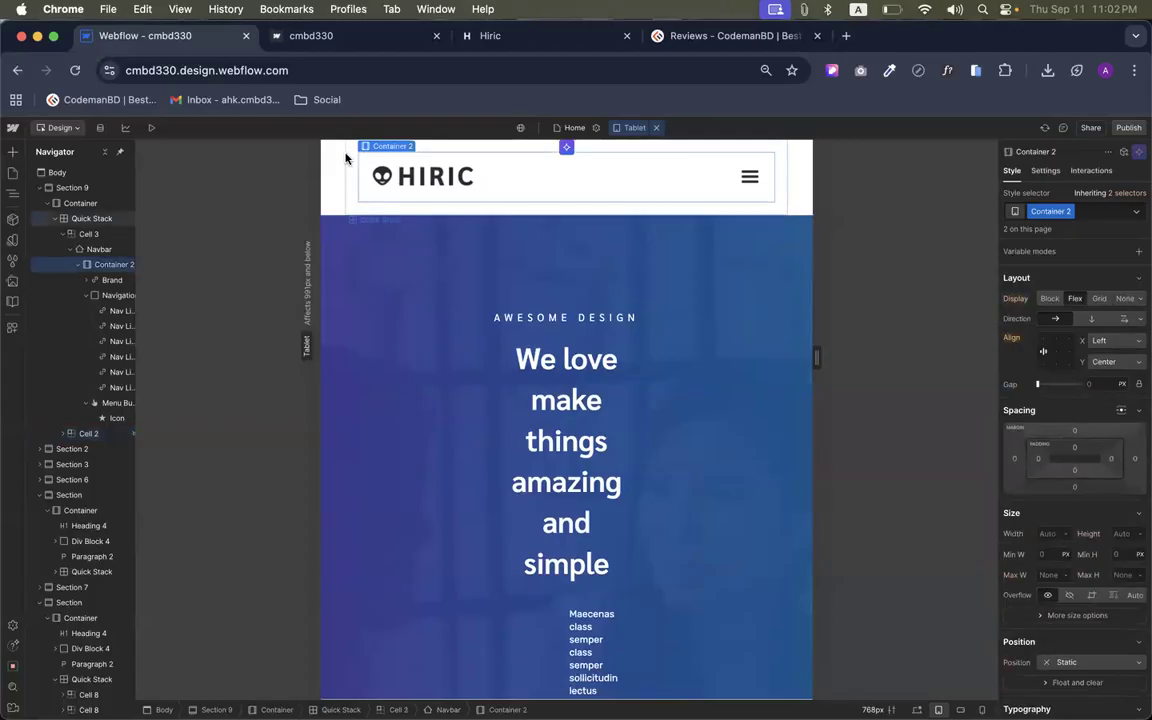
click(345, 158)
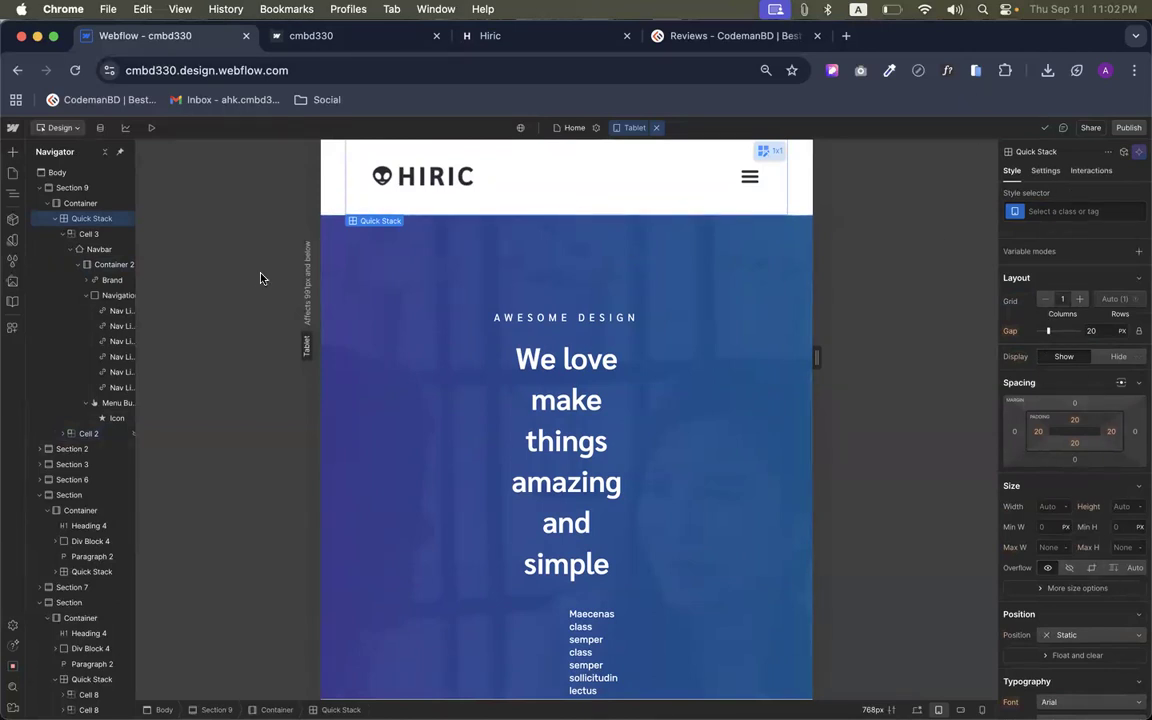
click(450, 178)
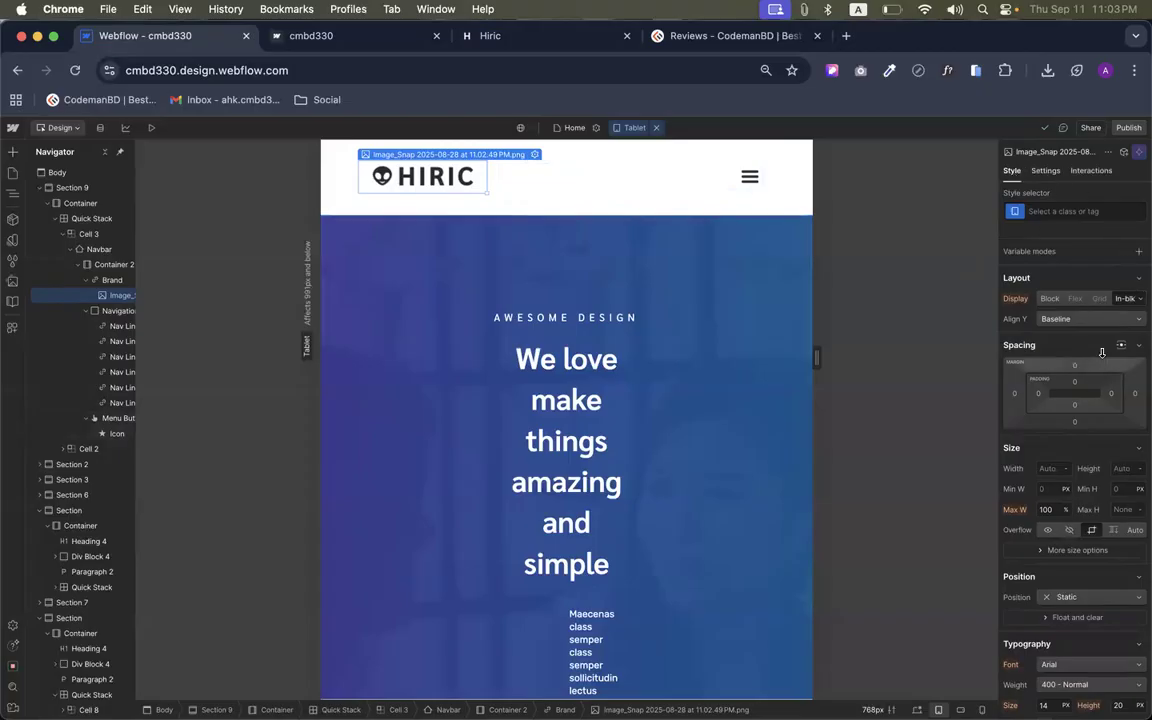
scroll(1037, 664, down, 10)
scroll(1040, 676, up, 10)
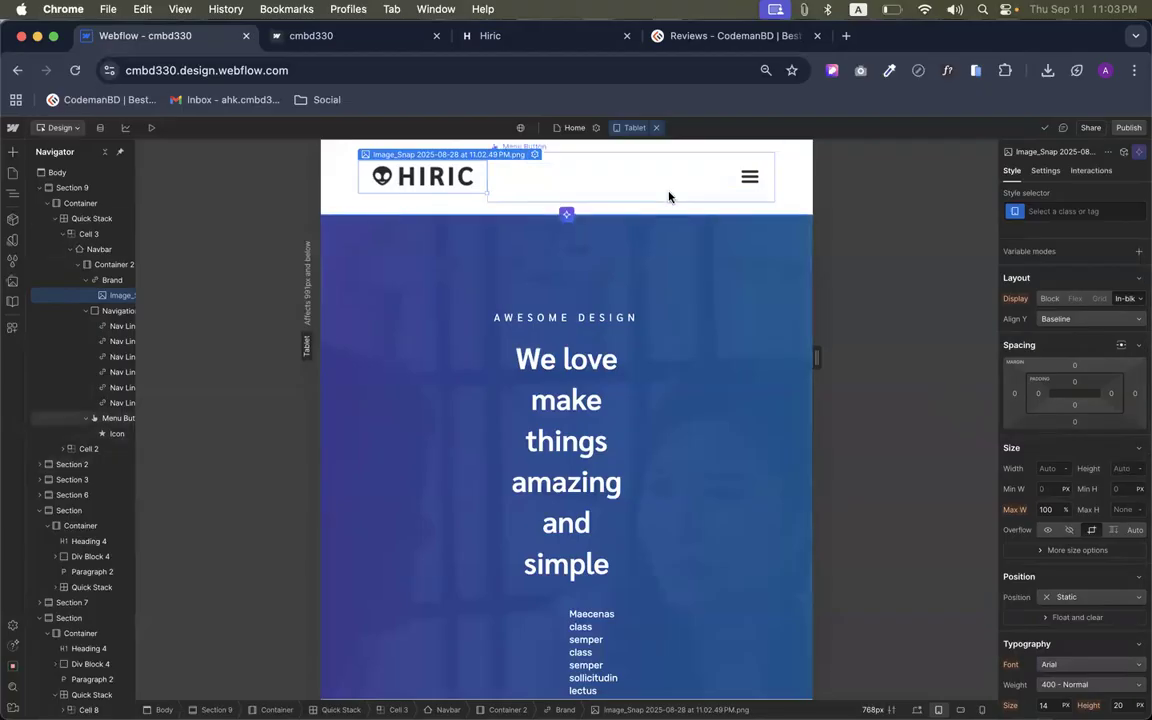
click(385, 206)
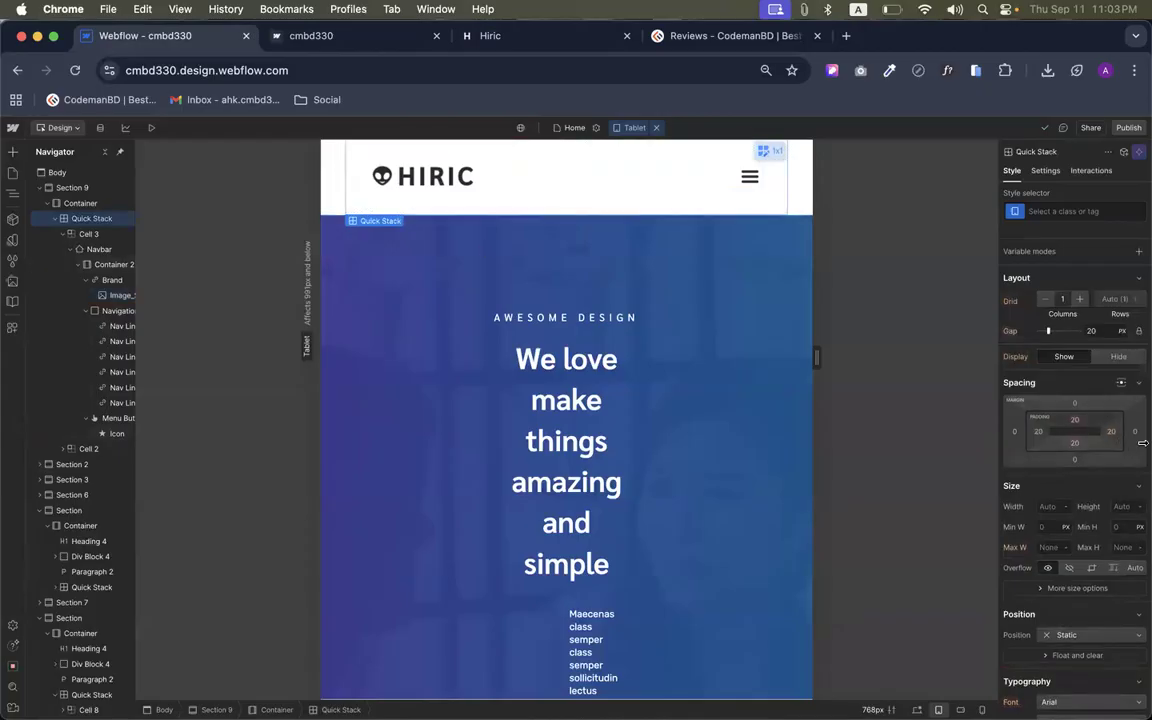
Set the header Quick Stack's padding to 0 on all four sides
click(1075, 425)
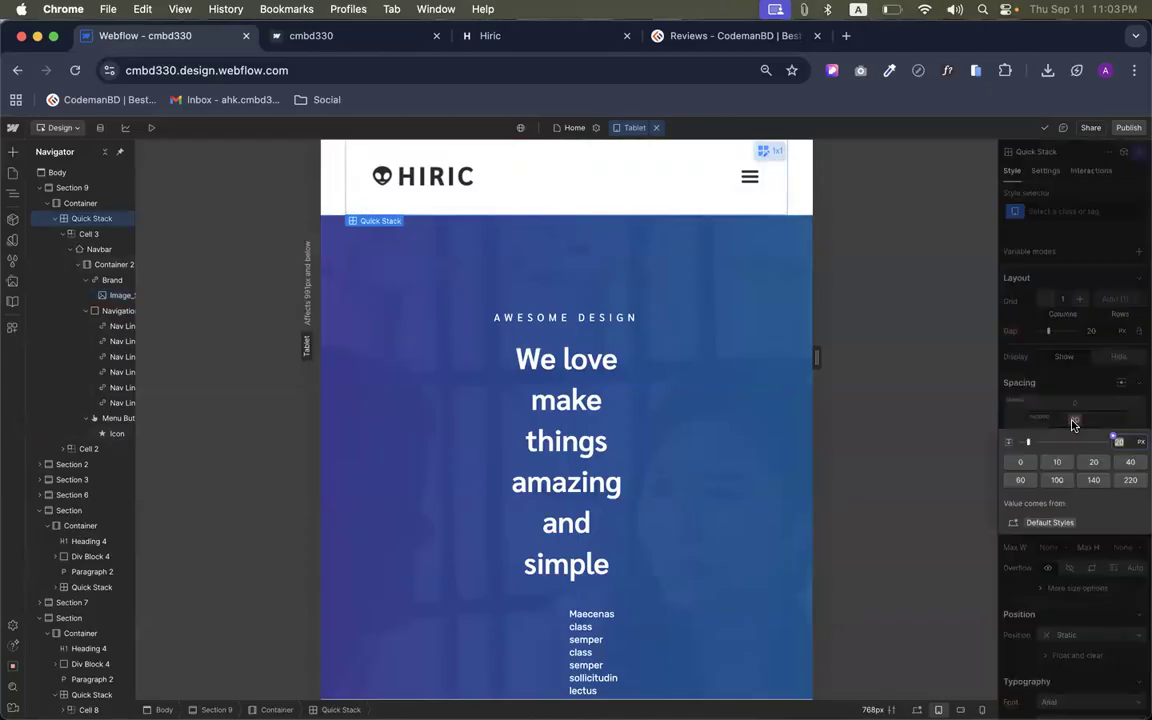
click(1020, 461)
click(1088, 414)
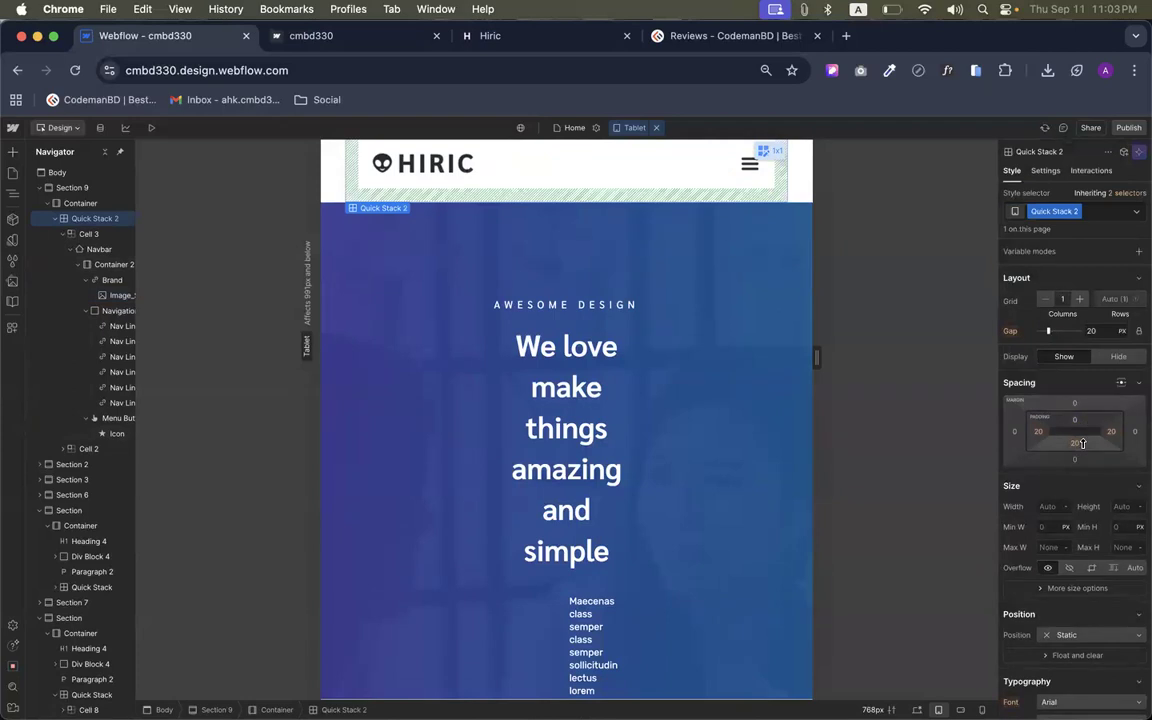
click(1075, 443)
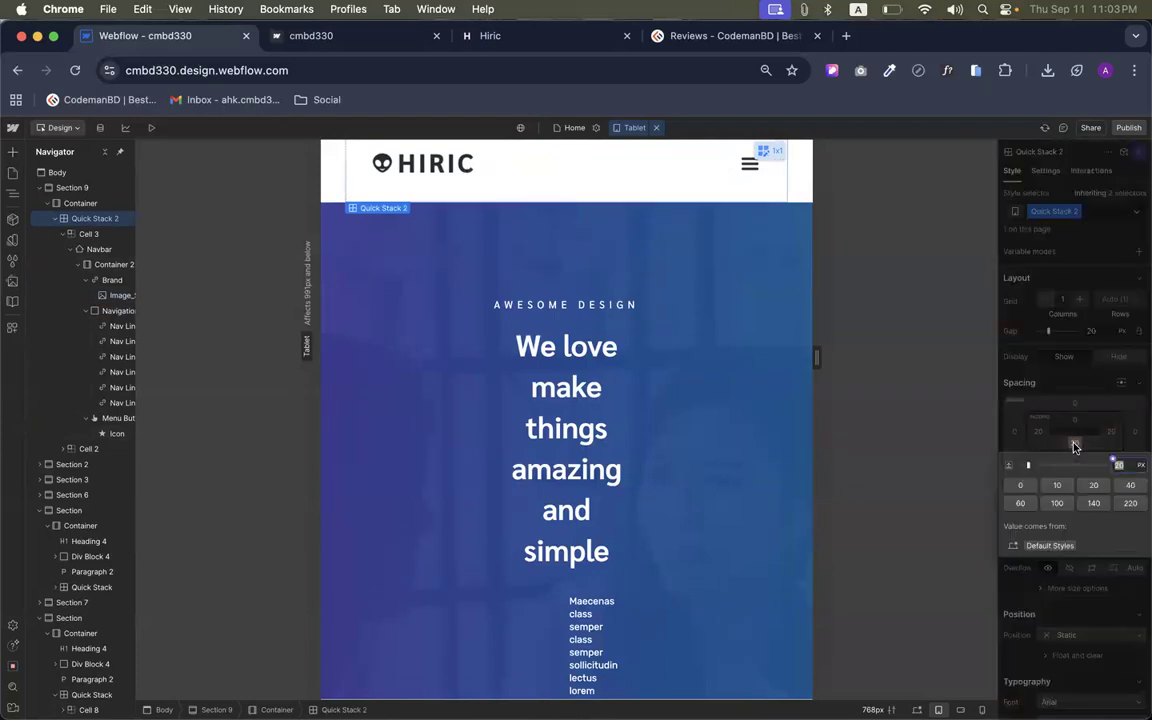
click(1020, 485)
click(890, 348)
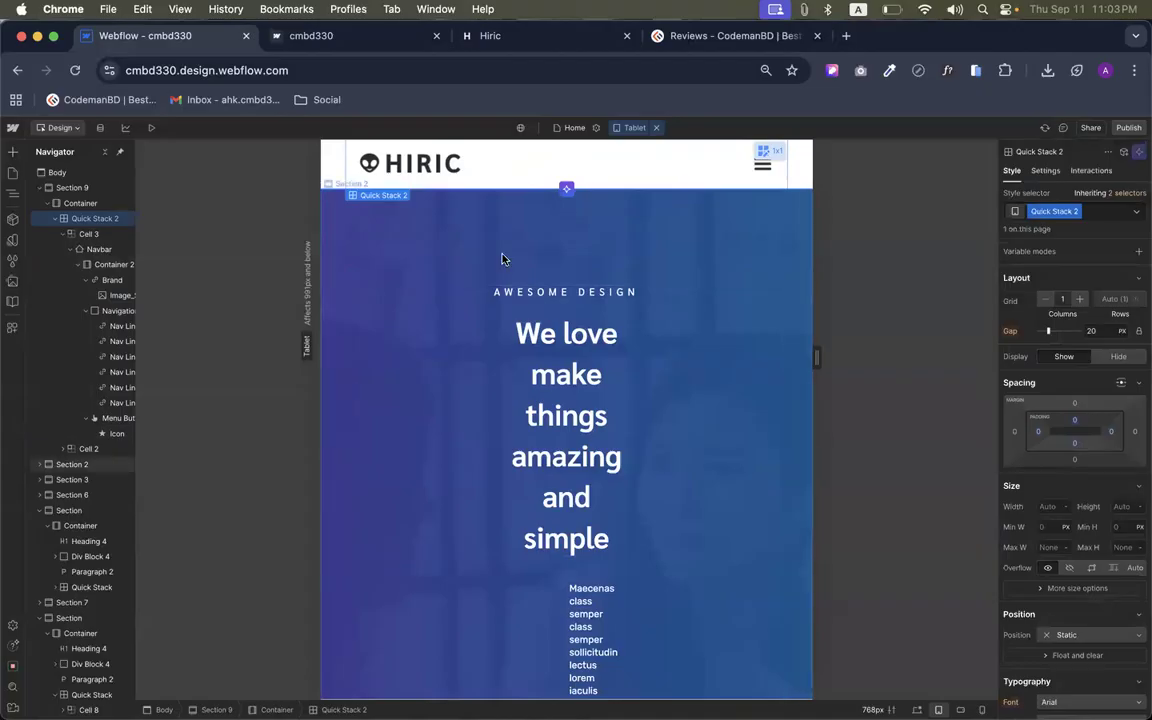
Set the navbar's menu to Show so the tablet dropdown opens on the canvas
click(362, 161)
scroll(1080, 441, down, 10)
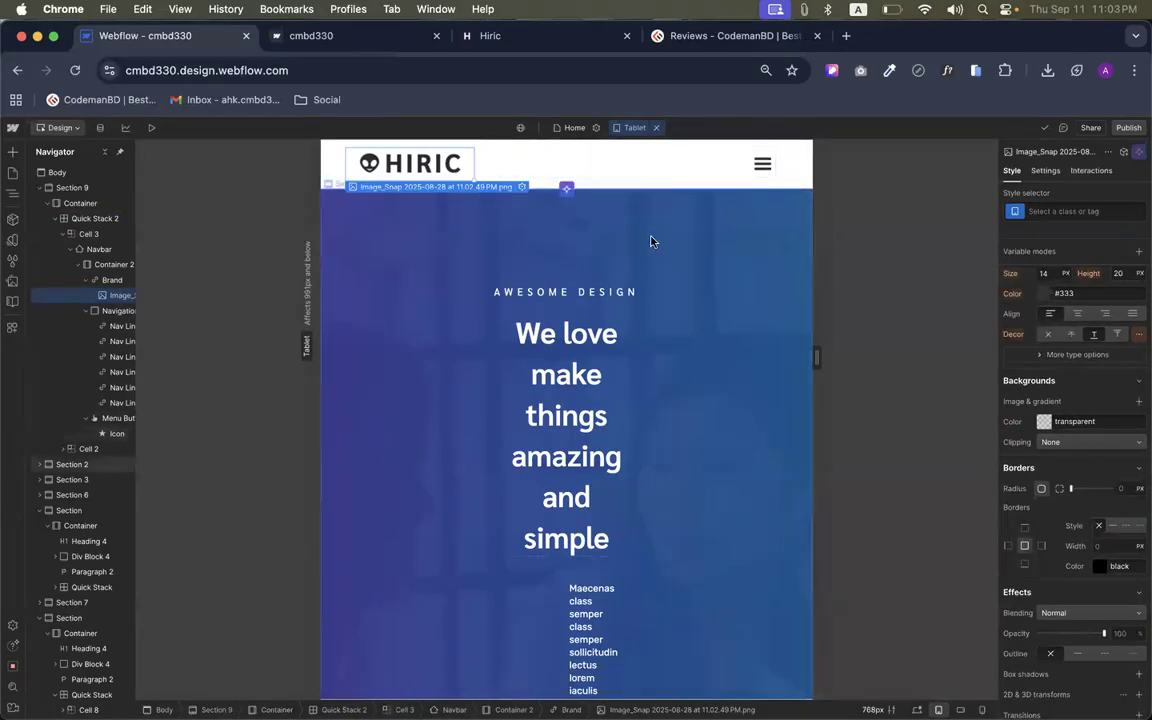
click(762, 165)
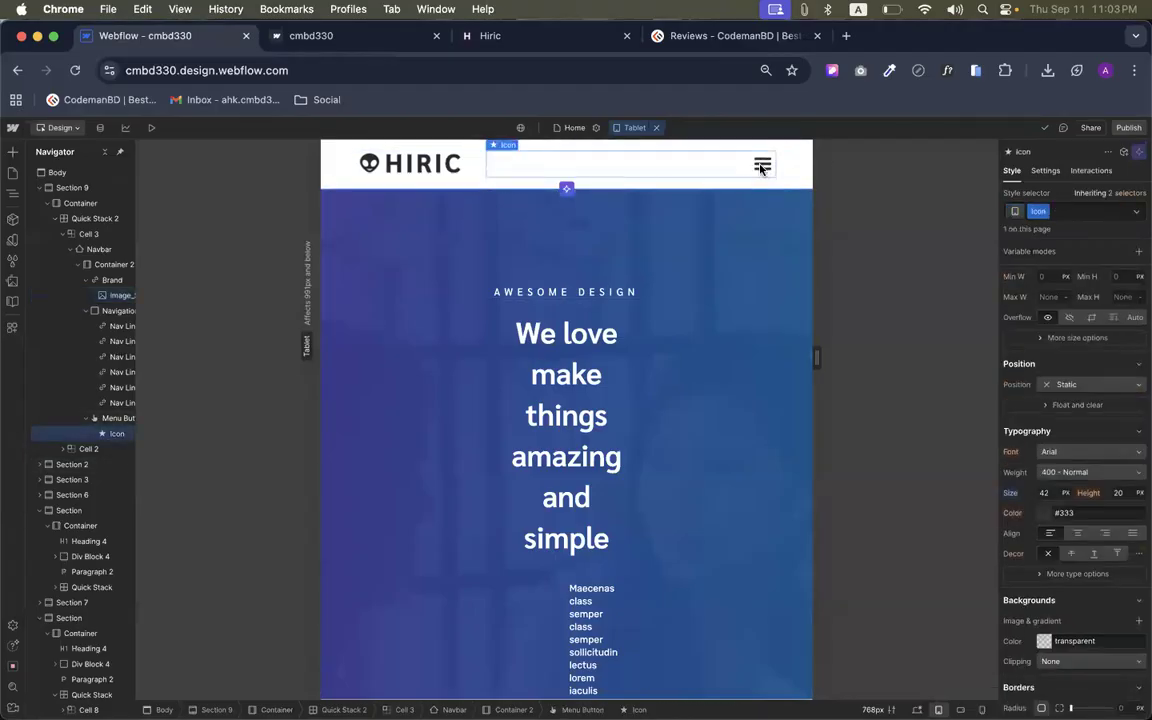
click(1046, 171)
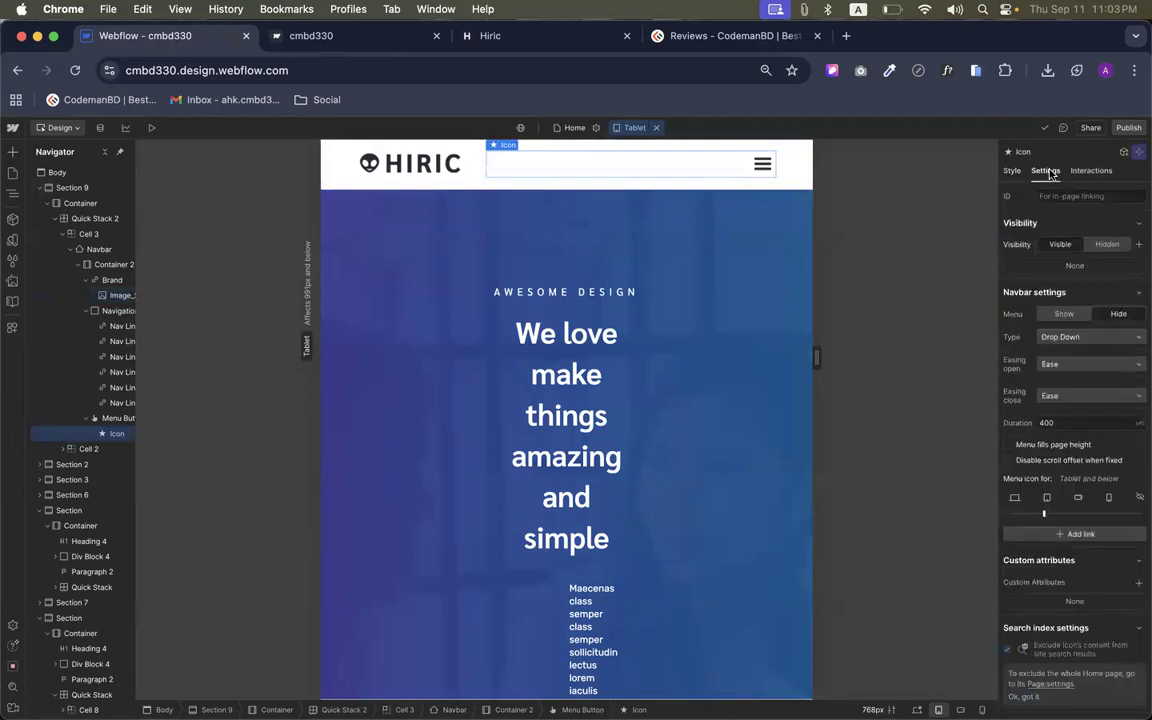
click(1062, 314)
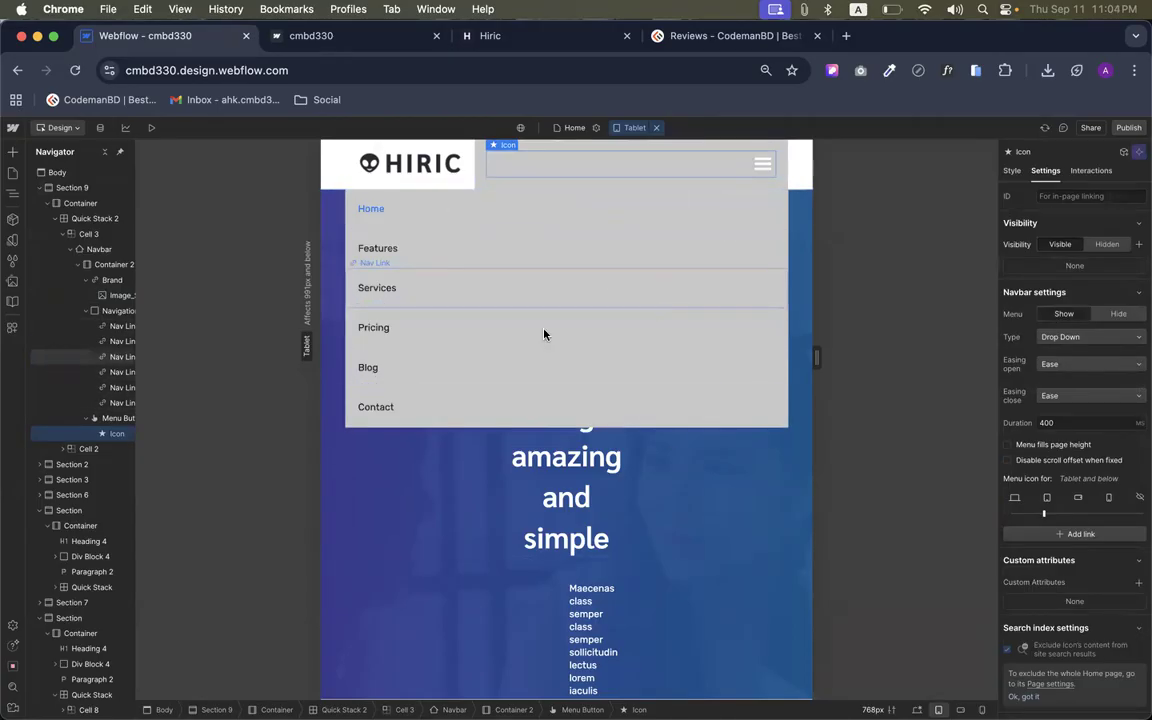
Change the background color of the dropdown's Navigation element to white
click(111, 311)
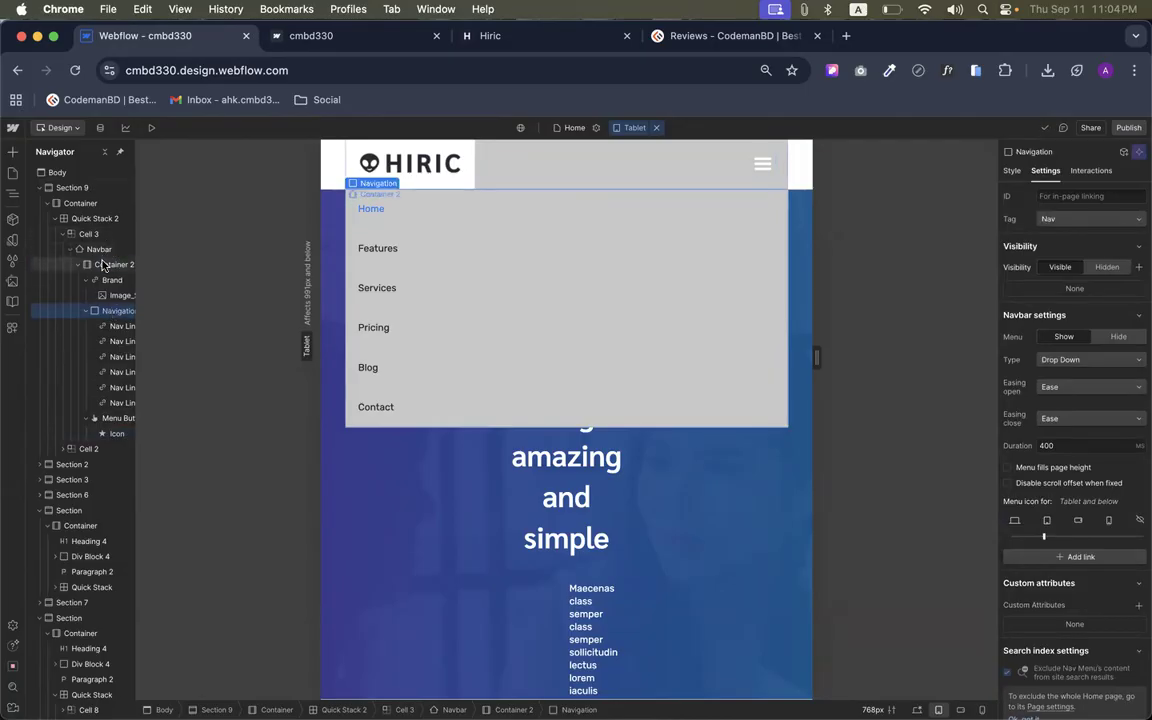
click(110, 264)
click(103, 279)
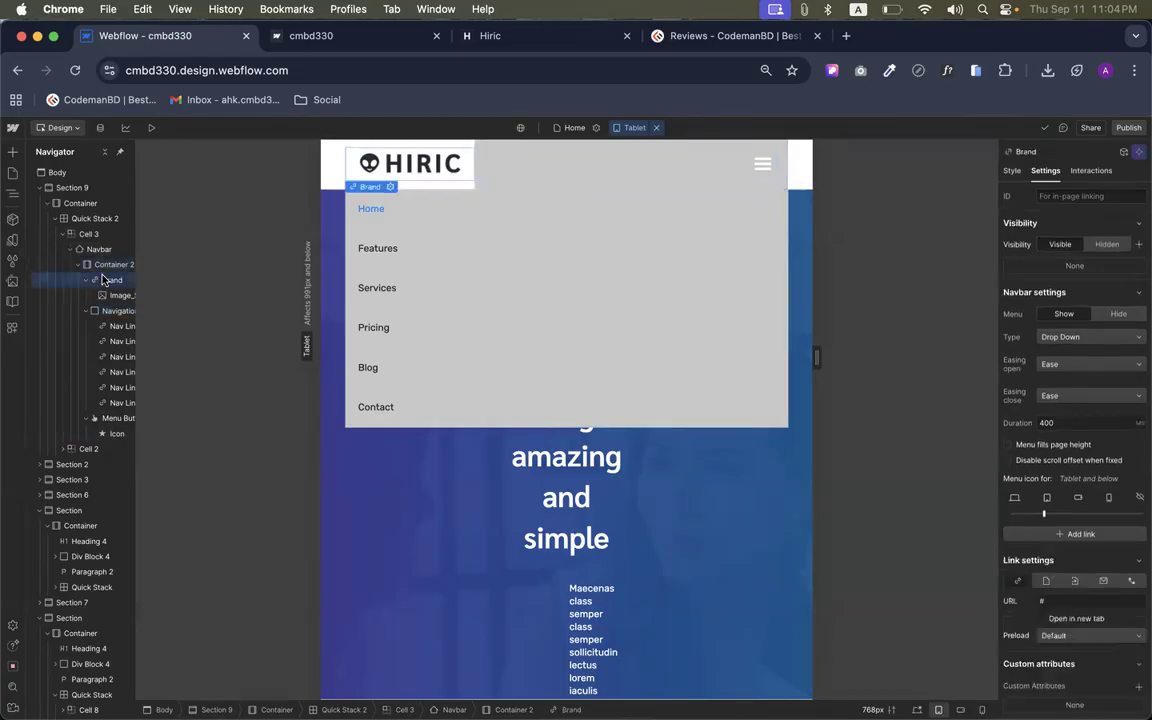
click(118, 310)
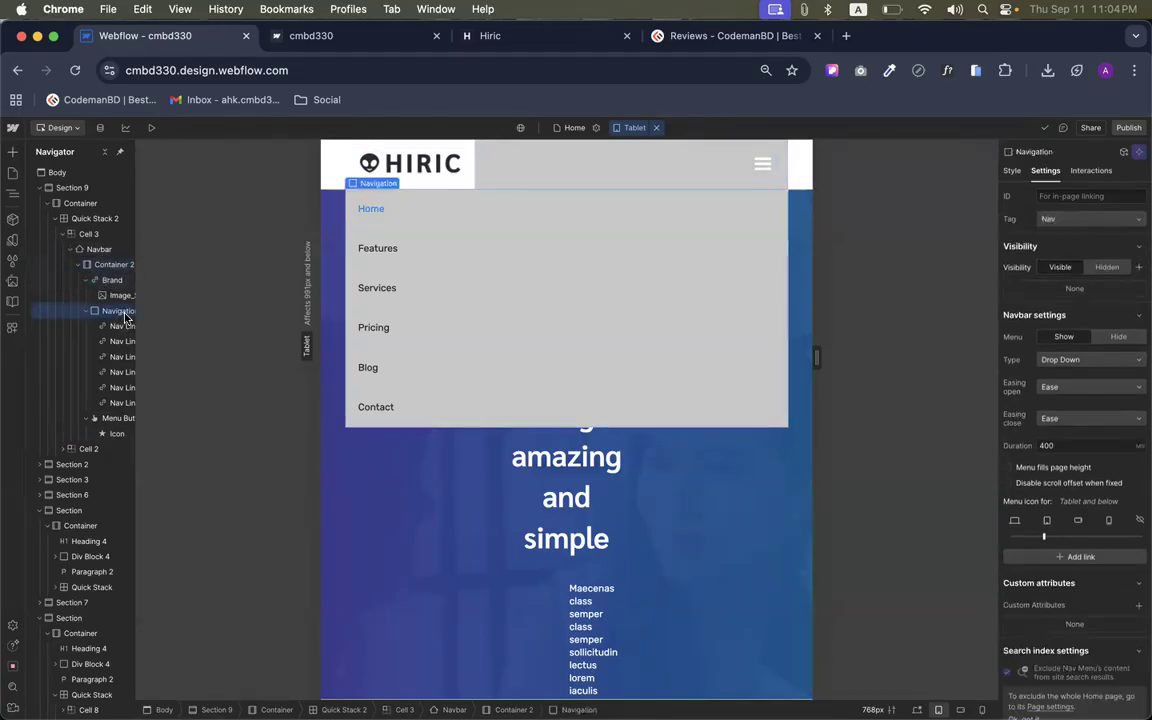
click(1012, 170)
scroll(1058, 401, down, 10)
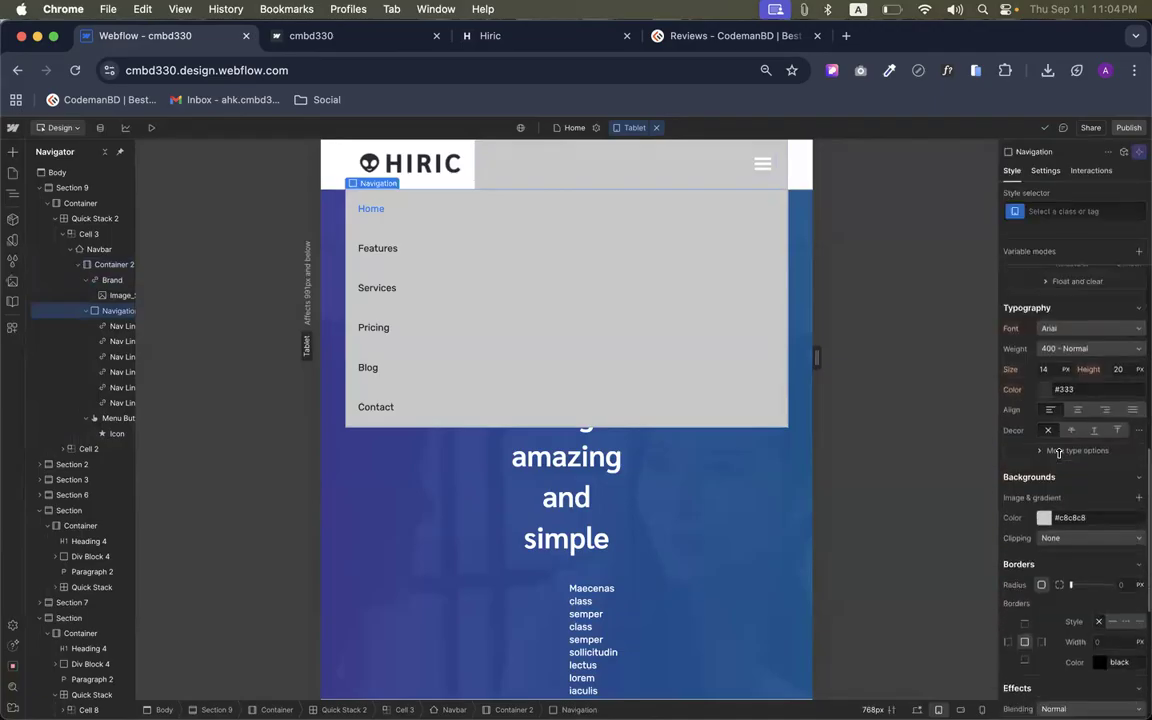
click(1044, 511)
drag(1016, 536, 965, 513)
click(957, 511)
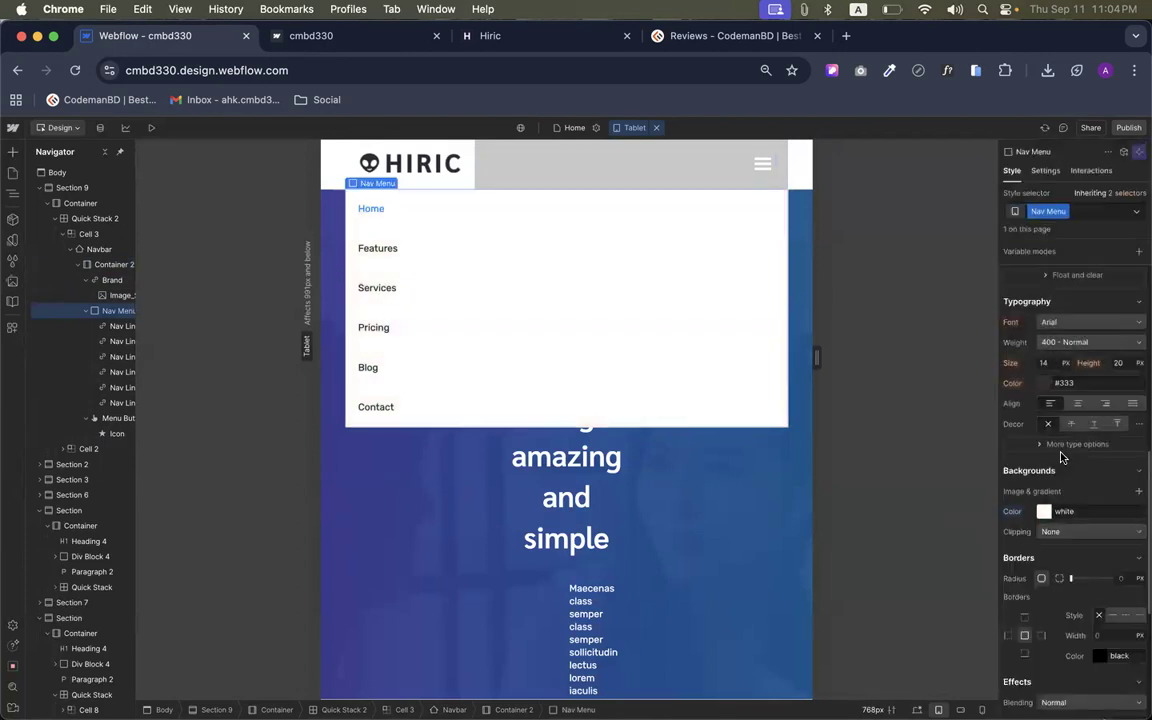
Set the Menu Button's background color to white in its Open state
click(653, 184)
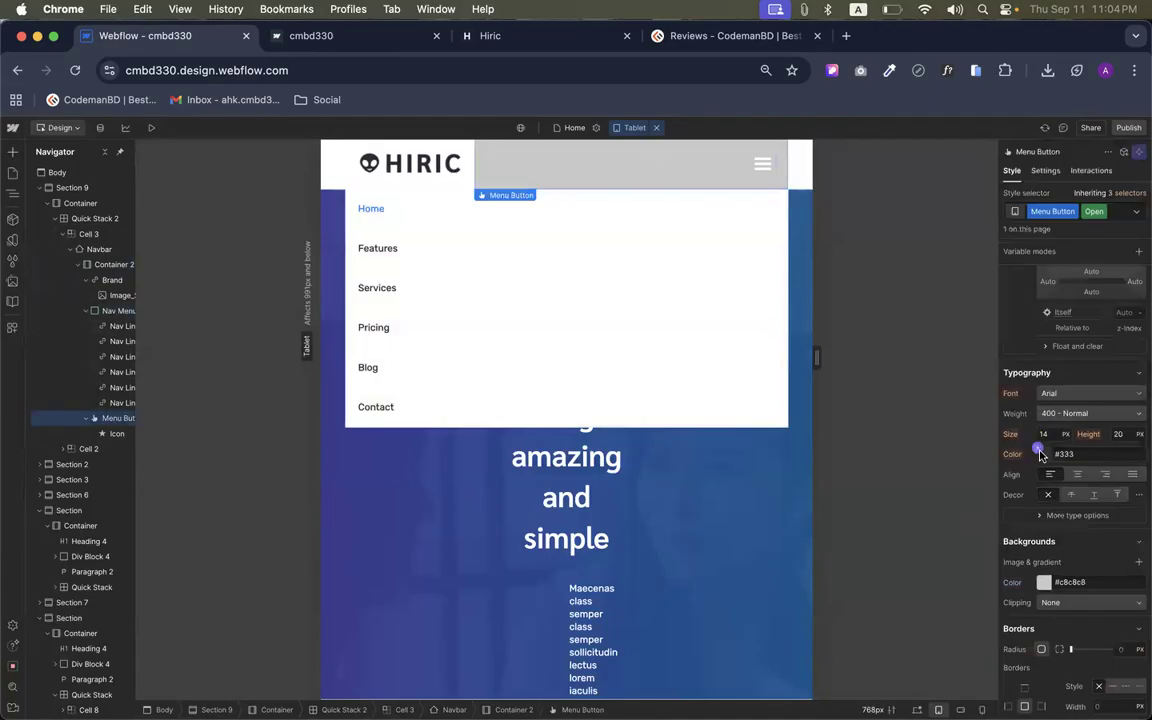
scroll(1040, 450, down, 3)
scroll(1041, 455, down, 1)
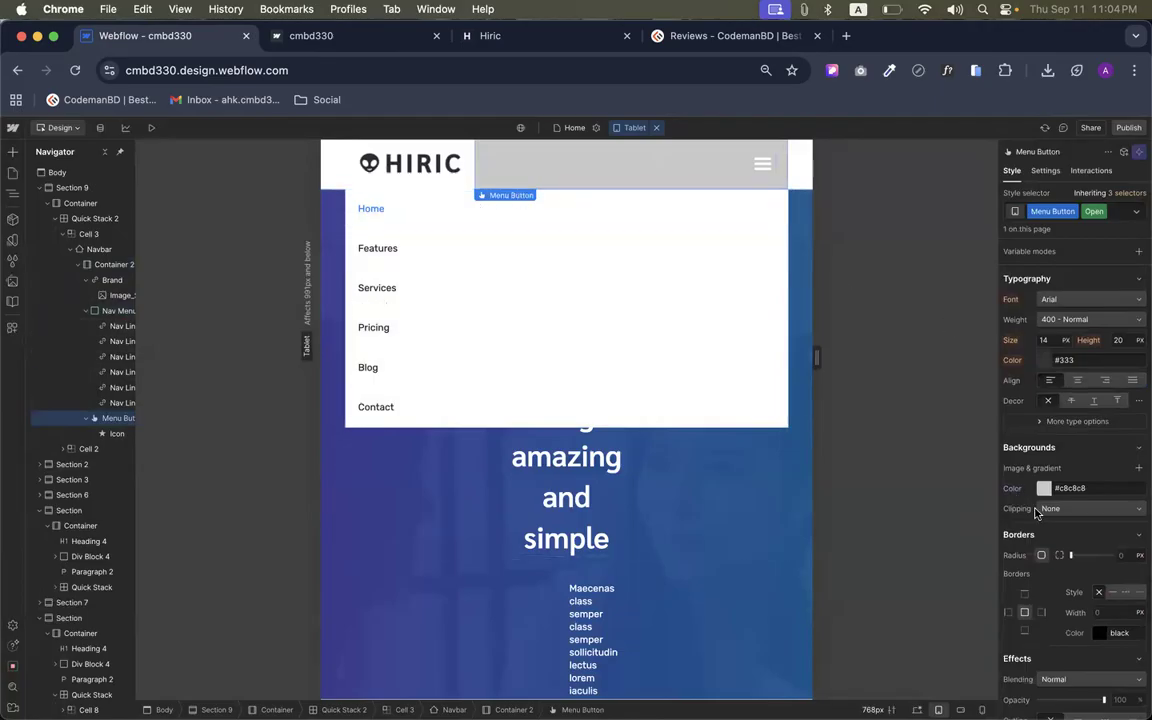
drag(1033, 503, 1001, 507)
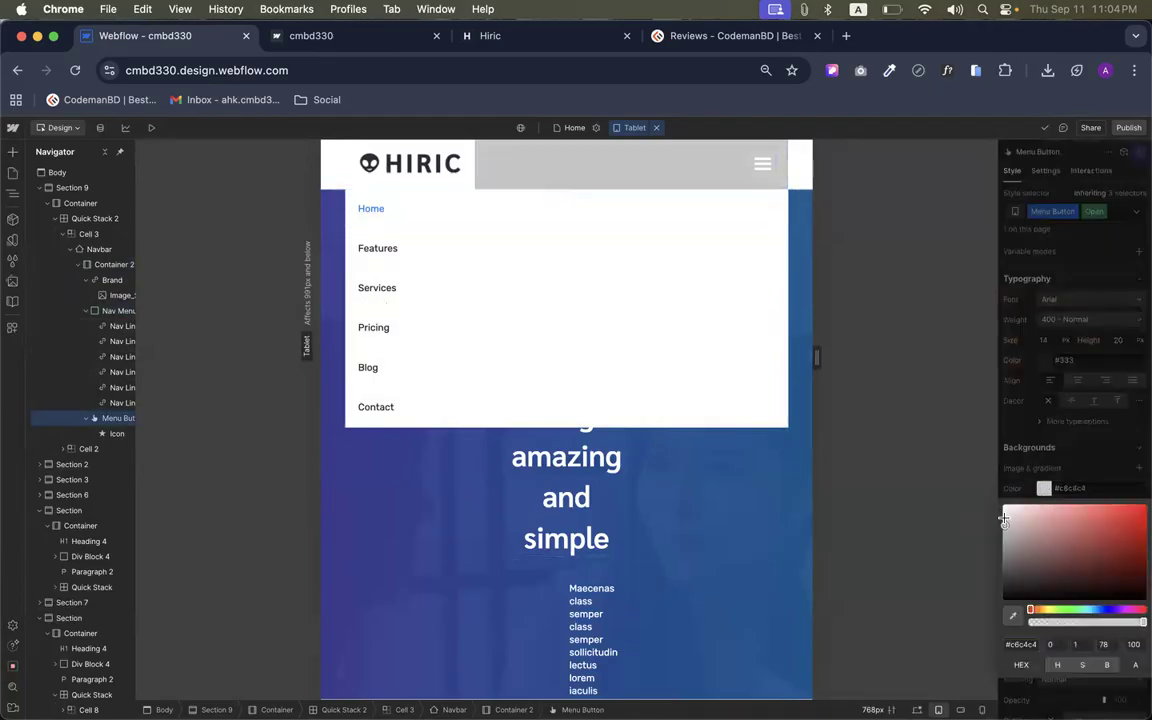
click(1068, 446)
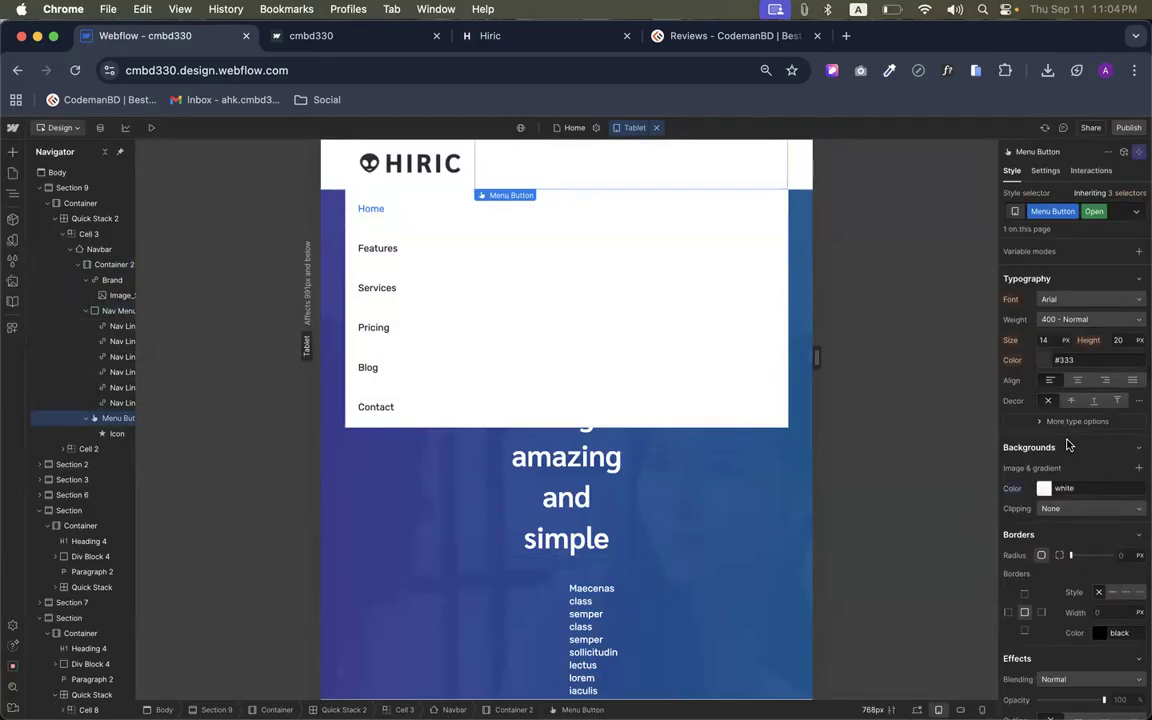
Set the hamburger icon's font color to dark grey #393939
click(752, 168)
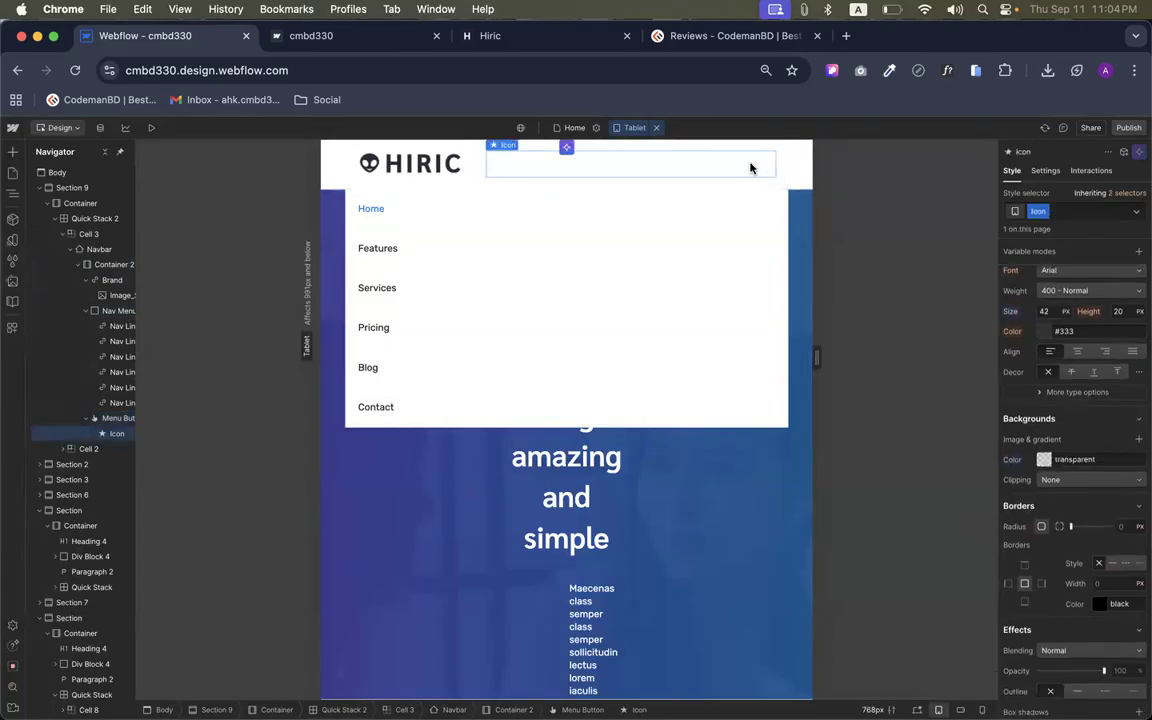
scroll(1049, 456, up, 3)
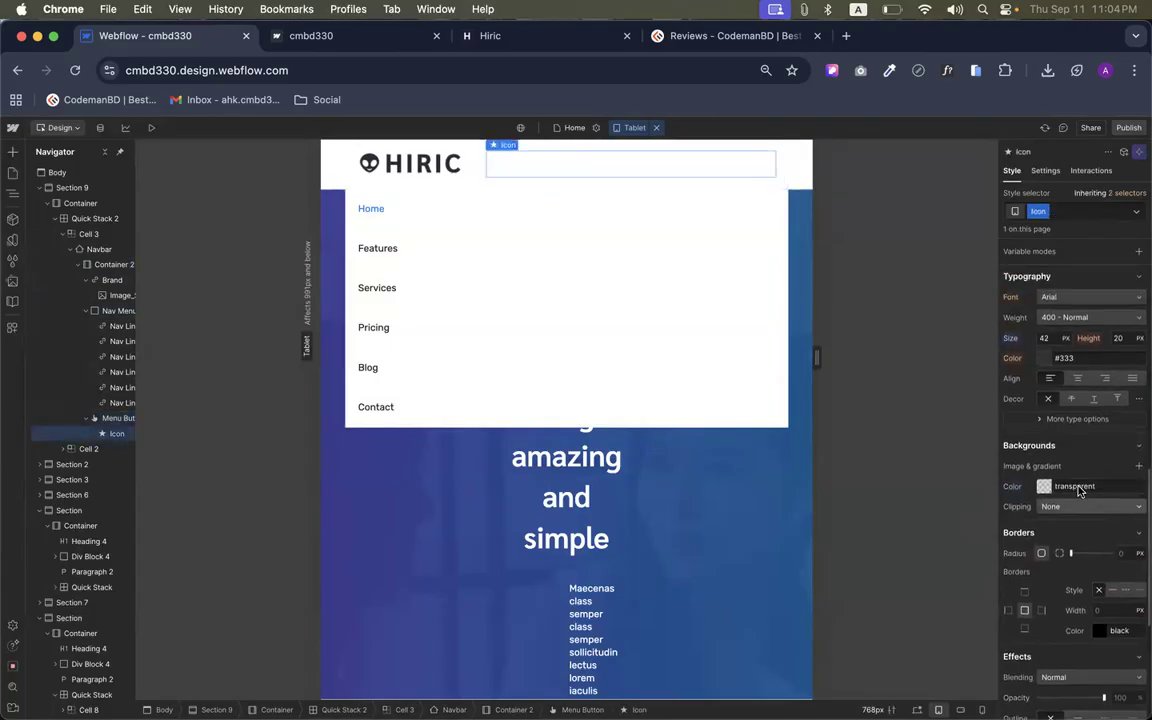
click(1049, 460)
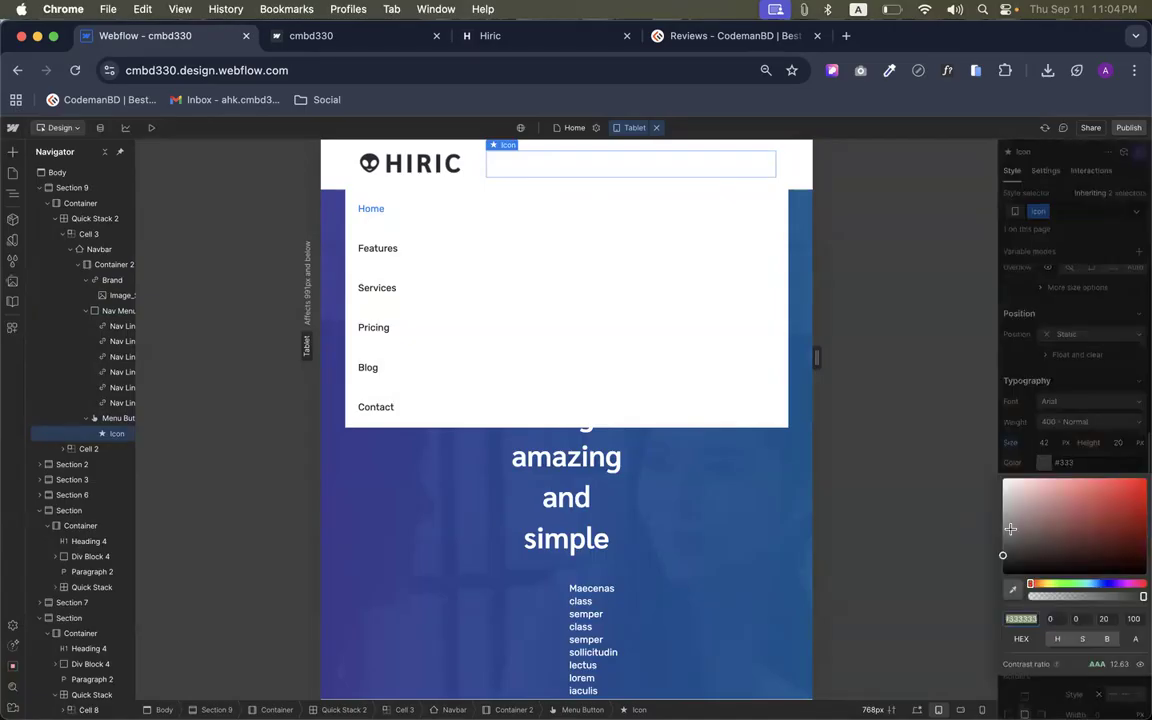
click(1005, 565)
drag(1005, 565, 1002, 550)
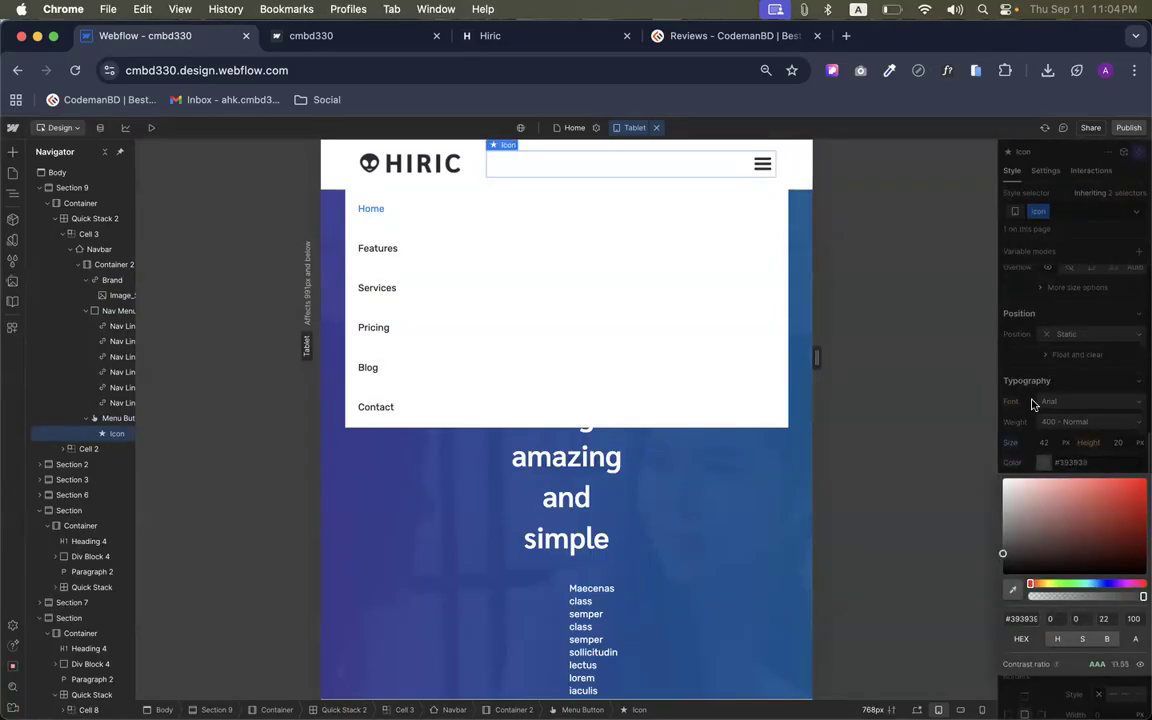
click(931, 341)
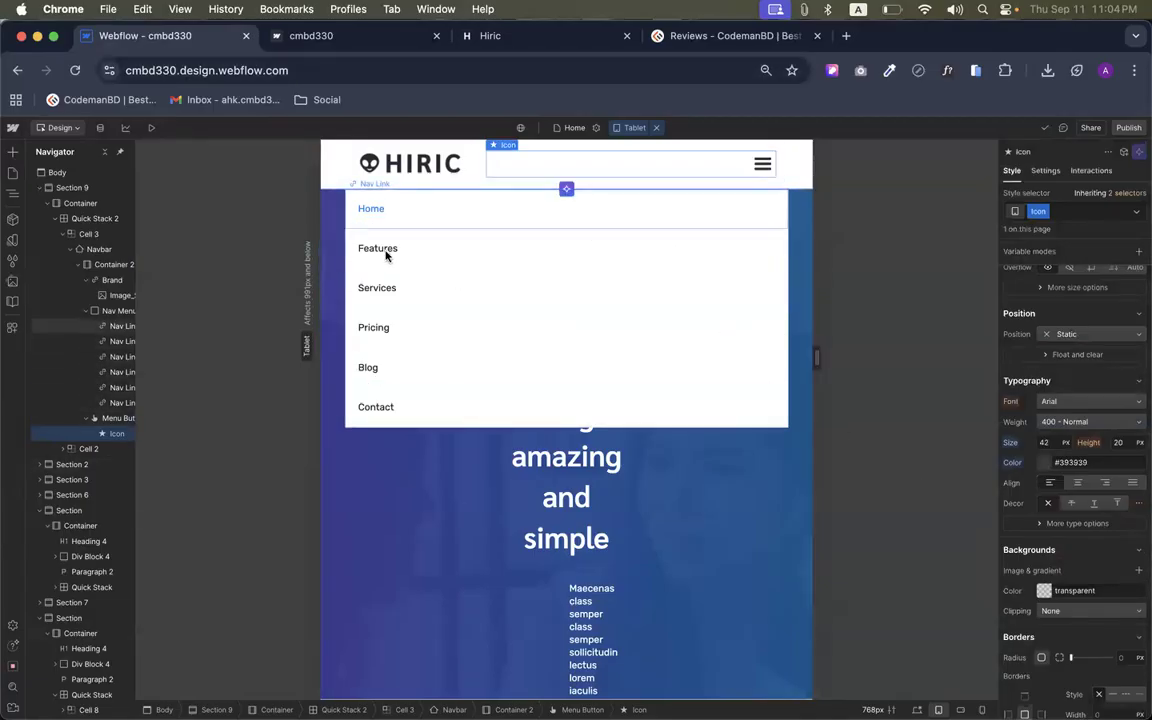
Try a 20 px top margin on the Nav Menu and return it to 0
click(109, 311)
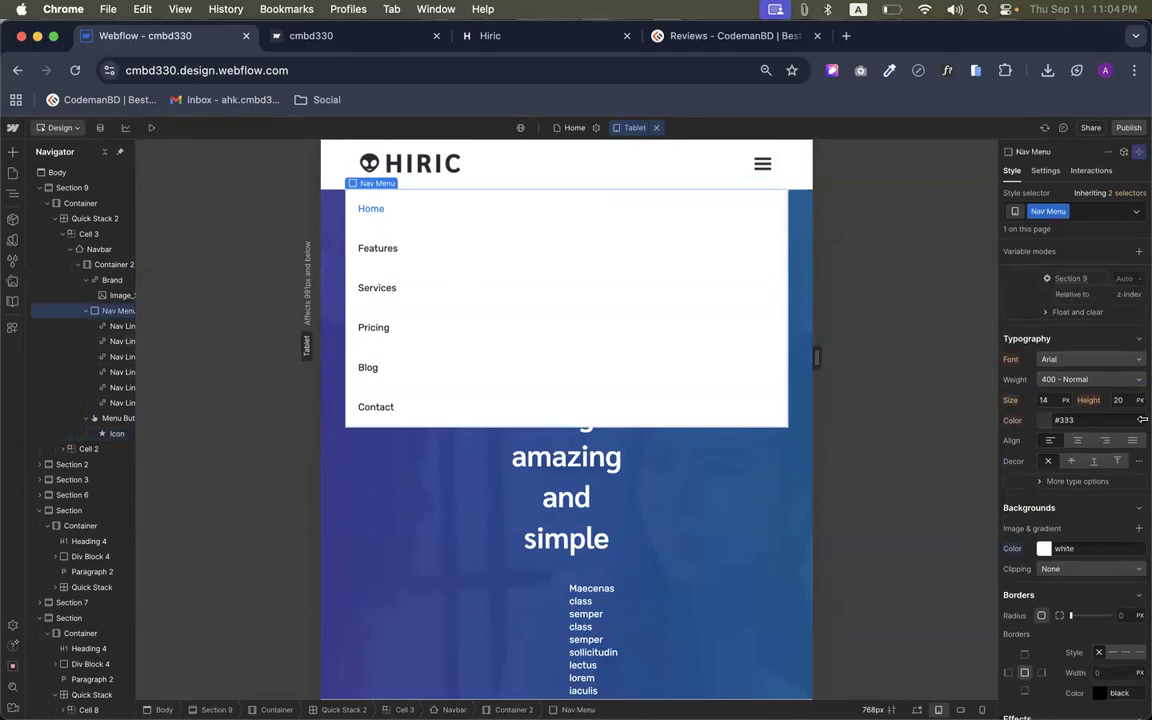
scroll(1062, 441, up, 5)
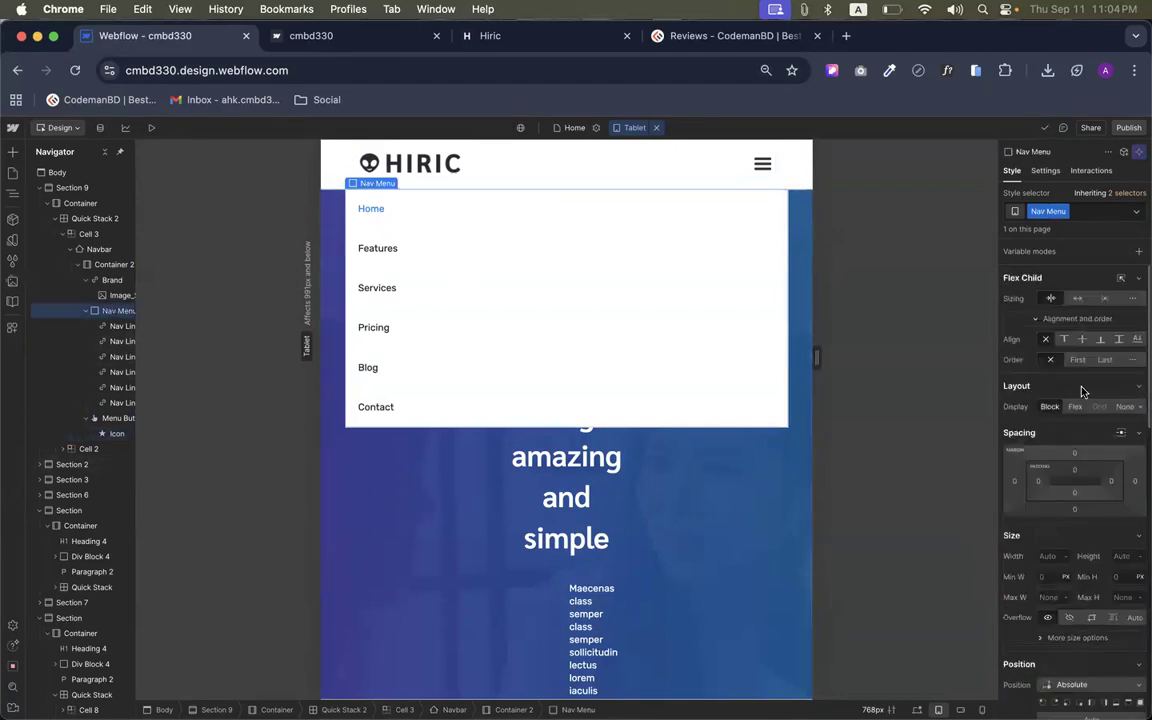
click(1072, 453)
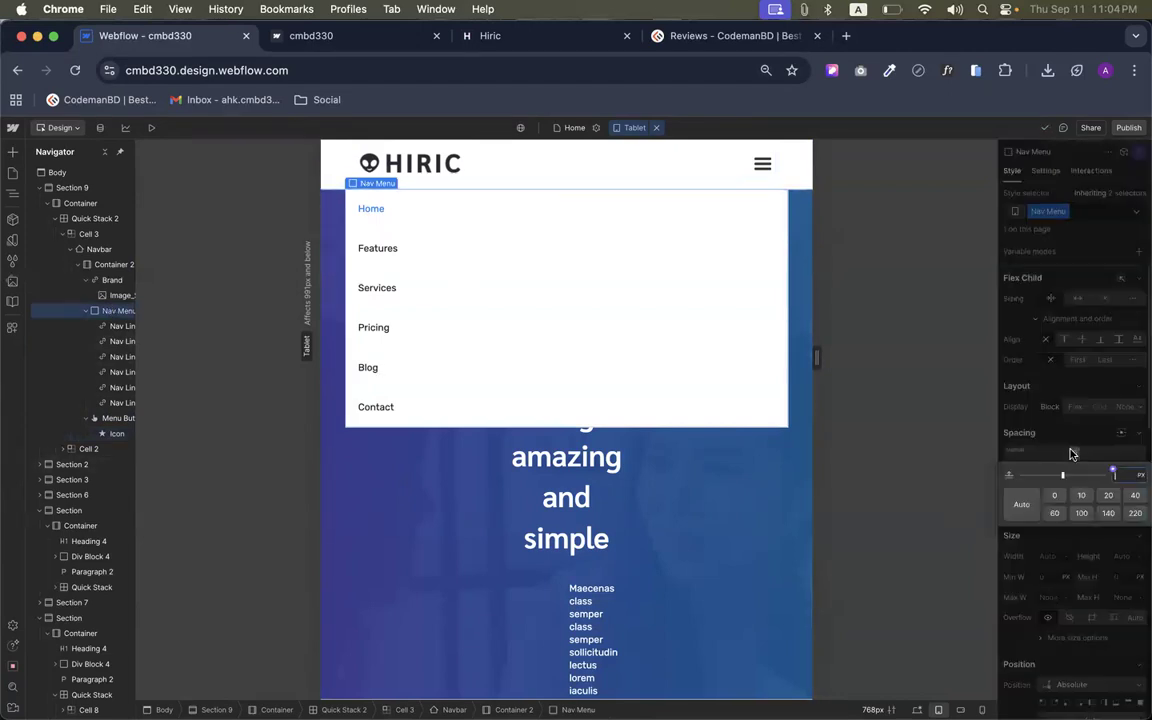
click(1104, 495)
click(986, 410)
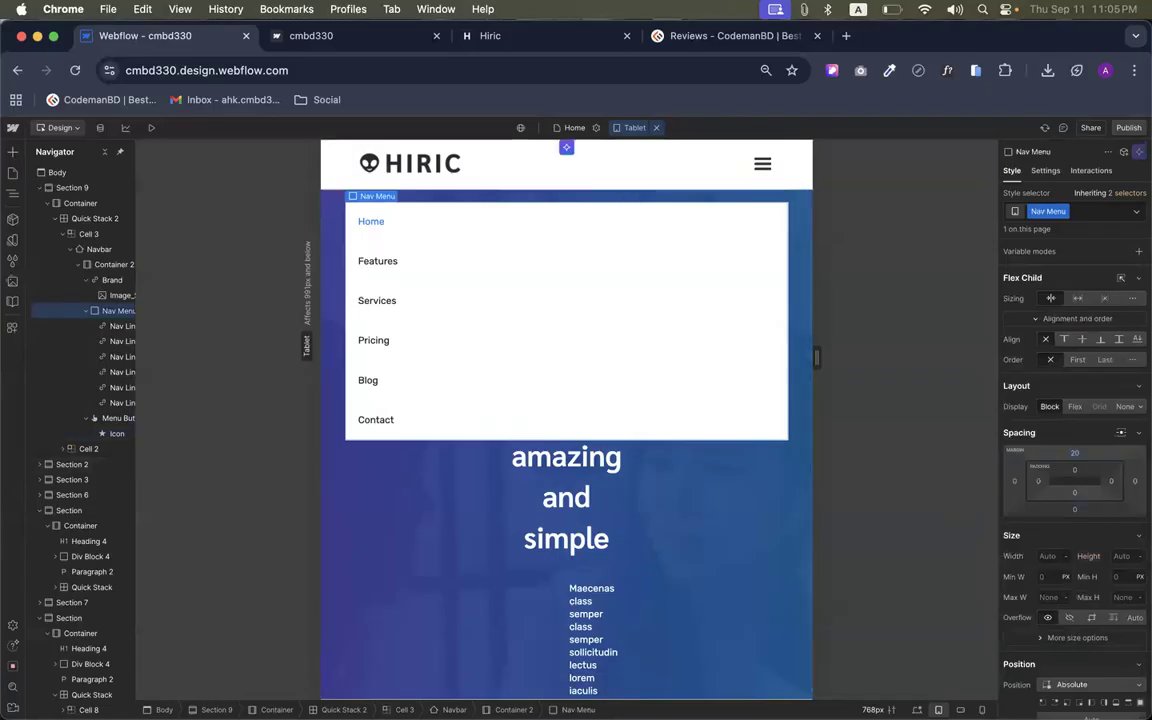
click(1074, 453)
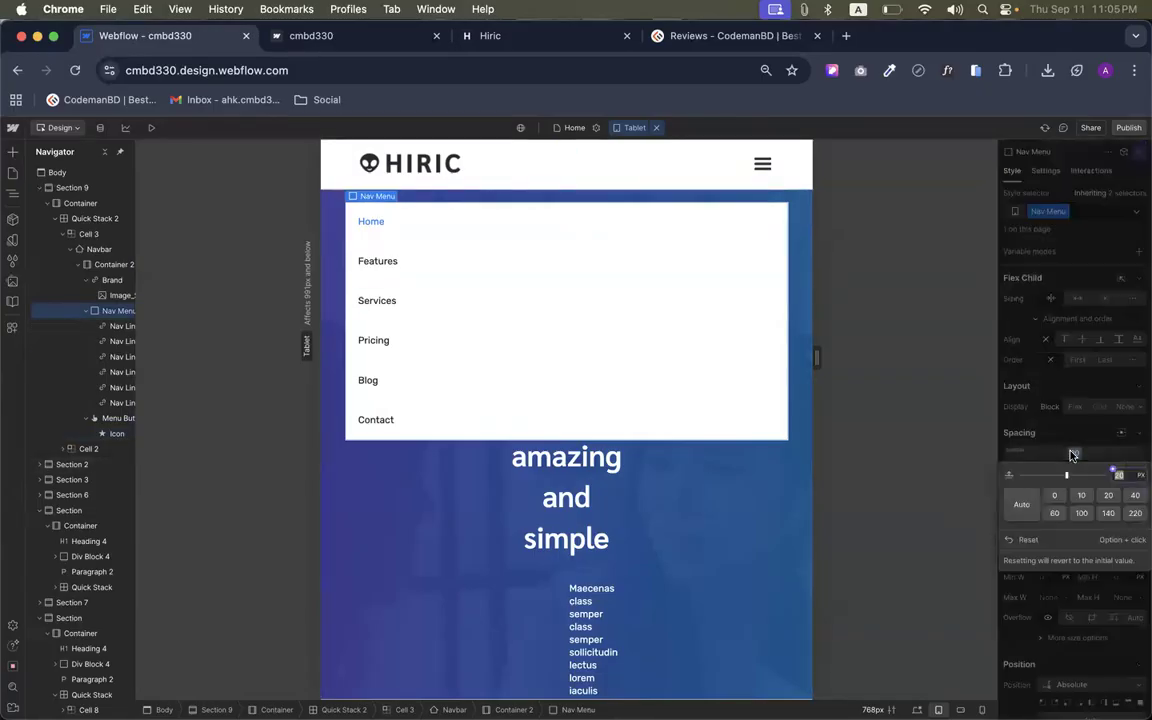
text(0)
key(Return)
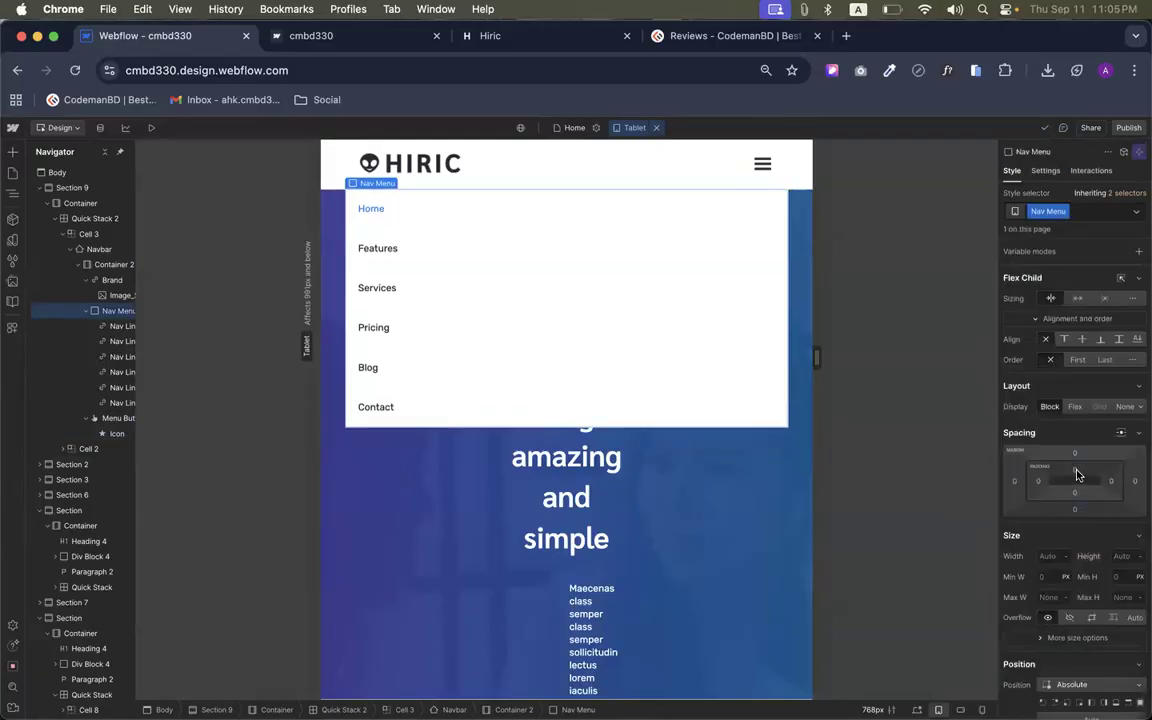
Set the Nav Menu's top padding to 40 px
click(1077, 470)
text(40)
key(Return)
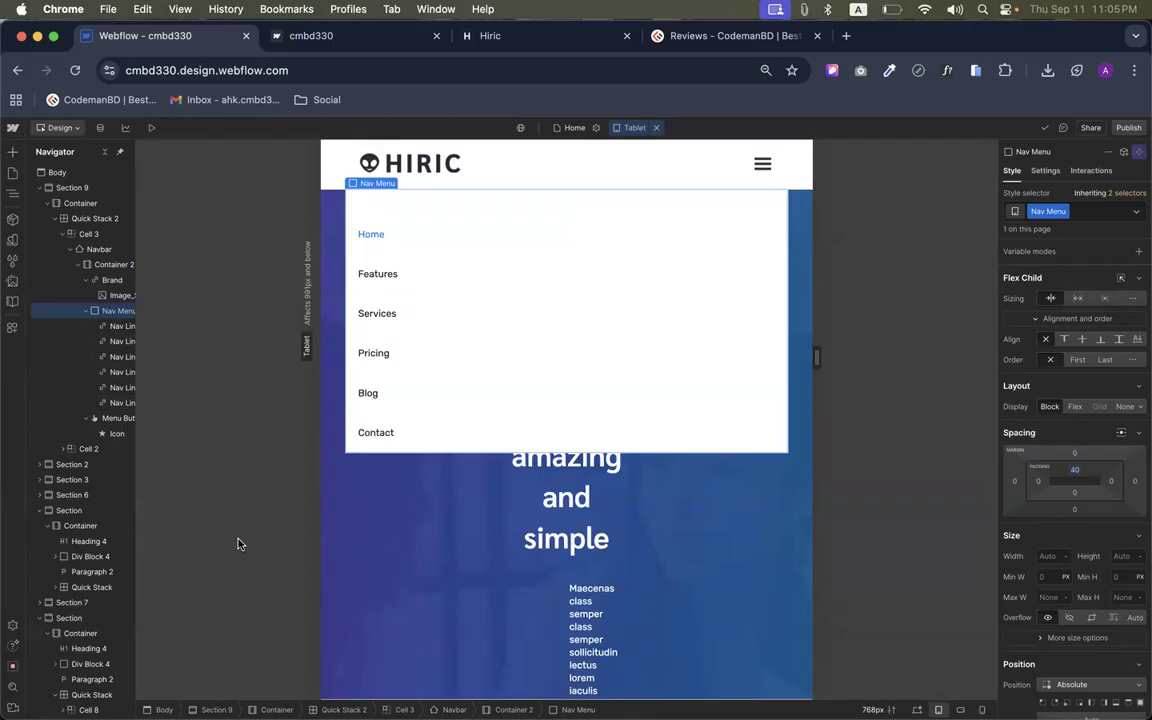
Copy the Try it Free button from the hidden Cell 2 and paste it below the Contact link in the Nav Menu
click(63, 449)
click(82, 466)
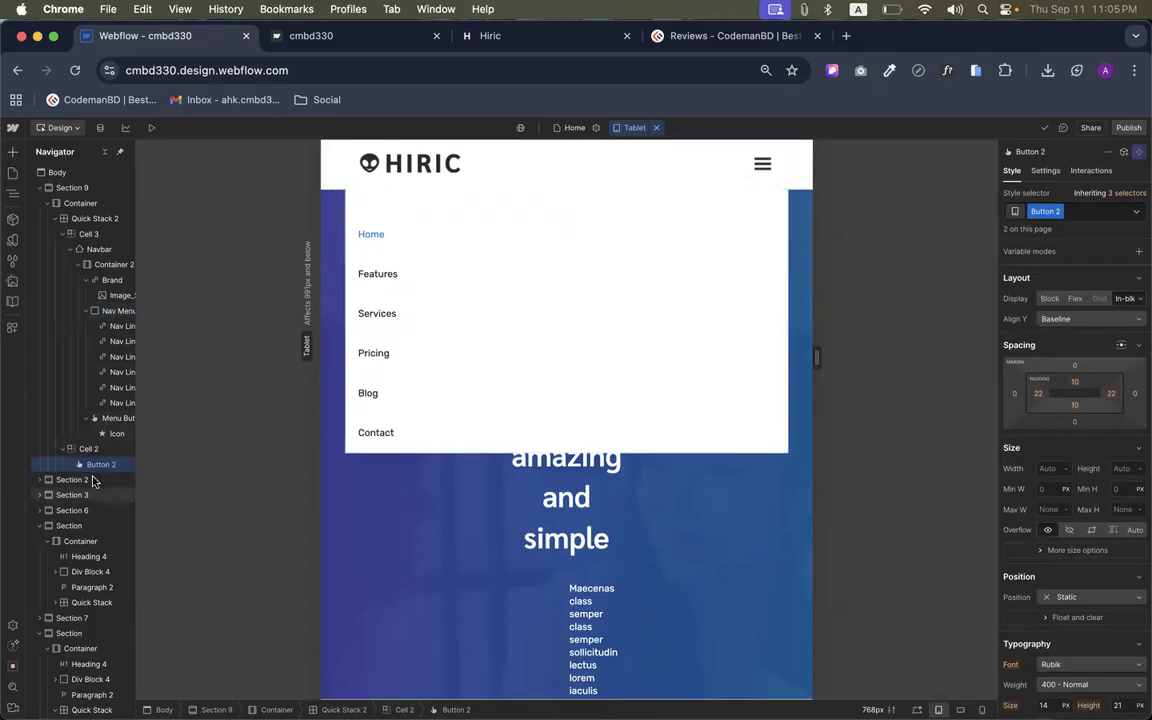
click(78, 452)
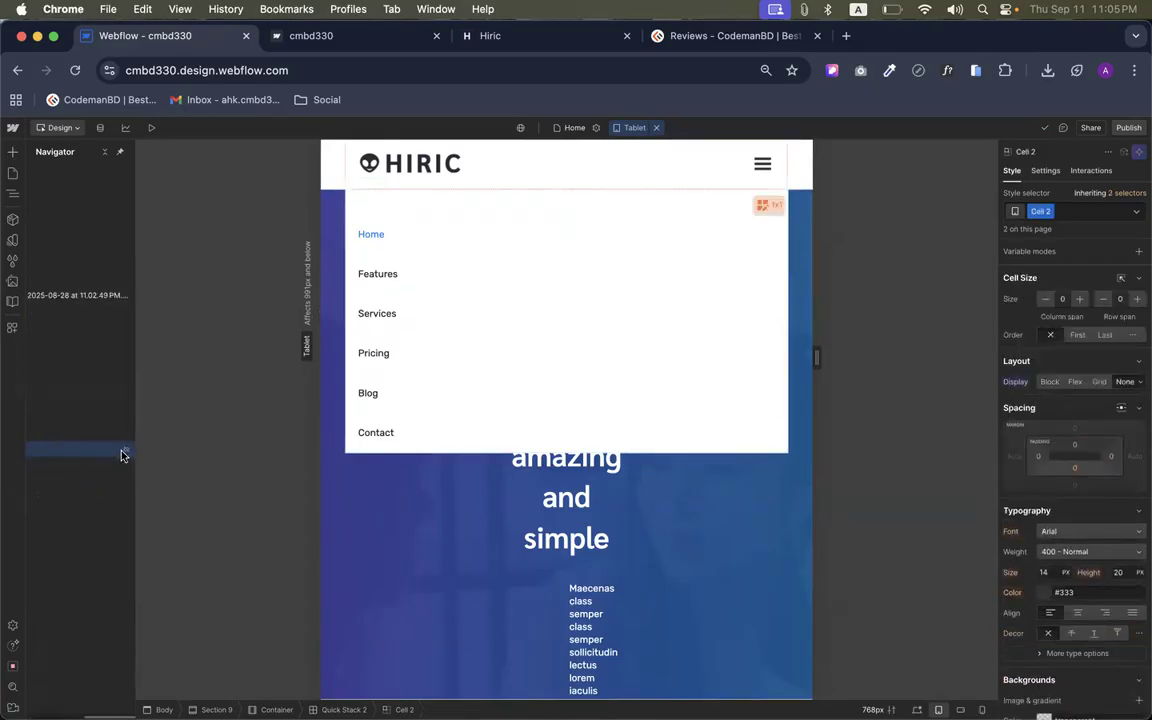
click(88, 464)
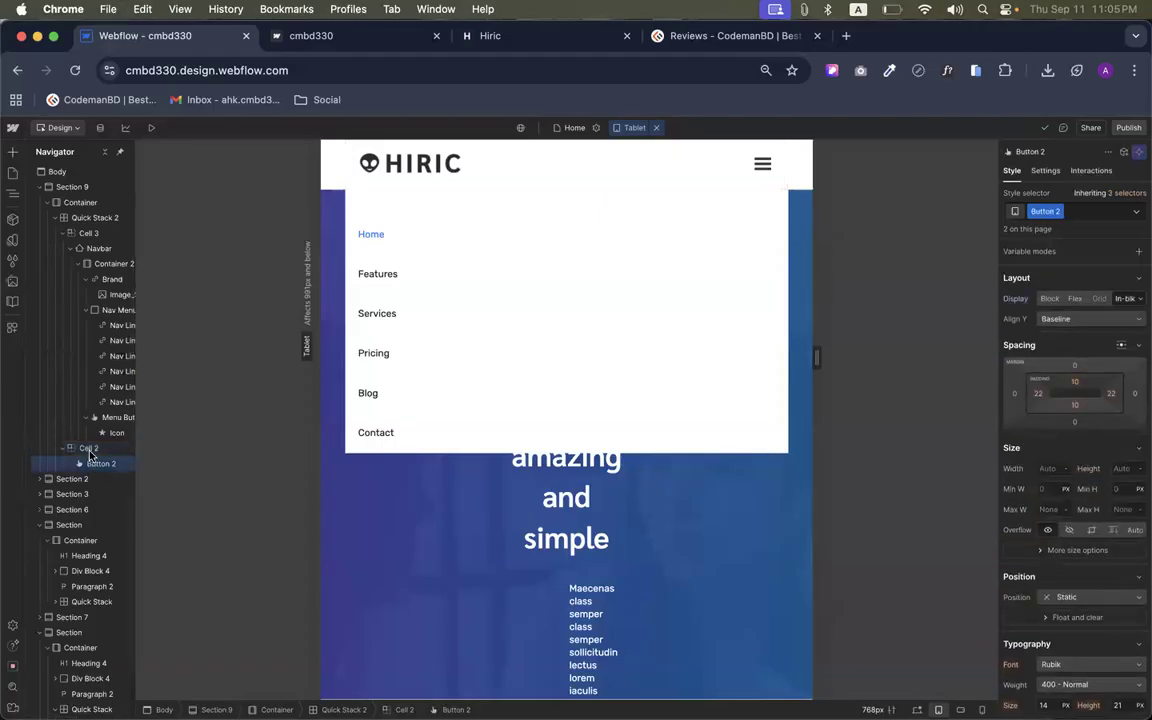
click(400, 436)
key(super+v)
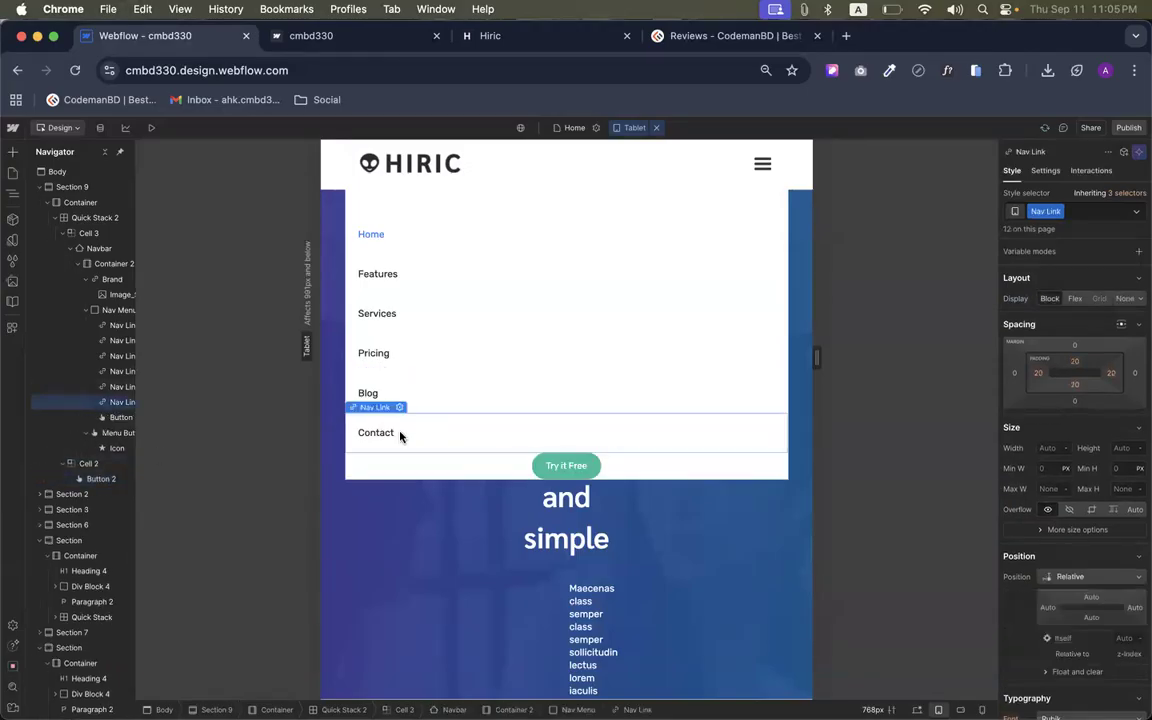
click(447, 480)
click(548, 468)
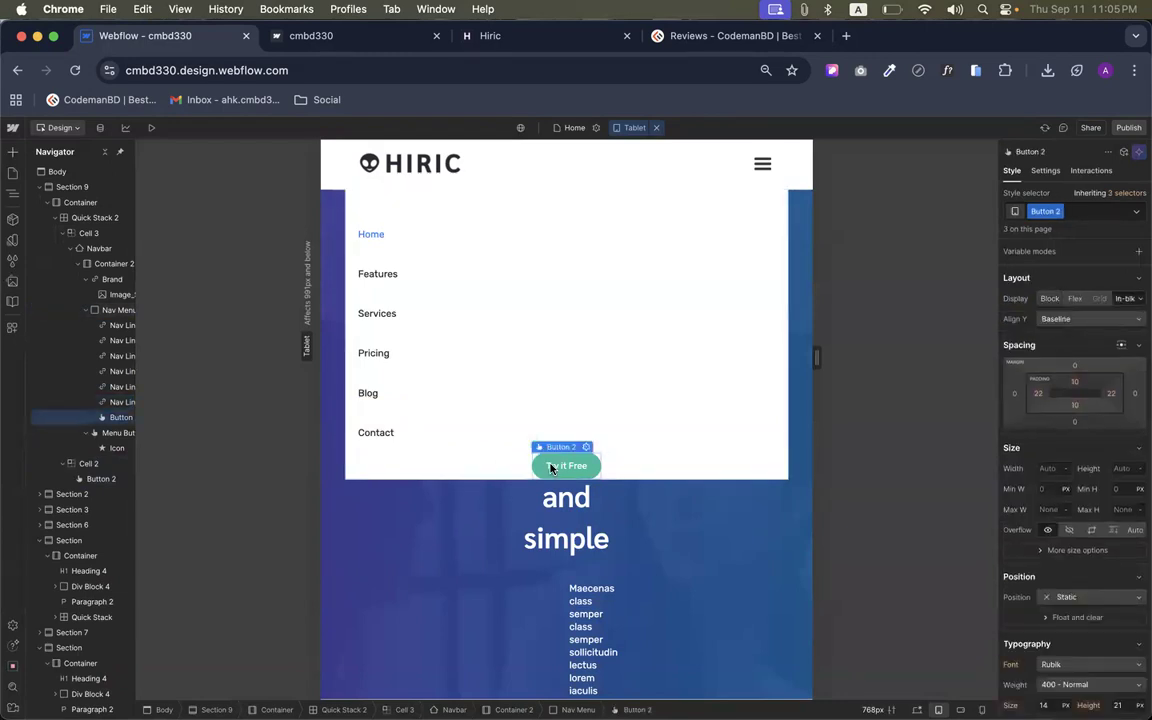
click(427, 466)
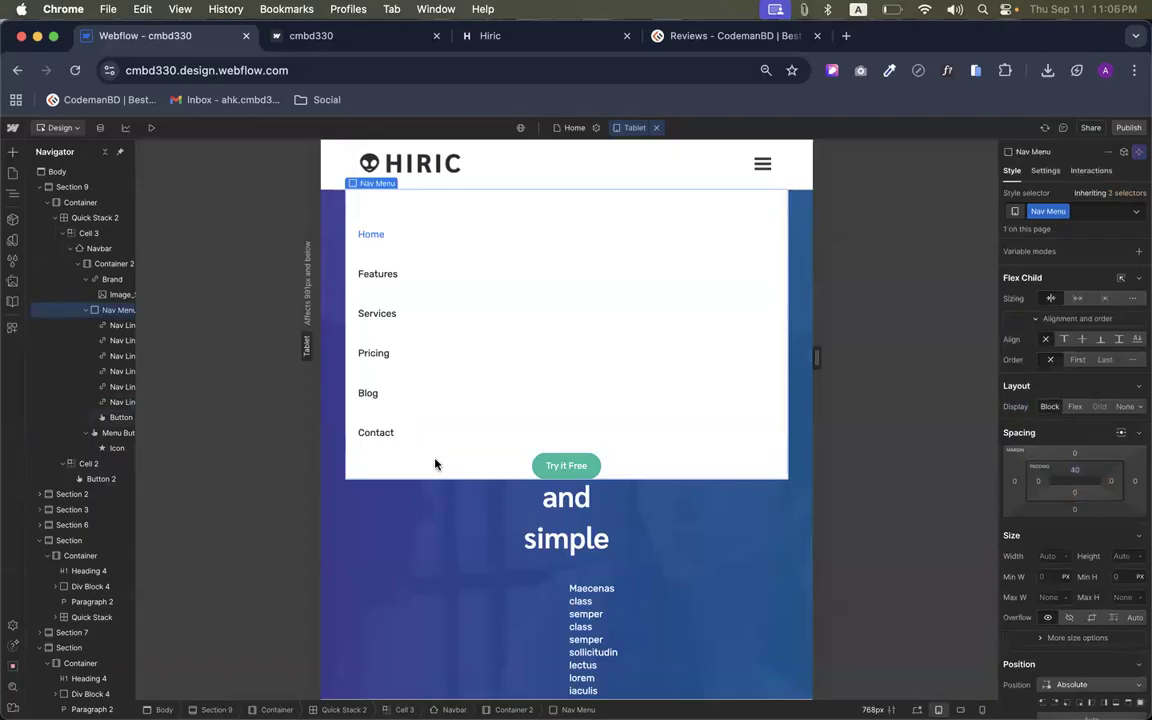
click(1074, 407)
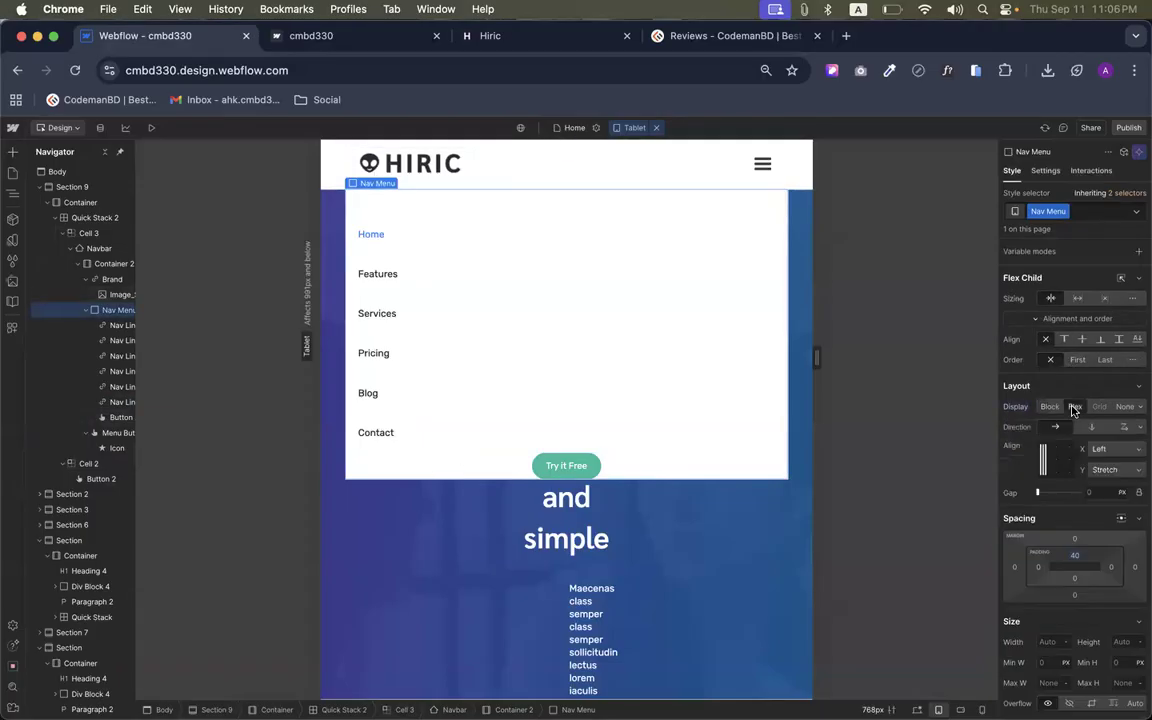
click(1042, 458)
key(super+z)
key(super+z)
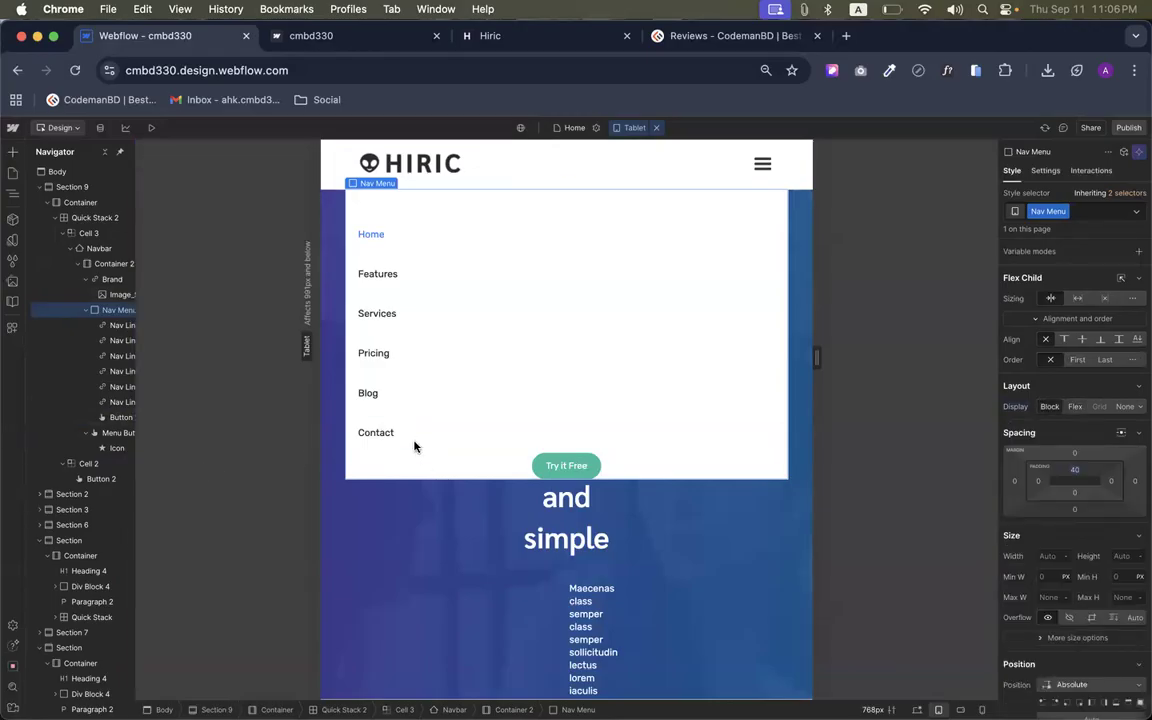
click(13, 151)
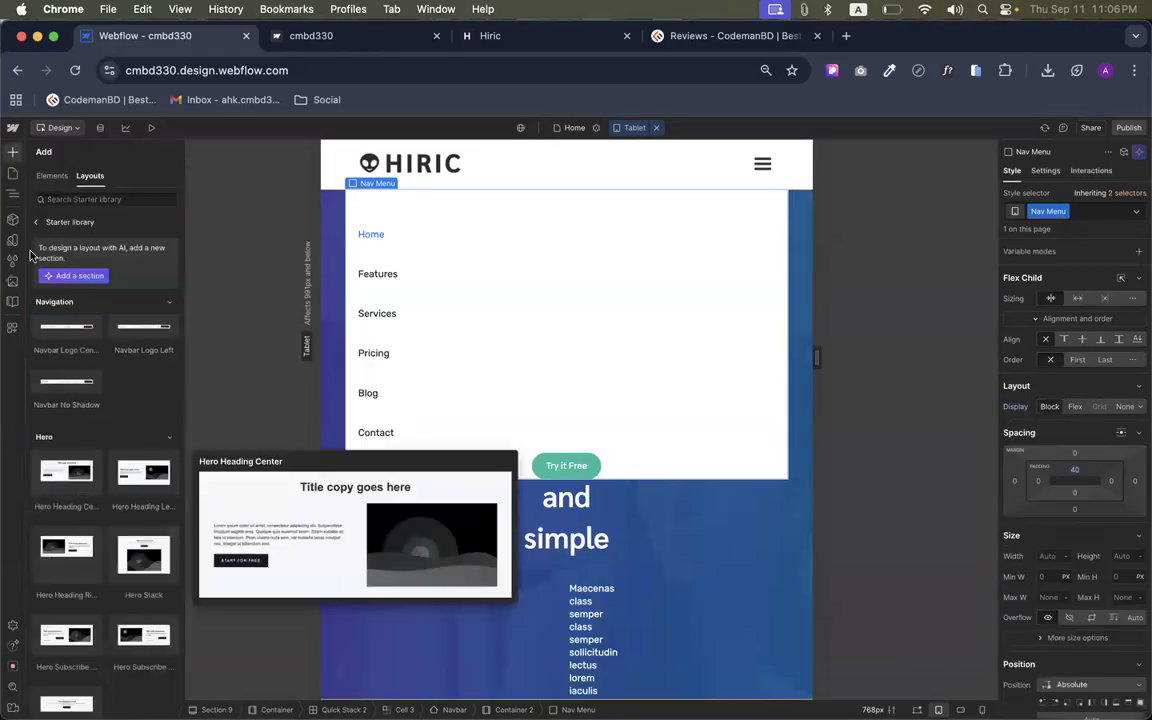
click(52, 175)
drag(47, 313, 154, 121)
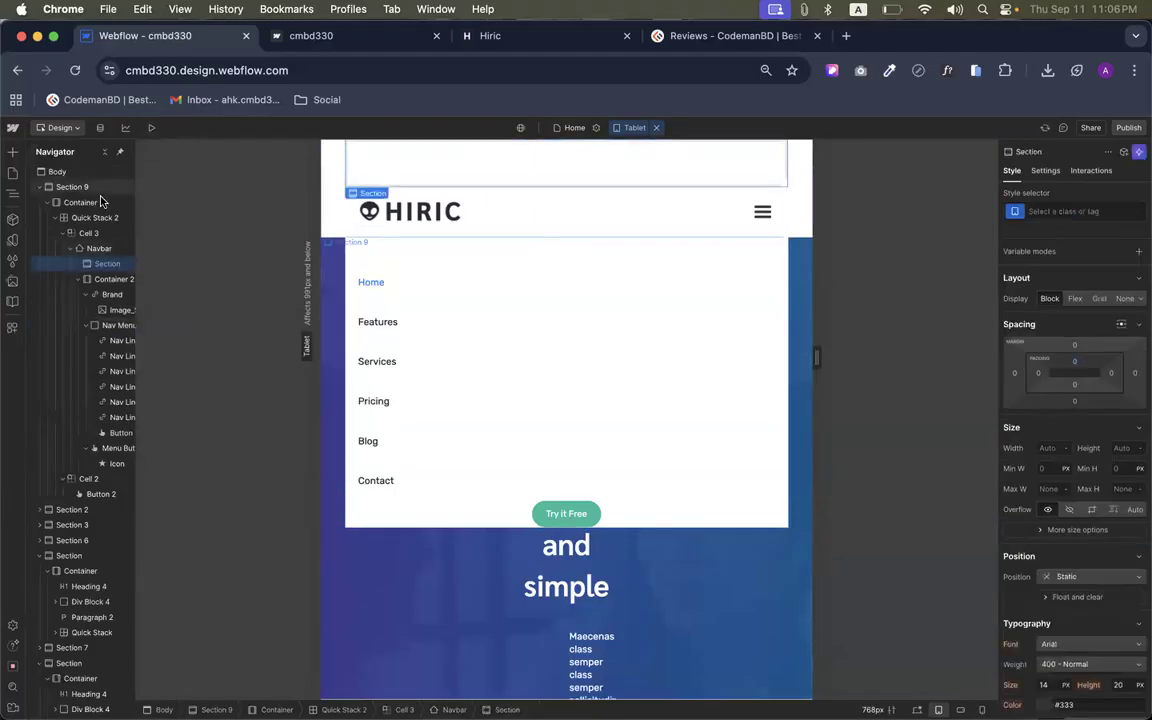
key(Delete)
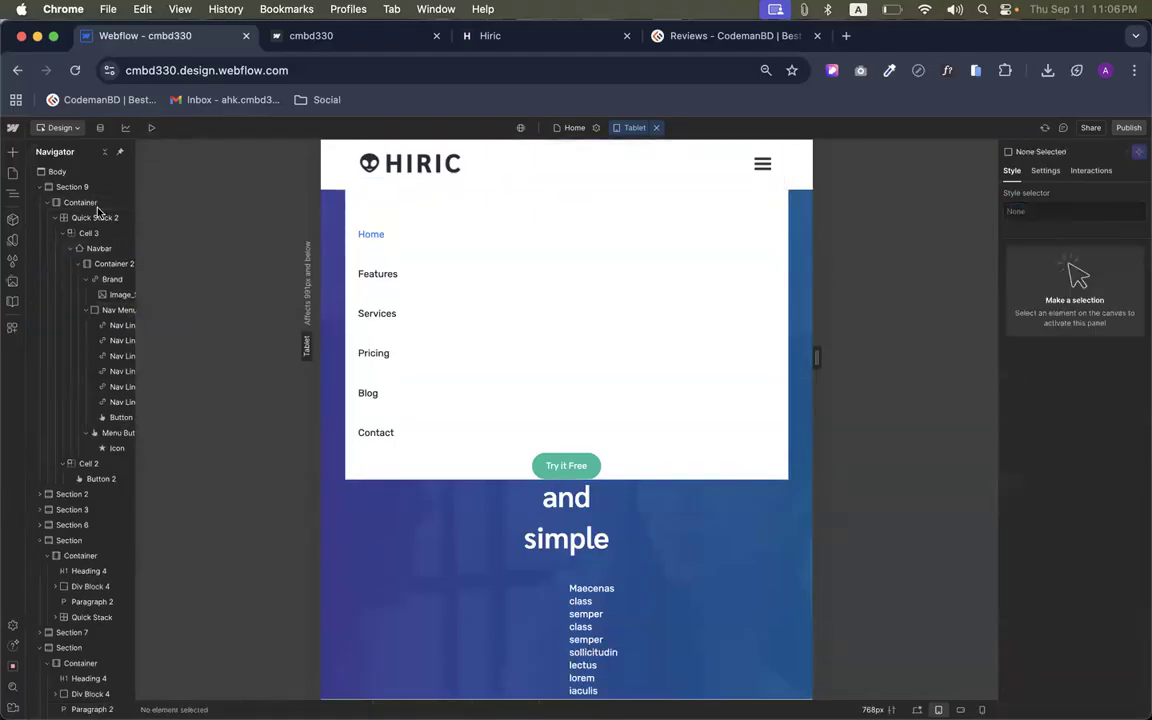
Add a div block below the Contact link in the Nav Menu and move the Try it Free button into it
click(12, 151)
drag(54, 496, 501, 465)
drag(560, 511, 548, 463)
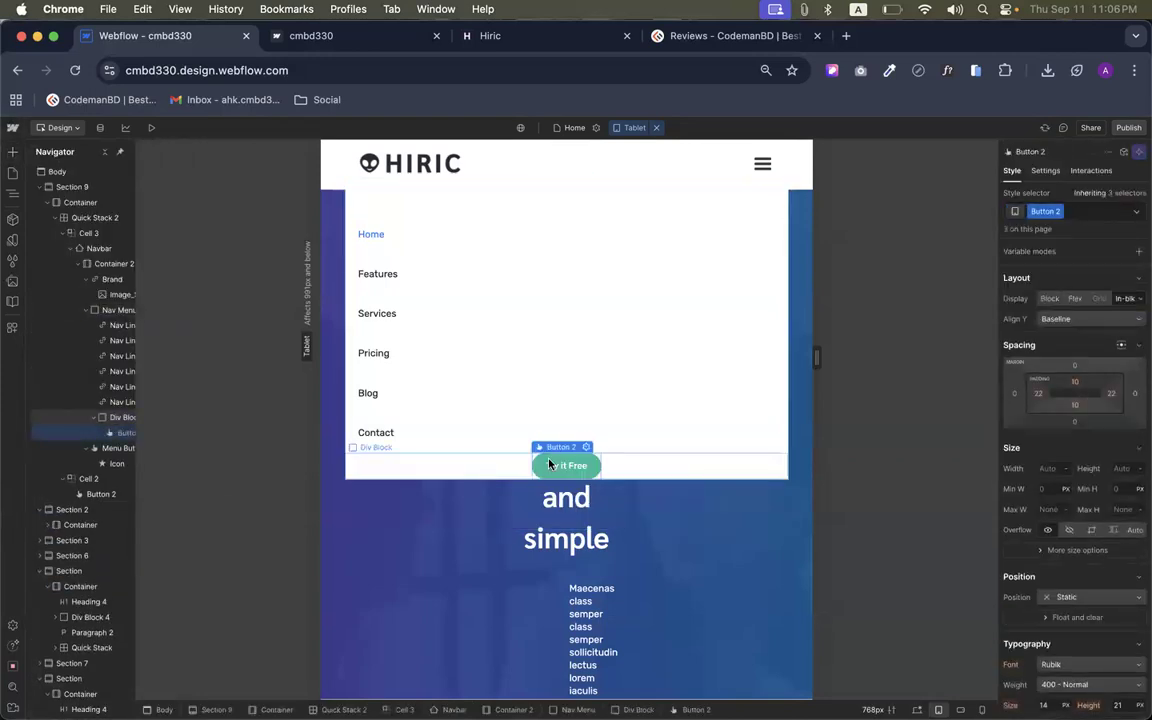
Set the button's div block to Flex display with a 20 px left margin and a 40 px bottom margin
click(649, 466)
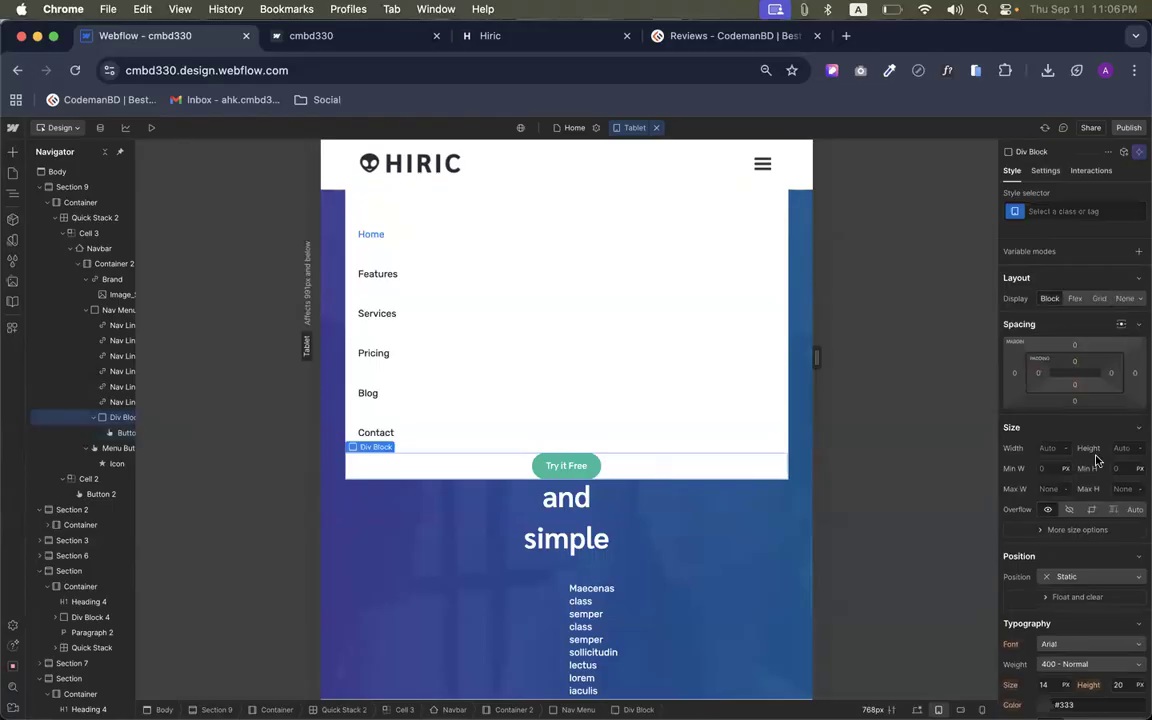
click(1075, 298)
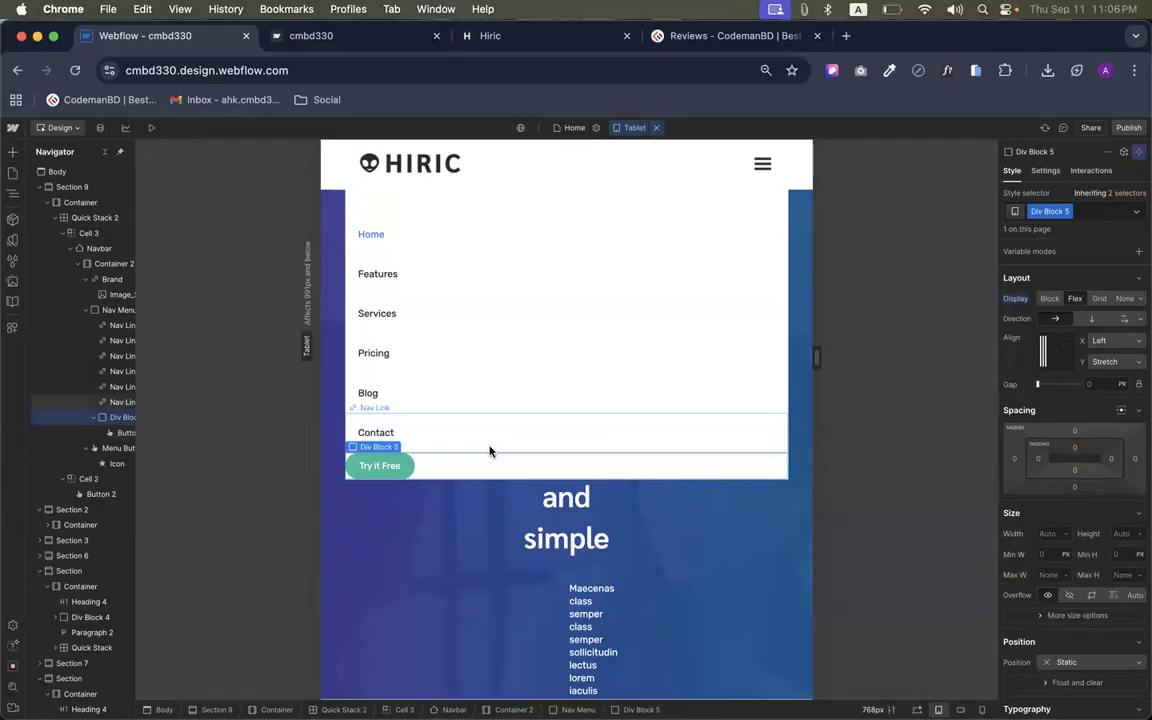
drag(1015, 461, 1115, 471)
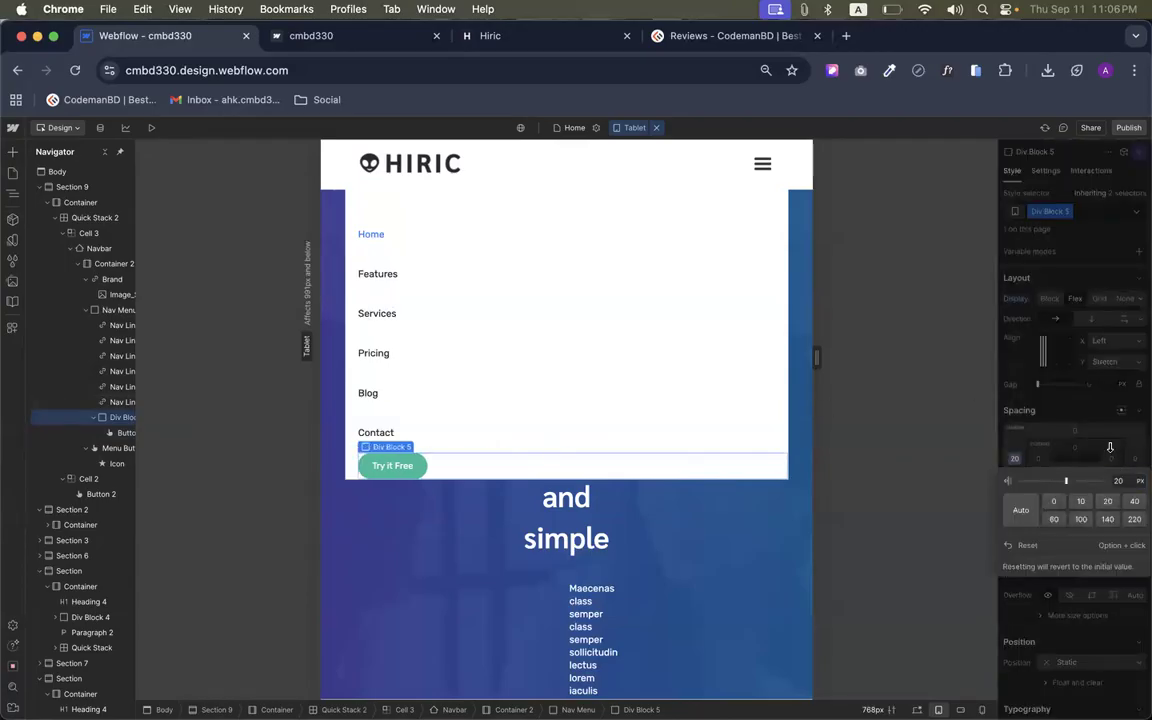
click(1074, 486)
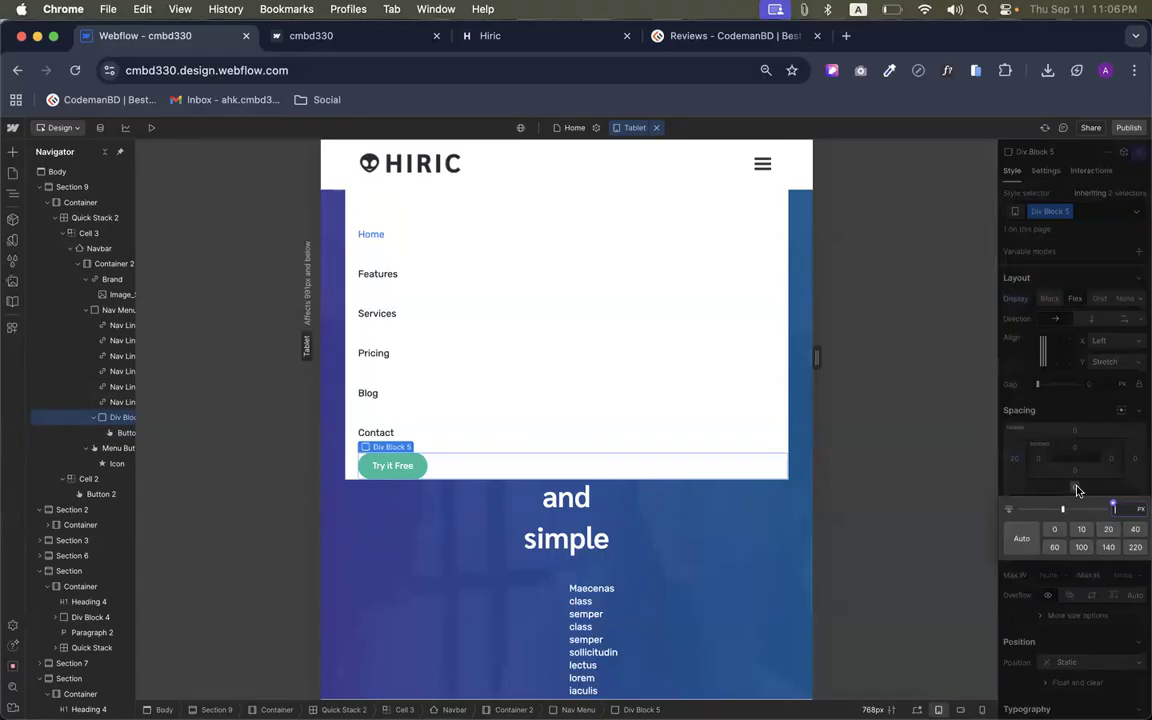
click(1135, 529)
click(481, 376)
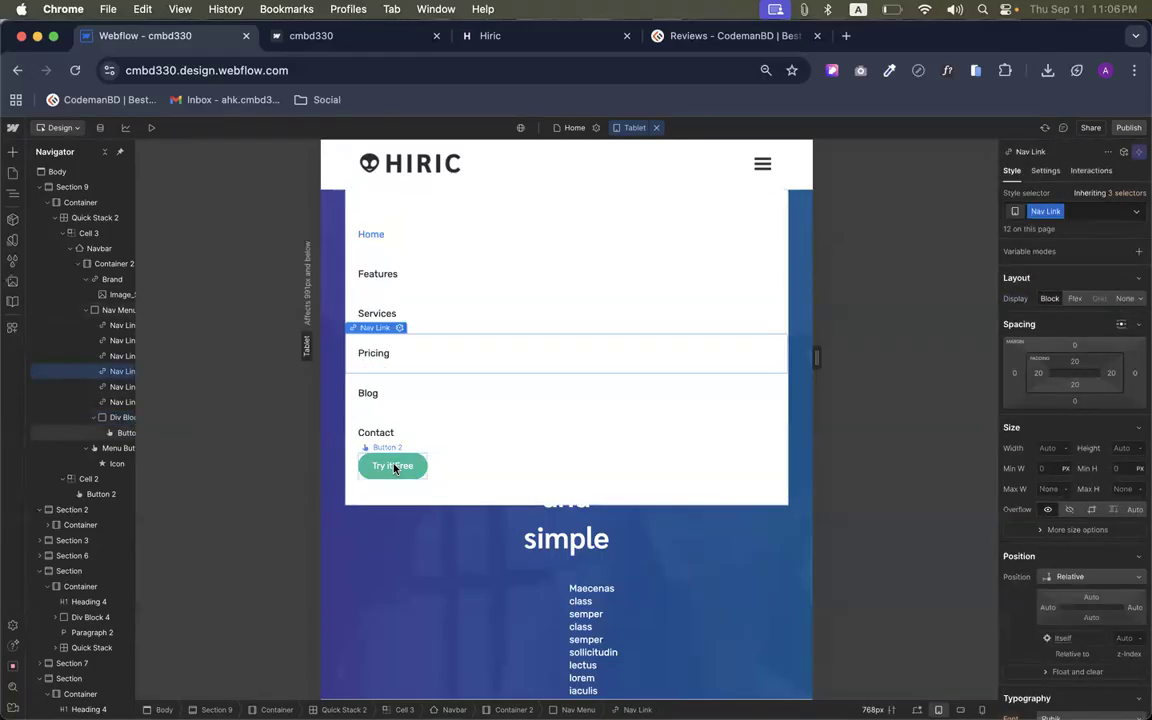
click(466, 468)
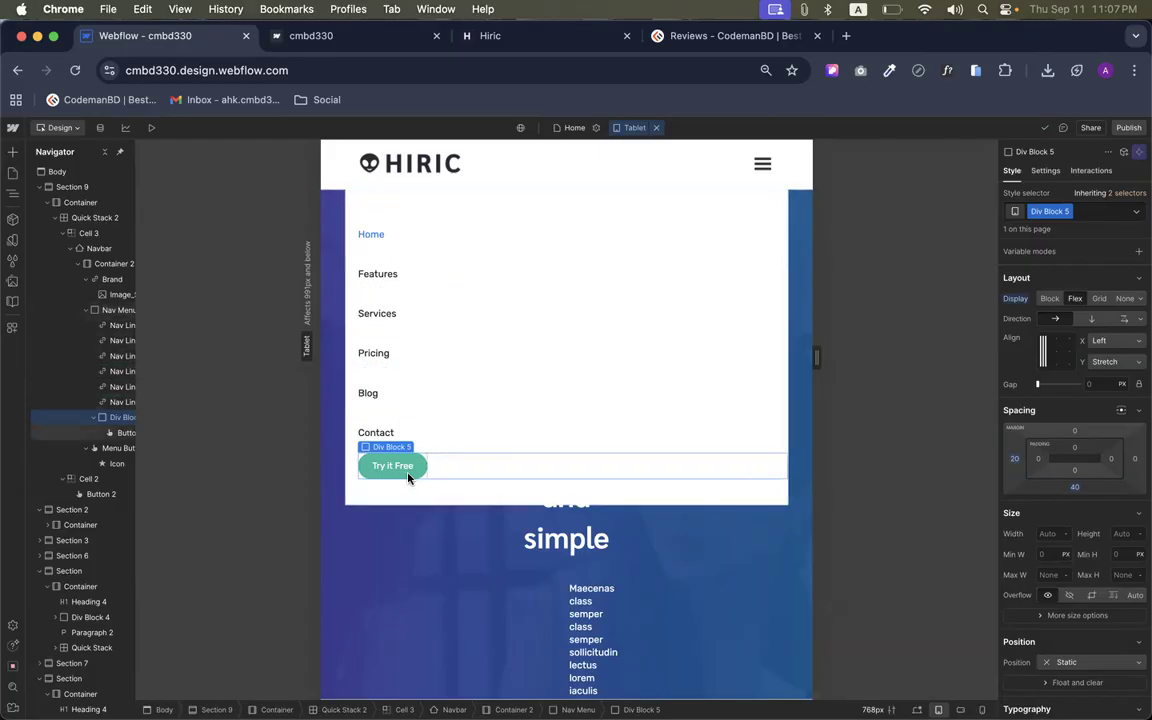
Hide the open dropdown menu through the hamburger icon's navbar settings
click(736, 168)
click(1045, 170)
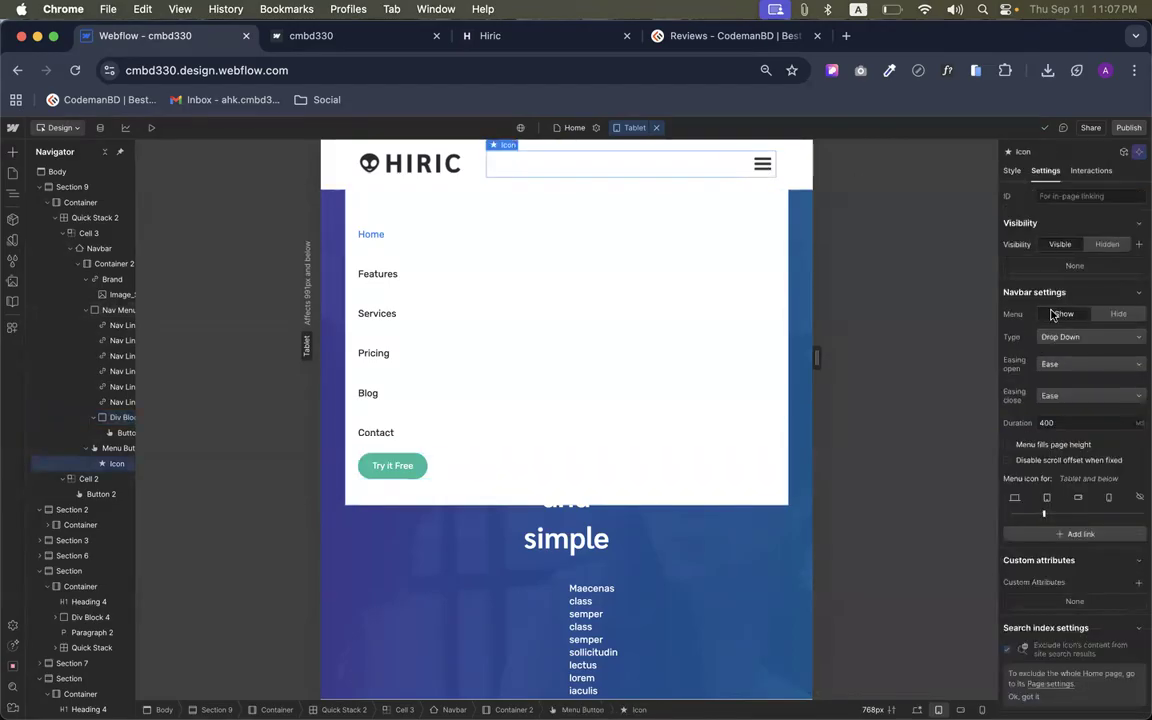
click(1112, 318)
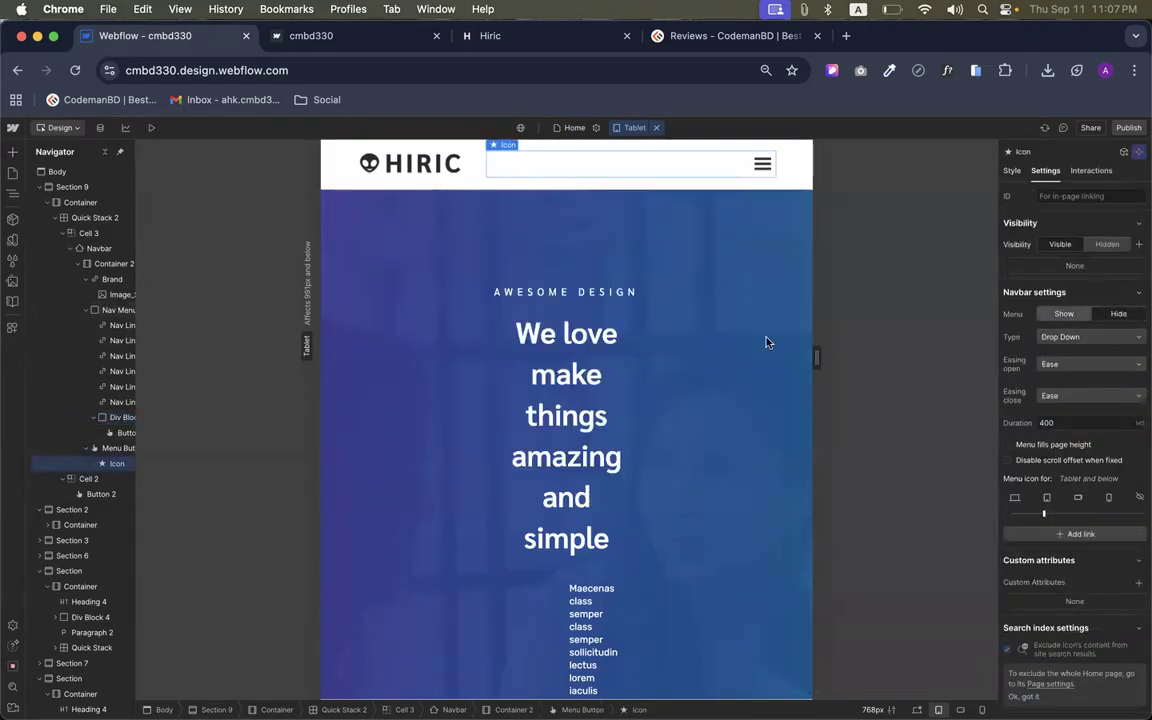
click(450, 252)
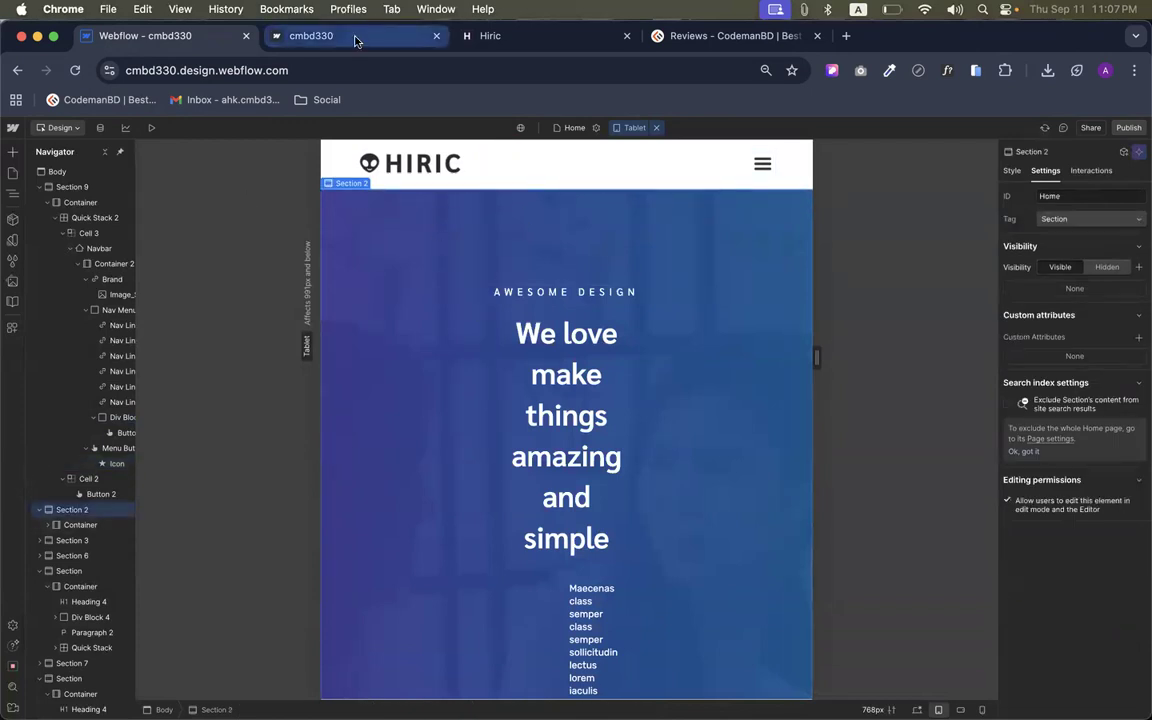
Compare with the Hiric reference page, and set the hero heading's left and right padding to 0
click(500, 36)
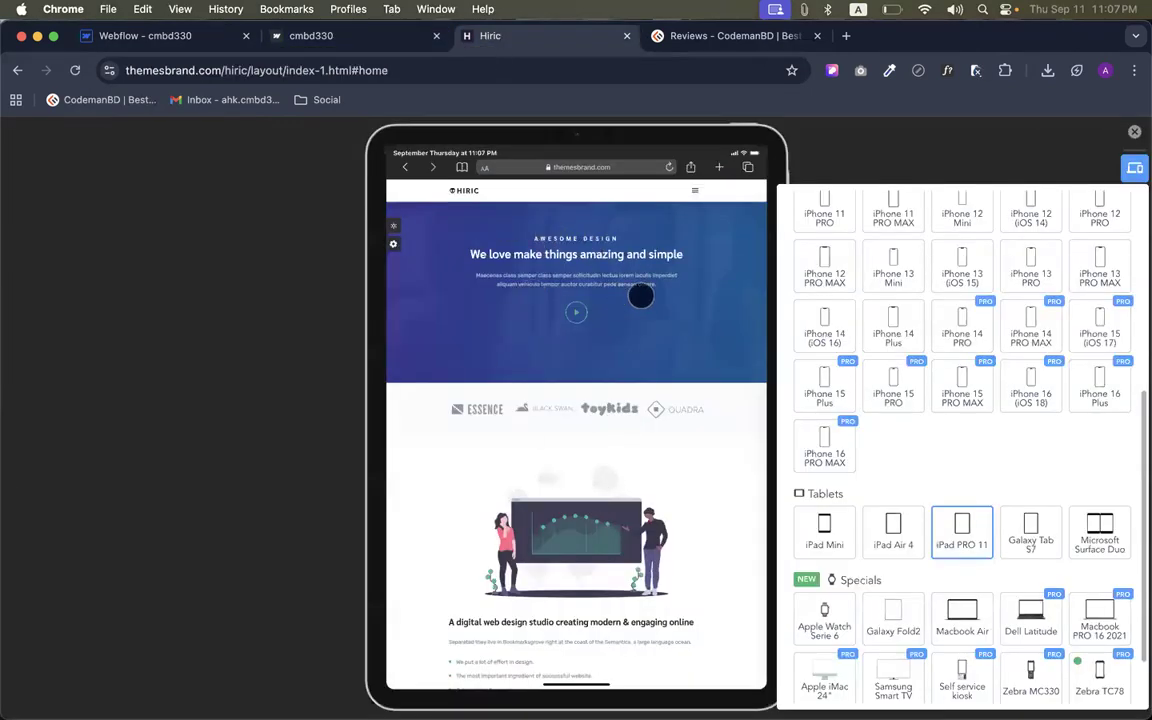
click(167, 40)
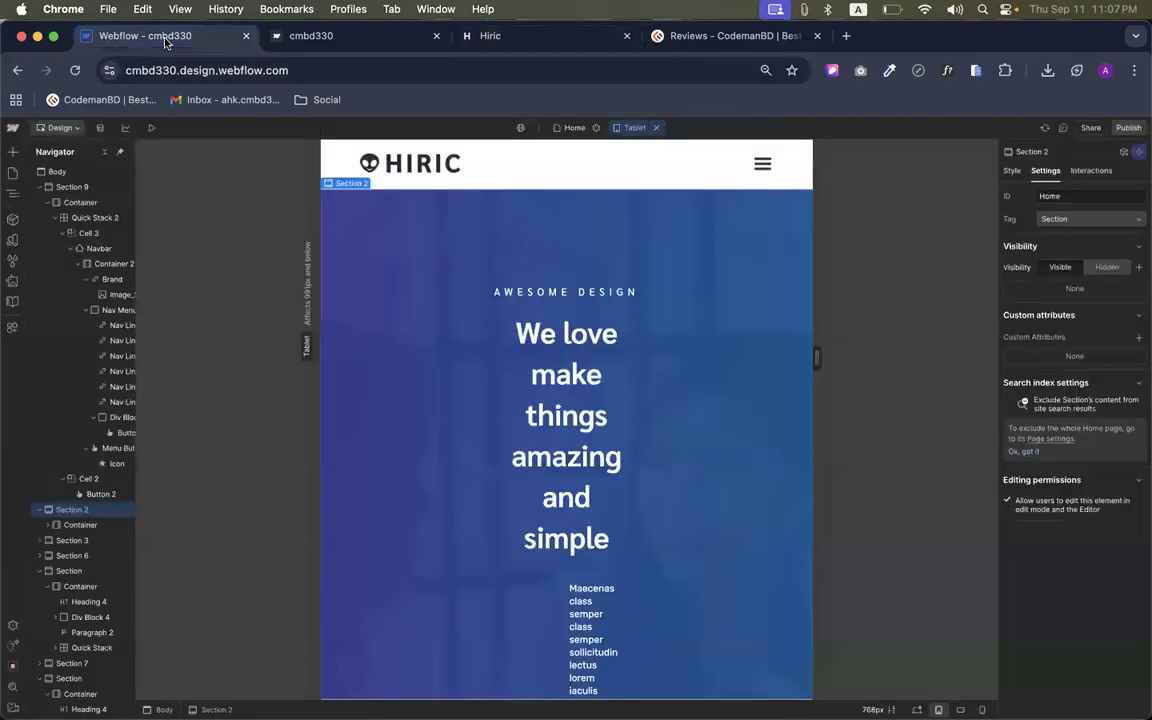
click(484, 370)
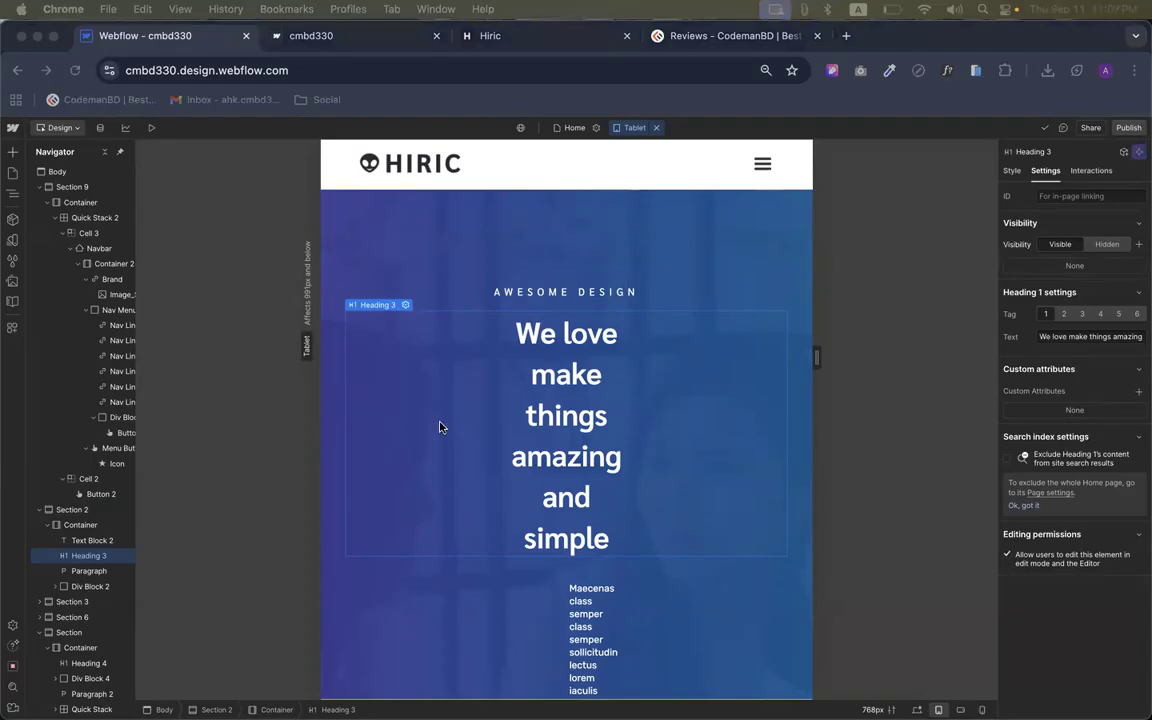
click(1010, 170)
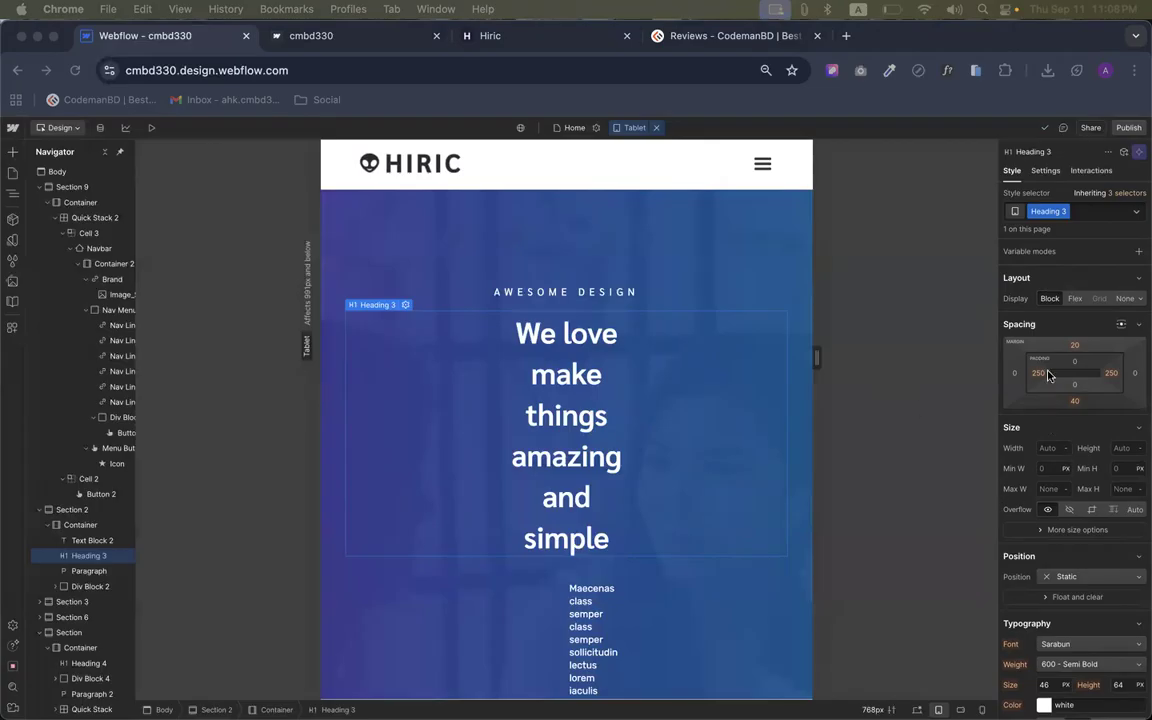
drag(1039, 377, 1041, 377)
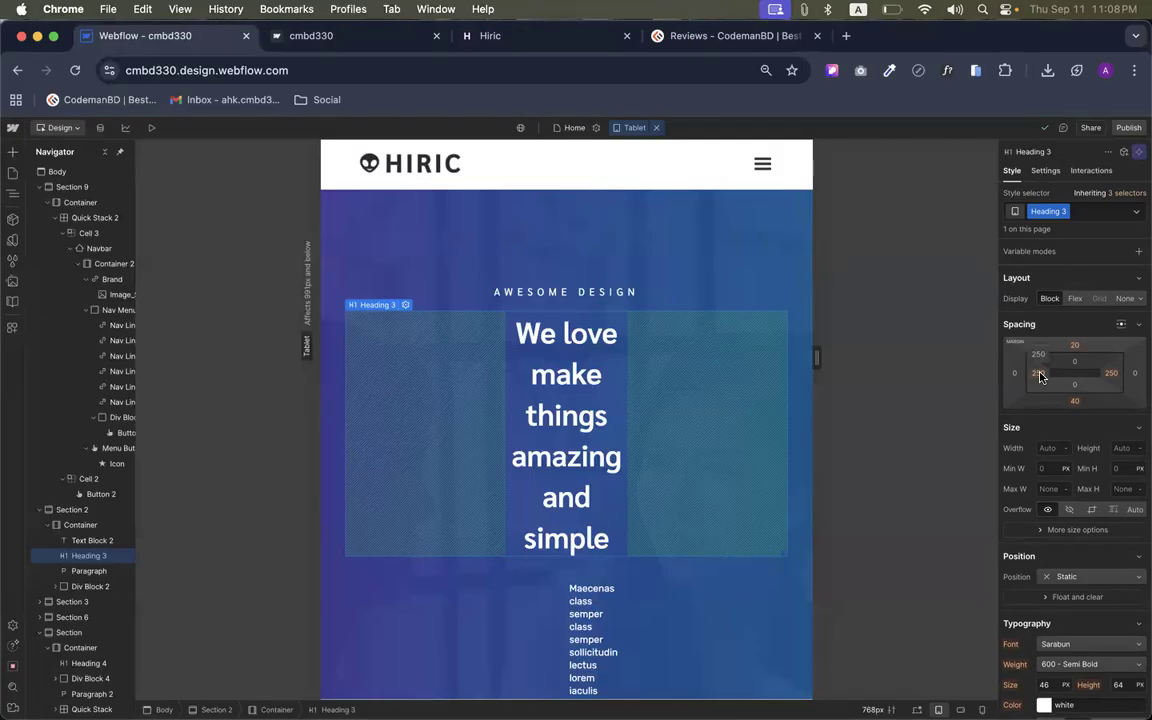
click(1040, 376)
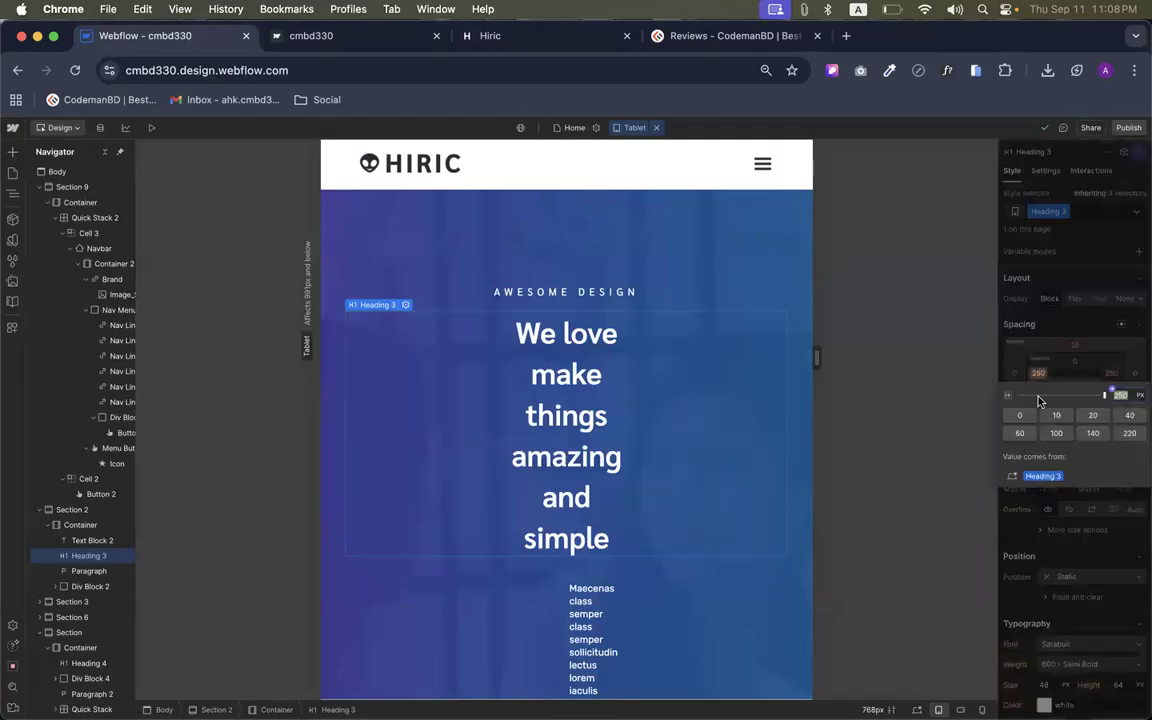
click(1020, 414)
click(1028, 356)
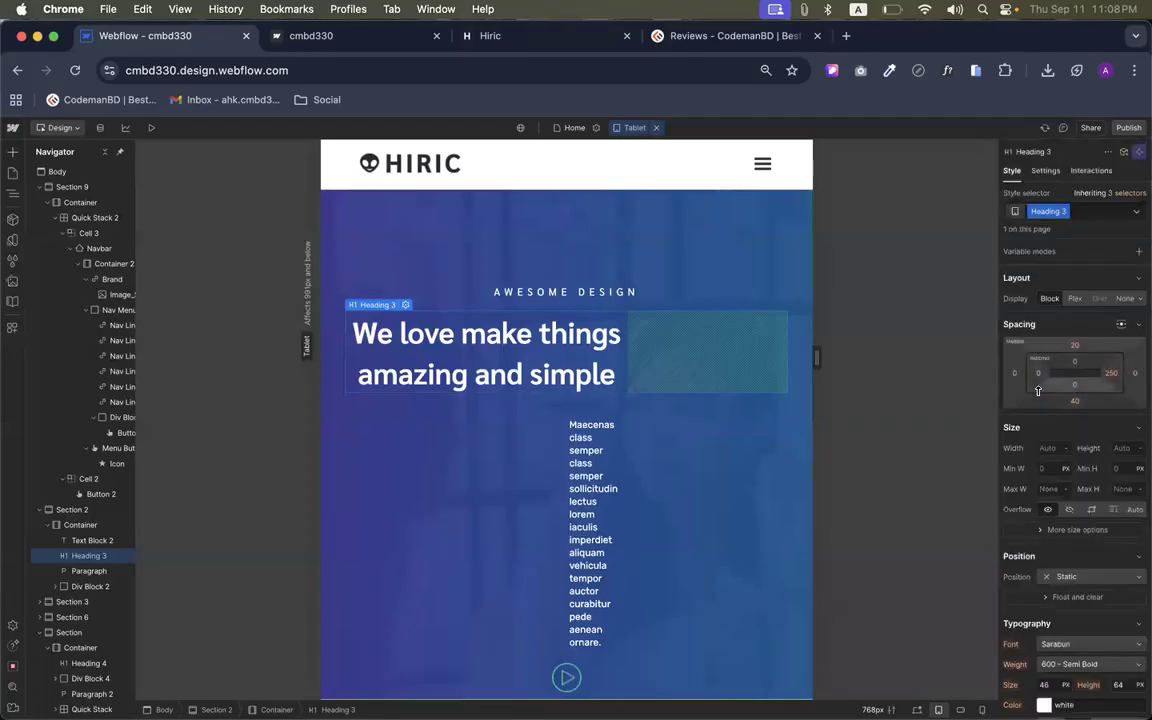
scroll(1038, 398, up, 5)
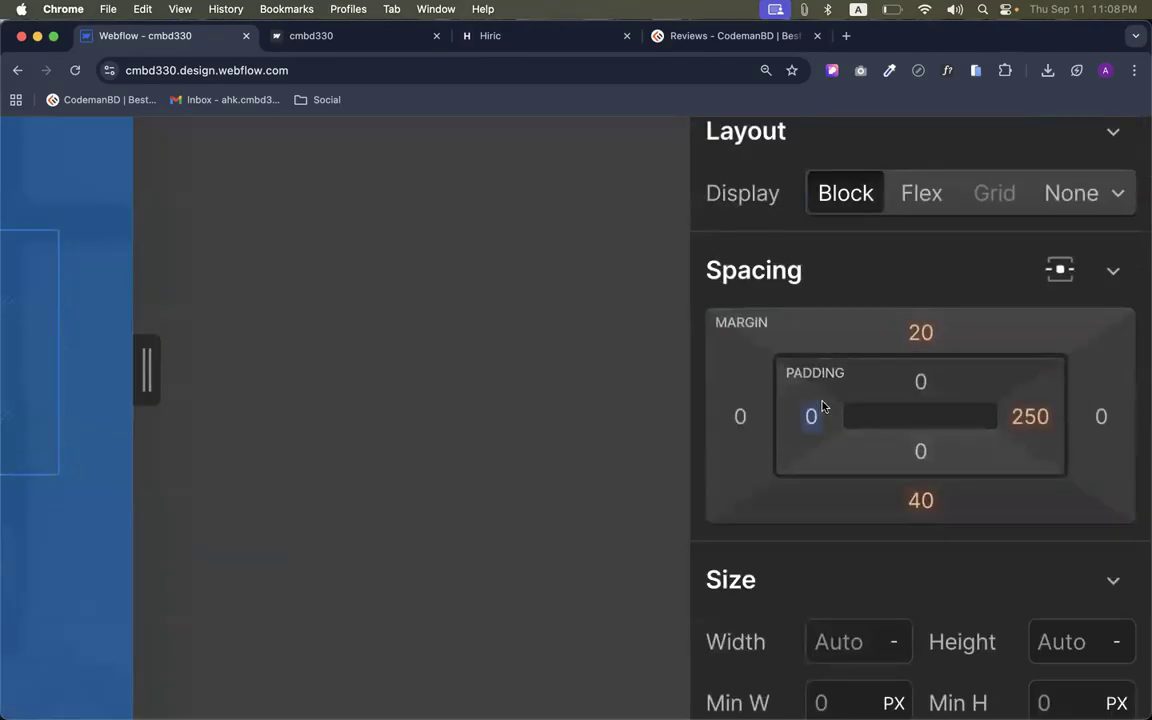
scroll(828, 400, down, 5)
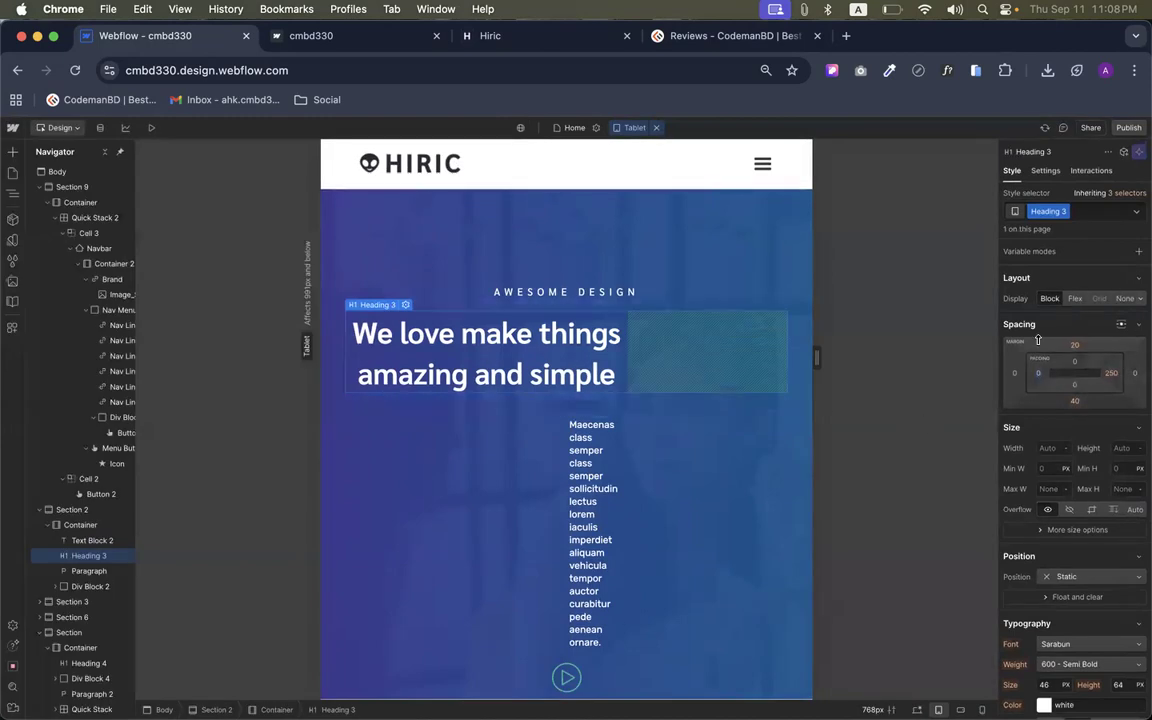
click(1111, 373)
text(0)
key(Return)
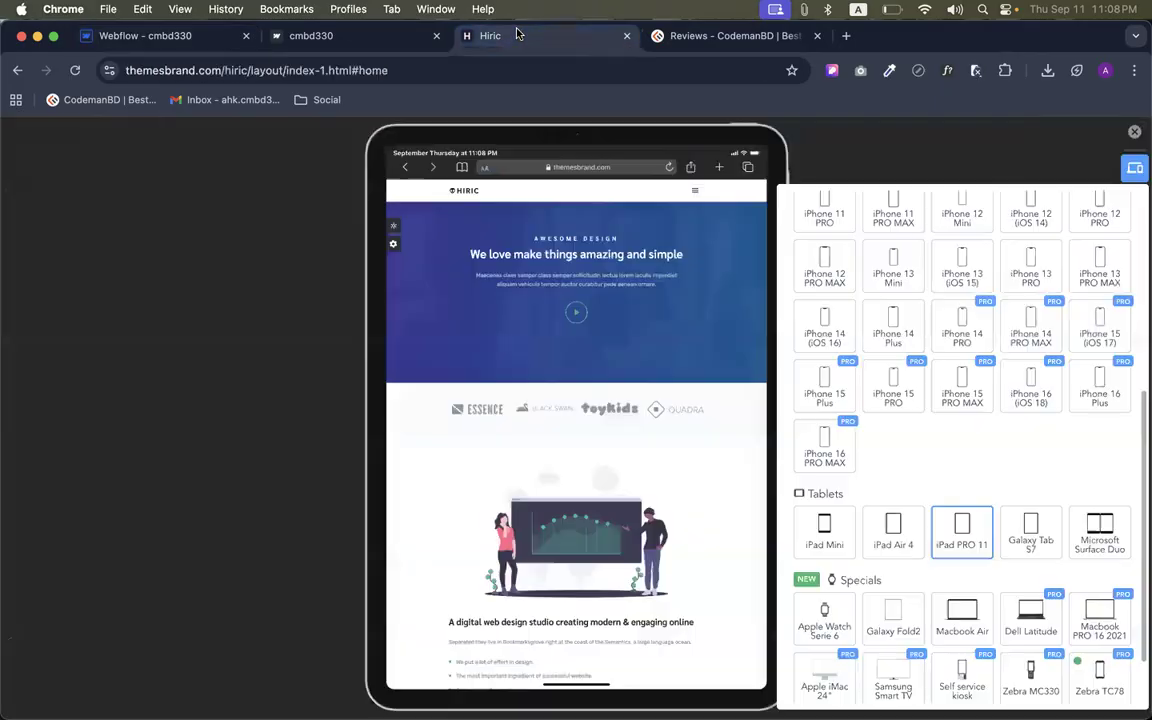
Preview the Hiric reference page as iPad Mini and compare it with the hero heading and canvas width in Webflow
click(490, 35)
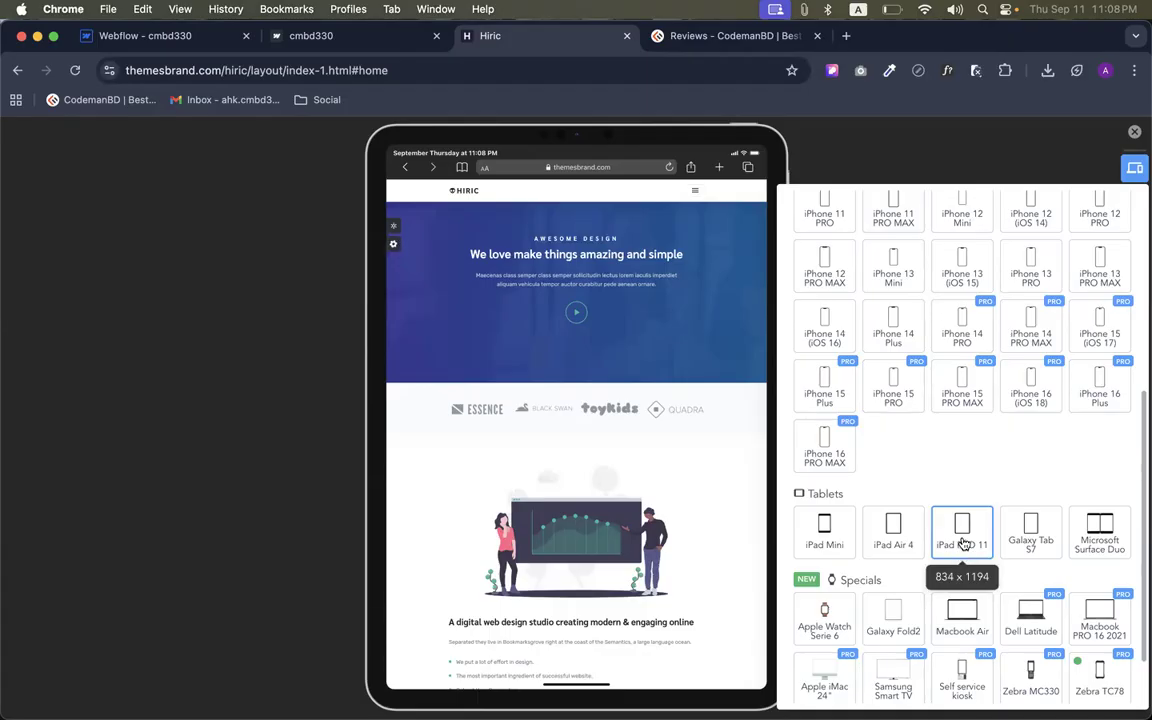
click(825, 540)
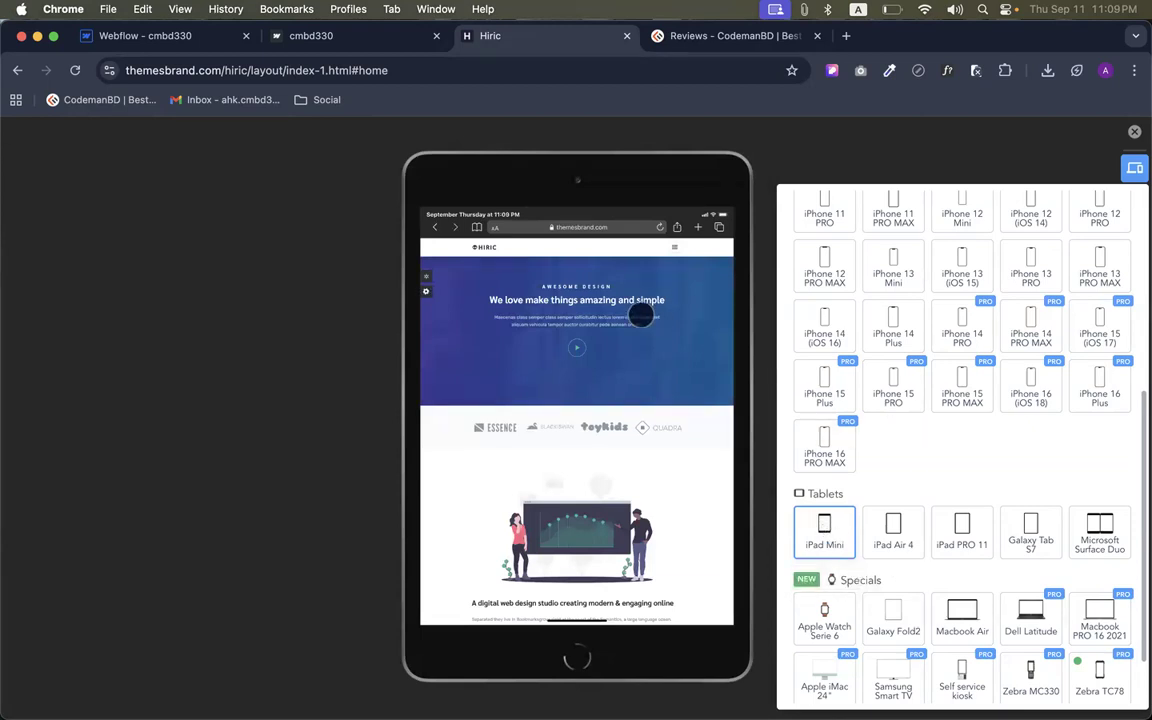
click(150, 38)
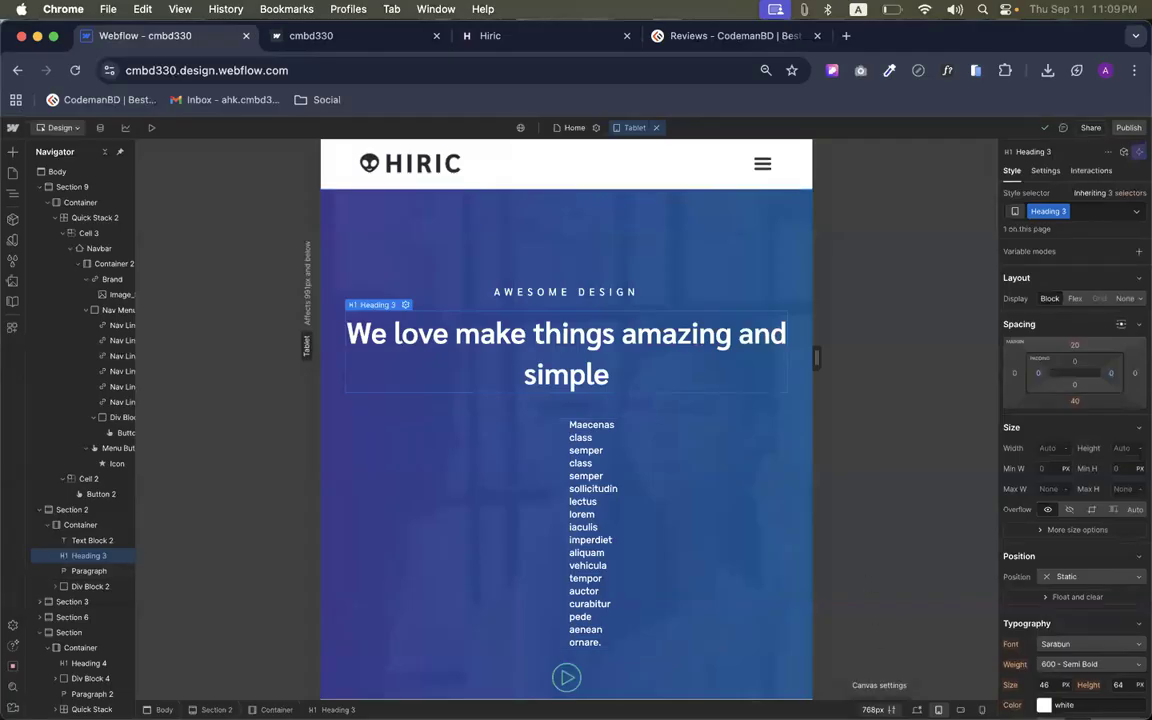
scroll(880, 709, up, 5)
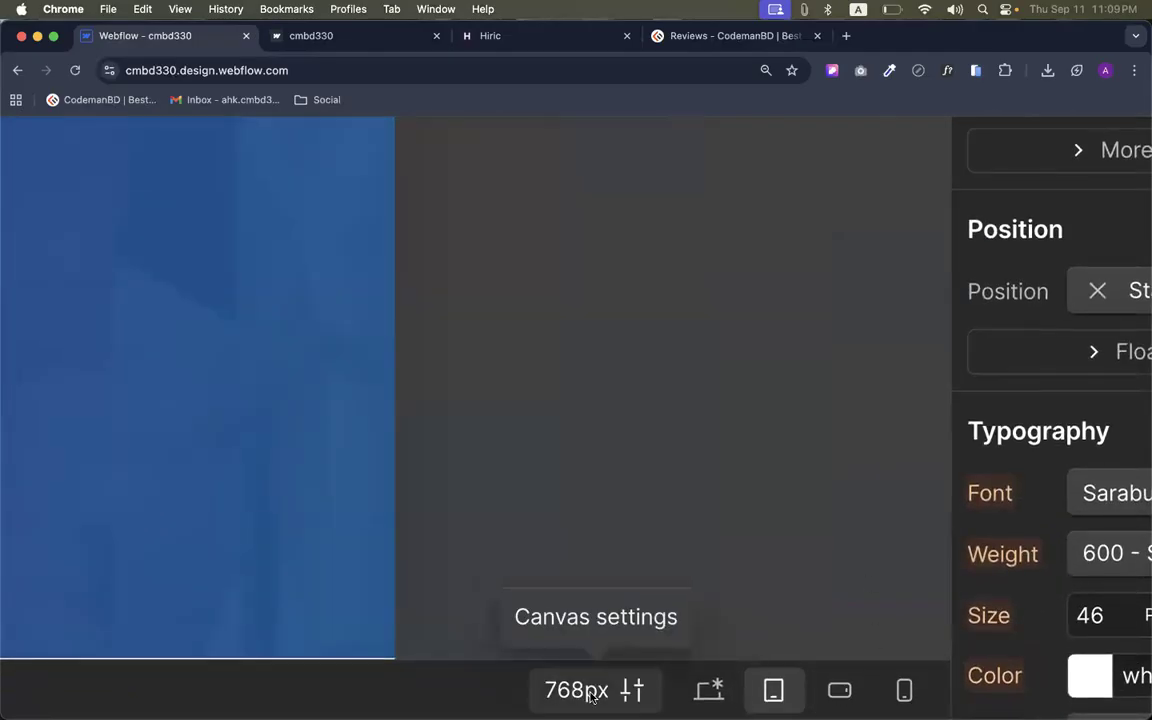
scroll(566, 403, down, 5)
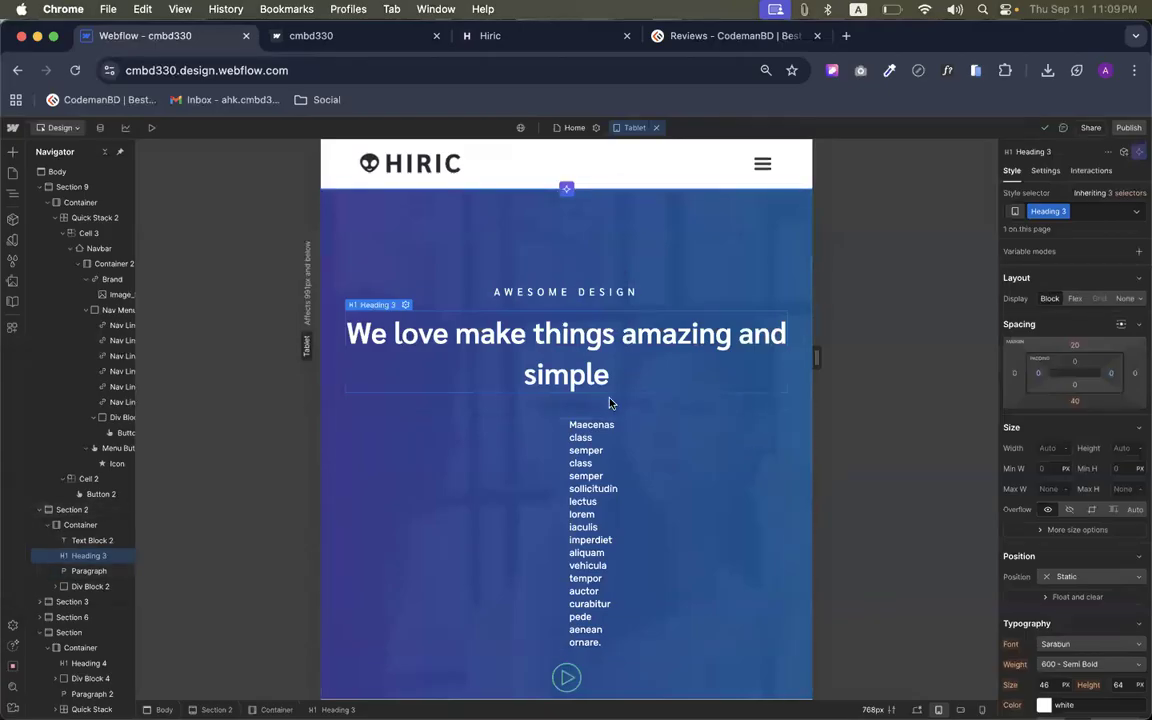
click(566, 450)
click(553, 373)
Check the Hiric reference page's iPad Mini preview in landscape and portrait, and close the device simulator
click(351, 35)
click(468, 36)
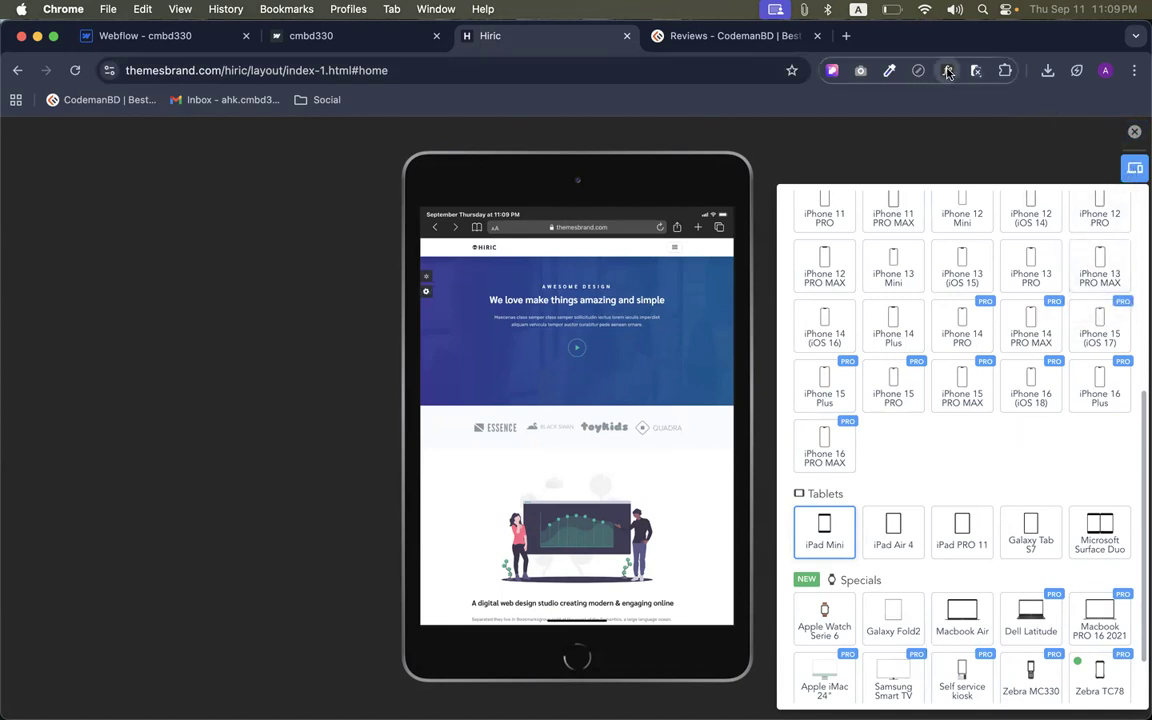
click(1134, 168)
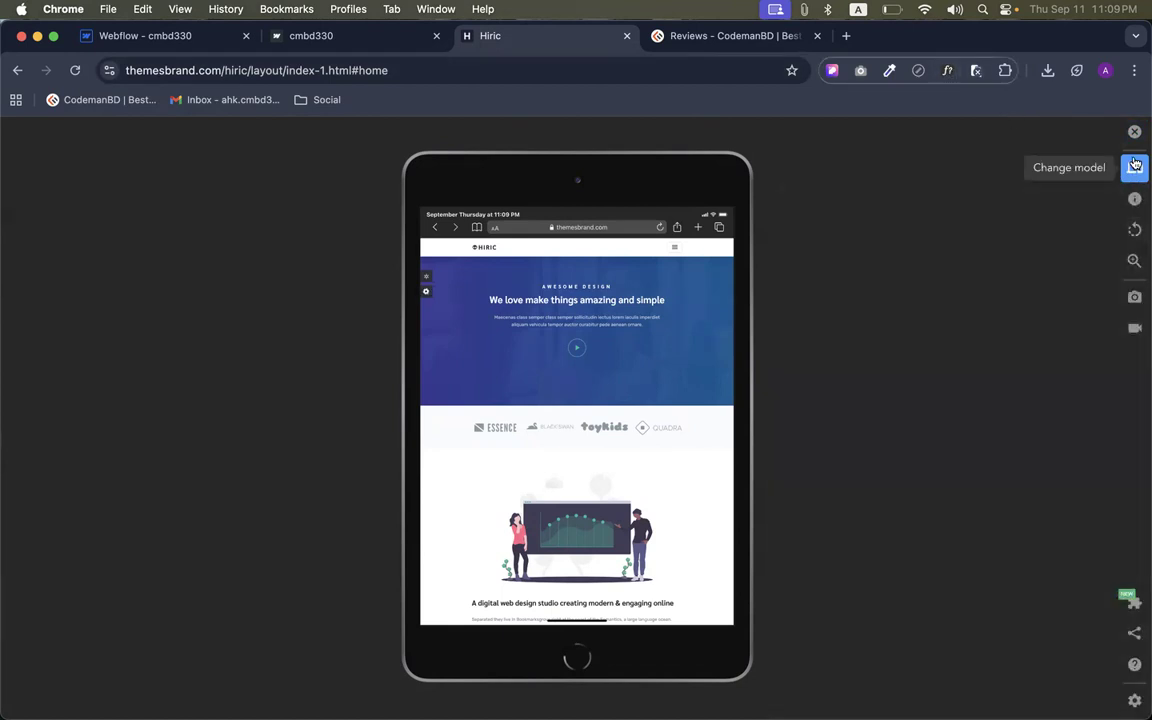
click(1135, 231)
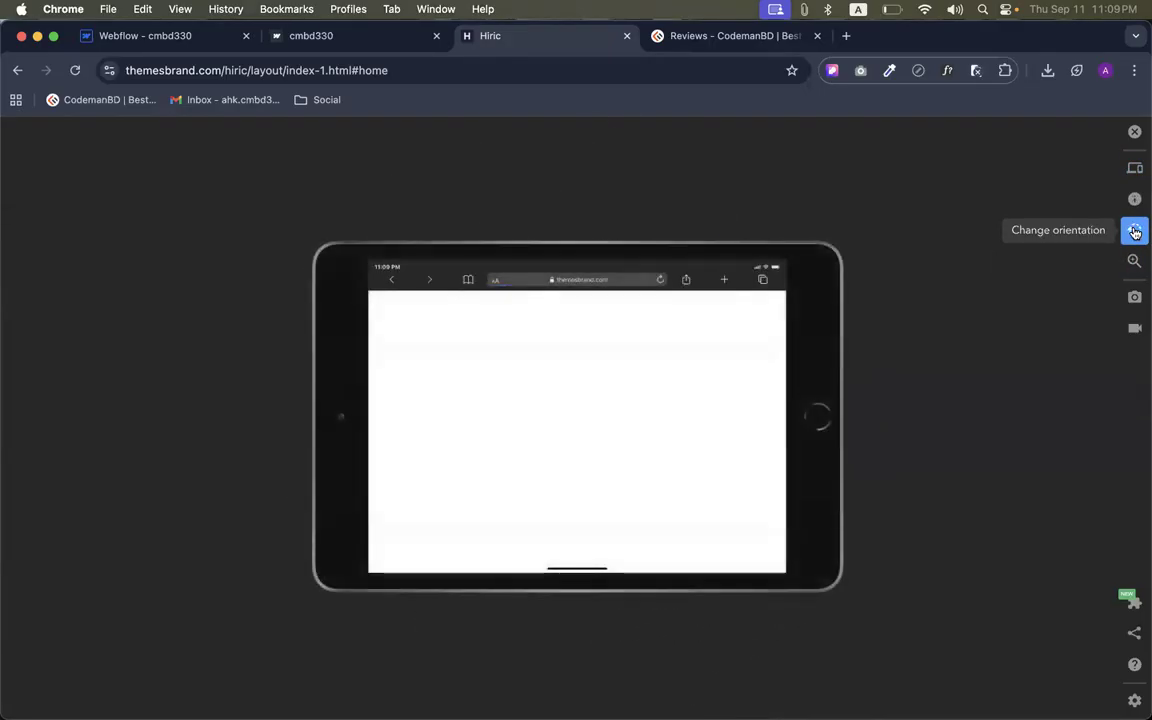
click(1135, 231)
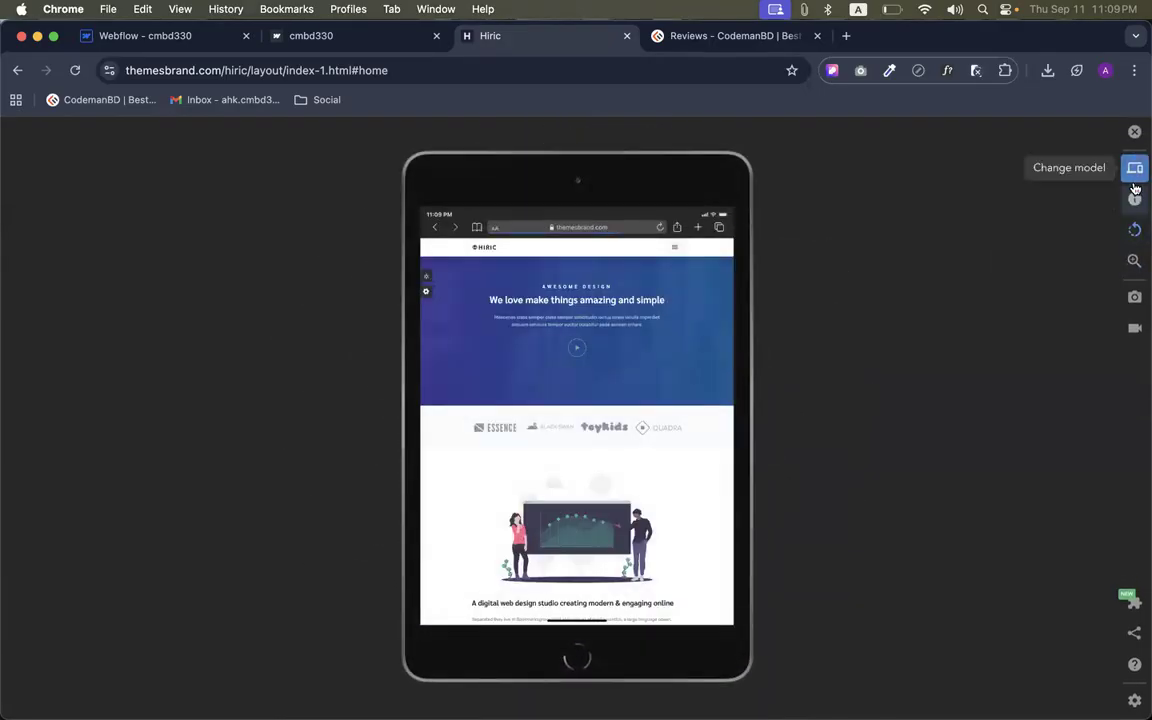
click(1134, 131)
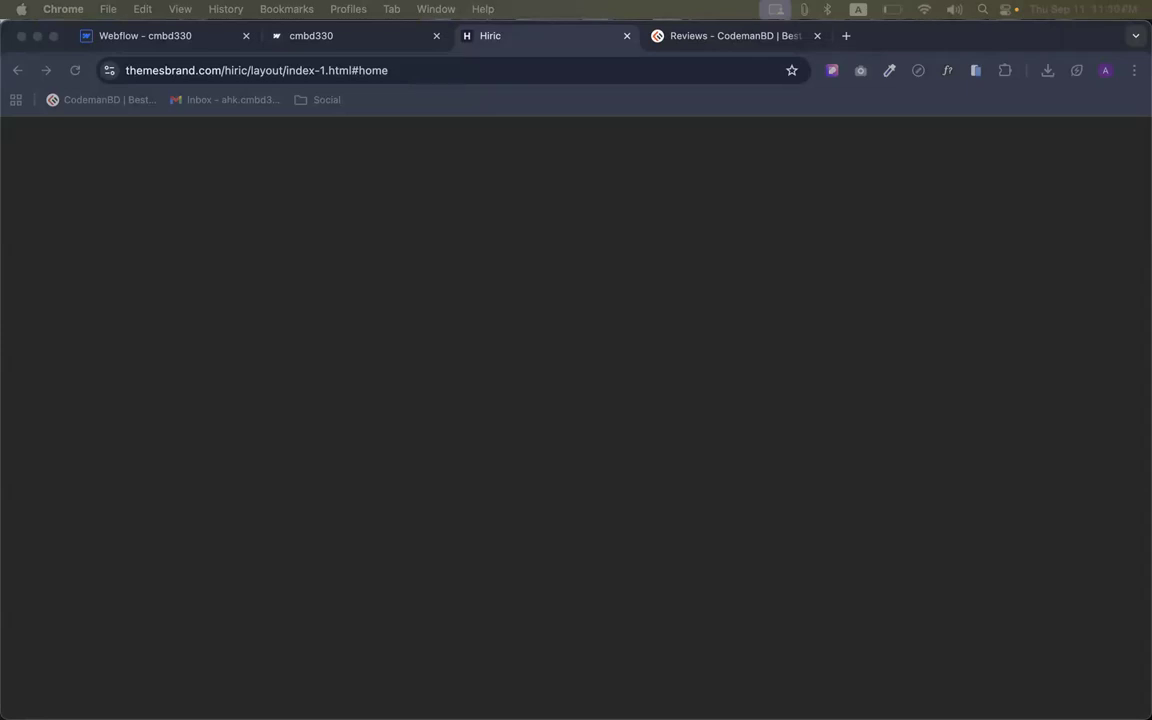
Reload the Hiric reference page and preview it in the device simulator as iPad Pro and as iPad Air
click(75, 70)
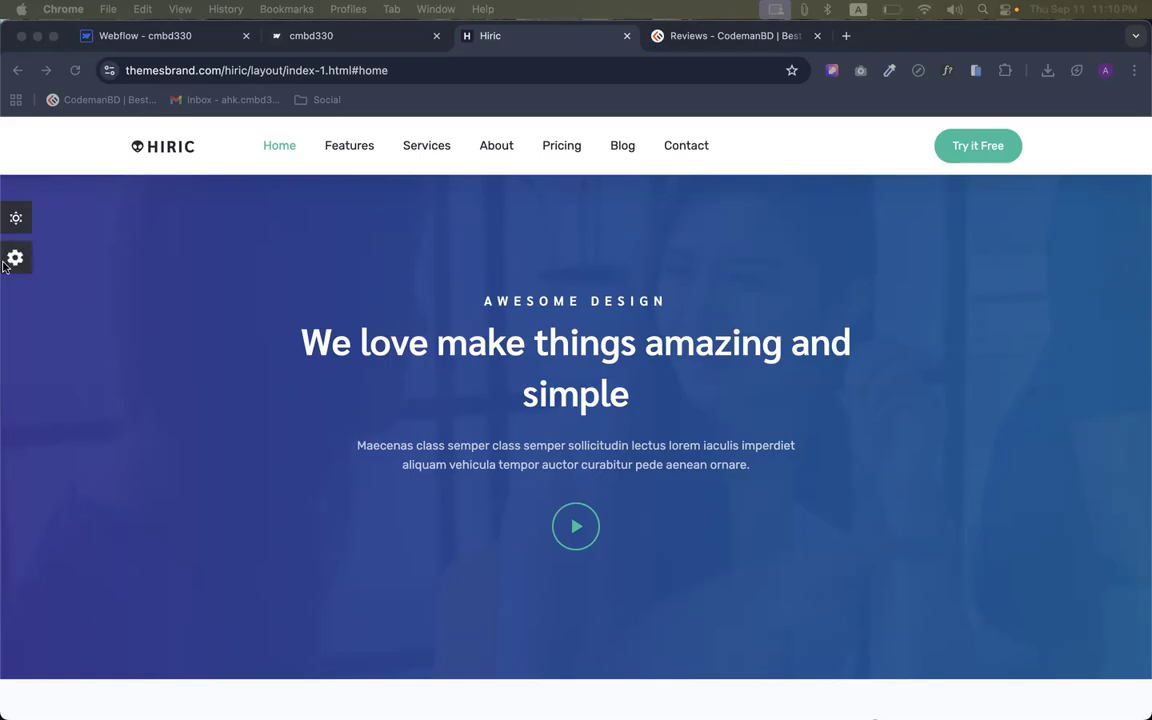
right_click(280, 294)
click(313, 575)
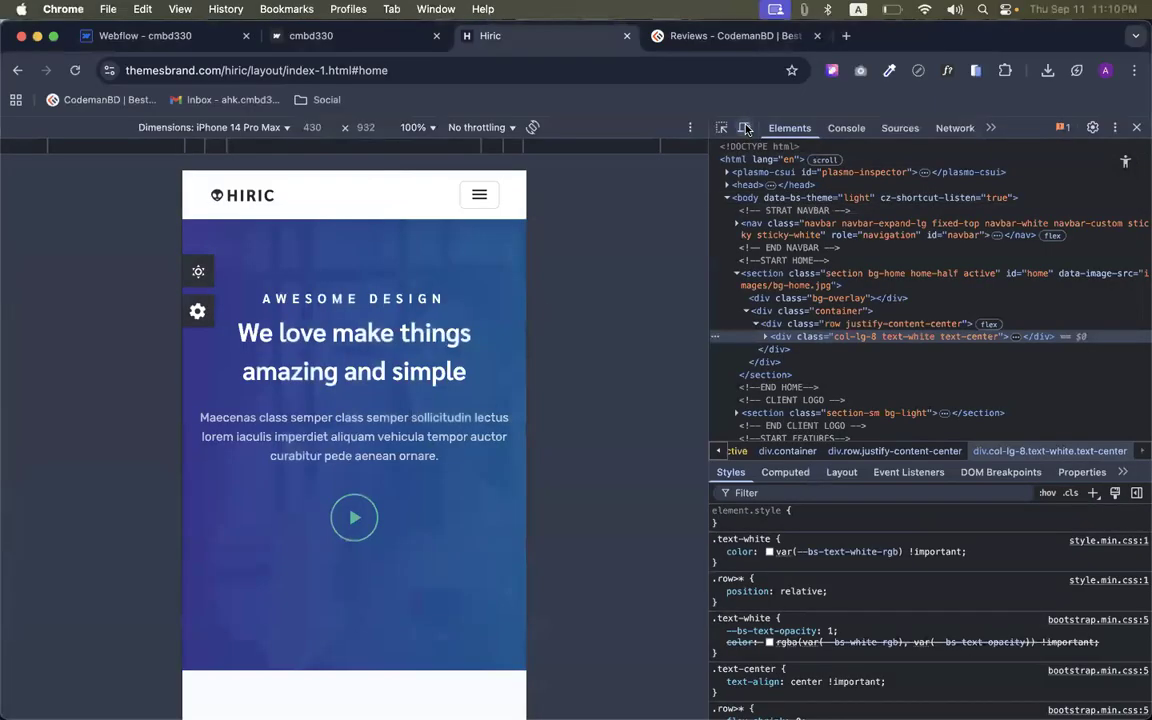
click(214, 124)
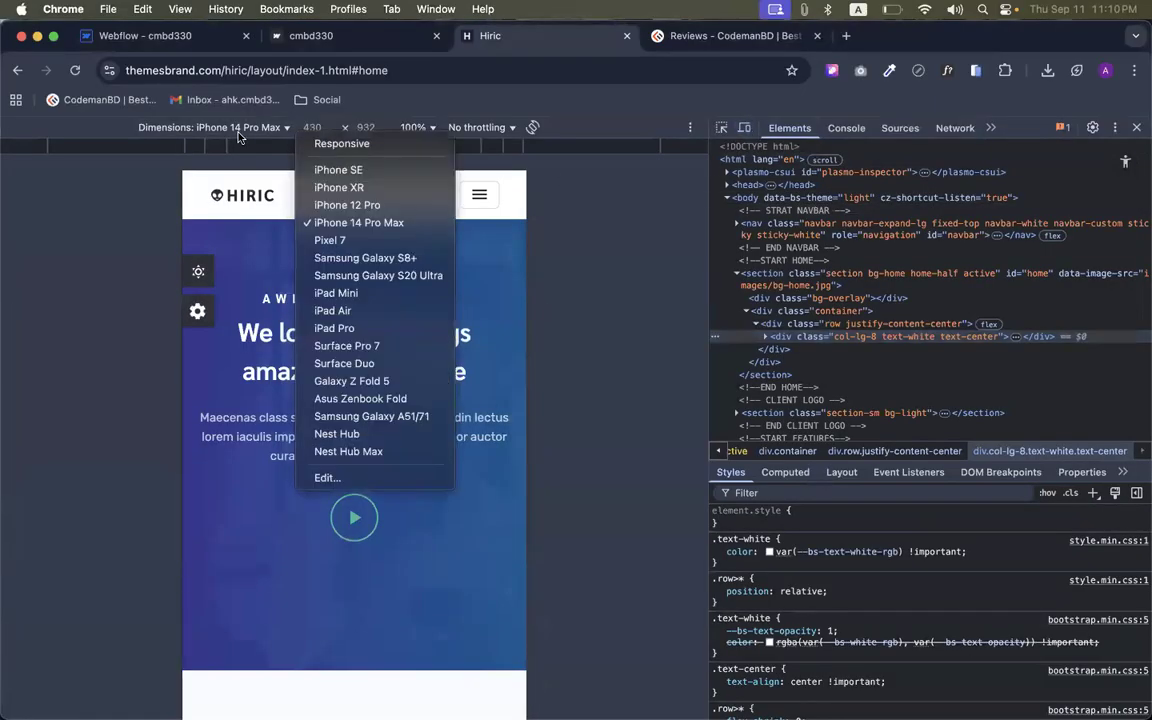
click(337, 328)
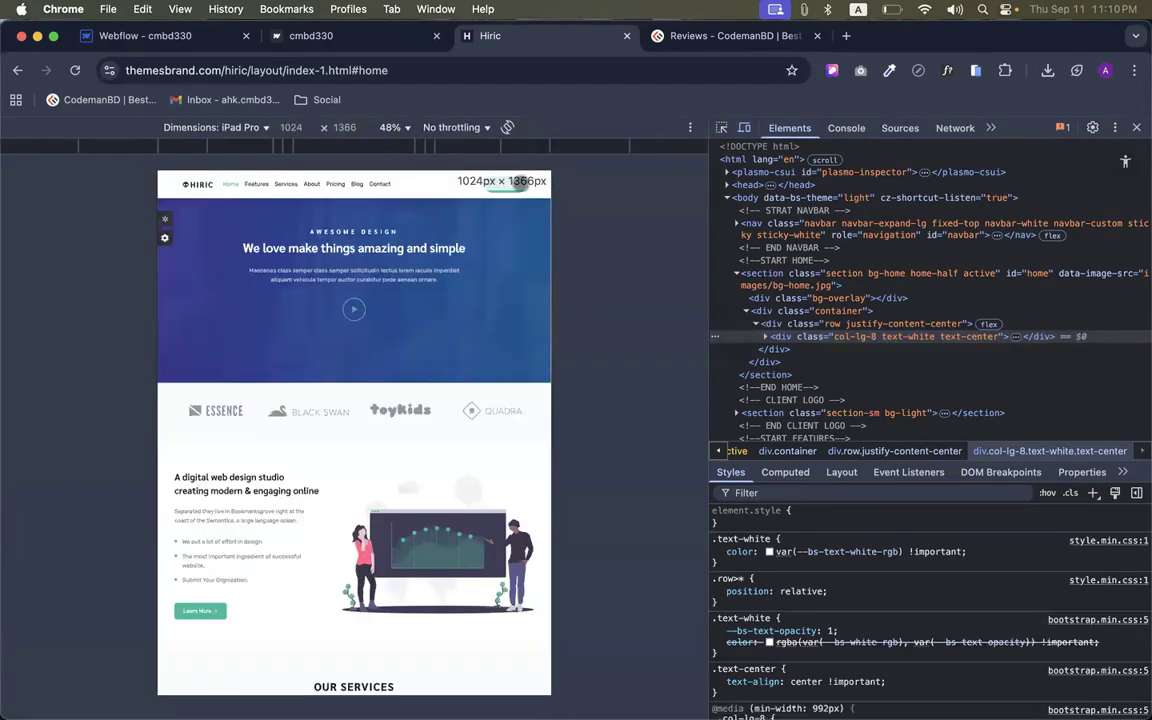
click(254, 130)
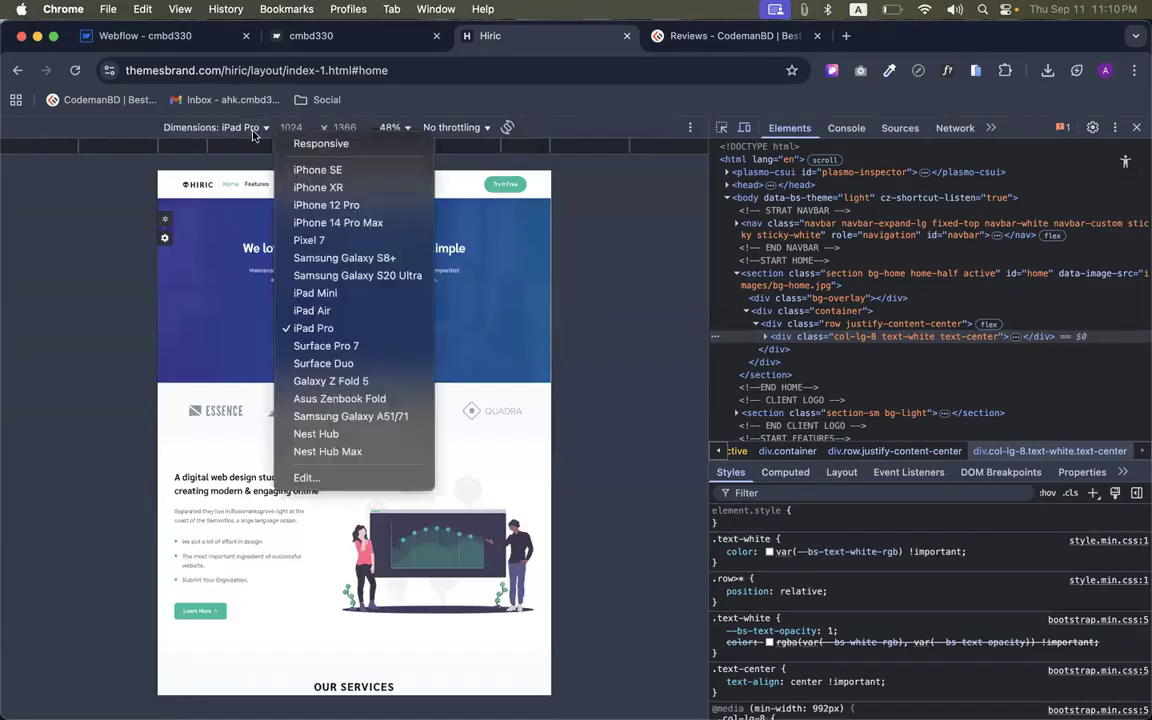
click(322, 311)
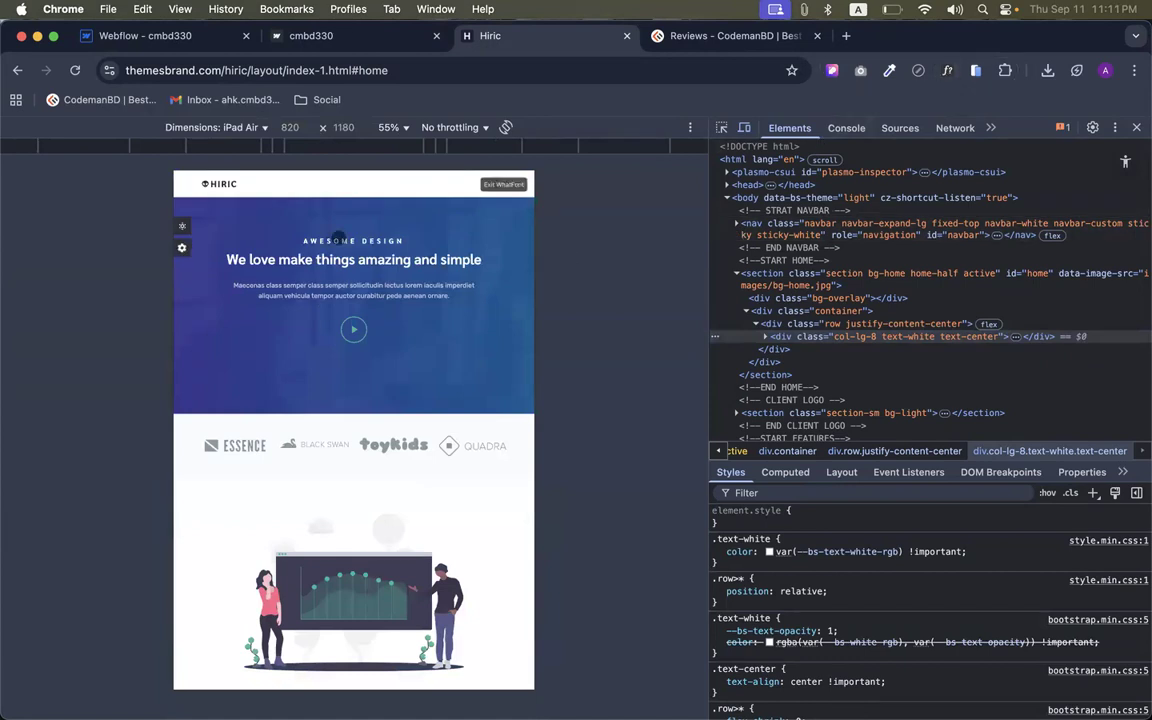
Inspect the hero text fonts on the iPad Air reference preview, and set the Webflow hero heading's font size to 32 px
click(335, 257)
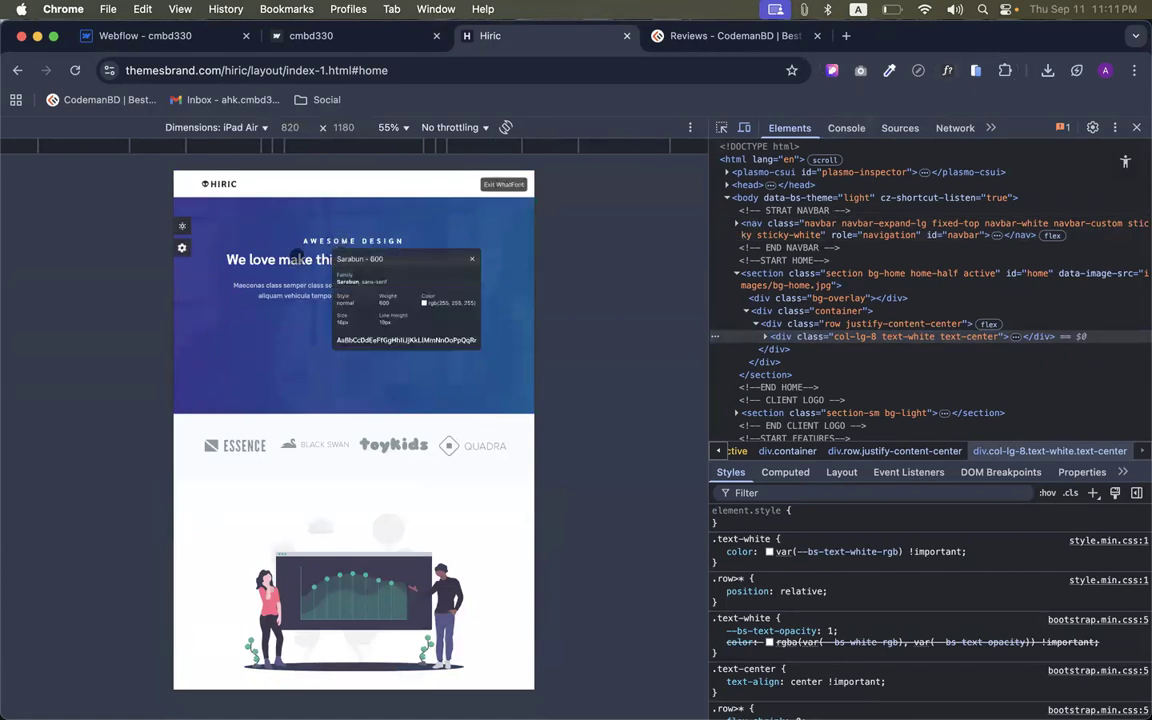
click(292, 262)
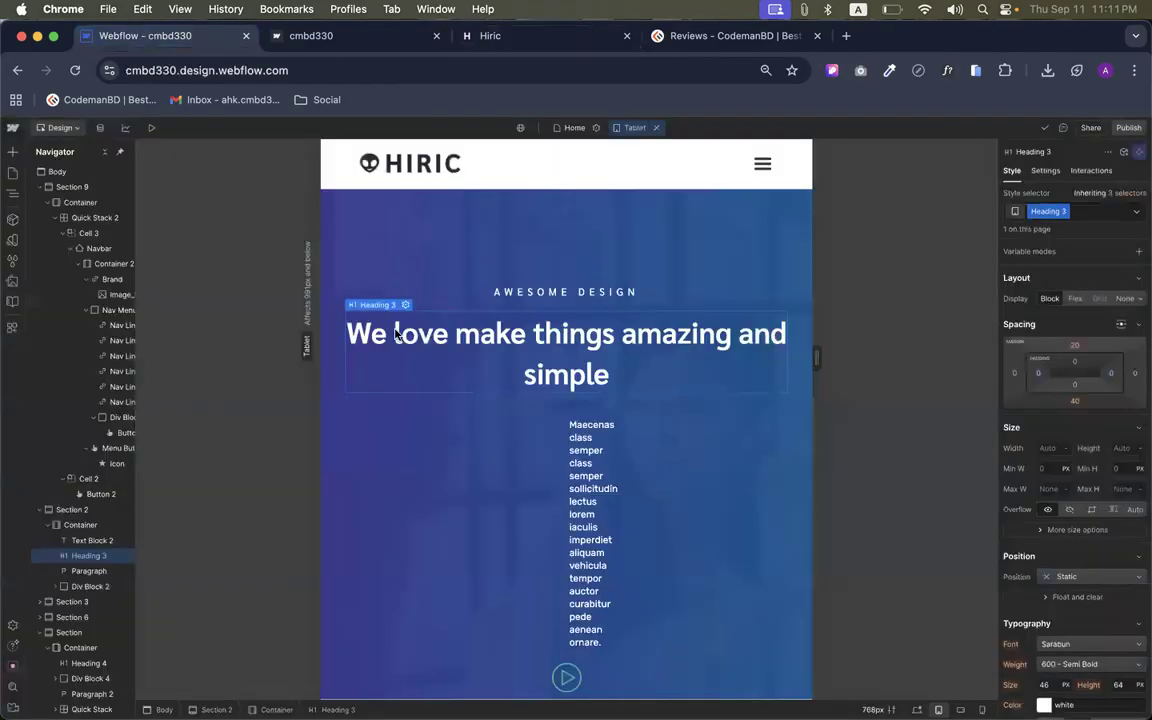
click(137, 35)
scroll(1067, 497, down, 3)
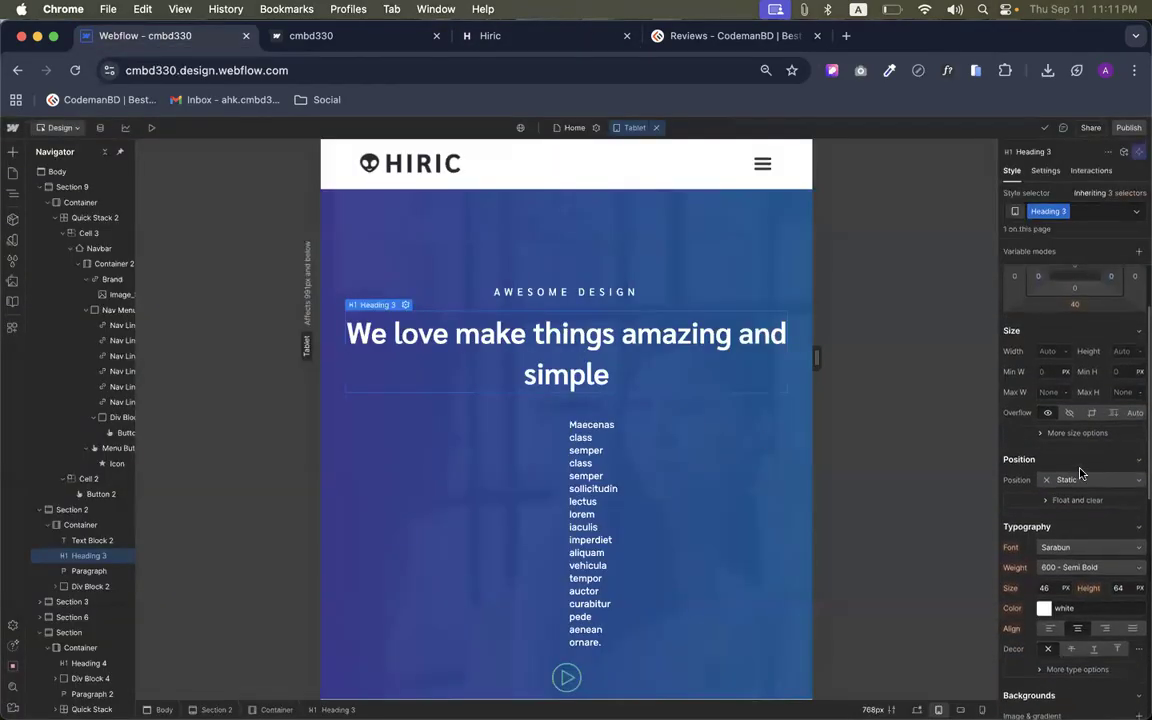
click(1048, 586)
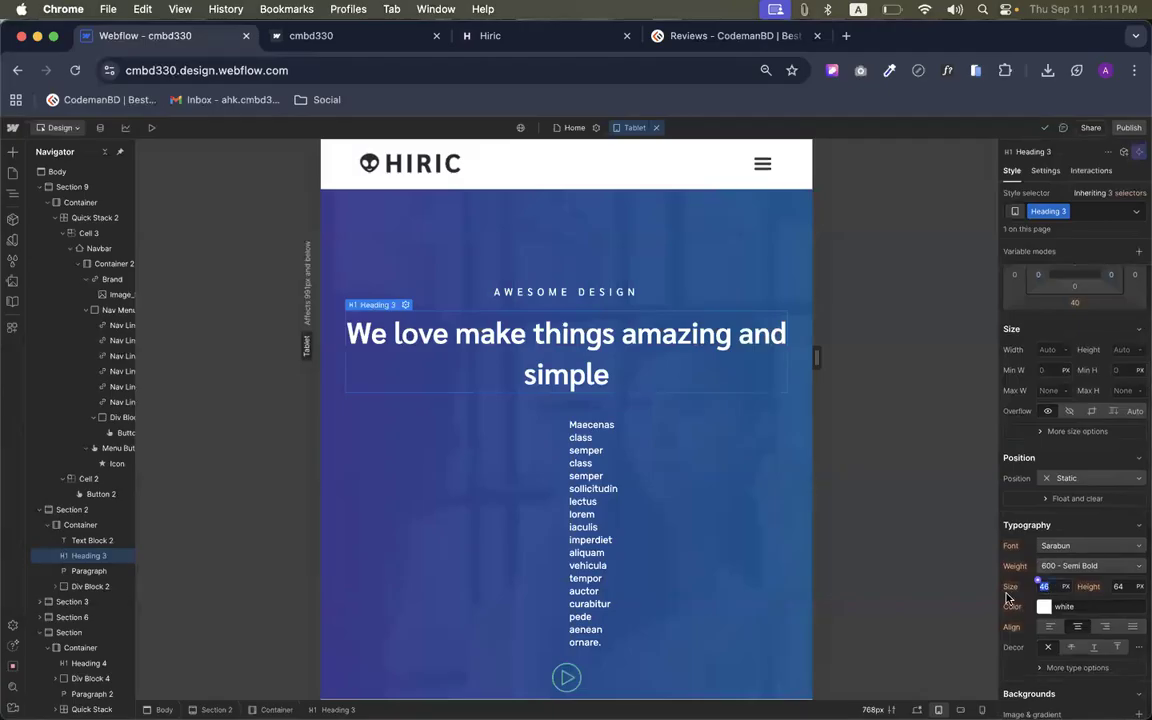
right_click(1006, 597)
click(1023, 598)
Check the reference heading's line height, and set the Webflow hero heading's line height to 48 px
click(1122, 587)
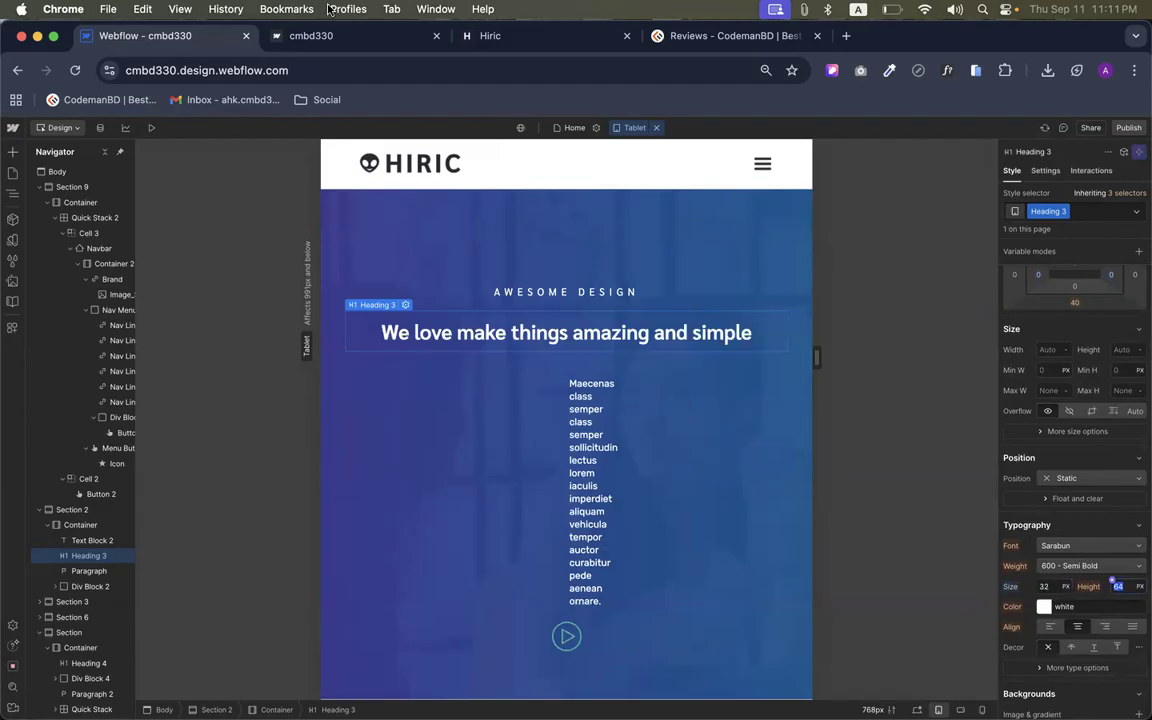
click(494, 38)
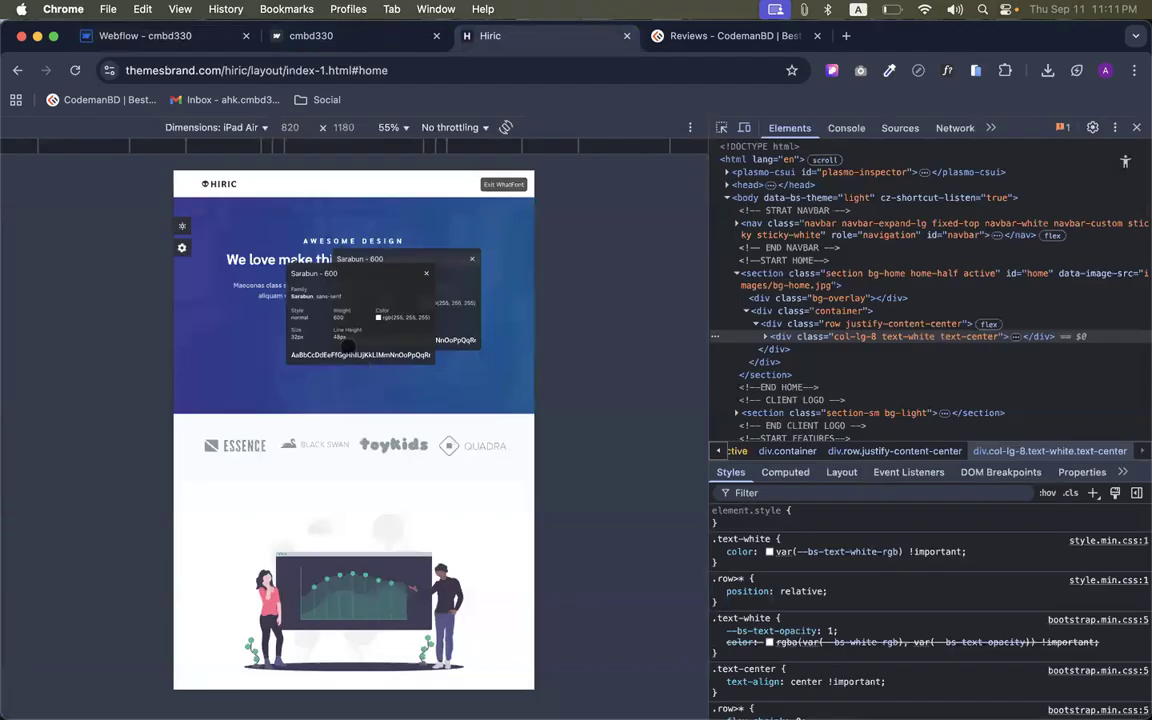
scroll(345, 345, up, 5)
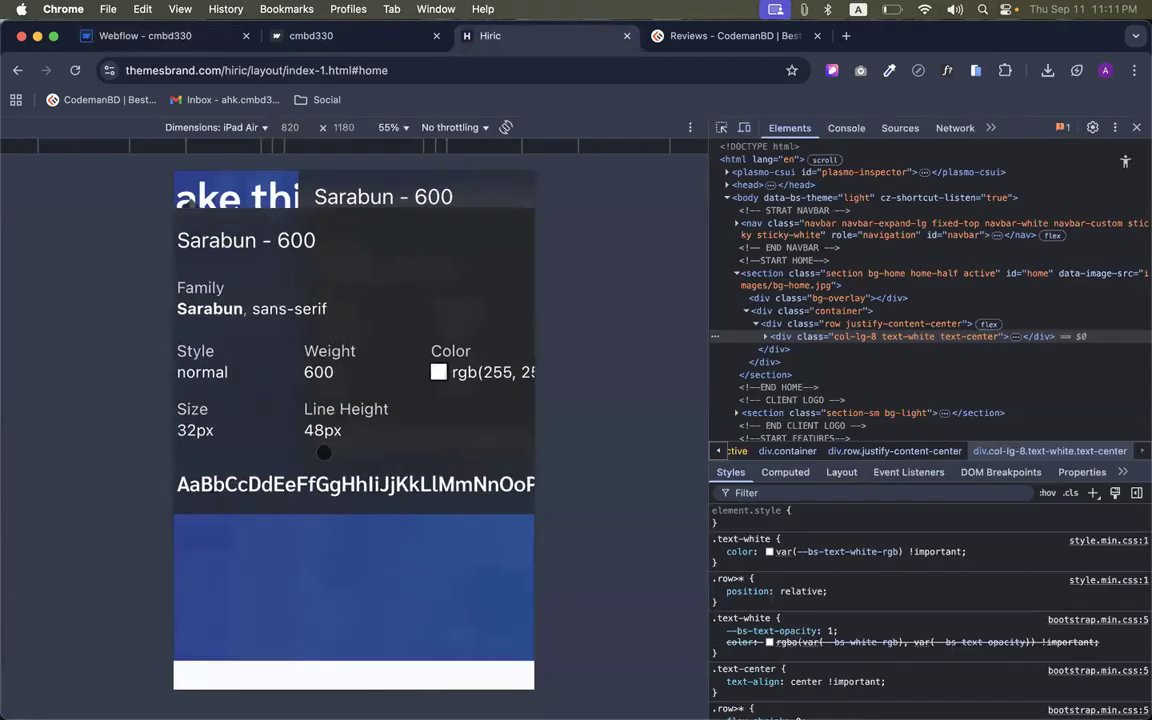
scroll(345, 400, down, 5)
click(135, 38)
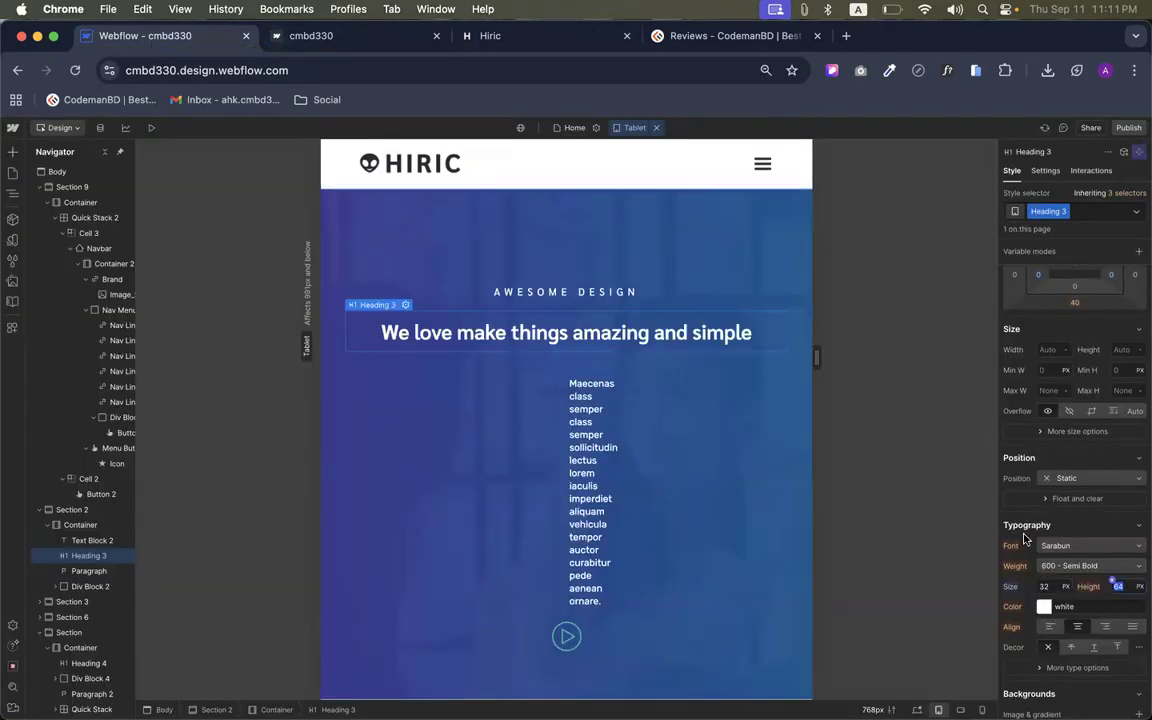
text(4)
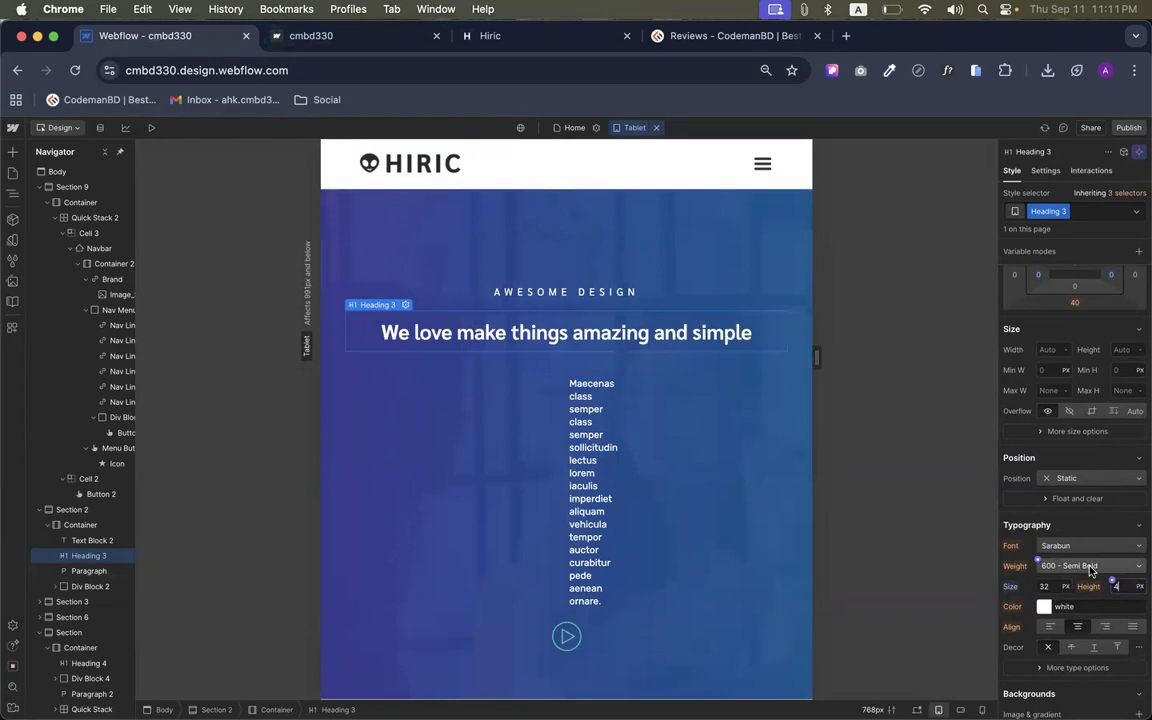
key(Return)
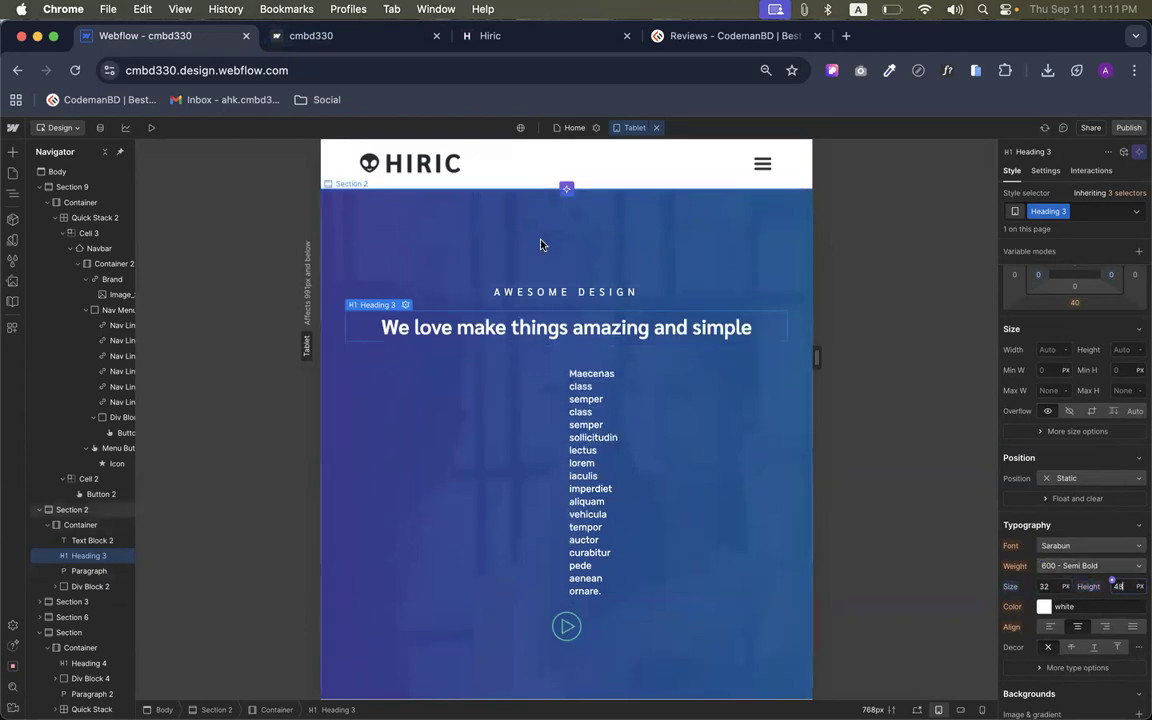
Set the hero paragraph's left and right padding to 0 at the tablet breakpoint
click(587, 387)
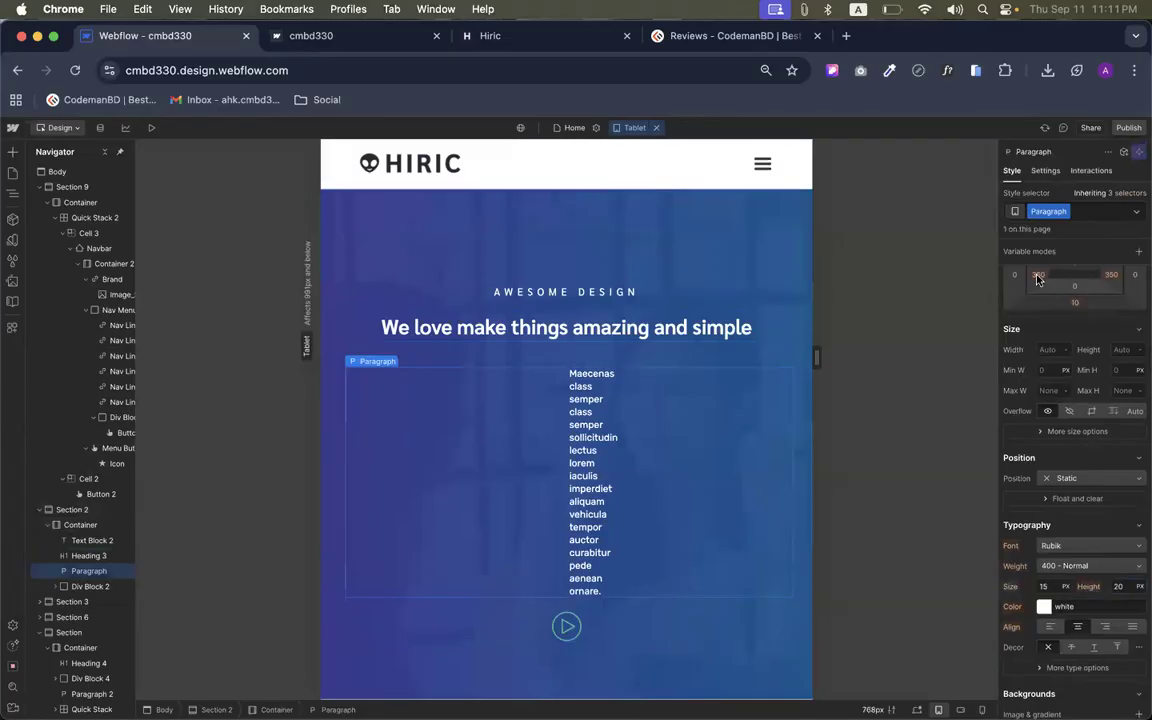
click(1038, 275)
click(1021, 319)
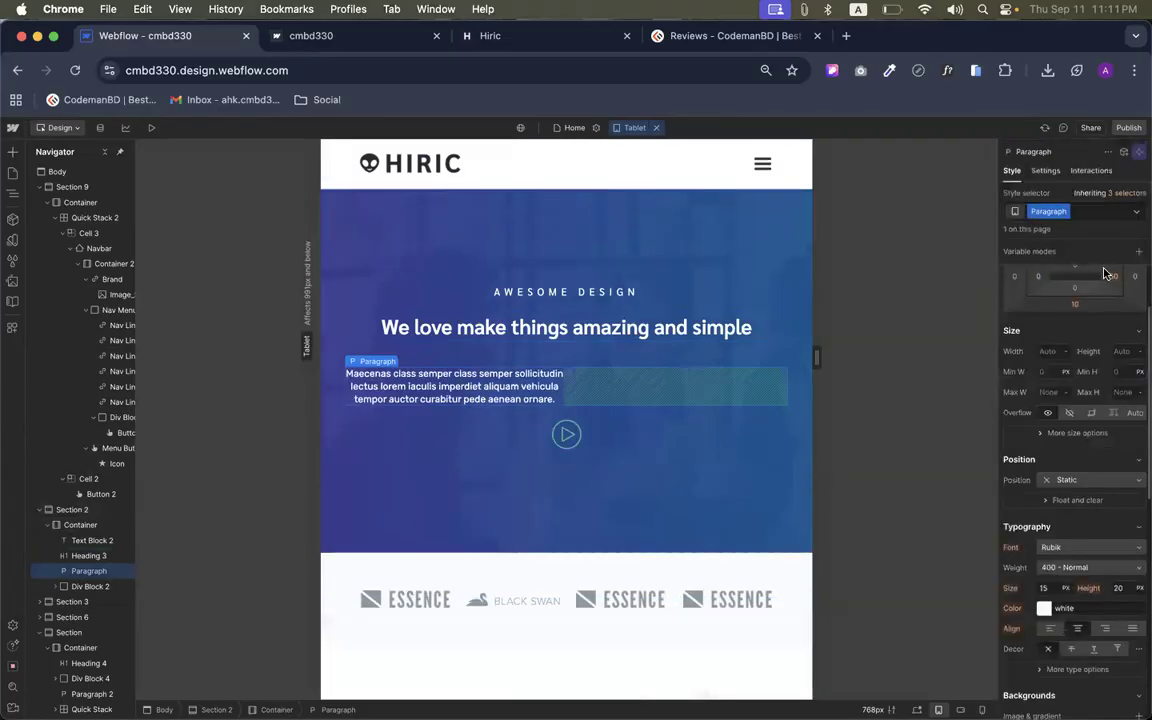
click(1108, 283)
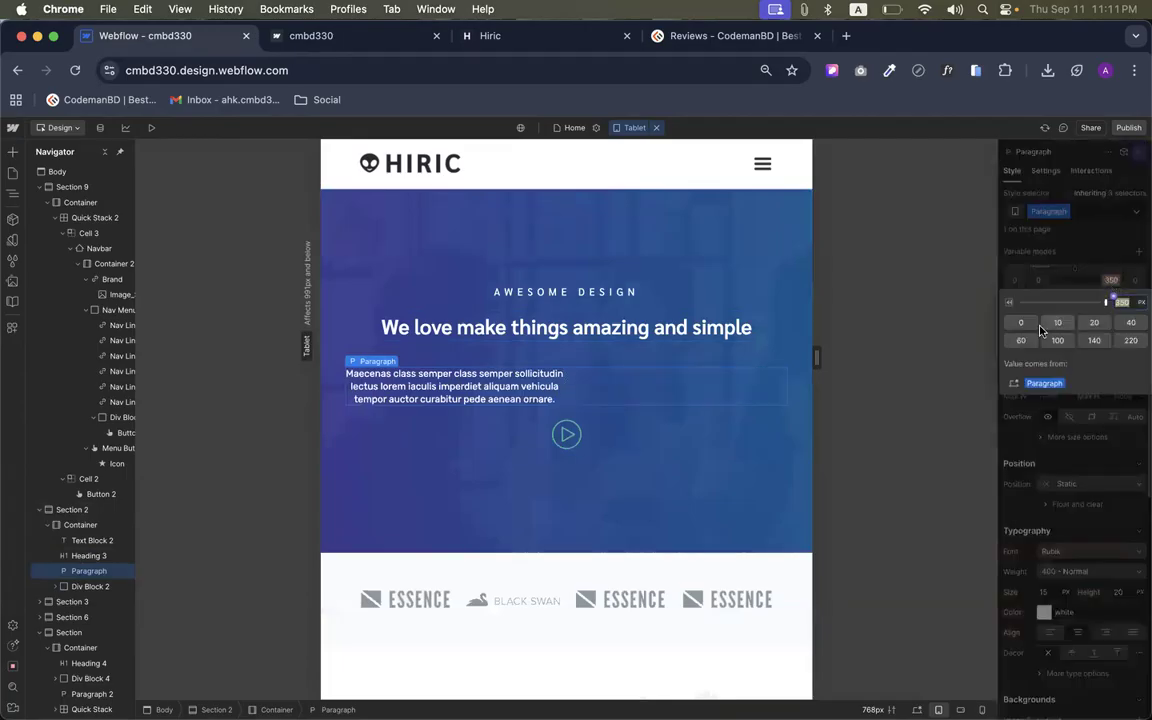
click(1021, 322)
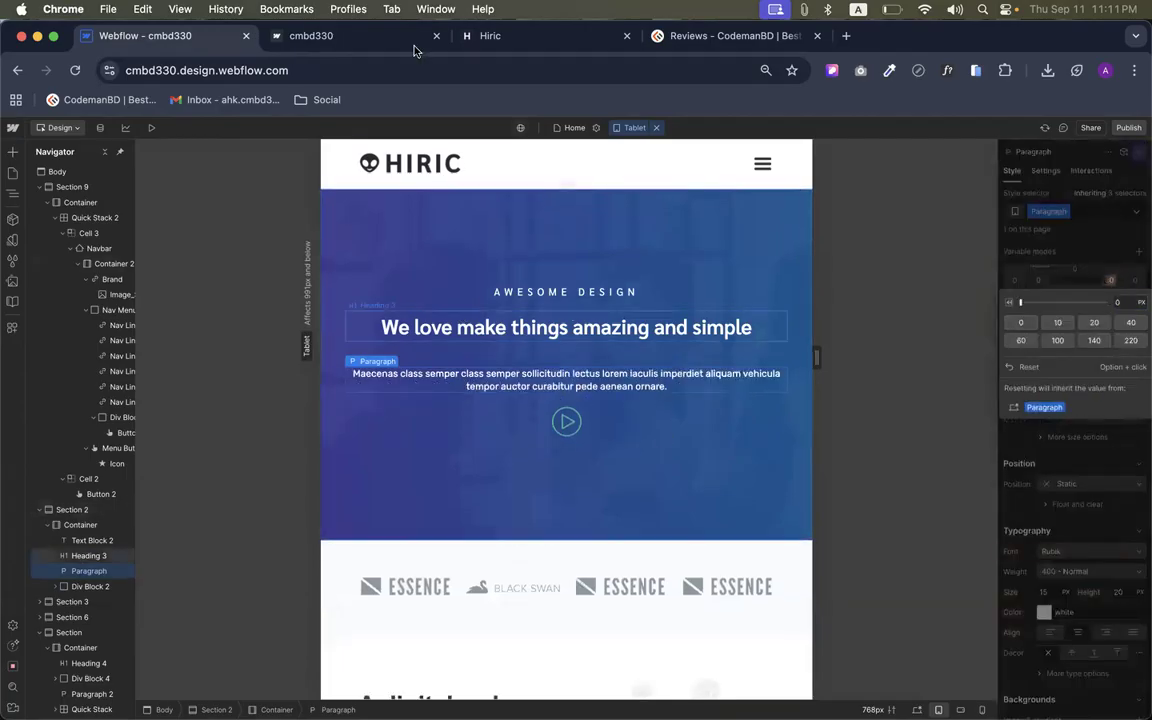
Close the font details on the reference page, and compare its hero with the Webflow tablet and desktop views
click(490, 36)
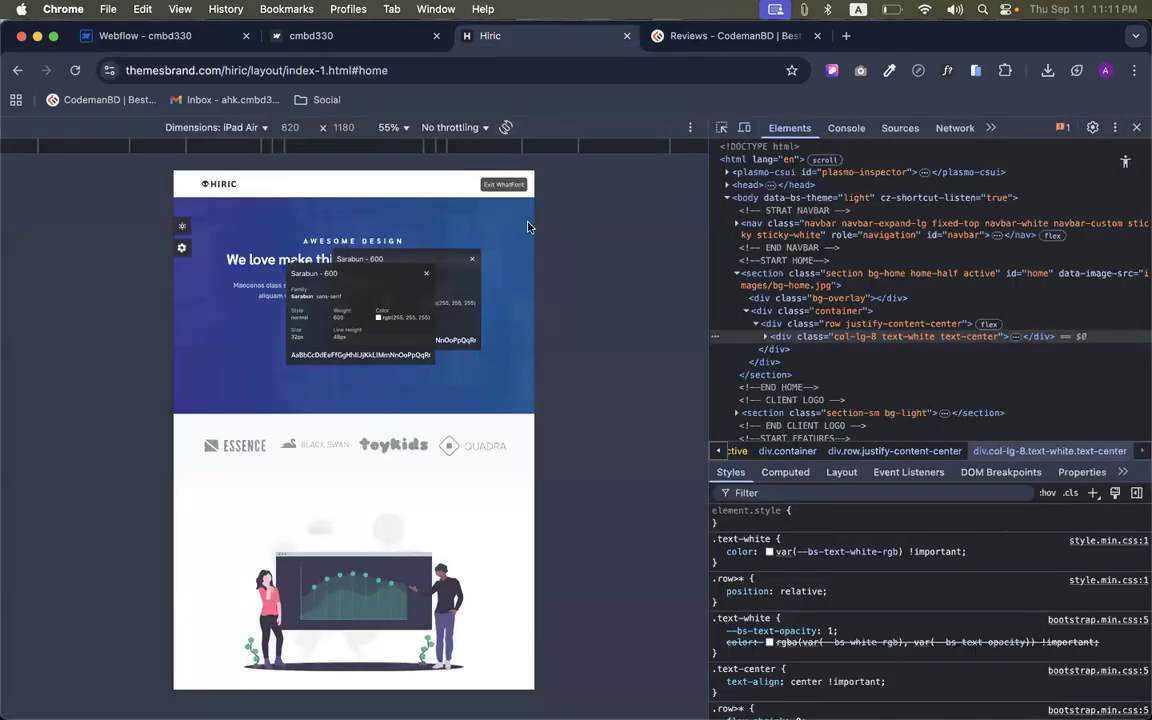
click(426, 273)
click(472, 258)
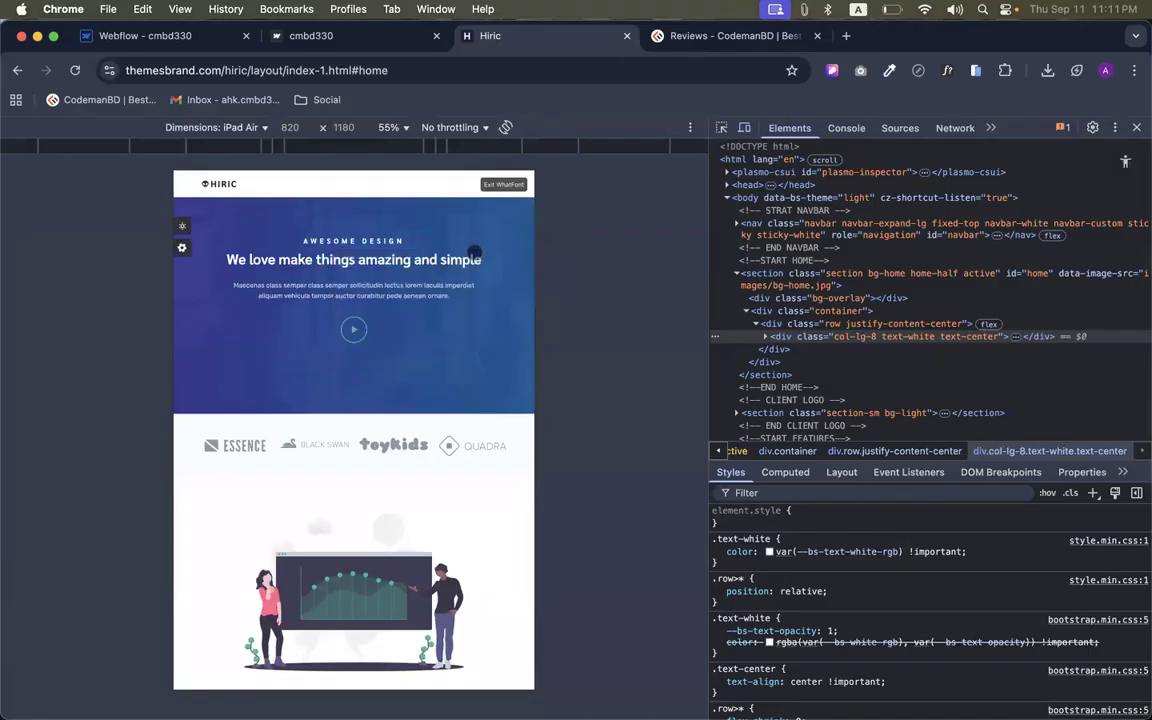
click(160, 38)
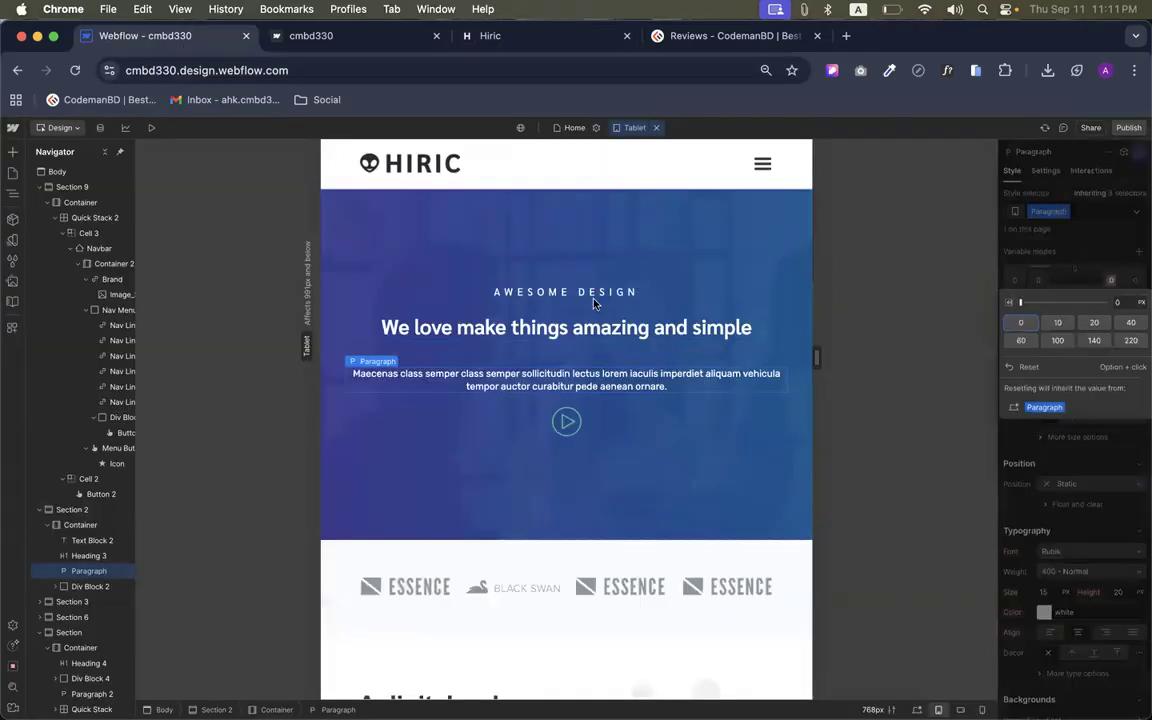
click(657, 128)
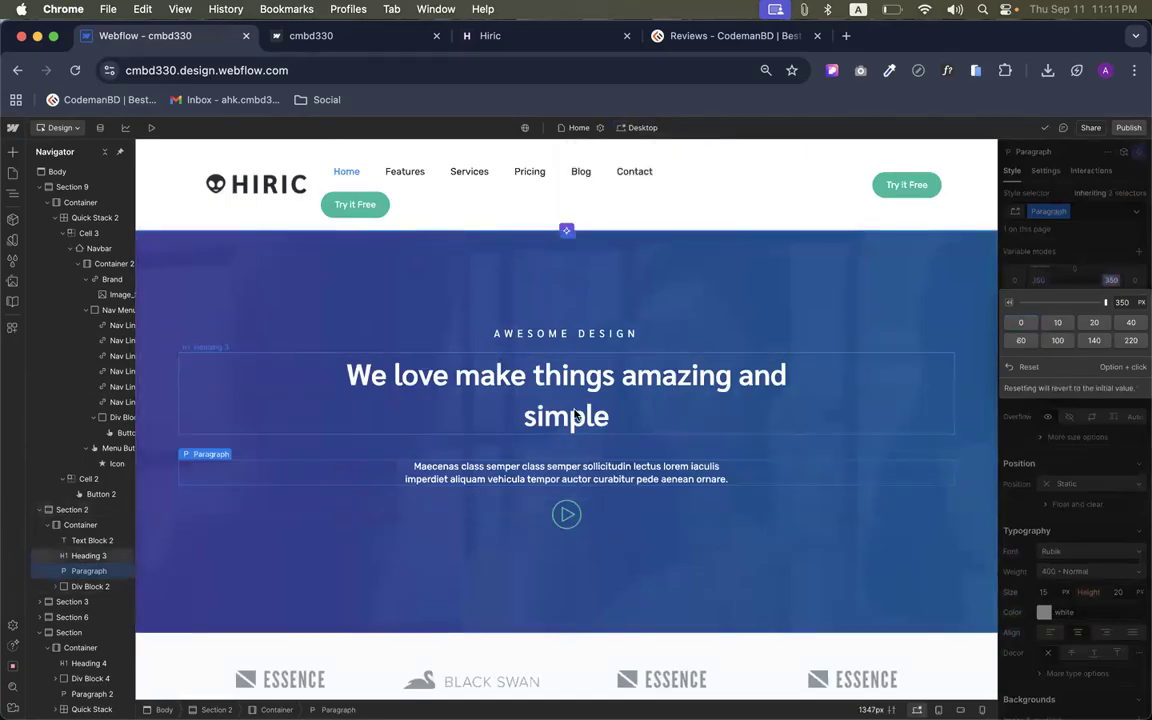
click(636, 127)
click(643, 160)
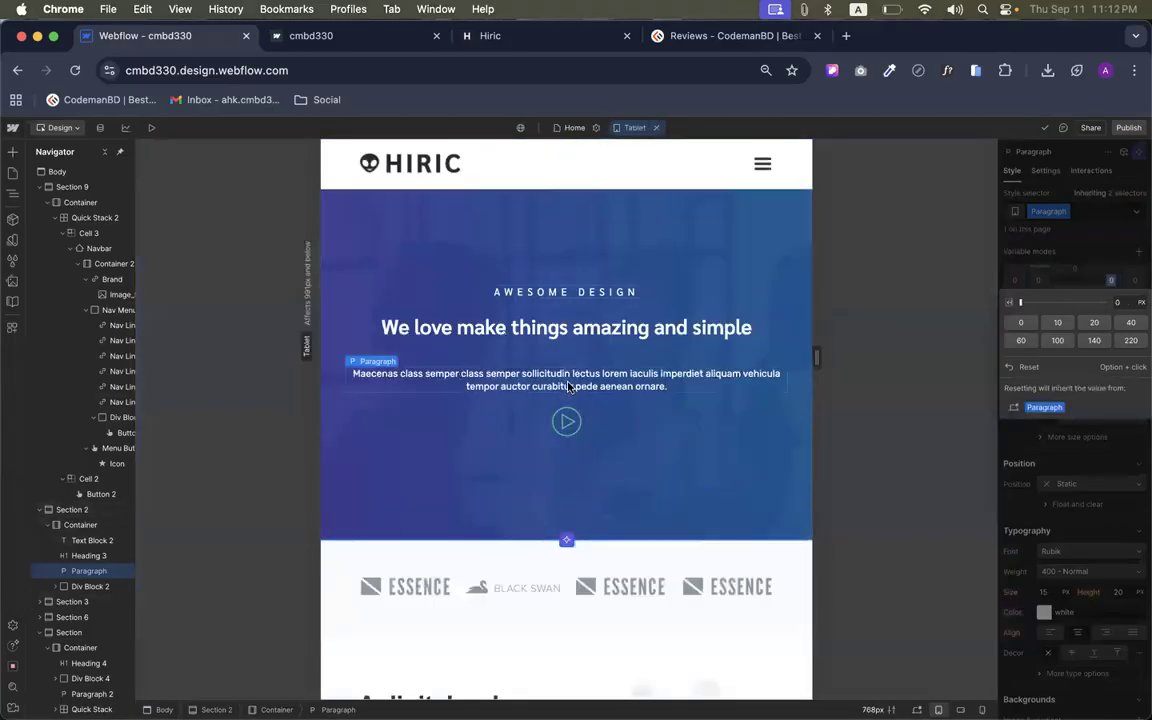
Move the hero paragraph above the heading in the tablet view, check the desktop view, undo the move, and return to tablet
drag(565, 341, 548, 268)
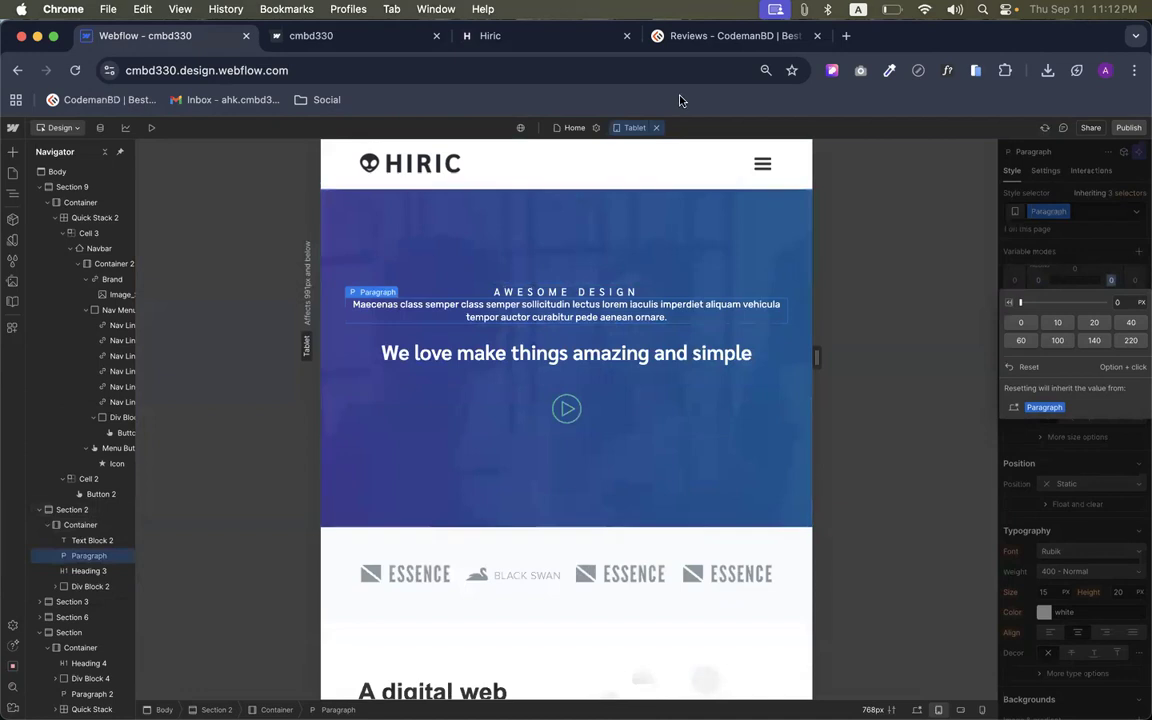
click(655, 128)
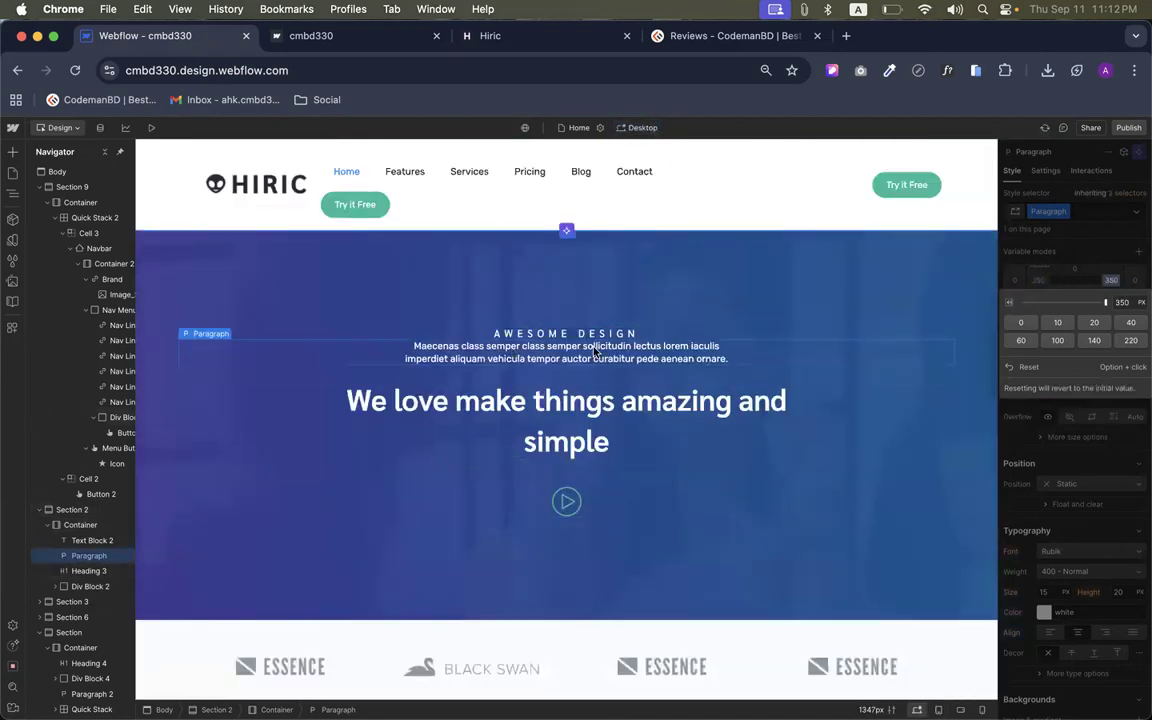
key(super+z)
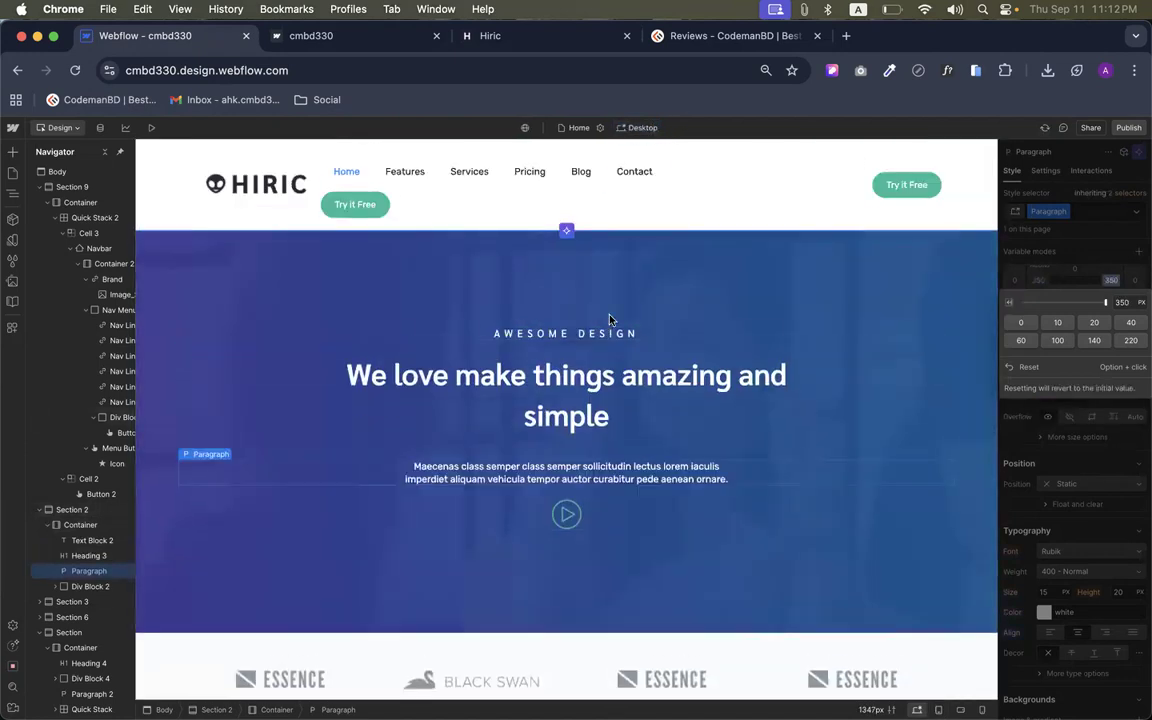
click(638, 128)
click(652, 163)
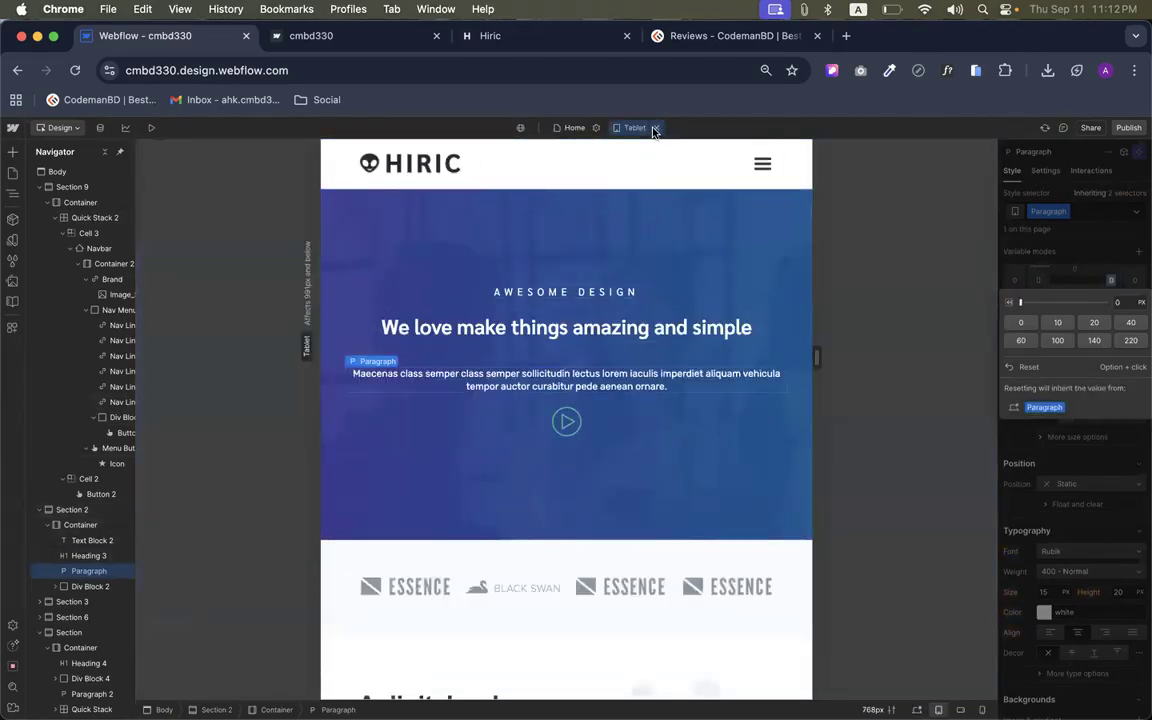
At the desktop breakpoint, set the display of the nav menu's Try it Free div block to None
click(655, 128)
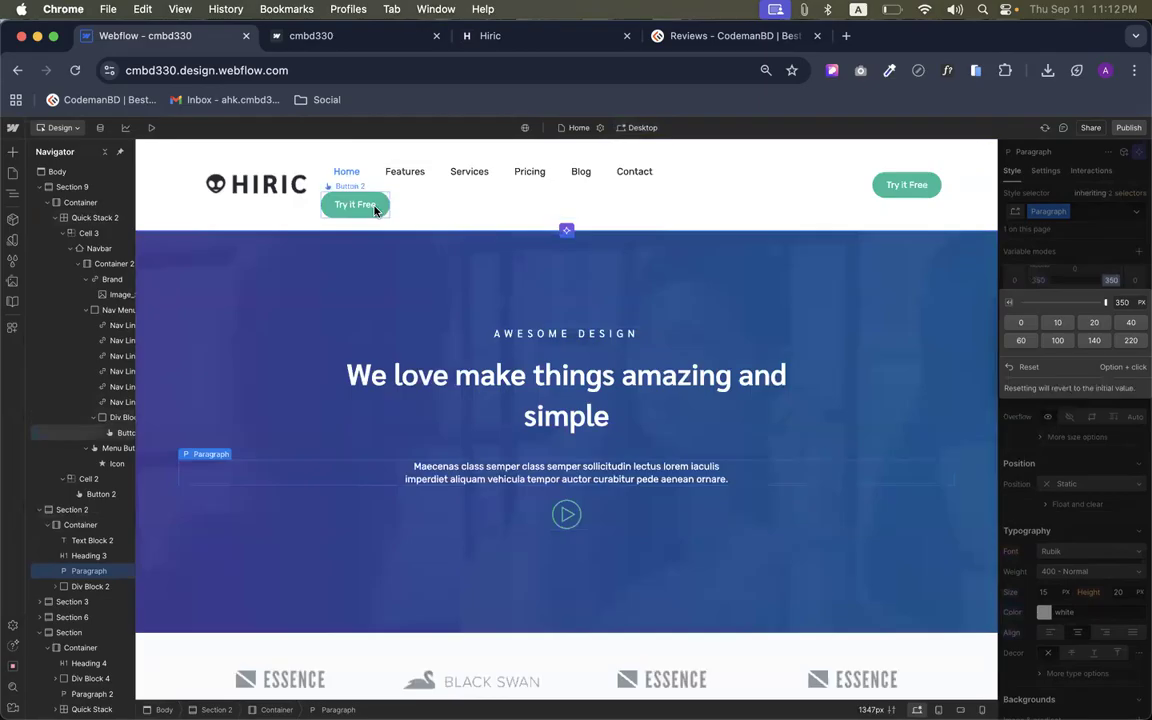
click(413, 206)
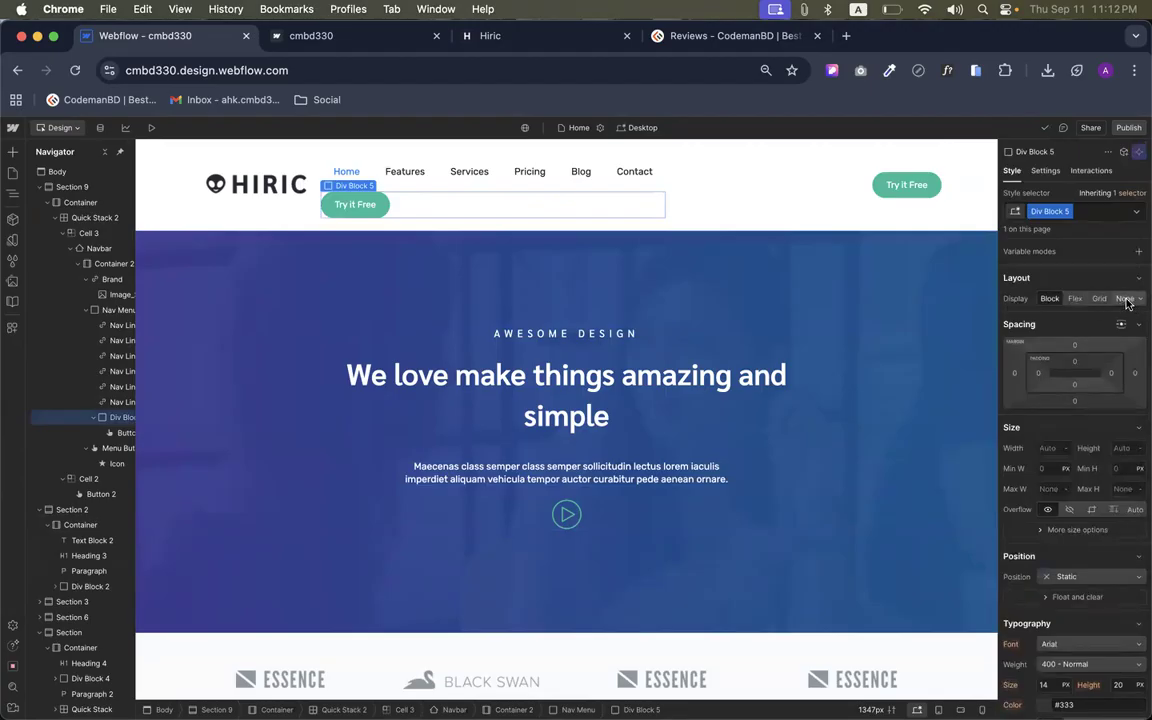
click(1125, 299)
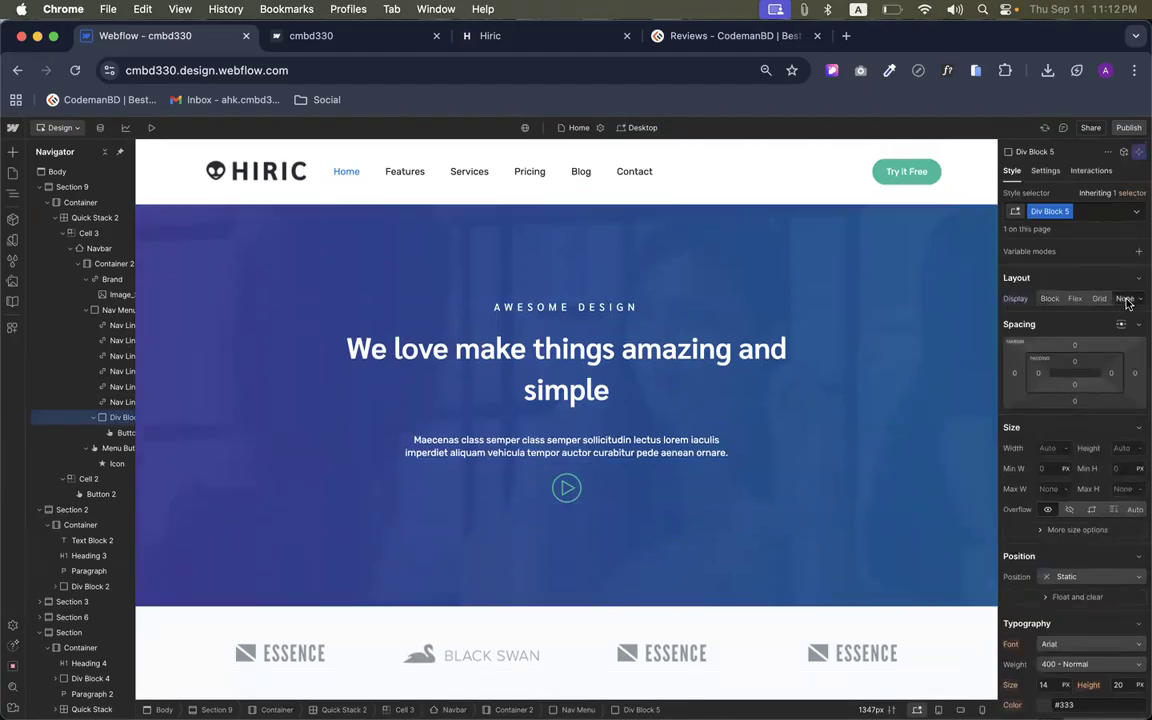
Switch to the tablet breakpoint, show the navbar menu, and select the div block holding its Try it Free button
click(641, 128)
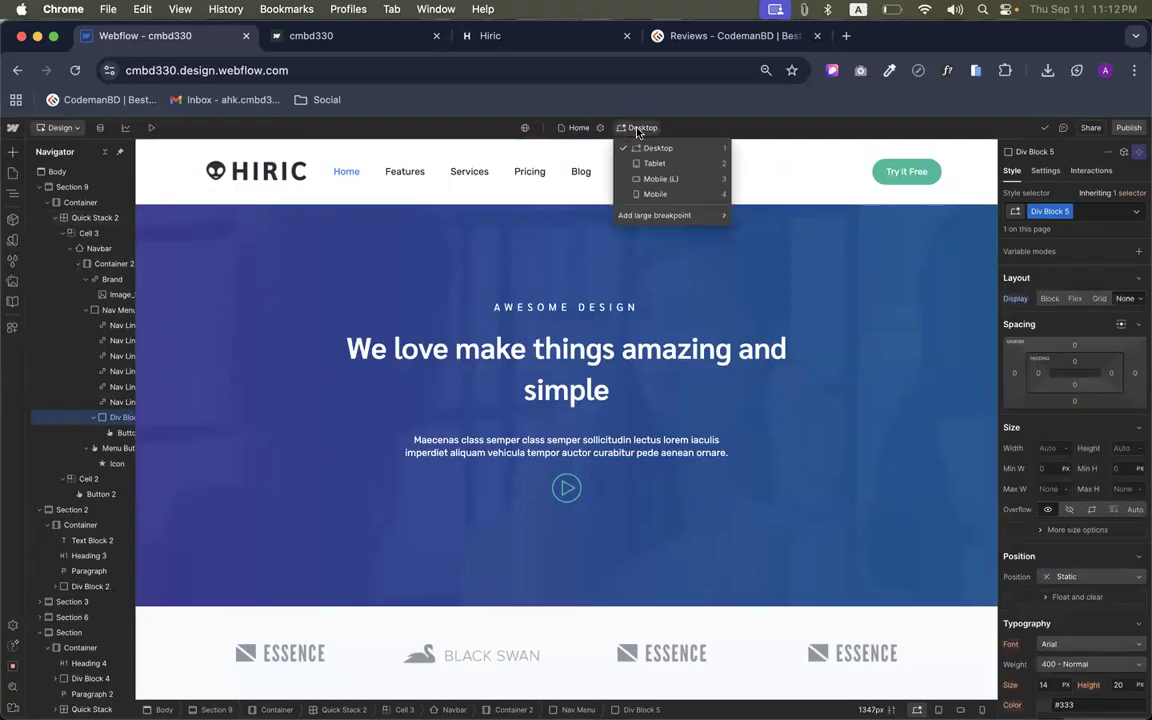
click(649, 164)
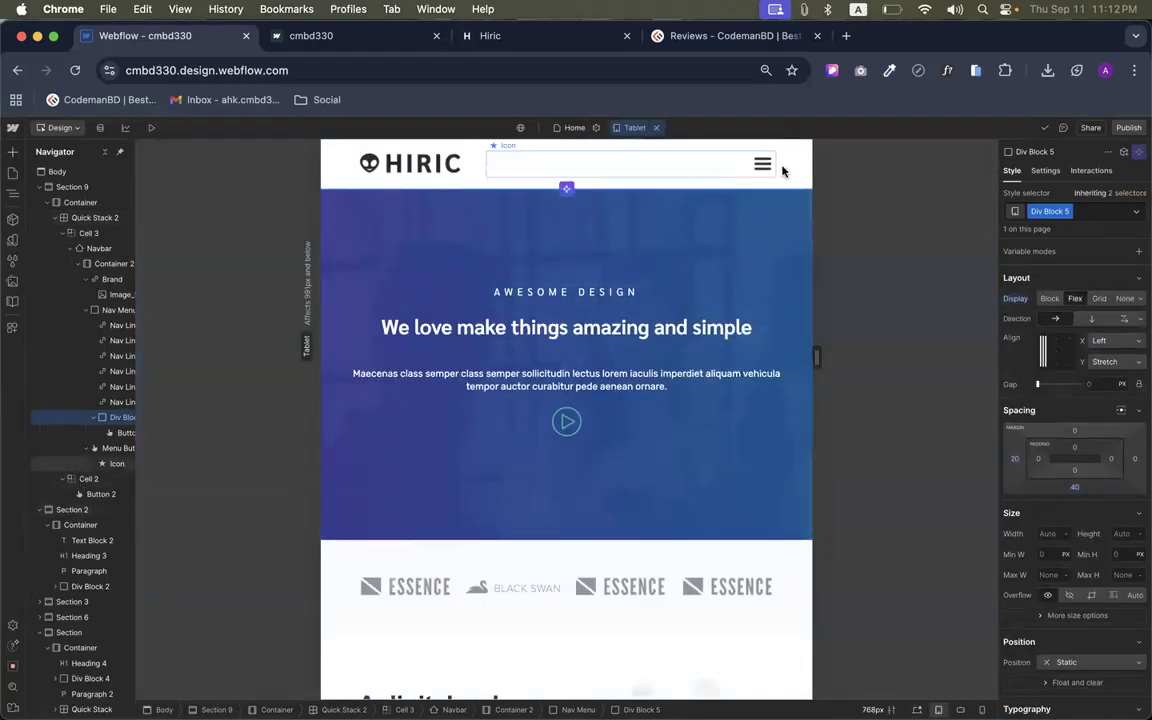
click(1045, 170)
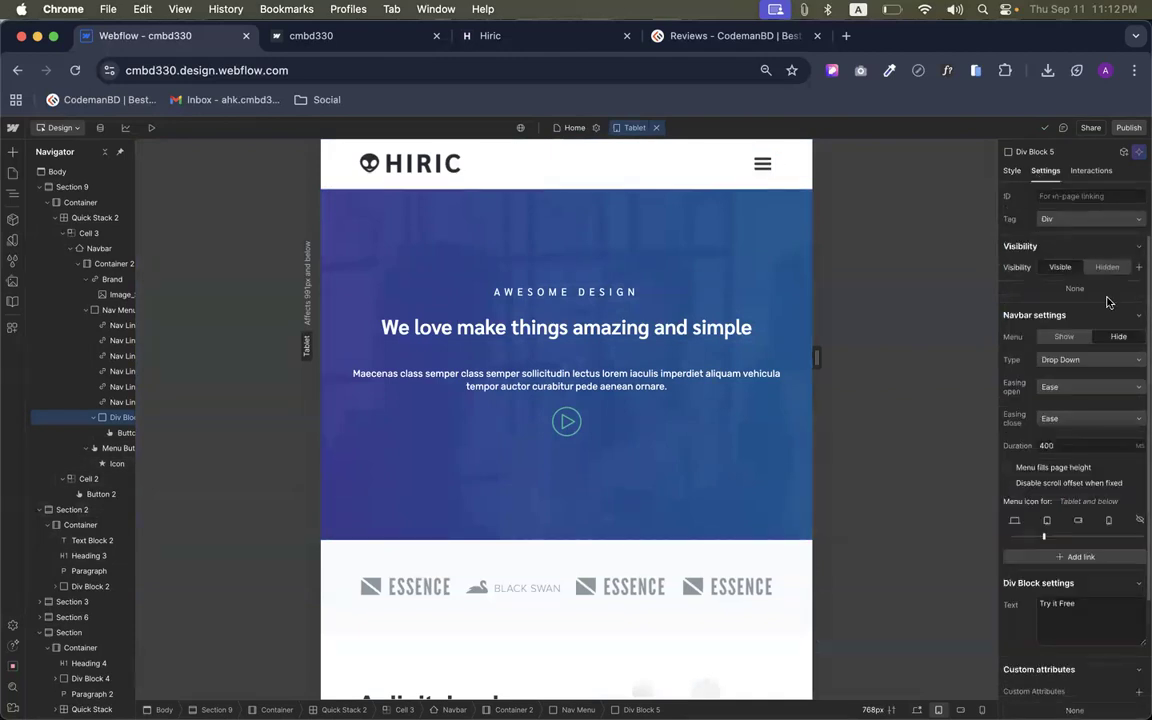
click(1066, 336)
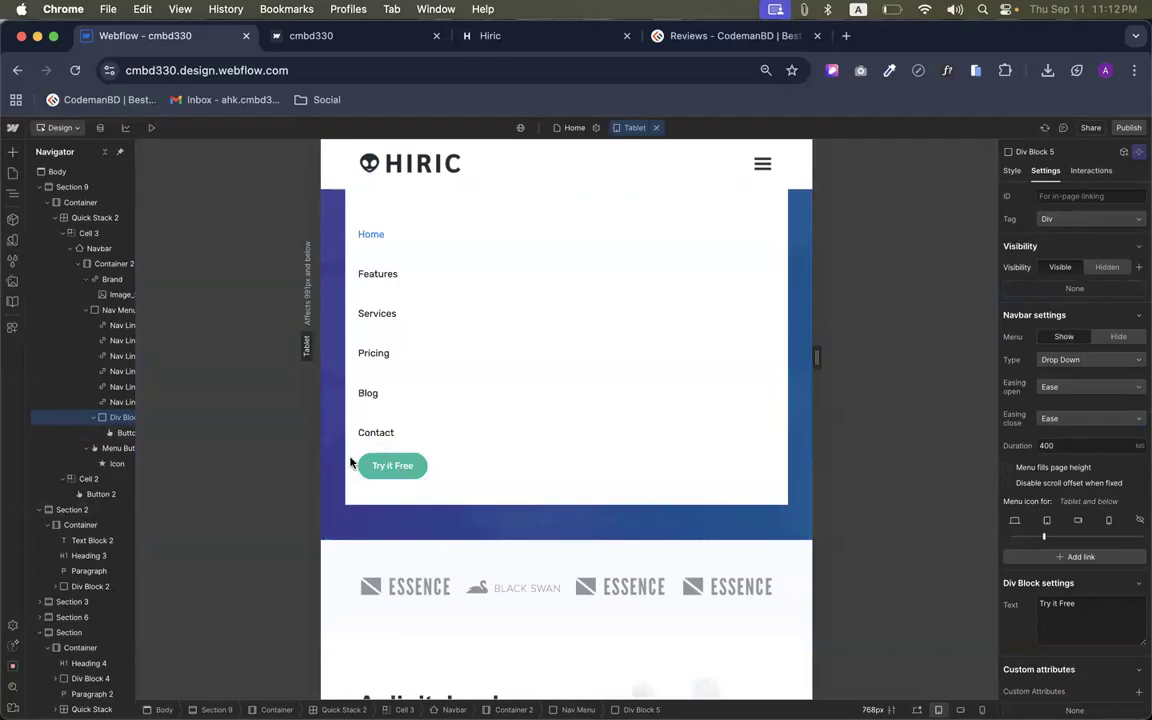
click(395, 474)
click(116, 417)
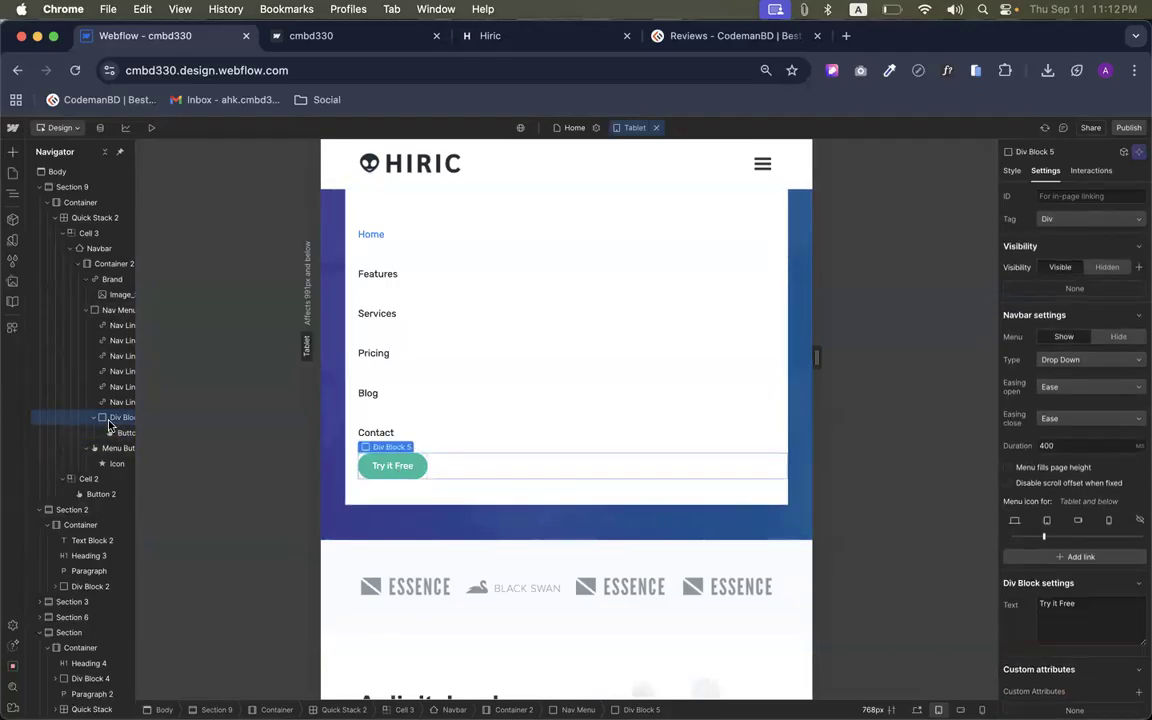
Try setting the Try it Free div block's display to None at the tablet breakpoint, and undo it
click(1012, 171)
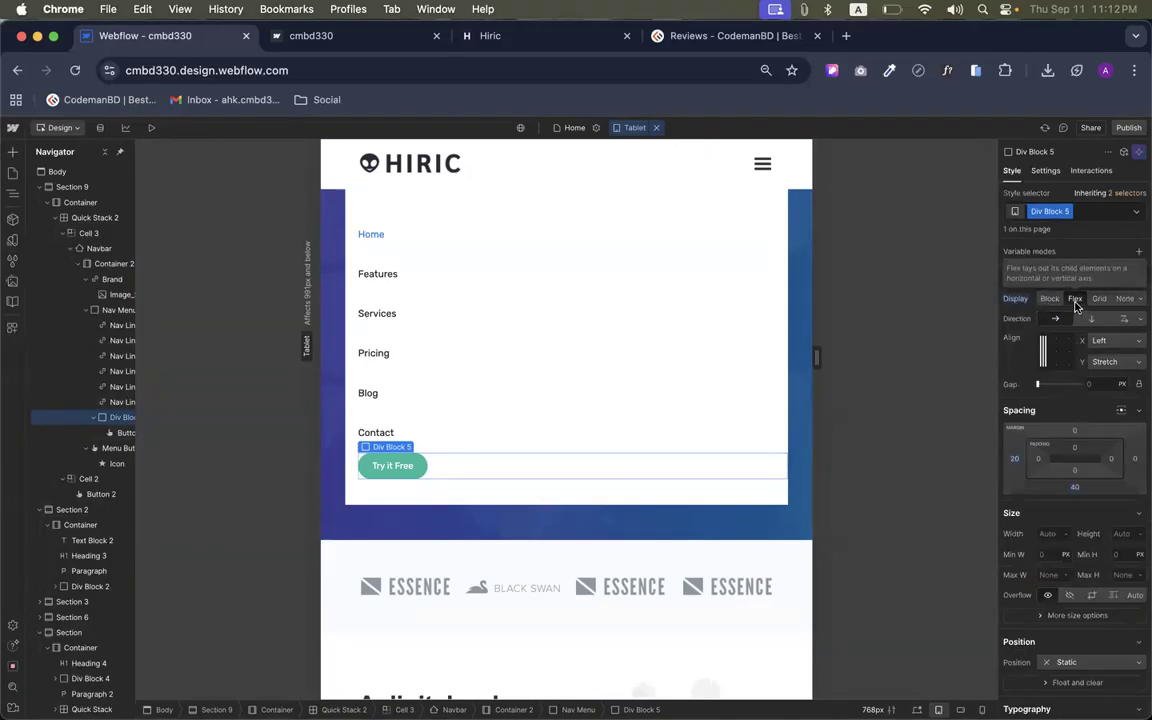
scroll(1077, 306, up, 5)
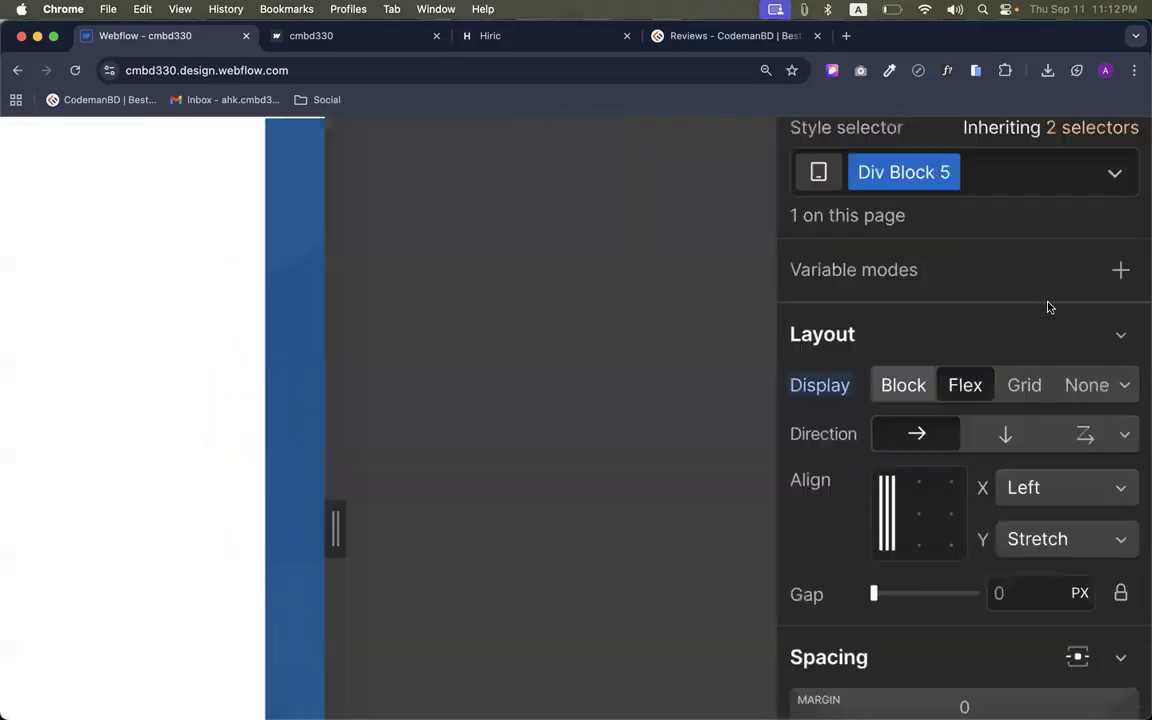
scroll(838, 426, down, 3)
scroll(838, 426, down, 3)
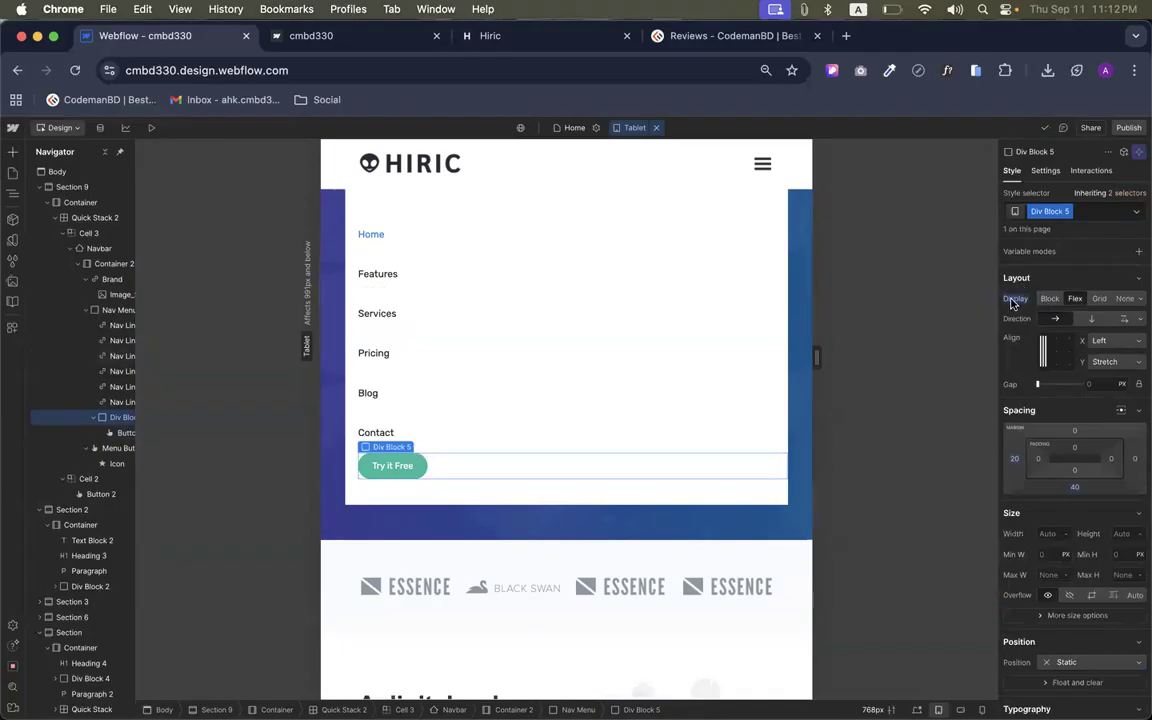
click(1125, 298)
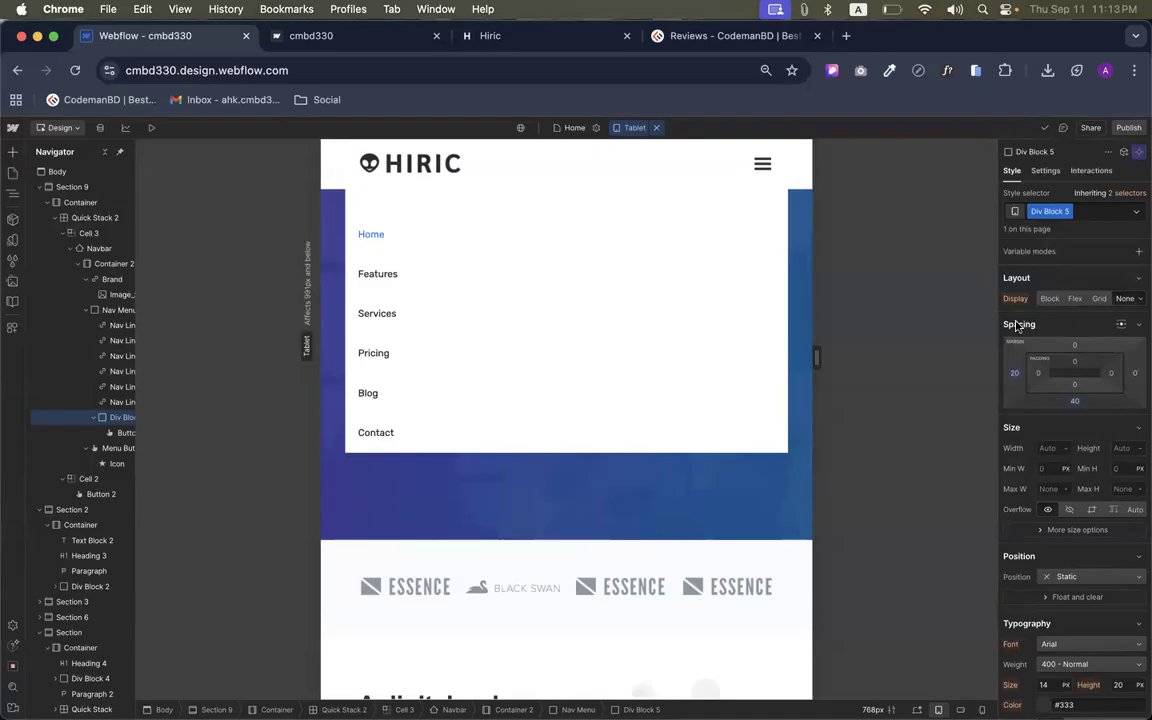
key(super+z)
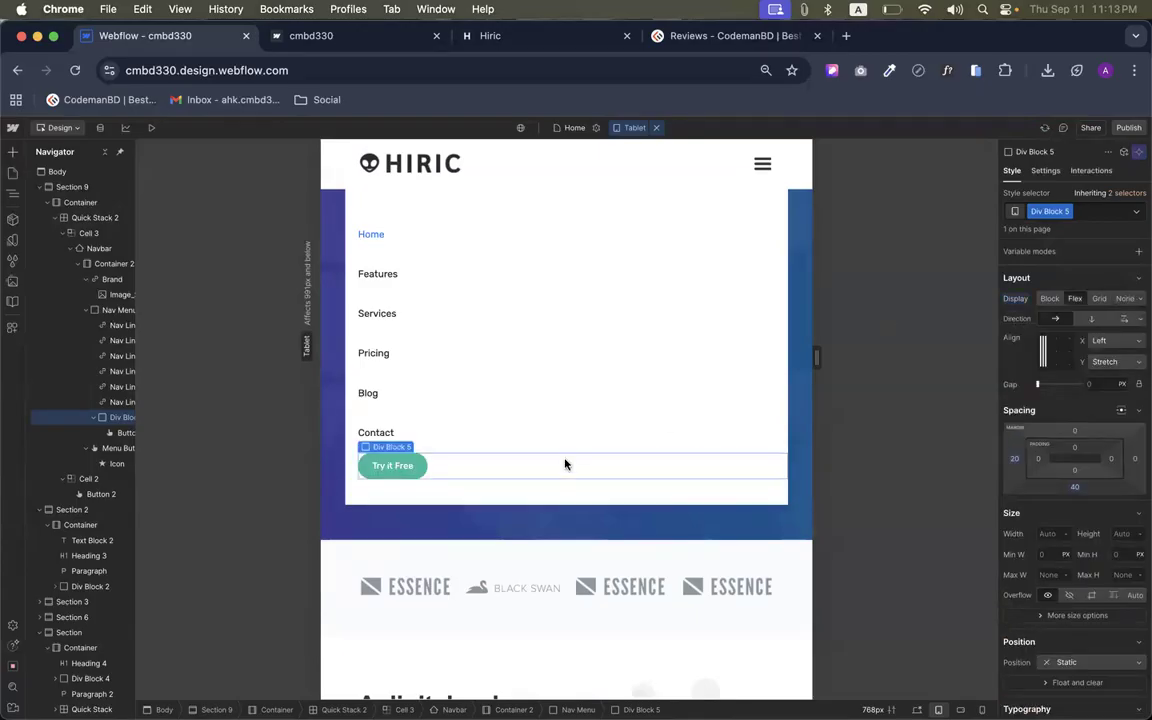
Hide the navbar's open menu in the tablet view and return to the div block's style settings
scroll(565, 464, down, 5)
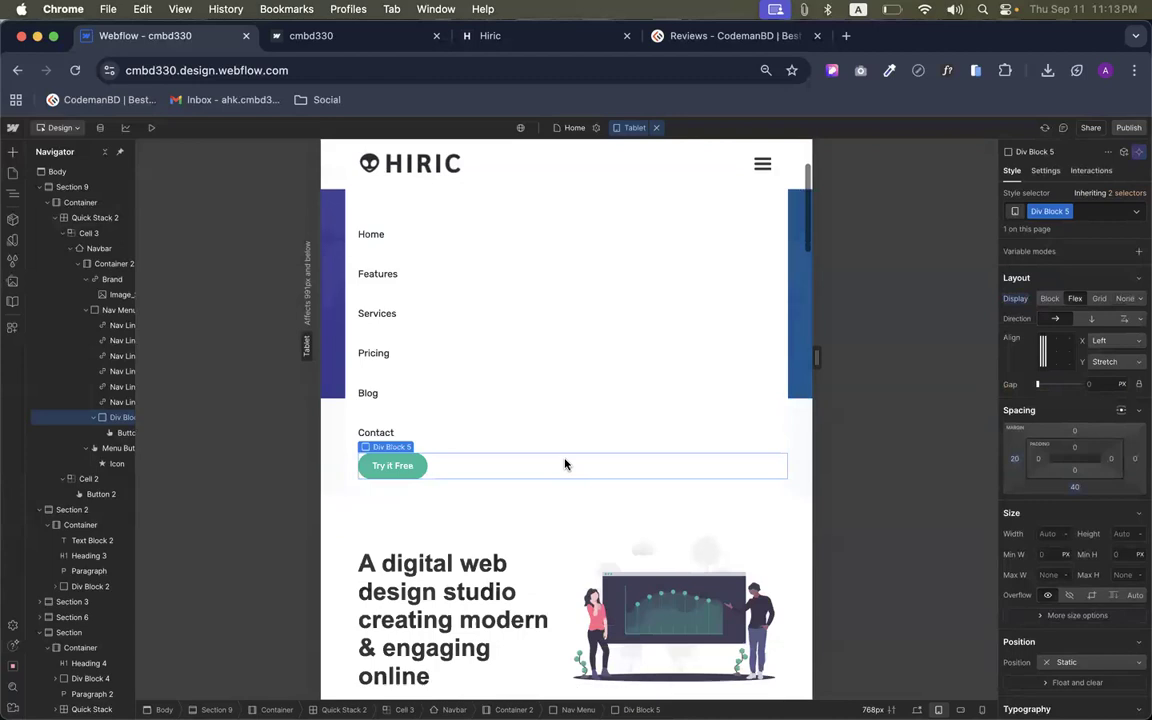
click(1046, 172)
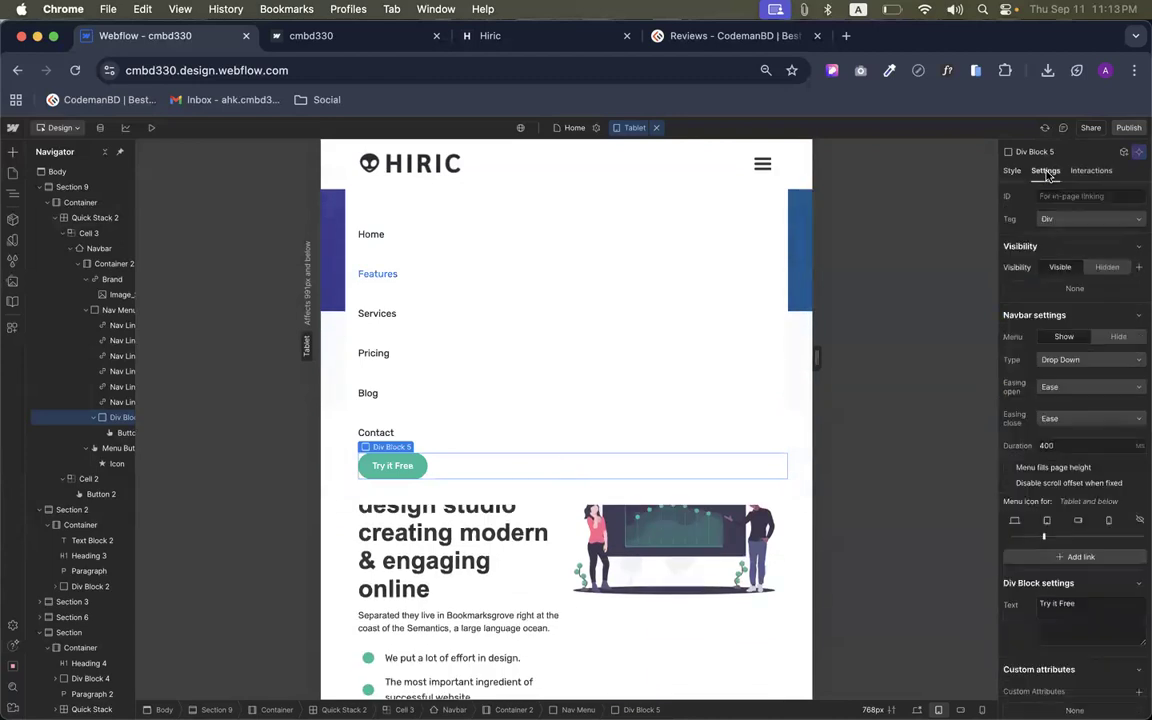
click(1119, 337)
key(s)
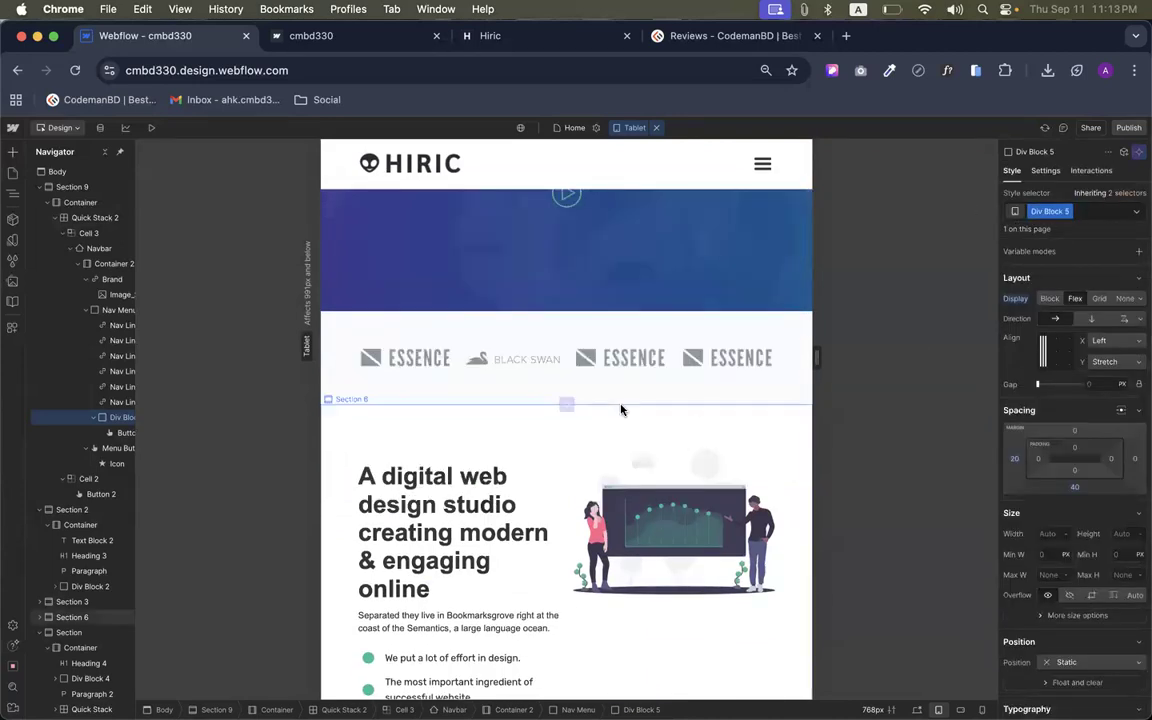
Compare the tablet logo row and digital web design studio section with the Hiric reference page, and return to Webflow
scroll(620, 408, down, 5)
scroll(620, 406, up, 8)
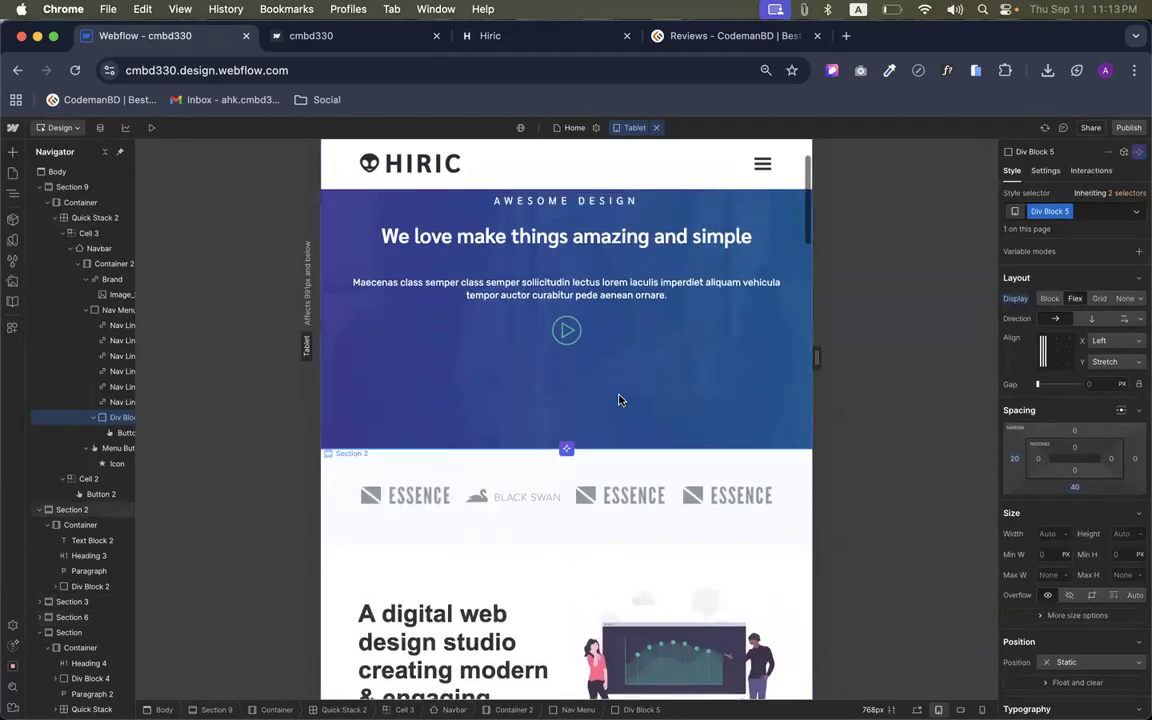
scroll(620, 343, down, 4)
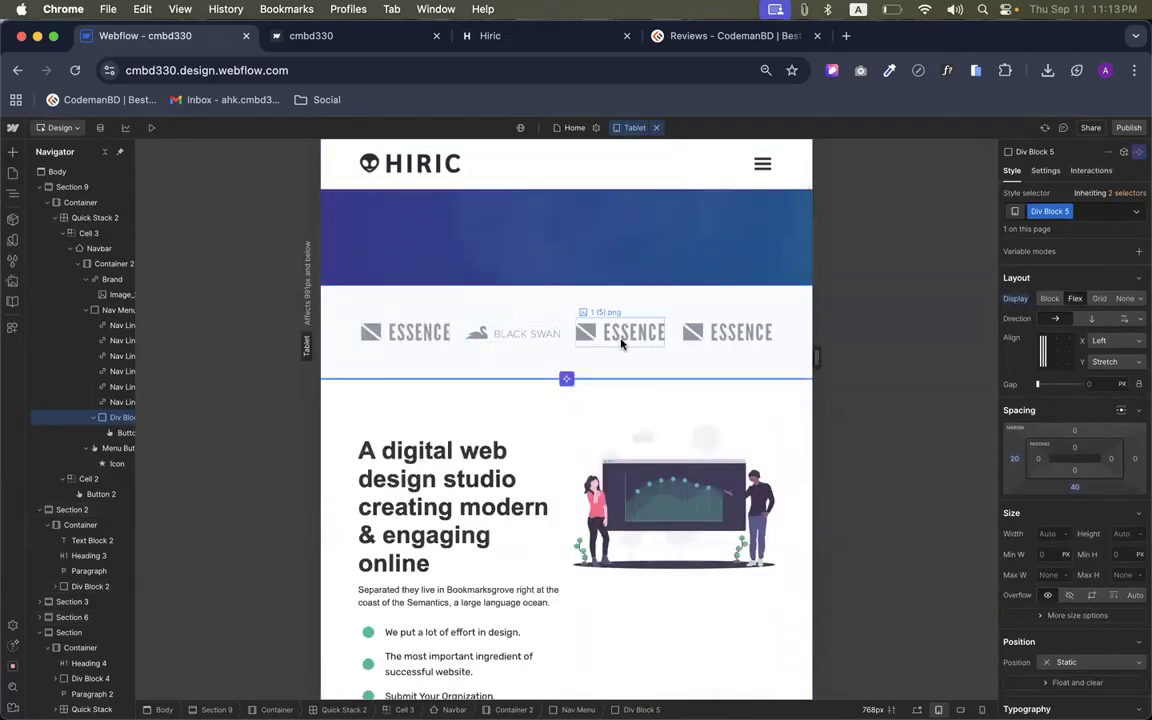
click(541, 42)
scroll(340, 405, down, 2)
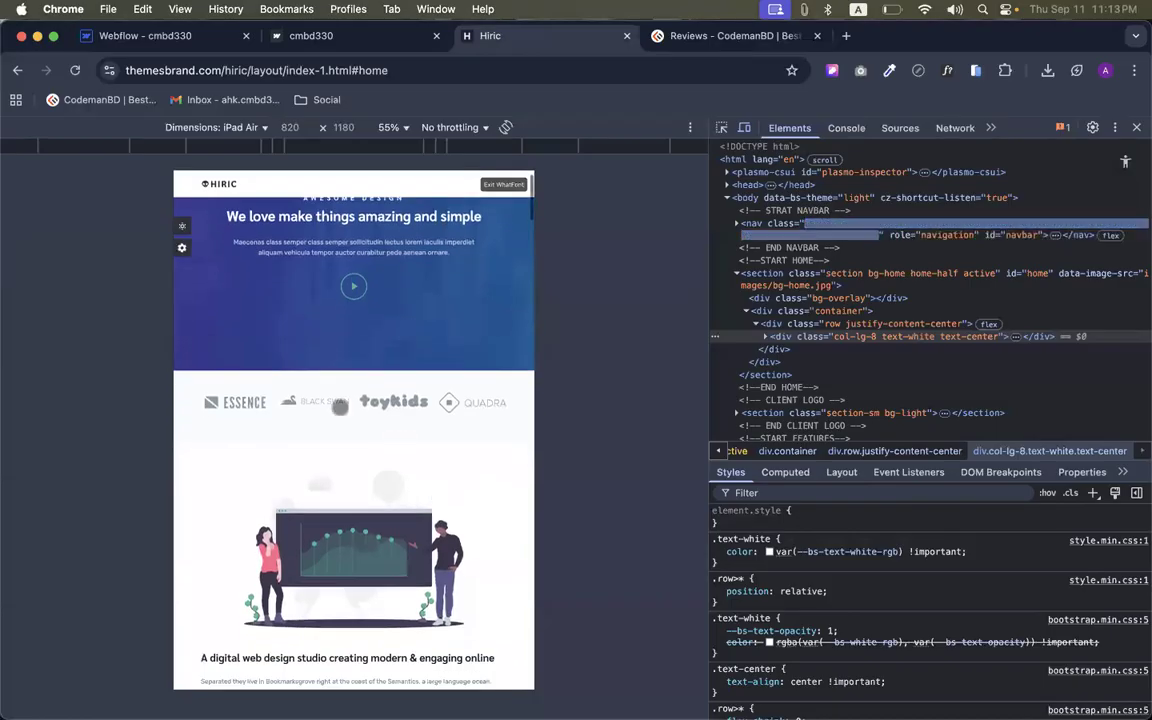
scroll(340, 405, down, 4)
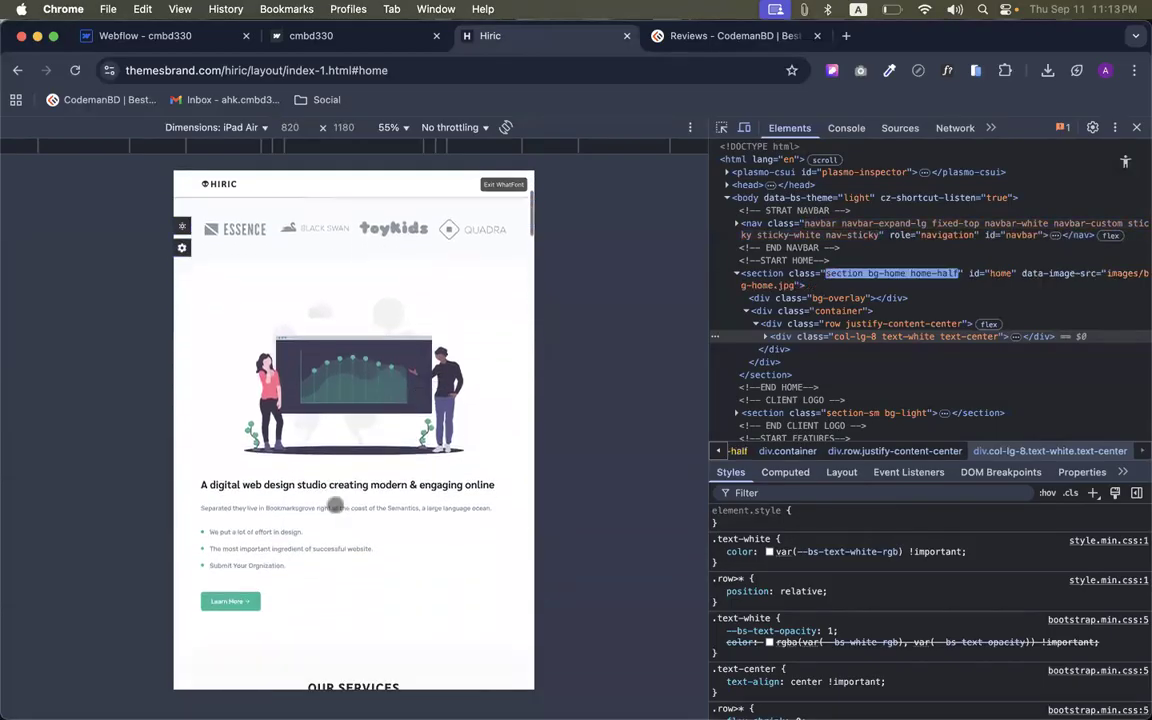
click(150, 36)
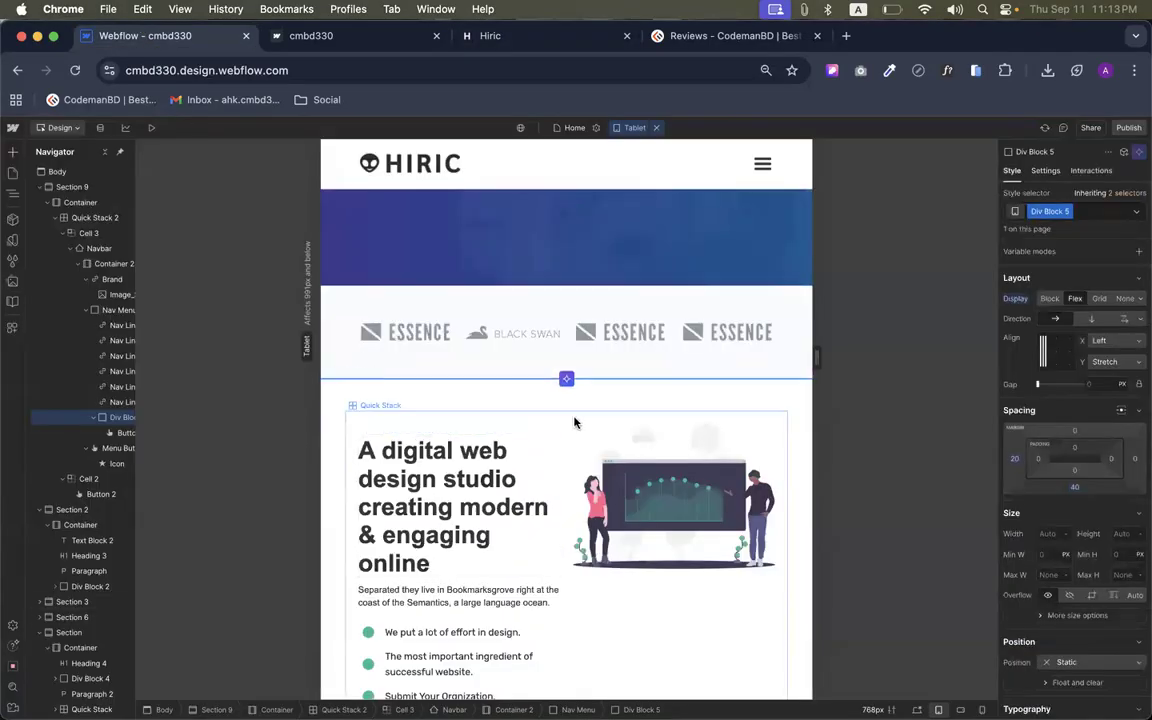
At the tablet breakpoint, set the digital web design studio section's quick stack to 1 column
click(573, 421)
scroll(105, 620, down, 4)
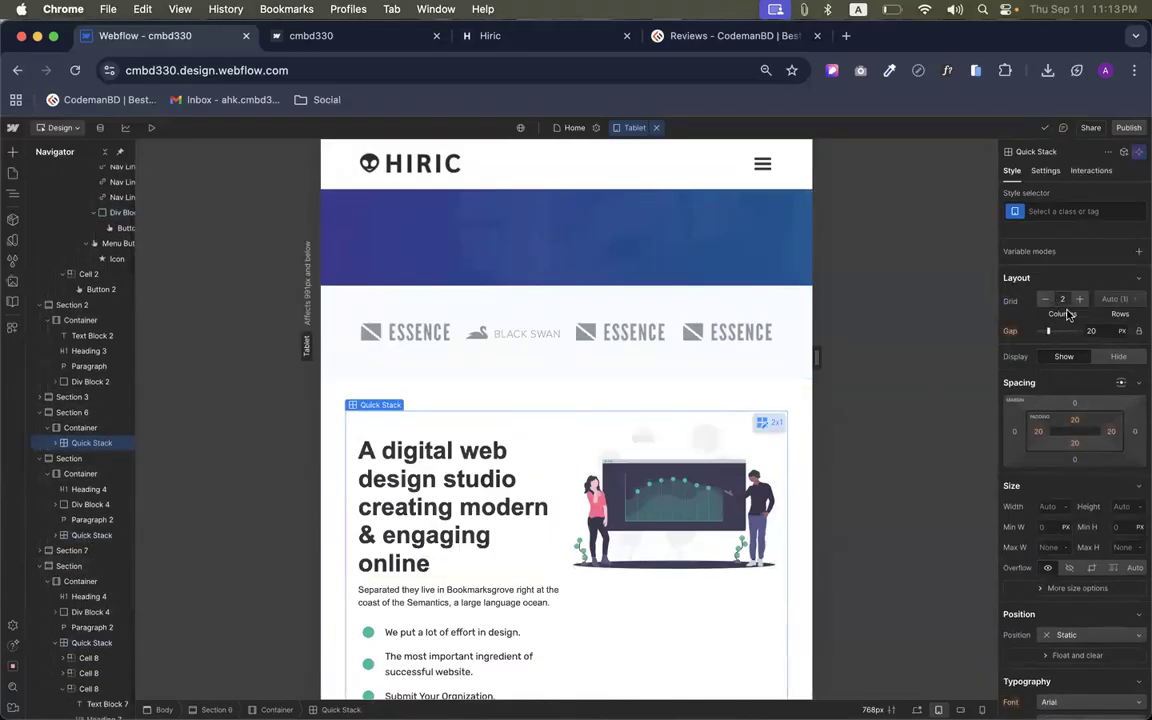
click(1046, 299)
scroll(676, 489, down, 4)
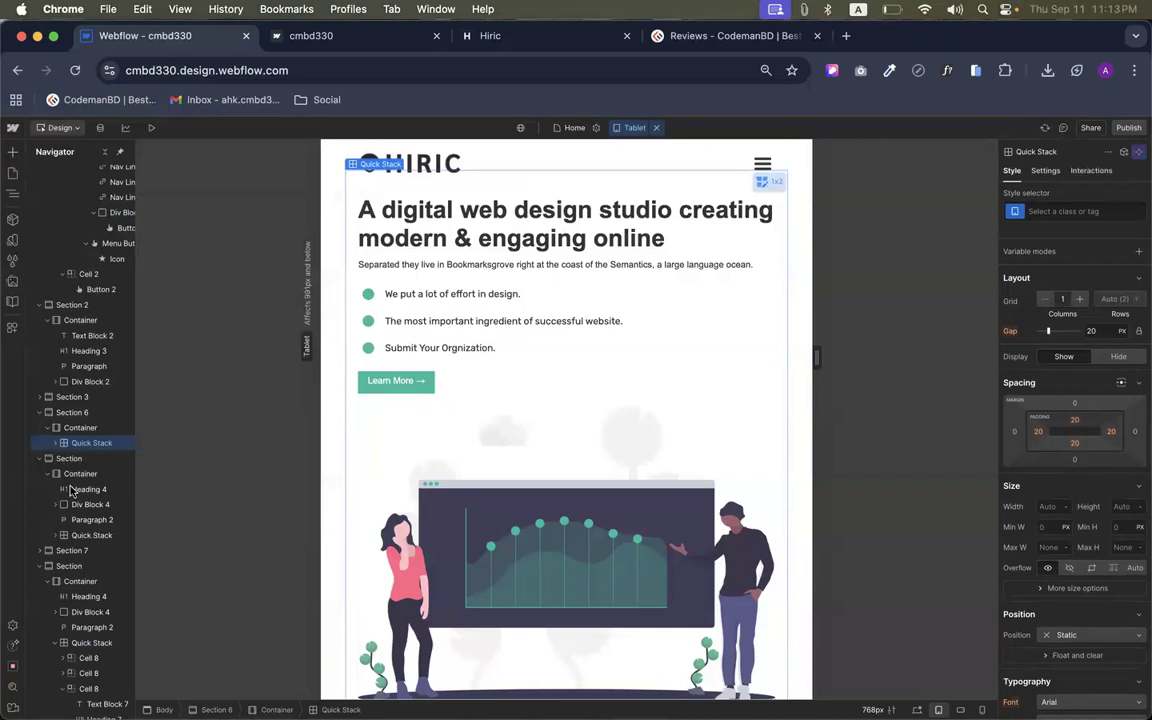
Inspect the two cells in Section 6's quick stack and look through the surrounding page structure
click(62, 443)
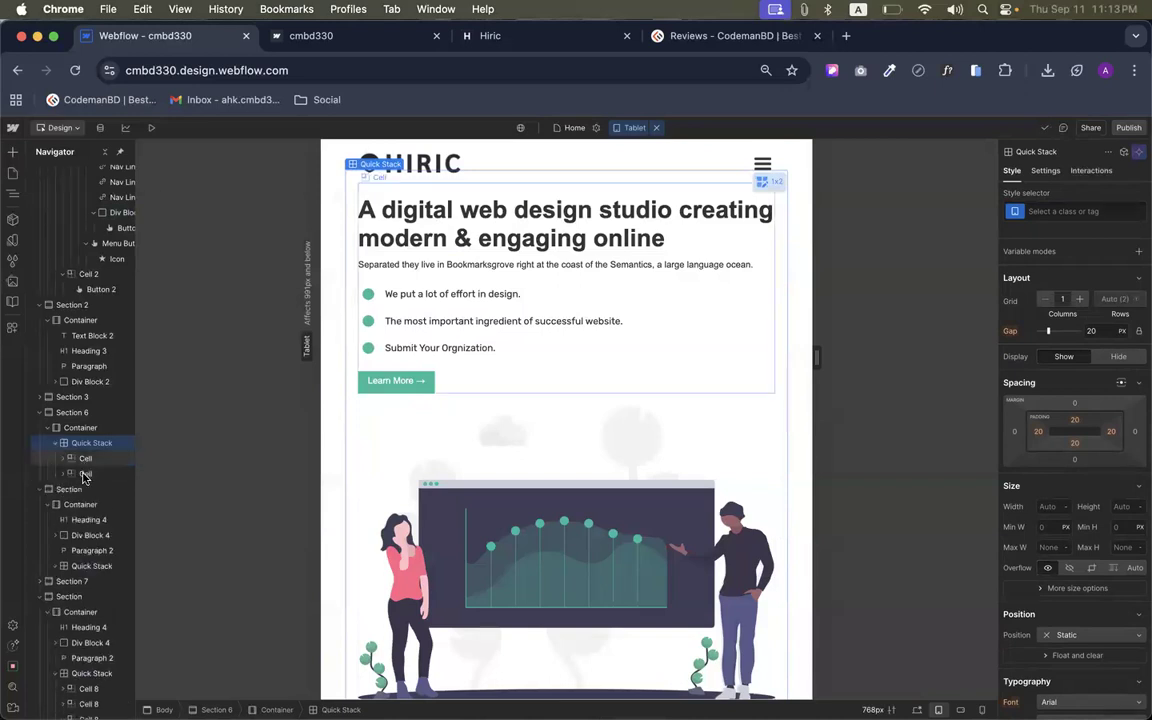
click(84, 475)
click(80, 462)
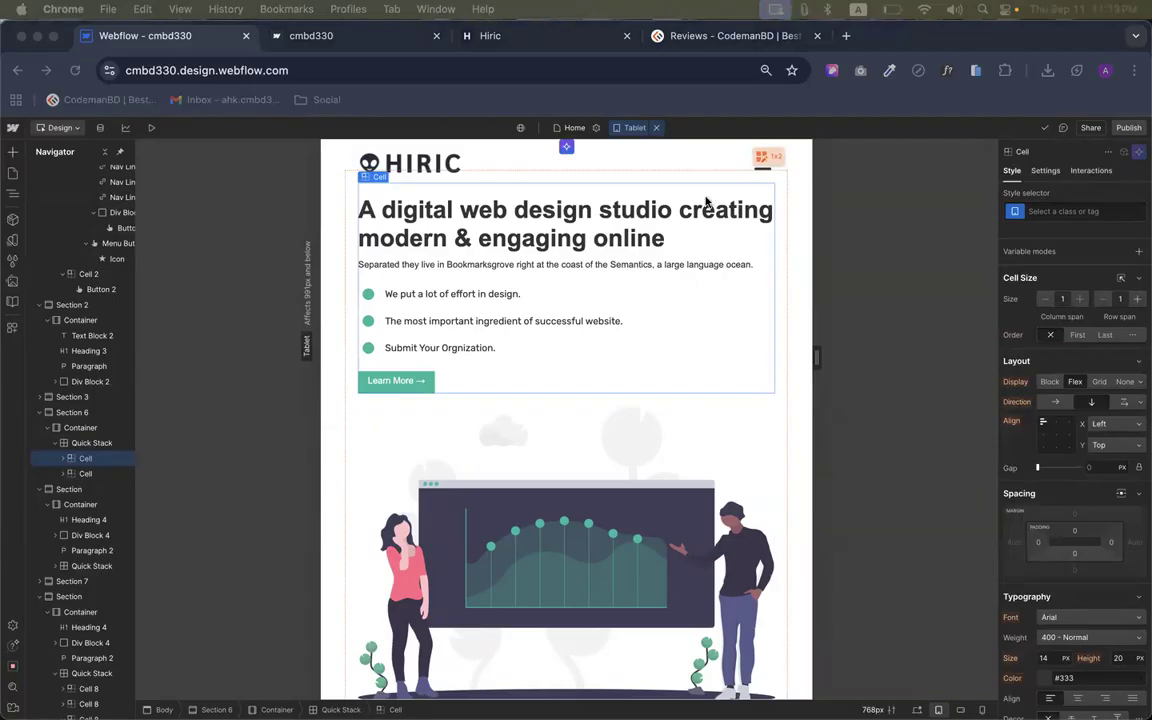
click(85, 459)
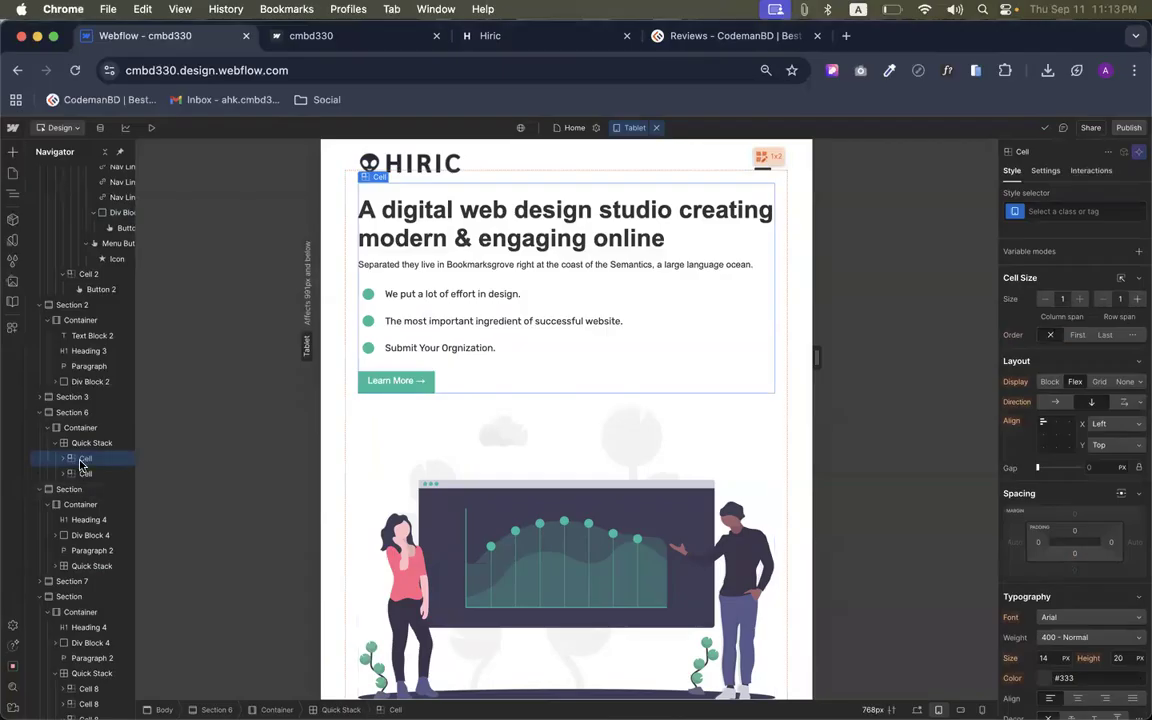
click(49, 427)
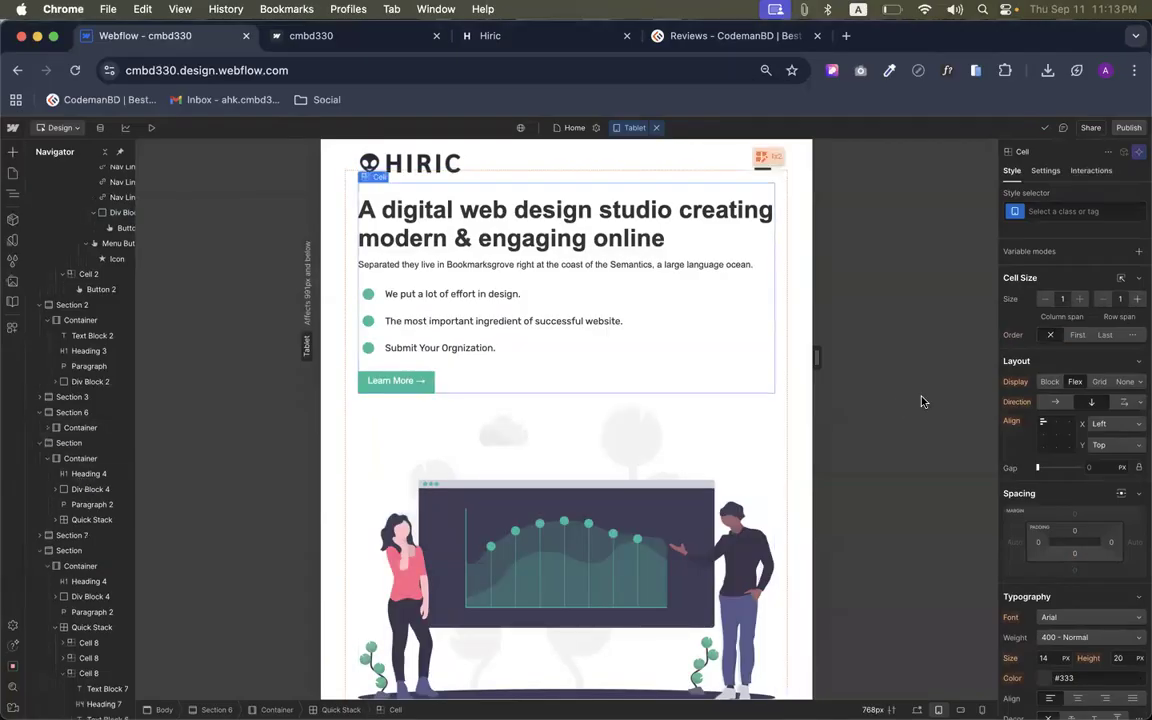
scroll(545, 358, up, 3)
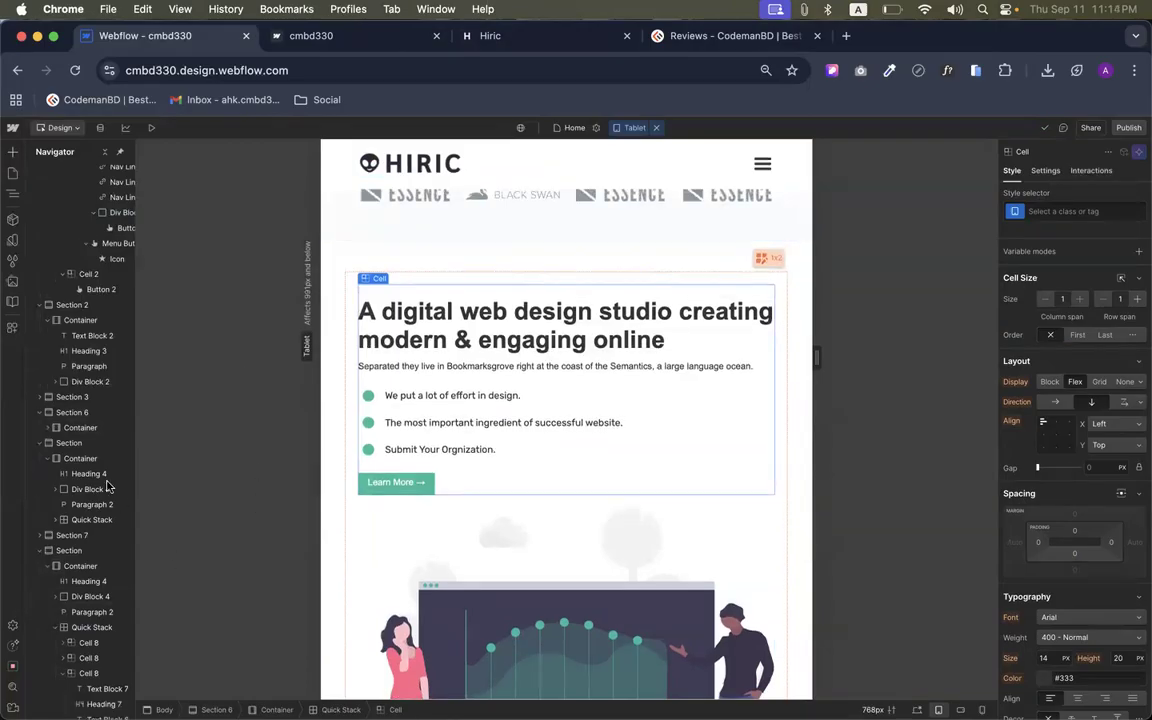
scroll(90, 344, up, 4)
scroll(90, 344, down, 7)
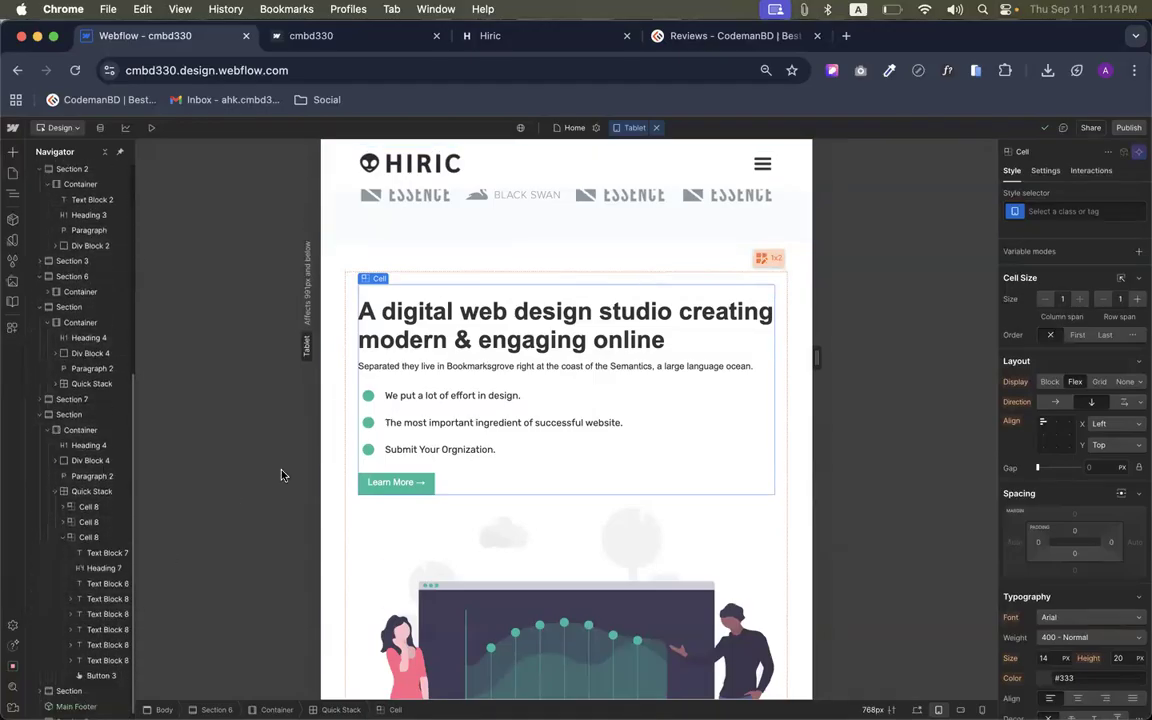
scroll(125, 573, up, 2)
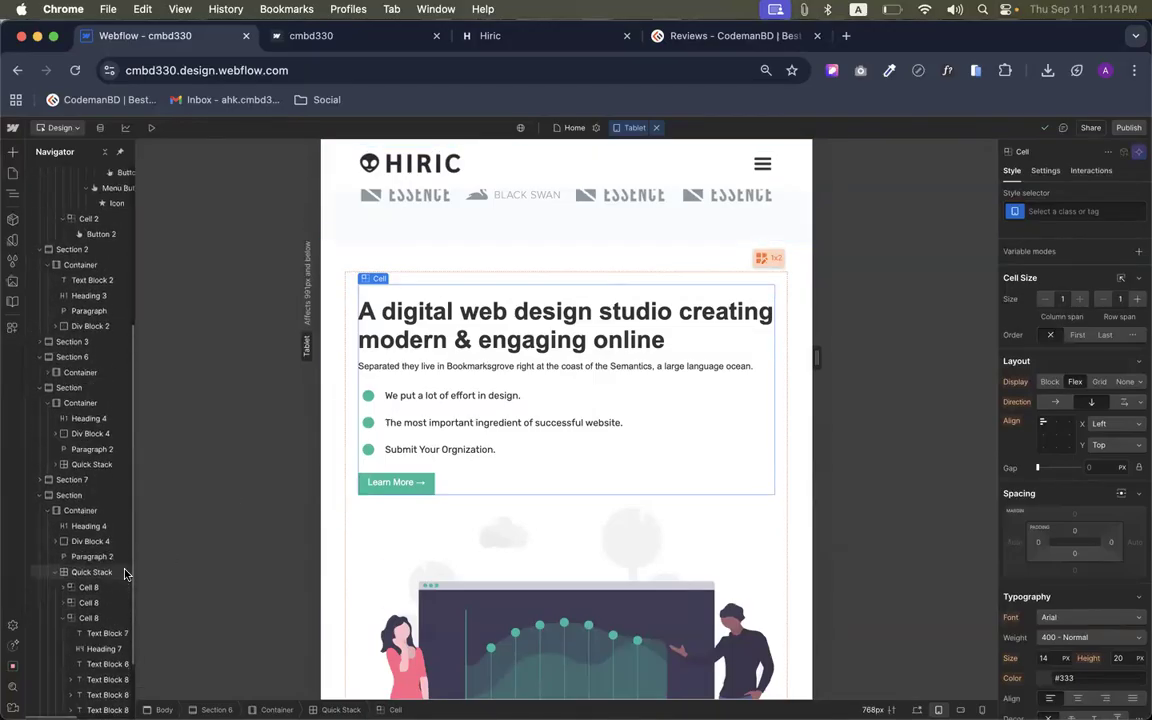
At tablet, set the order of Section 6's text cell to Last and of its illustration cell to First
click(503, 430)
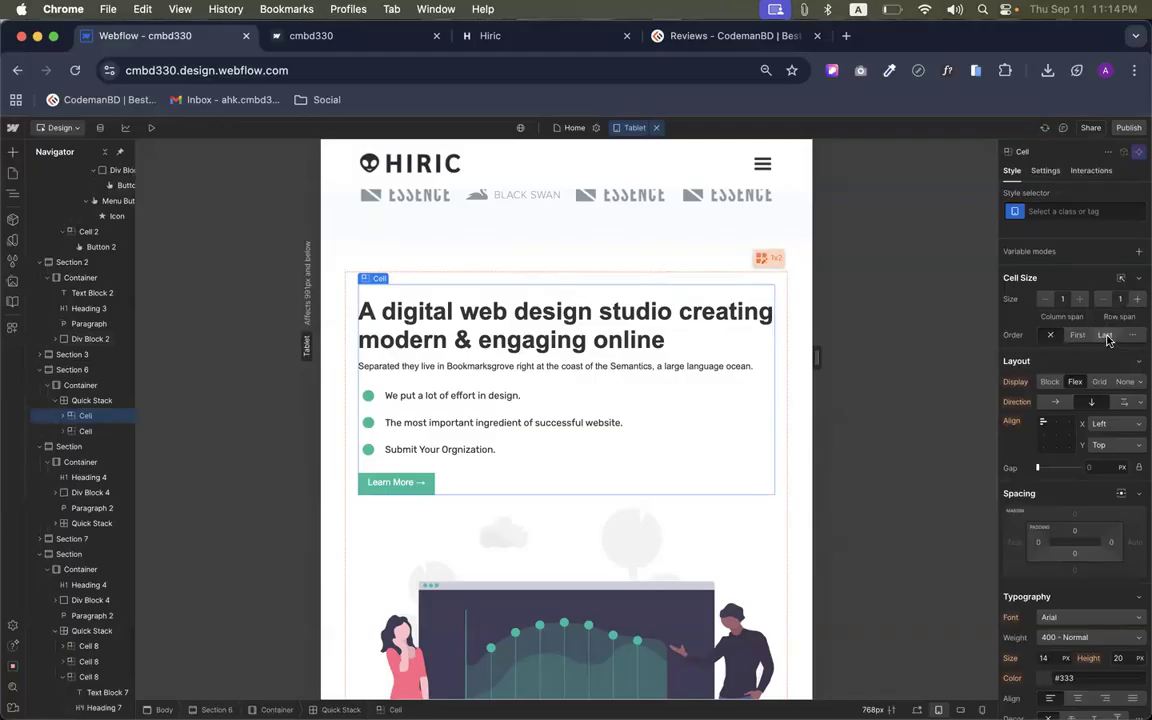
click(1105, 335)
click(1132, 335)
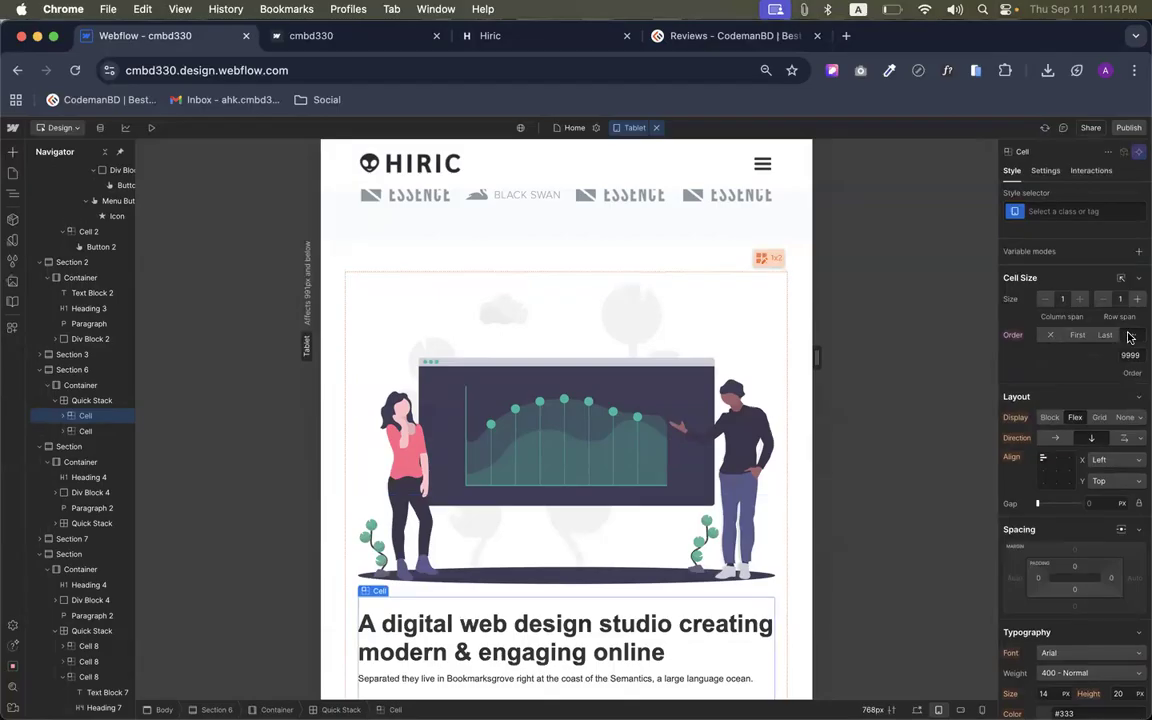
click(1105, 335)
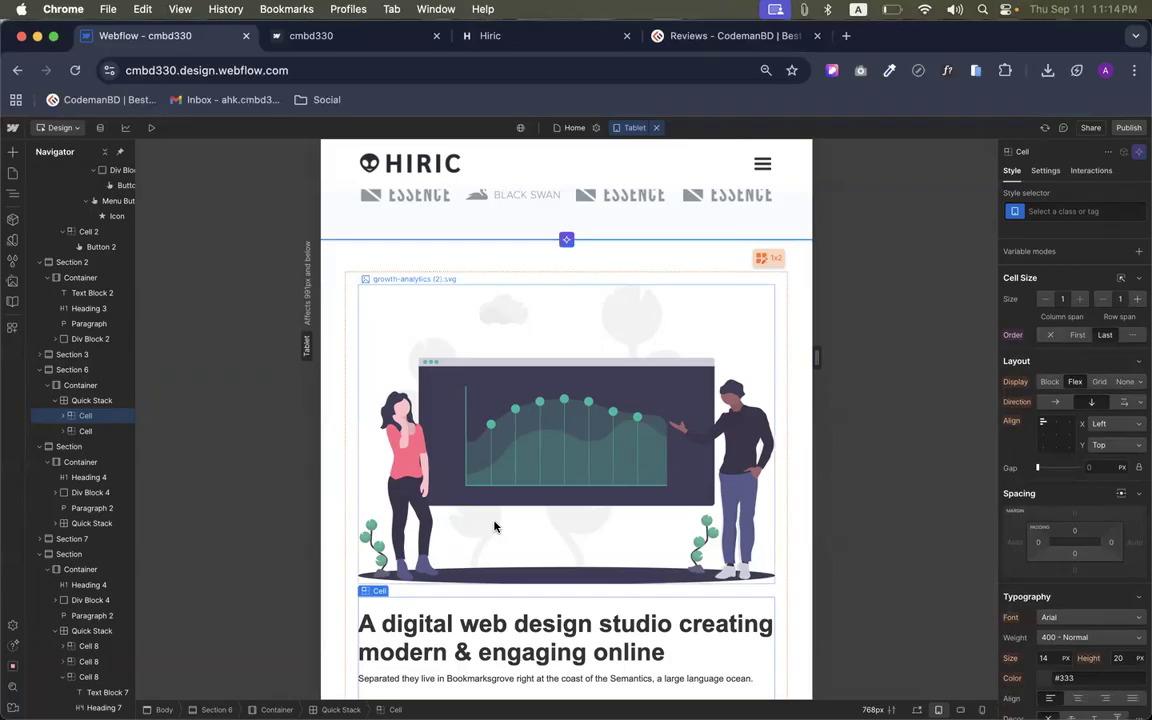
scroll(448, 476, down, 2)
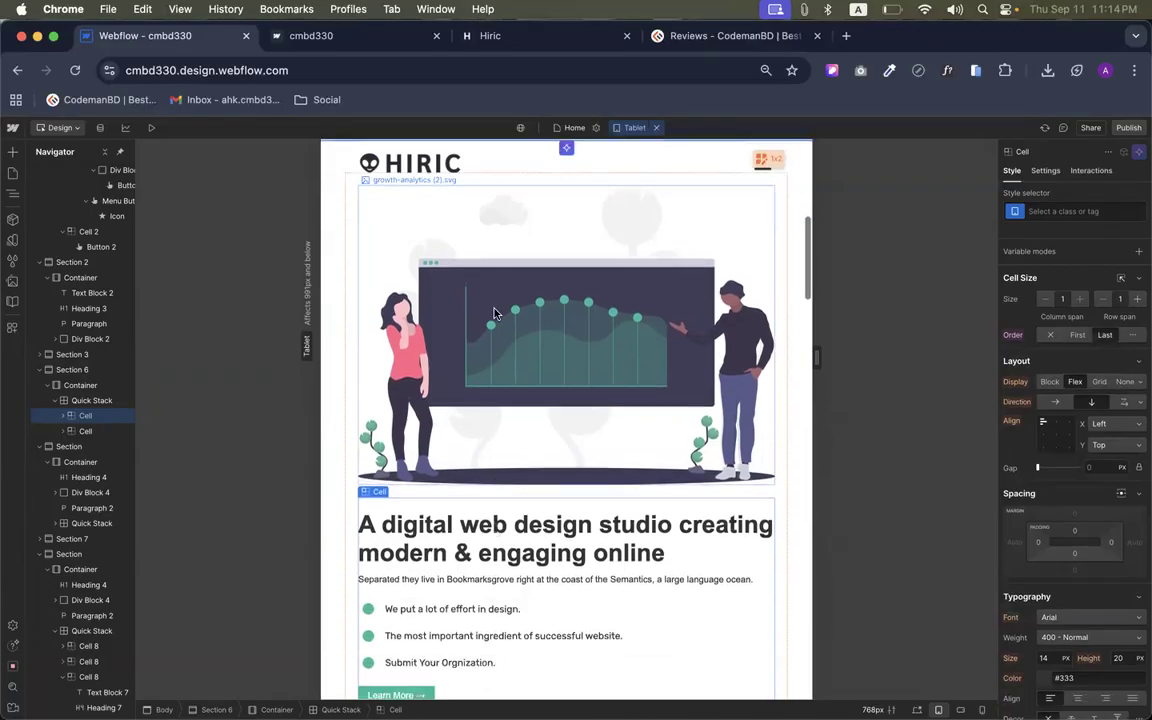
click(80, 431)
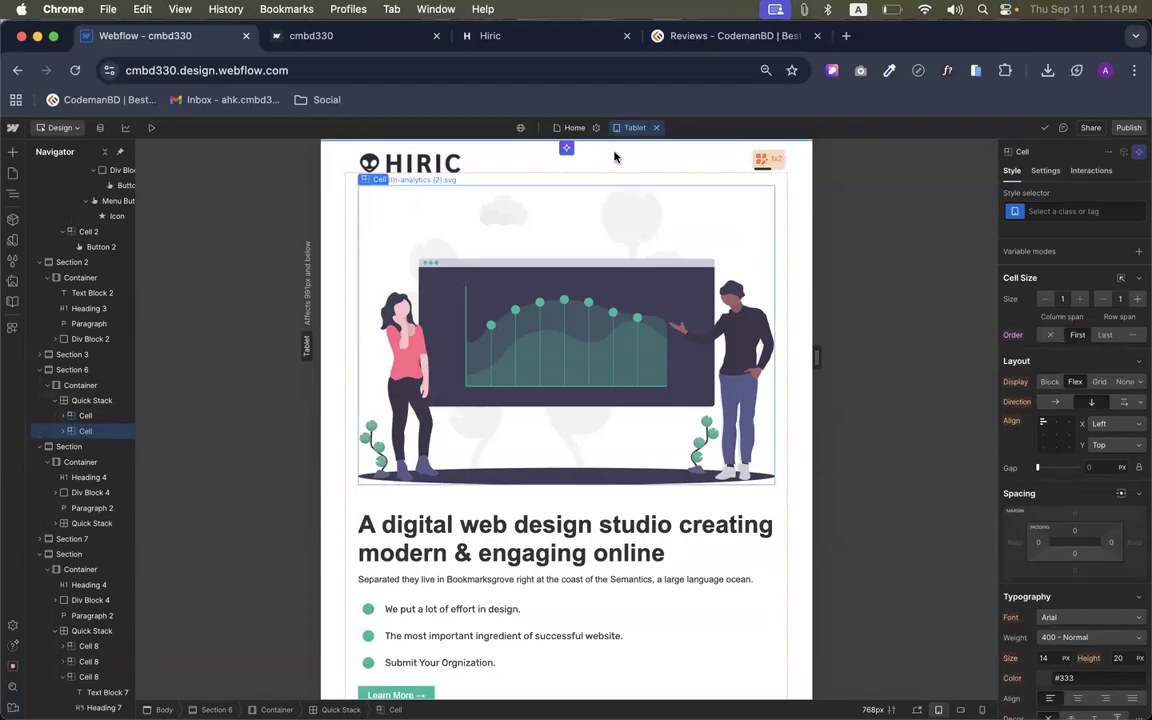
Check the digital web design studio section at the desktop breakpoint, and return to tablet
click(656, 128)
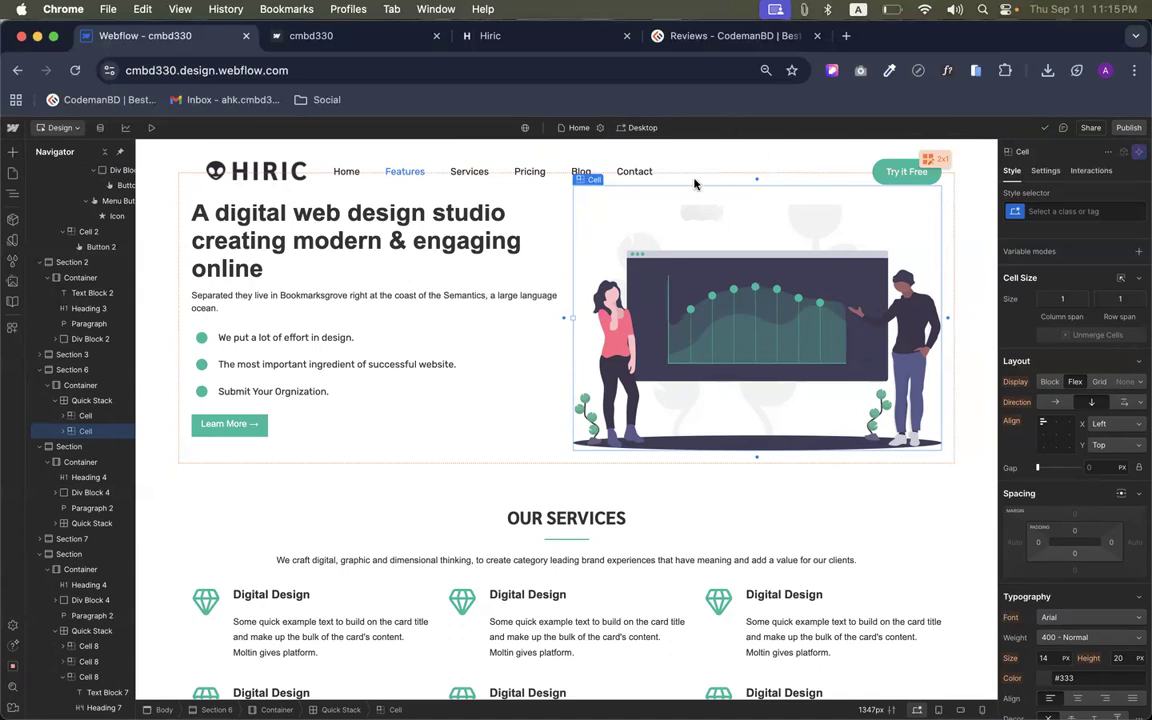
scroll(595, 451, down, 2)
scroll(595, 451, up, 3)
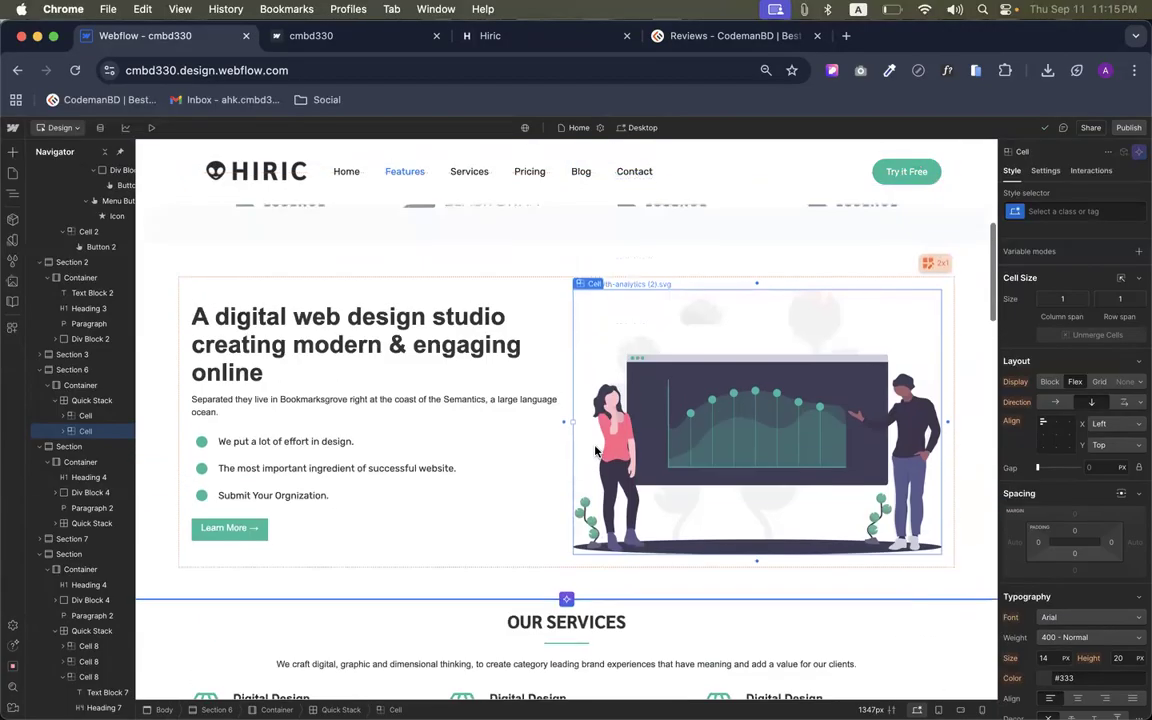
click(642, 127)
click(652, 164)
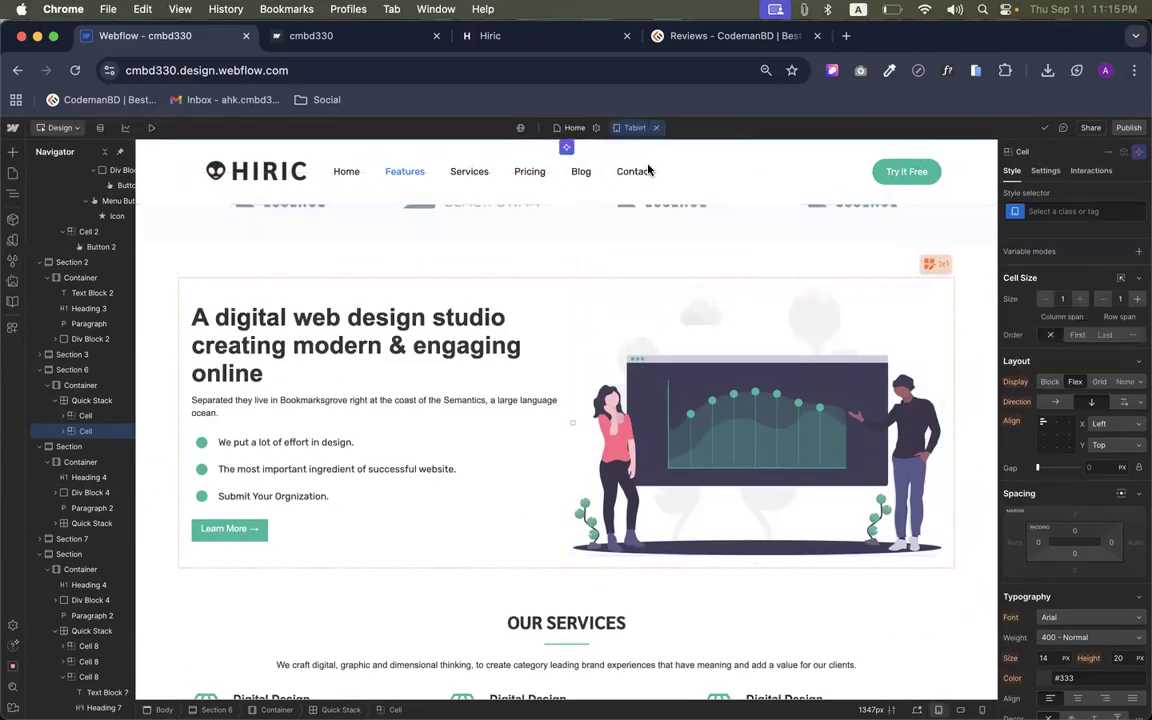
Widen the tablet canvas to 828 px and compare the Our Services section with the reference page's tablet layout
mouse_move(812, 355)
mouse_down()
mouse_move(843, 352)
mouse_move(831, 354)
mouse_up()
scroll(542, 400, down, 8)
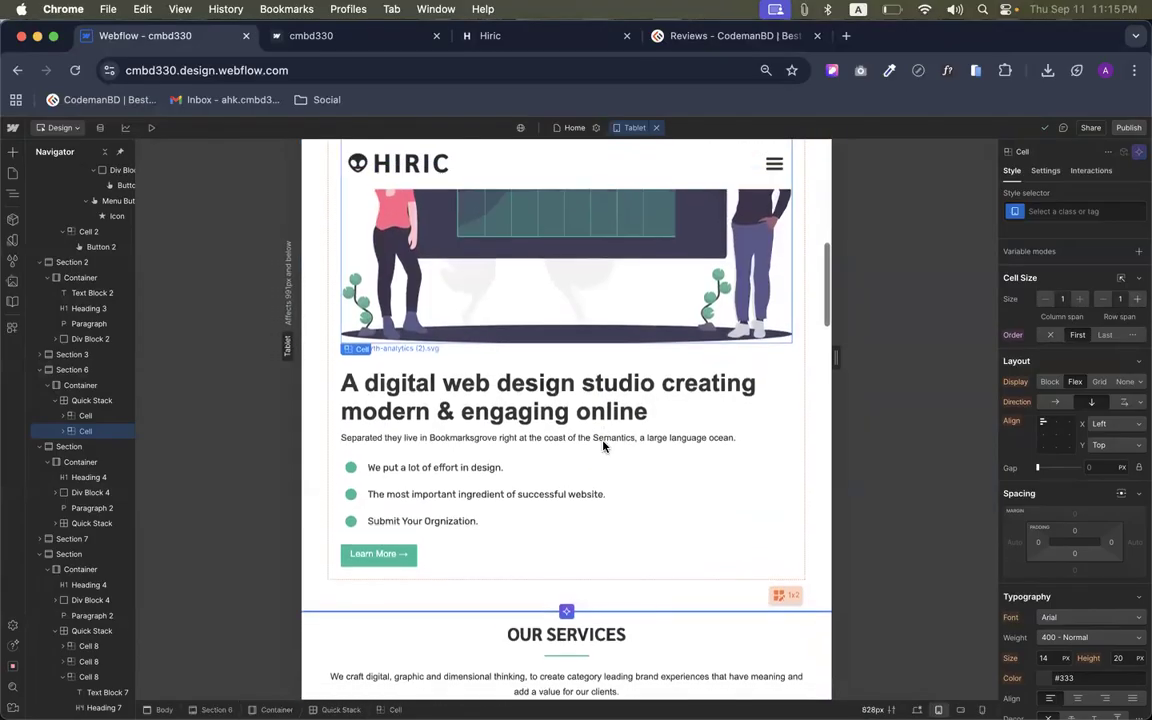
scroll(485, 413, down, 8)
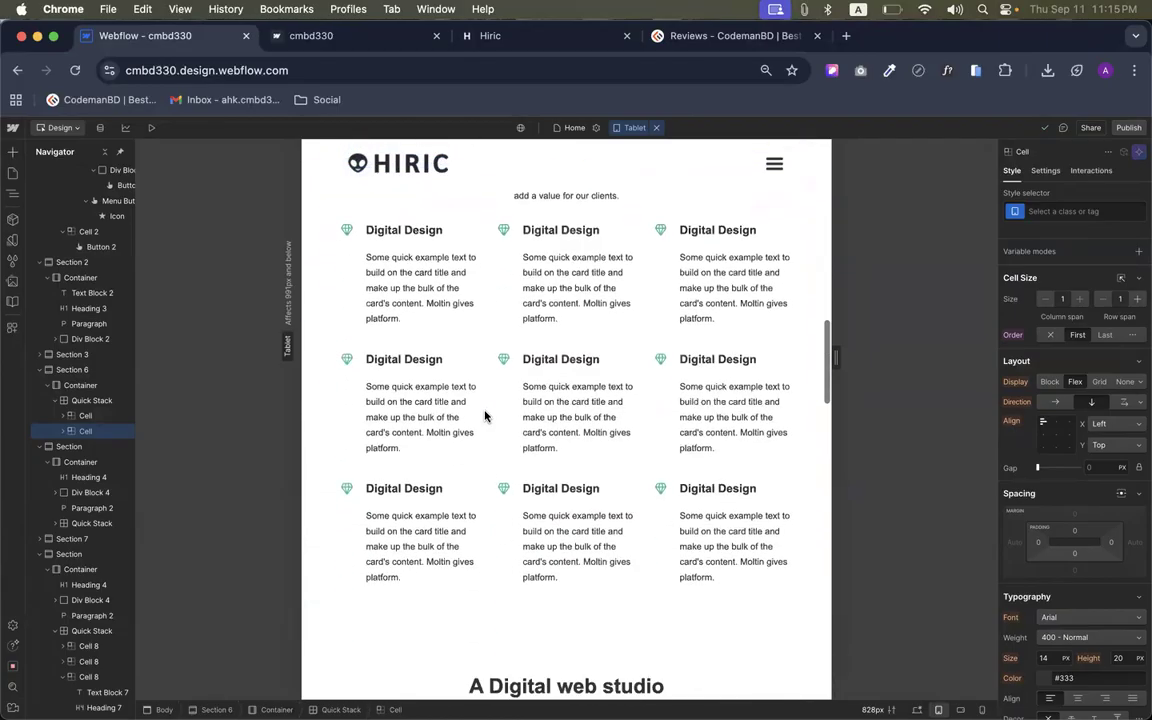
scroll(485, 413, up, 3)
click(488, 35)
scroll(510, 433, down, 5)
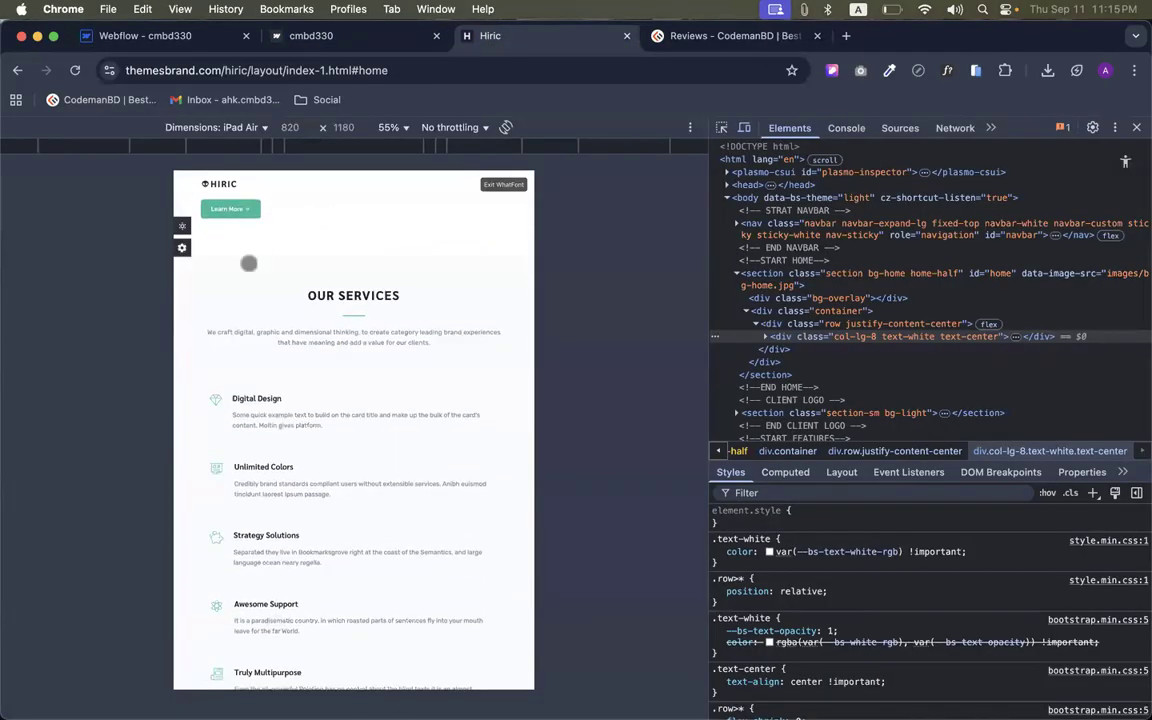
click(160, 35)
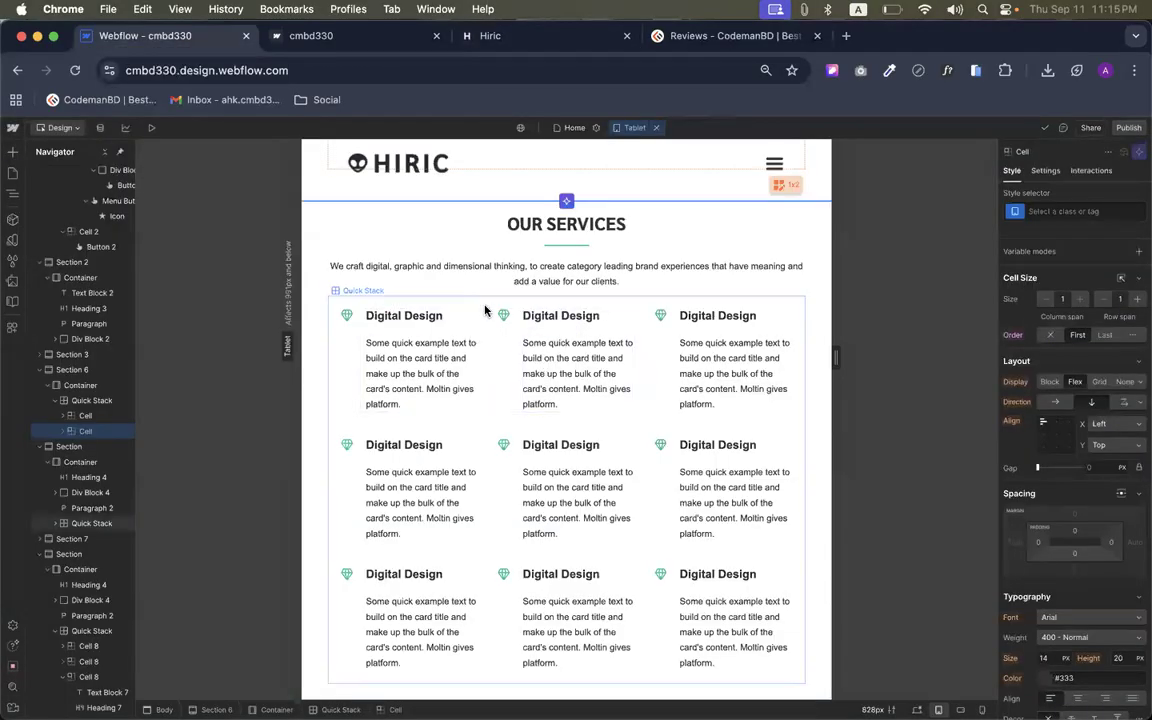
At tablet, set the Our Services section's quick stack to 1 column
click(487, 311)
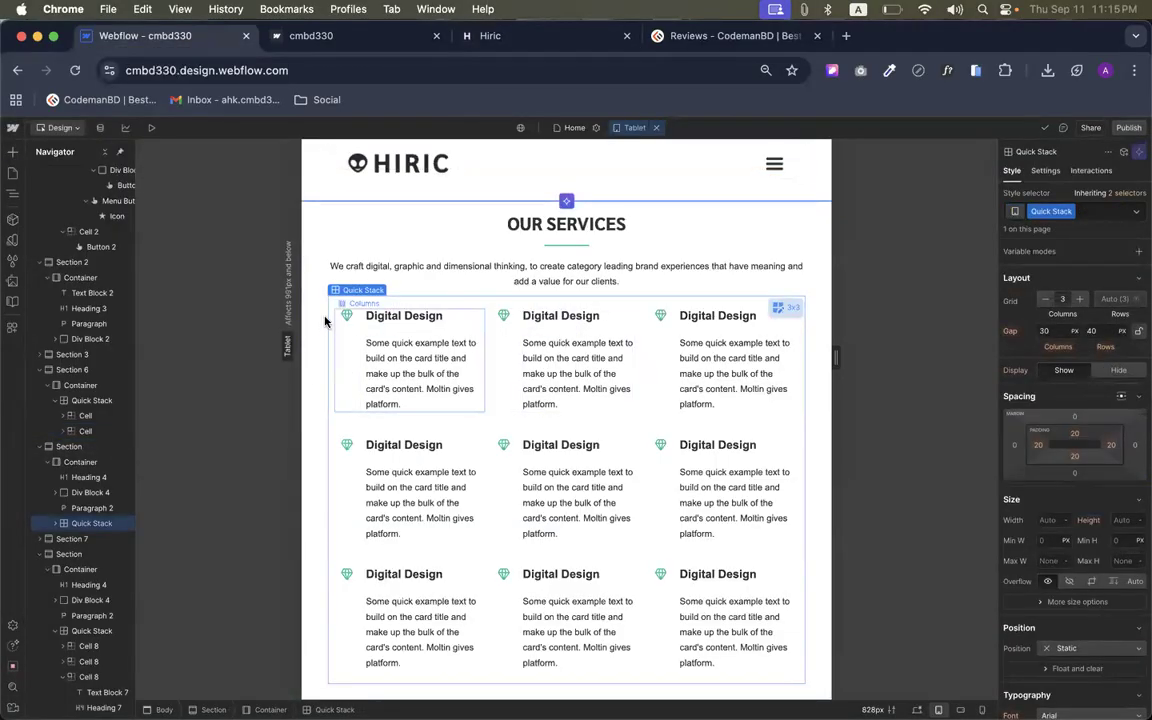
click(352, 288)
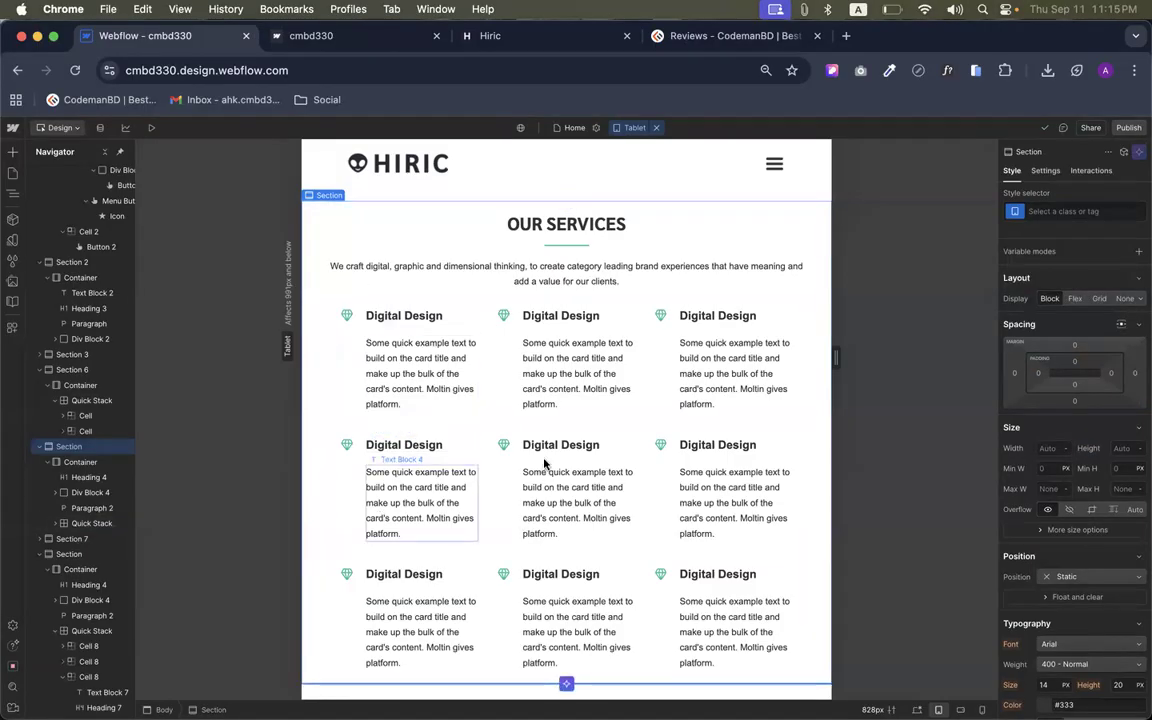
click(86, 524)
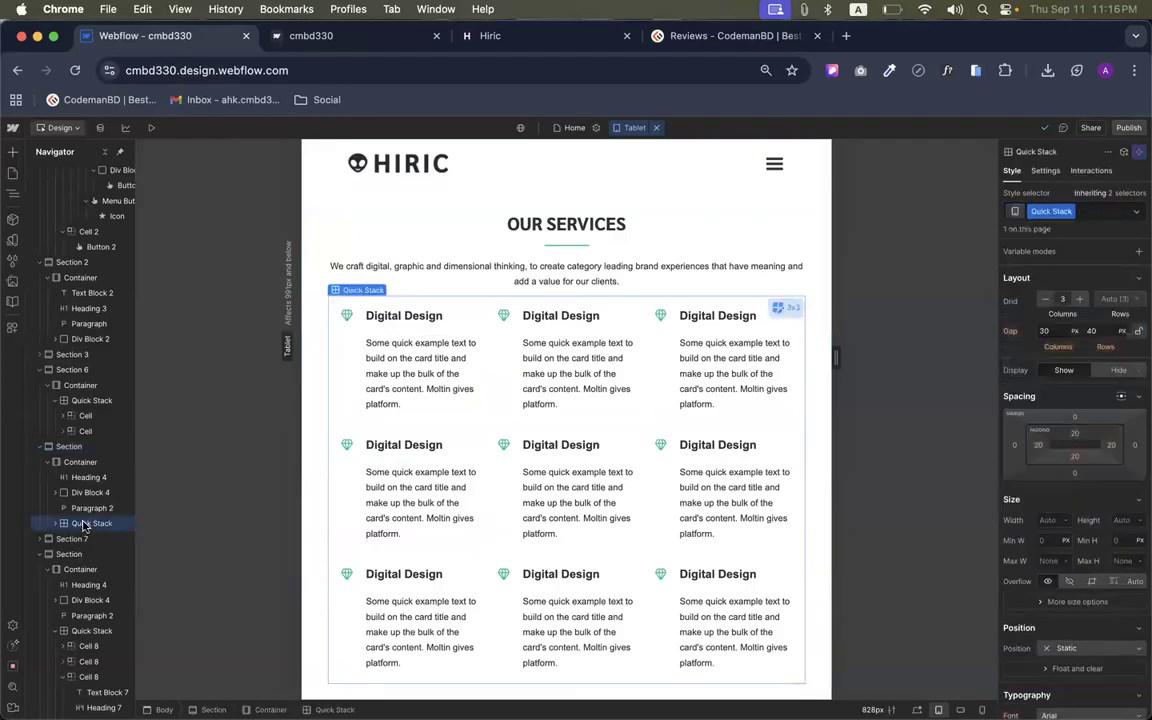
click(1046, 299)
click(1046, 299)
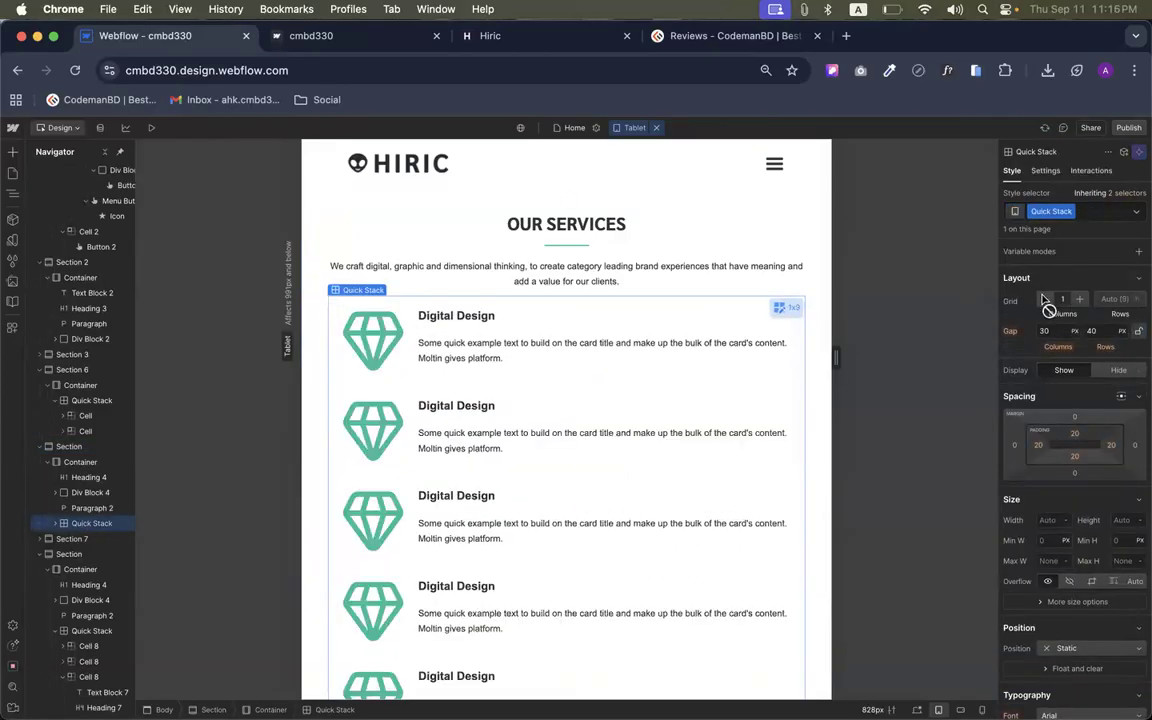
Try to shrink the first service card's icon at tablet by customizing its column split to 1 and 11
click(373, 348)
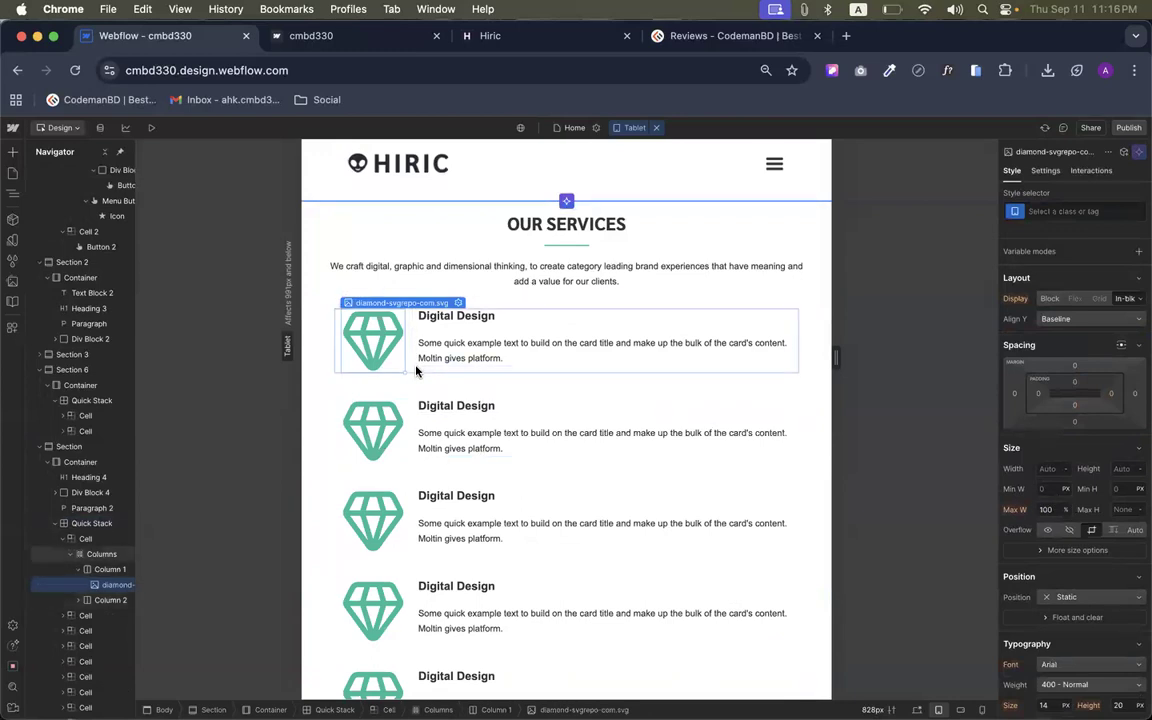
click(417, 373)
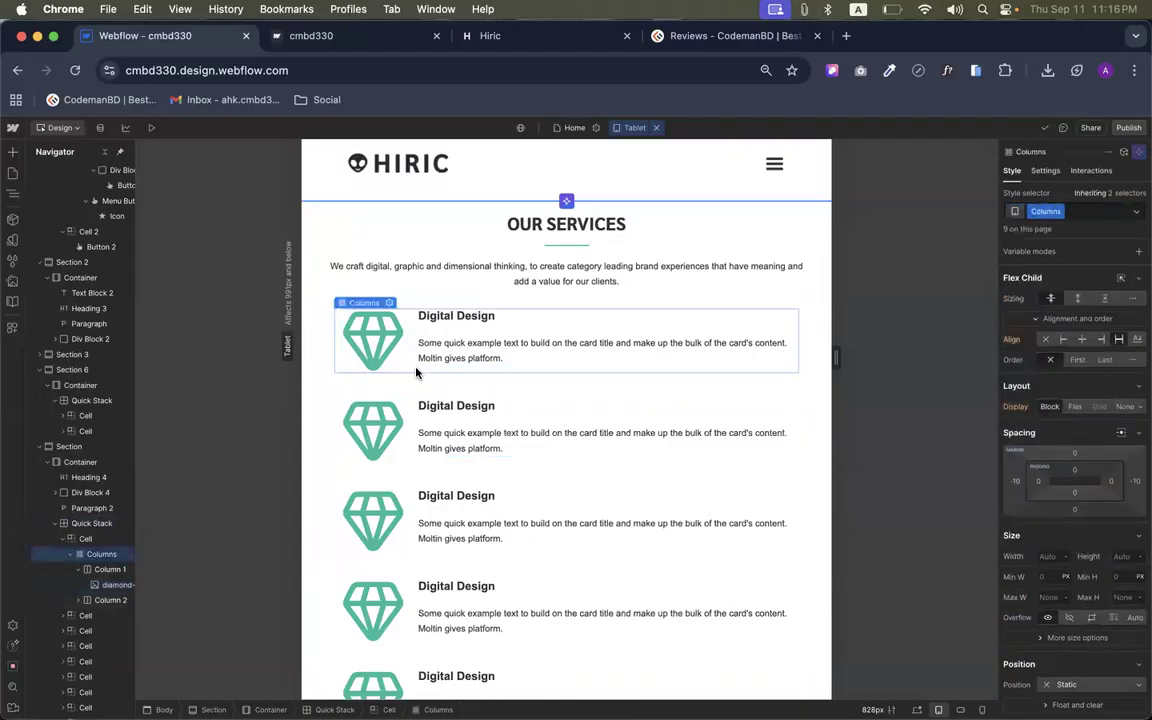
click(389, 302)
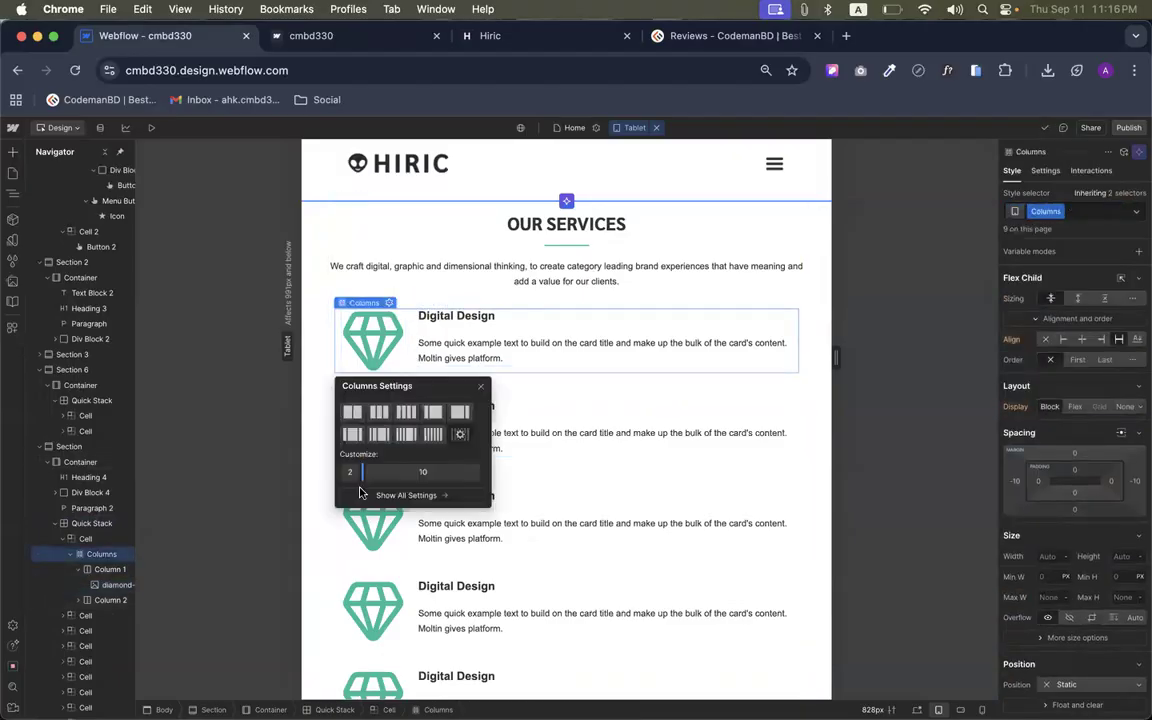
mouse_move(359, 474)
mouse_down()
mouse_move(345, 479)
mouse_move(342, 465)
mouse_up()
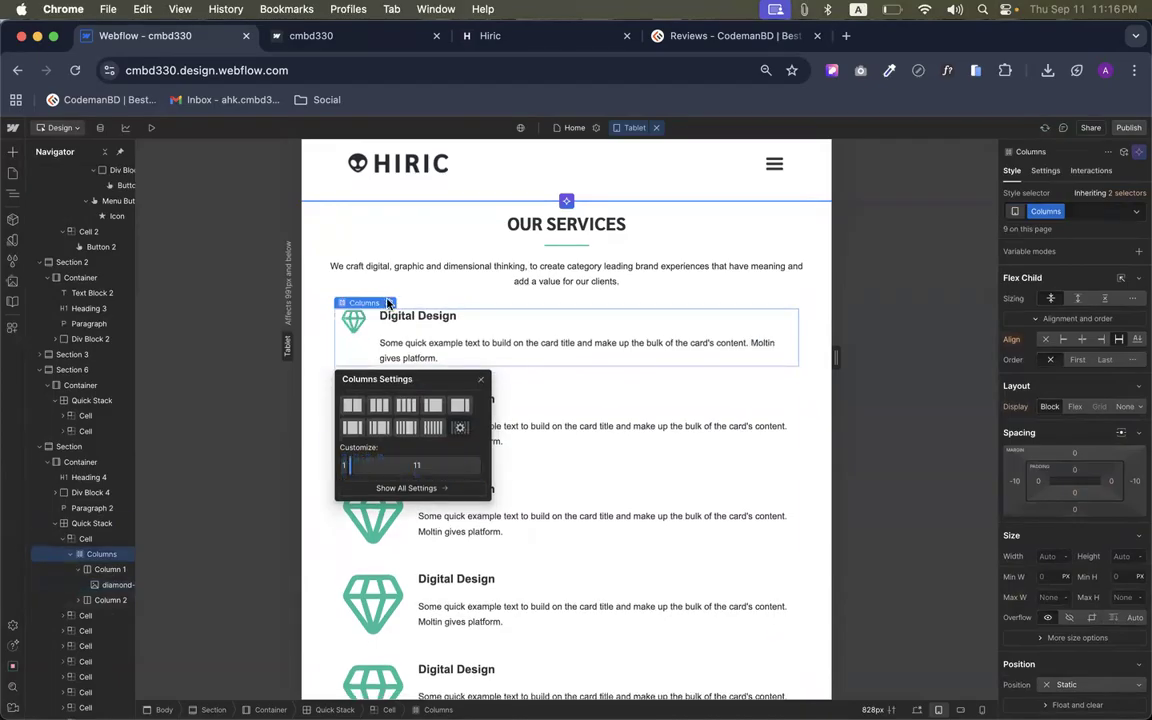
click(480, 379)
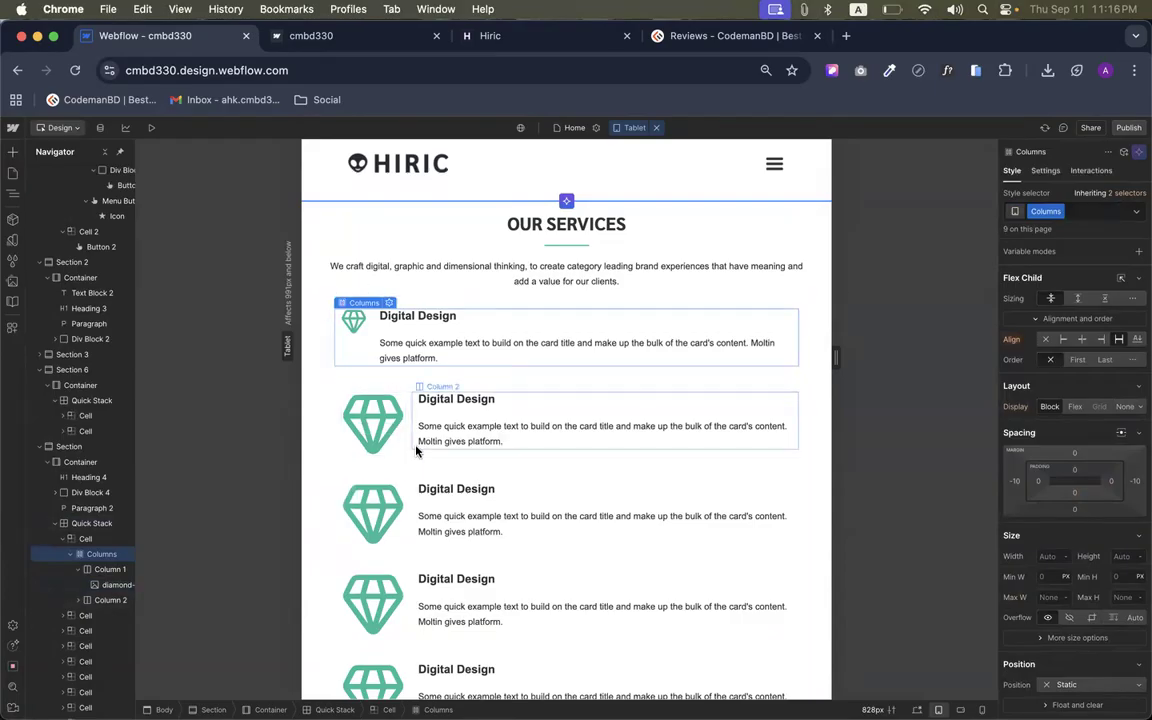
Check the service cards at the desktop breakpoint and compare the column settings of the first and second cards
click(417, 453)
click(410, 455)
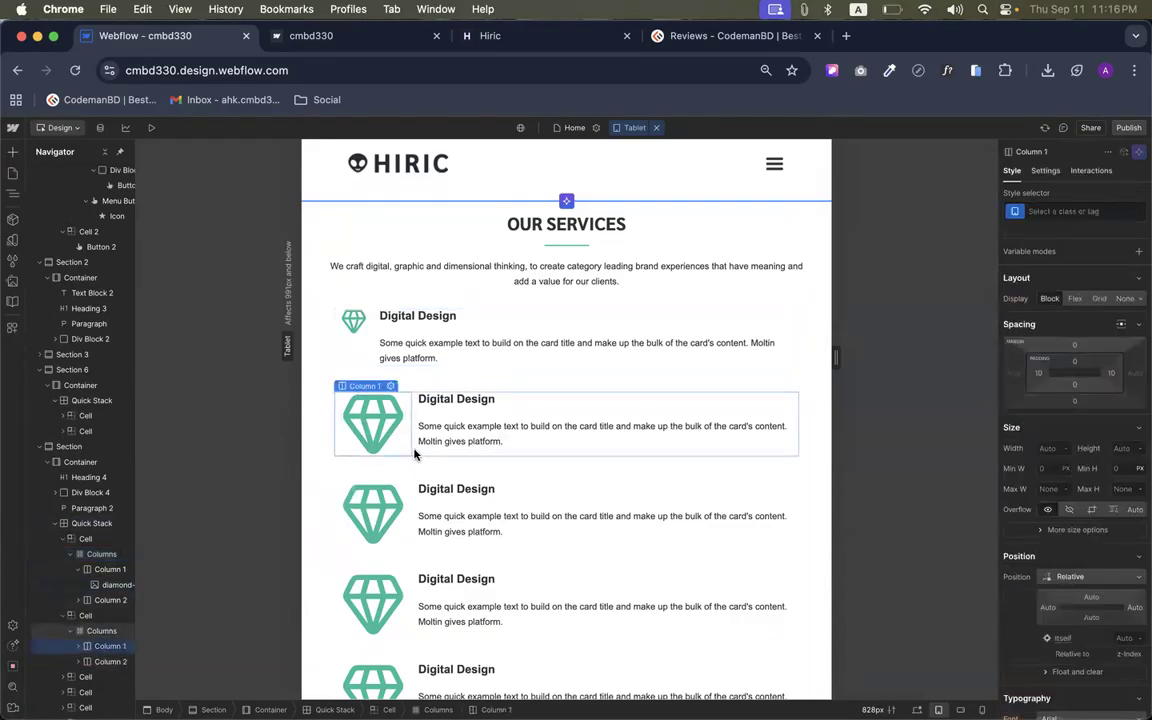
click(412, 455)
click(656, 127)
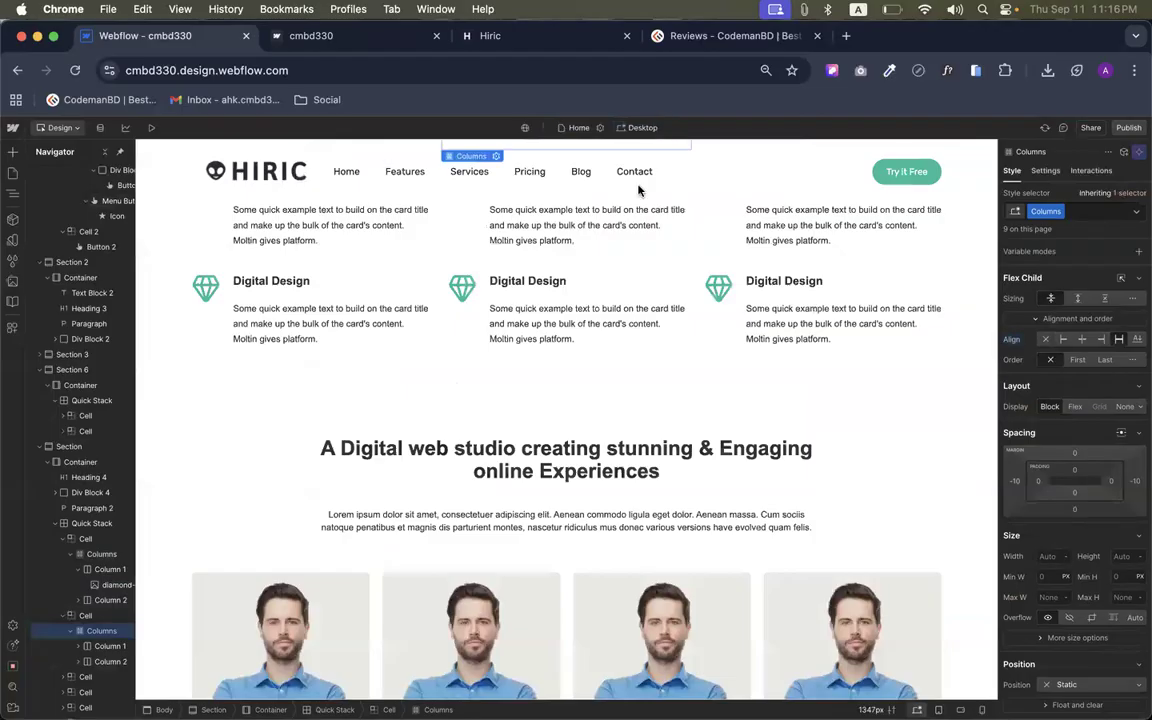
scroll(400, 390, up, 5)
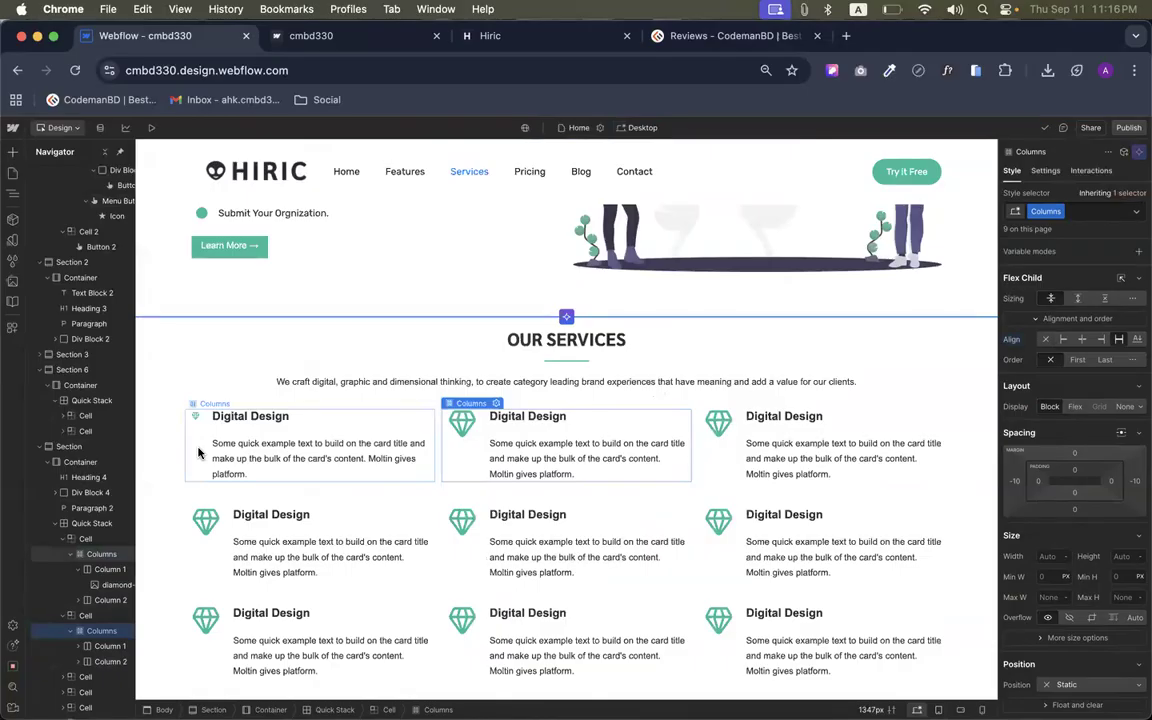
click(295, 379)
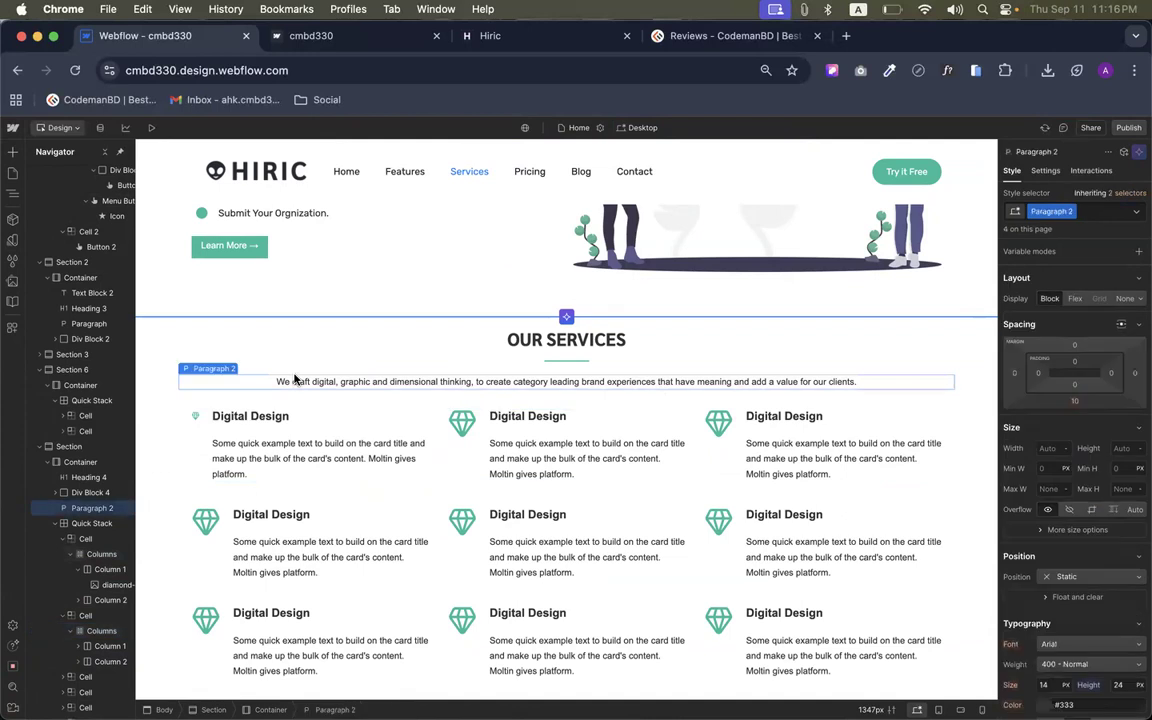
click(196, 467)
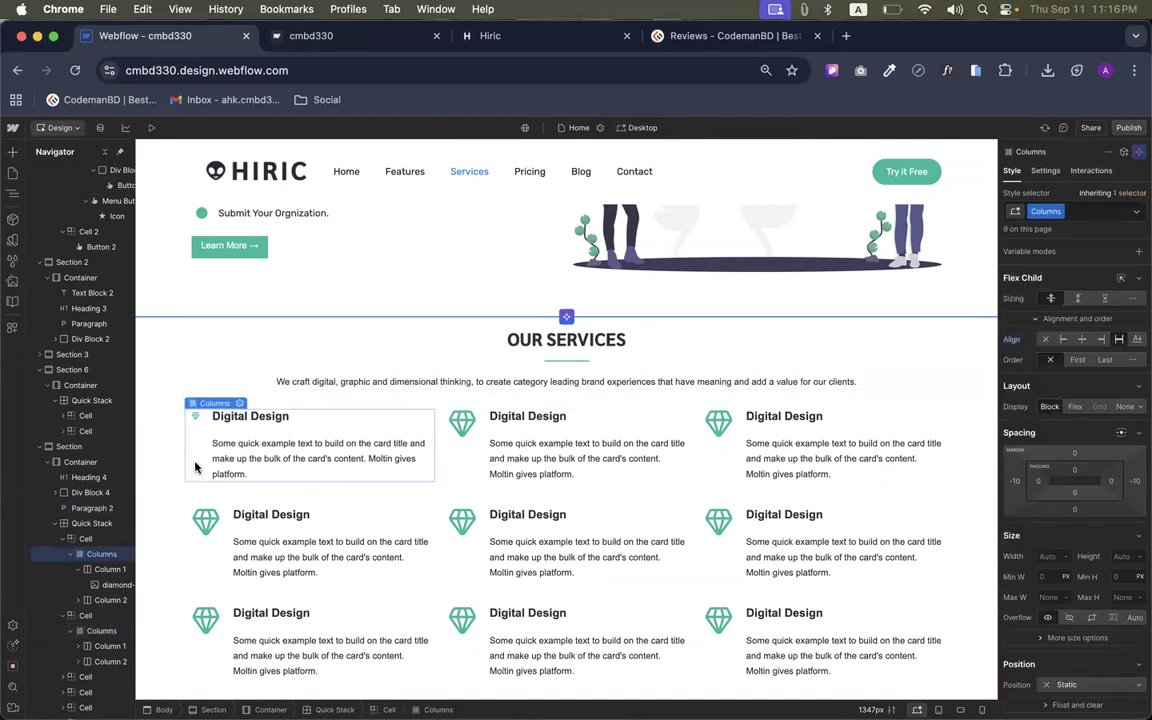
click(239, 402)
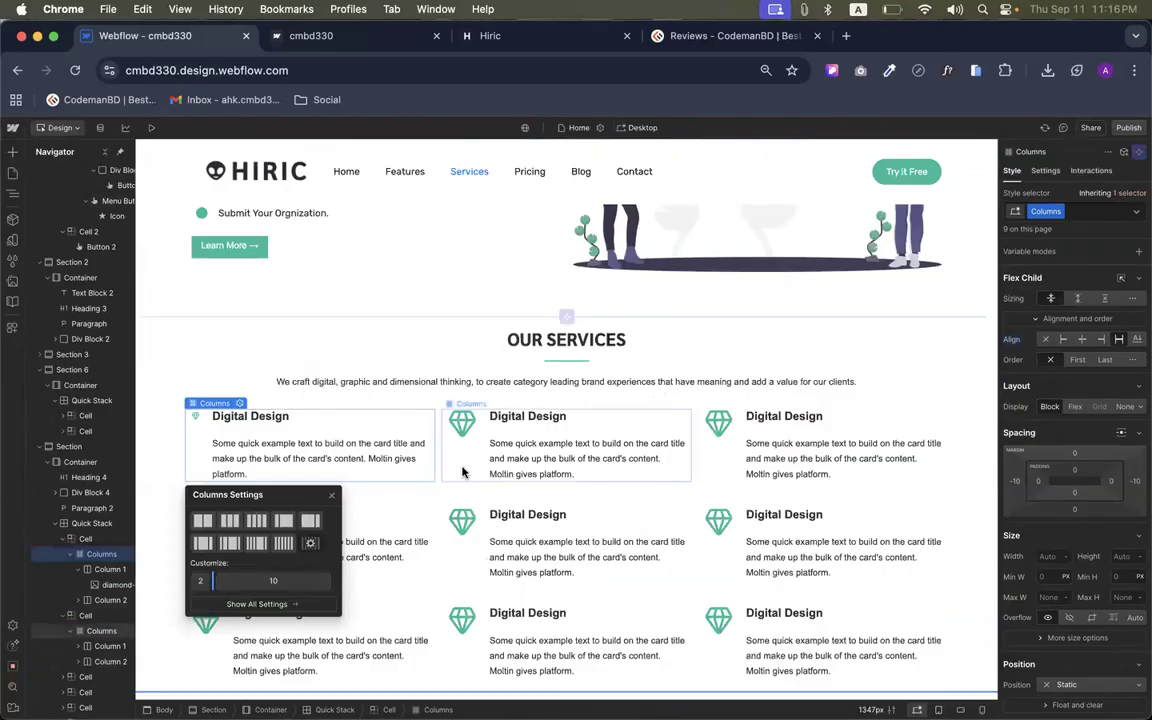
click(506, 410)
click(497, 404)
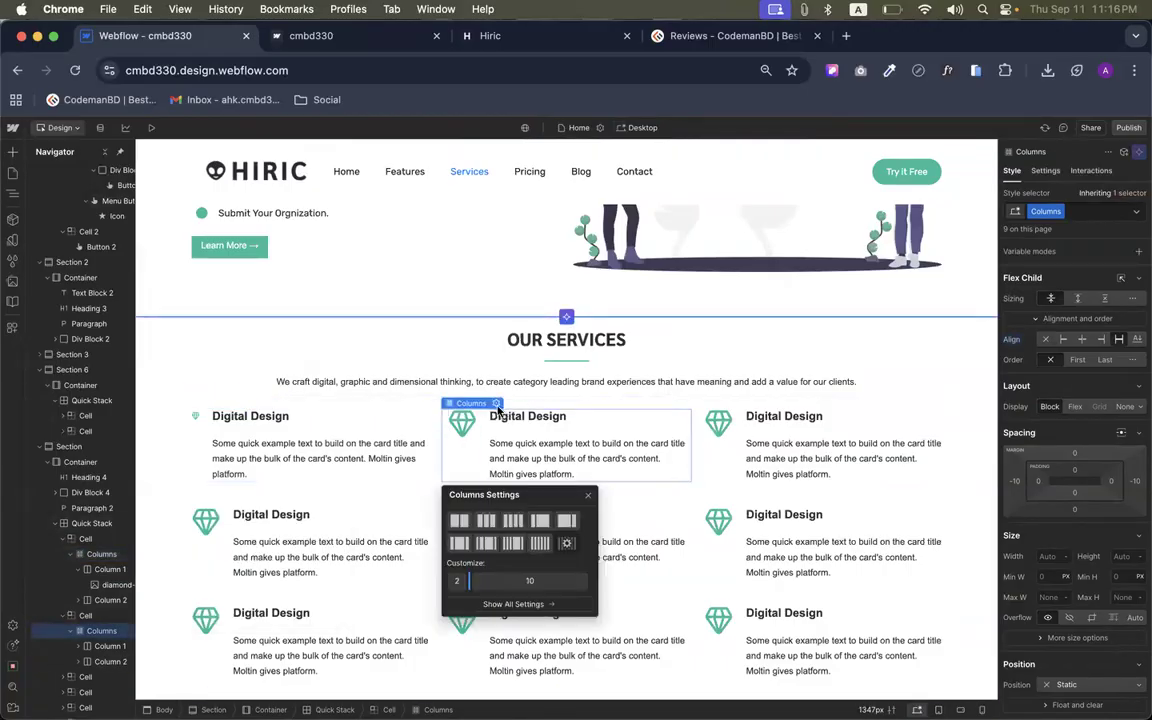
Restore the first service card's desktop column split to 2 and 10
click(200, 420)
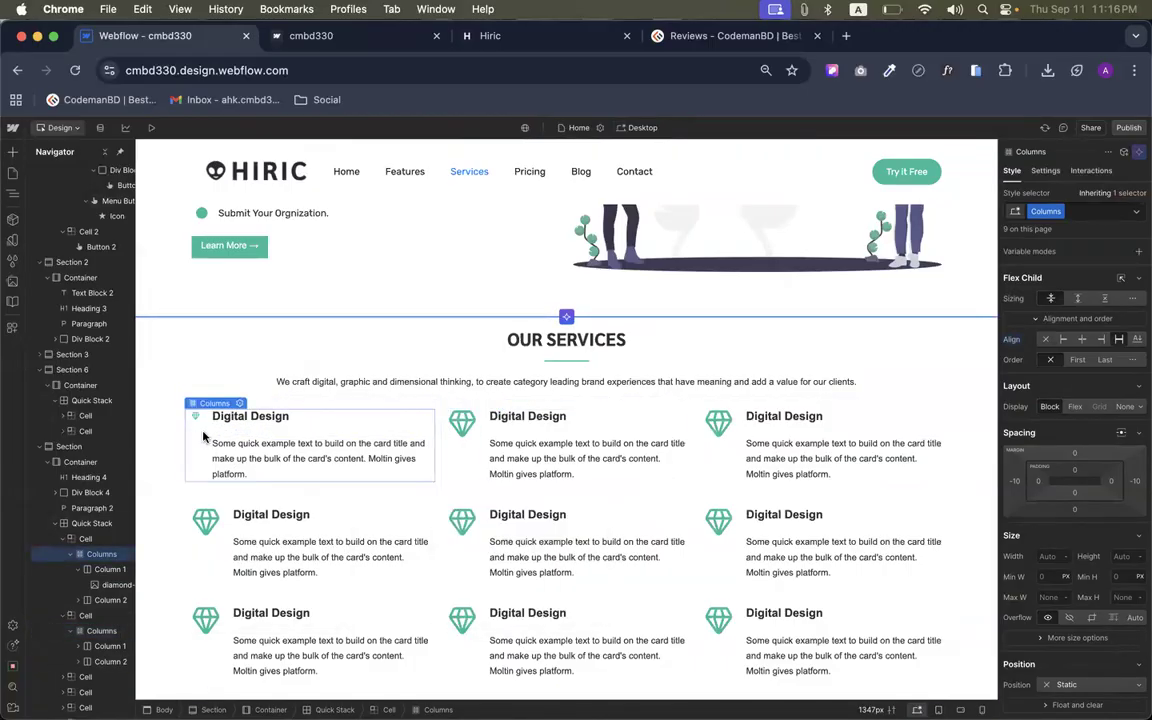
click(238, 404)
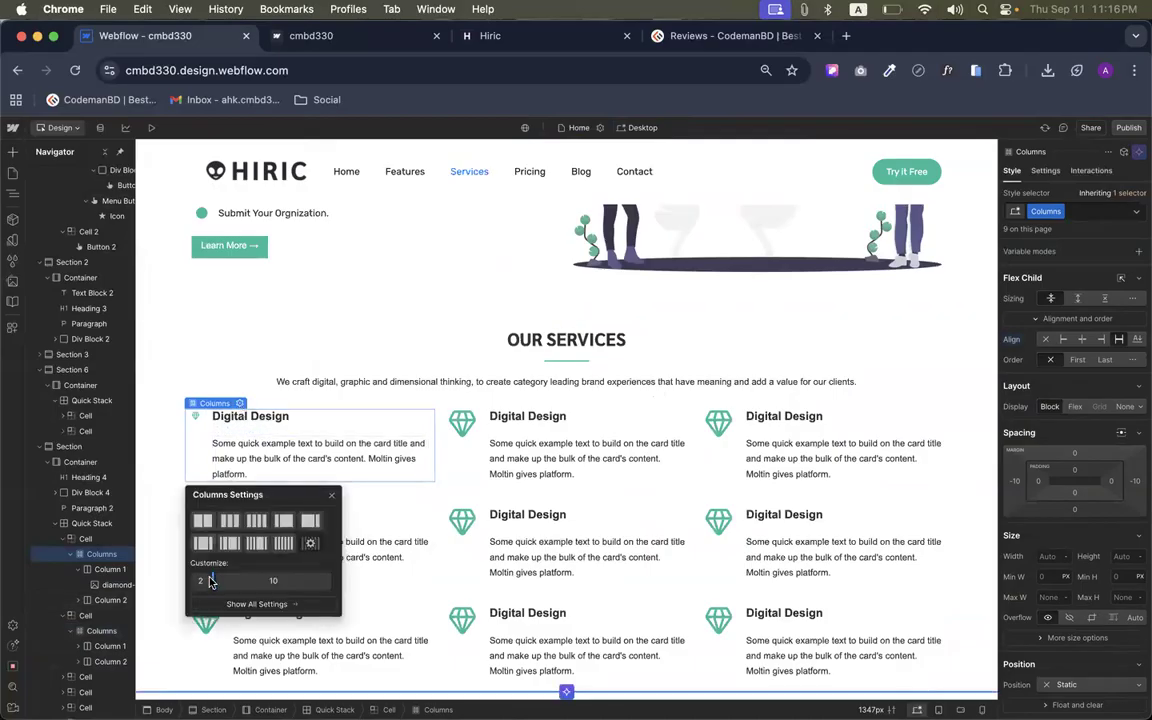
mouse_move(213, 580)
mouse_down()
mouse_move(223, 580)
mouse_move(207, 581)
mouse_up()
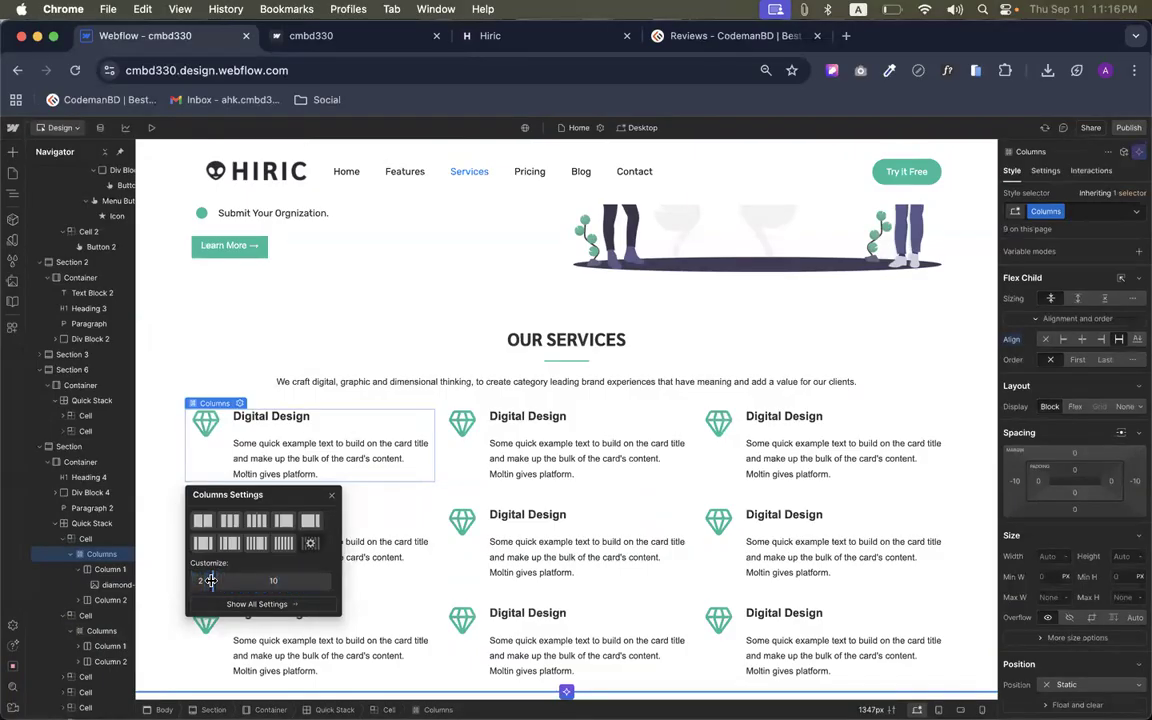
Return to the tablet breakpoint and set the first service card's diamond icon width to 40 px
click(640, 127)
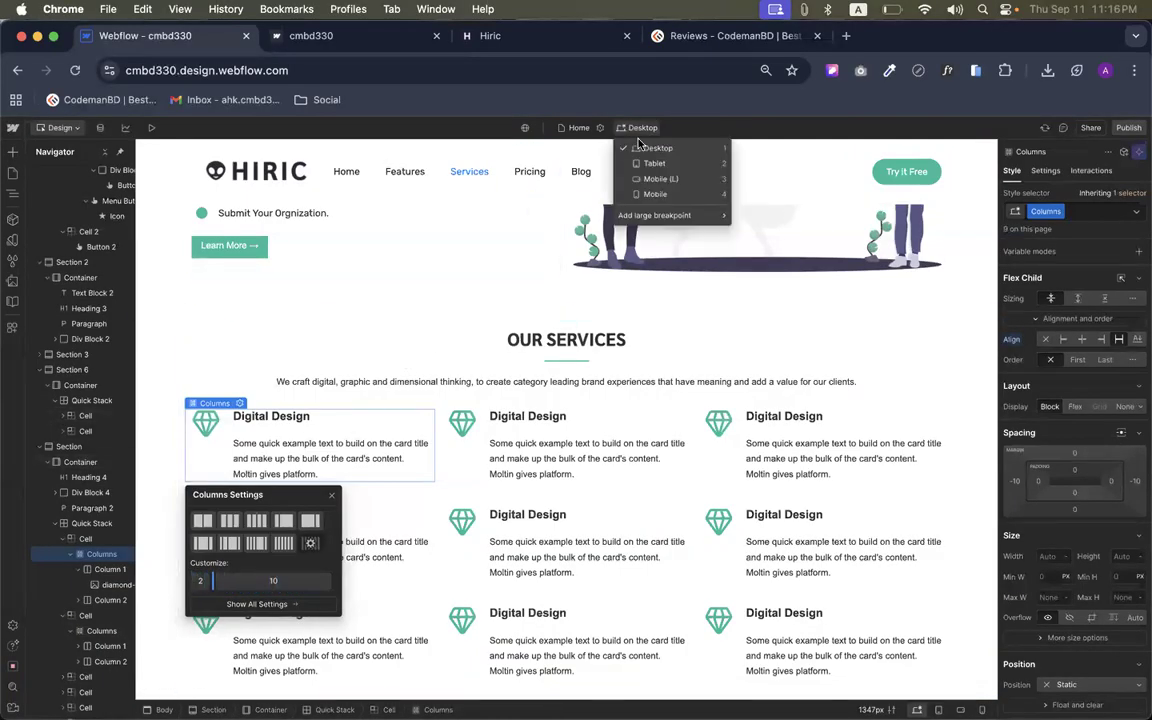
click(600, 158)
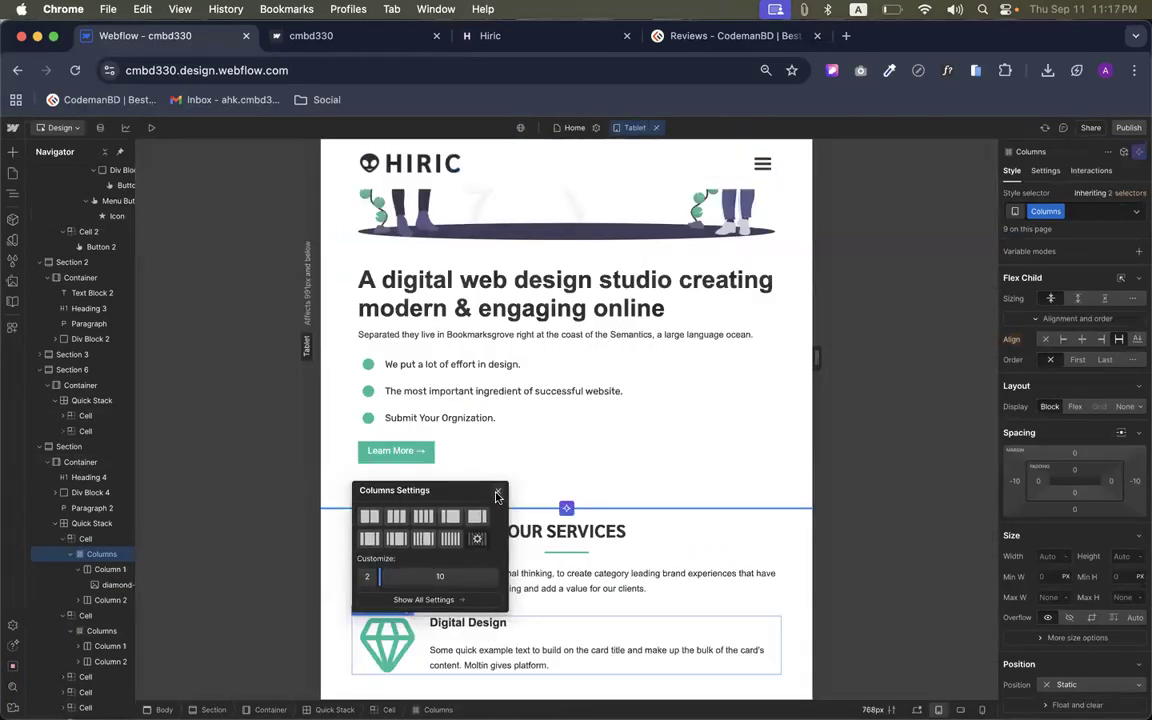
click(498, 490)
scroll(497, 493, down, 5)
scroll(498, 493, down, 2)
click(388, 333)
click(1044, 467)
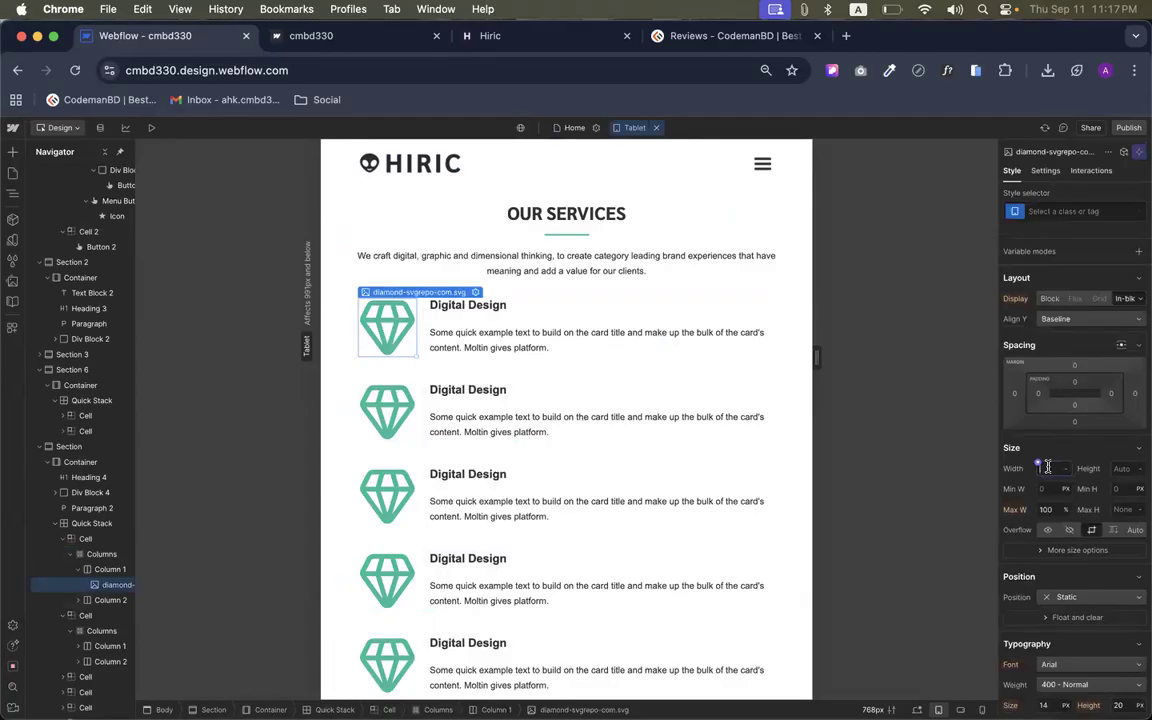
key(Return)
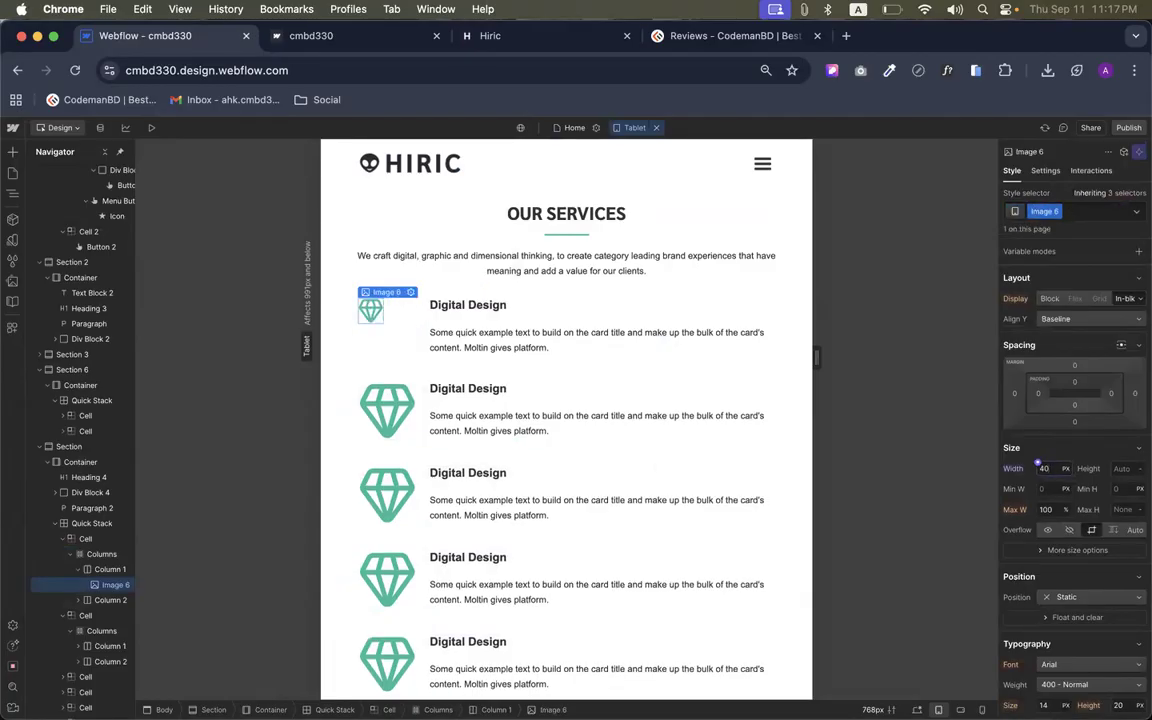
Examine the first service card's columns and their layout, spacing, size and typography styles at tablet
click(420, 339)
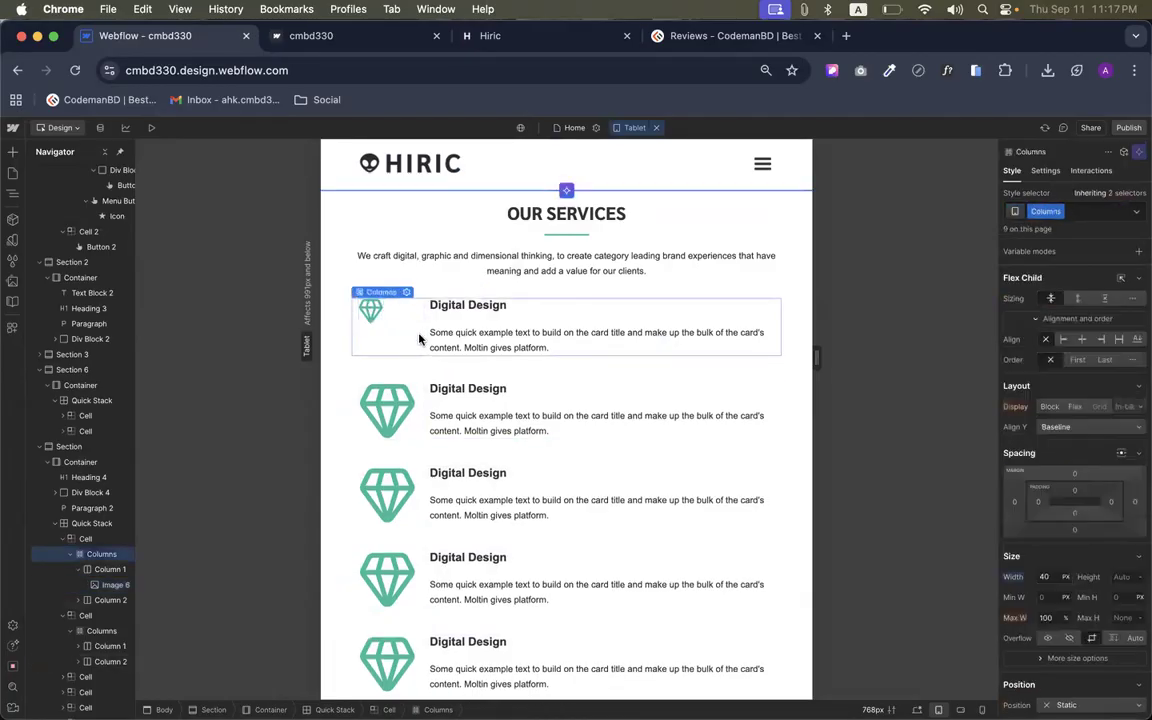
click(458, 320)
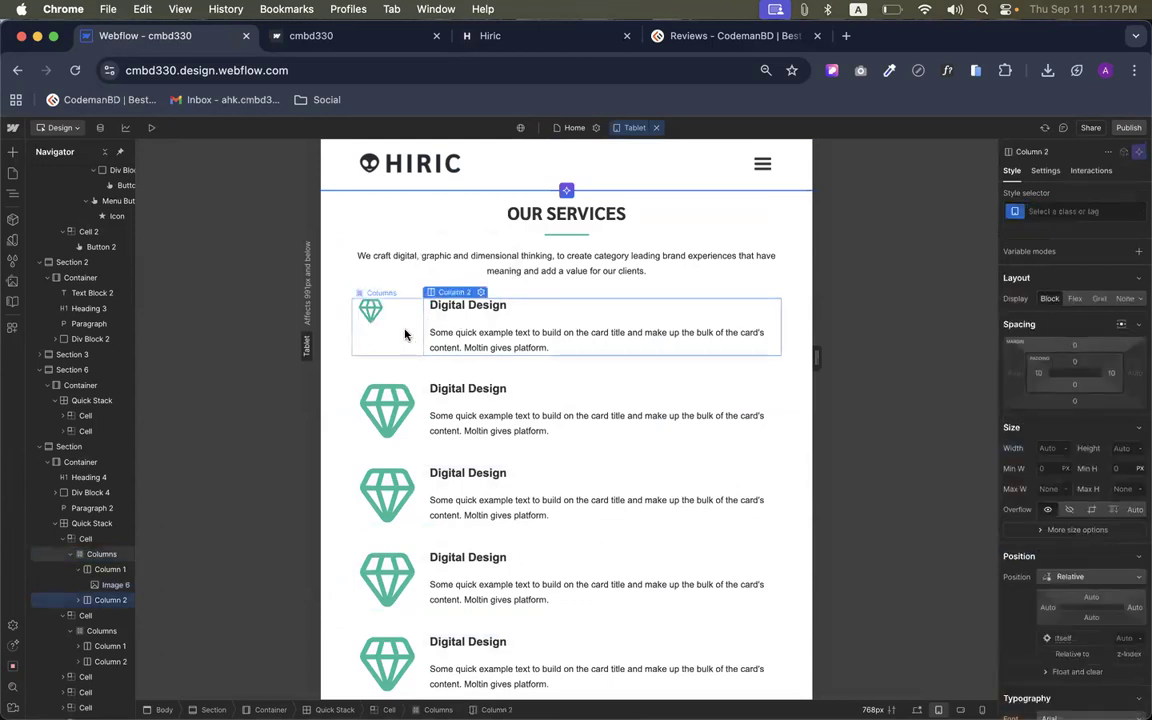
click(405, 335)
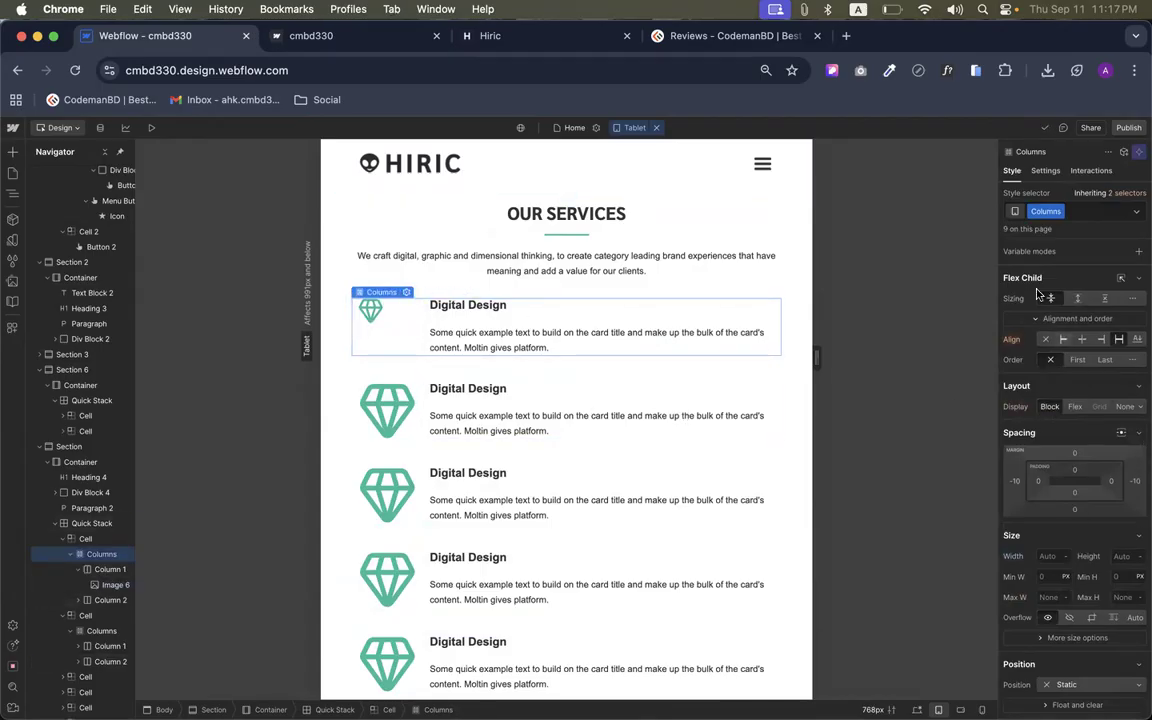
scroll(1020, 390, down, 3)
scroll(1020, 390, down, 5)
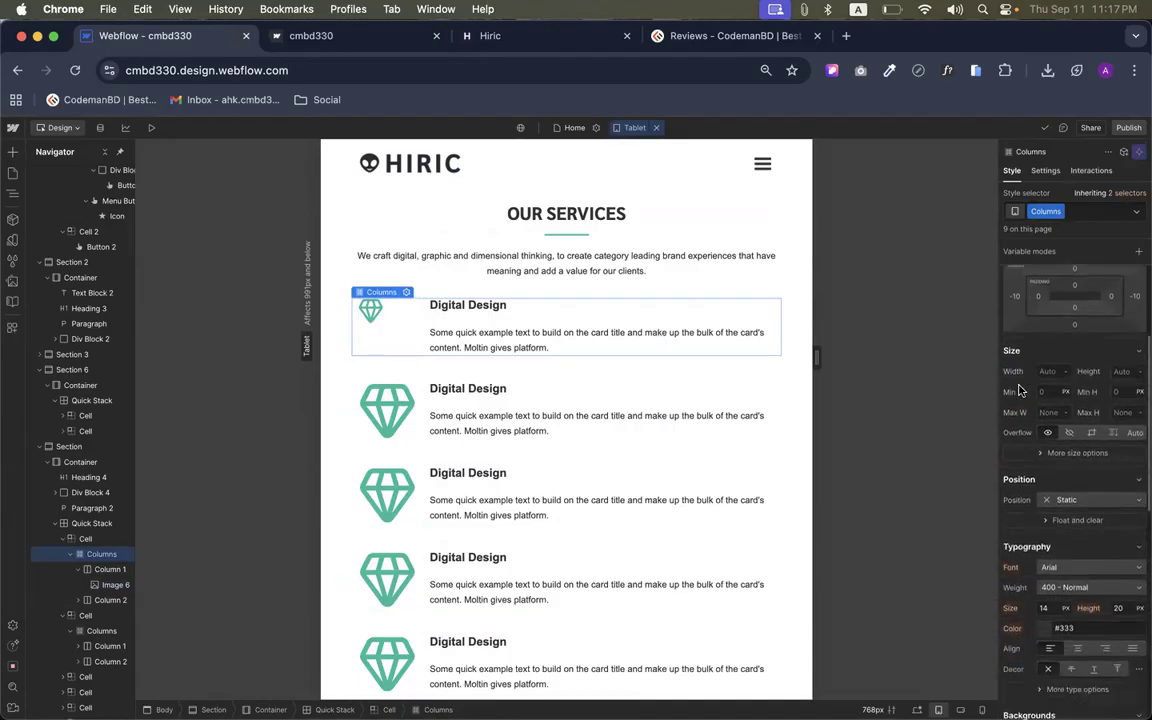
scroll(1020, 390, down, 3)
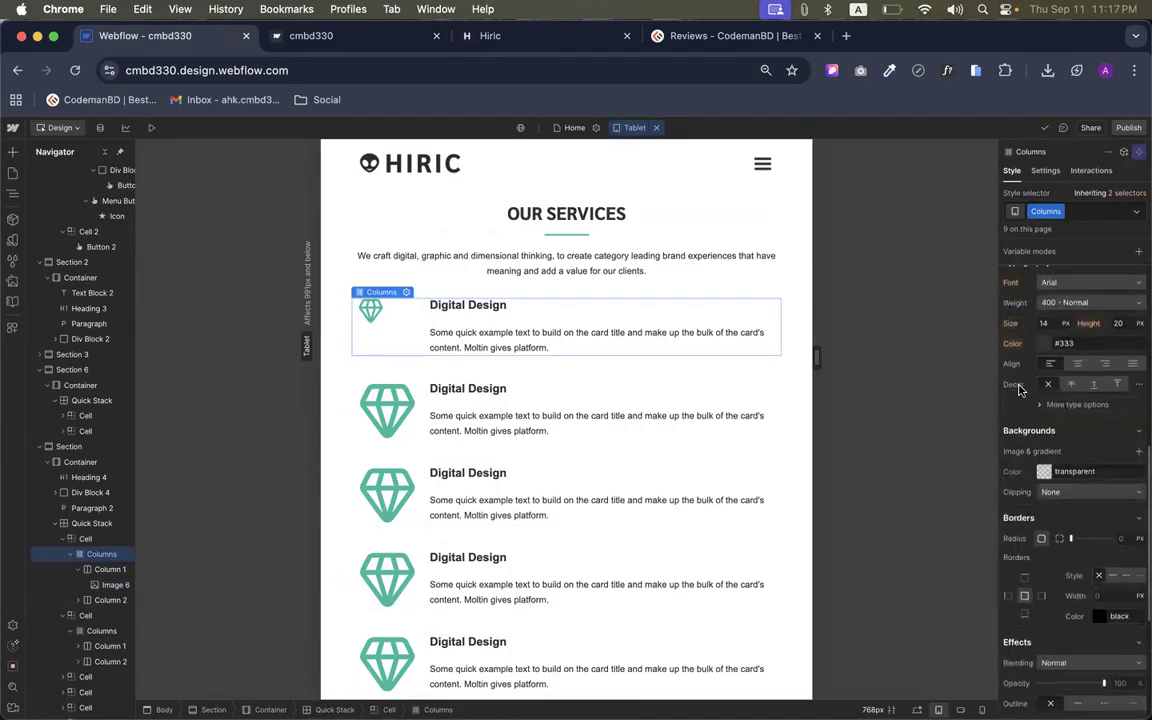
scroll(1020, 390, up, 10)
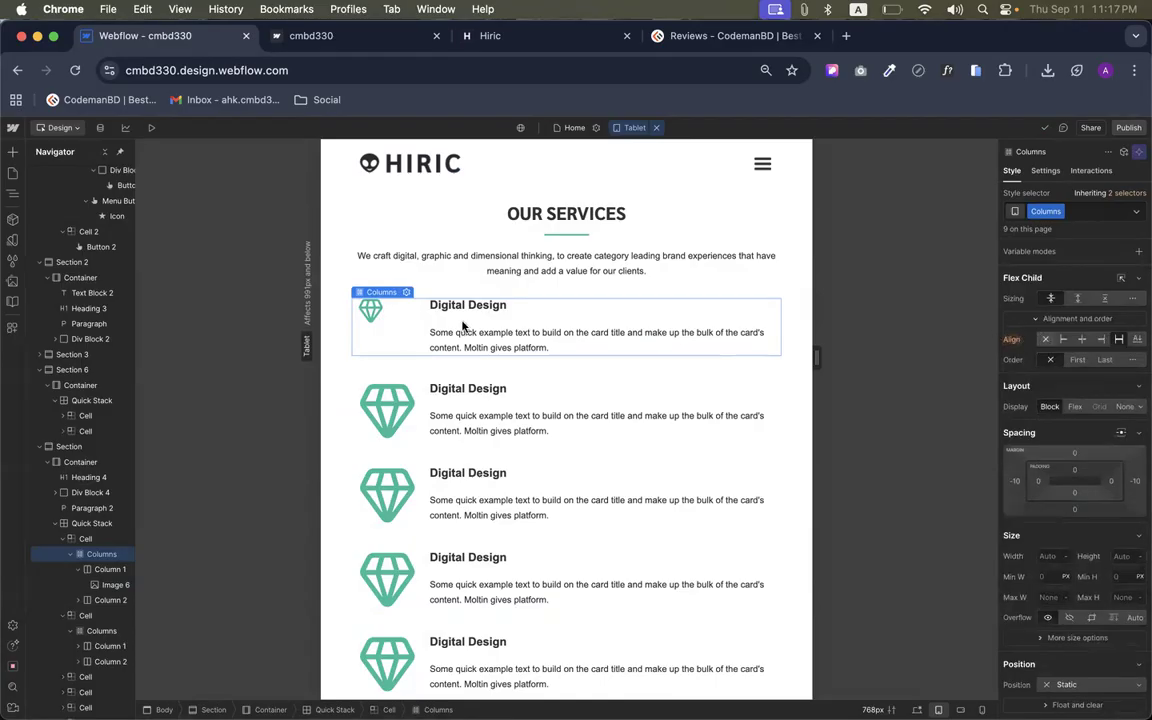
Apply the Image 6 class to the diamond icons of the second and third service cards
click(392, 420)
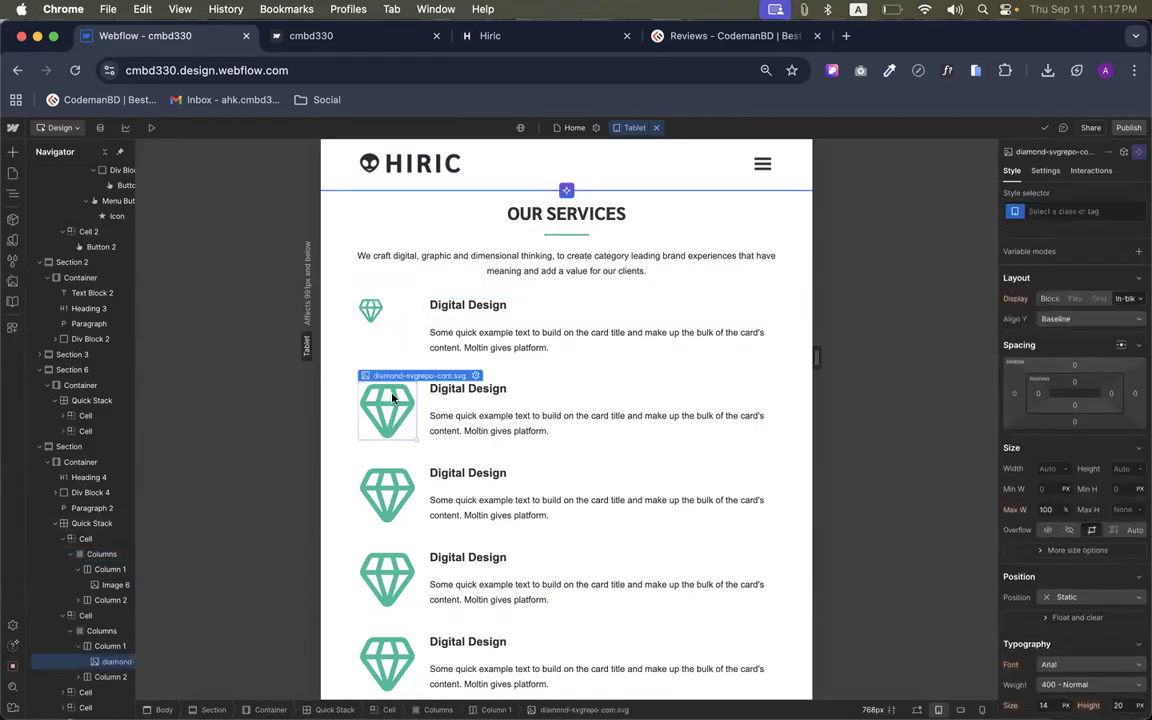
click(371, 310)
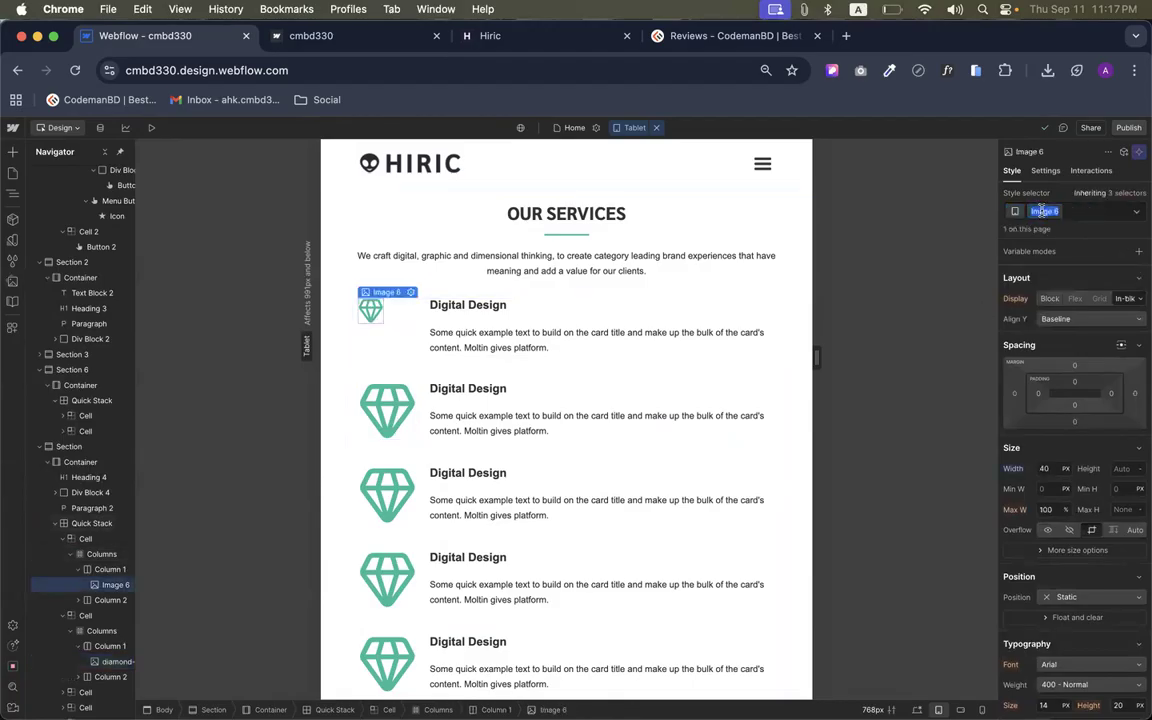
click(392, 408)
click(1063, 211)
click(1045, 232)
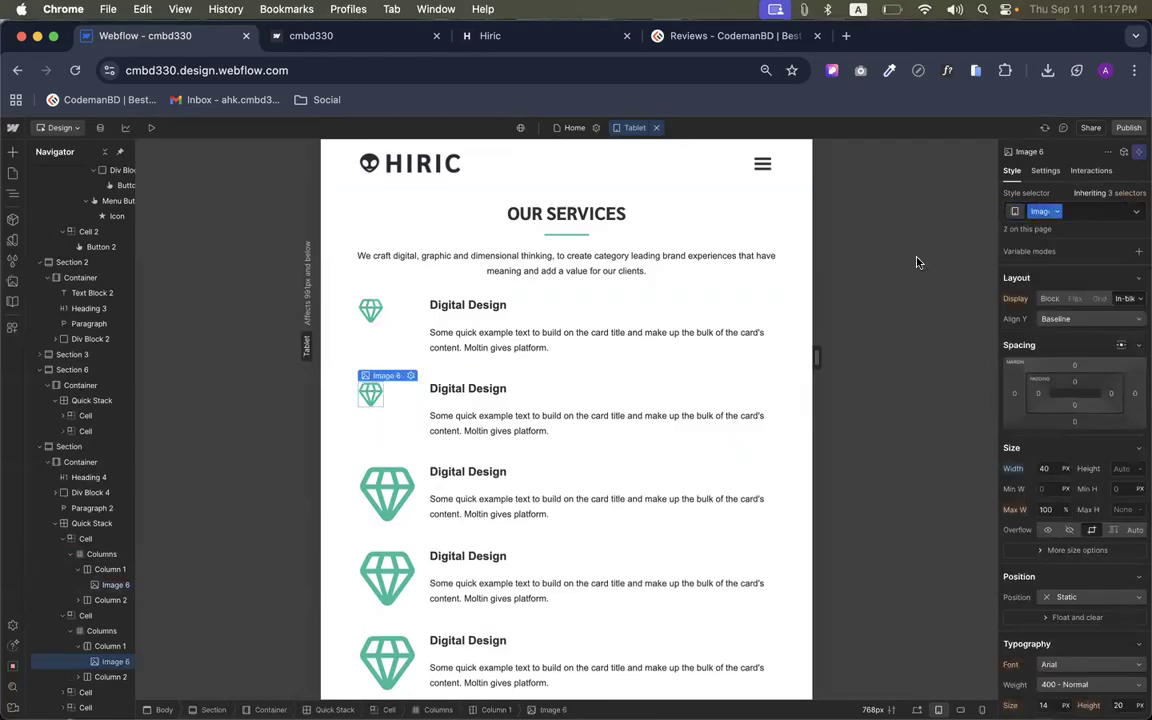
click(381, 515)
click(1063, 211)
click(1045, 232)
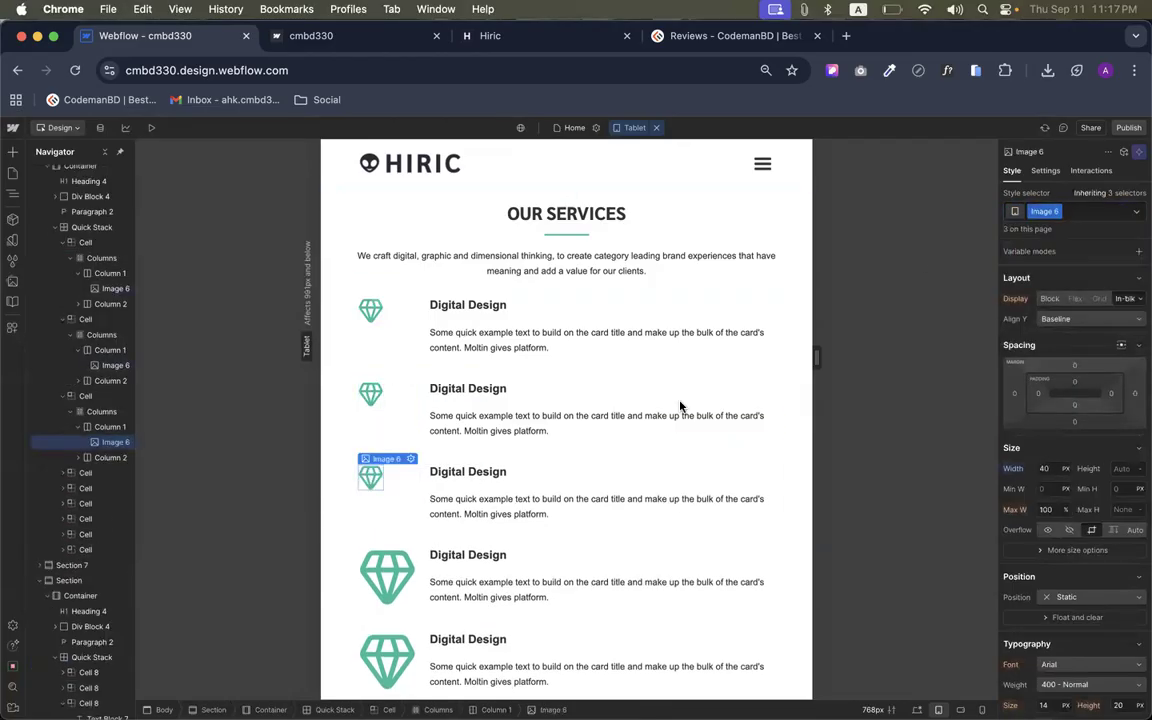
Apply the Image 6 class to the diamond icons of the fourth and fifth service cards
click(387, 575)
click(1054, 211)
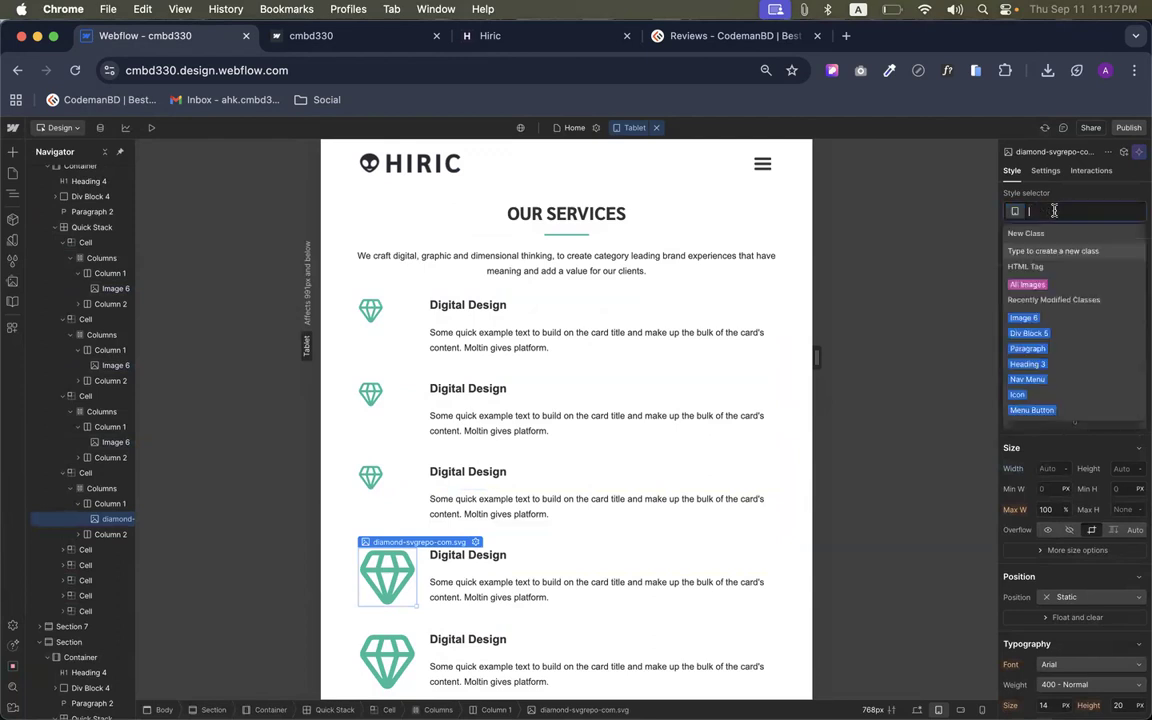
click(1023, 317)
click(379, 638)
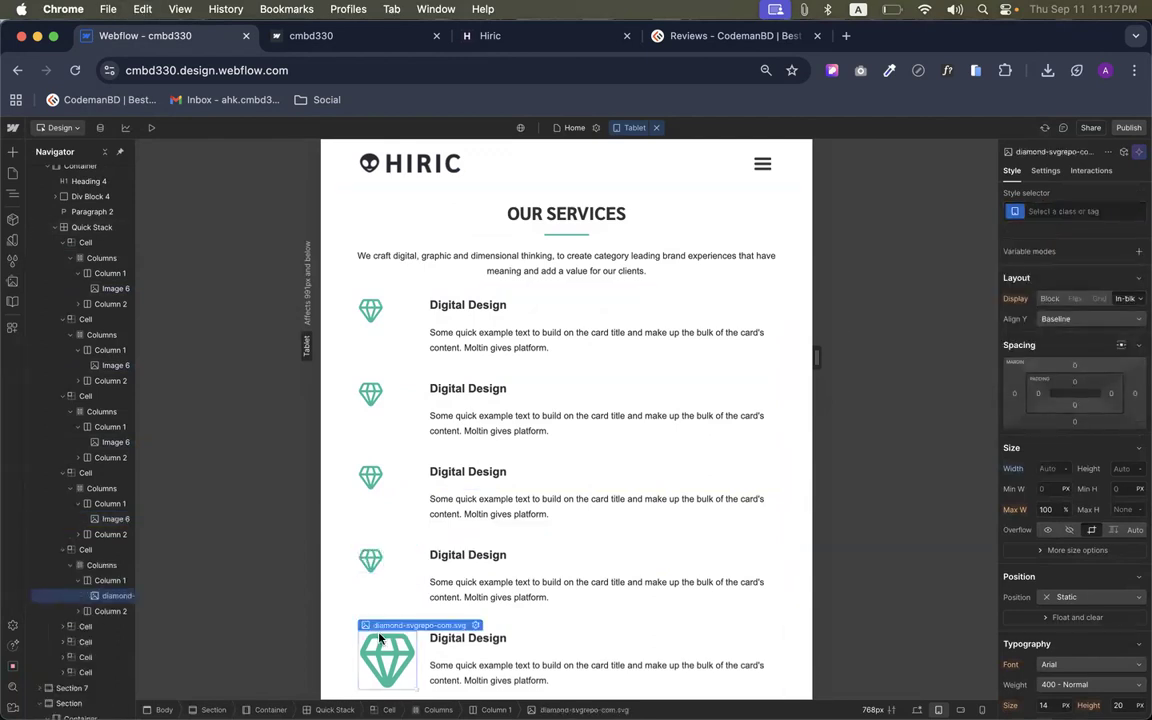
click(1063, 211)
click(1045, 232)
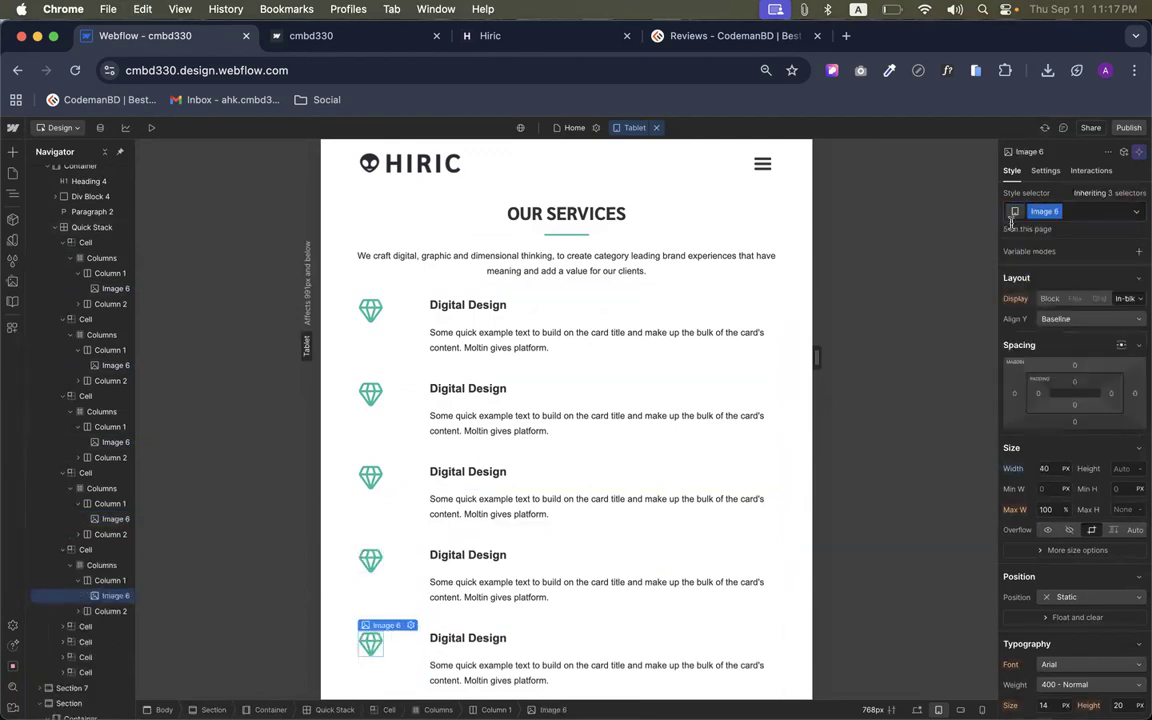
Apply the Image 6 class to the diamond icons of the sixth and seventh service cards
scroll(551, 410, down, 1)
scroll(551, 410, down, 5)
click(386, 334)
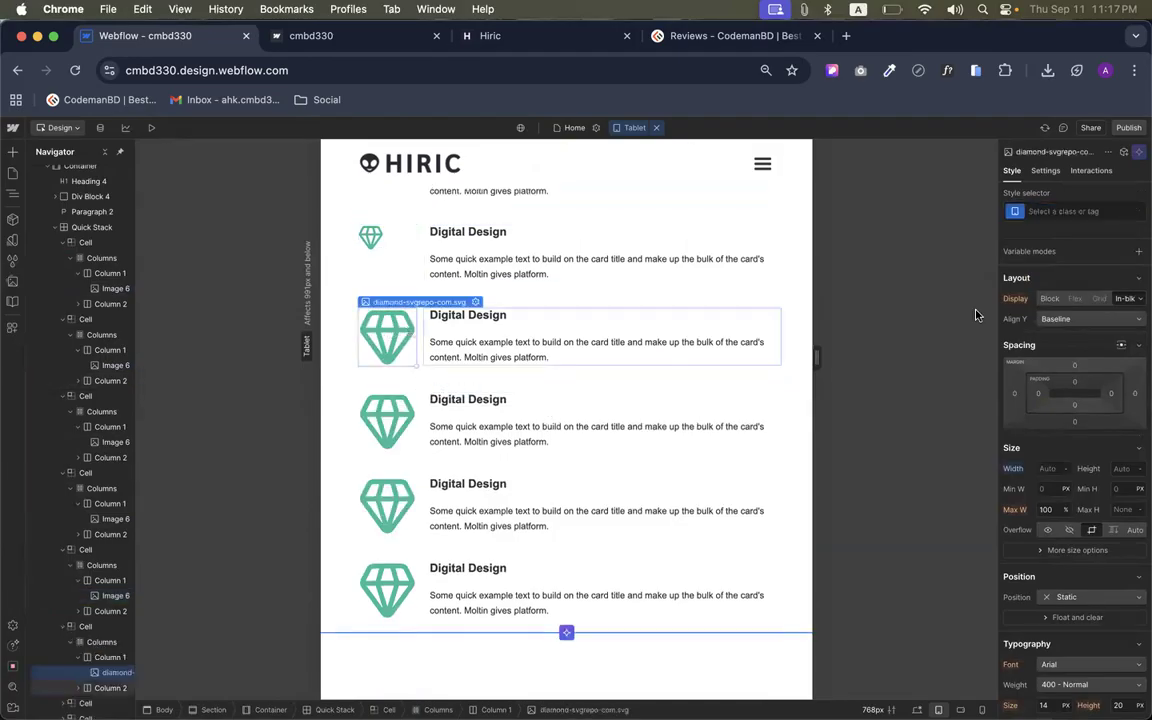
click(1052, 218)
click(1045, 232)
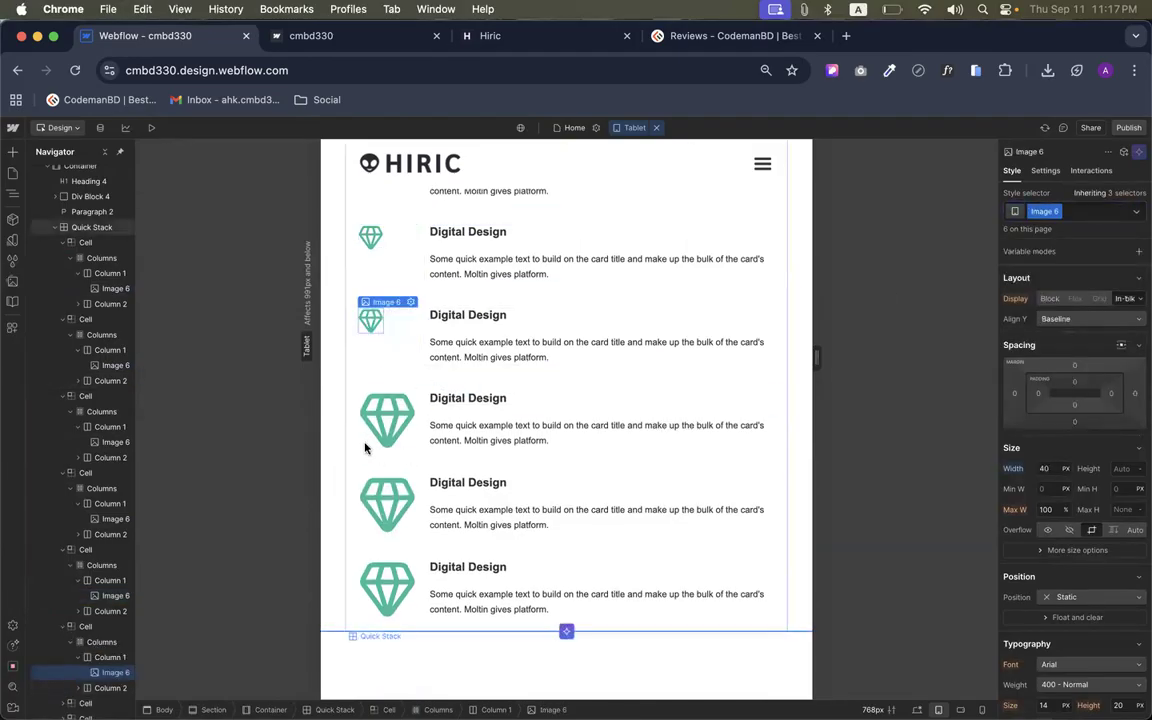
click(400, 400)
click(1063, 211)
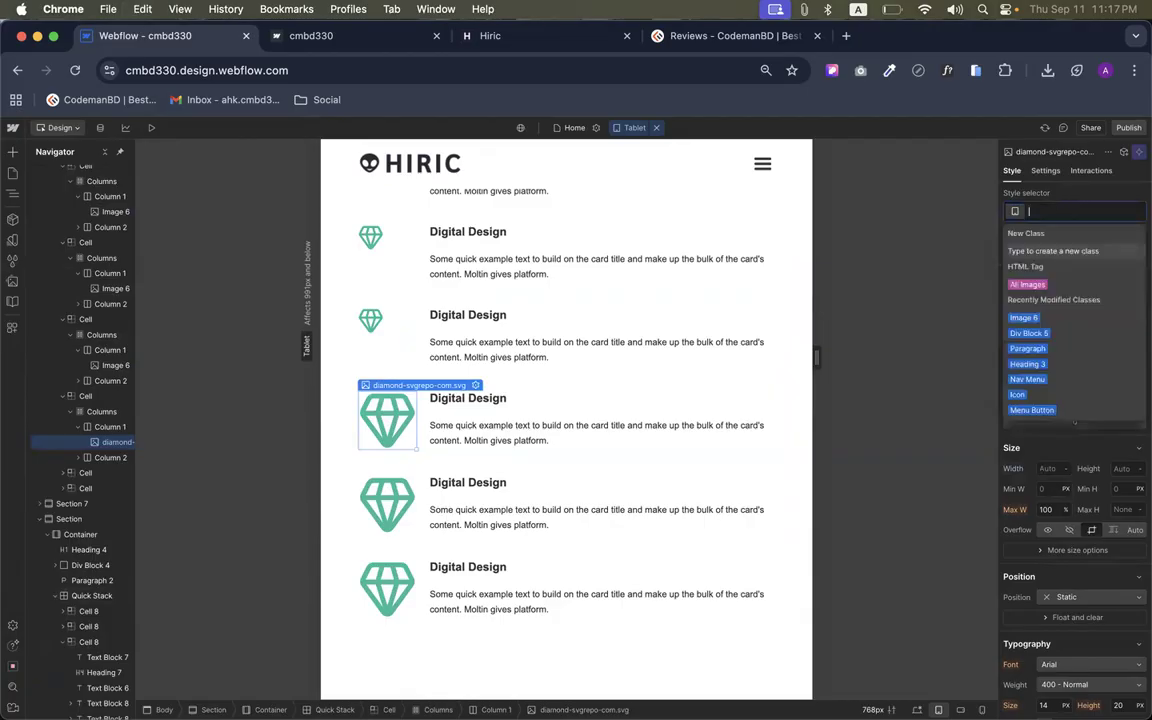
click(1024, 324)
Apply the Image 6 class to the diamond icons of the last two service cards
click(386, 505)
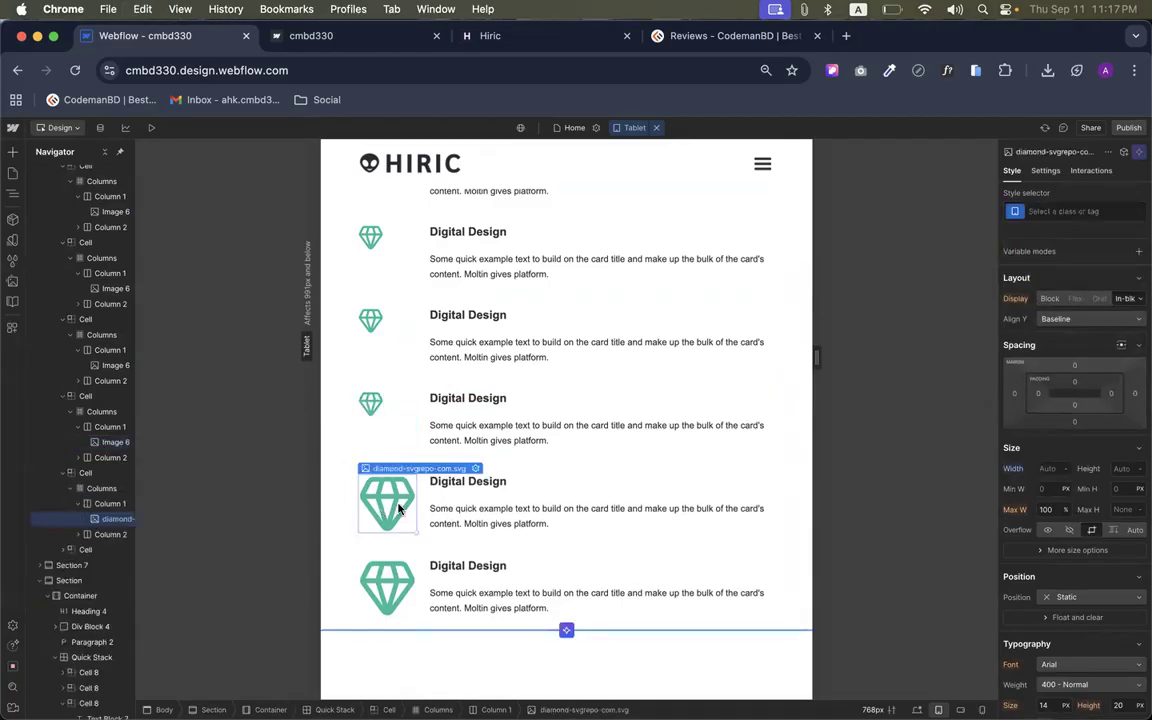
key(ctrl+z)
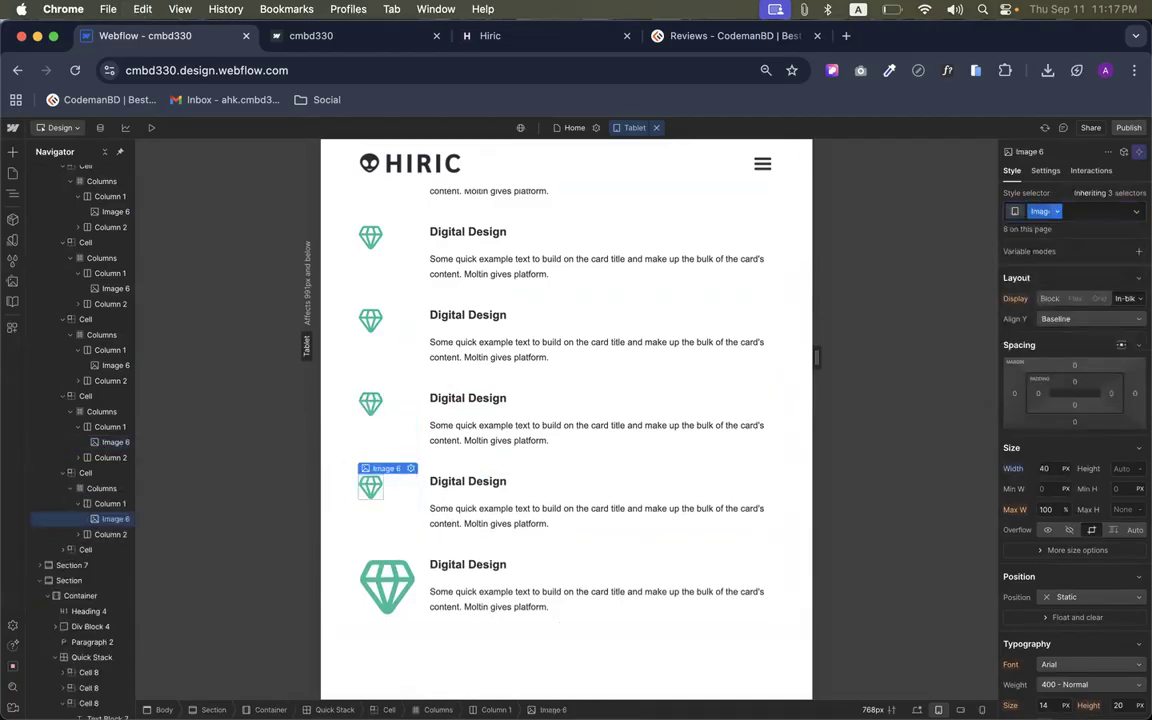
click(387, 588)
key(super+z)
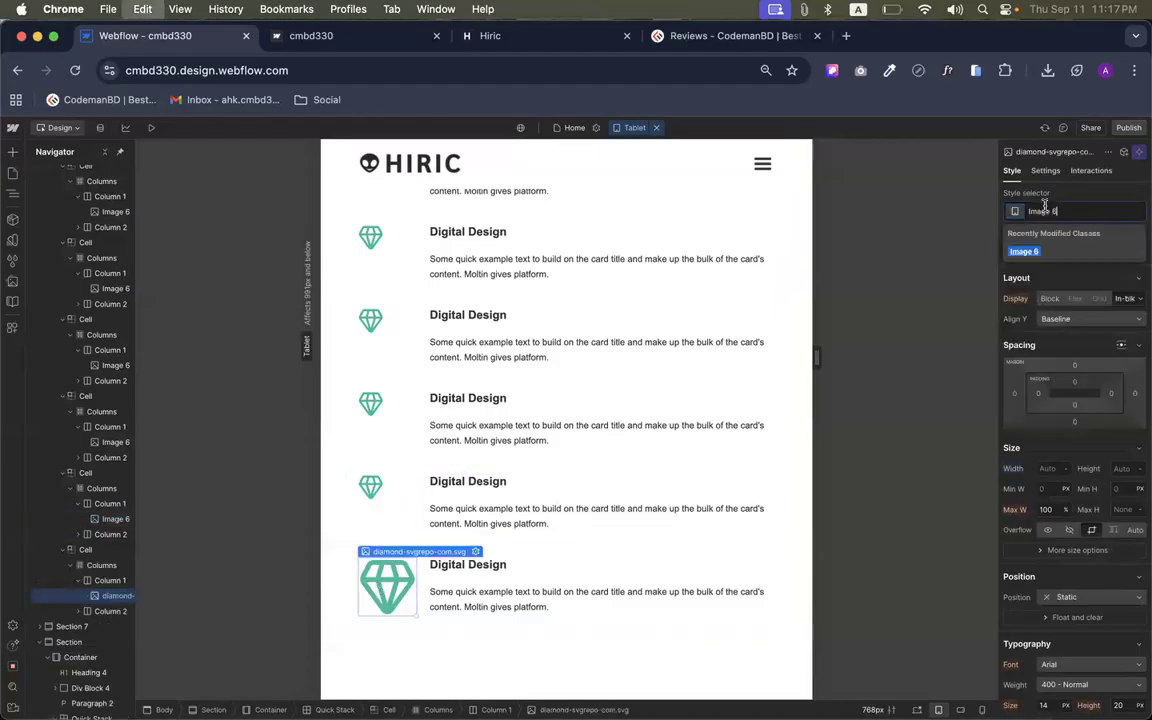
click(487, 474)
scroll(487, 474, down, 8)
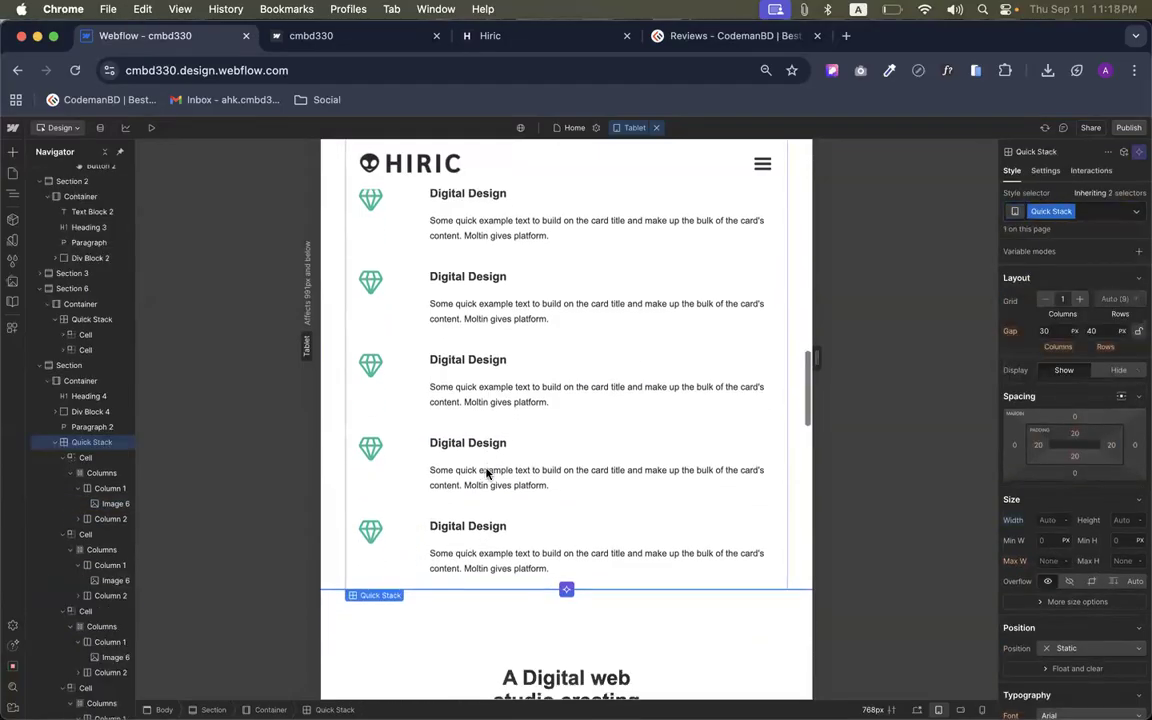
Check the reference's tablet layout below the services, and set the "A Digital web studio" heading's left and right padding to 0 px
click(466, 35)
scroll(465, 379, down, 10)
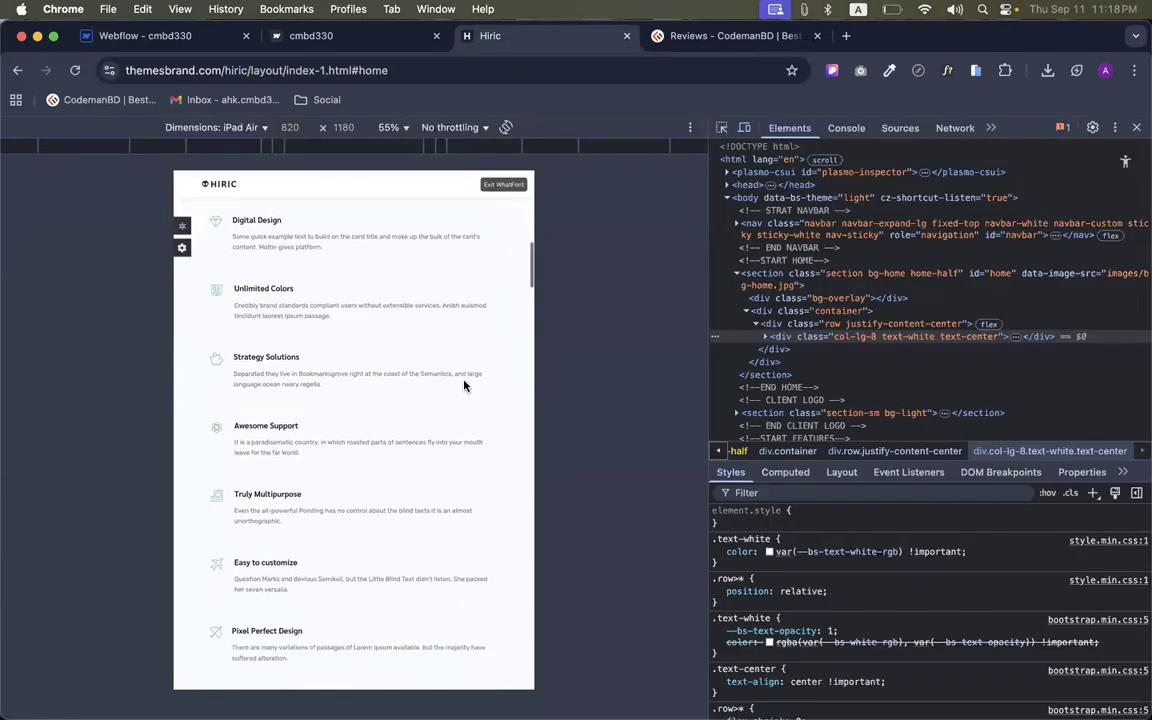
scroll(448, 373, down, 5)
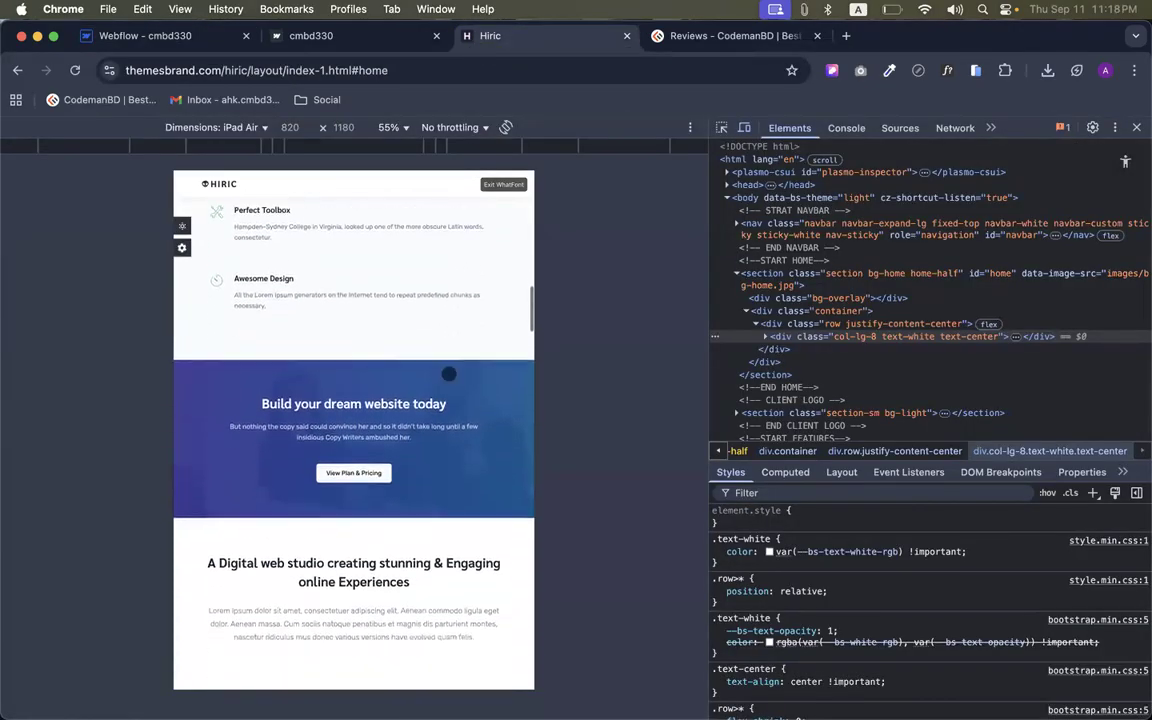
click(165, 35)
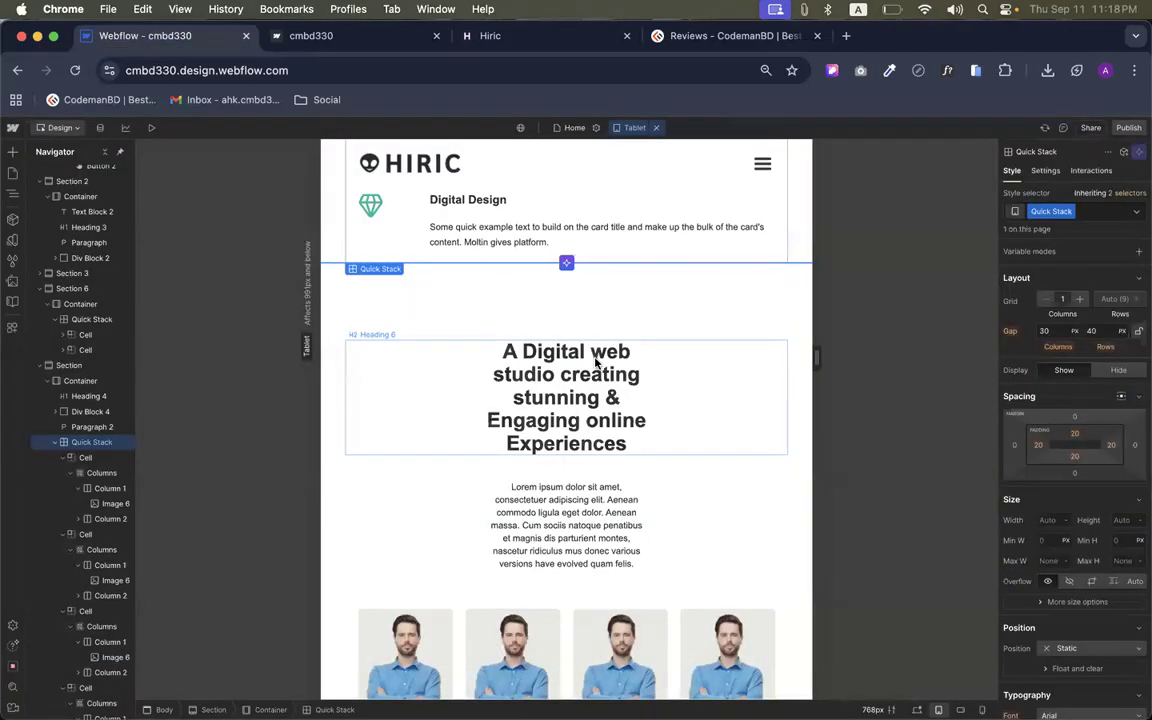
click(784, 362)
click(1038, 373)
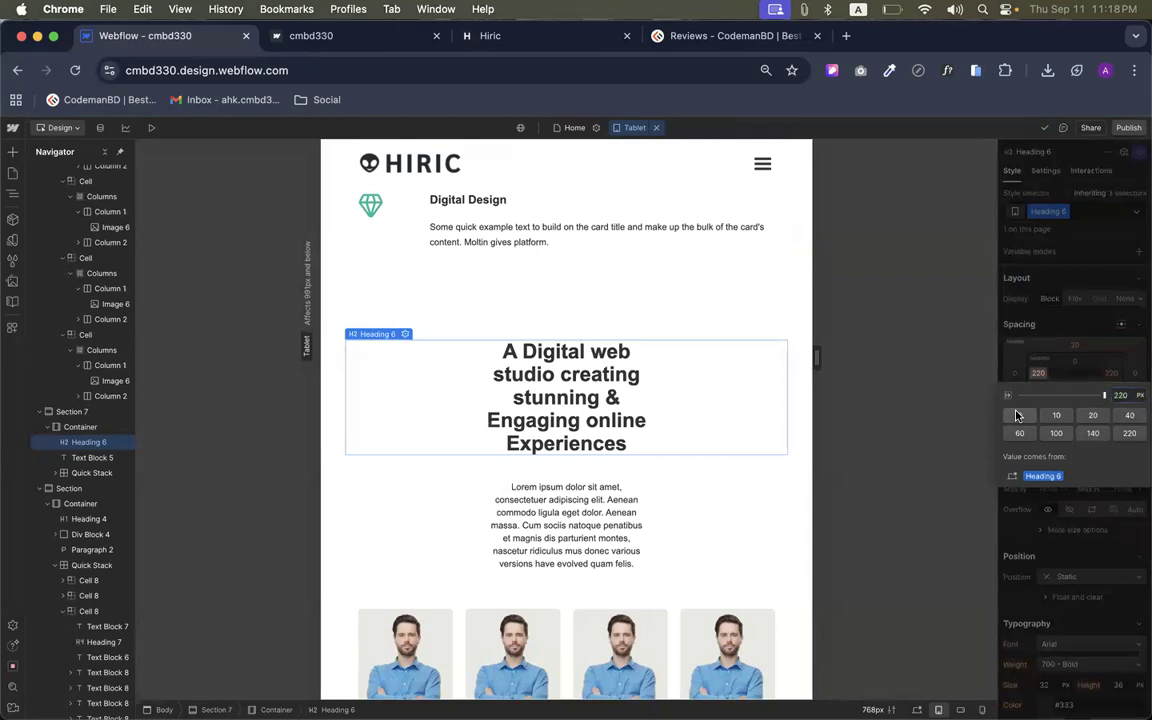
click(1017, 415)
Set the left and right padding of the paragraph below the "A Digital web studio" heading to 0 px
click(630, 415)
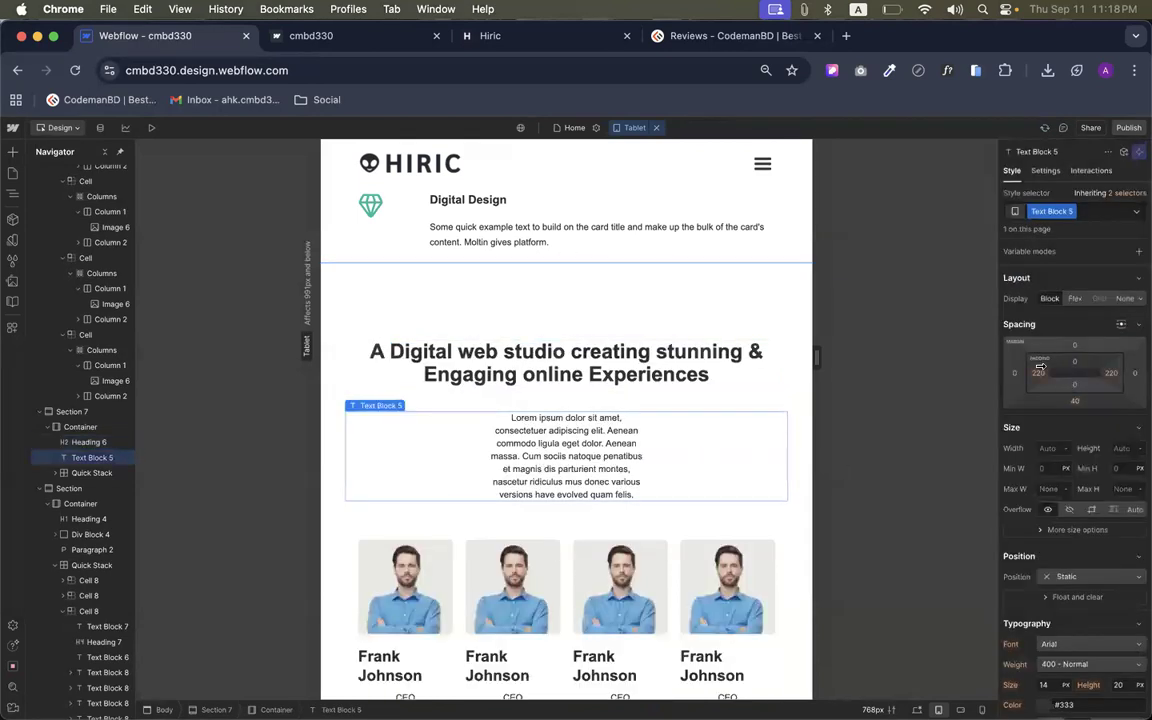
click(1039, 371)
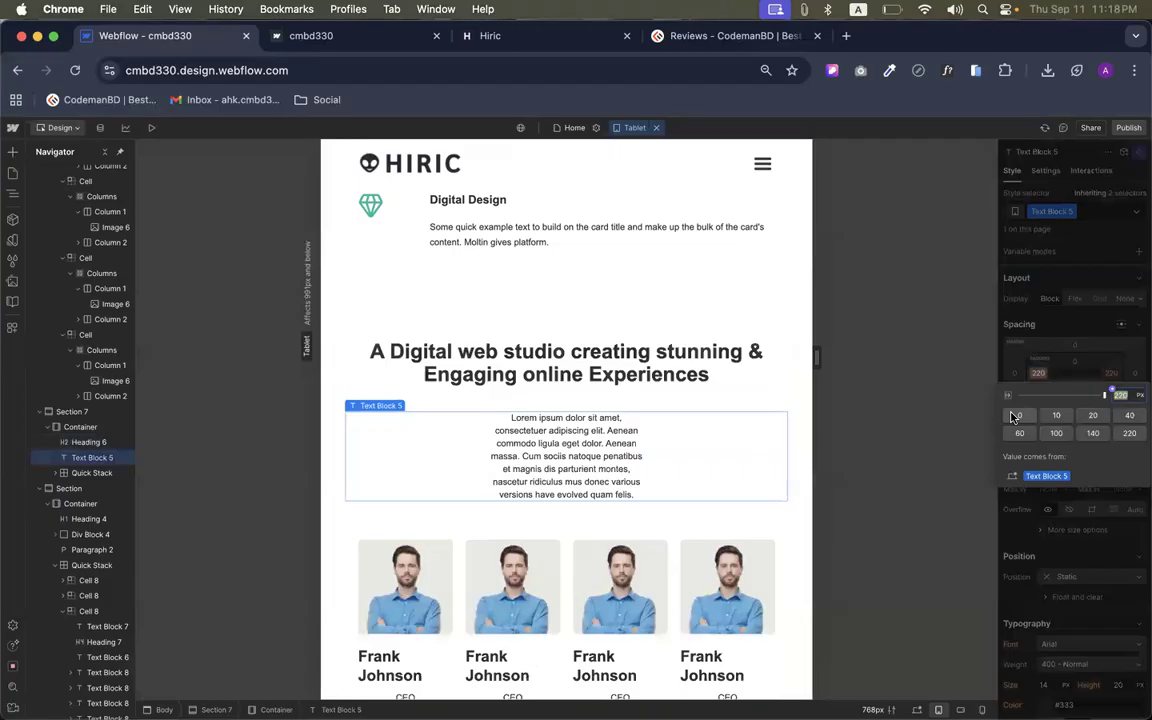
click(1013, 416)
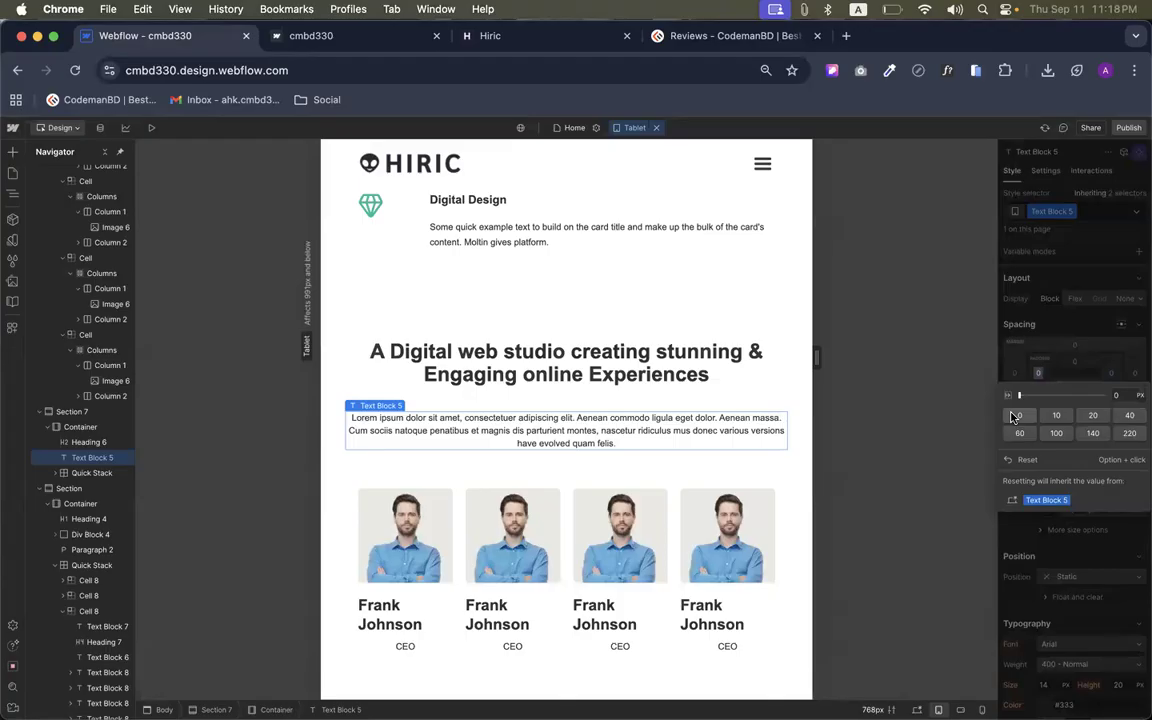
click(1075, 555)
Check the reference's team layout and set the team members' Quick Stack to 2 columns at tablet
scroll(620, 500, down, 4)
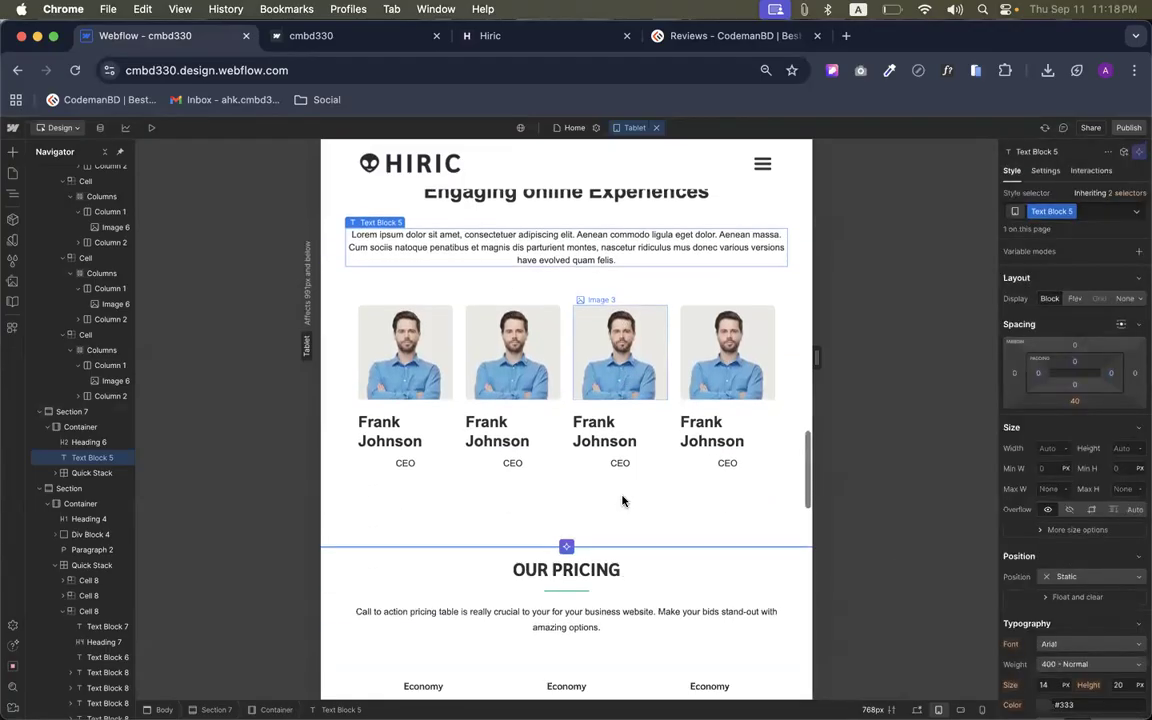
click(500, 35)
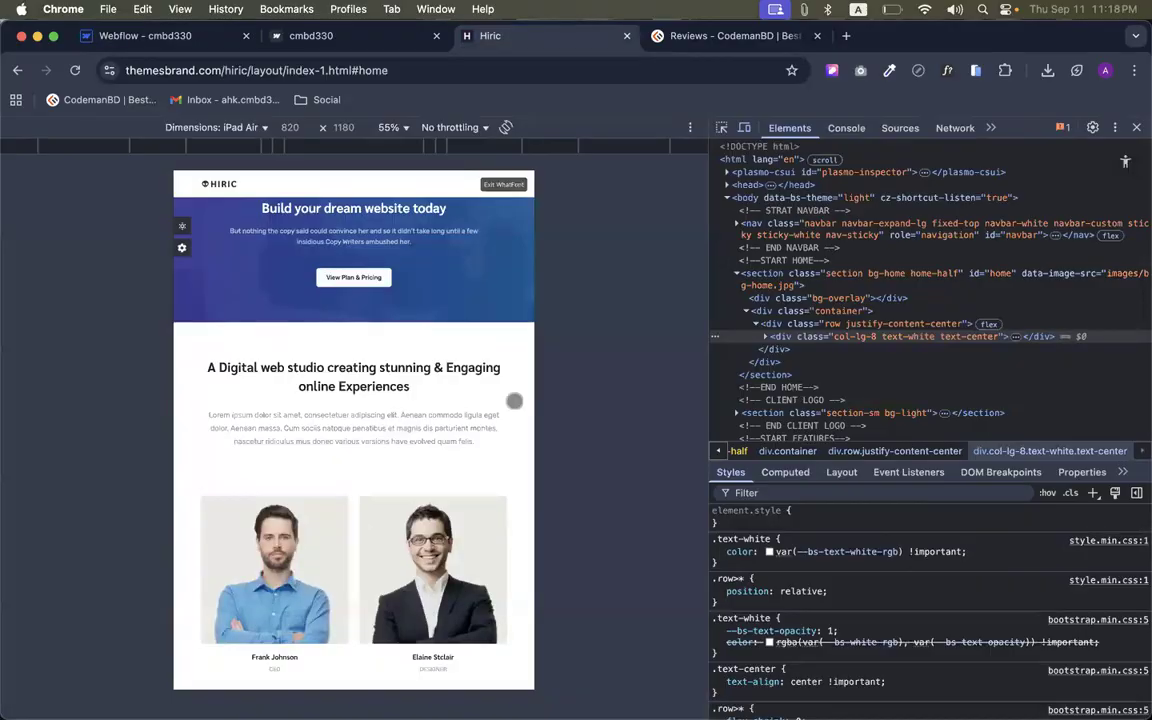
scroll(514, 398, down, 5)
click(175, 35)
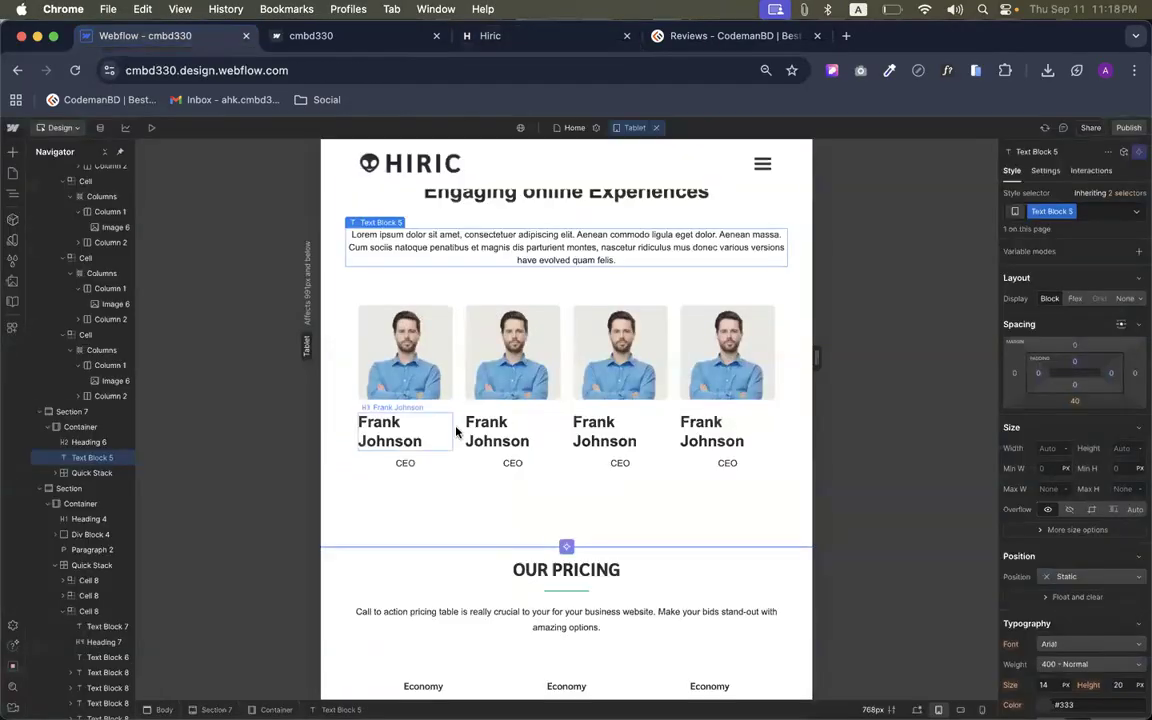
click(455, 331)
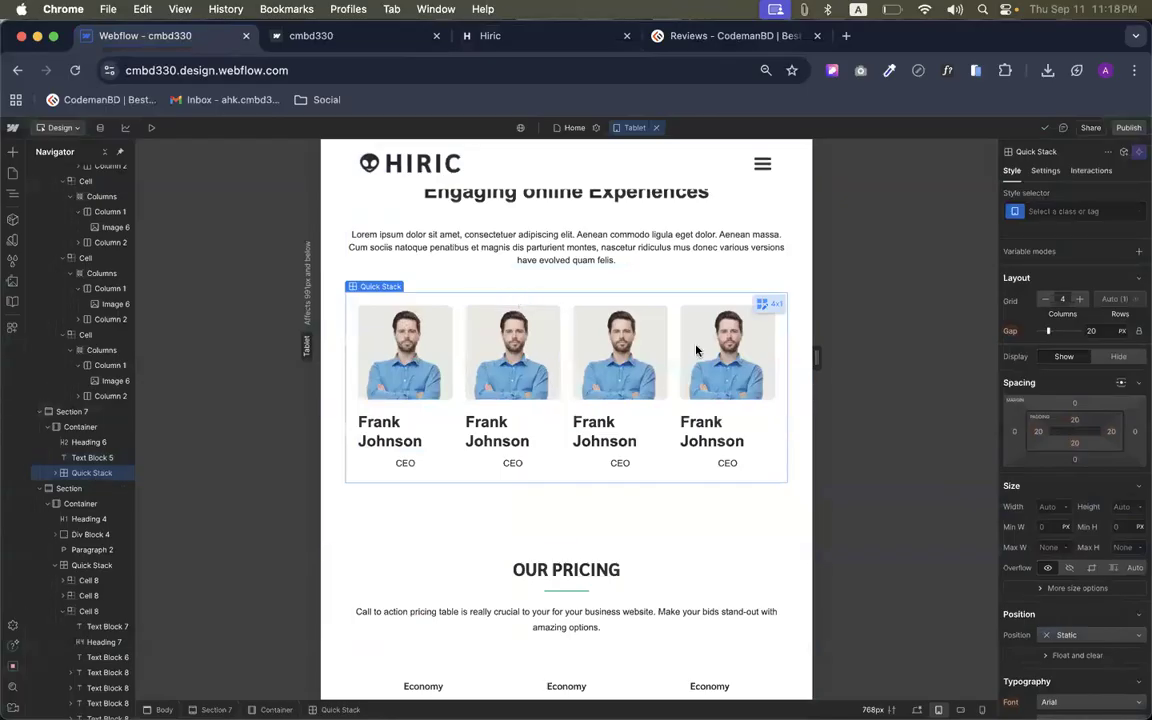
click(1046, 300)
click(1046, 300)
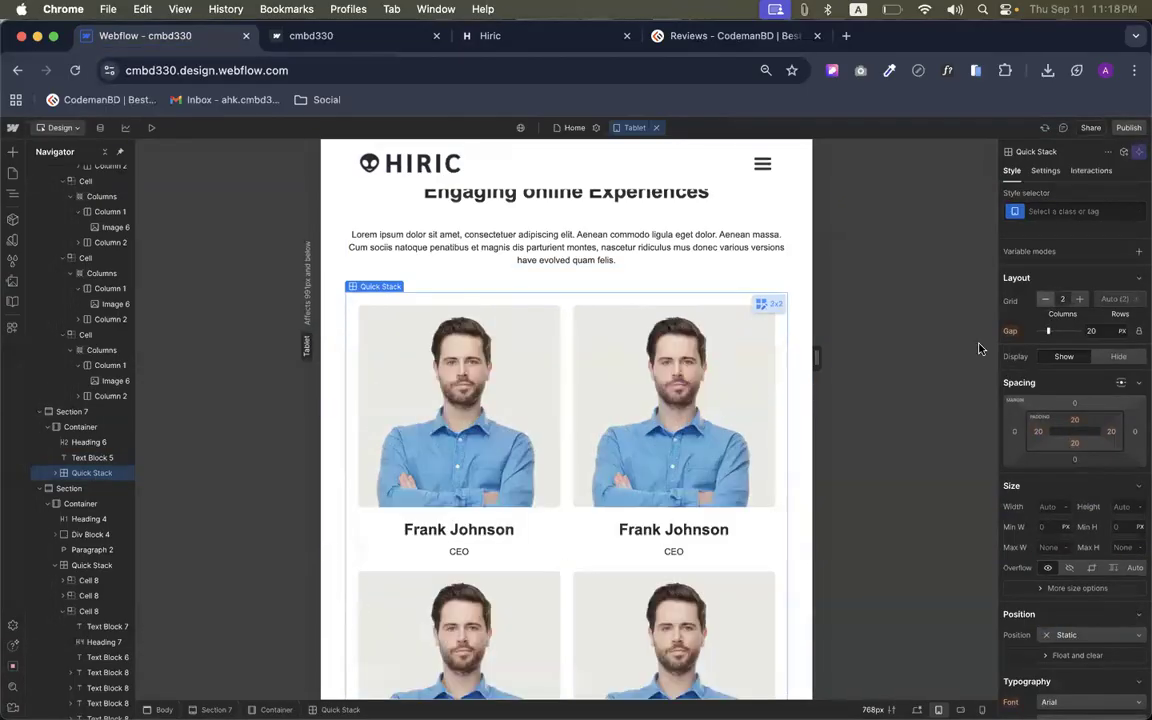
Review the tablet page from the pricing and contact sections back to the hero and feature section, and compare with the reference's team section
scroll(571, 504, down, 2)
scroll(612, 586, down, 10)
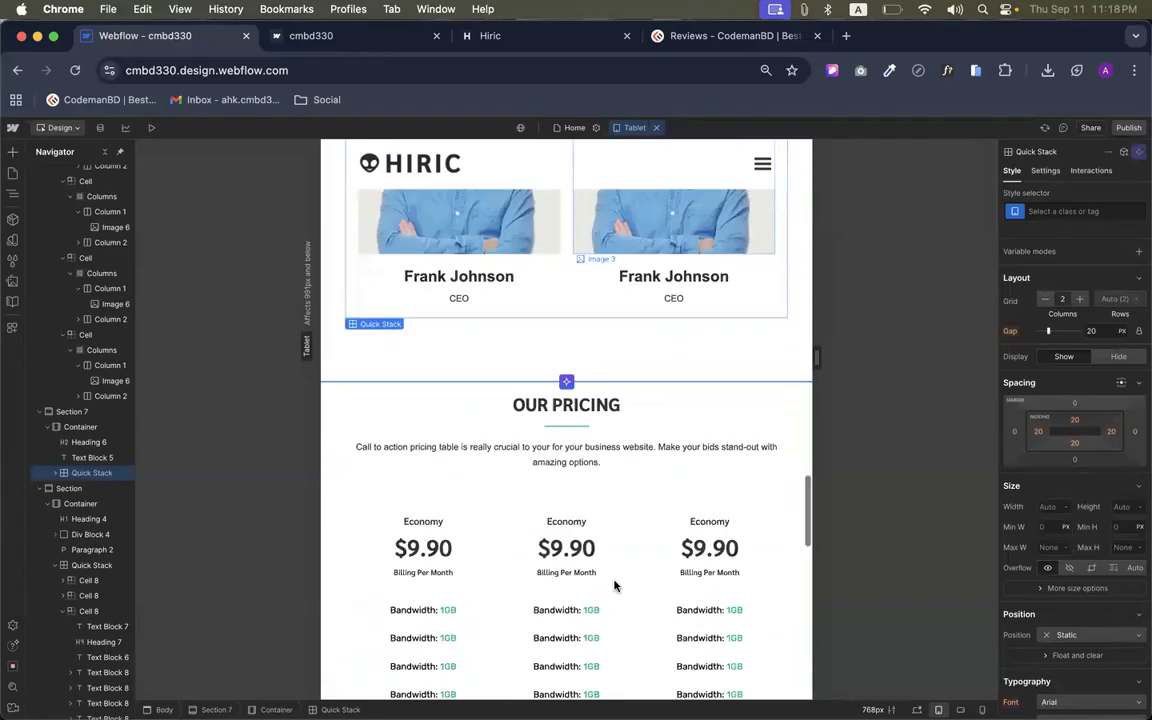
scroll(488, 350, down, 10)
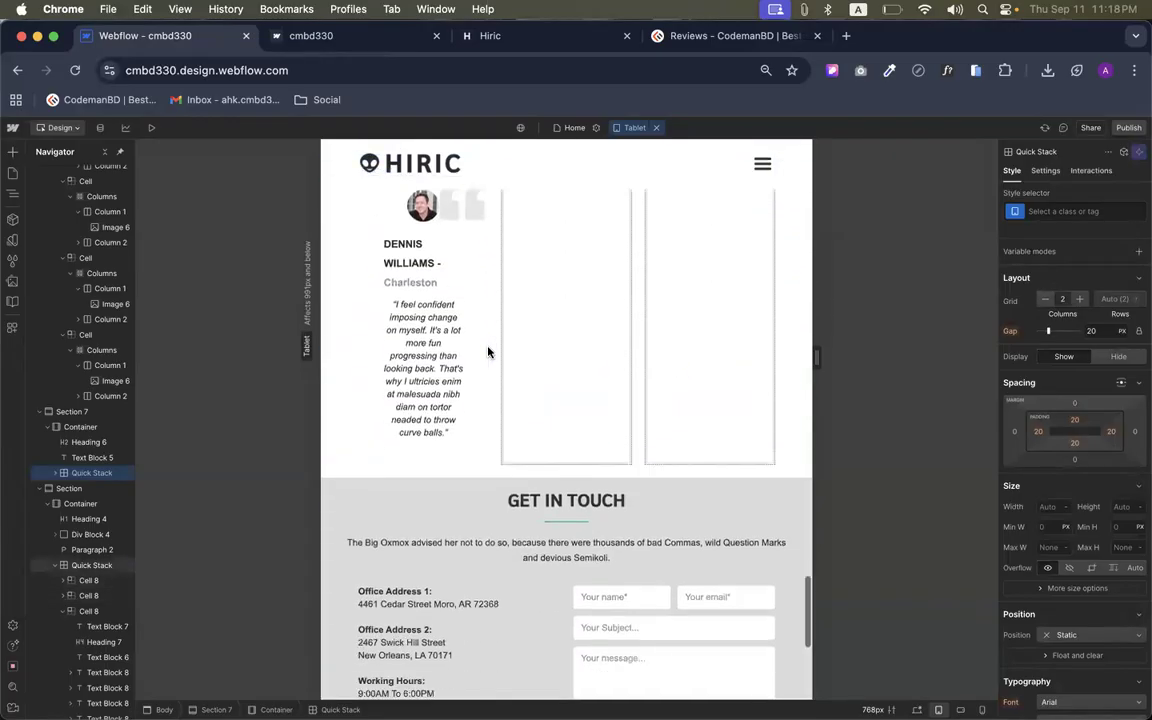
scroll(488, 350, up, 20)
scroll(488, 350, up, 10)
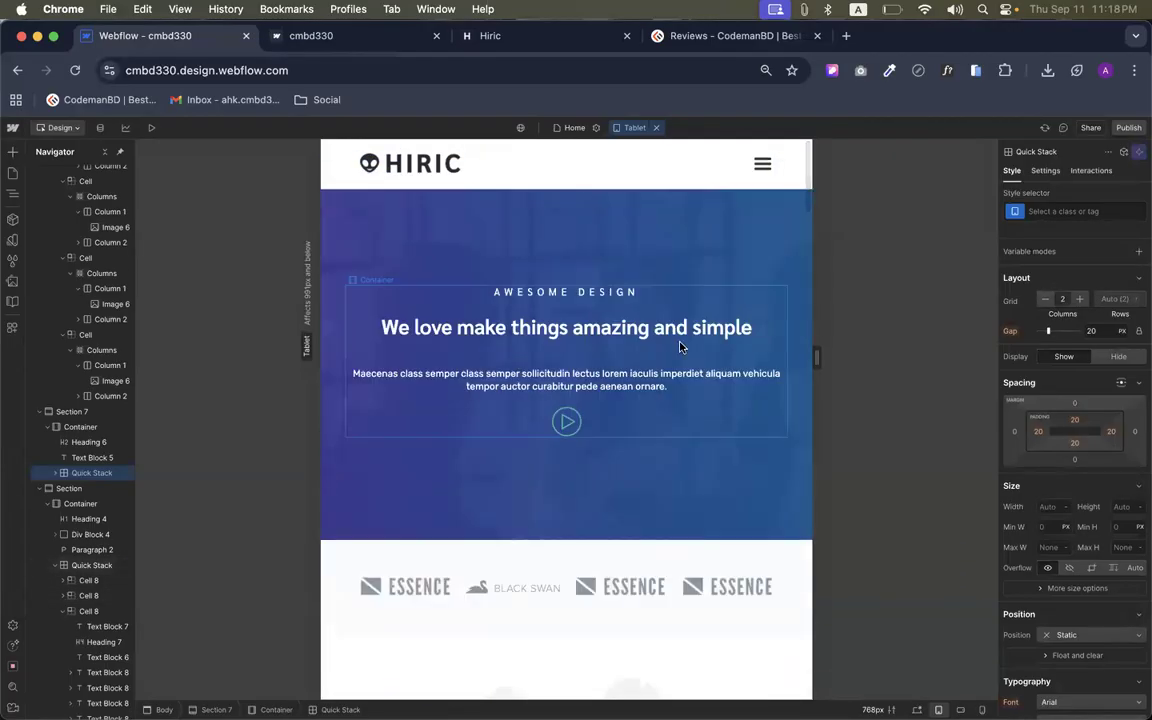
scroll(576, 455, down, 3)
scroll(470, 540, down, 3)
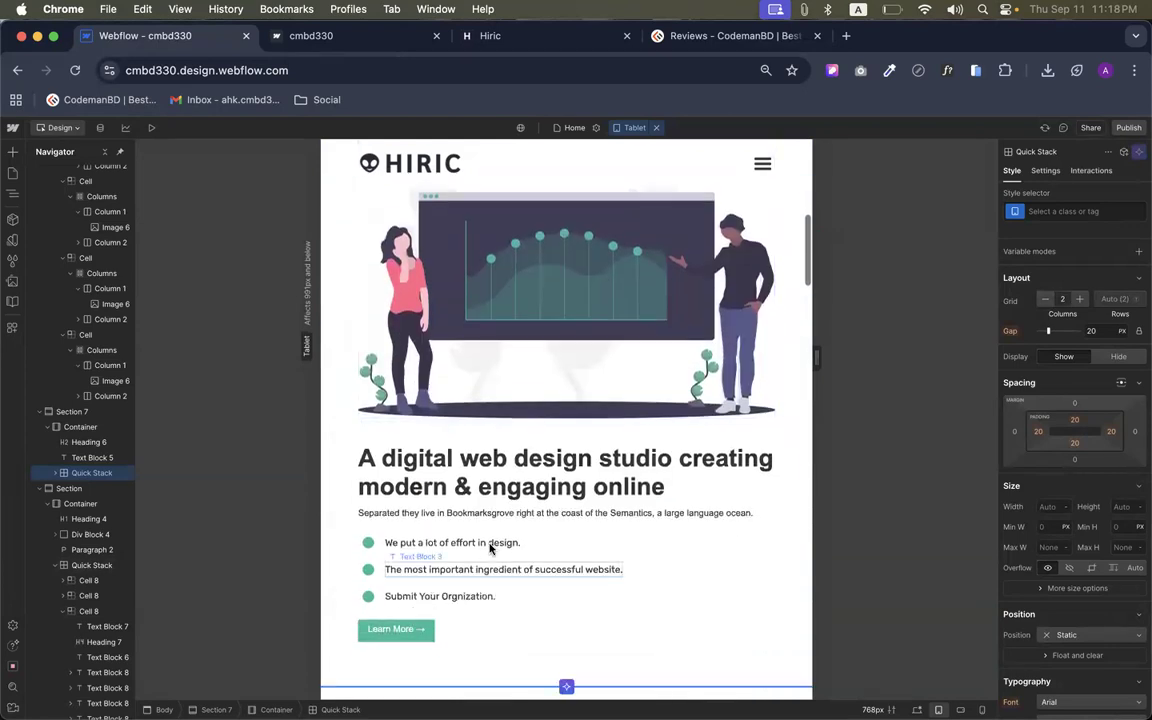
click(490, 35)
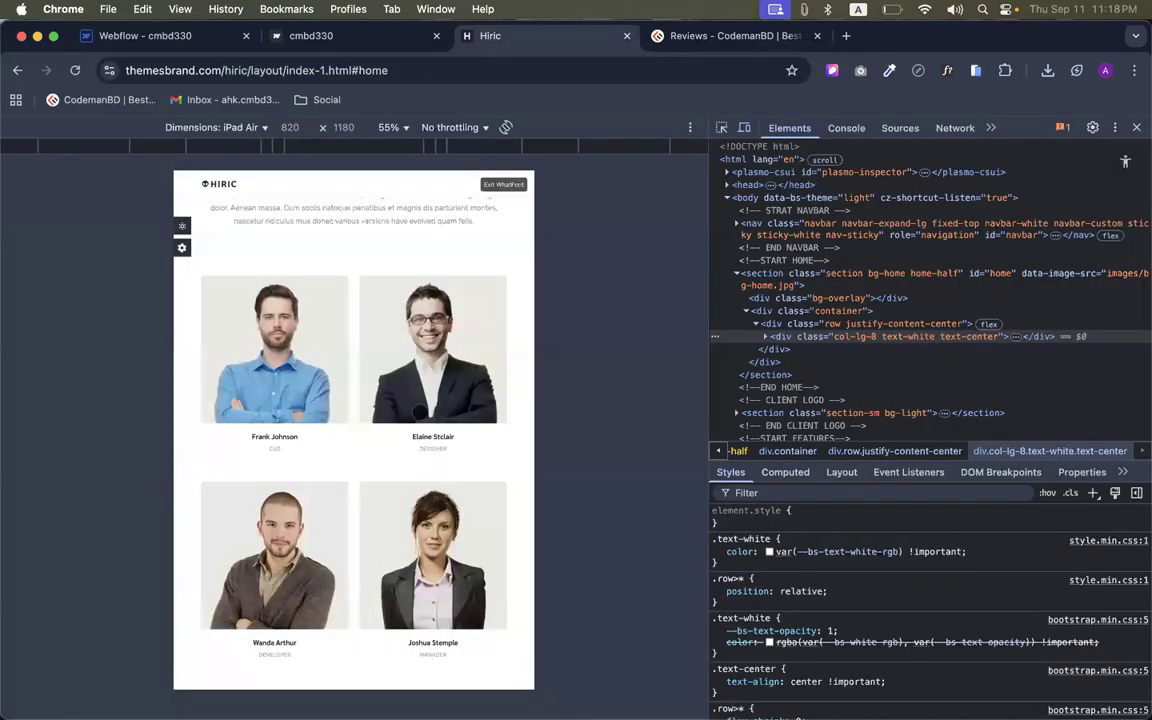
scroll(341, 300, up, 2)
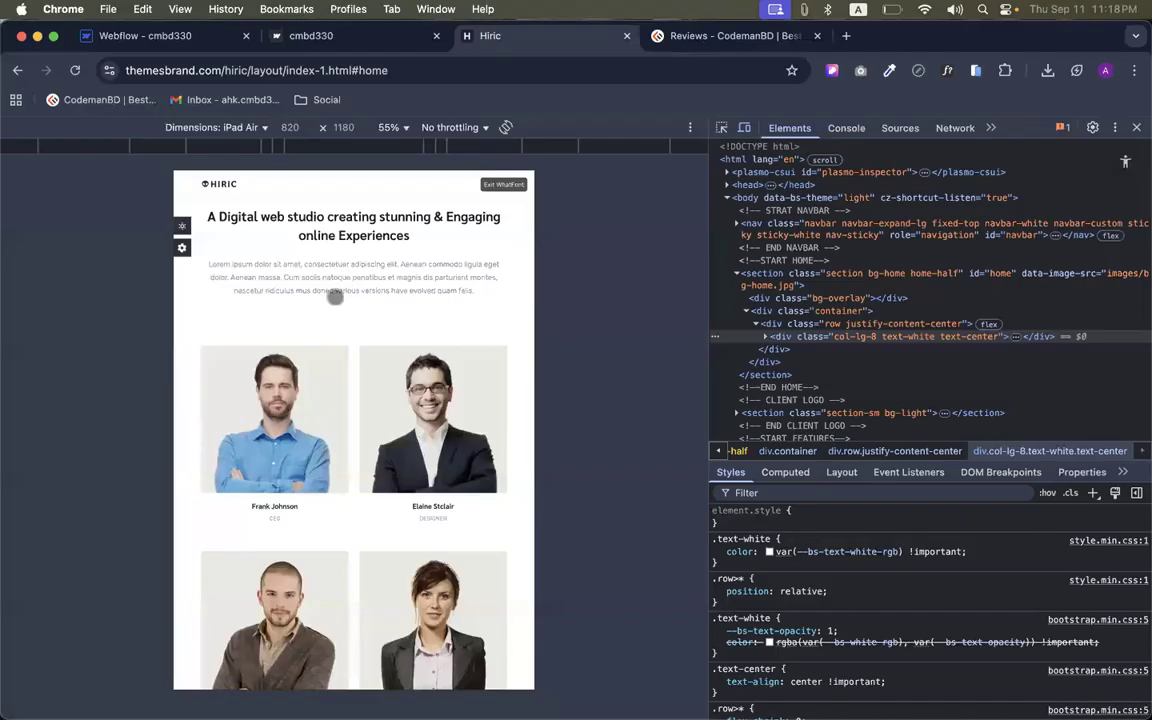
click(181, 38)
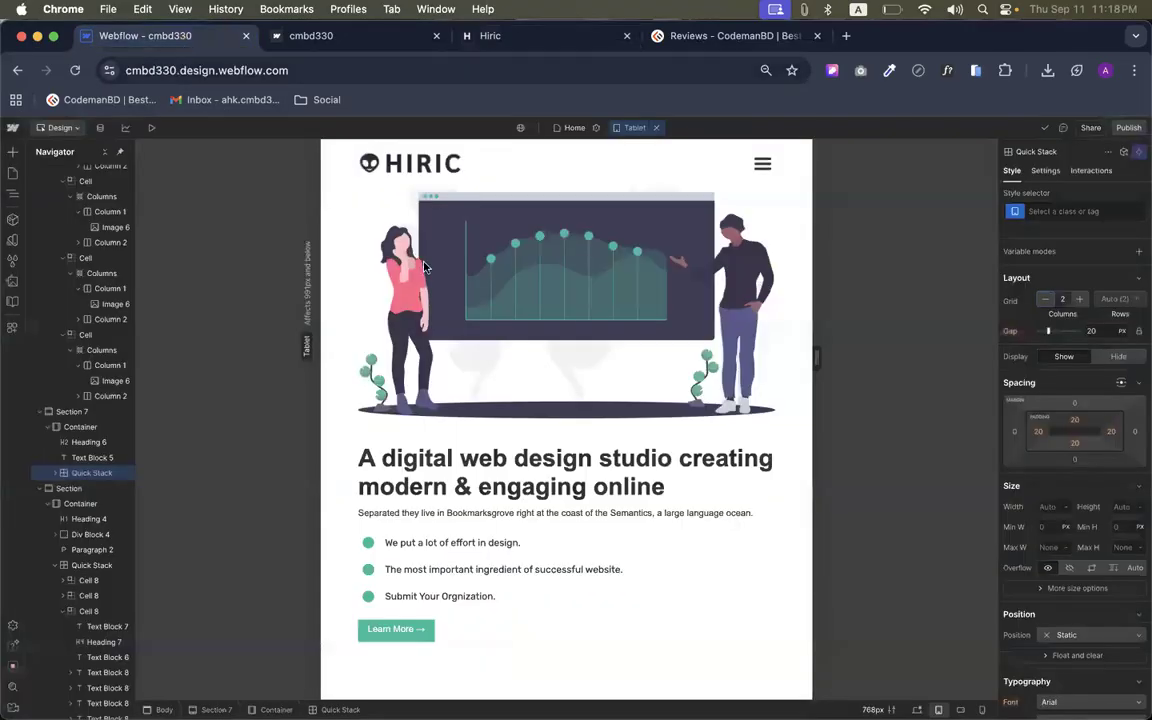
Switch to the Mobile (L) breakpoint and go back up to the client logos and feature section
click(632, 128)
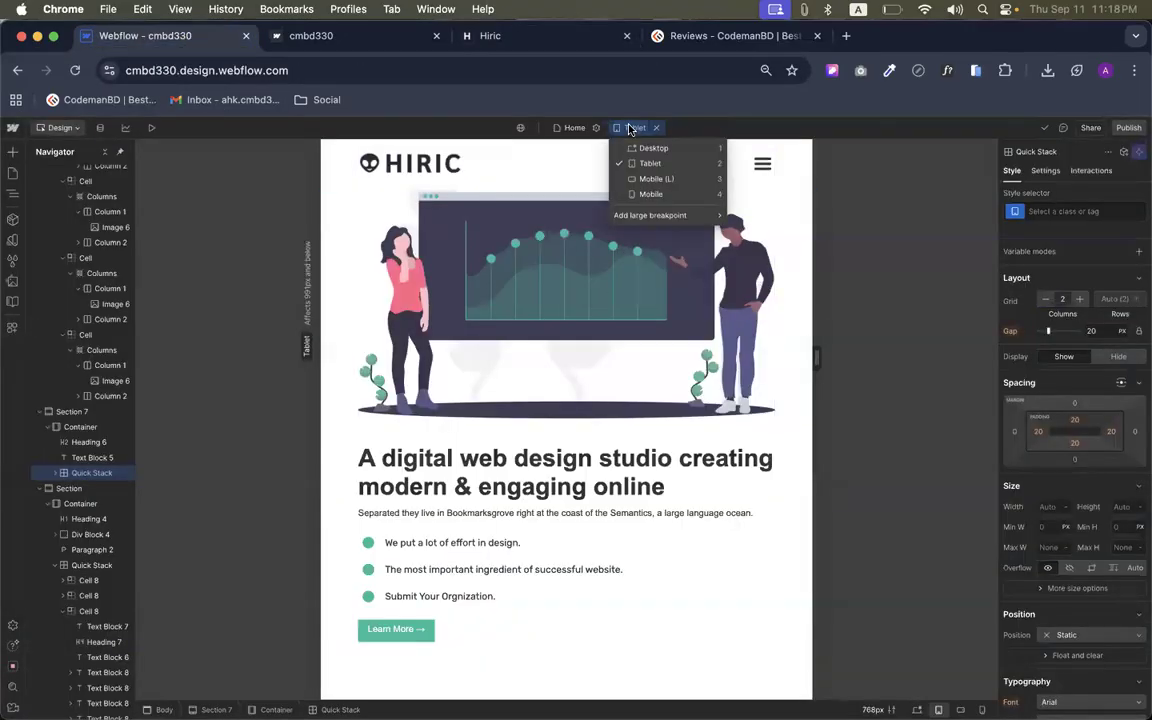
click(643, 175)
scroll(512, 446, up, 10)
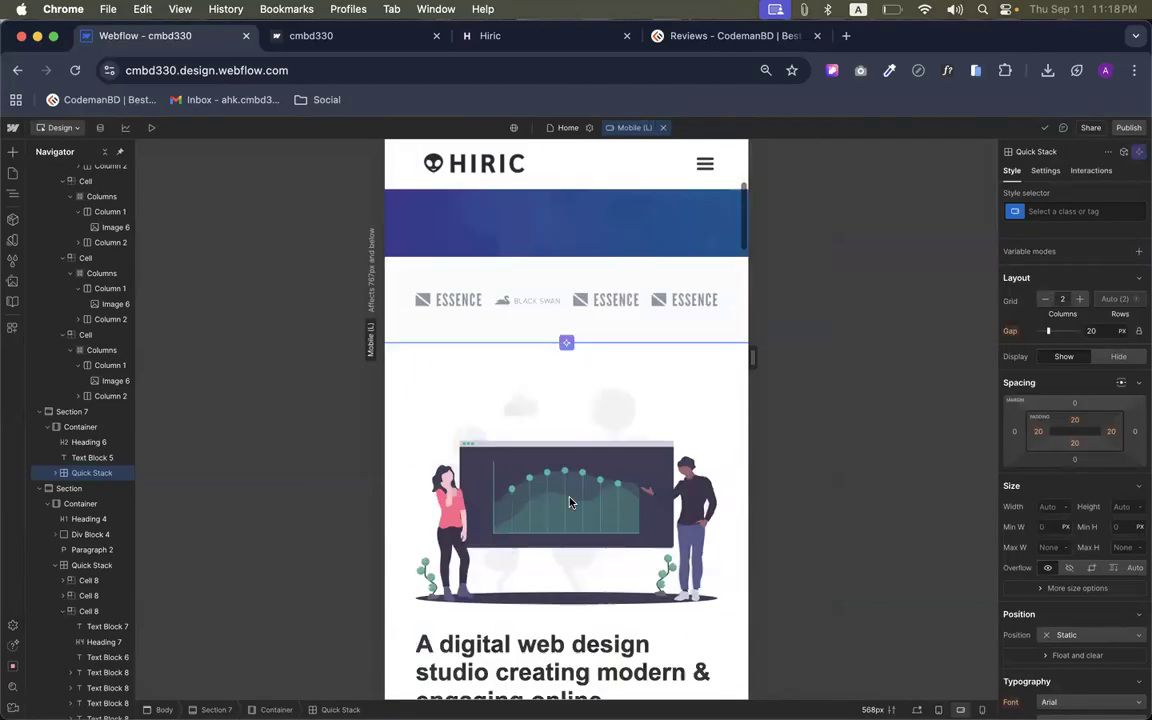
Switch the page to the Mobile breakpoint and resize the canvas to 390 px wide
click(633, 128)
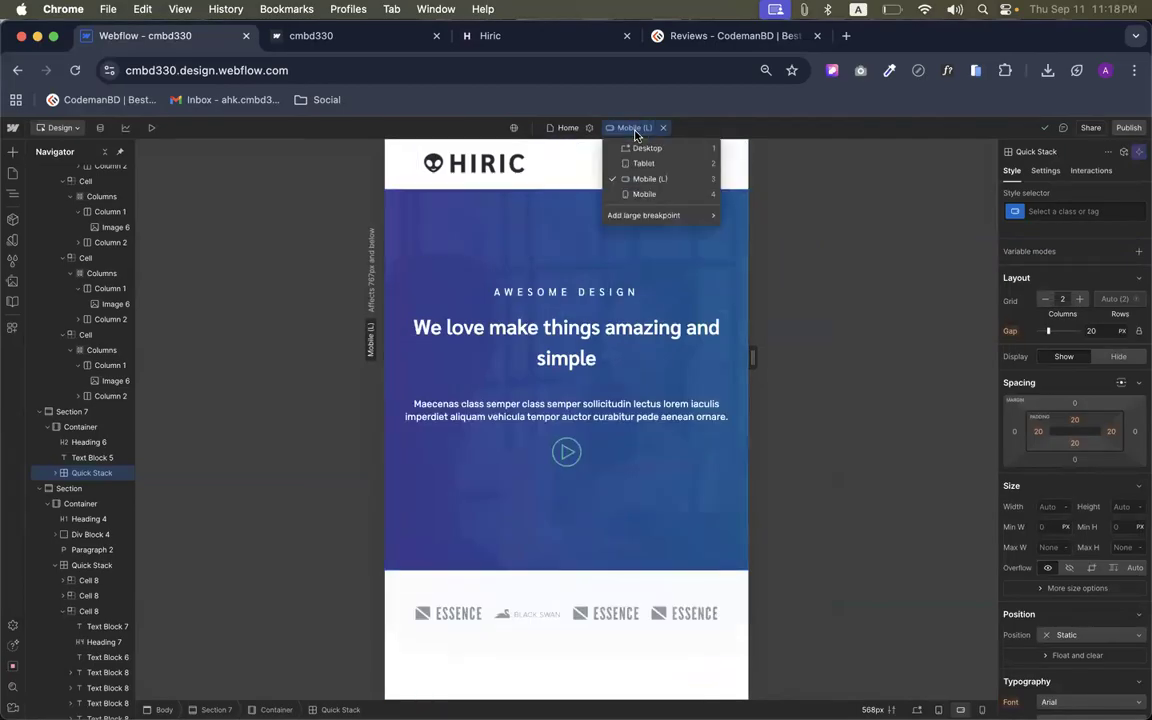
click(641, 195)
drag(676, 359, 697, 357)
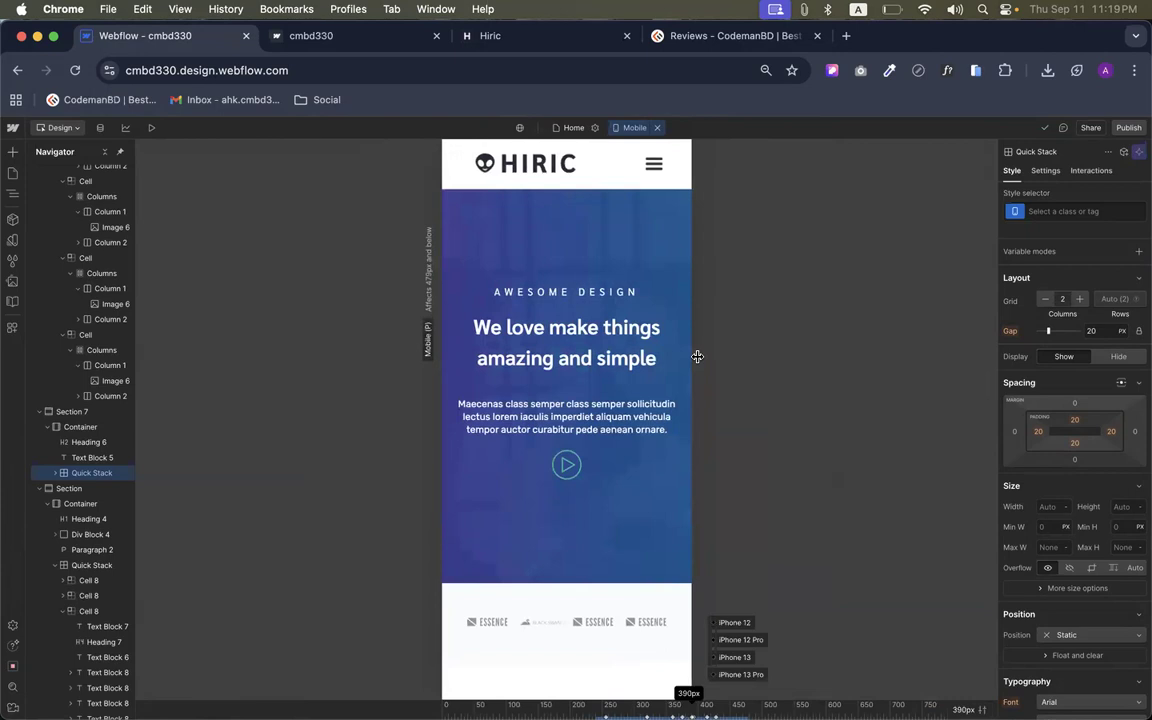
drag(697, 357, 697, 357)
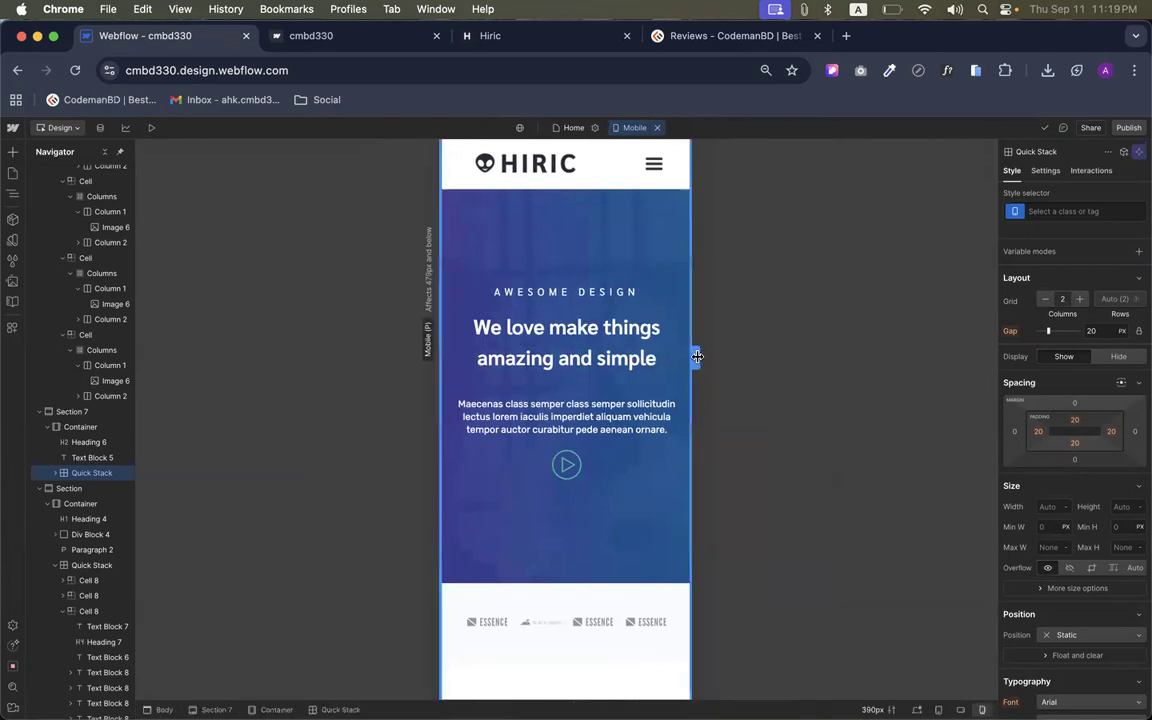
In a new browser tab, search the web for "iphone 17 pro max viewport" and look through the results for the viewport size
click(846, 35)
text(i)
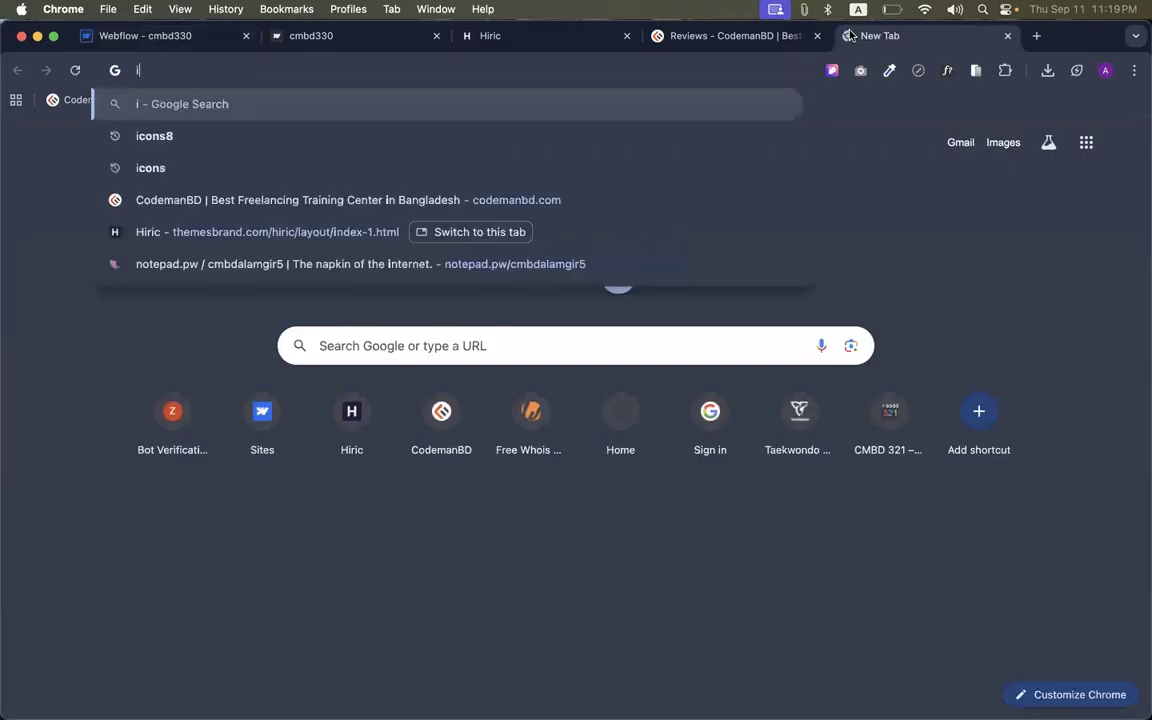
text(phone 17 pro max vire)
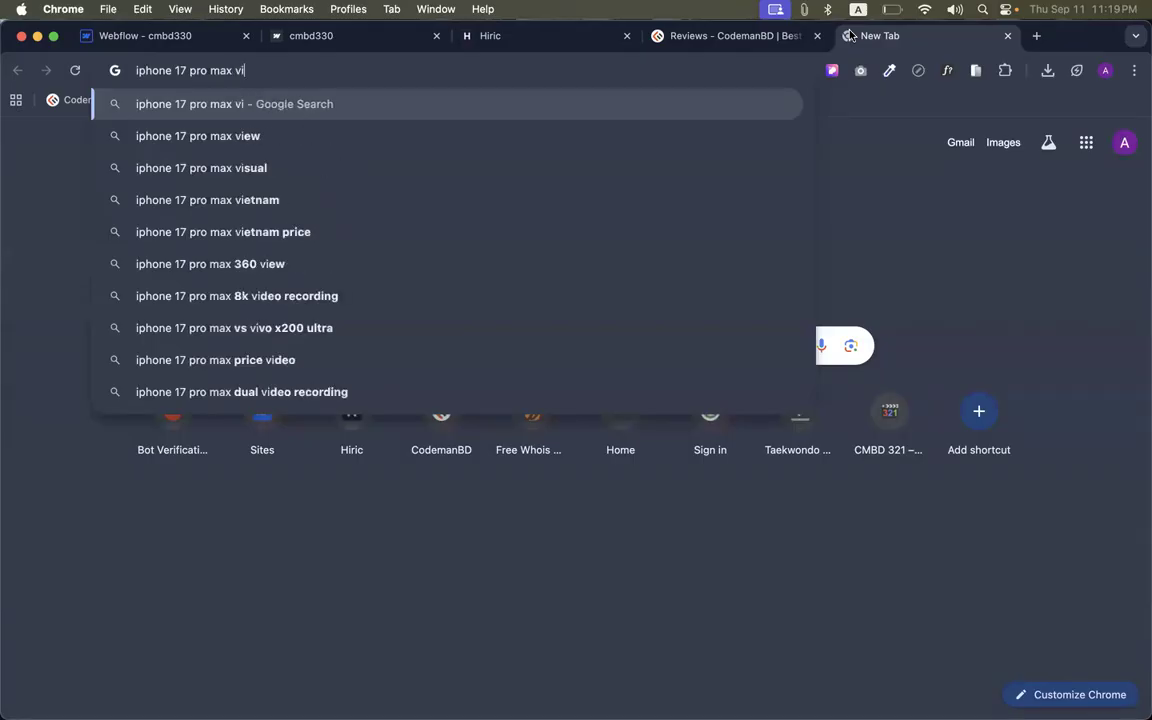
key(BackSpace)
key(BackSpace)
text(ewport)
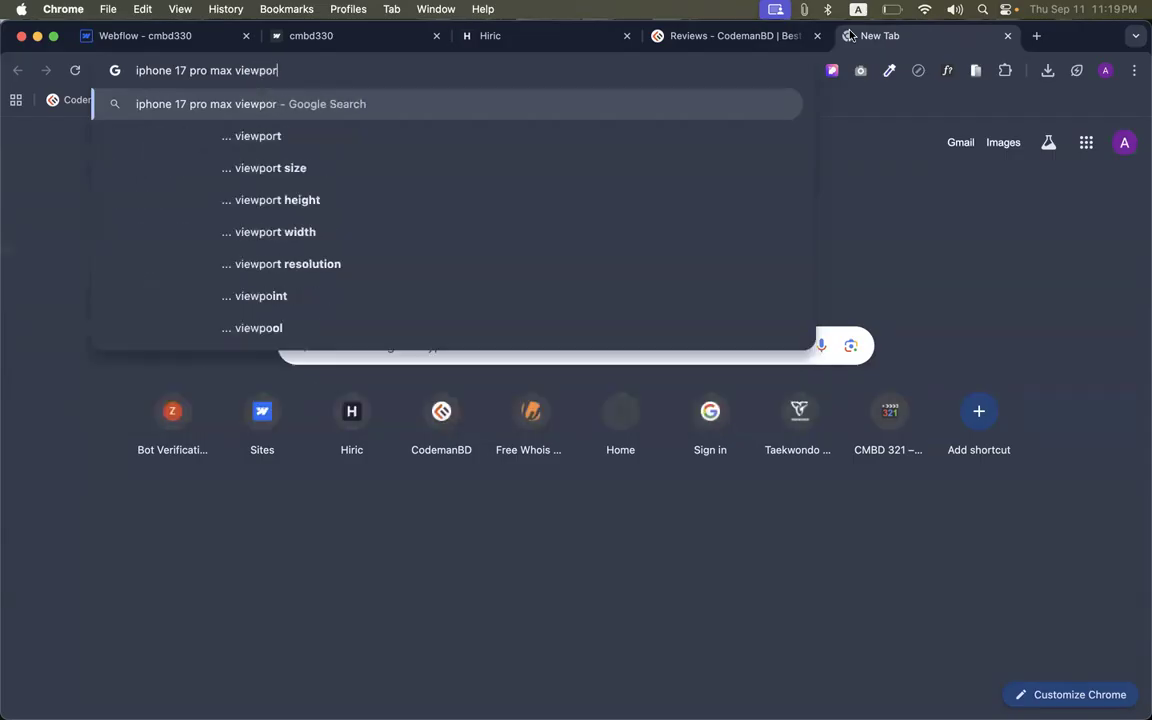
key(Return)
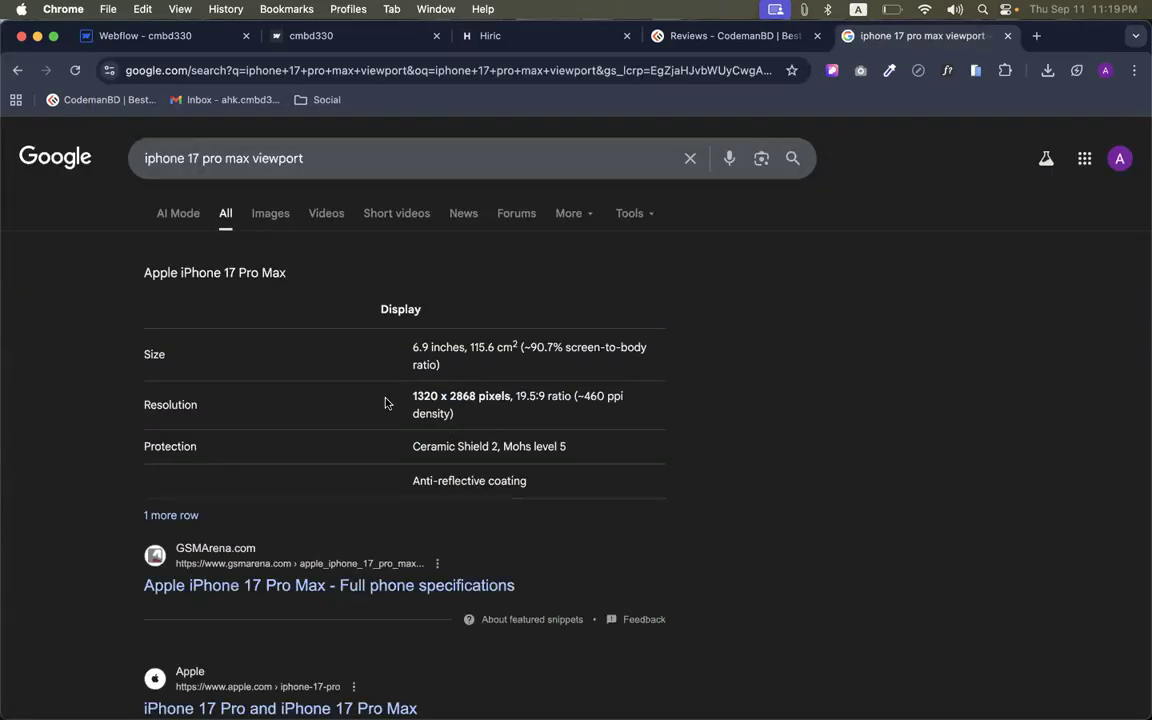
scroll(387, 403, down, 1)
scroll(387, 403, down, 5)
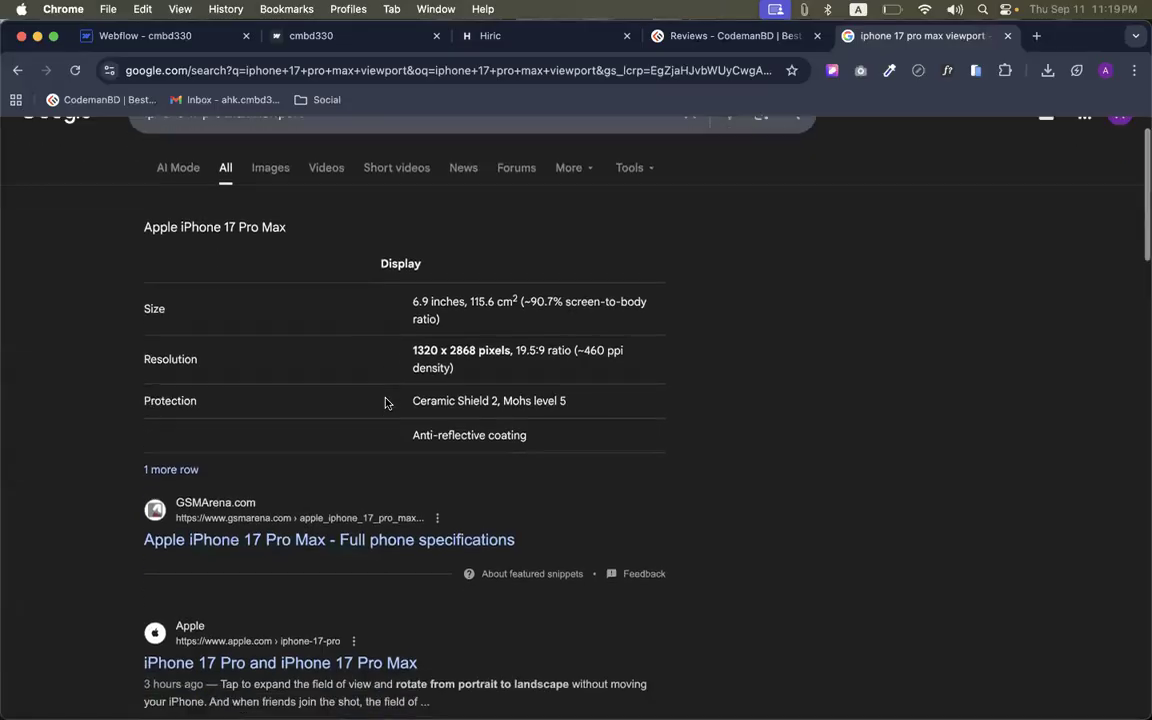
scroll(387, 403, down, 4)
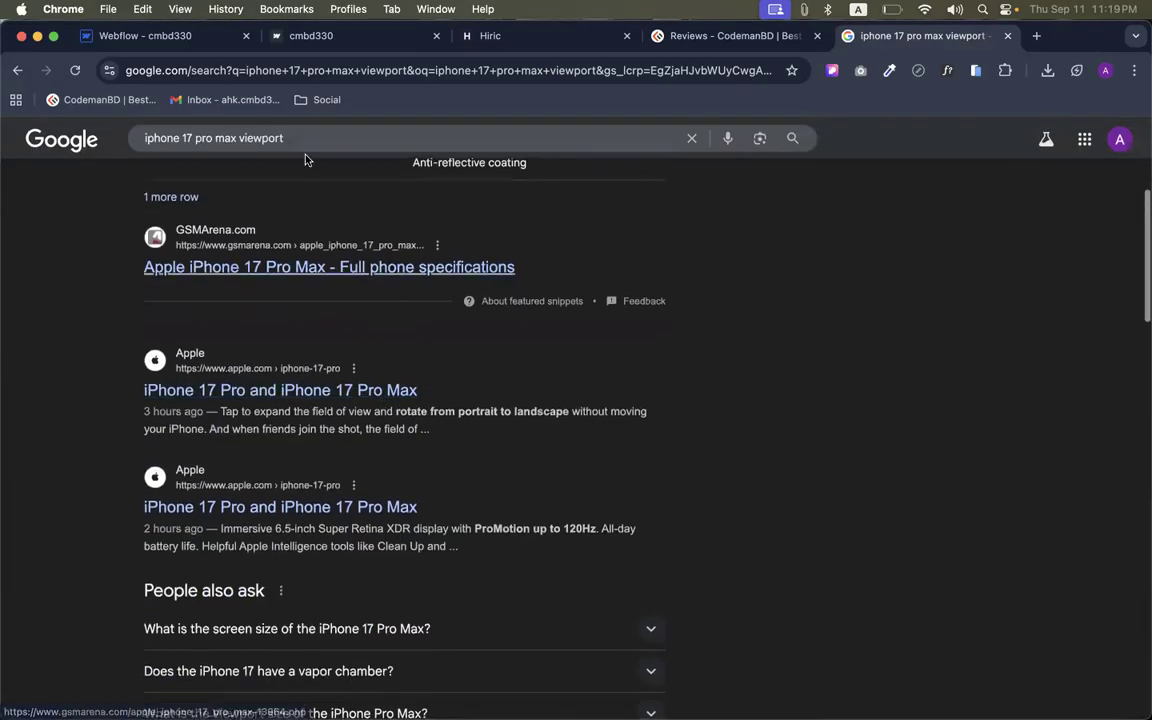
Refine the search to "iphone 17 pro max screen viewport" and read the full AI overview of its display resolution
click(239, 140)
text(screen)
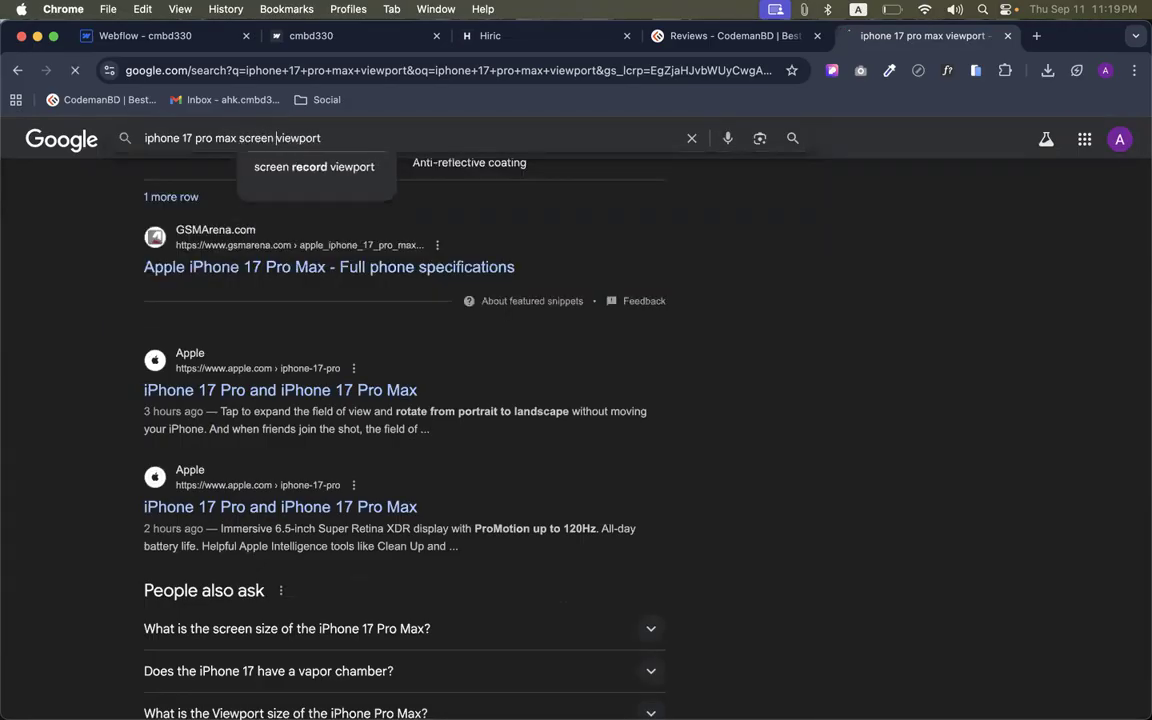
key(Return)
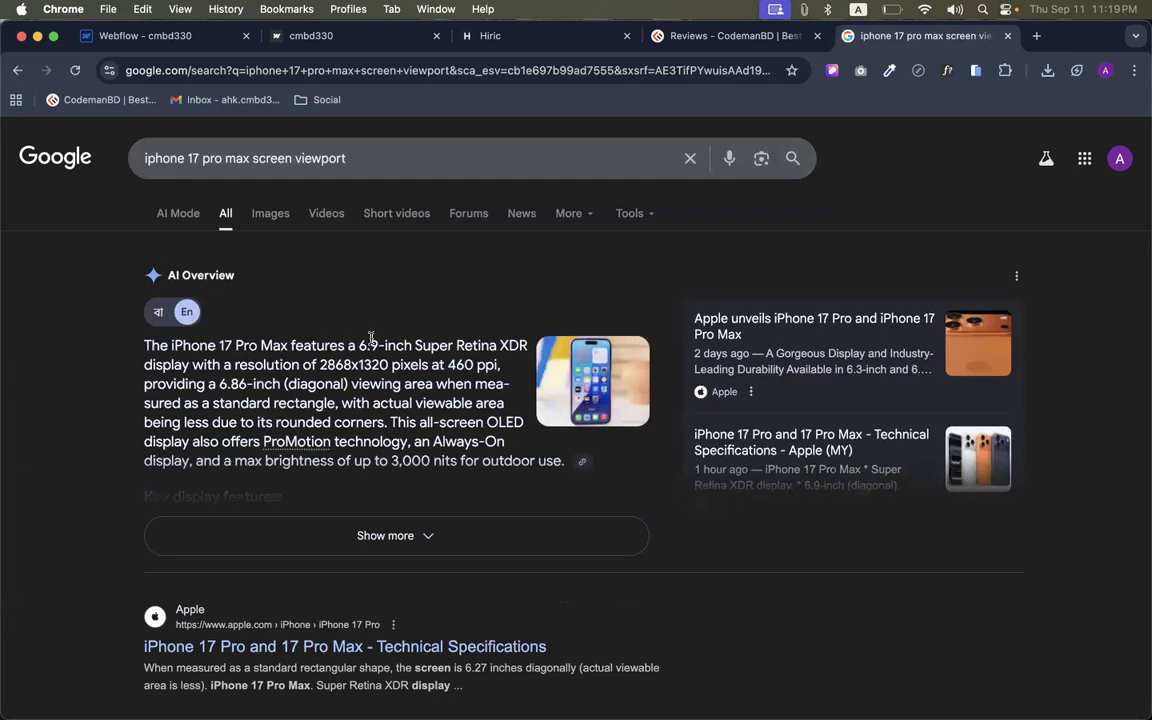
mouse_move(448, 363)
mouse_down()
mouse_move(481, 358)
mouse_move(466, 364)
mouse_up()
click(499, 362)
scroll(466, 364, down, 1)
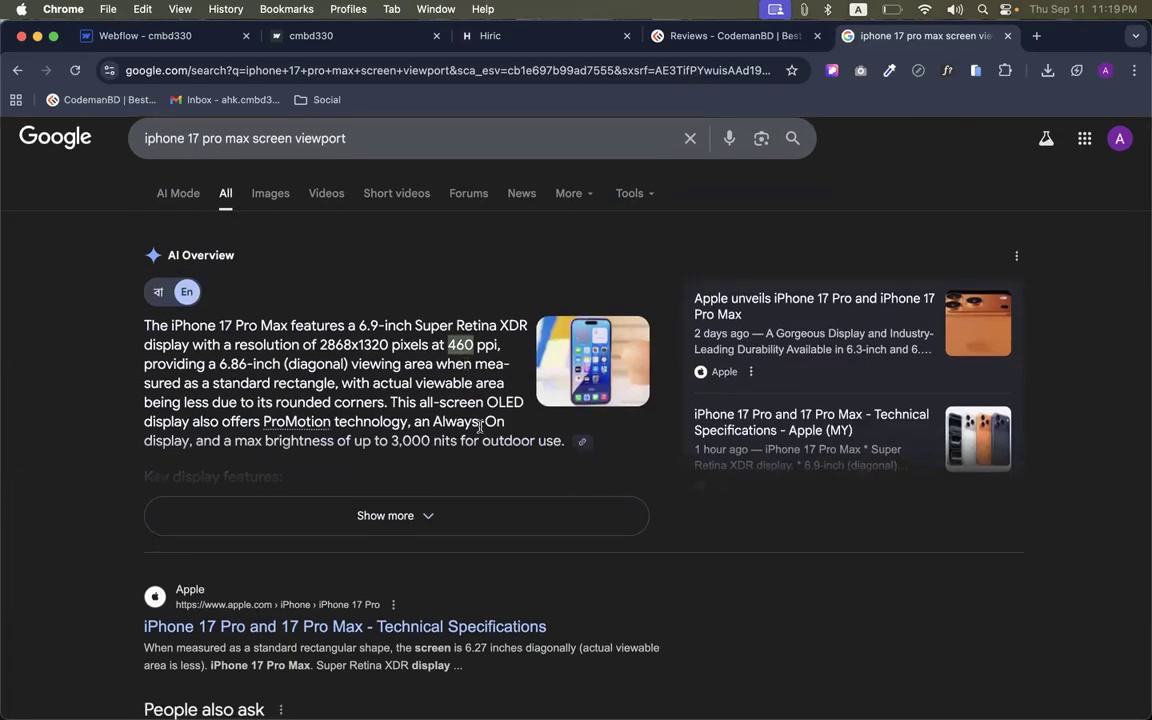
scroll(485, 353, down, 1)
scroll(330, 470, down, 2)
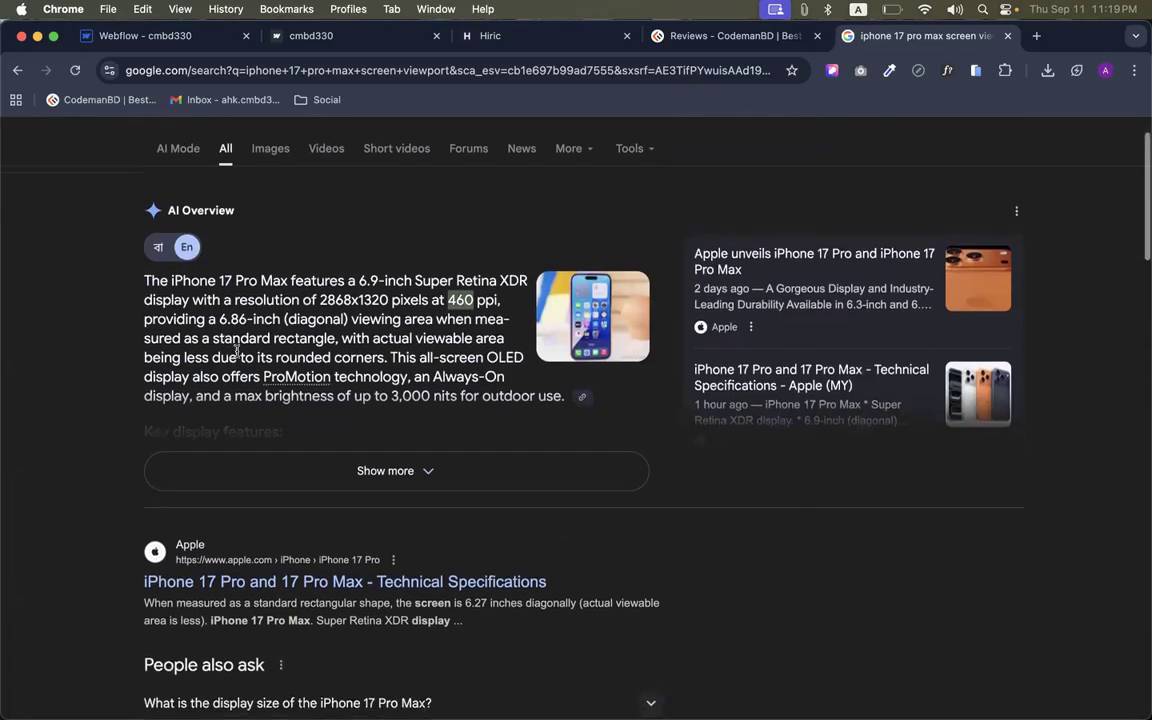
click(330, 462)
scroll(320, 460, down, 2)
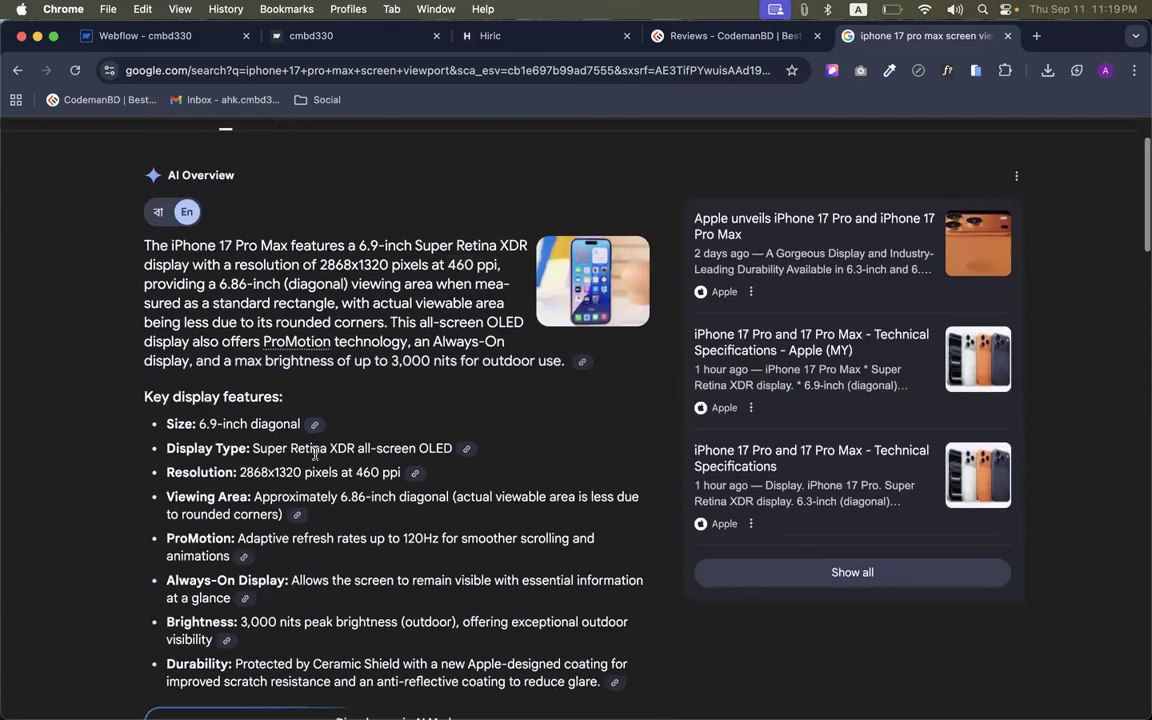
scroll(316, 452, down, 1)
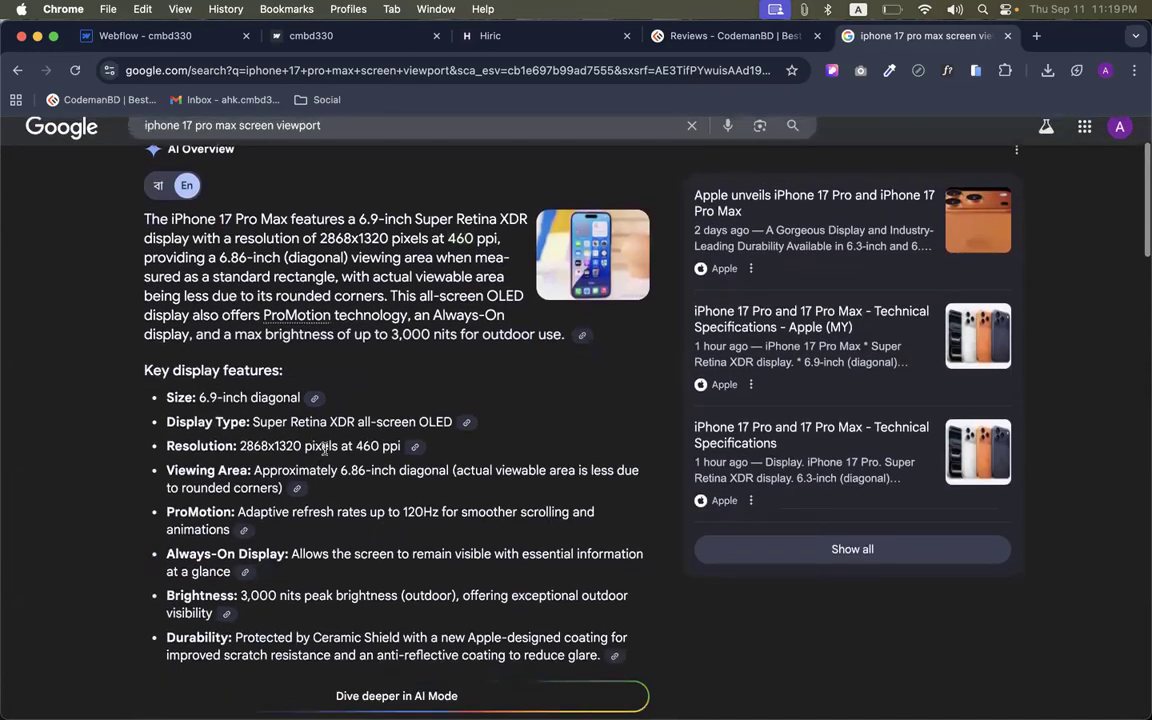
triple_click(364, 441)
scroll(268, 440, down, 10)
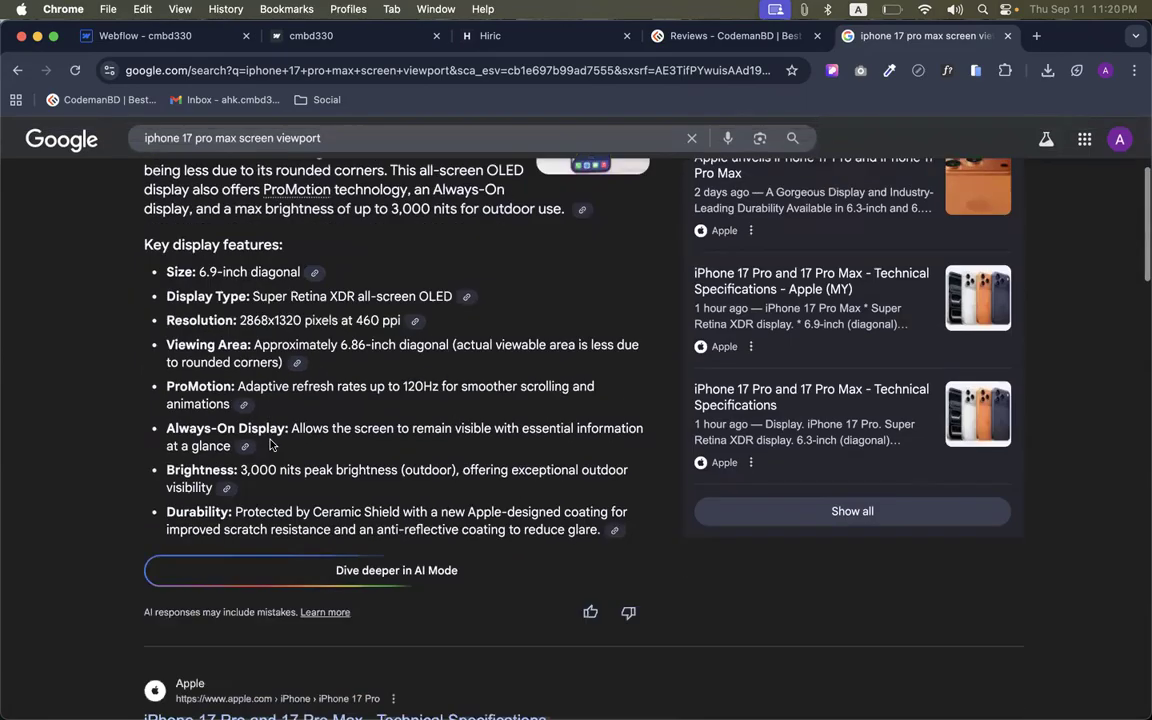
Change the search to "iphone 16 pro max screen viewport" and check the viewport size
click(188, 137)
key(BackSpace)
text(6)
key(BackSpace)
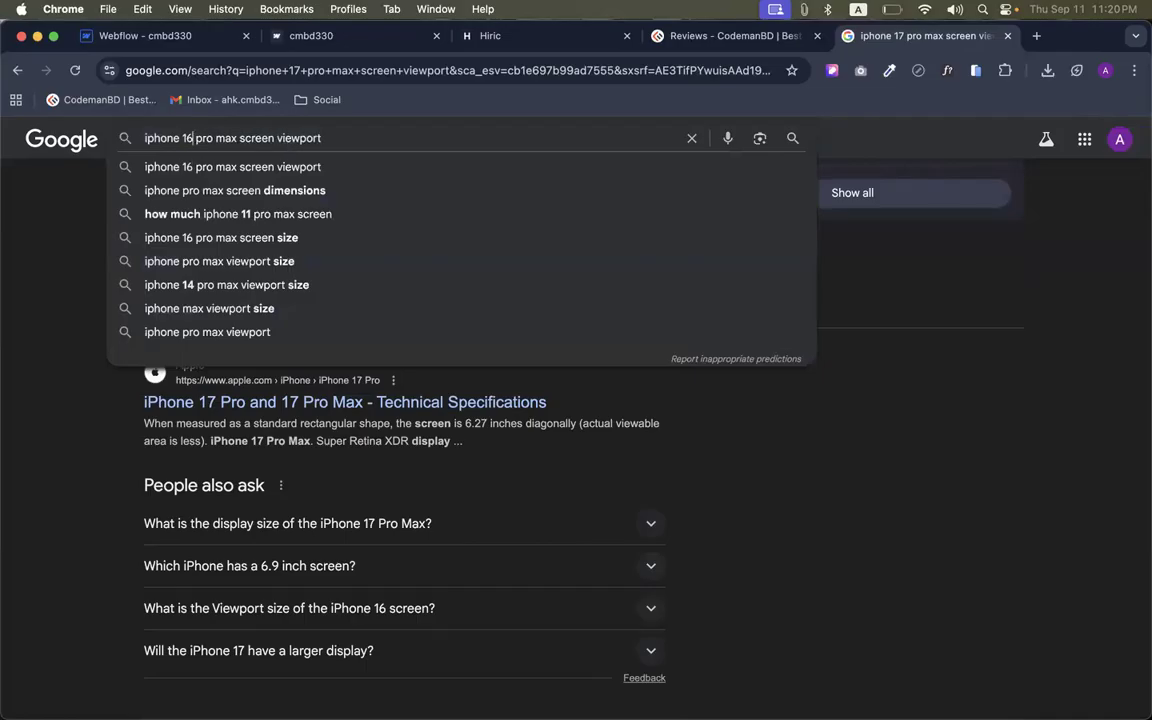
key(Return)
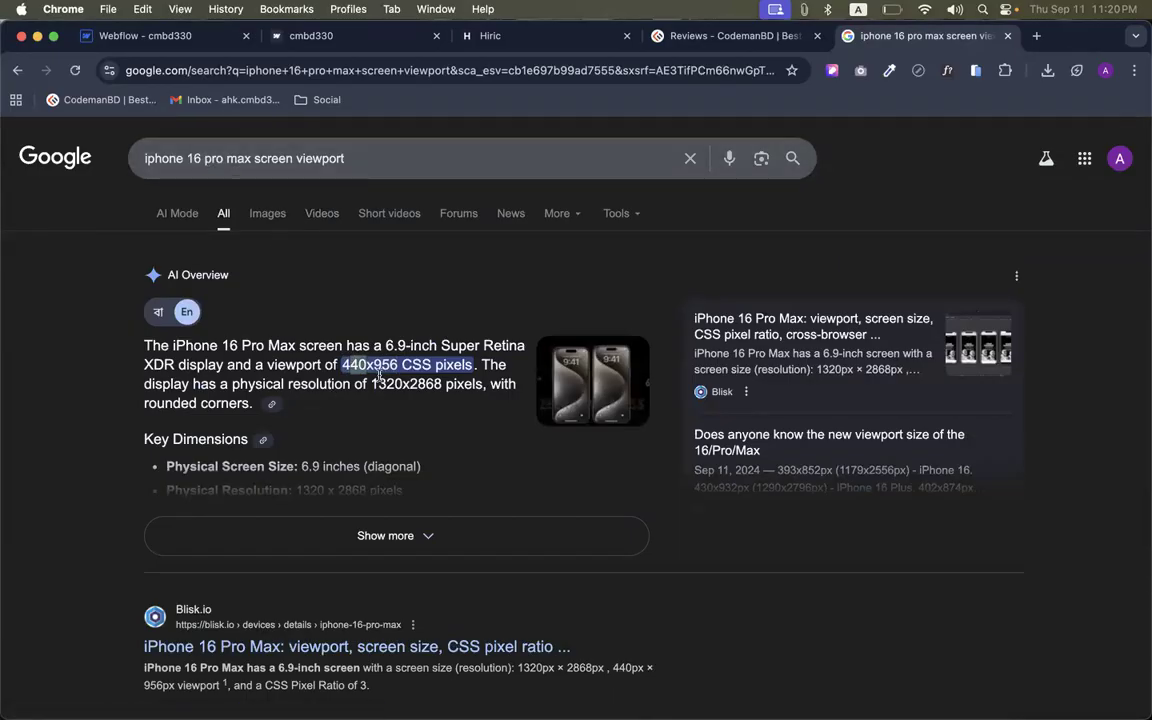
Change the search to "iphone 15 pro max screen viewport" and check the viewport size
click(193, 157)
key(BackSpace)
text(5)
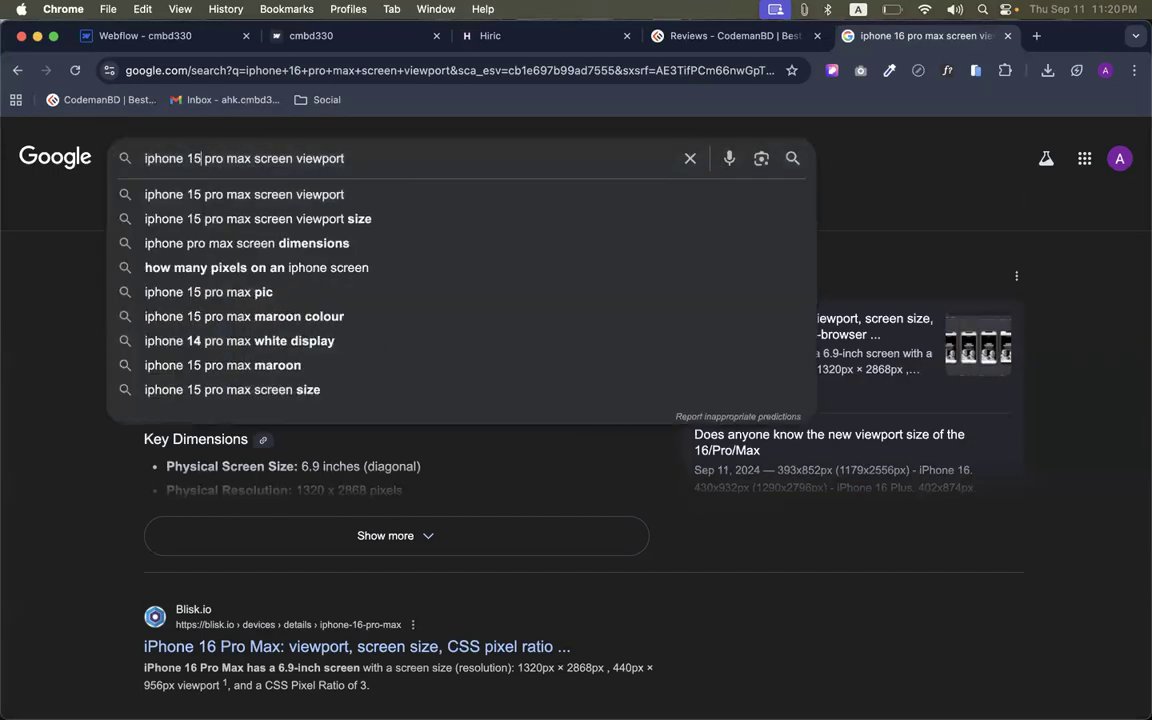
key(Return)
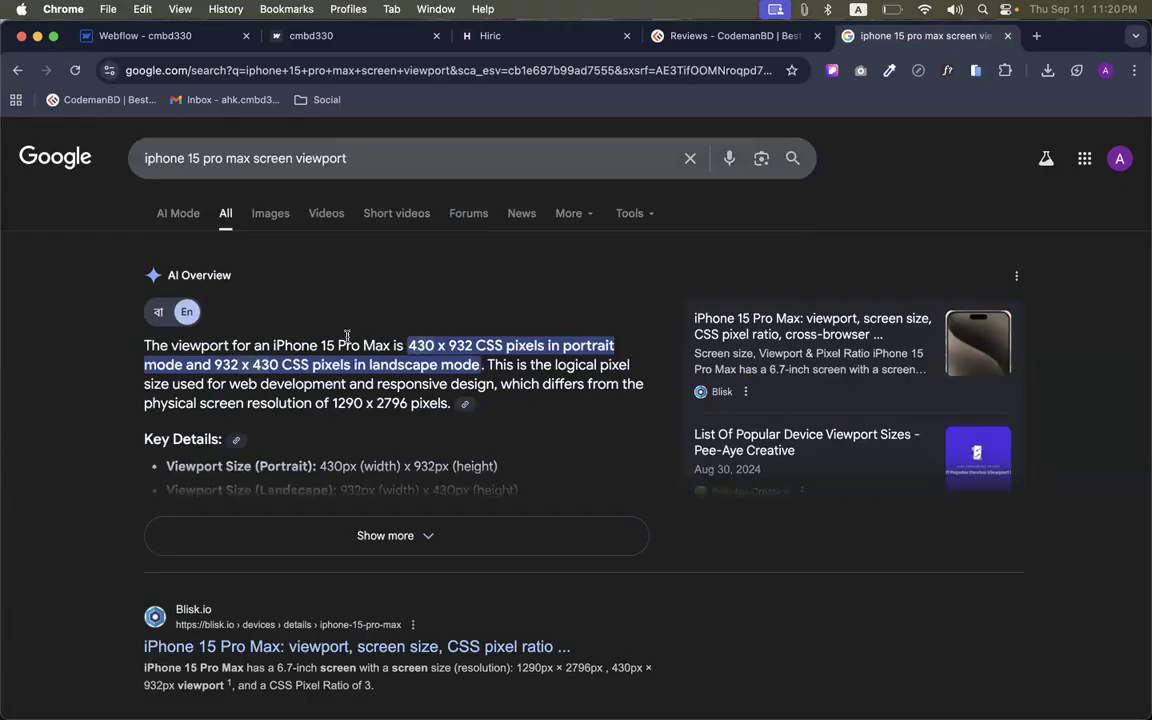
scroll(347, 336, down, 1)
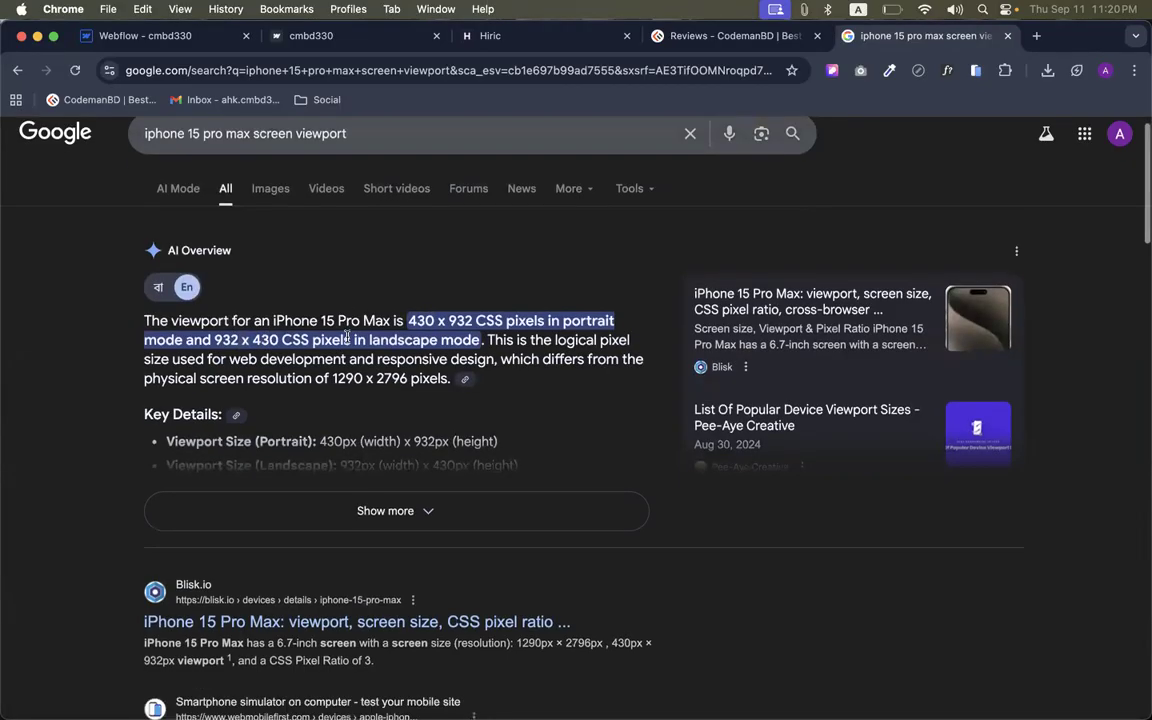
Change the search to "iphone 14 pro max screen viewport" and check the viewport size
click(190, 133)
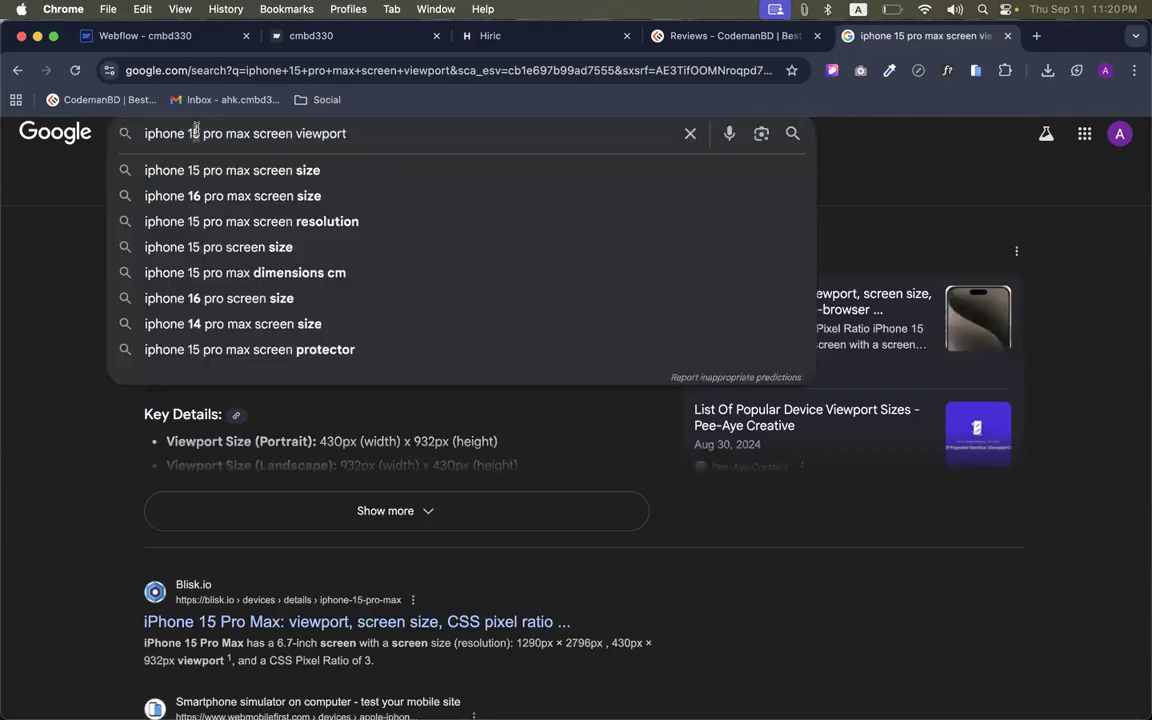
text(4)
key(Return)
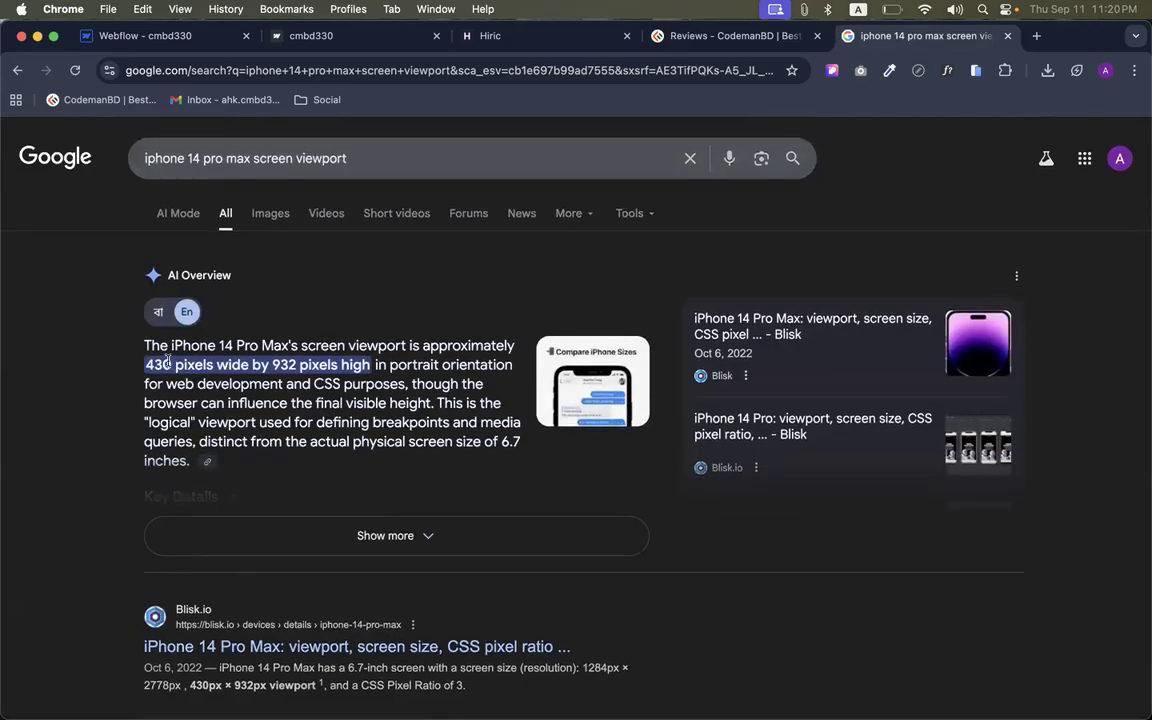
scroll(281, 443, down, 2)
scroll(281, 443, up, 2)
Return to the Hiric reference site, close its developer tools and show the page in the mobile simulator
click(540, 36)
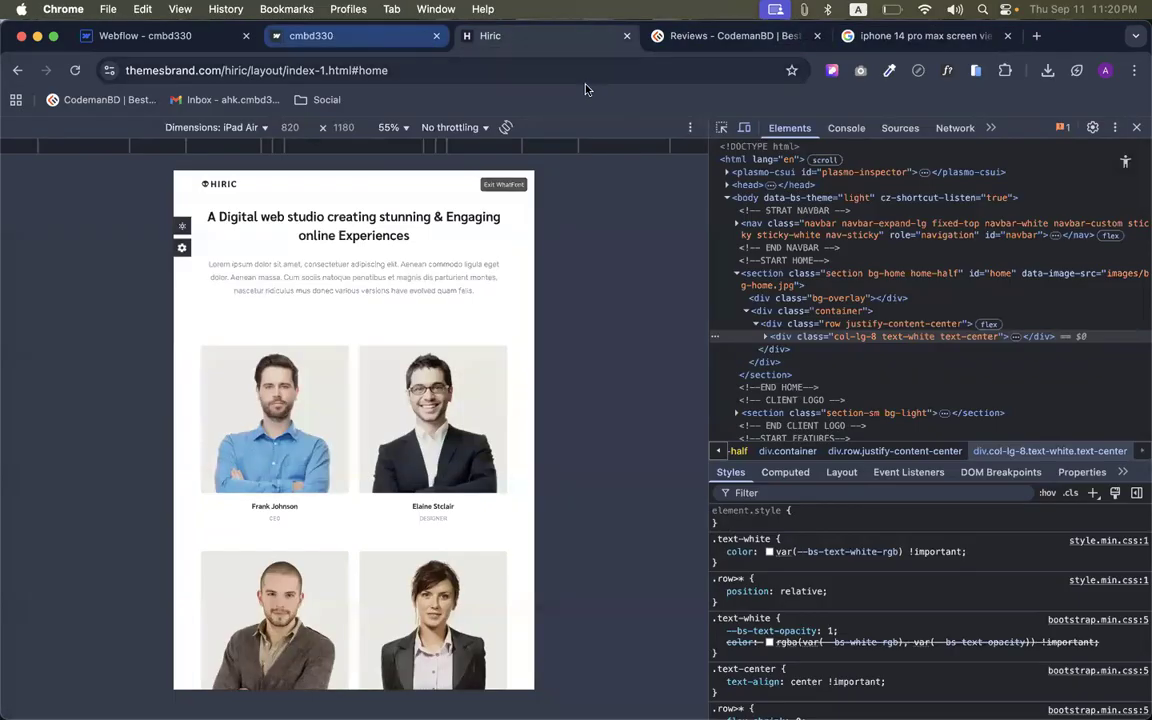
click(395, 36)
click(527, 36)
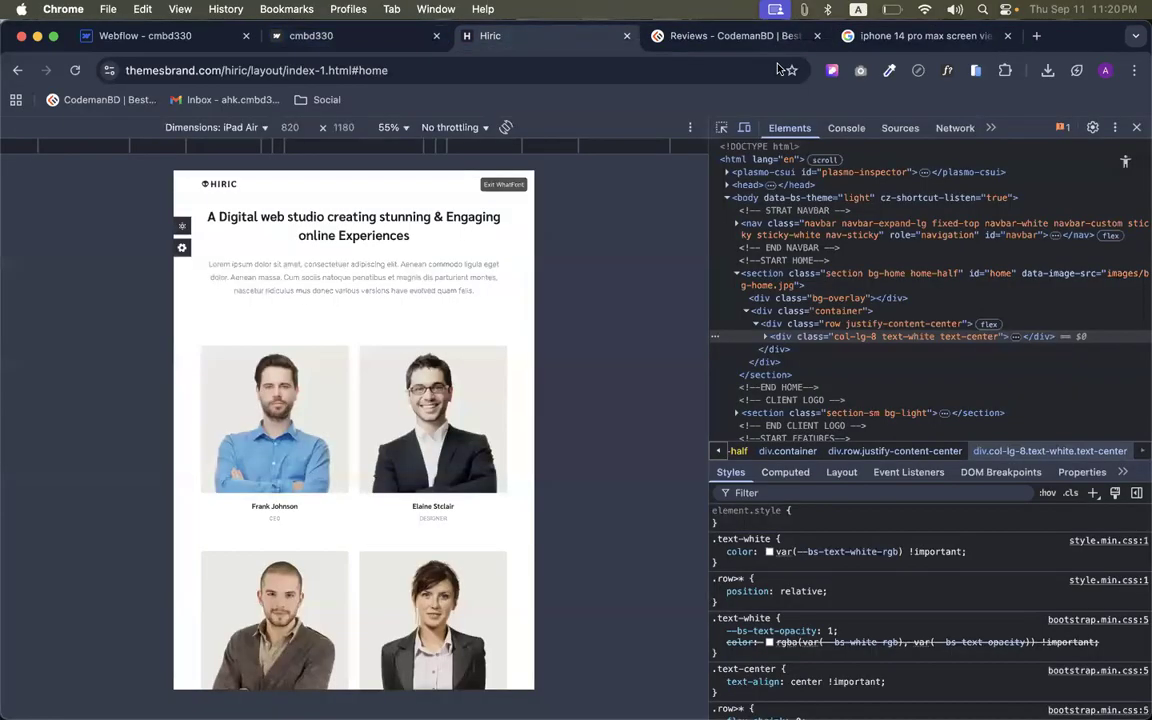
click(1134, 127)
click(945, 72)
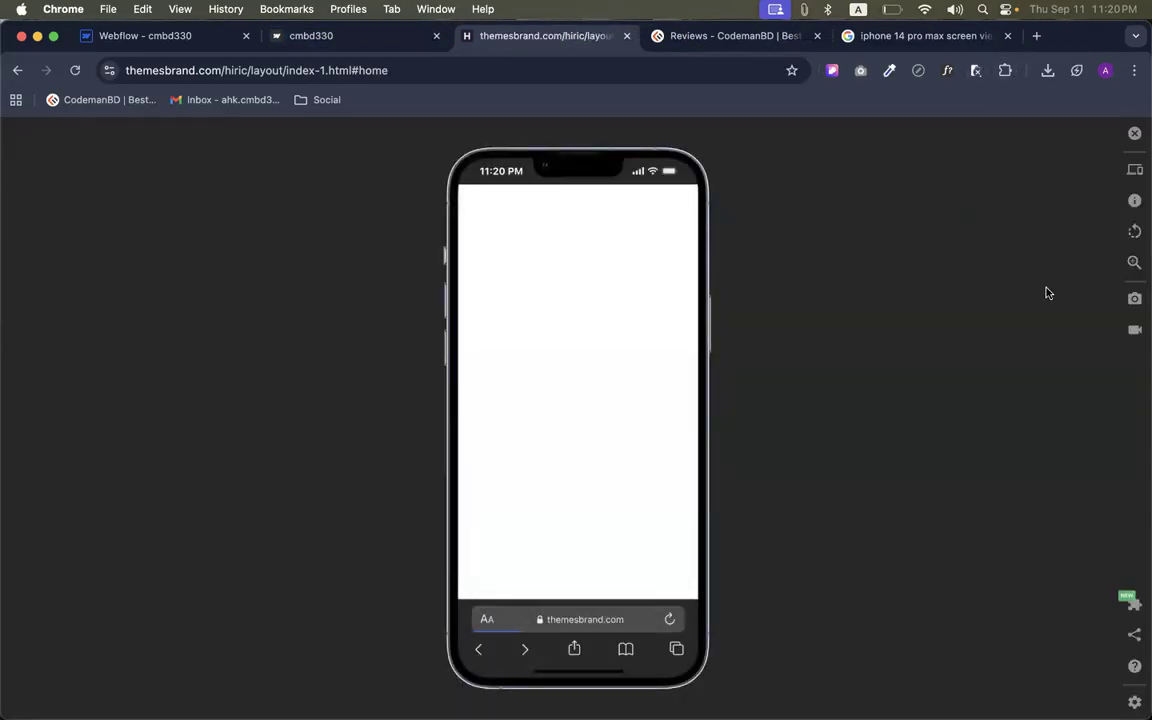
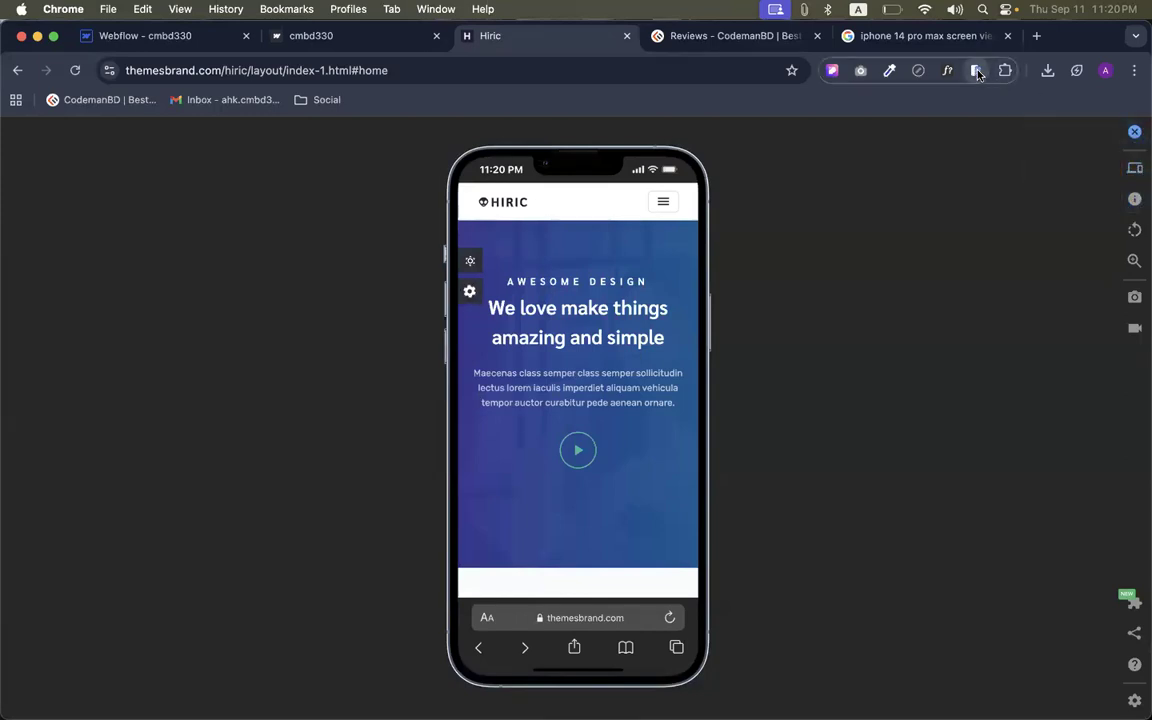
Reload the Hiric reference page in the phone simulator and look through the simulator's list of available devices
click(483, 60)
click(484, 60)
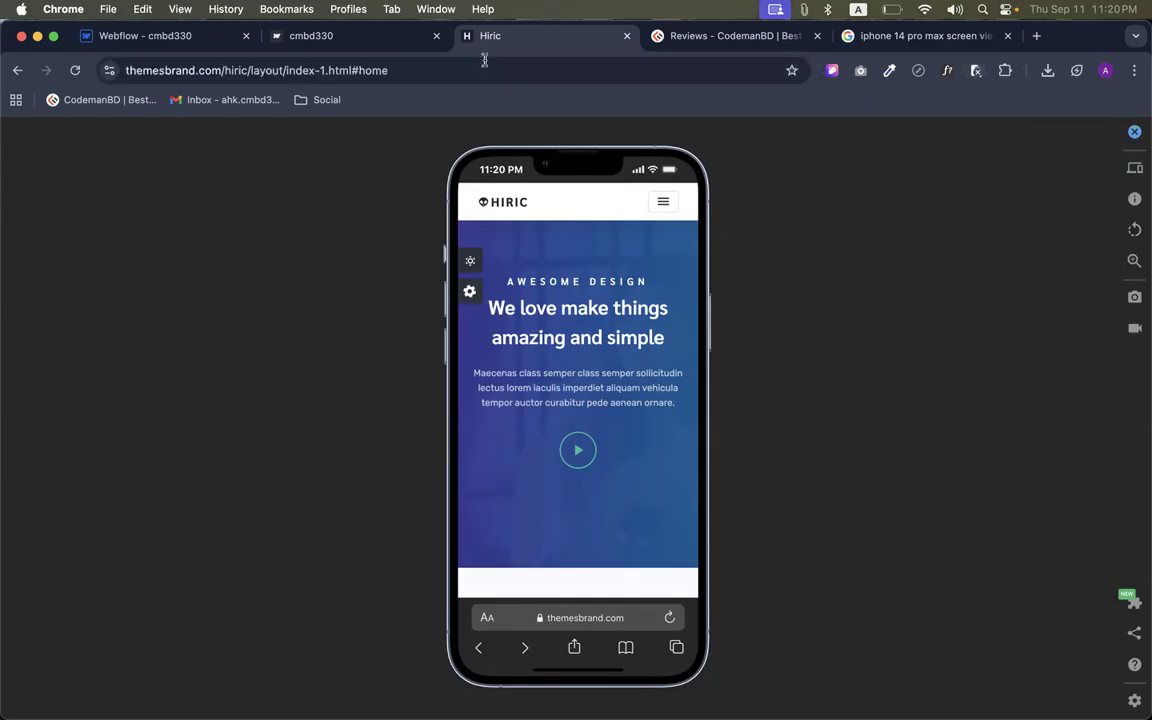
click(484, 61)
click(484, 61)
click(457, 71)
click(392, 70)
double_click(392, 70)
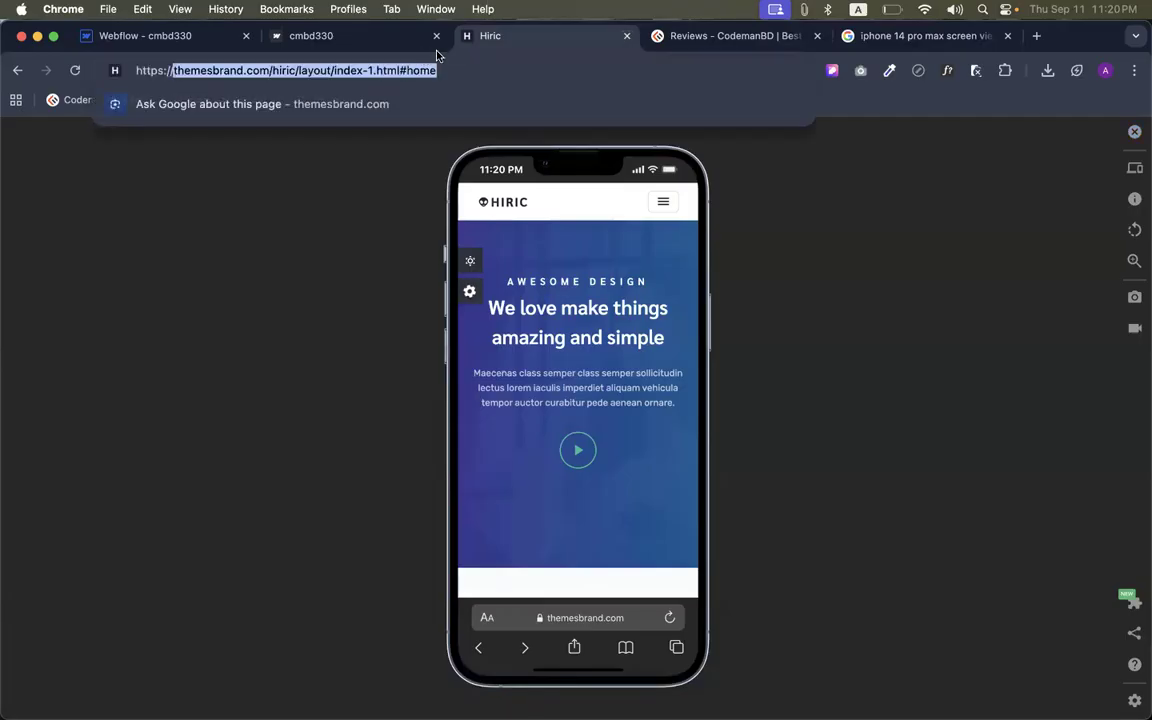
triple_click(380, 70)
key(Return)
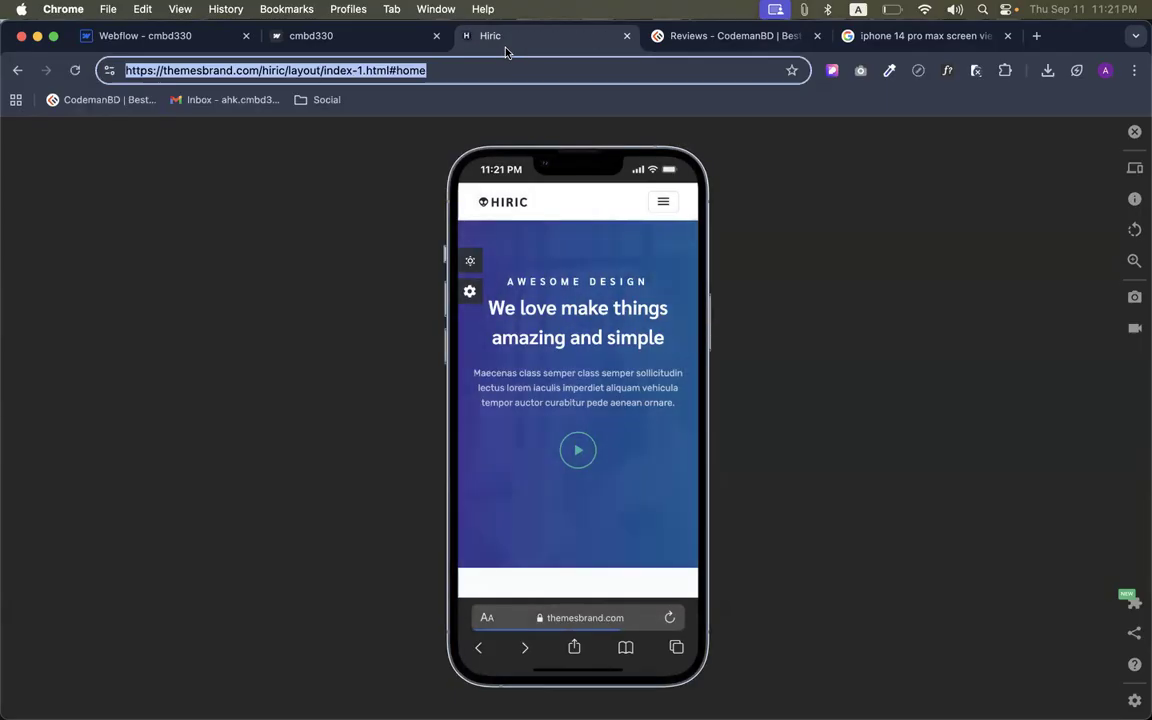
click(1134, 167)
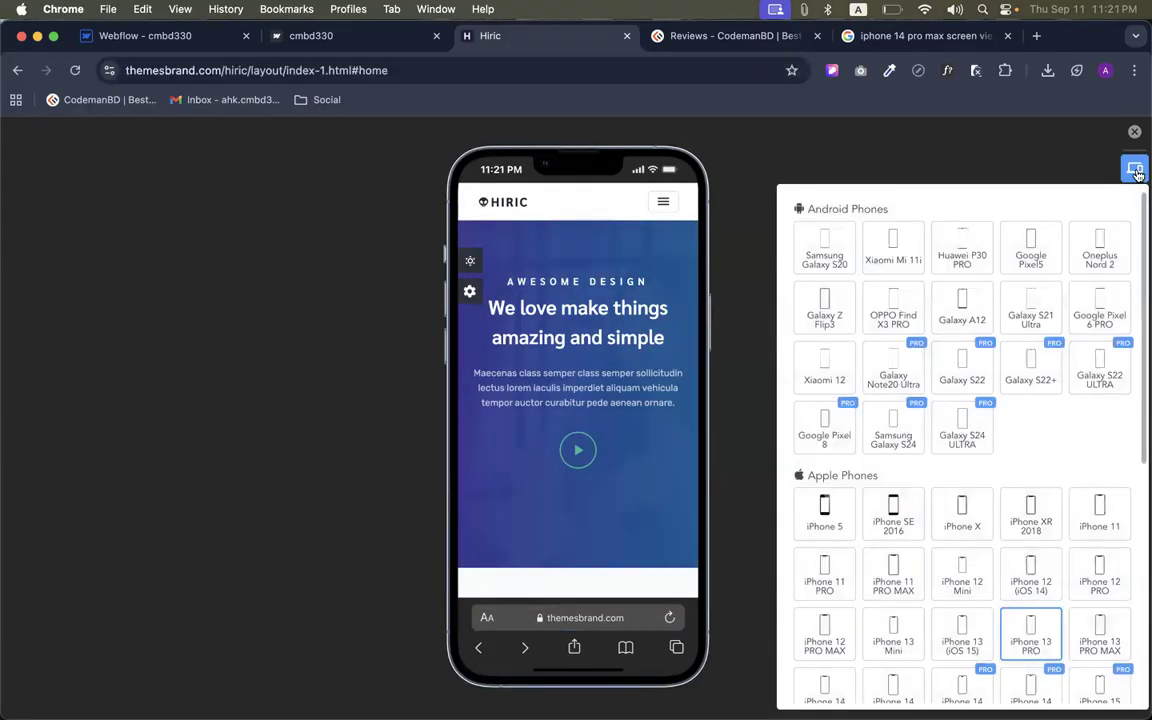
scroll(909, 396, down, 3)
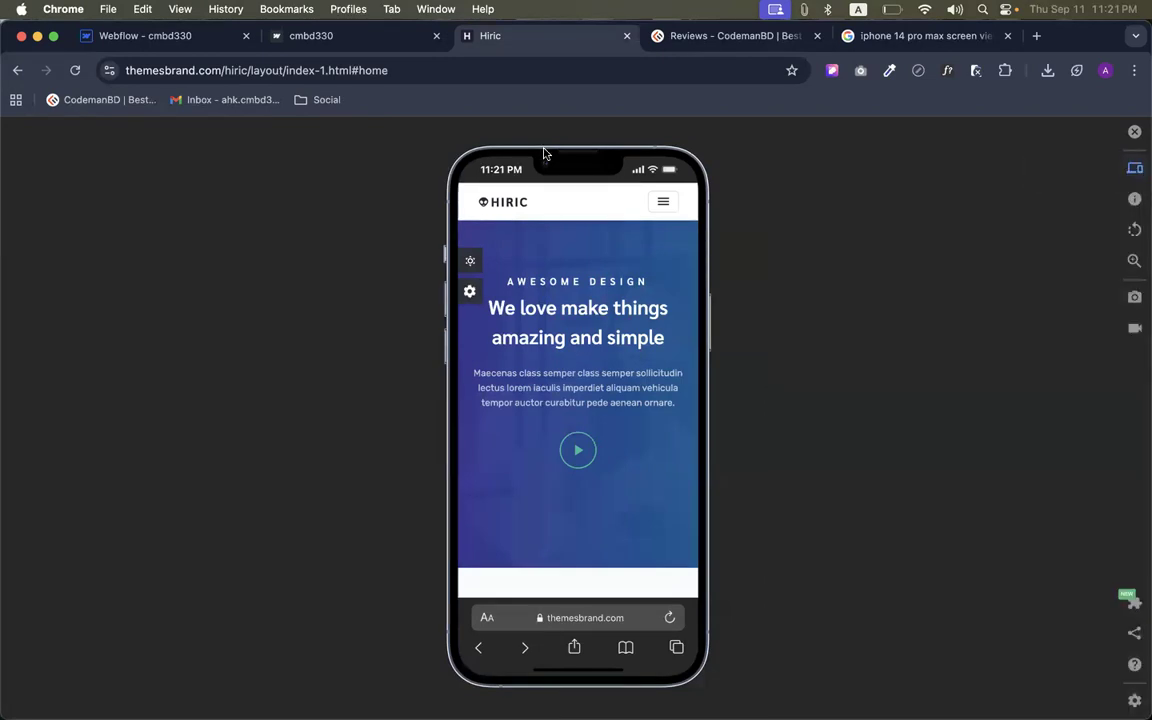
Go back to the Webflow design and widen the mobile canvas to 414 px
click(360, 38)
click(150, 35)
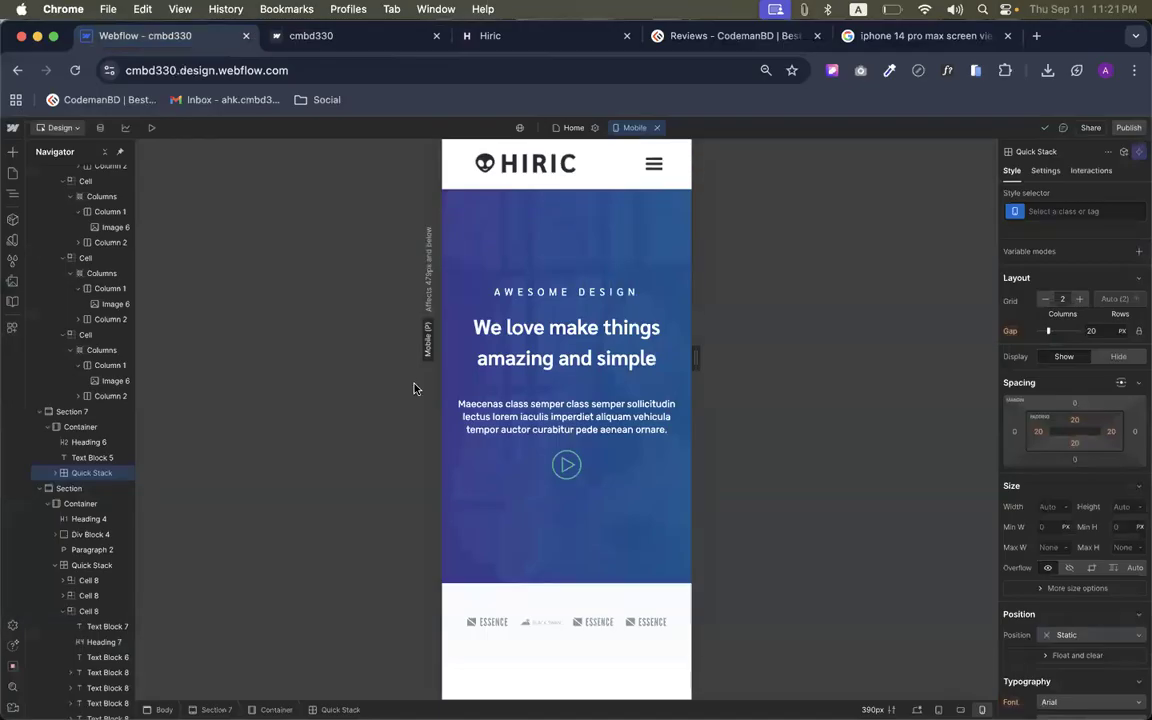
scroll(661, 327, down, 2)
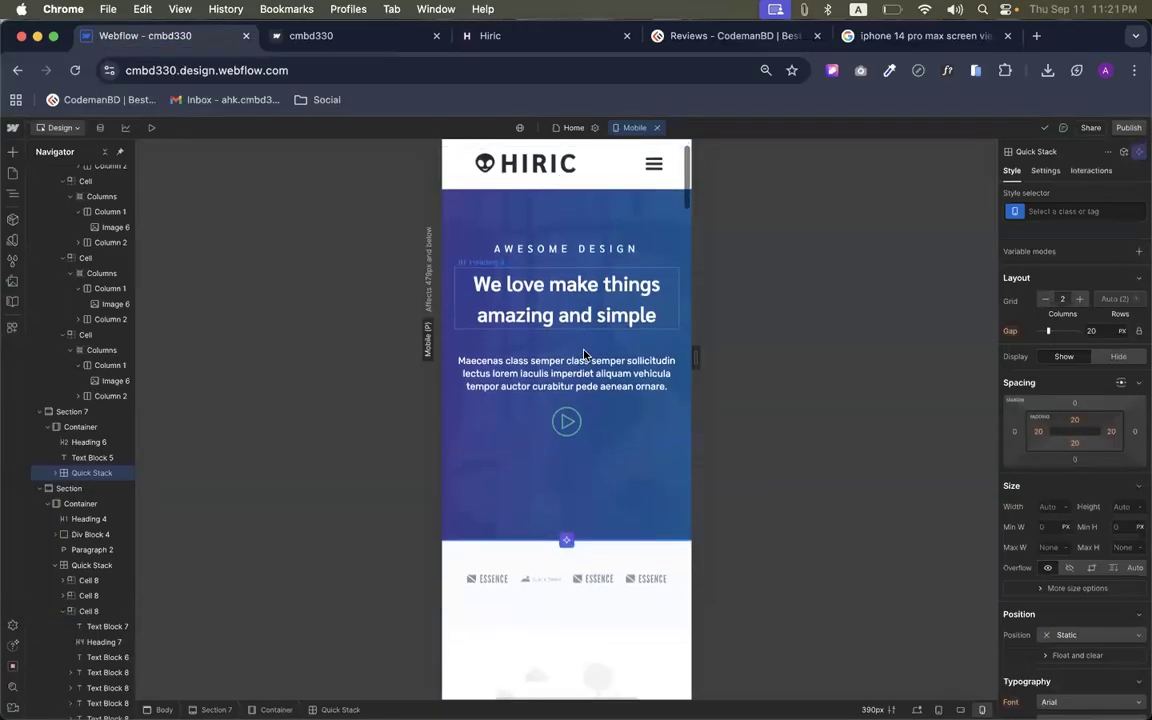
mouse_move(695, 357)
mouse_down()
mouse_move(729, 357)
mouse_move(704, 357)
mouse_up()
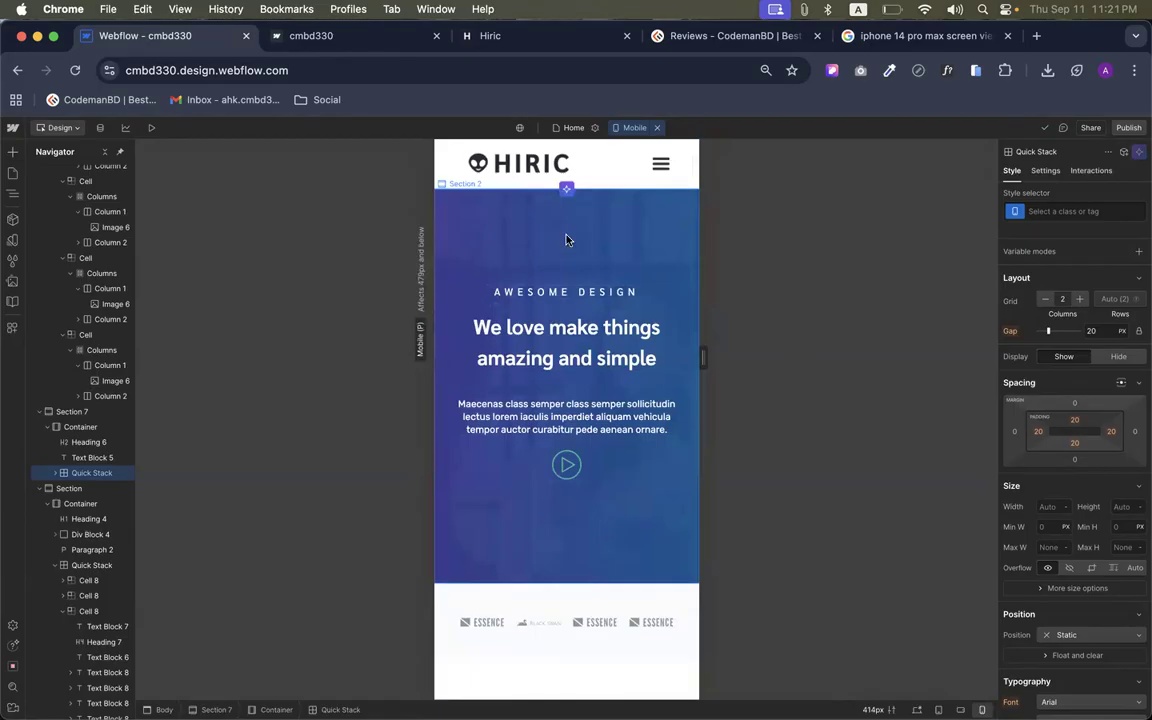
Set the width of the HIRIC logo image in the navbar to 108 px at the mobile breakpoint
click(497, 161)
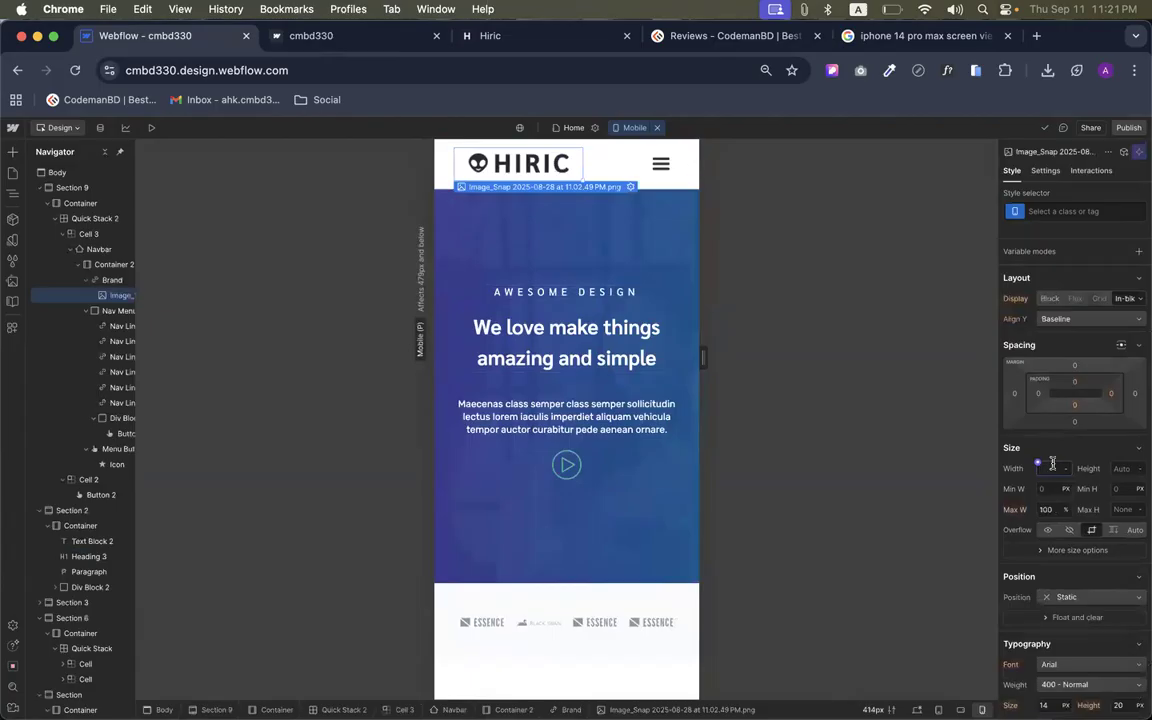
key(Return)
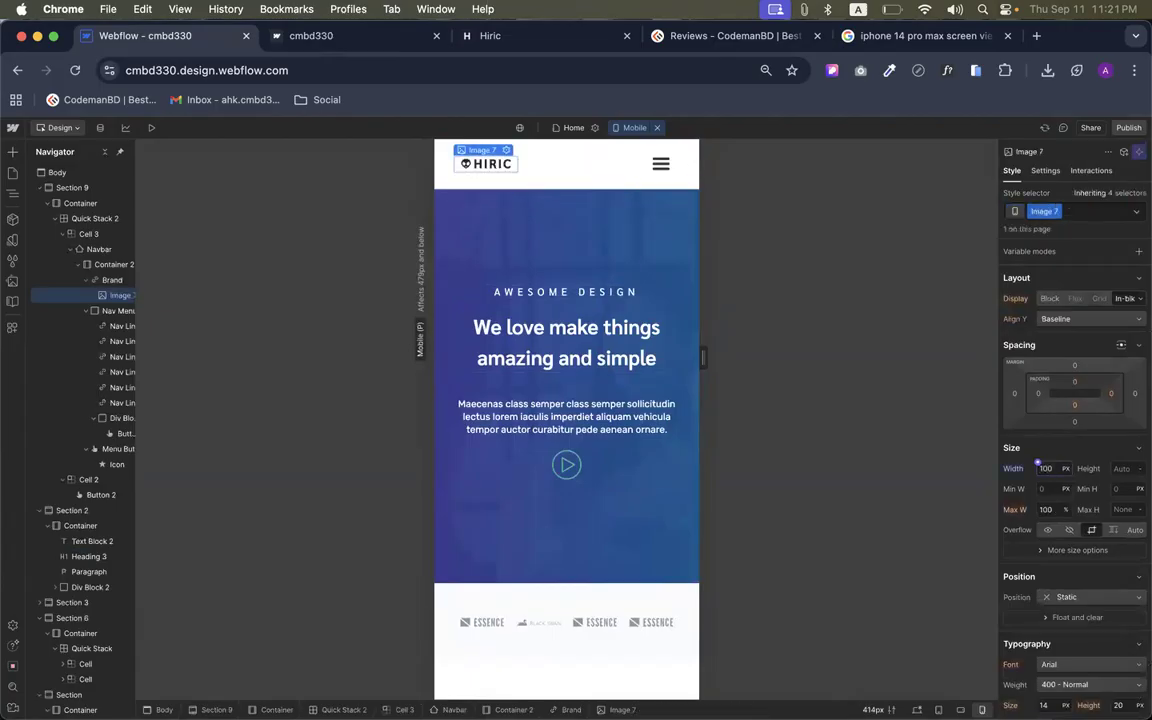
key(Up)
key(Up)
key(Up)
key(Up)
key(Up)
key(Up)
key(Up)
key(Up)
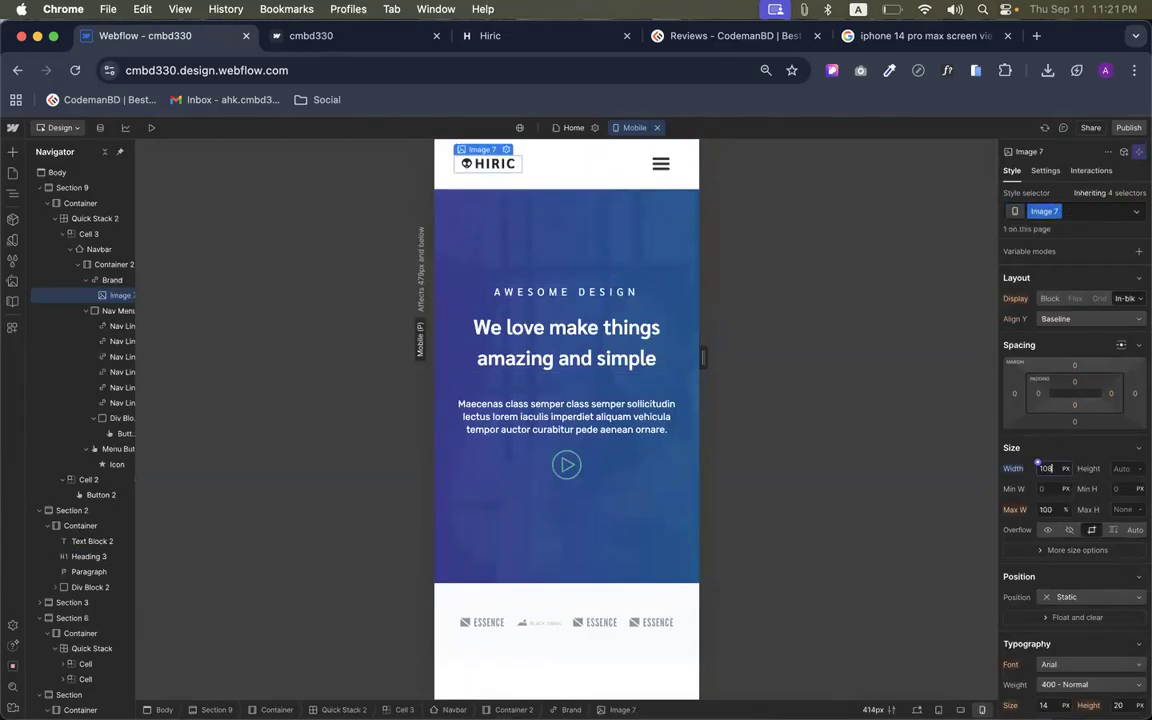
Set the navbar logo image's width to 150 px at the mobile breakpoint
text(1)
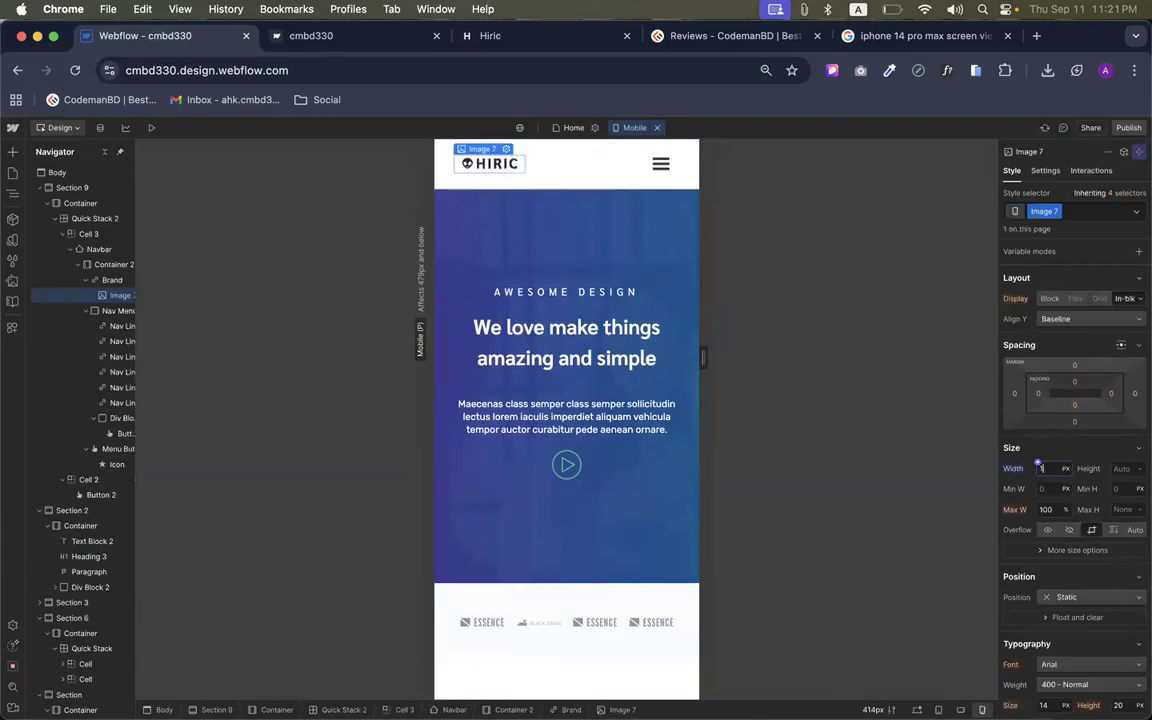
text(50)
key(Return)
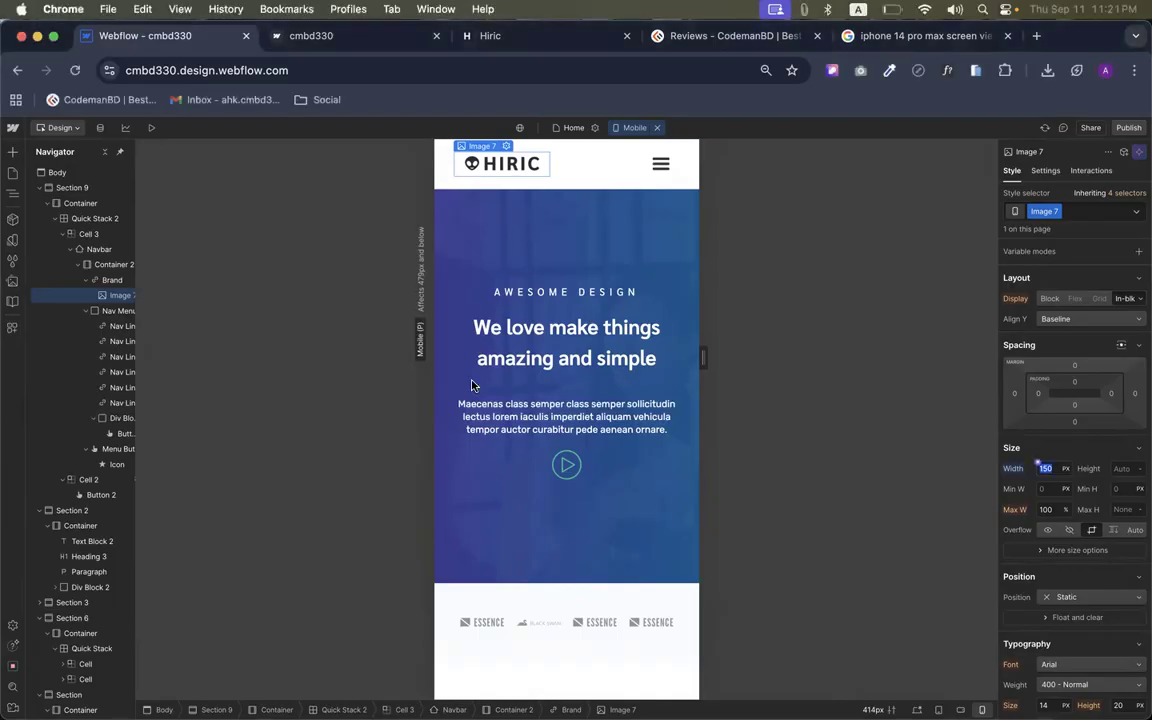
Check the client logos on the Hiric reference page and reduce the matching mobile Quick Stack to one column
scroll(690, 360, down, 5)
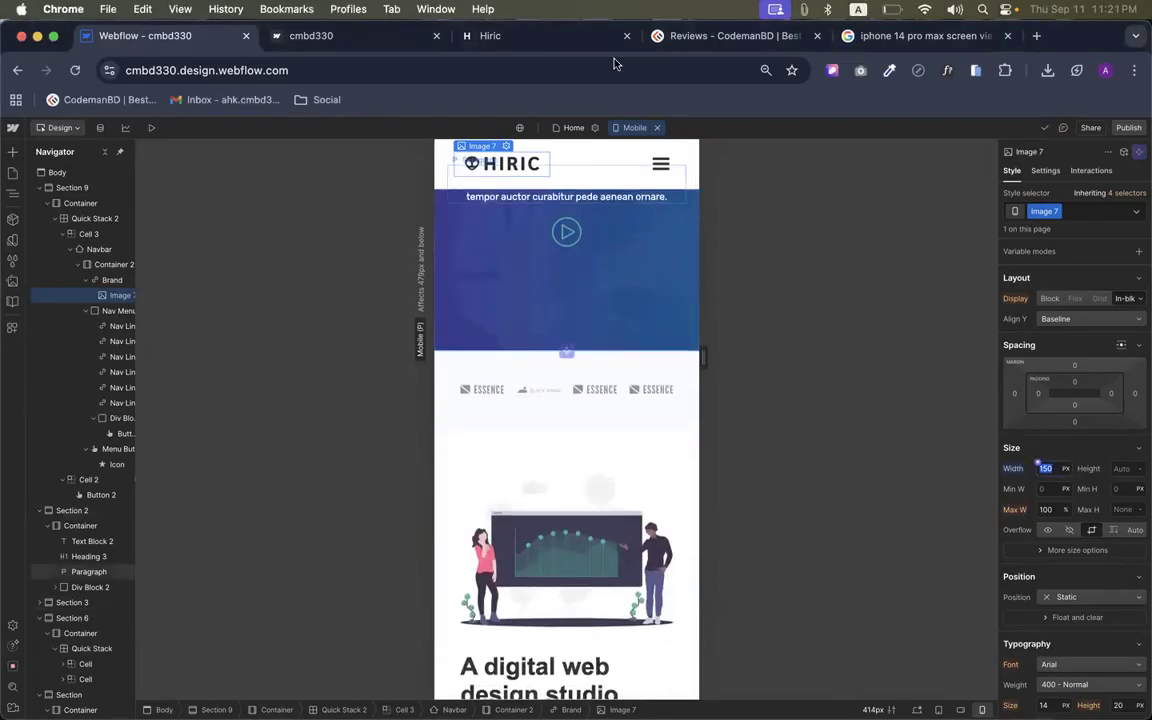
click(578, 36)
scroll(530, 400, down, 5)
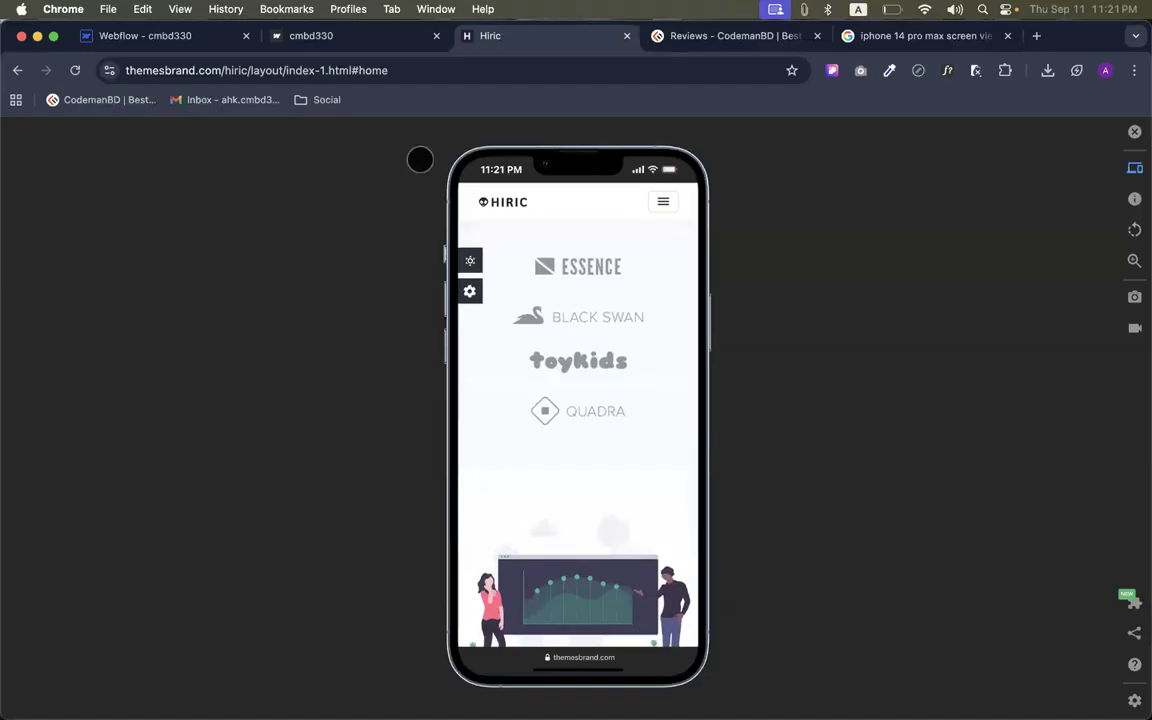
click(100, 34)
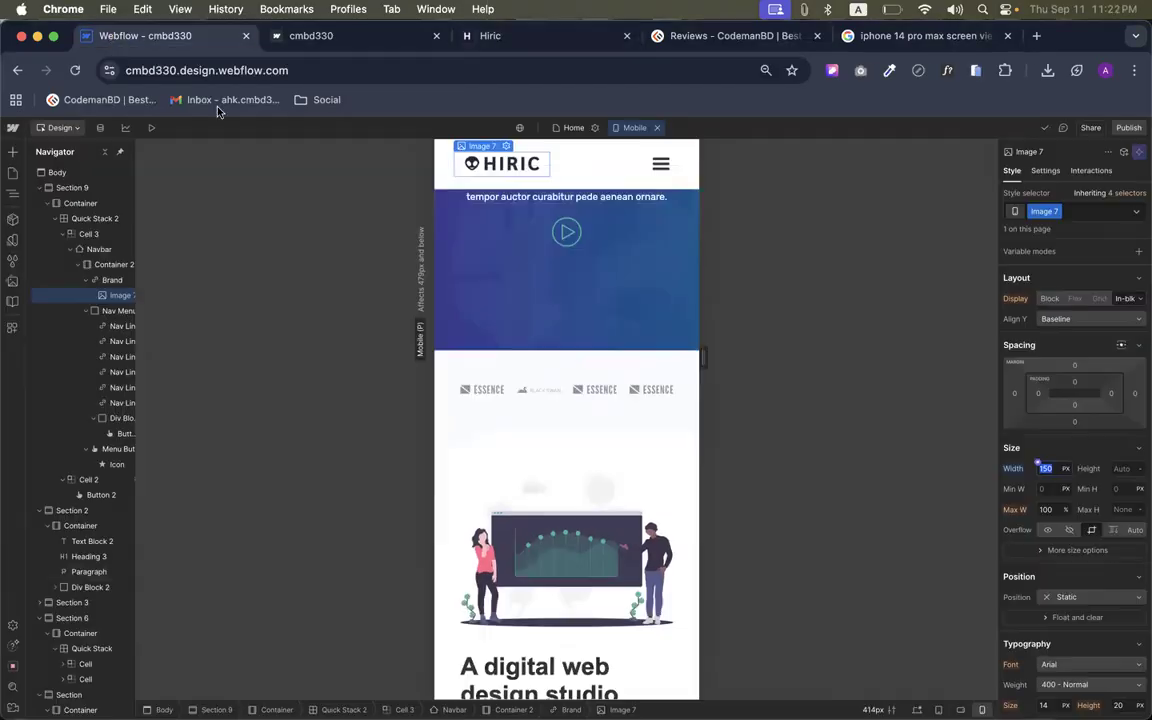
click(509, 379)
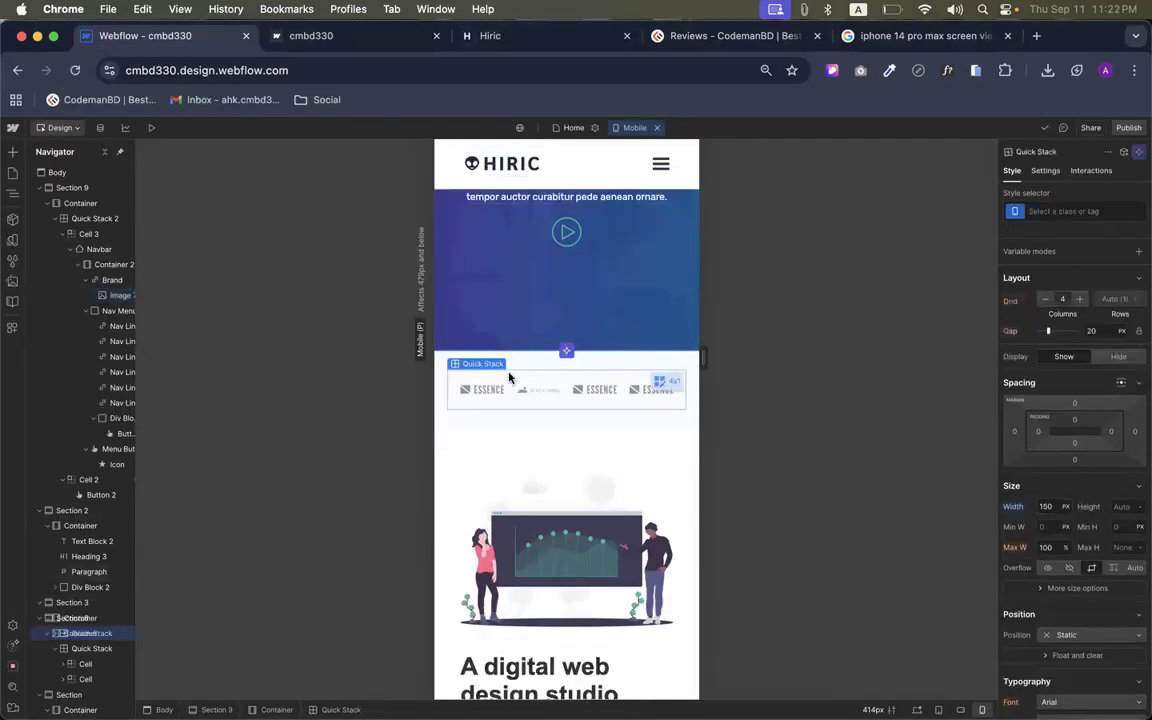
click(1046, 299)
click(1046, 299)
click(1046, 299)
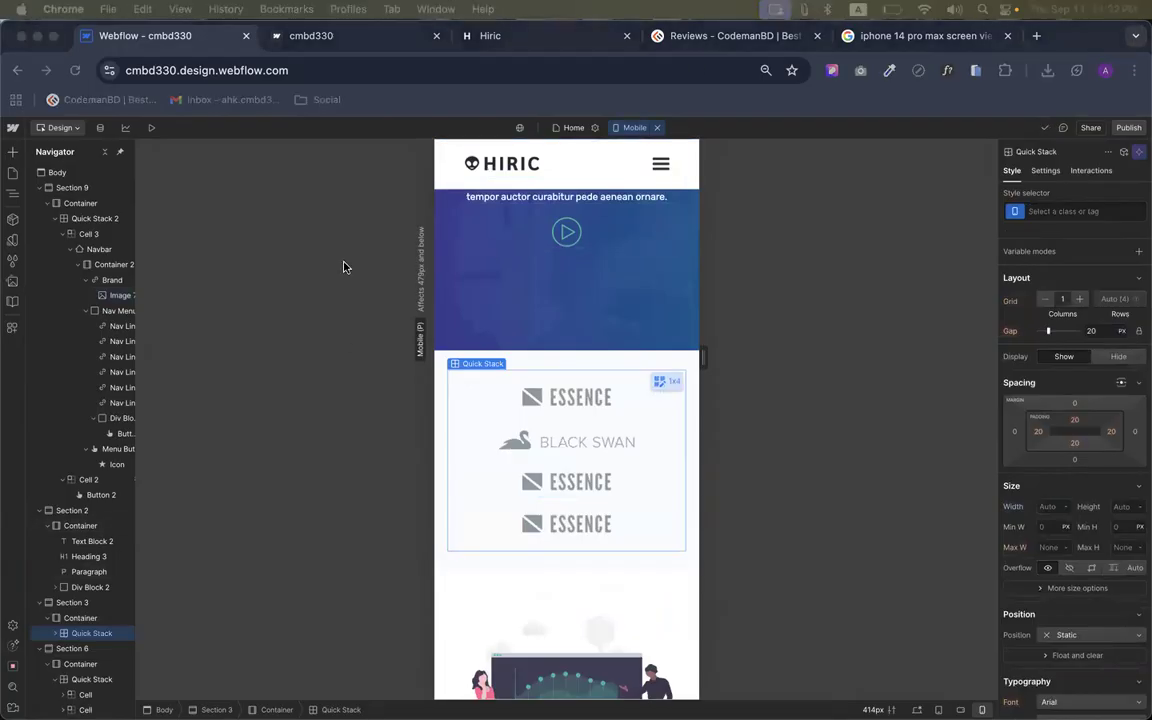
Compare the mobile content sections with the Hiric reference page and inspect the service cards' column structure and settings
click(458, 514)
scroll(458, 514, down, 5)
scroll(548, 456, down, 5)
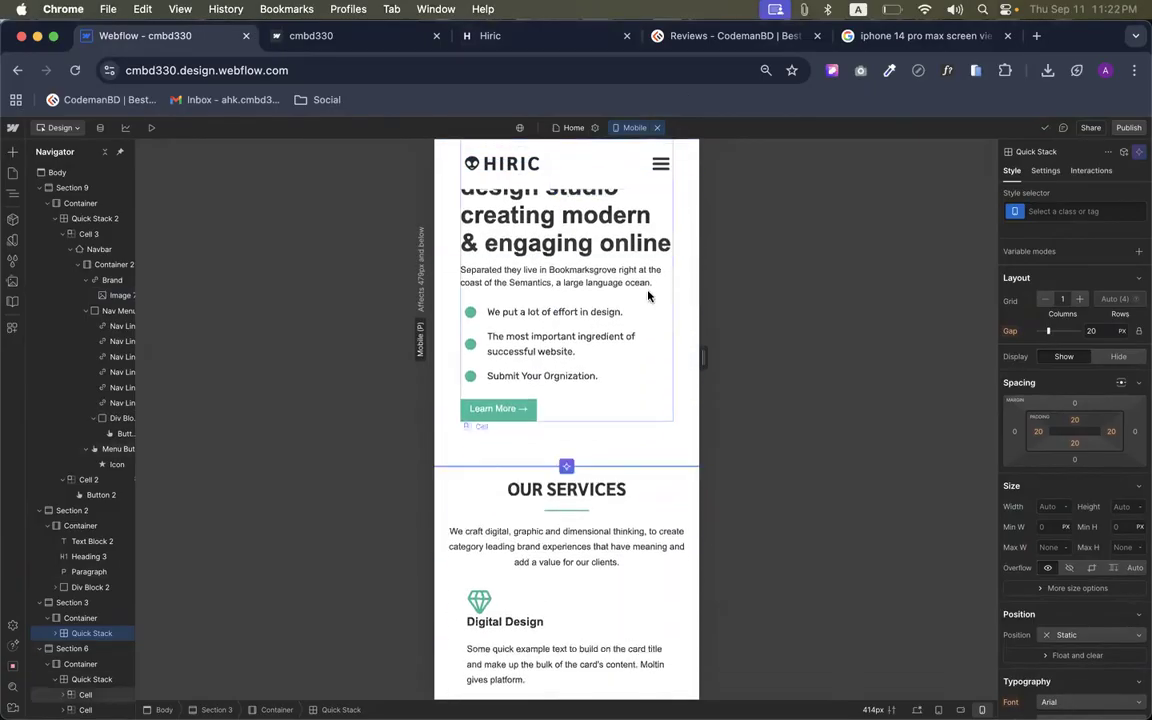
scroll(648, 296, down, 5)
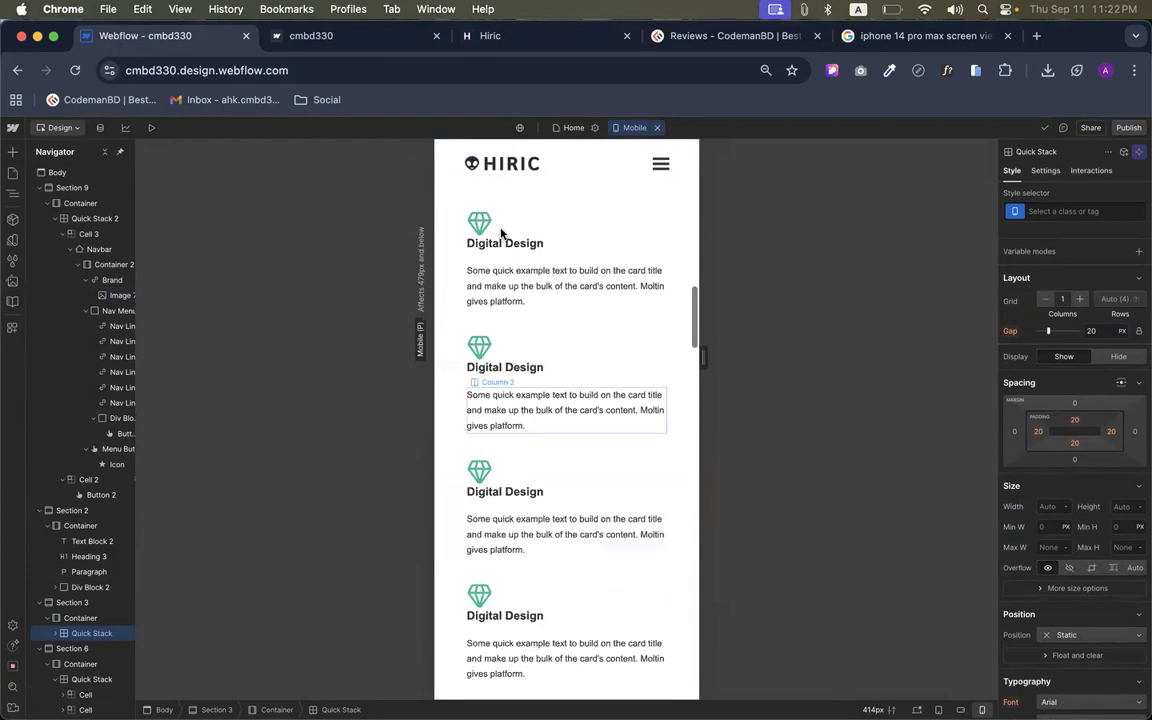
click(492, 36)
scroll(552, 424, down, 10)
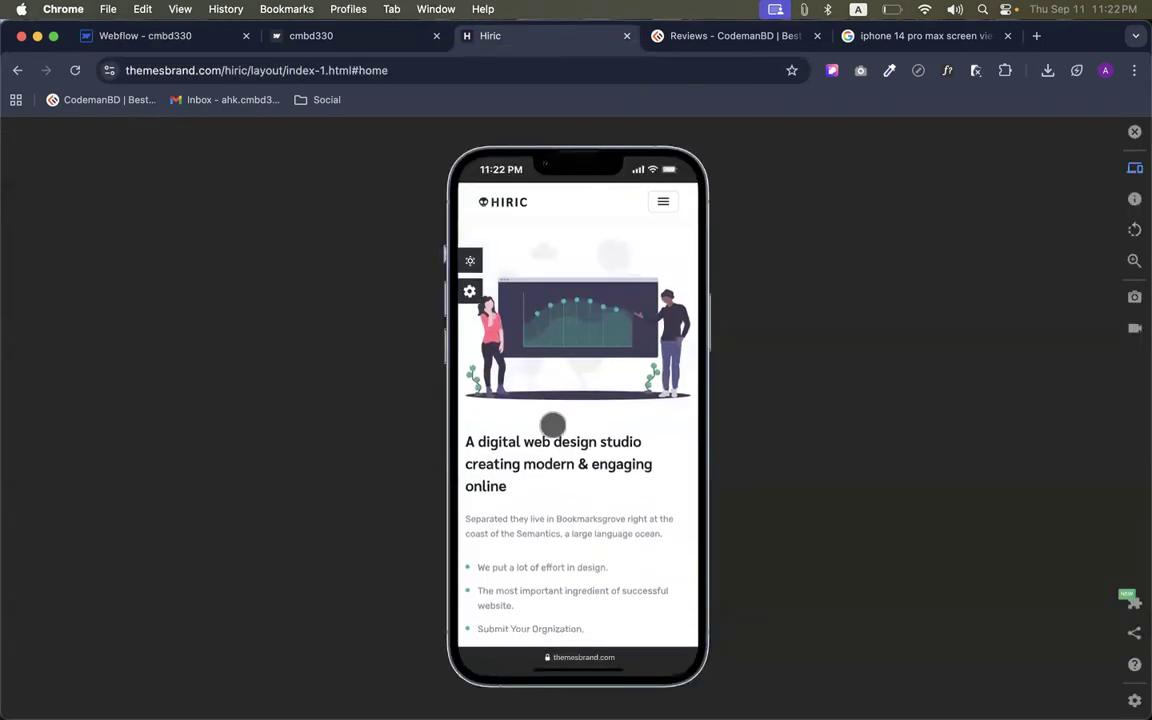
click(145, 38)
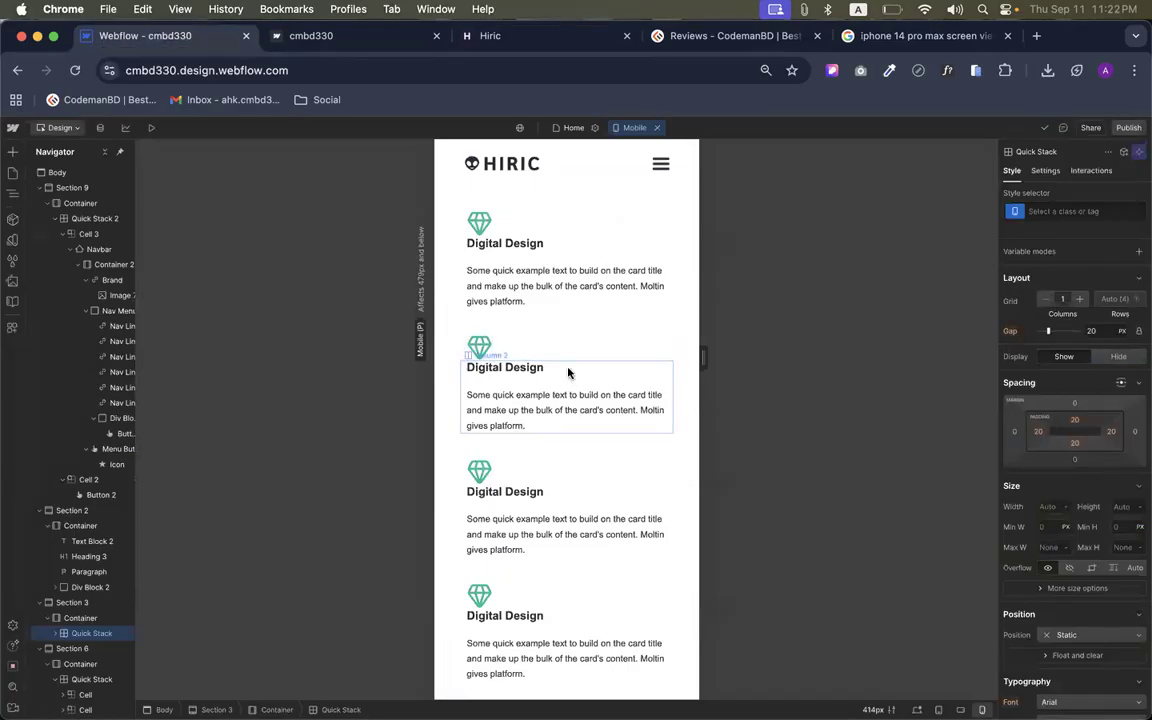
click(464, 368)
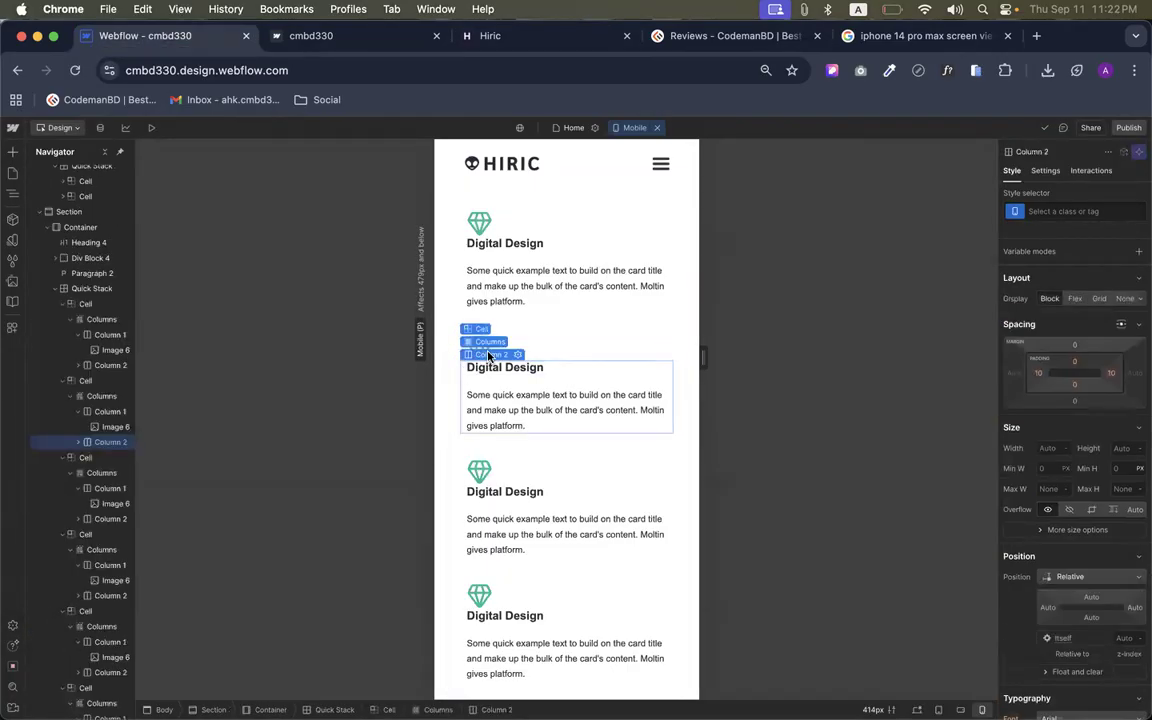
click(486, 342)
click(516, 329)
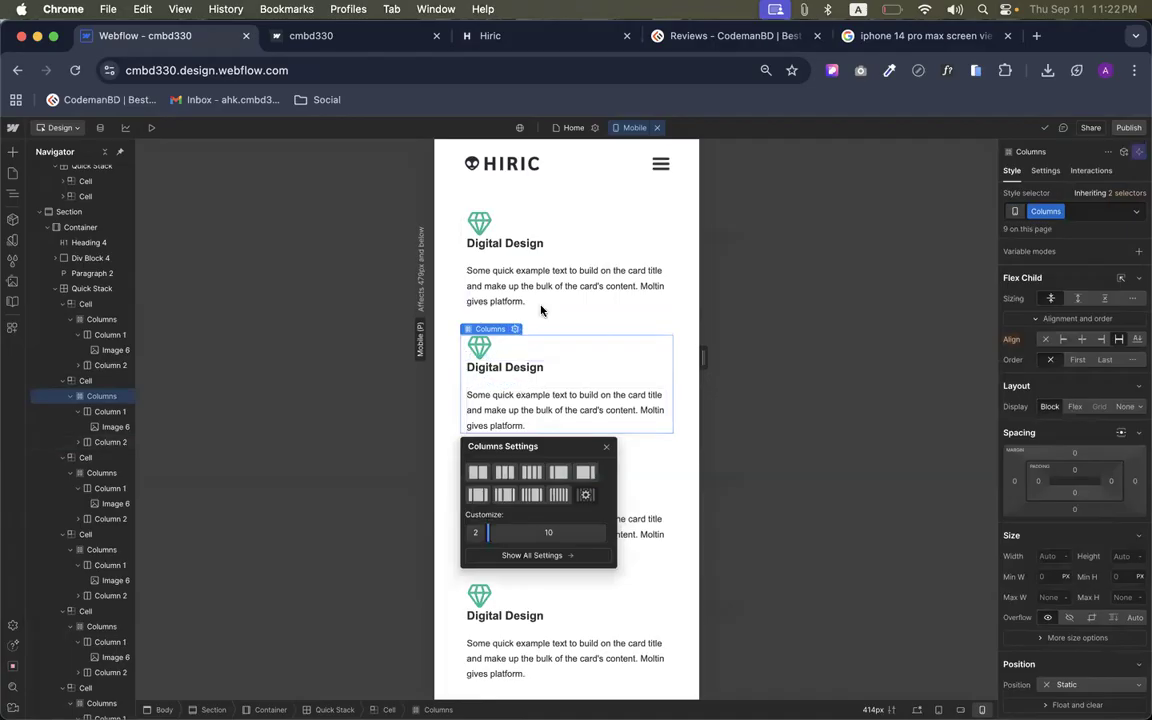
click(533, 238)
click(522, 226)
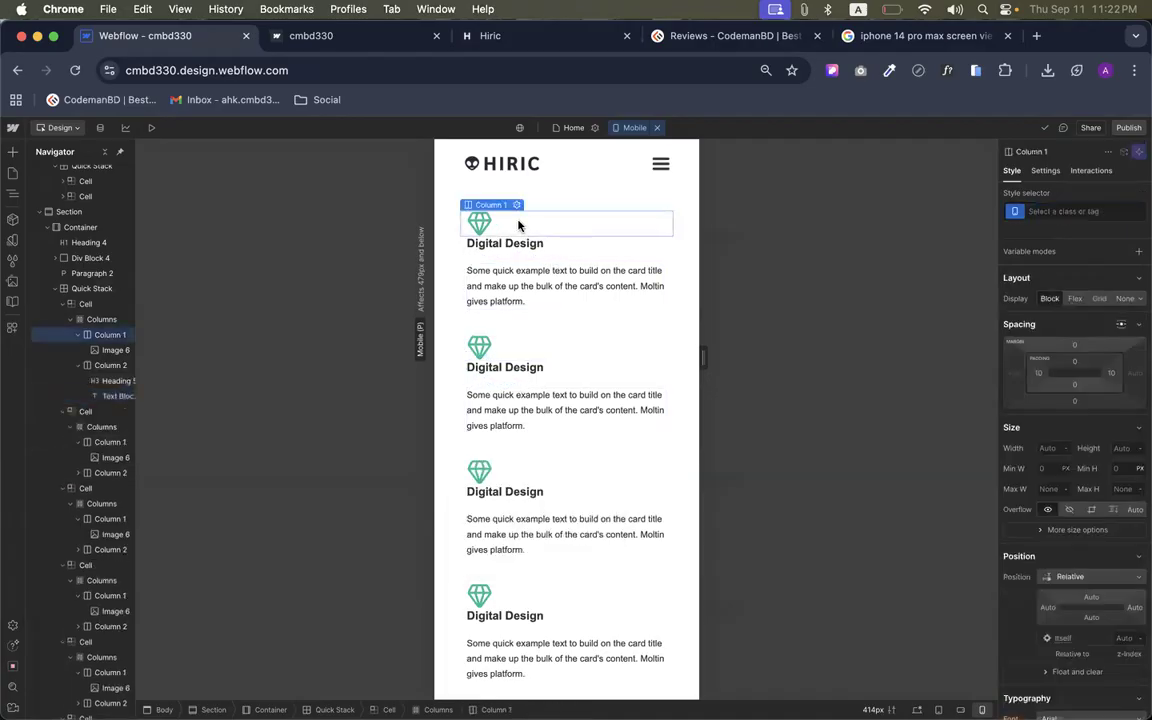
click(478, 235)
Check the team section on the Hiric reference page and set the mobile team Quick Stack to one column
scroll(519, 380, down, 5)
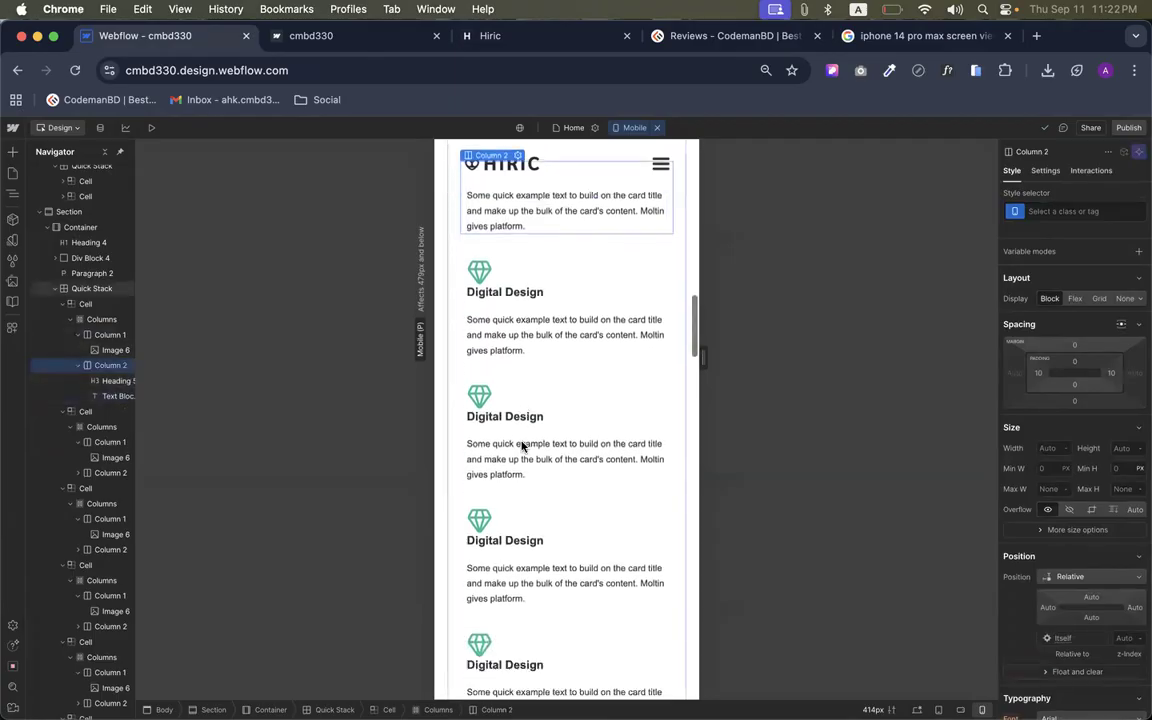
scroll(521, 446, down, 5)
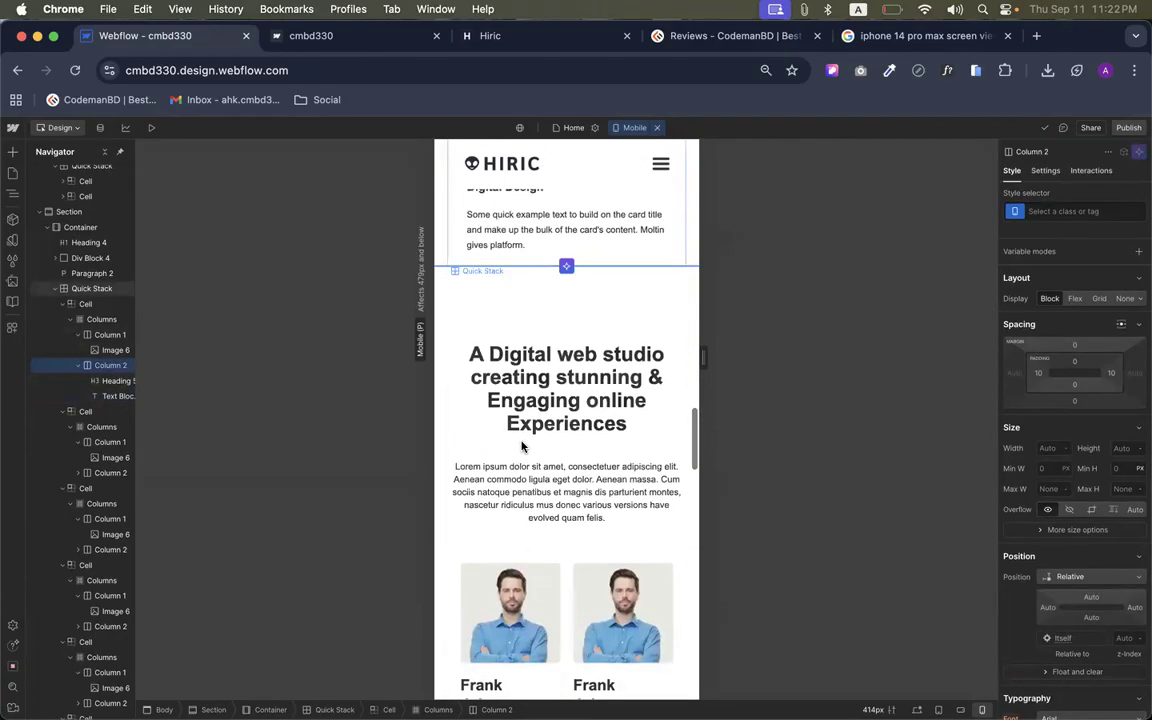
click(571, 390)
scroll(571, 390, down, 4)
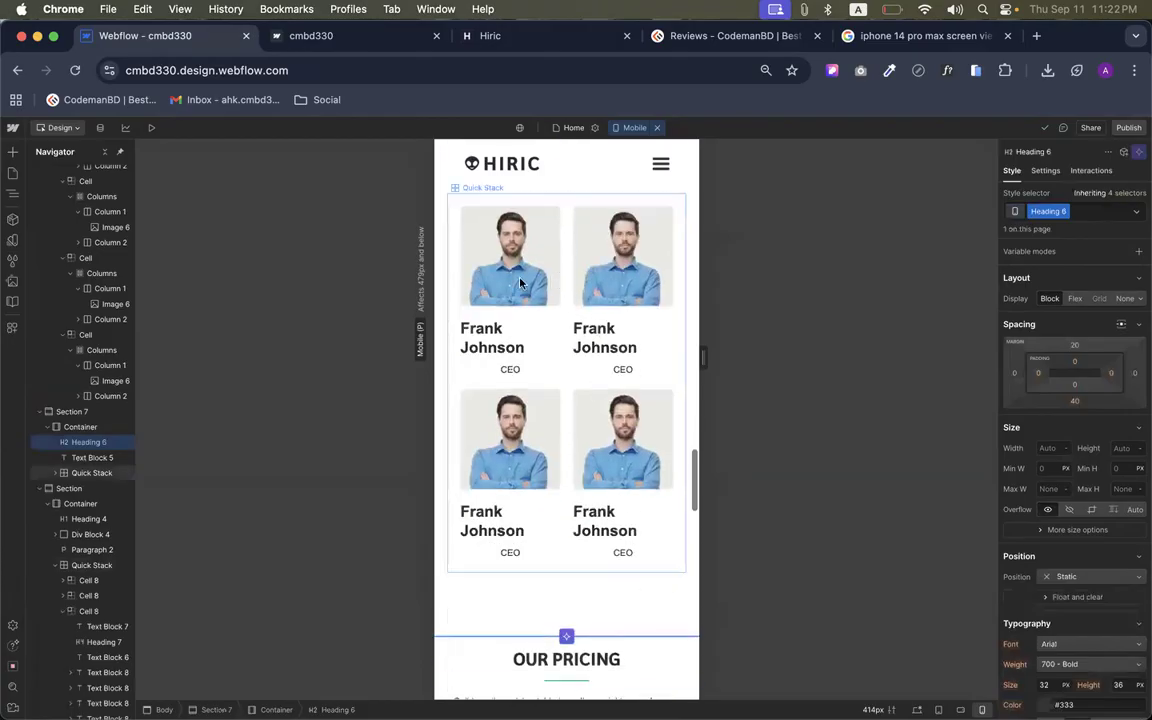
click(558, 376)
click(488, 36)
scroll(530, 357, up, 10)
scroll(530, 357, down, 10)
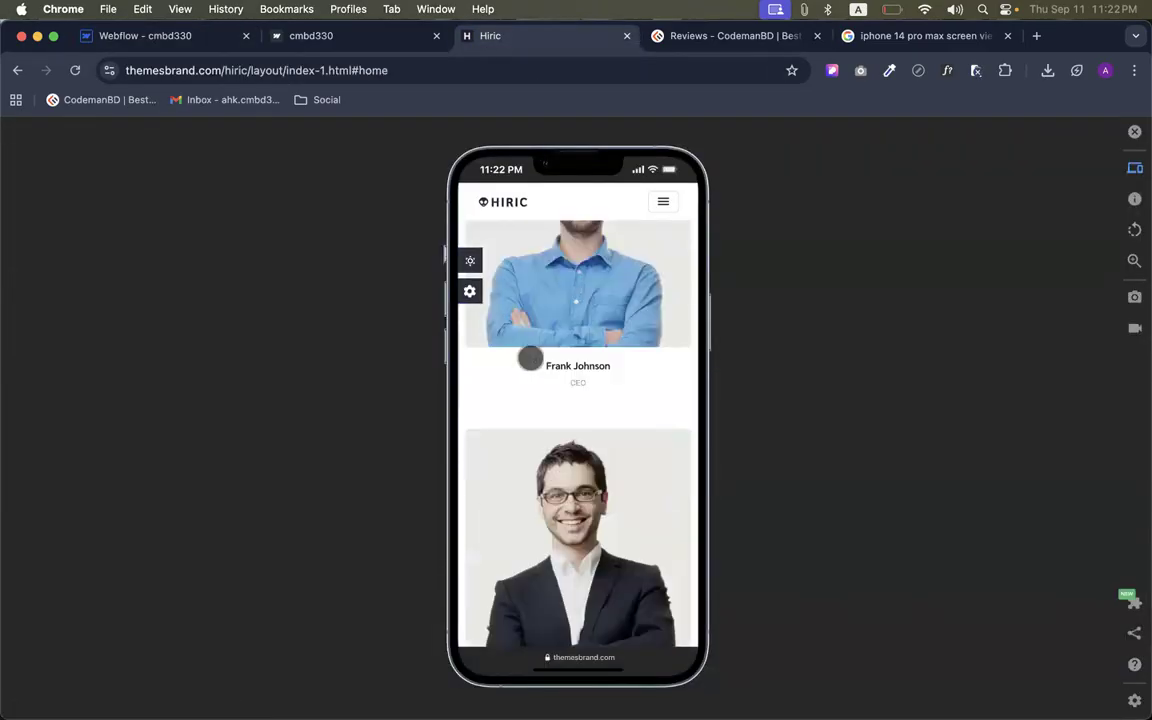
click(150, 36)
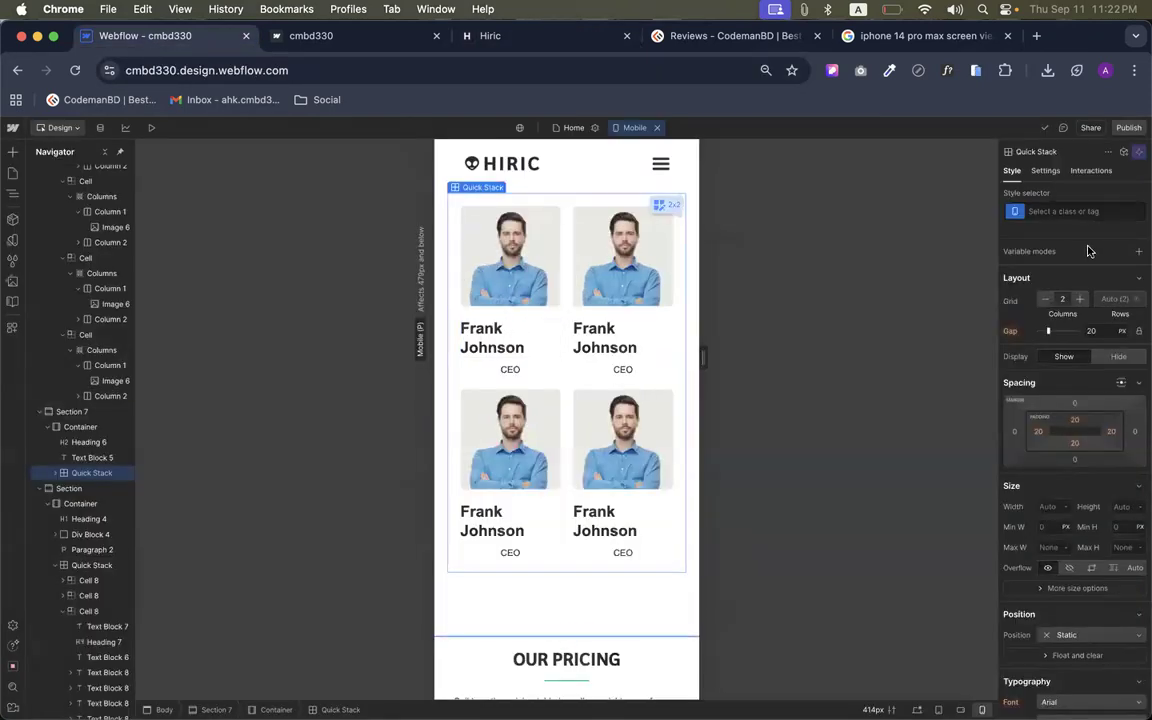
click(1045, 299)
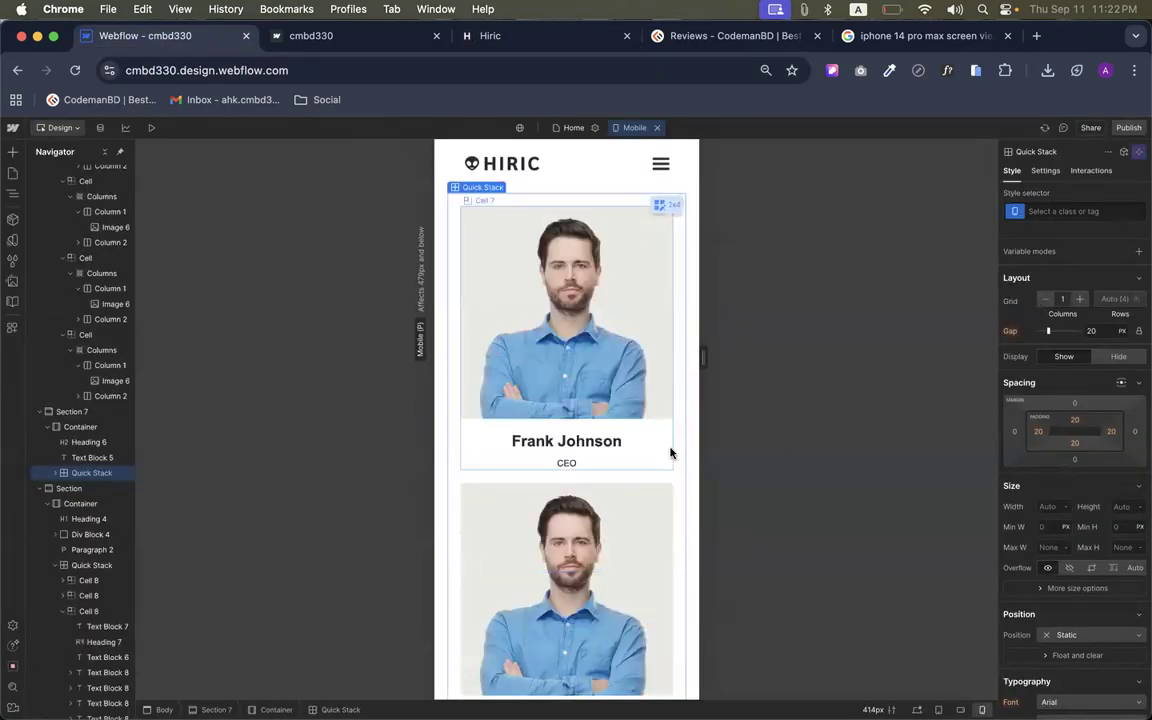
Reduce the Quick Stack holding the pricing plans under Our Pricing to one column on mobile
scroll(560, 420, down, 5)
scroll(548, 462, down, 15)
scroll(548, 462, up, 8)
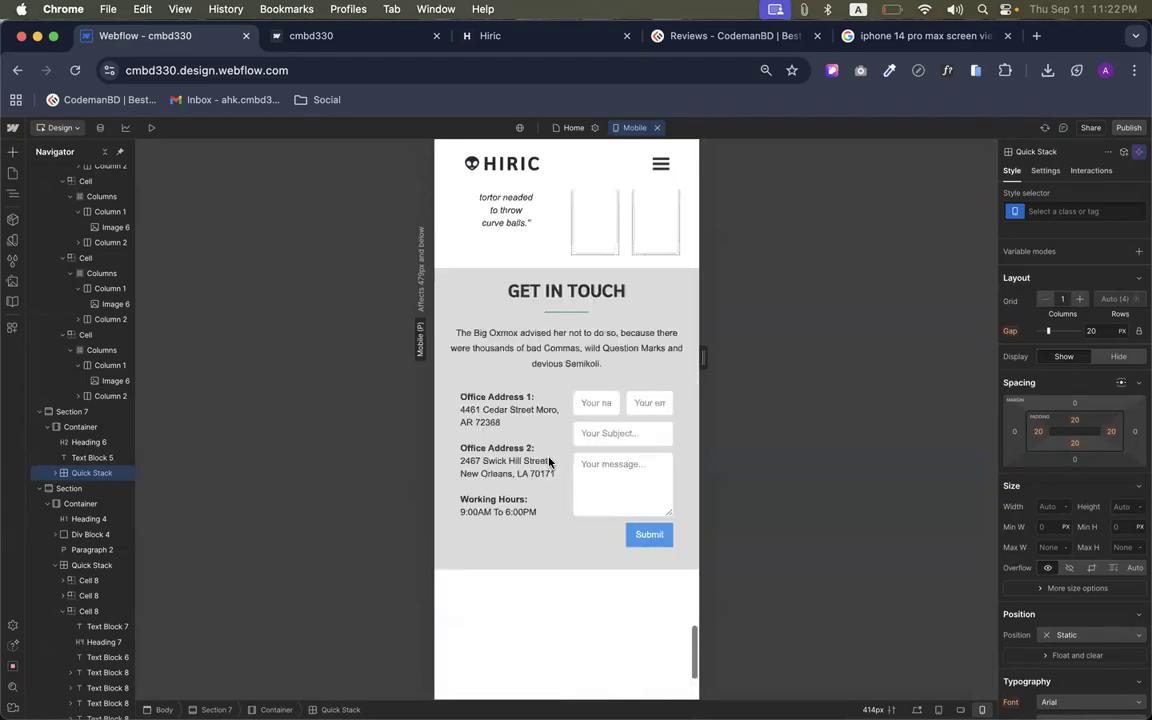
scroll(548, 462, down, 2)
scroll(491, 235, up, 2)
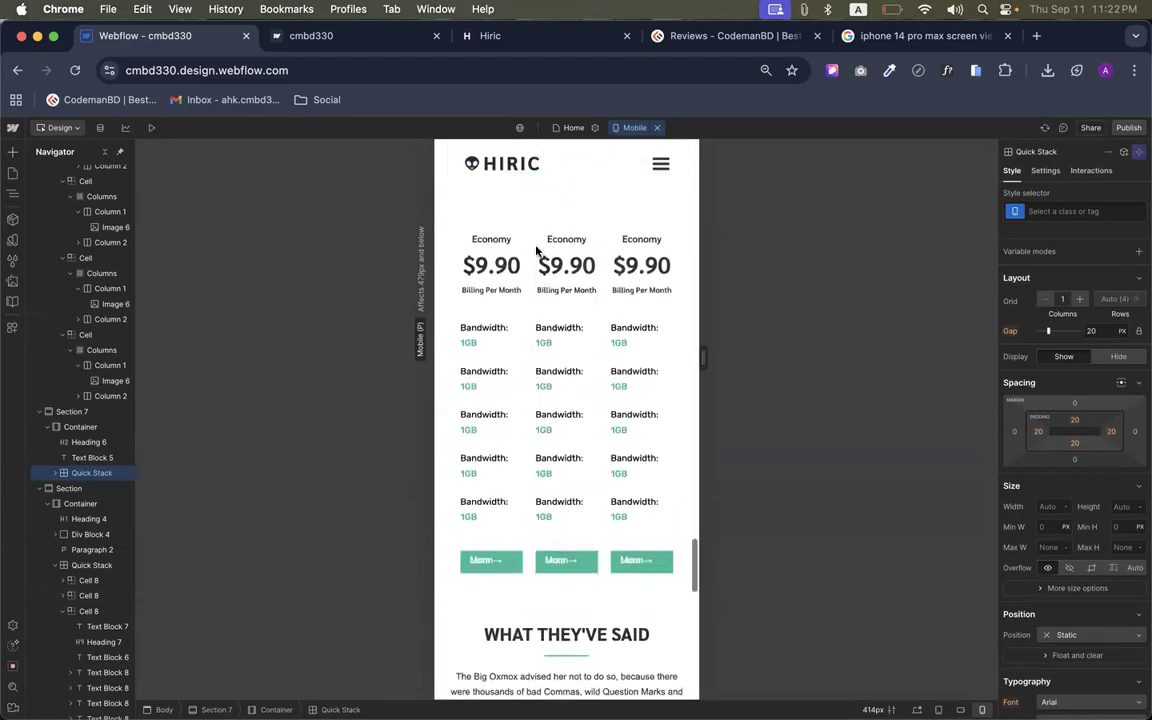
click(491, 235)
click(527, 251)
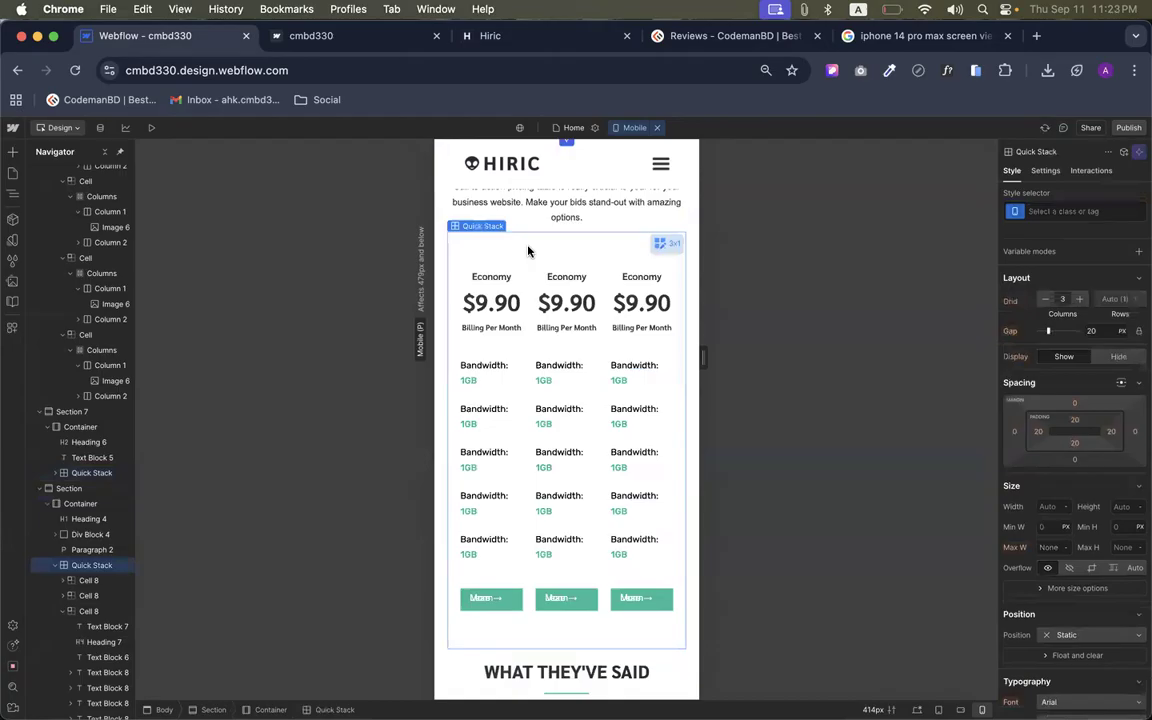
click(1045, 298)
click(1045, 298)
Return to the start of the mobile page and publish the site to staging
scroll(471, 420, up, 20)
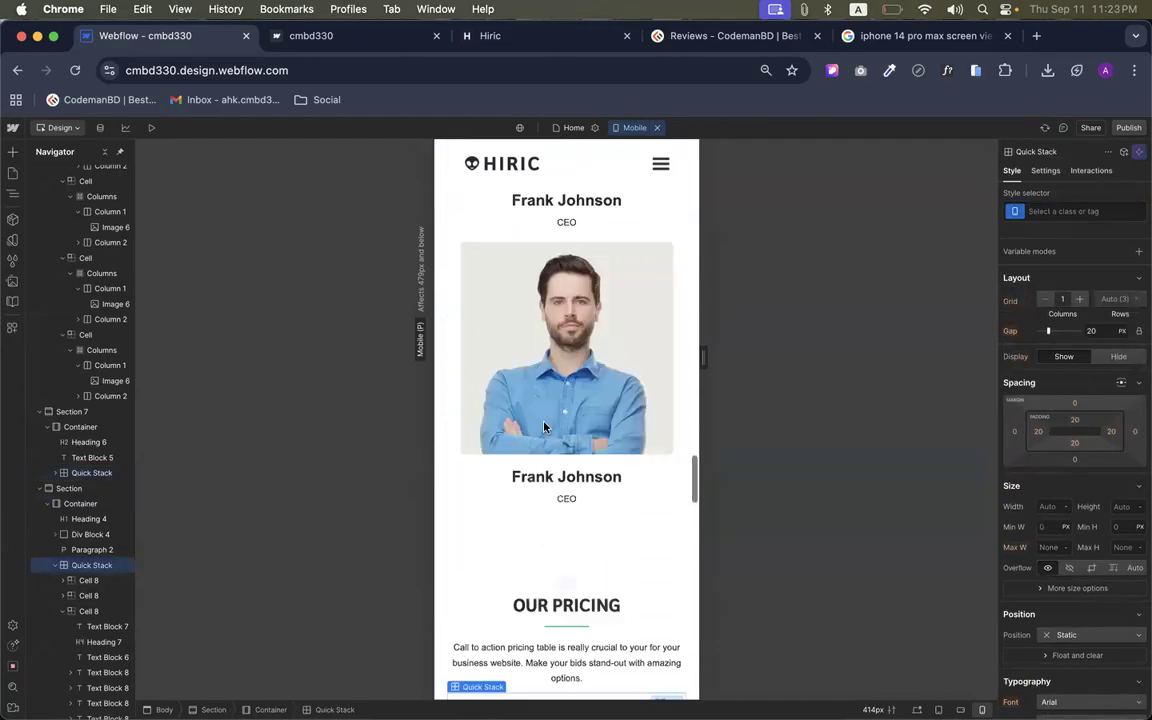
scroll(471, 407, up, 5)
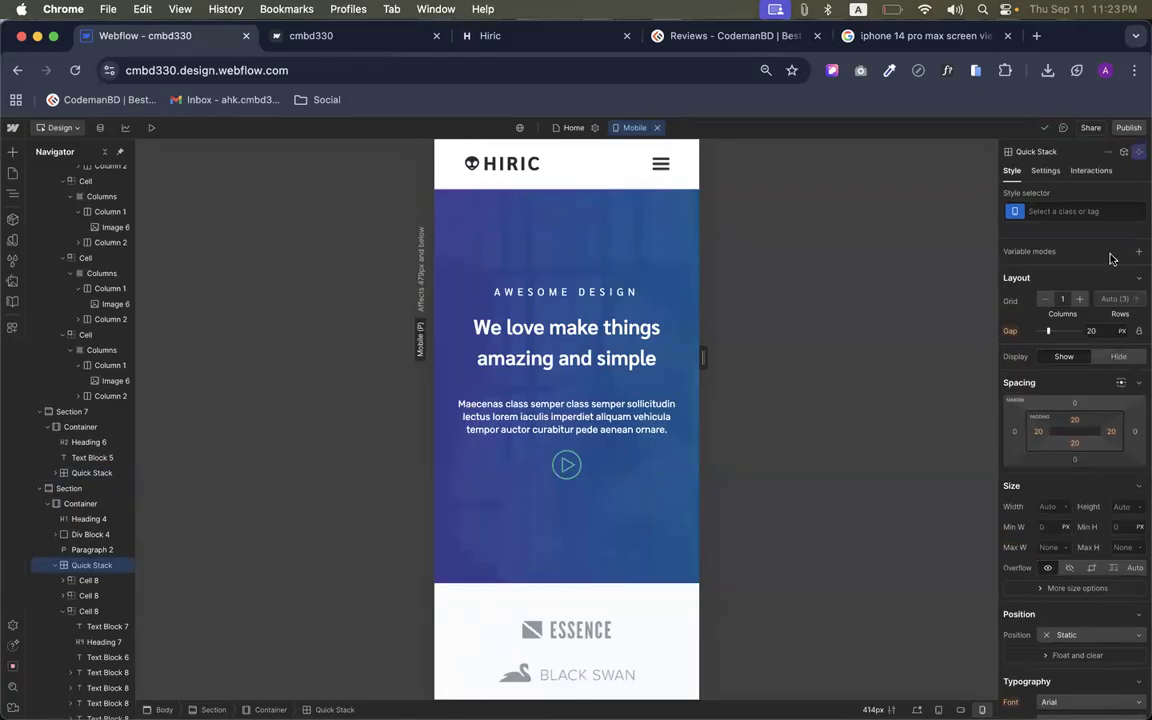
click(1128, 127)
click(1097, 326)
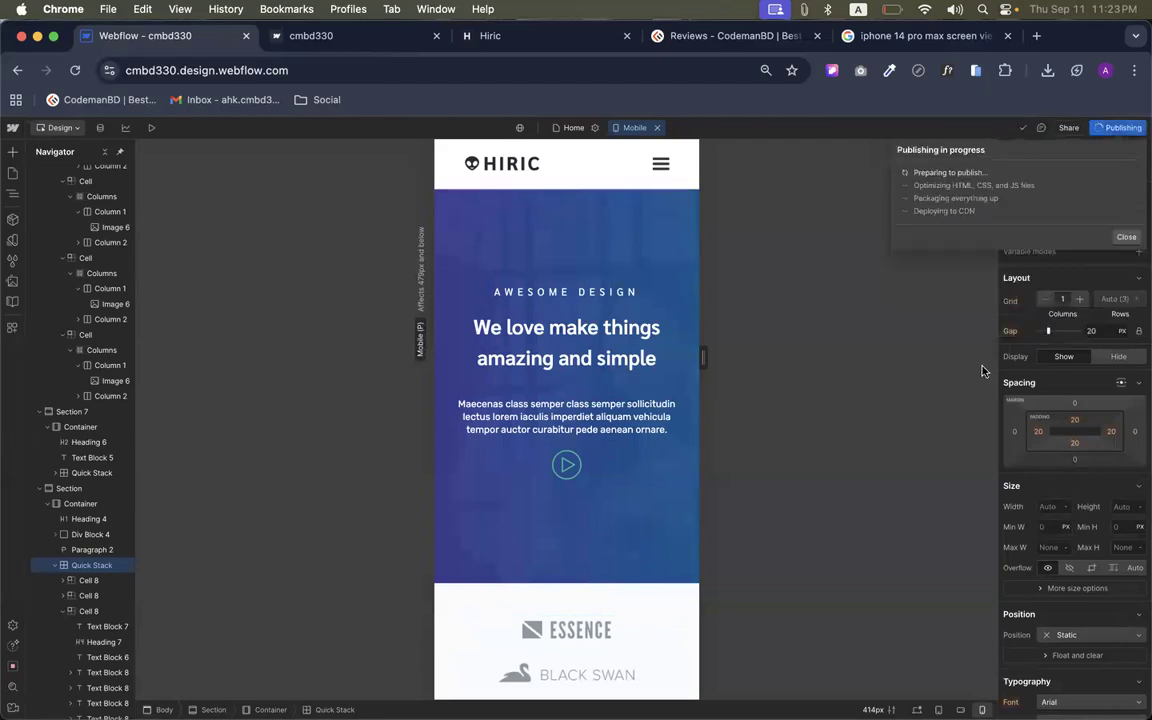
Leave the mobile breakpoint for the desktop view and review the hero and client logo sections
click(657, 128)
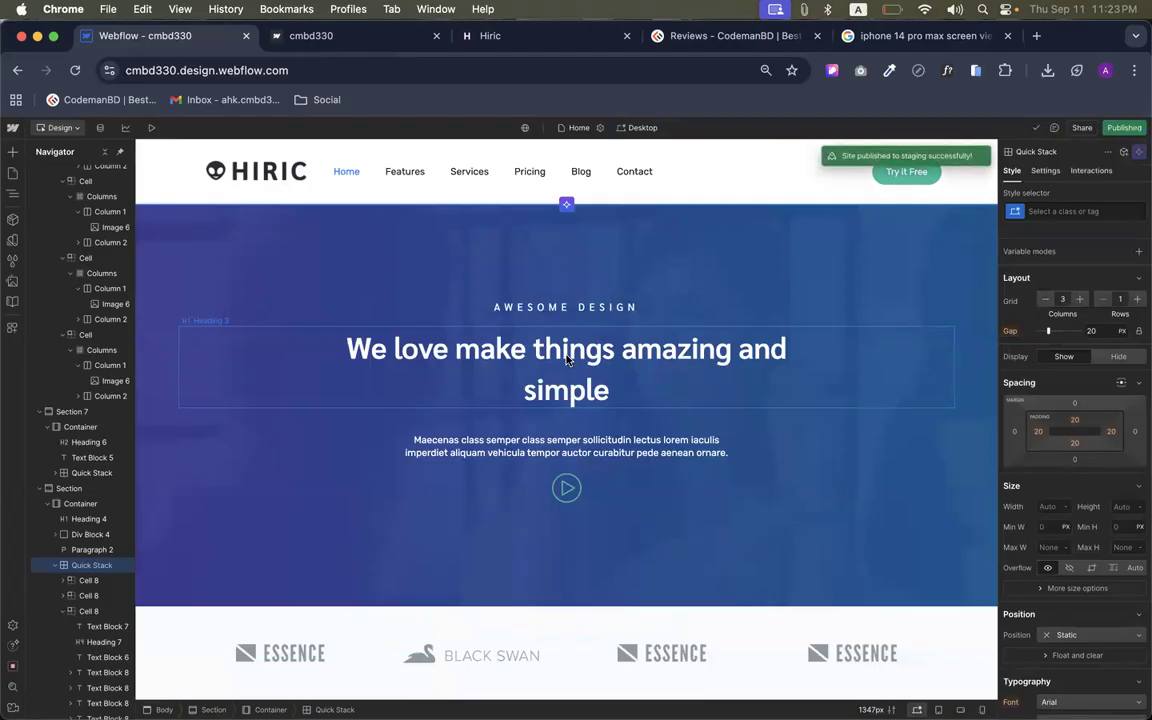
scroll(550, 388, down, 1)
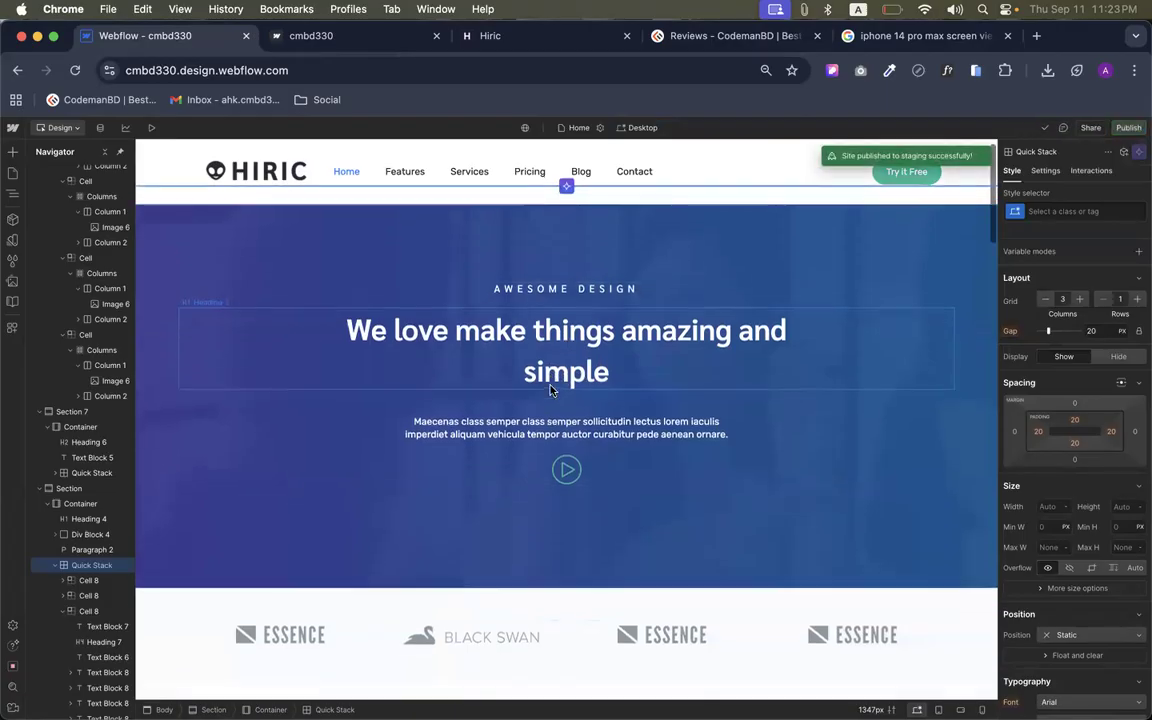
scroll(550, 390, down, 1)
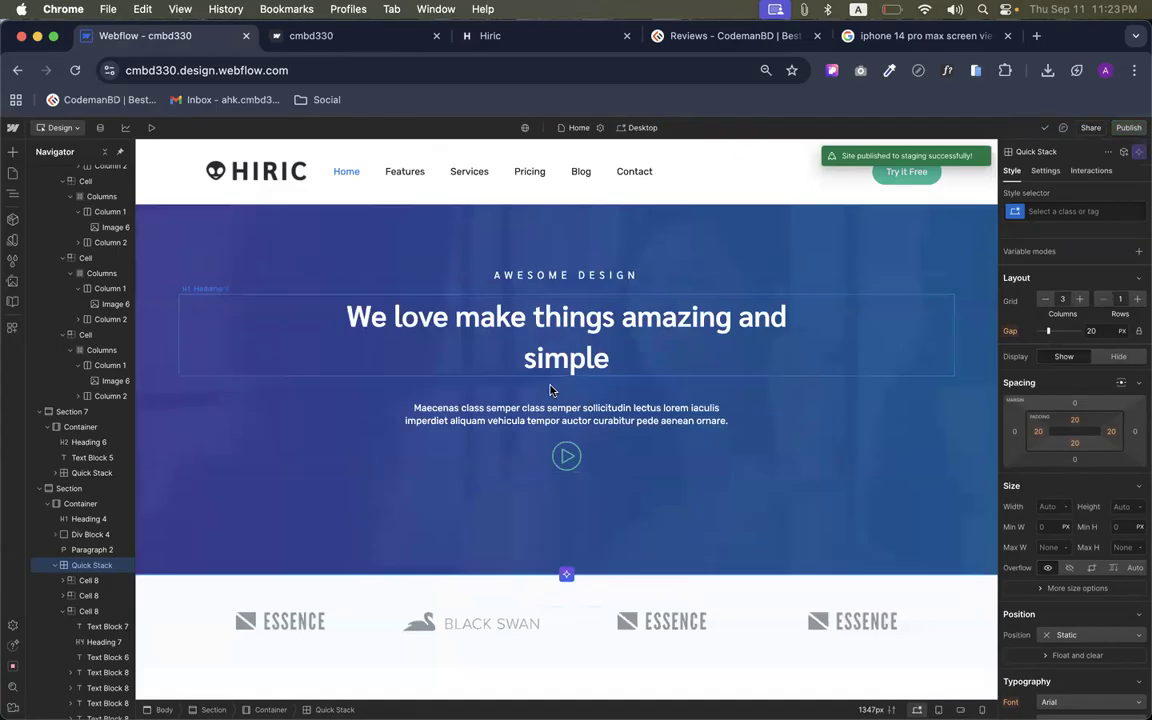
scroll(550, 390, down, 1)
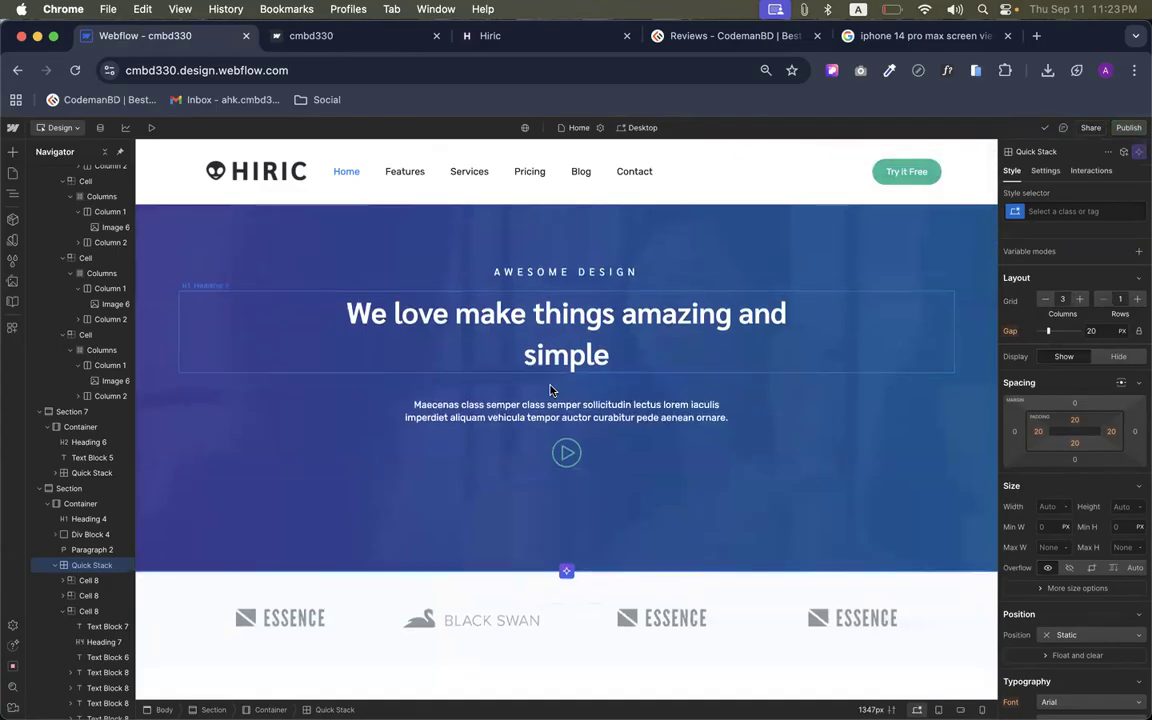
scroll(550, 390, down, 1)
scroll(550, 390, down, 1)
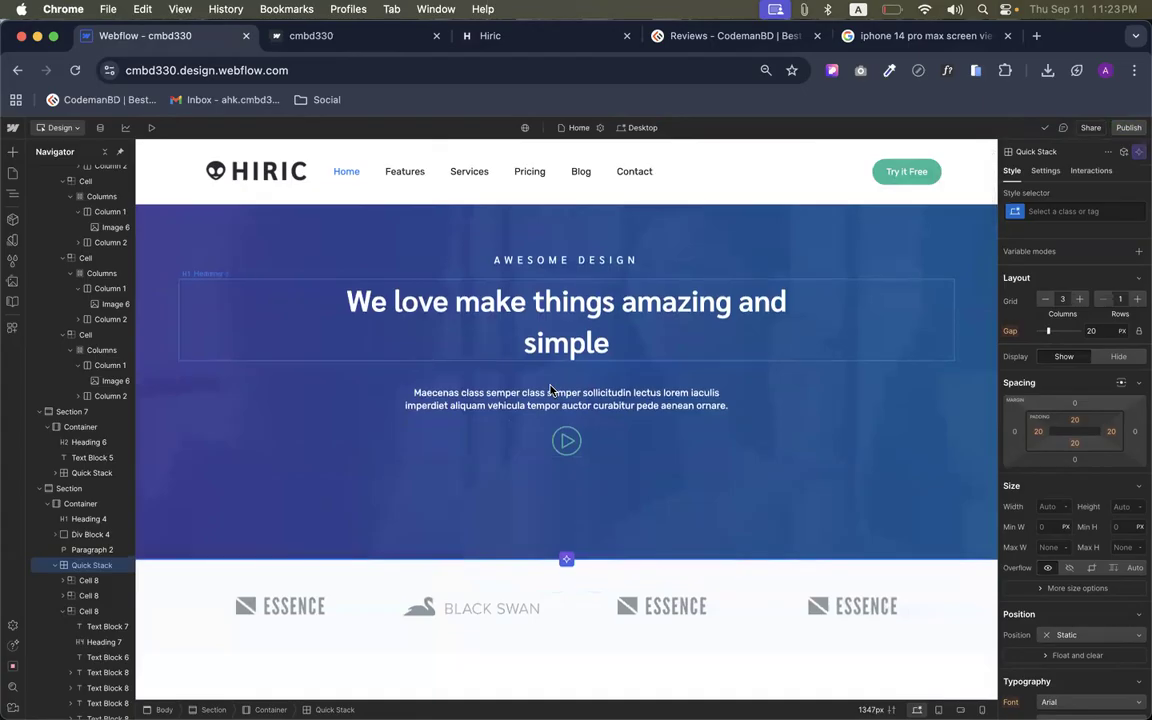
scroll(550, 390, up, 1)
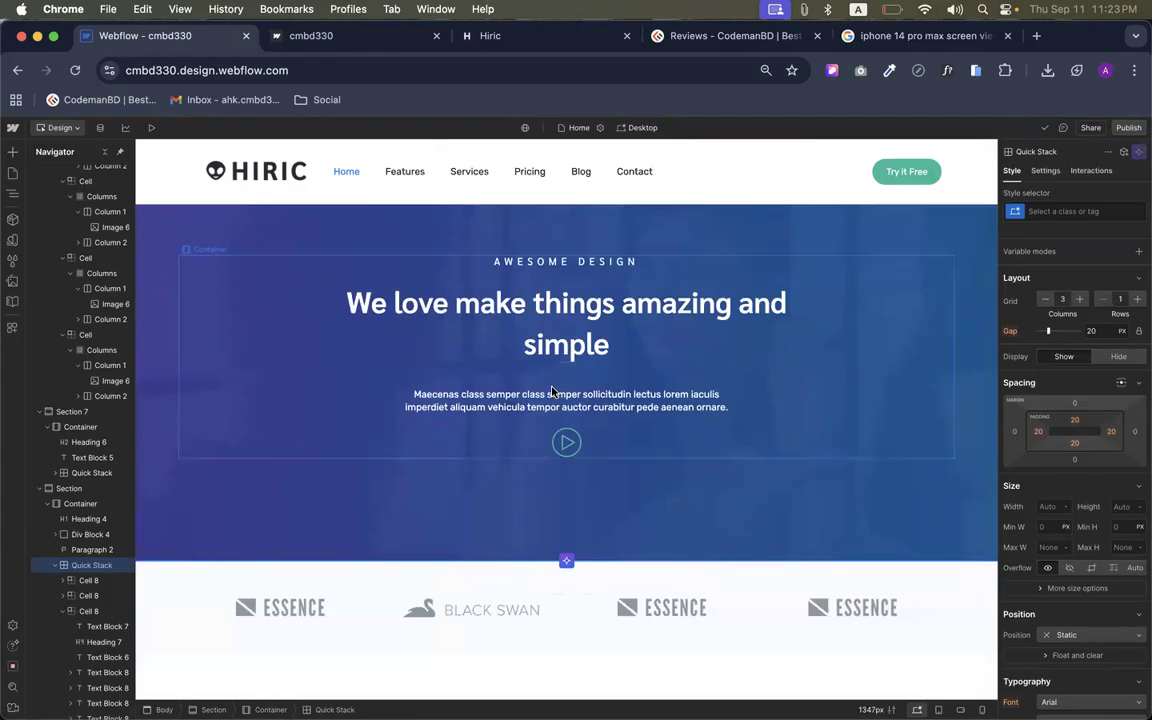
scroll(551, 391, down, 5)
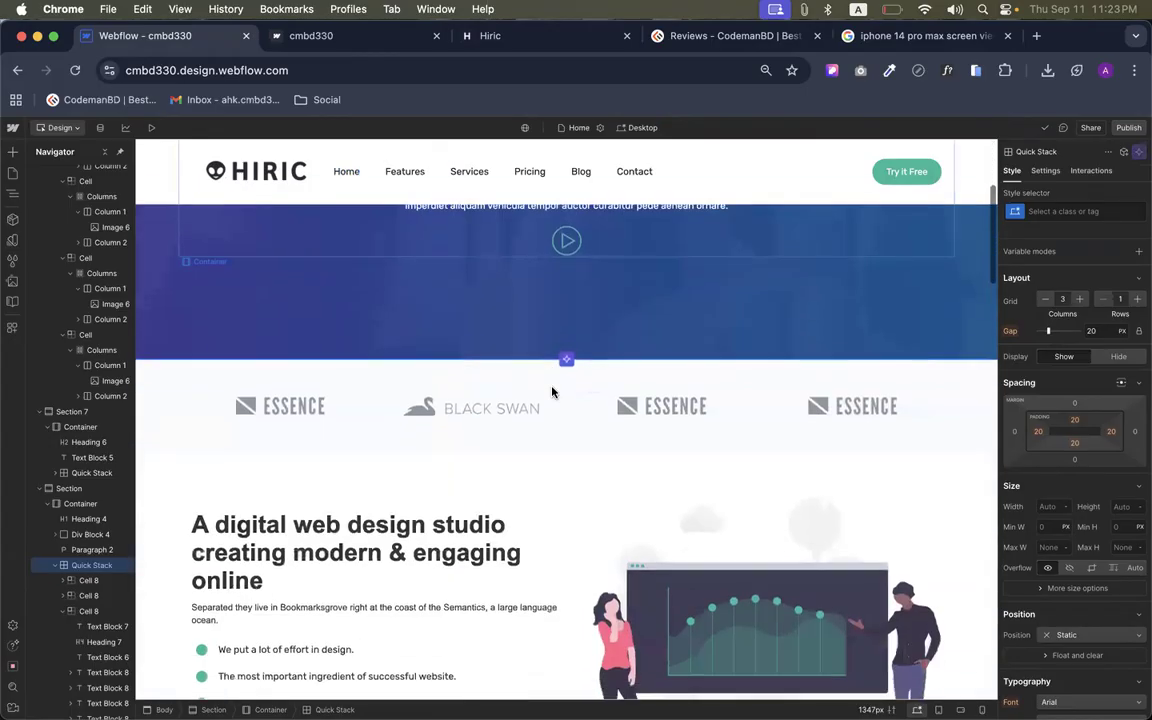
Browse the starter library layouts and insert Hero Heading Left between the client logos and the digital web design studio section
click(12, 151)
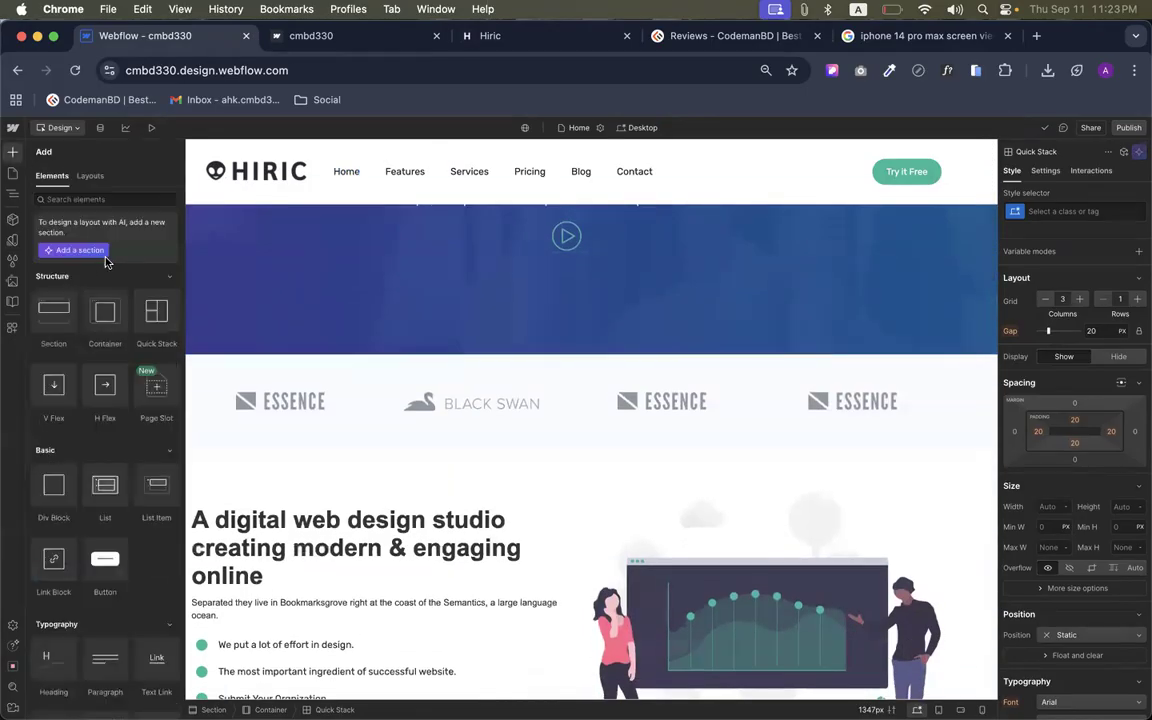
click(90, 175)
scroll(130, 355, down, 3)
mouse_move(125, 372)
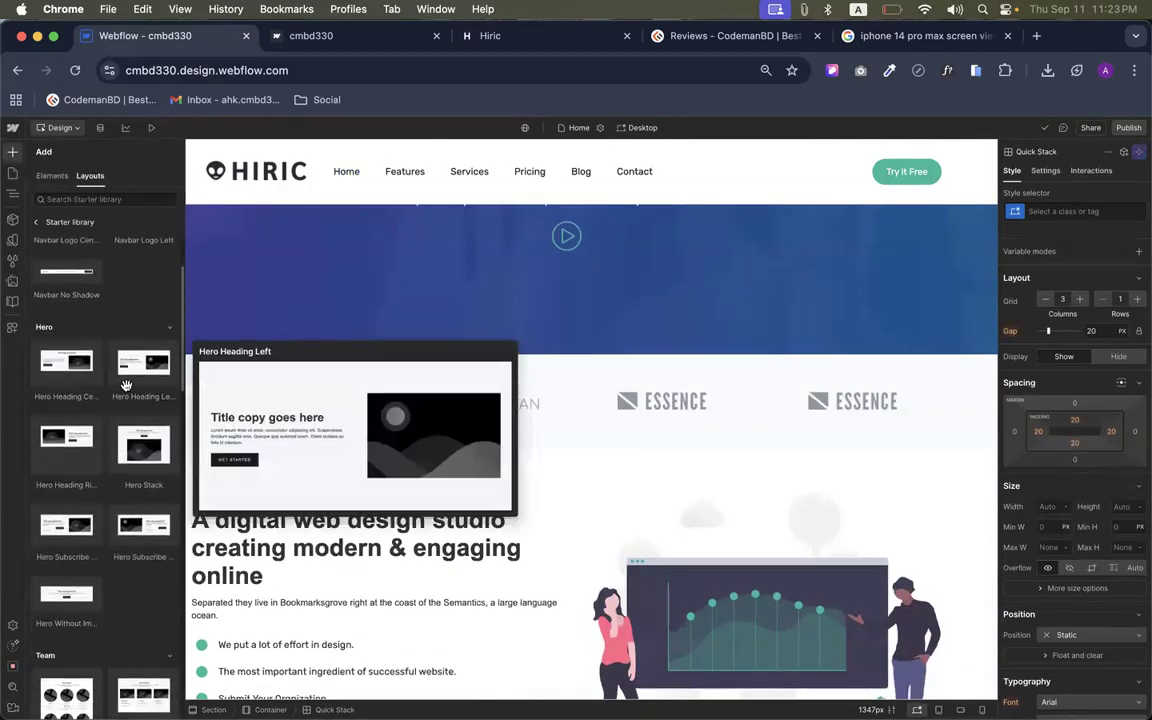
scroll(125, 375, down, 5)
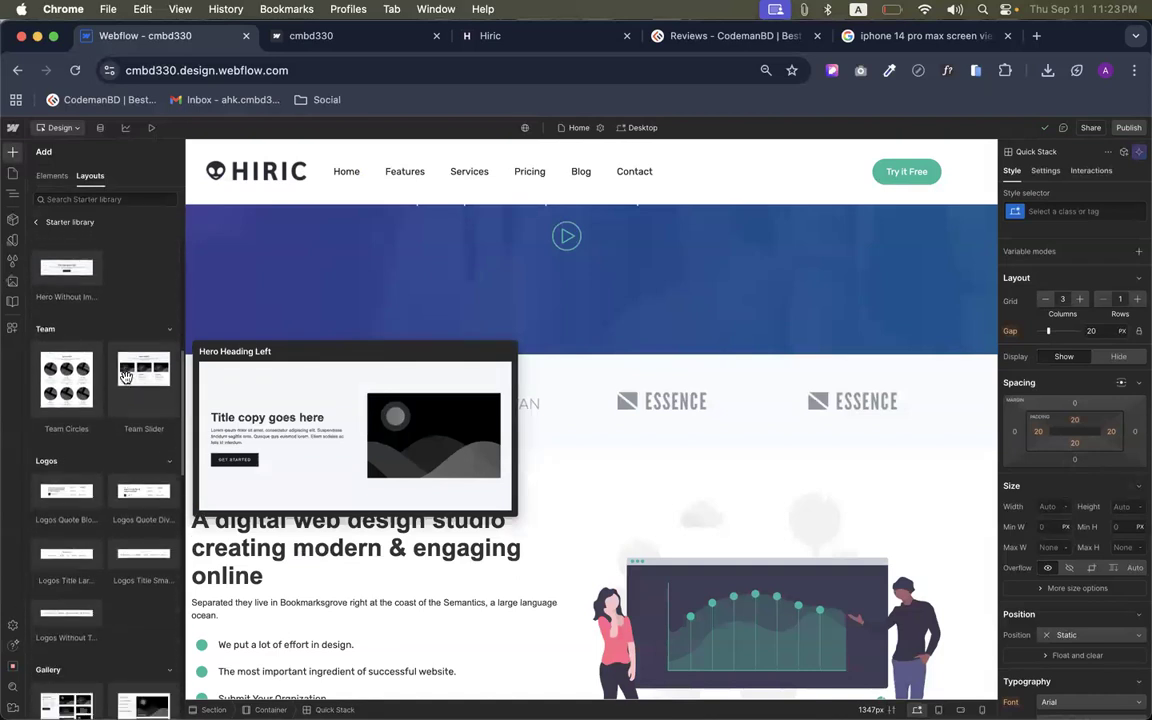
scroll(126, 378, up, 5)
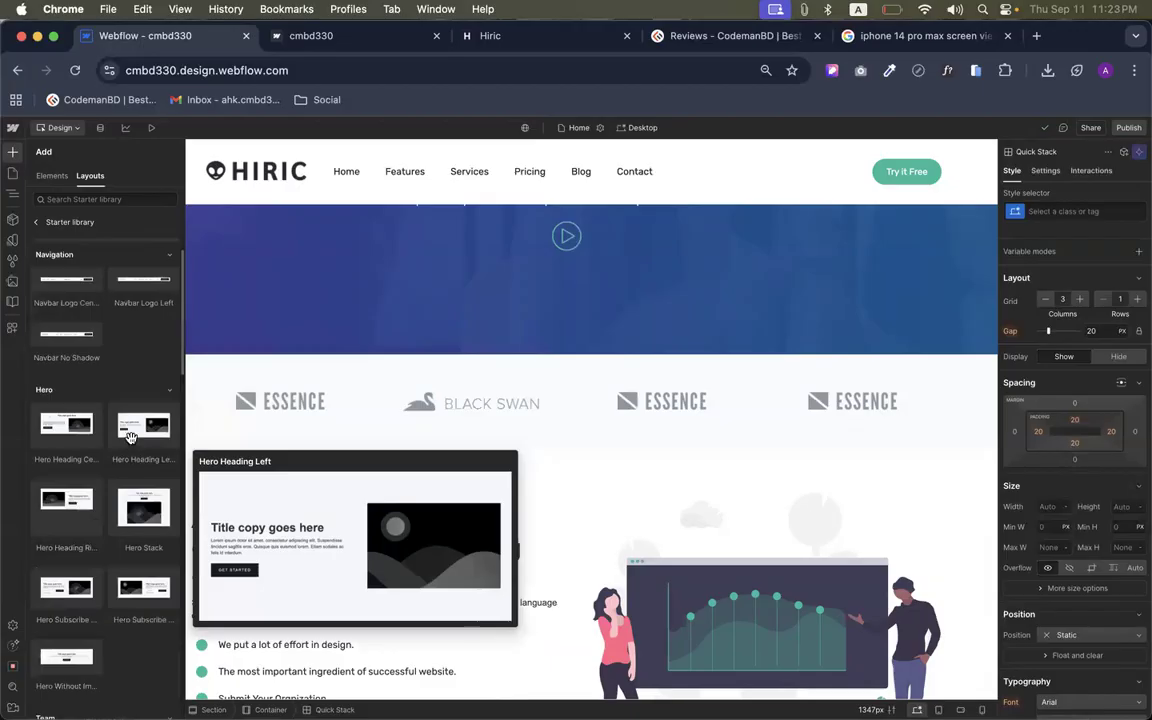
drag(130, 437, 506, 450)
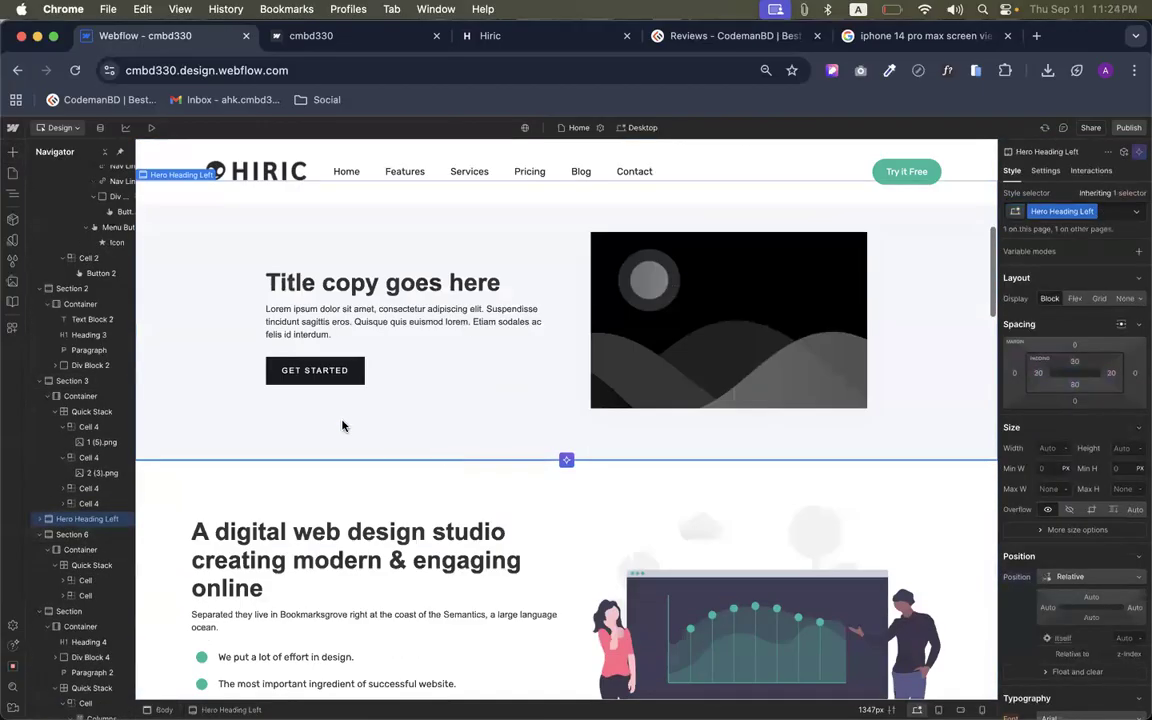
Duplicate the new hero's Get Started button twice and give the Button Primary class a 10 px bottom margin
click(311, 377)
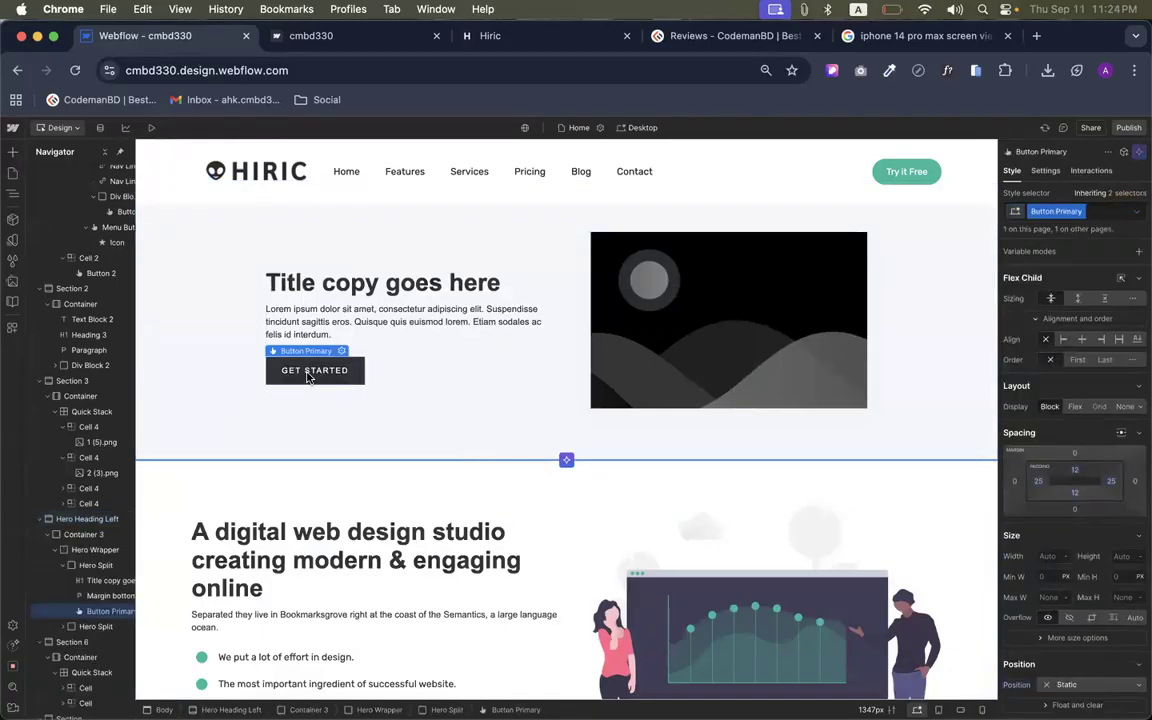
key(super+d)
key(super+d)
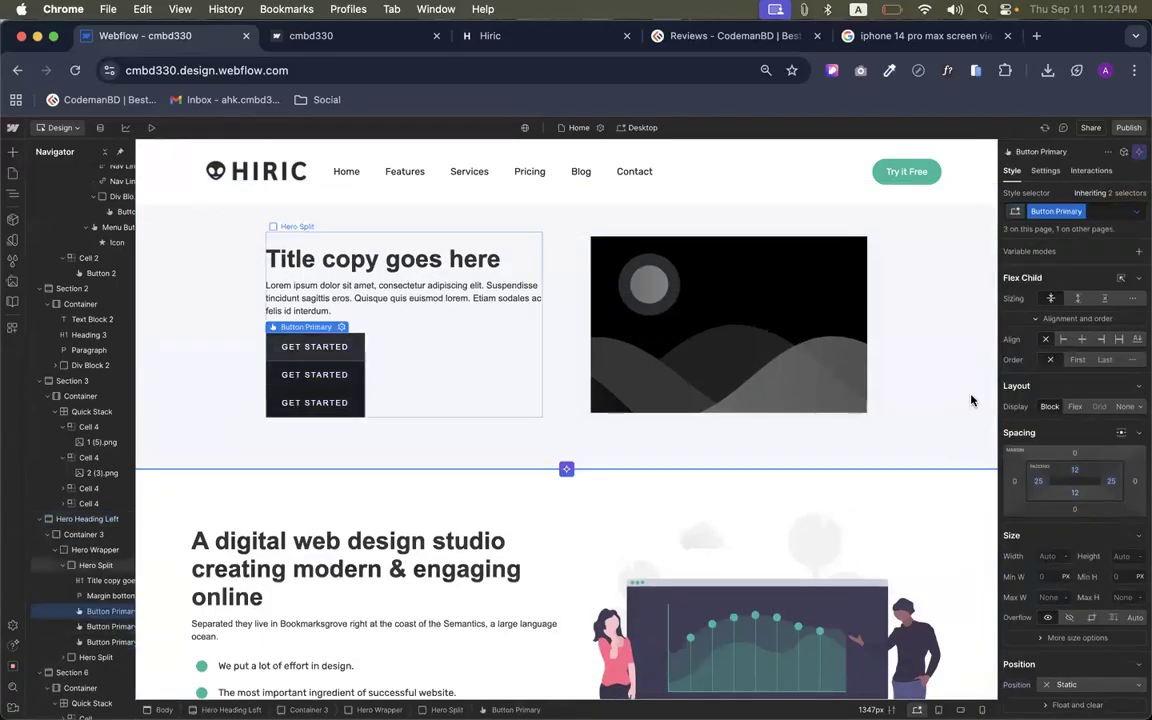
click(1075, 509)
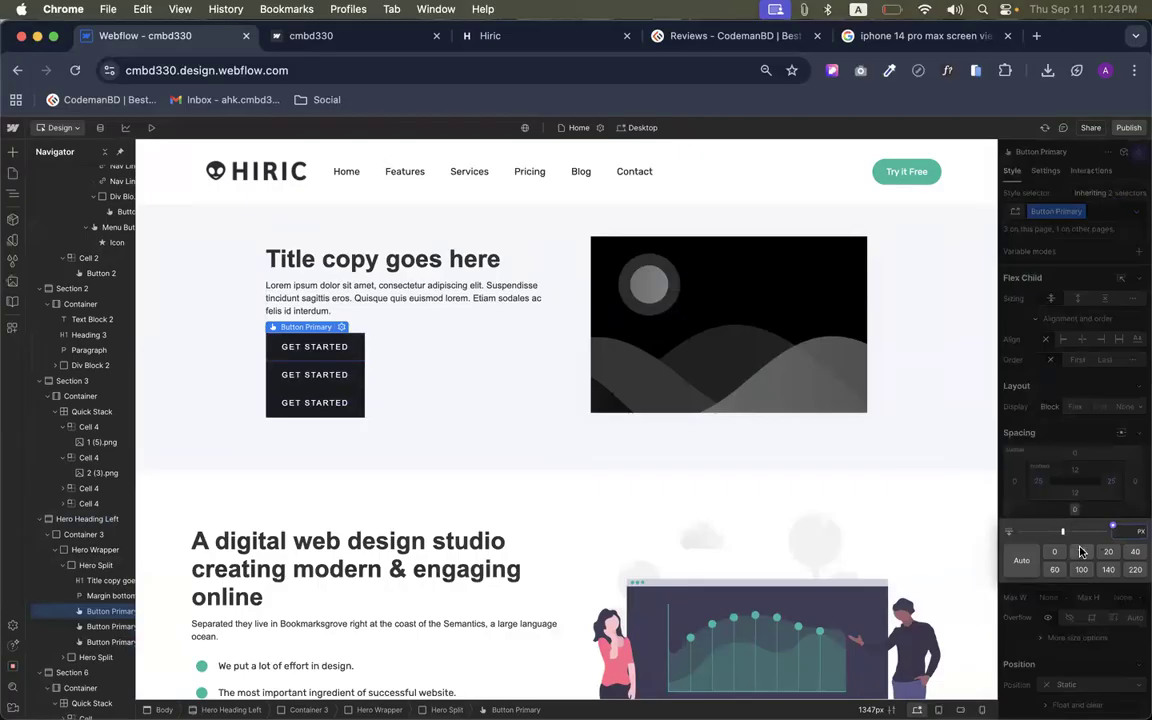
click(1080, 551)
Change the text of the first hero button to DOWNLOAD FOR DESKTOP
click(337, 345)
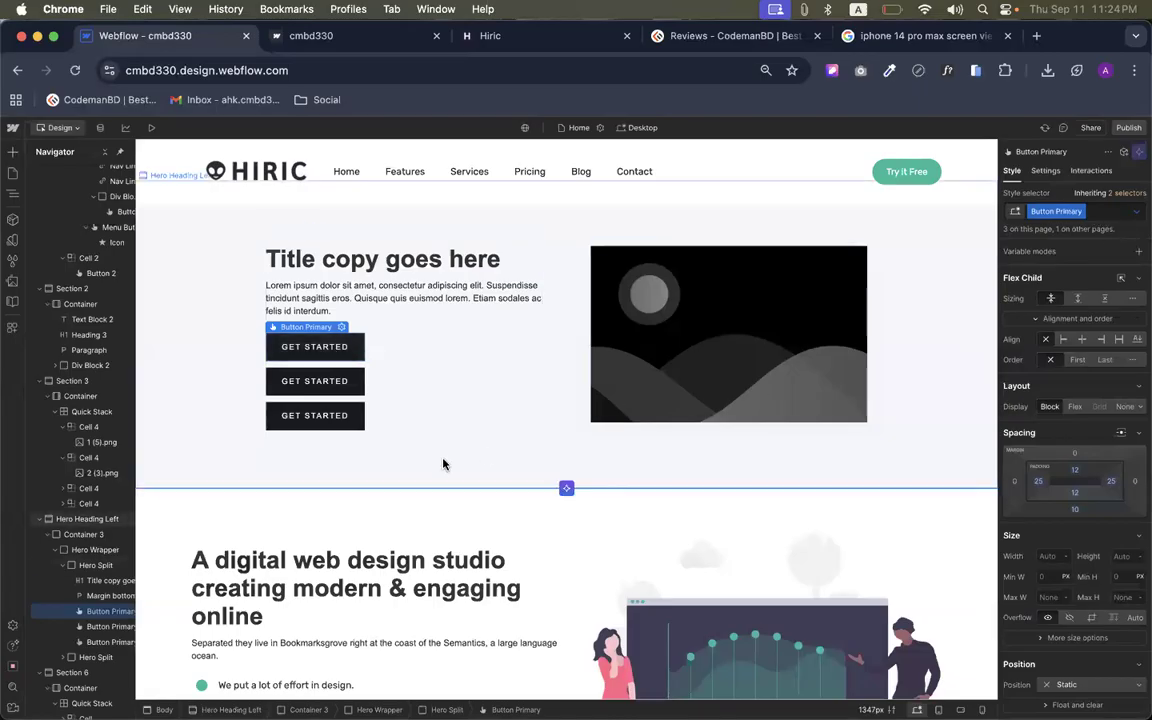
click(341, 328)
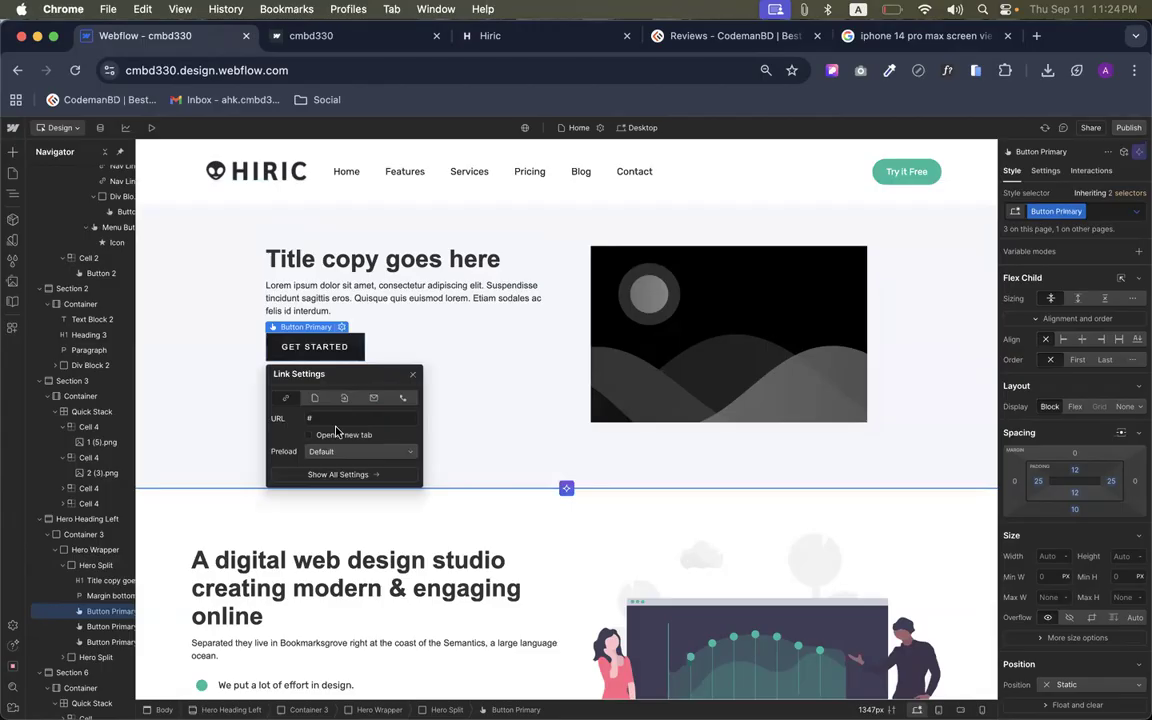
click(311, 358)
double_click(304, 345)
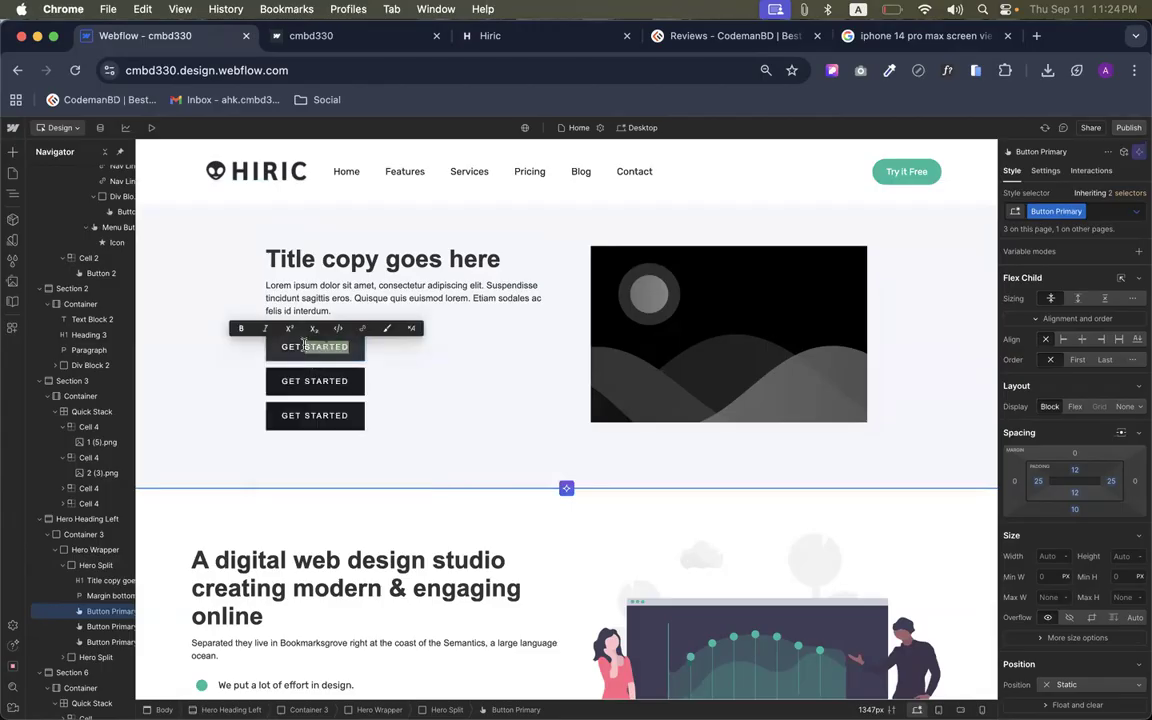
key(super+a)
key(BackSpace)
text(DONWLO)
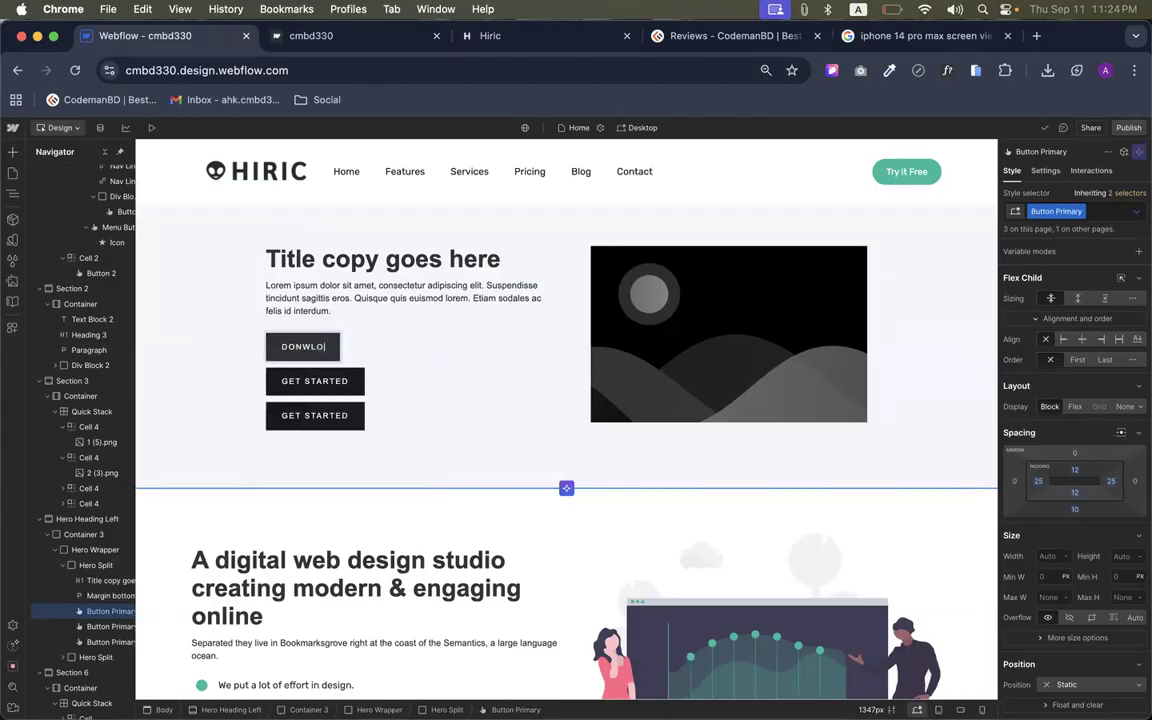
text(AD FOR DESKTOP)
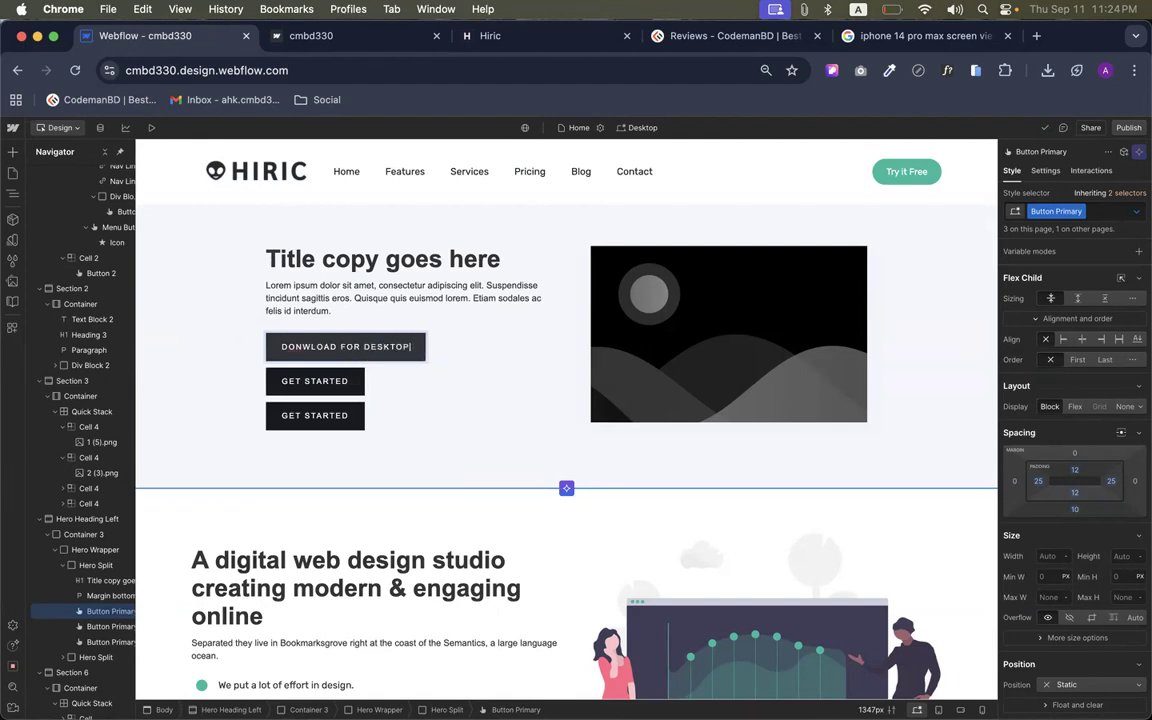
key(super+a)
click(309, 343)
key(BackSpace)
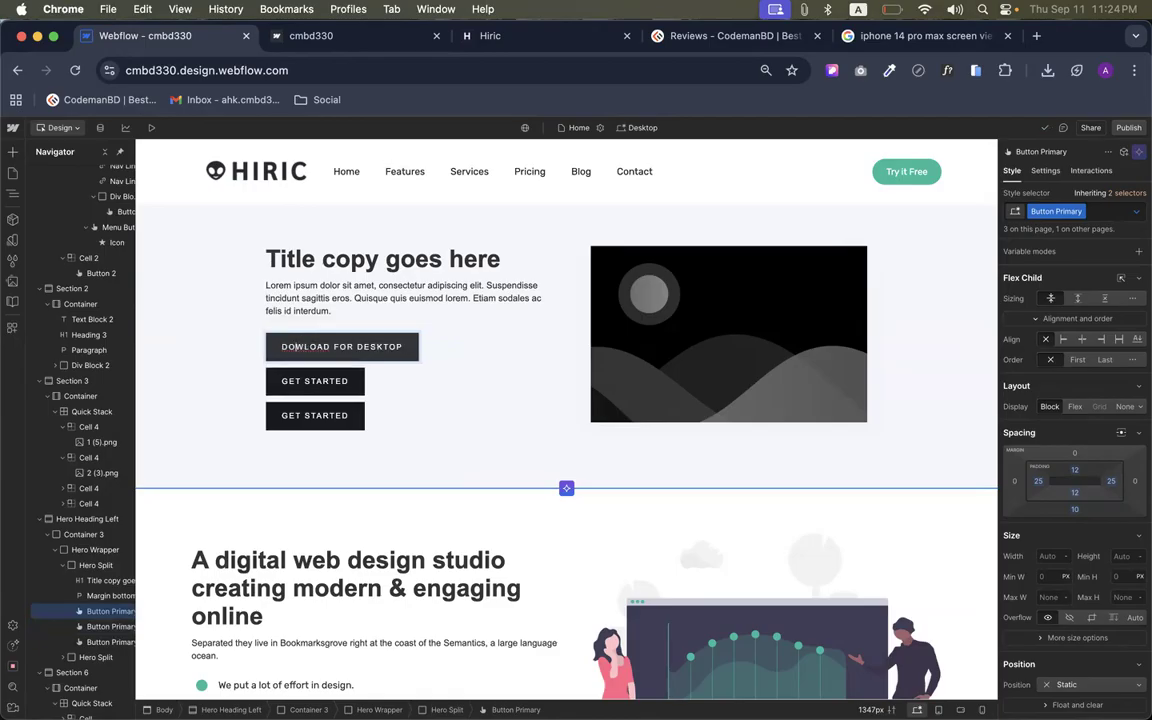
text(N)
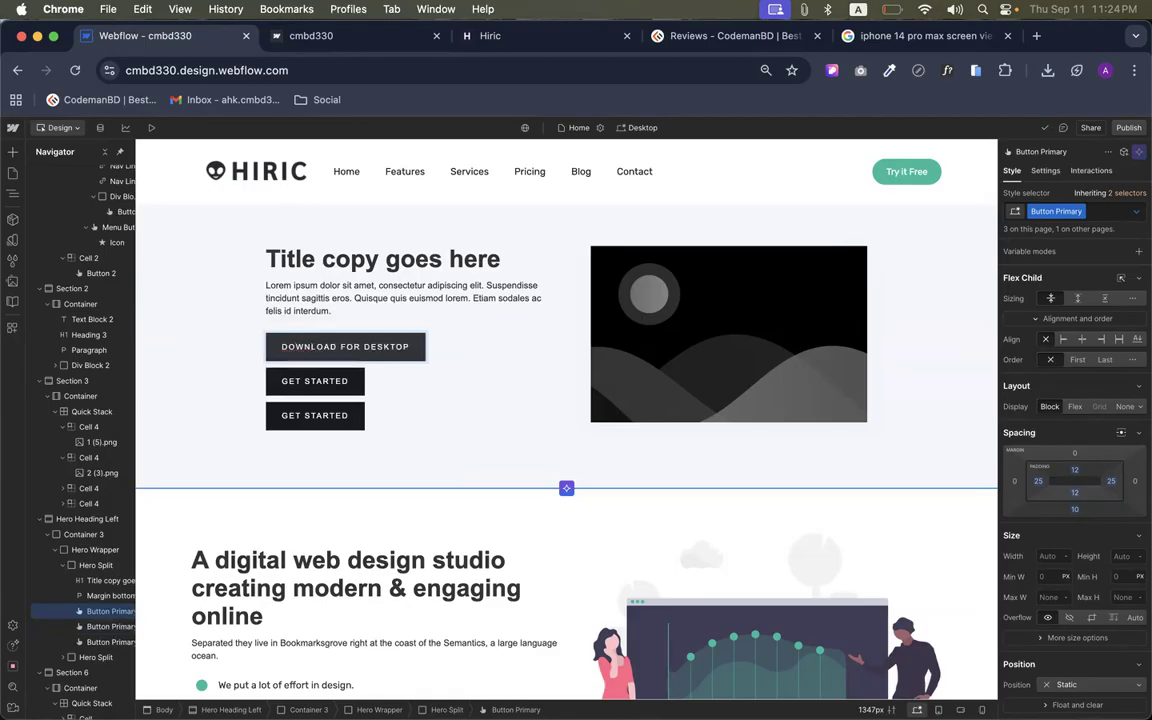
Change the text of the second hero button to DOWNLOAD FOR TABLET
click(310, 382)
double_click(307, 384)
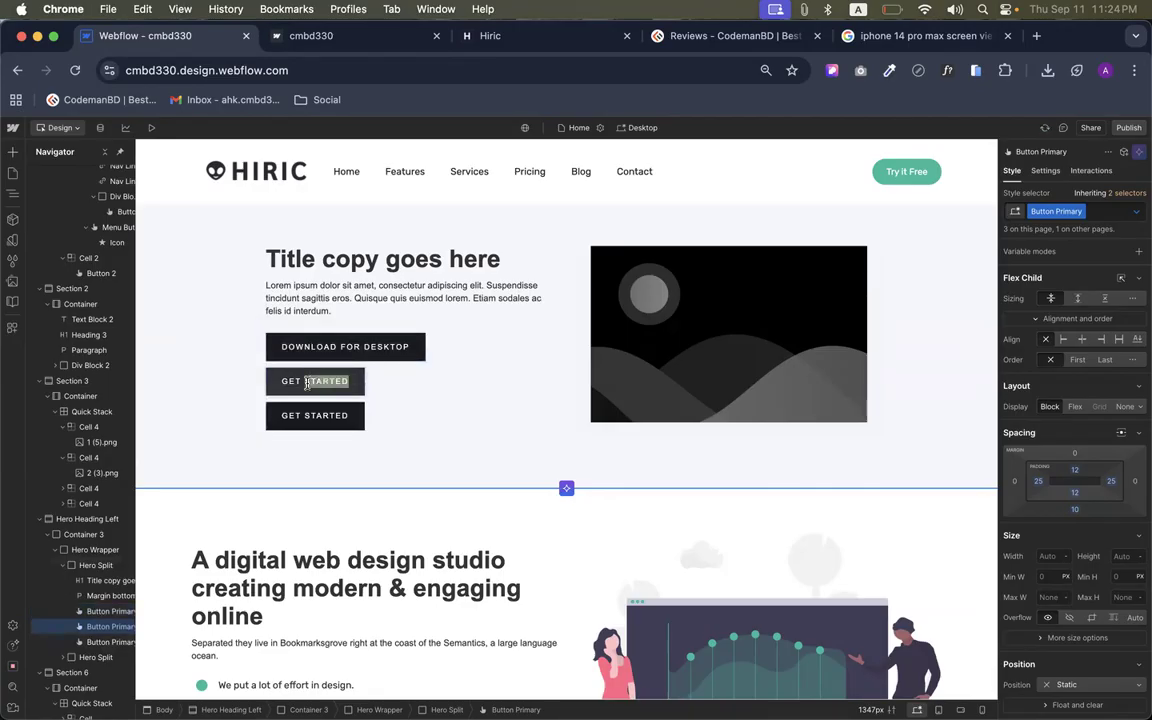
key(super+a)
text(DOWNLOAD FOR DESKTOP)
double_click(383, 378)
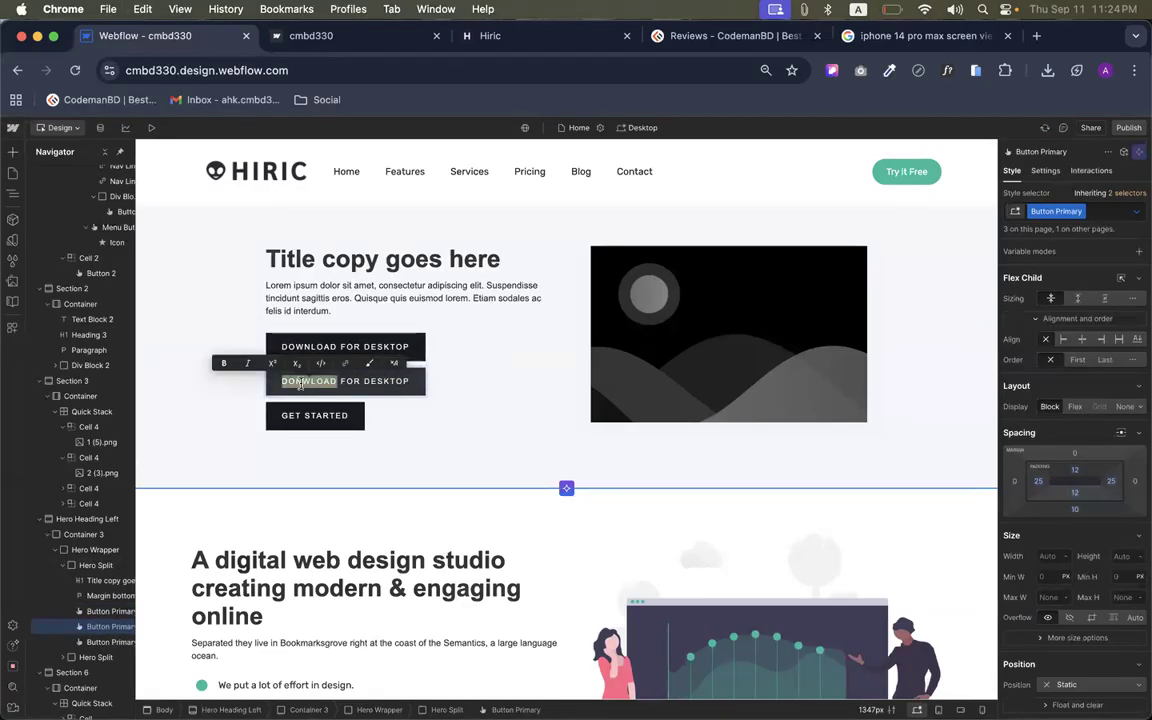
key(BackSpace)
text(WNLOAD)
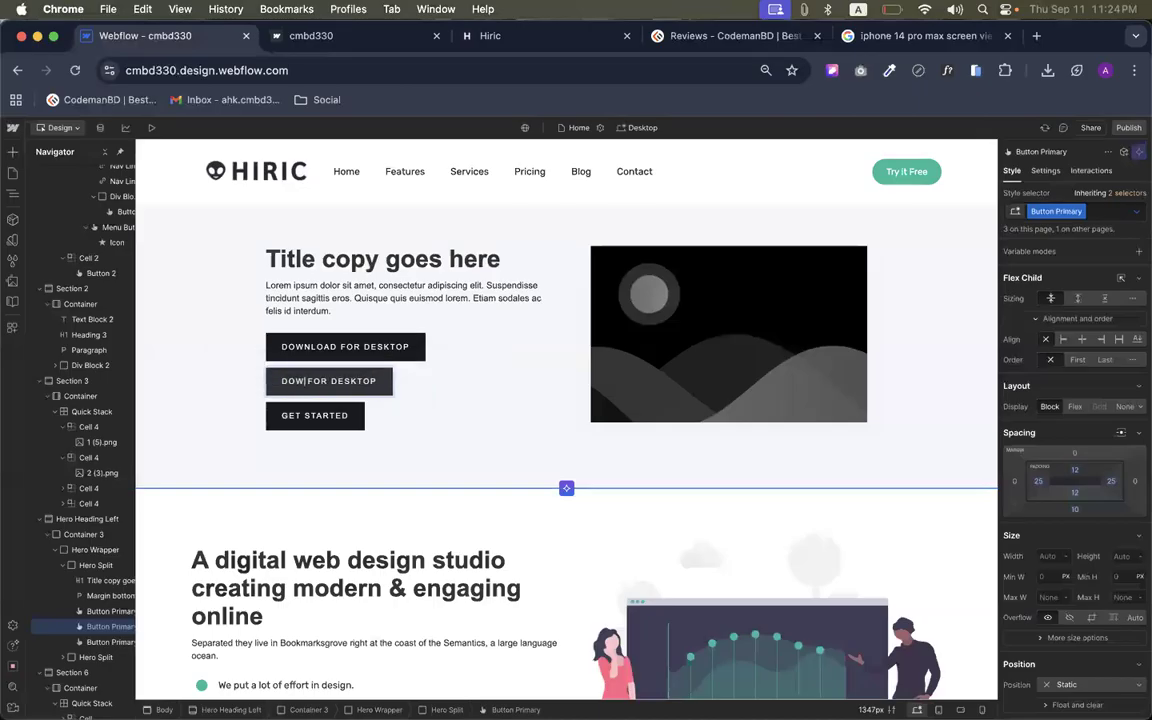
key(super+a)
key(super+c)
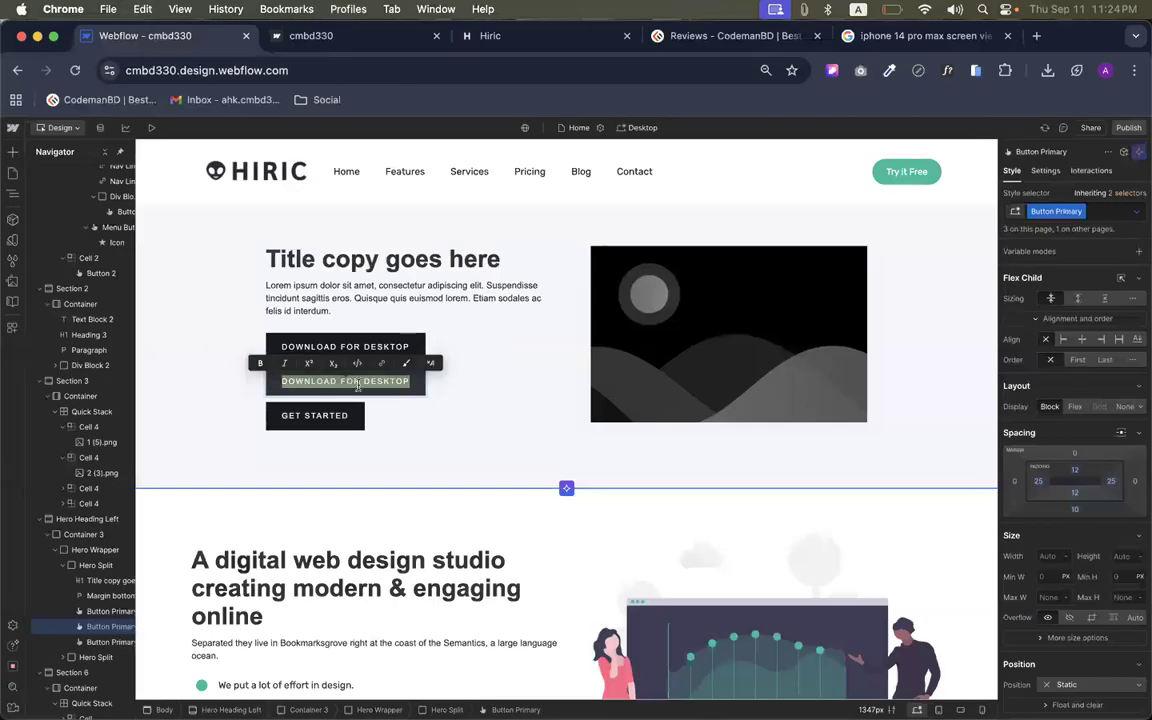
double_click(376, 383)
text(TA)
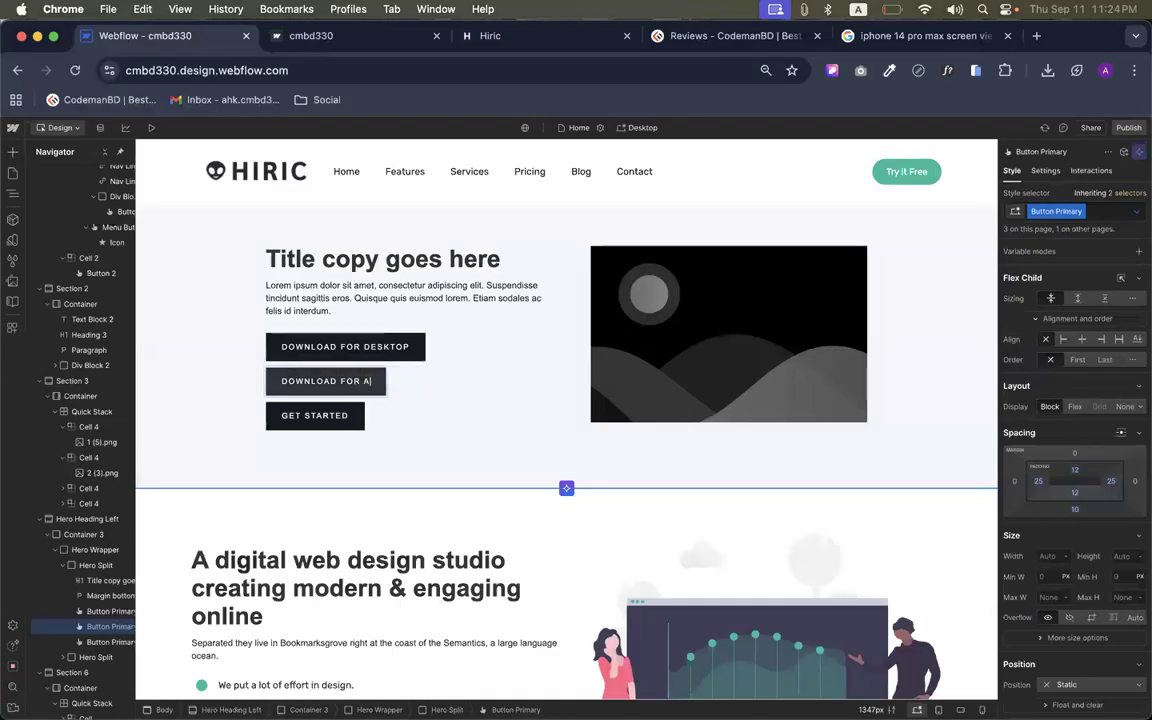
text(BLET)
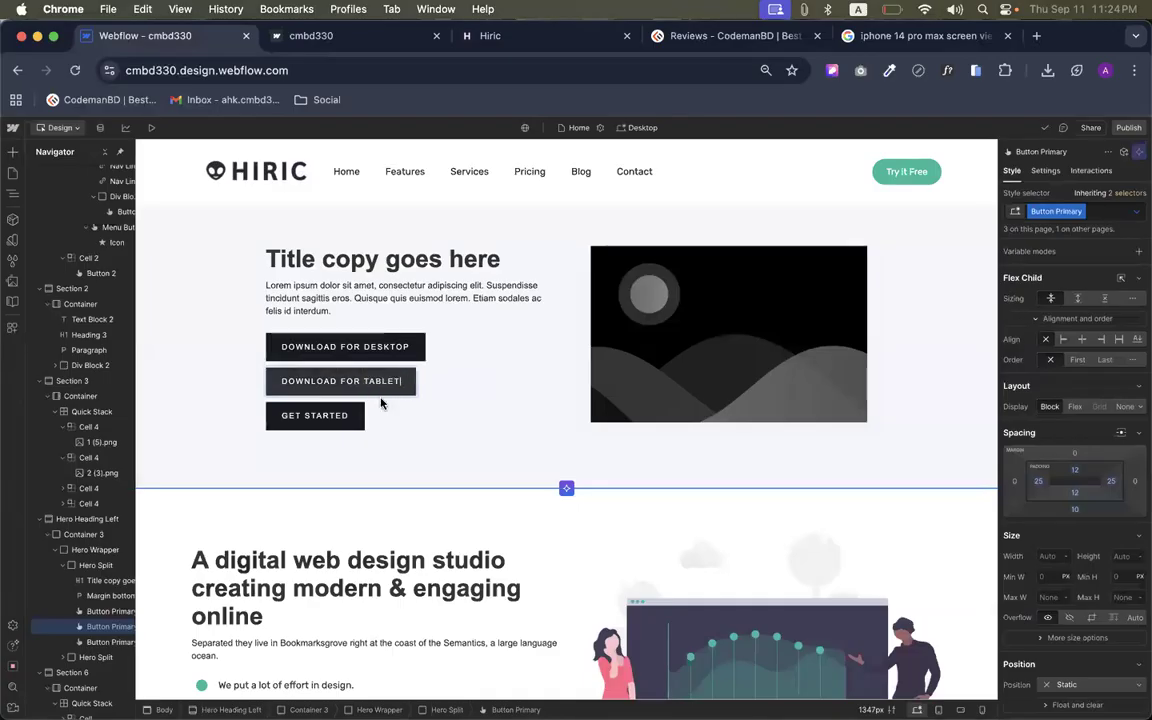
Change the text of the third hero button to DOWNLOAD FOR MOBILE and finish the text editing
click(316, 421)
double_click(316, 419)
key(super+v)
double_click(370, 416)
text(MOBILE)
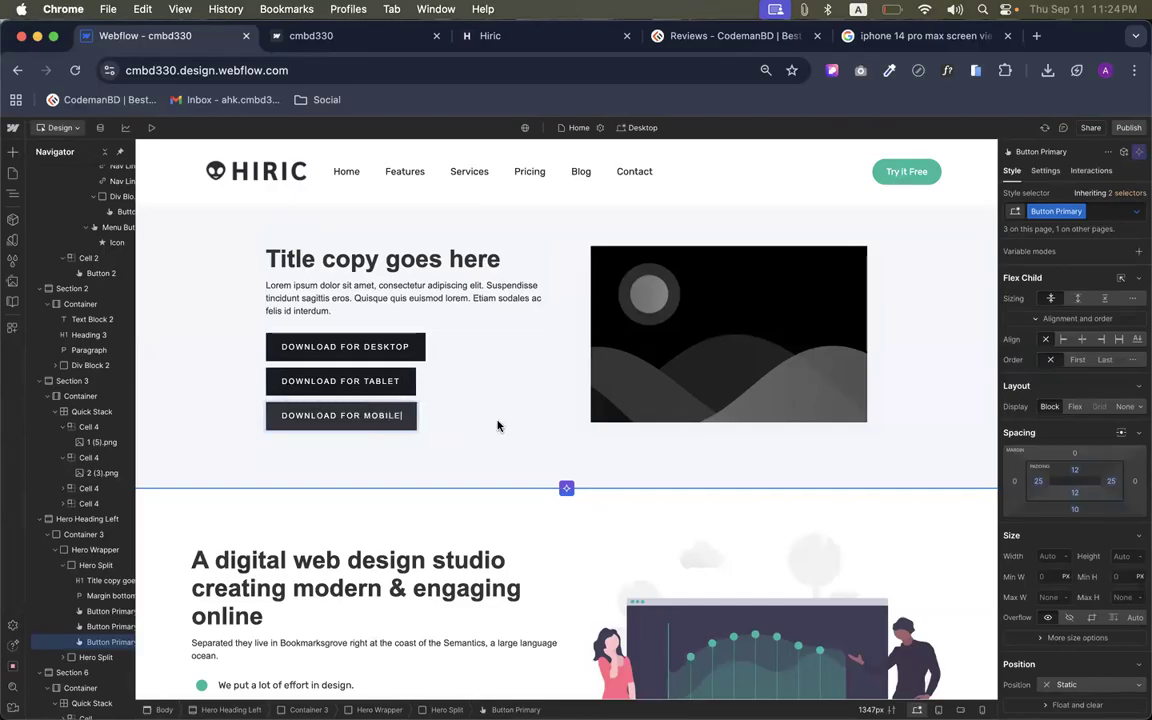
key(Escape)
click(440, 382)
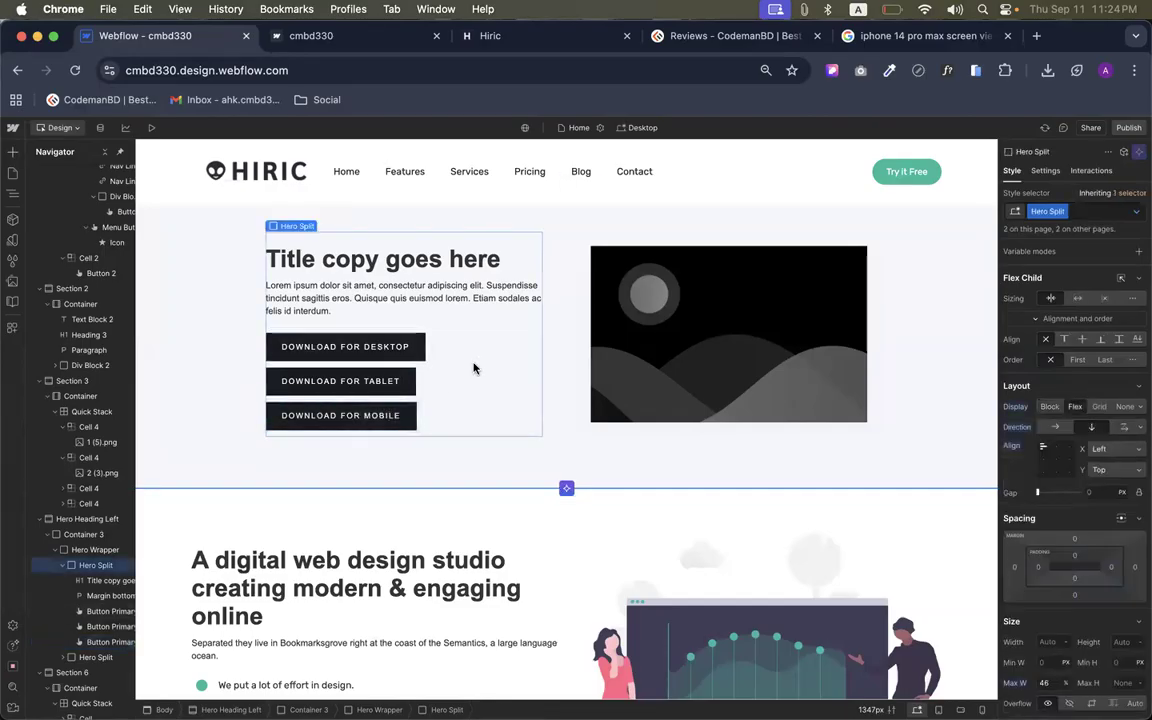
Try the blue background #4d6cea on the tablet button's Button Primary class, and undo the colour change
click(340, 381)
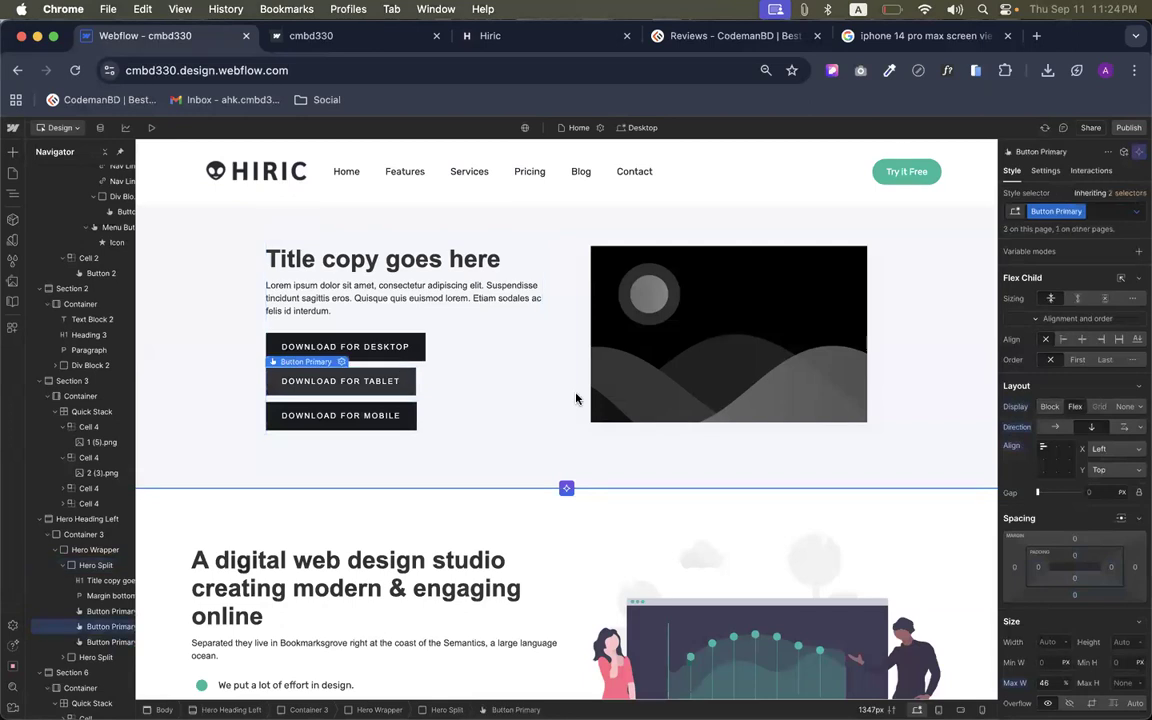
scroll(1005, 447, down, 5)
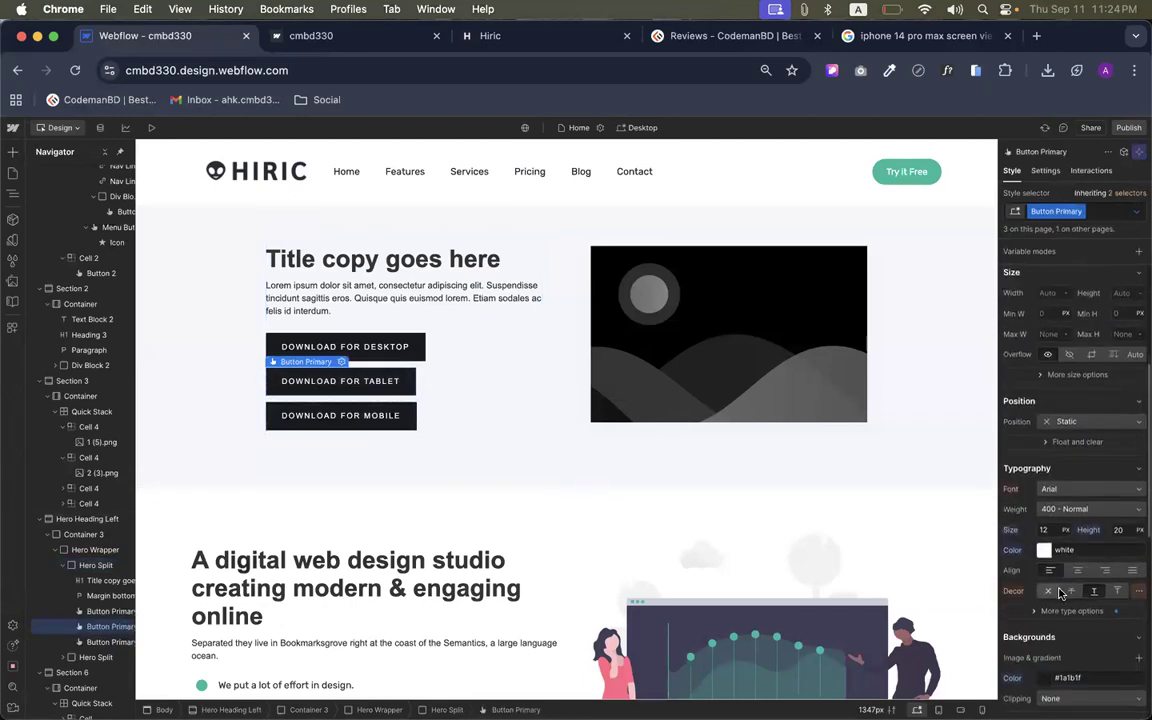
scroll(1040, 545, down, 5)
click(1066, 415)
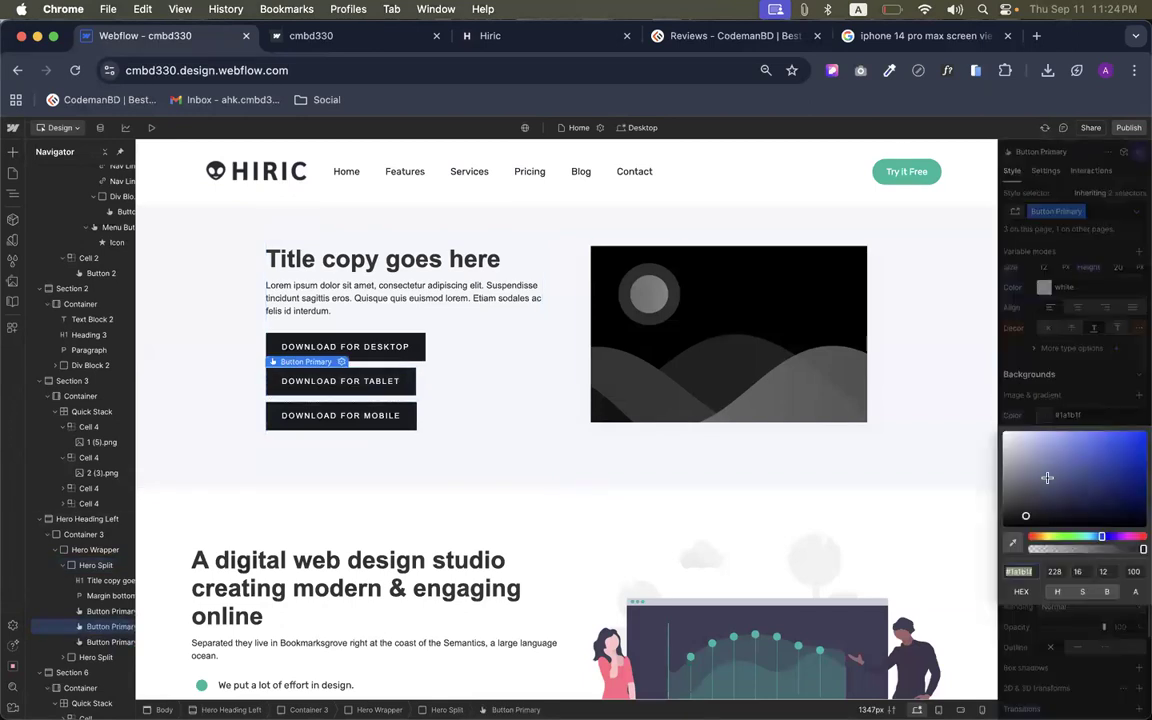
click(1097, 440)
drag(1097, 440, 1098, 439)
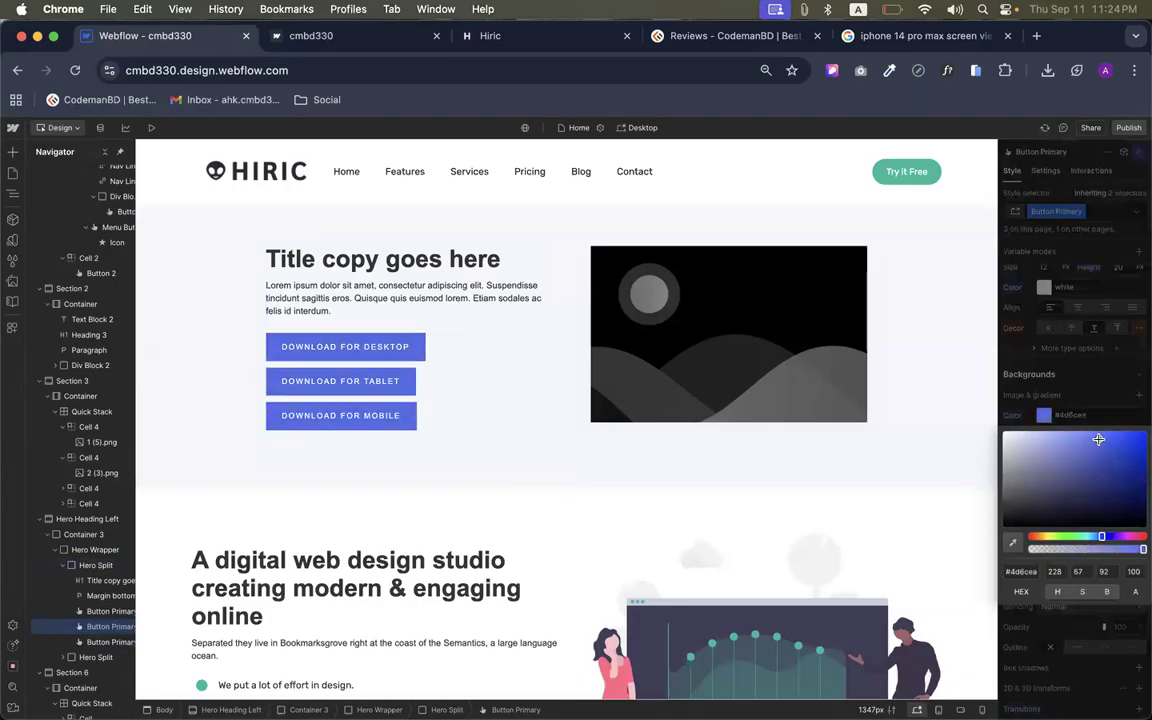
key(Escape)
key(super+z)
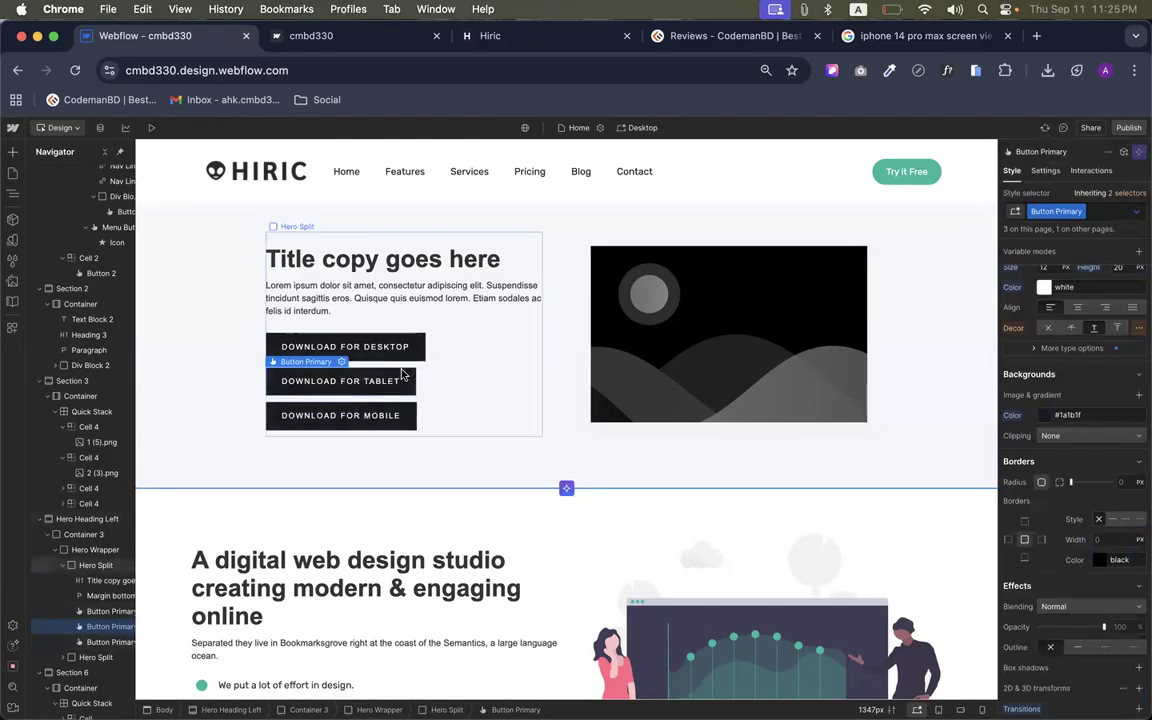
Try removing the Button Primary class from the tablet download button, and undo the removal
click(336, 346)
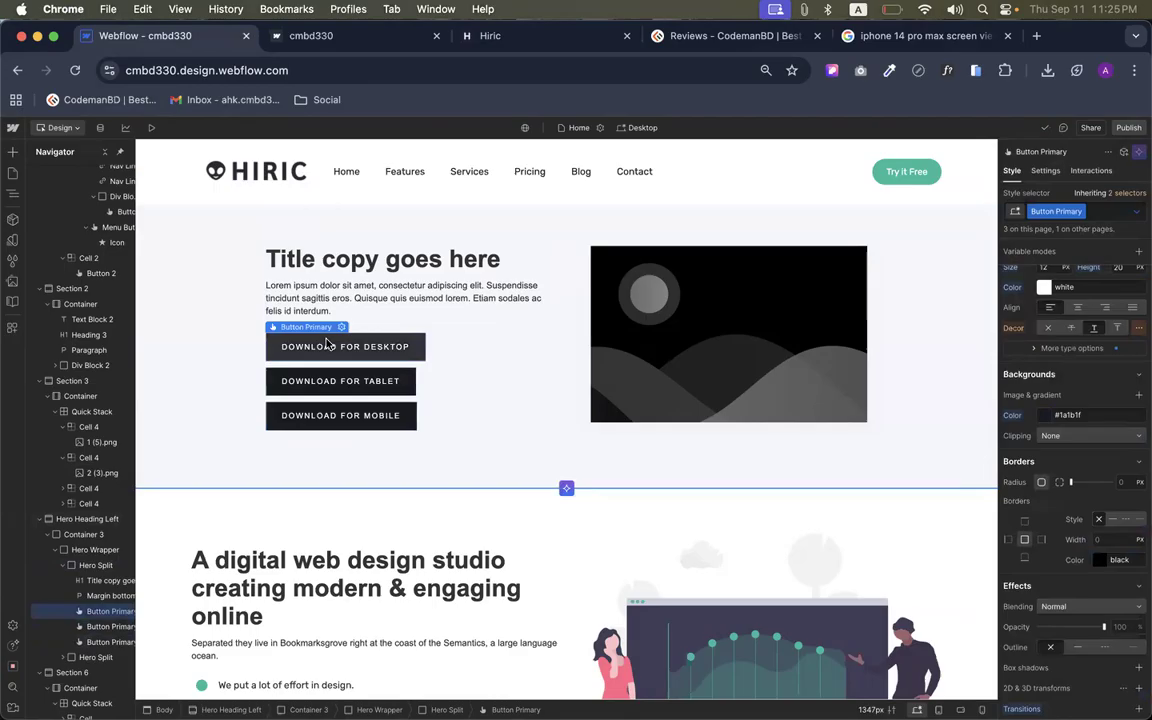
click(314, 378)
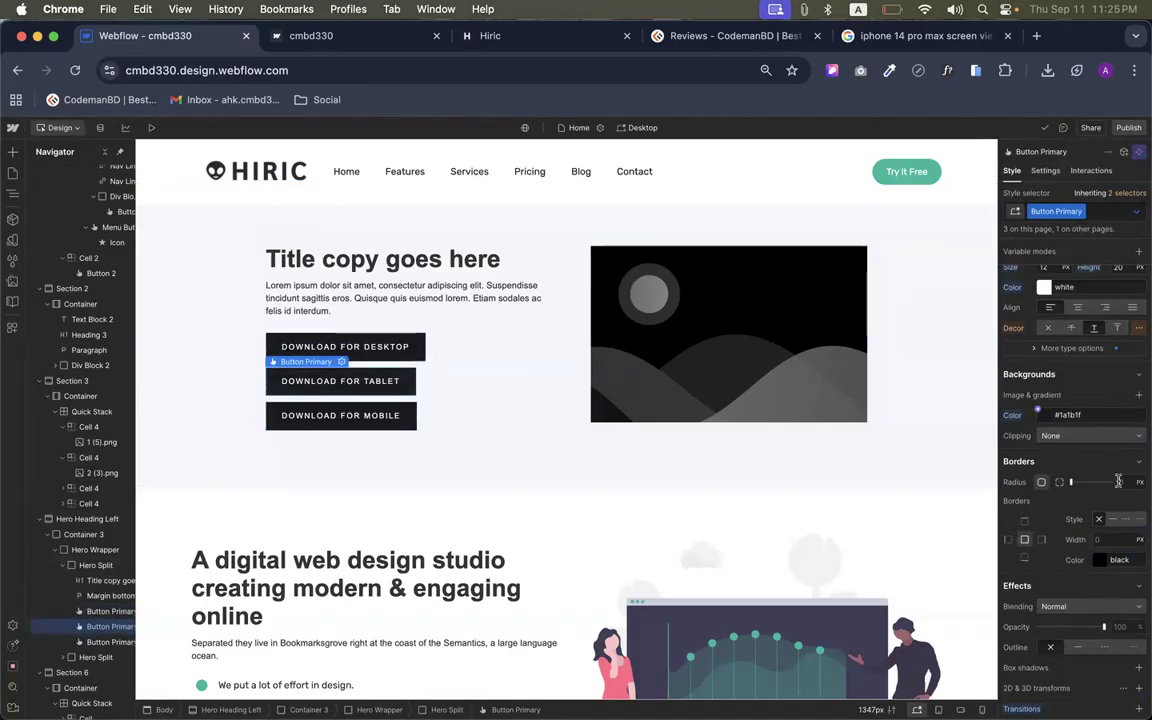
scroll(1072, 450, up, 5)
click(1110, 211)
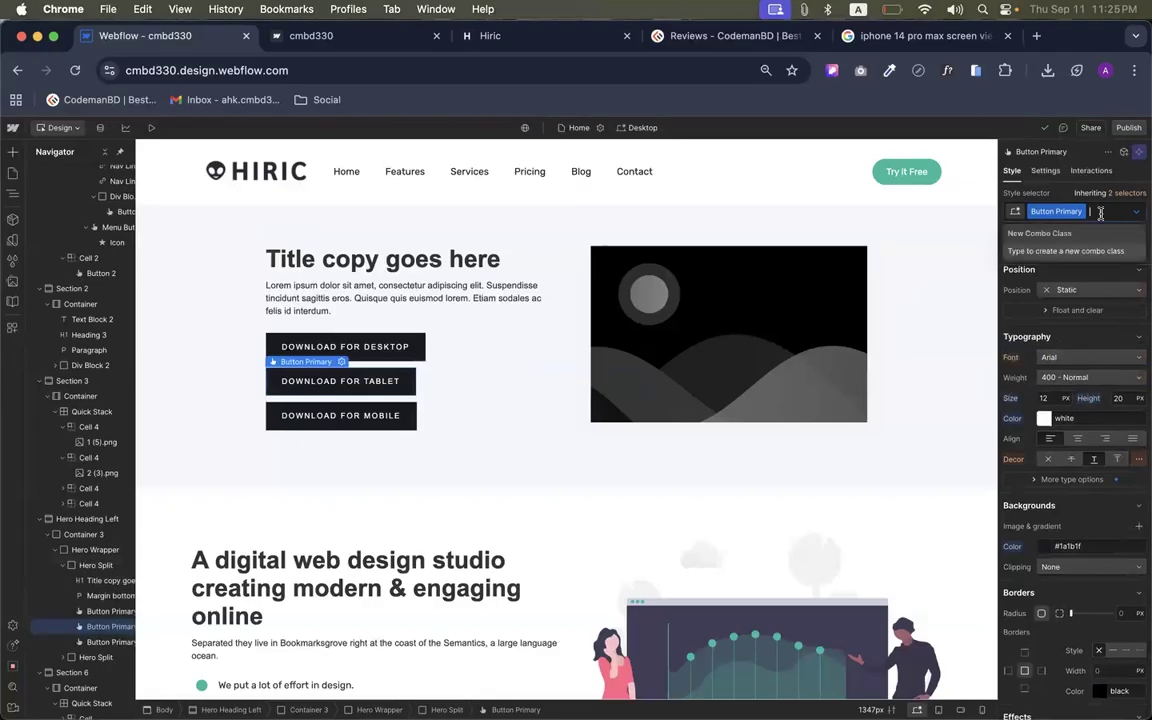
key(BackSpace)
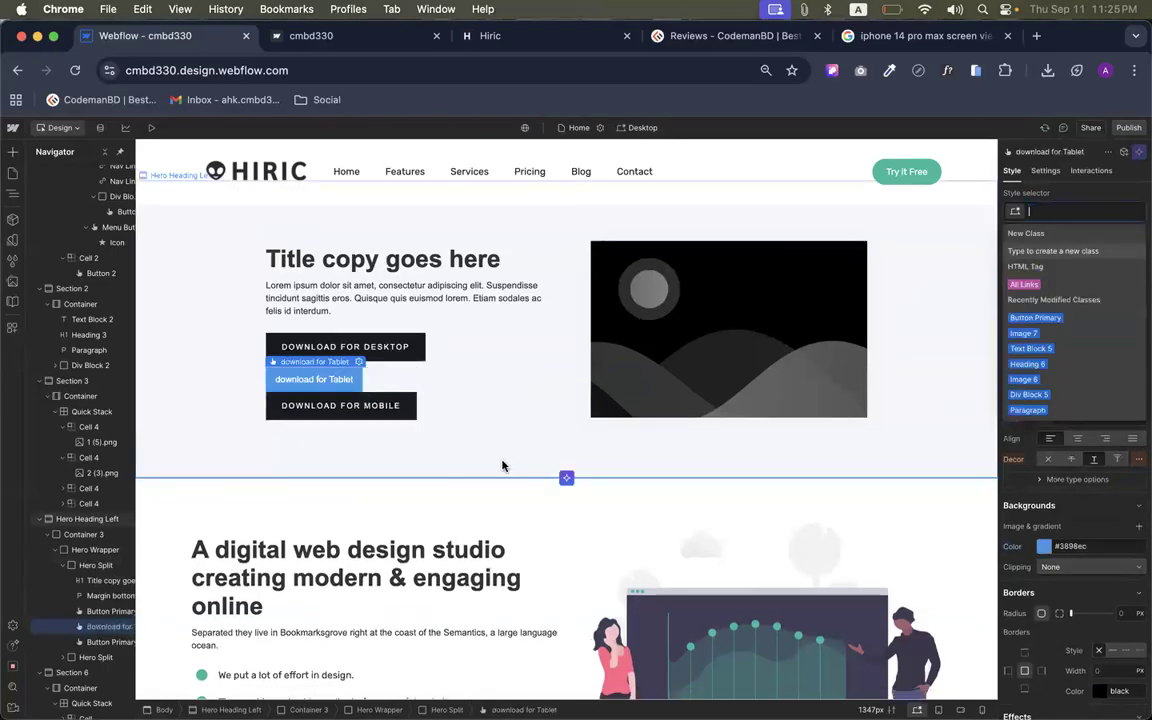
click(1014, 482)
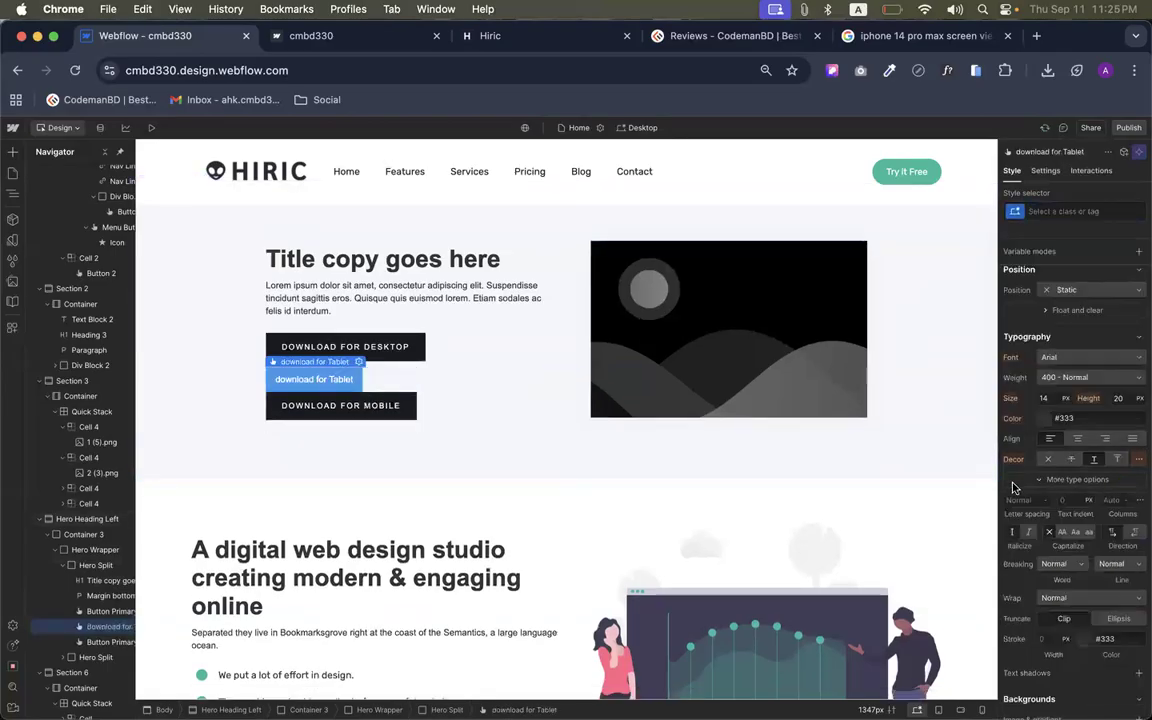
key(super+z)
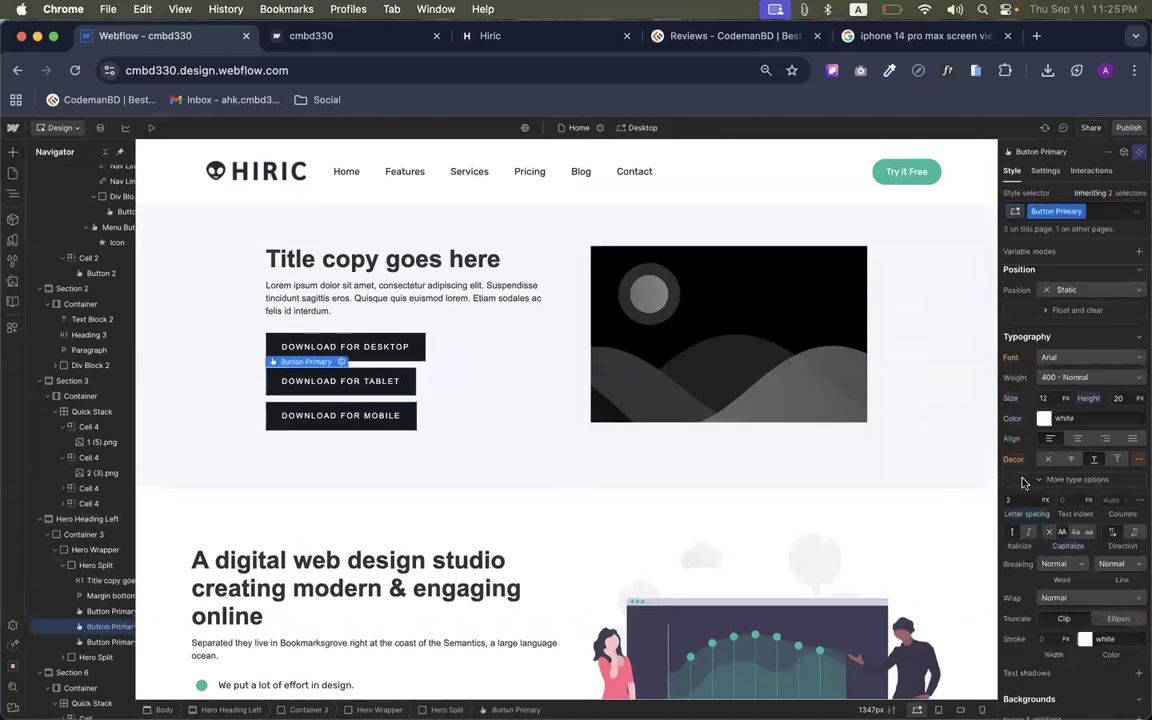
click(1023, 483)
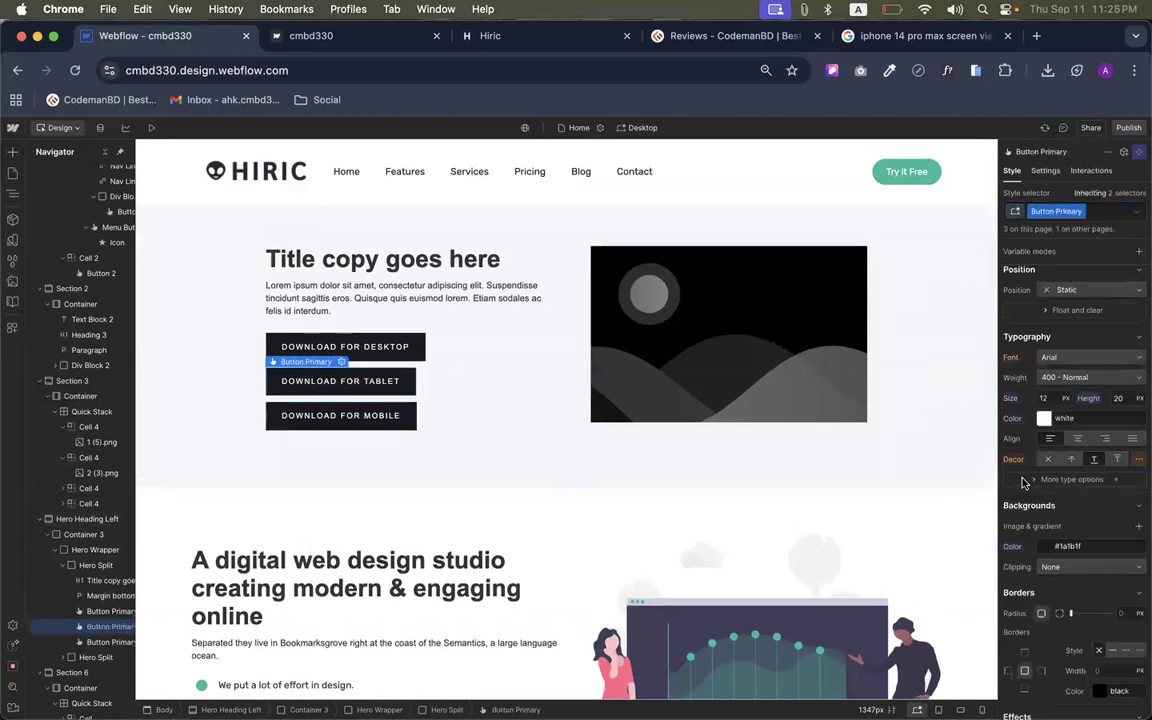
Duplicate the tablet download button's Button Primary class and name the copy Button Primary tab
click(1080, 214)
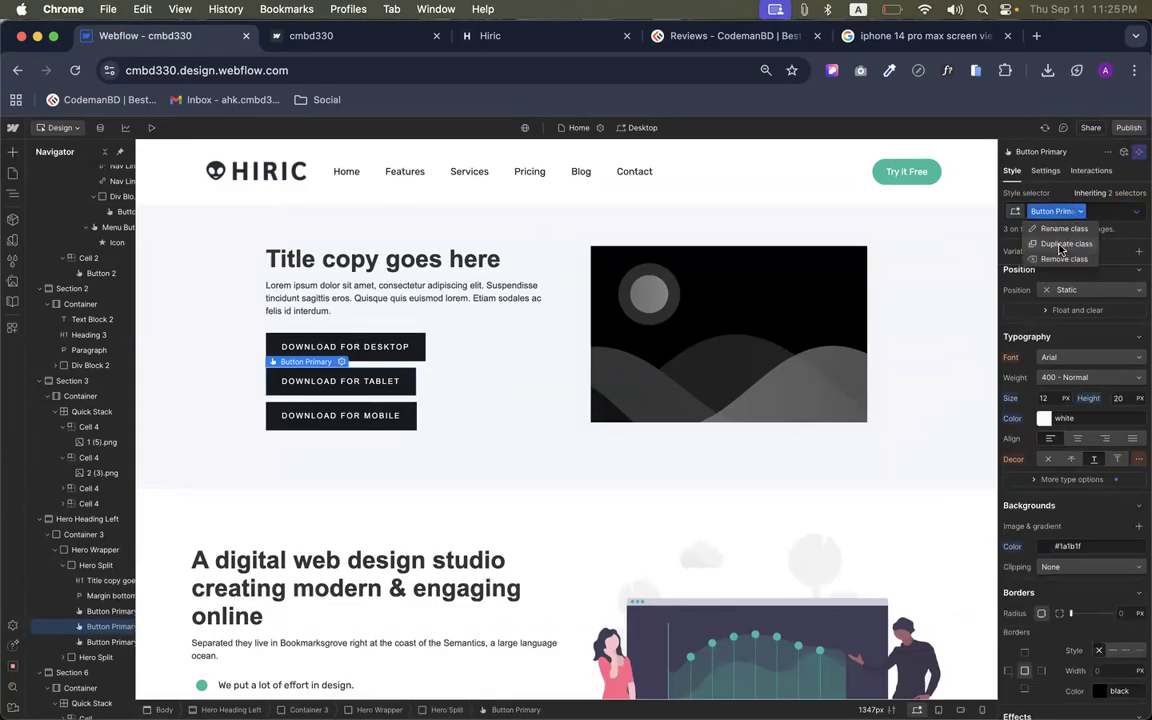
click(1061, 245)
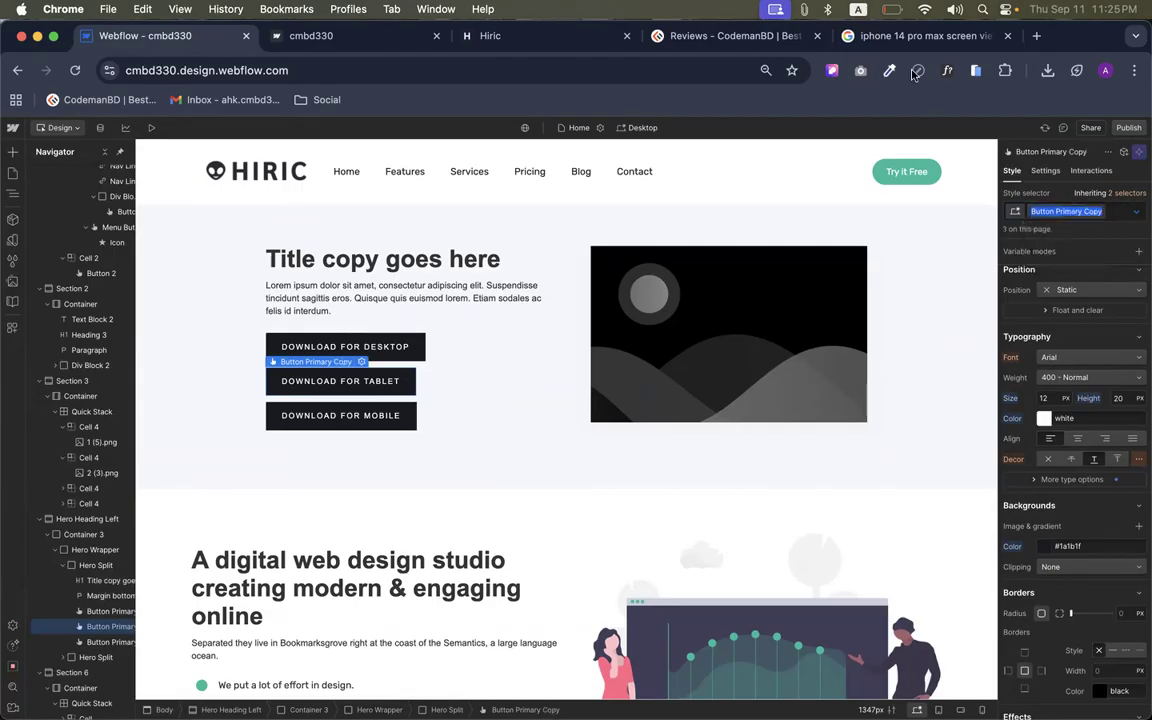
click(1086, 213)
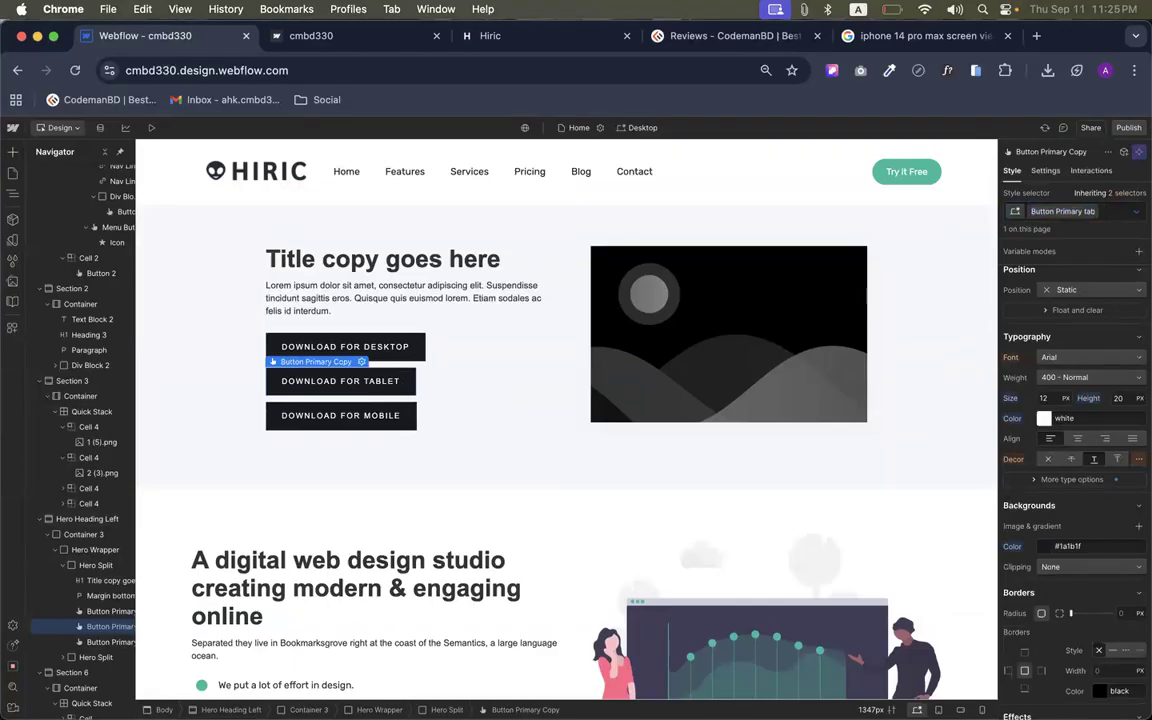
Duplicate the mobile download button's Button Primary class and name the copy Button Primary Mobile
click(363, 410)
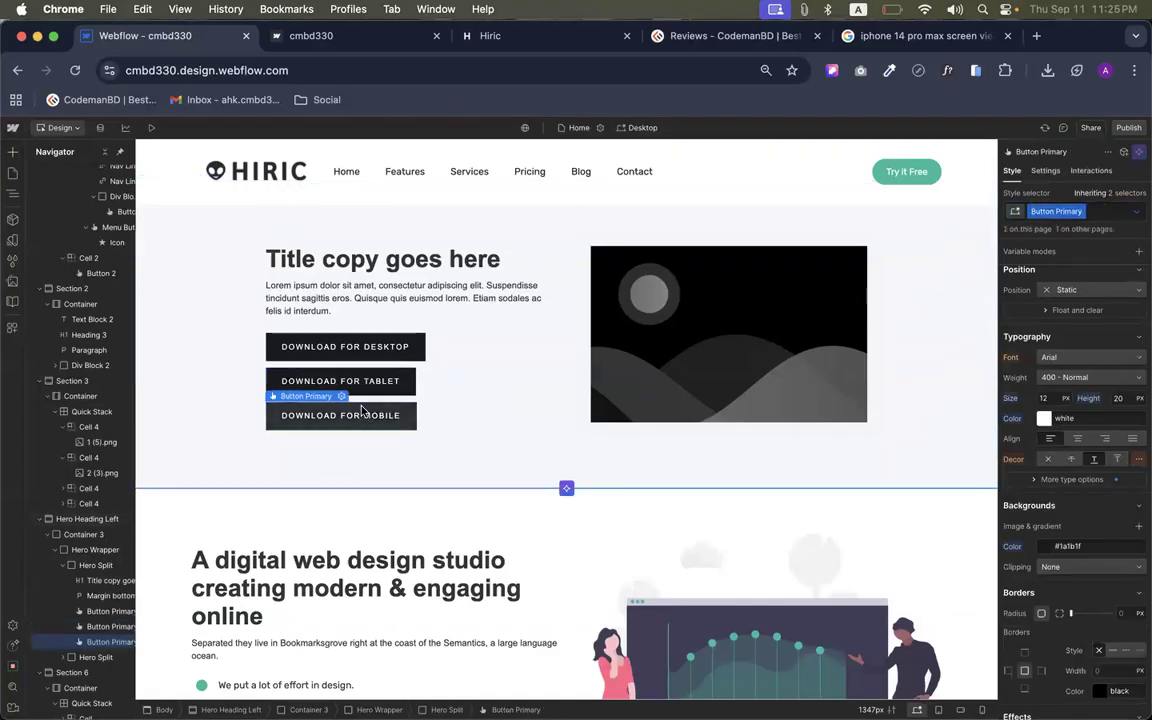
click(1082, 213)
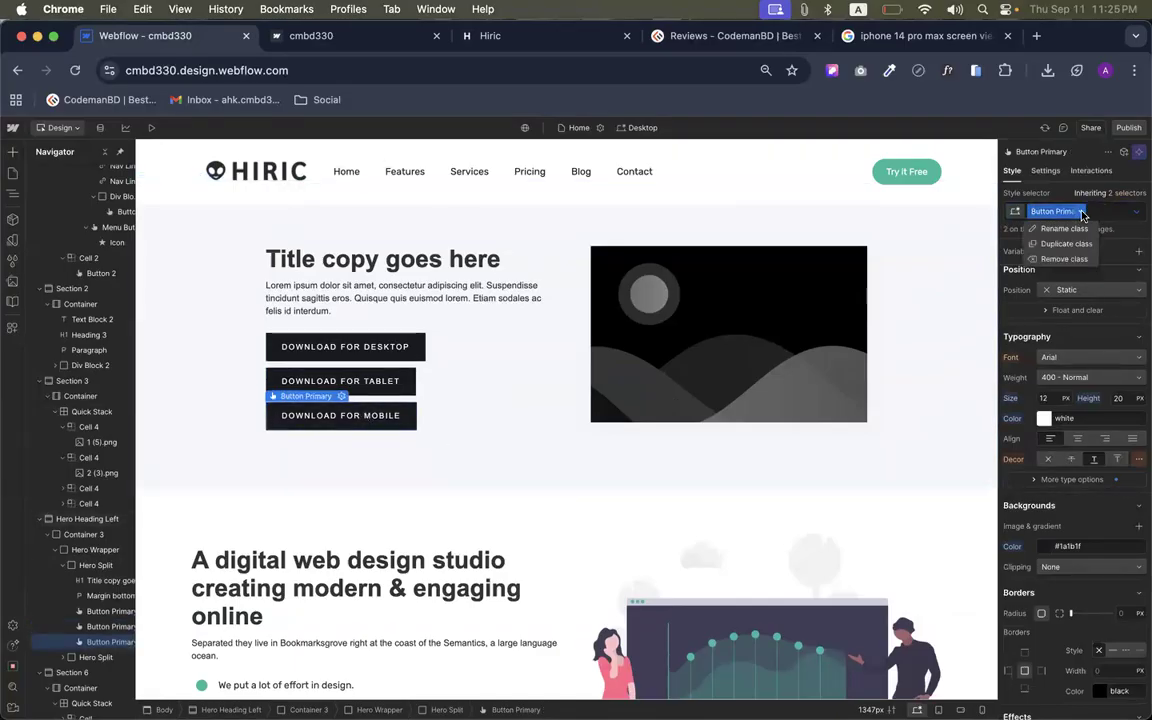
click(1066, 243)
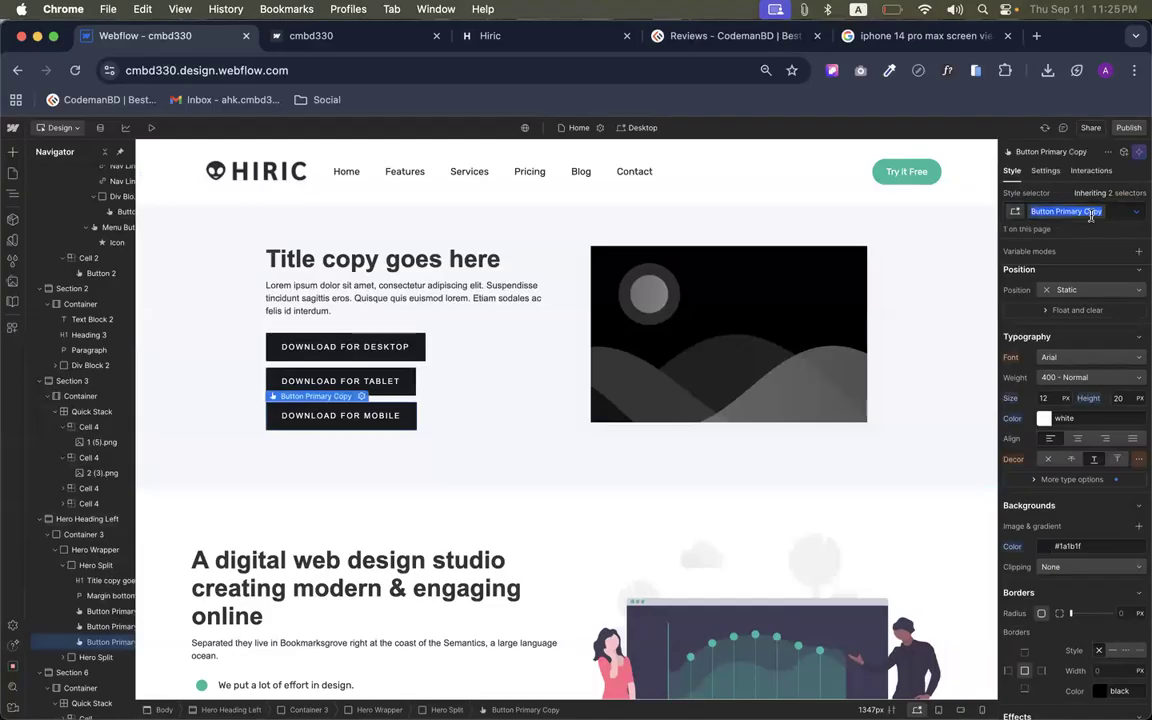
double_click(1090, 212)
text(Mob)
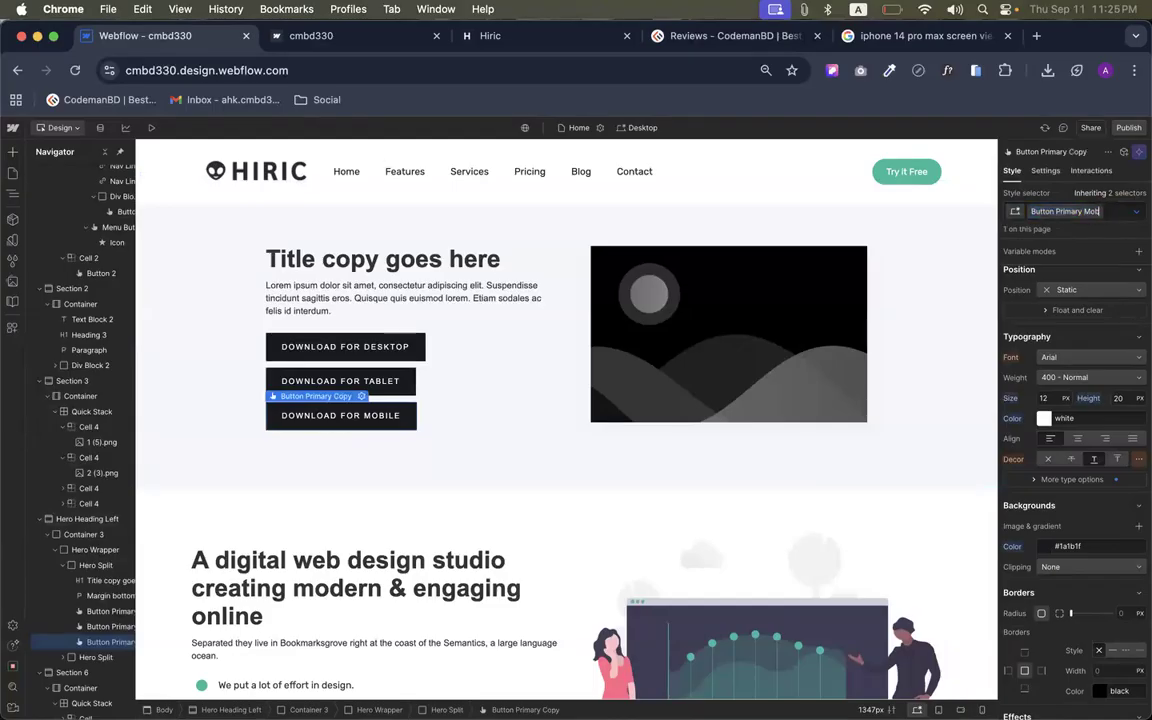
text(ile)
key(Return)
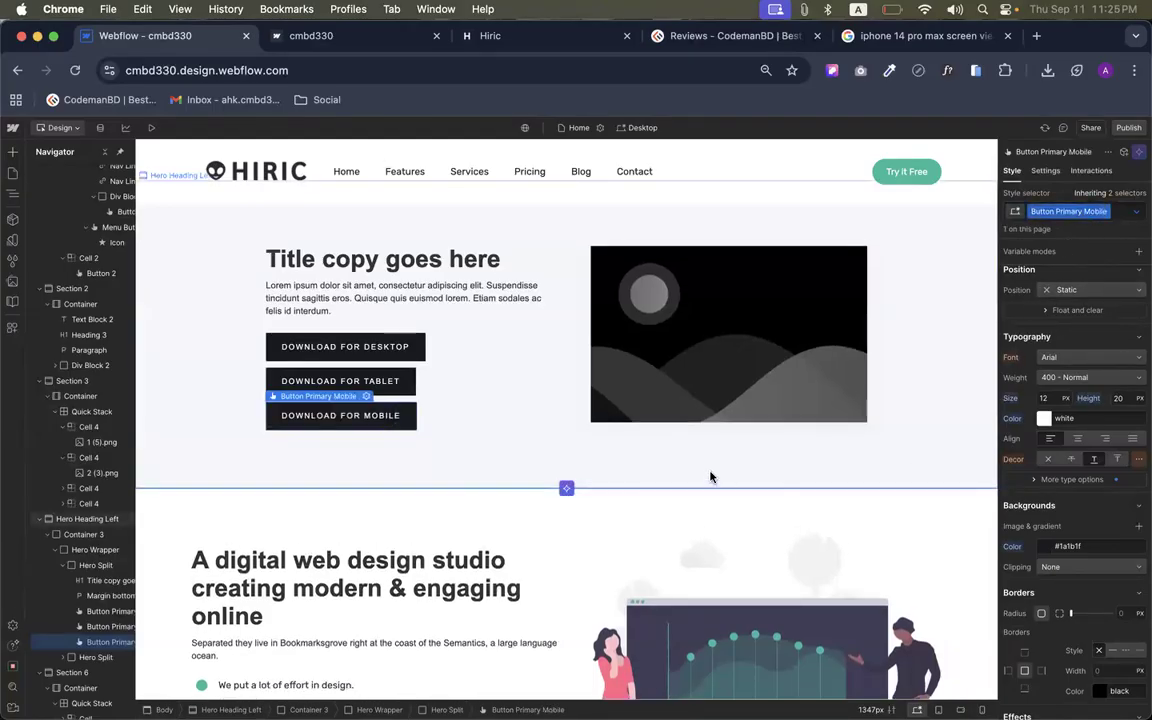
Set the tablet download button's background to blue #3c5de3 on its Button Primary tab class
click(362, 345)
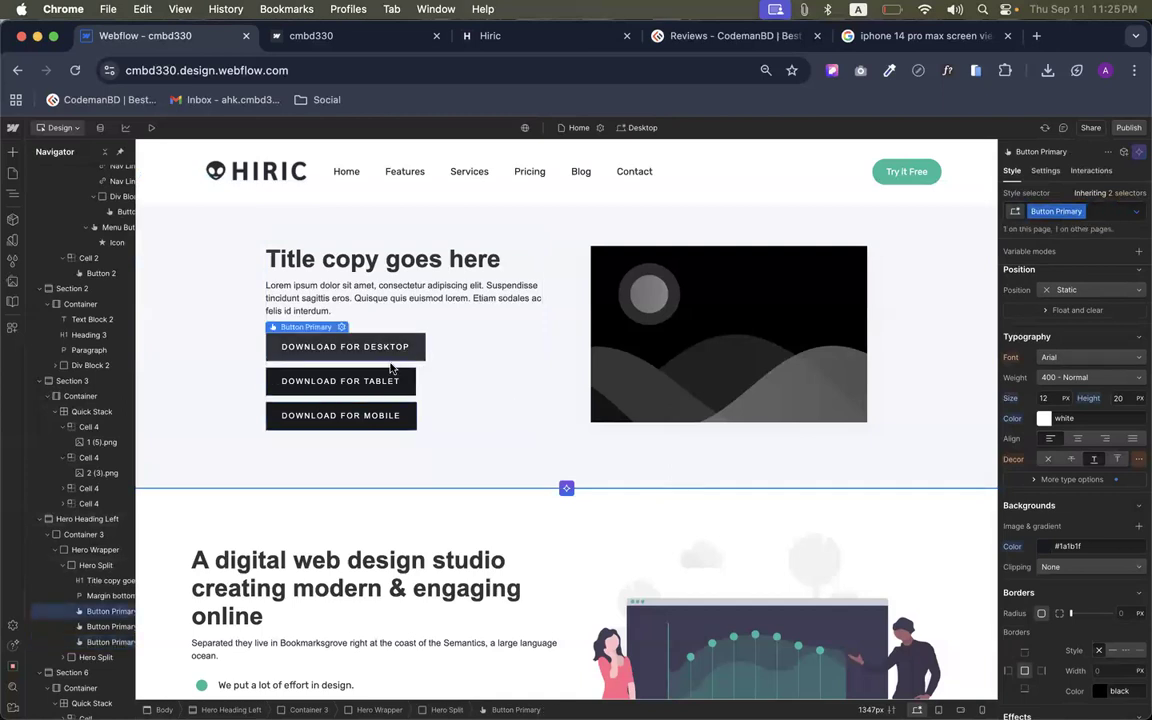
click(373, 423)
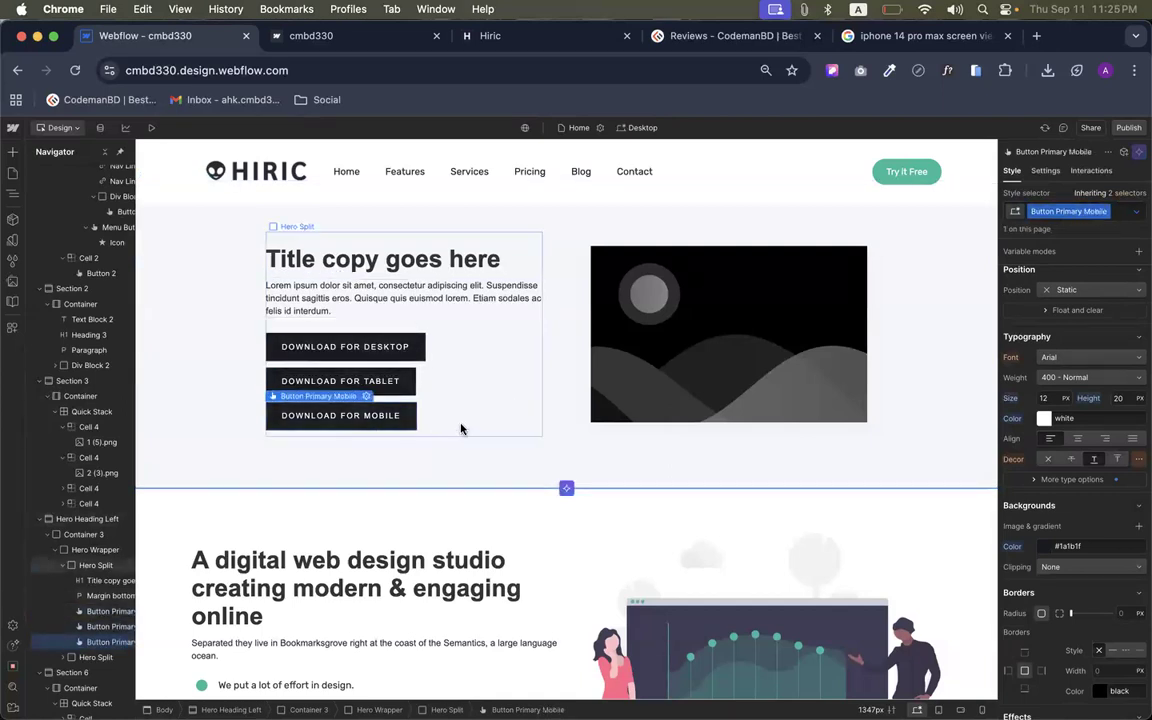
click(380, 382)
scroll(1015, 505, down, 1)
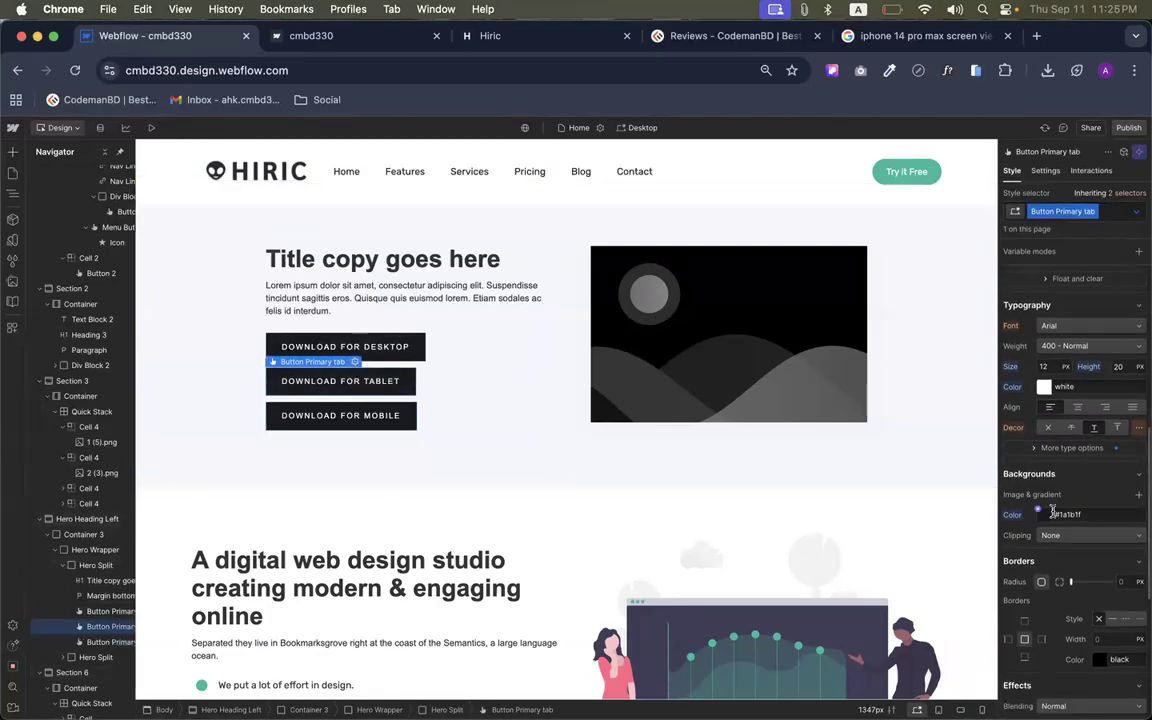
click(1045, 516)
click(1108, 540)
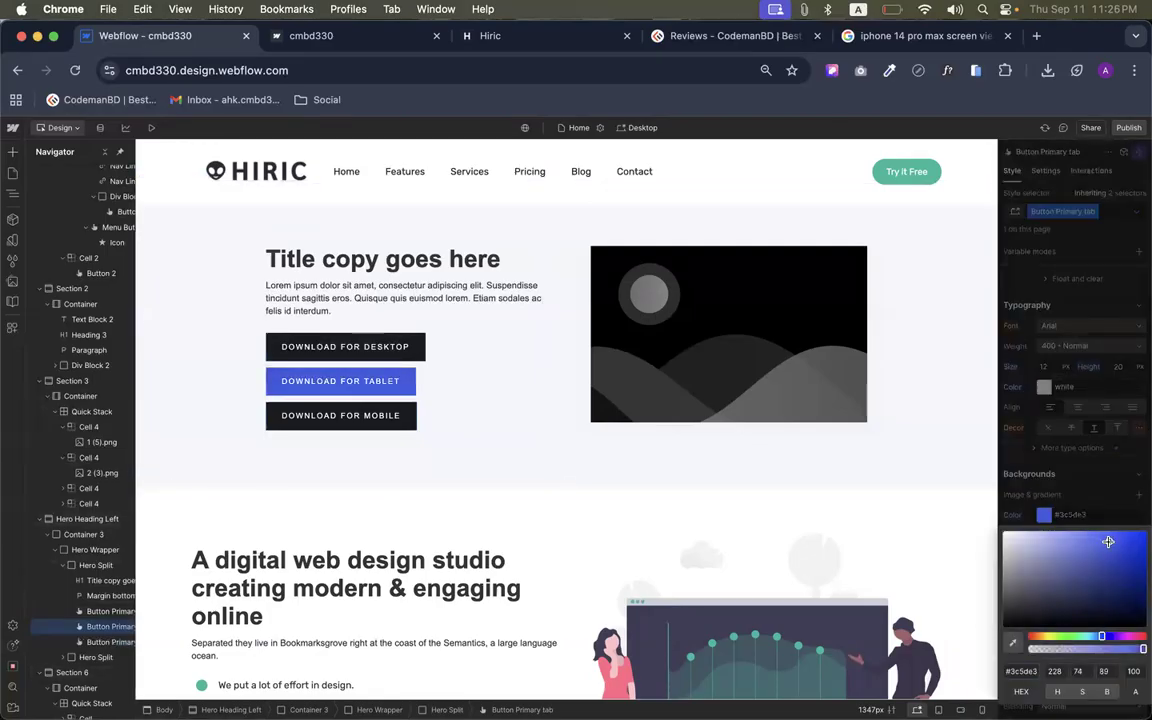
key(Escape)
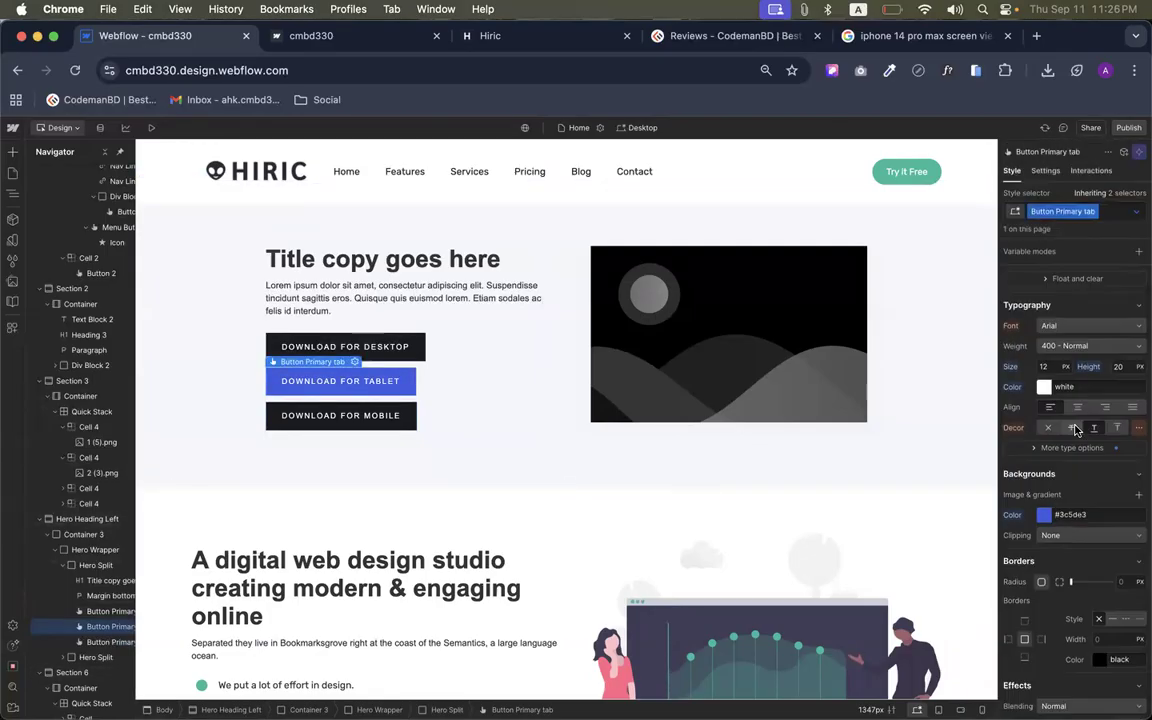
Set the mobile download button's background to a medium green on its Button Primary Mobile class
click(405, 420)
click(1045, 514)
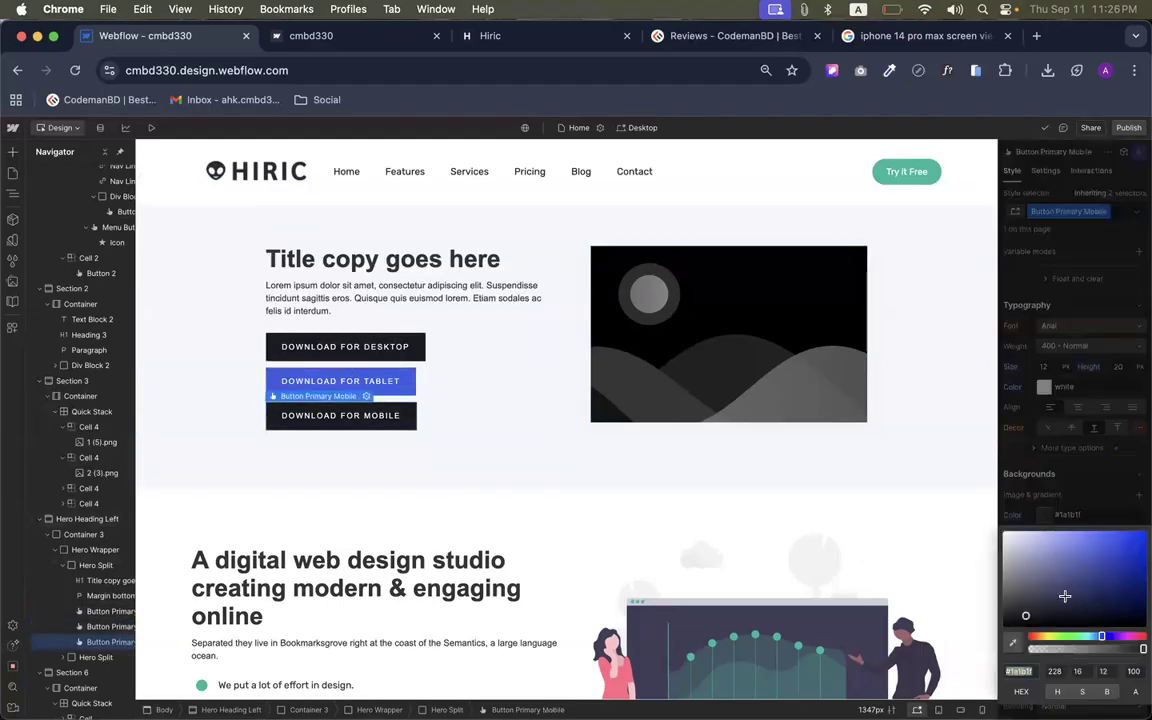
drag(1104, 636, 1077, 636)
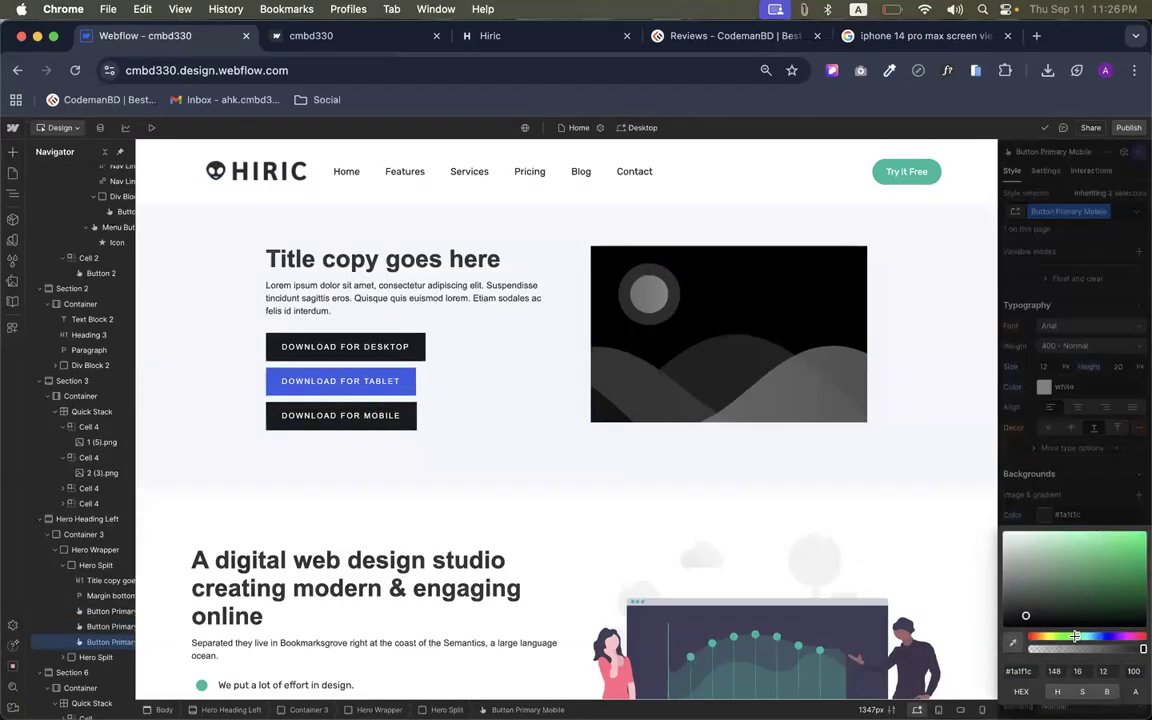
click(1129, 561)
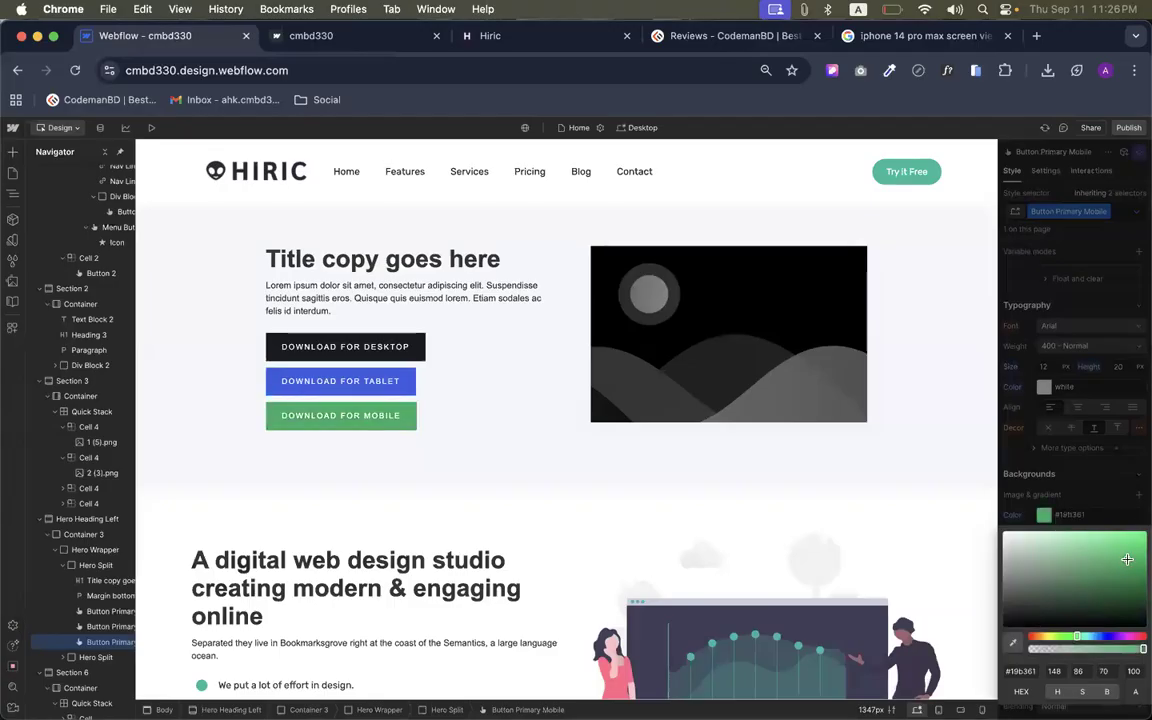
drag(1127, 559, 1101, 556)
click(1074, 452)
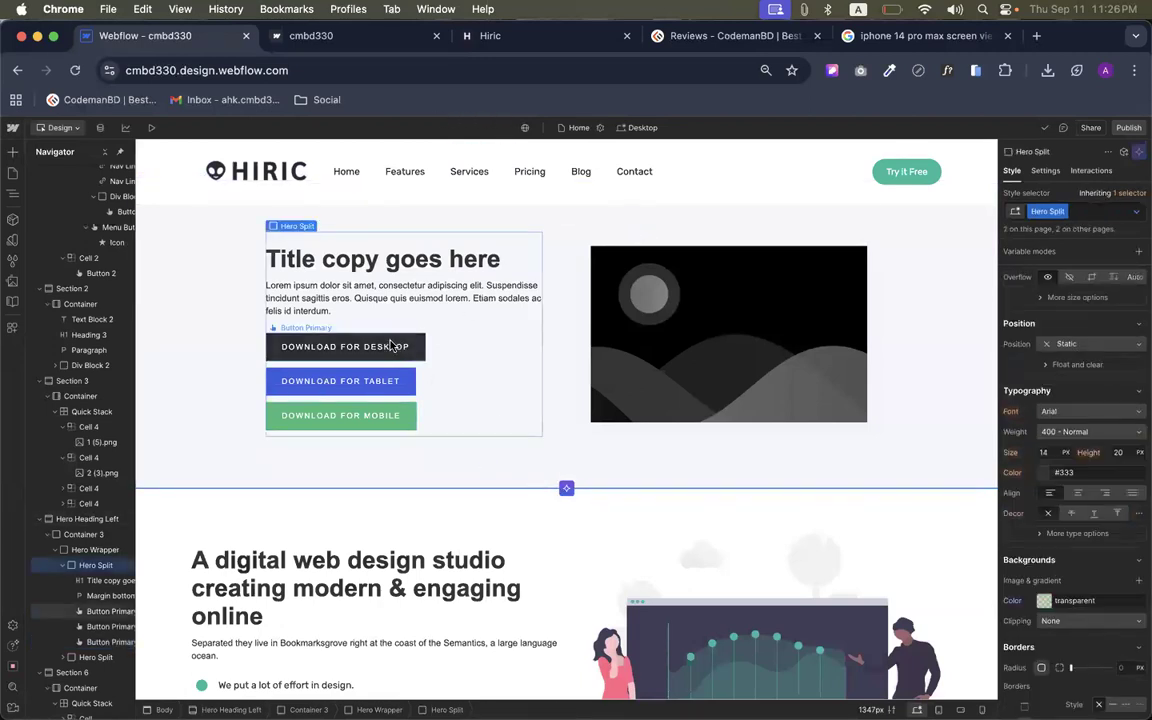
Hide the tablet and mobile download buttons at the desktop breakpoint by setting their display to None
click(320, 346)
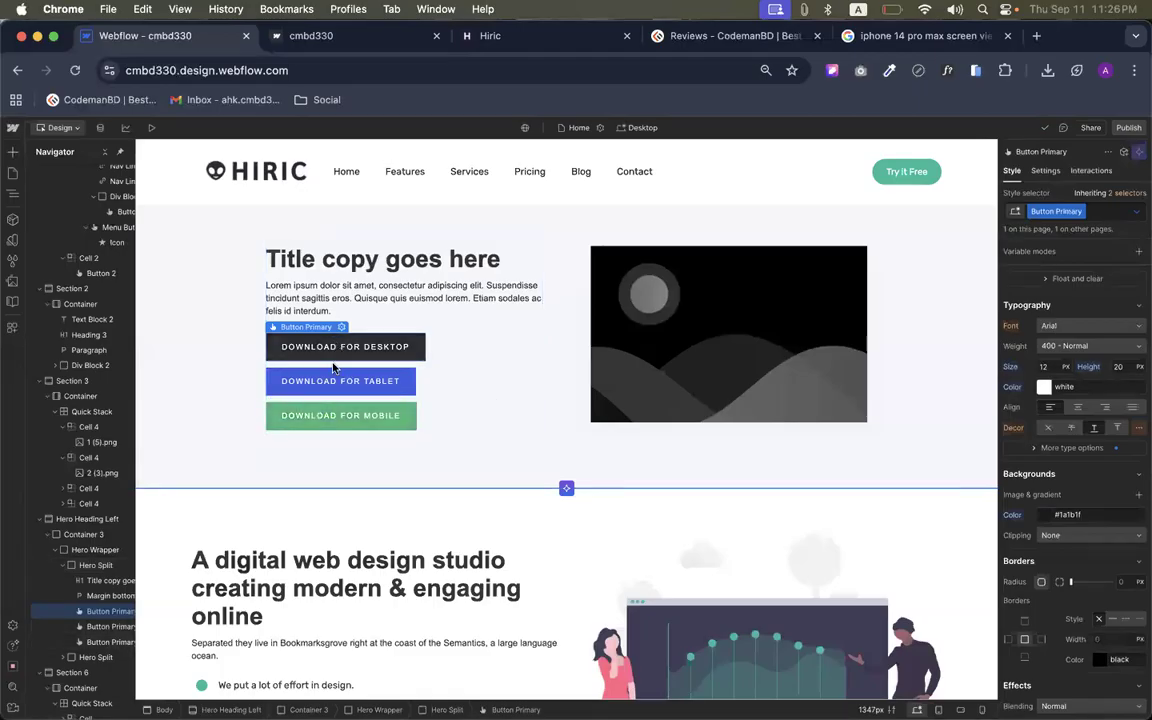
click(380, 381)
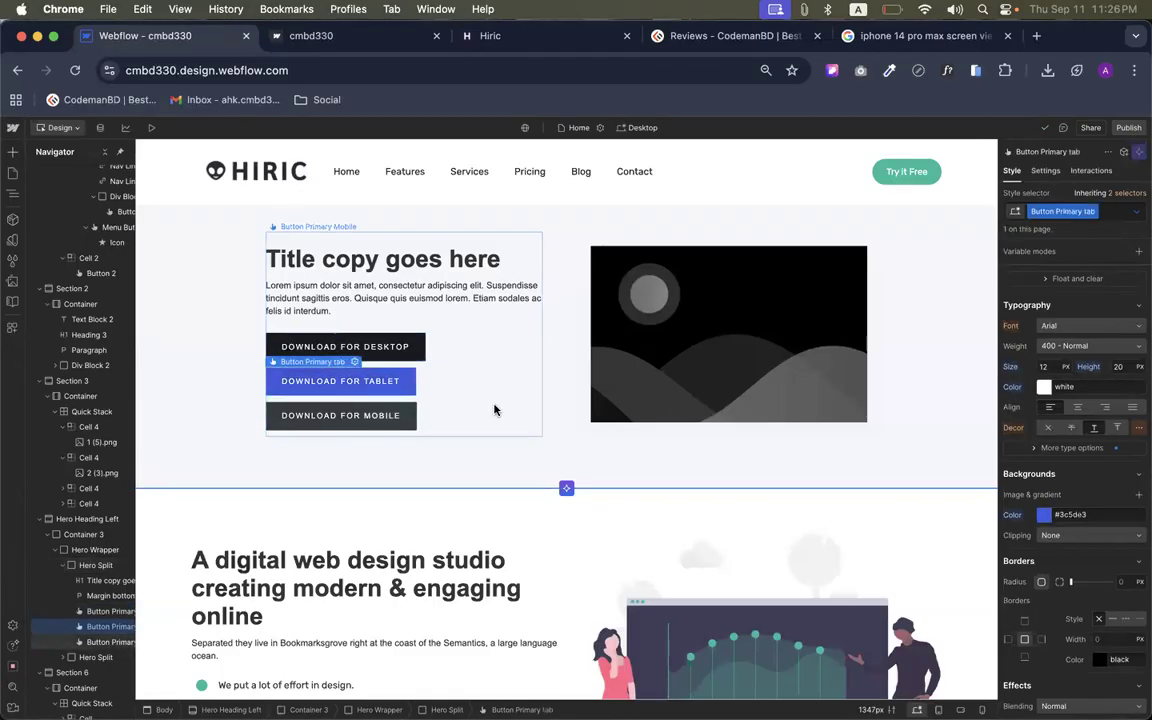
click(496, 406)
click(411, 385)
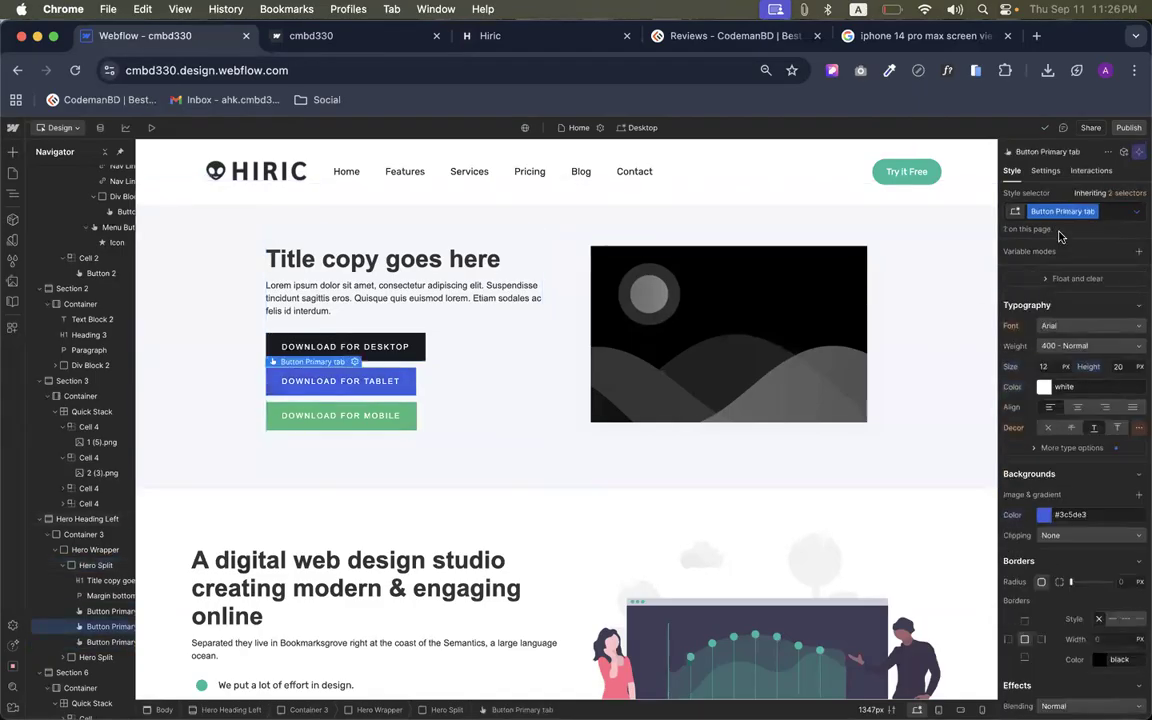
scroll(1080, 452, up, 5)
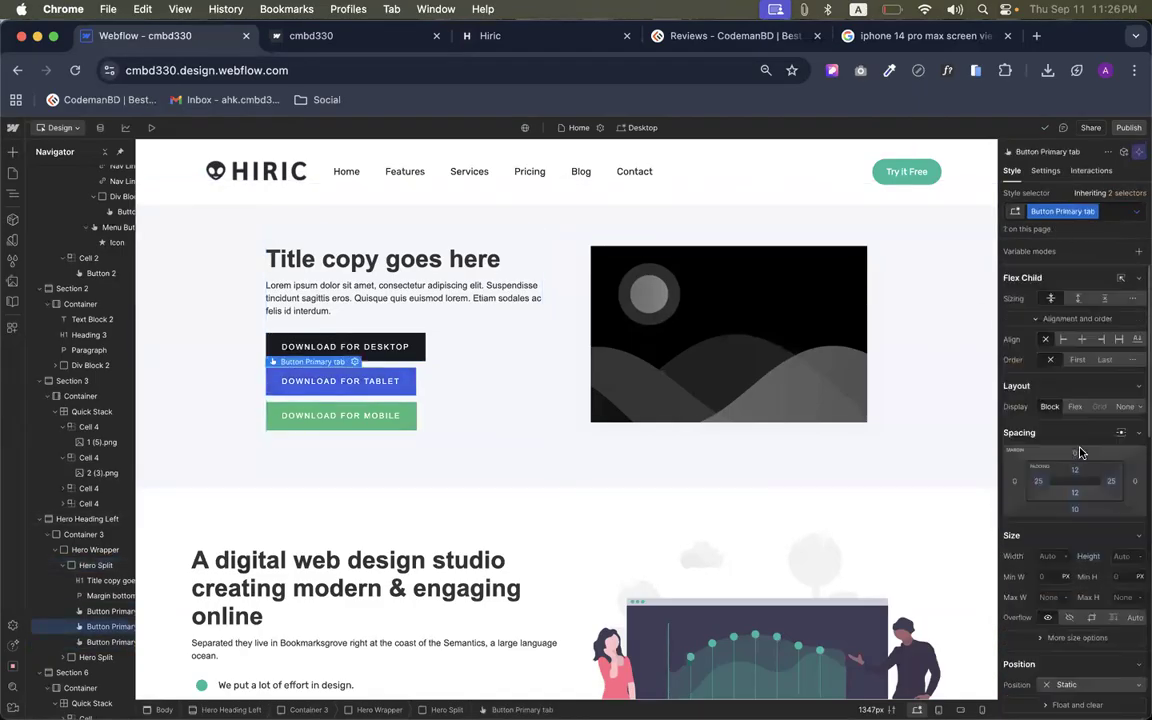
click(1125, 407)
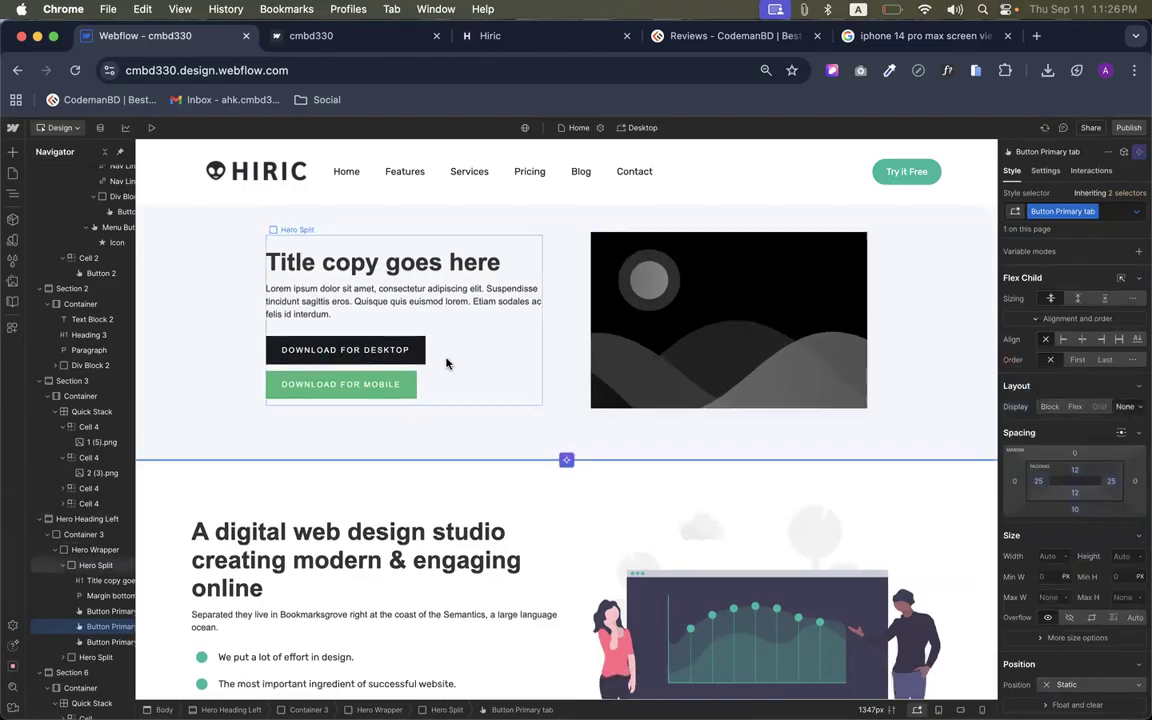
click(410, 388)
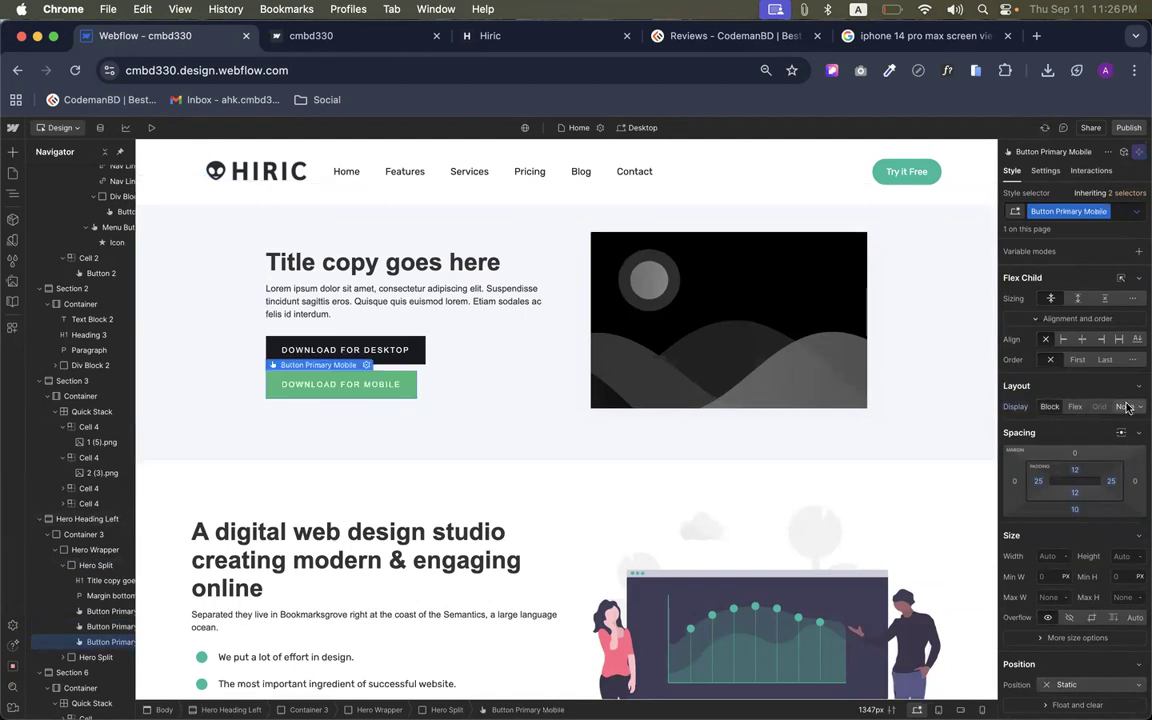
click(1125, 407)
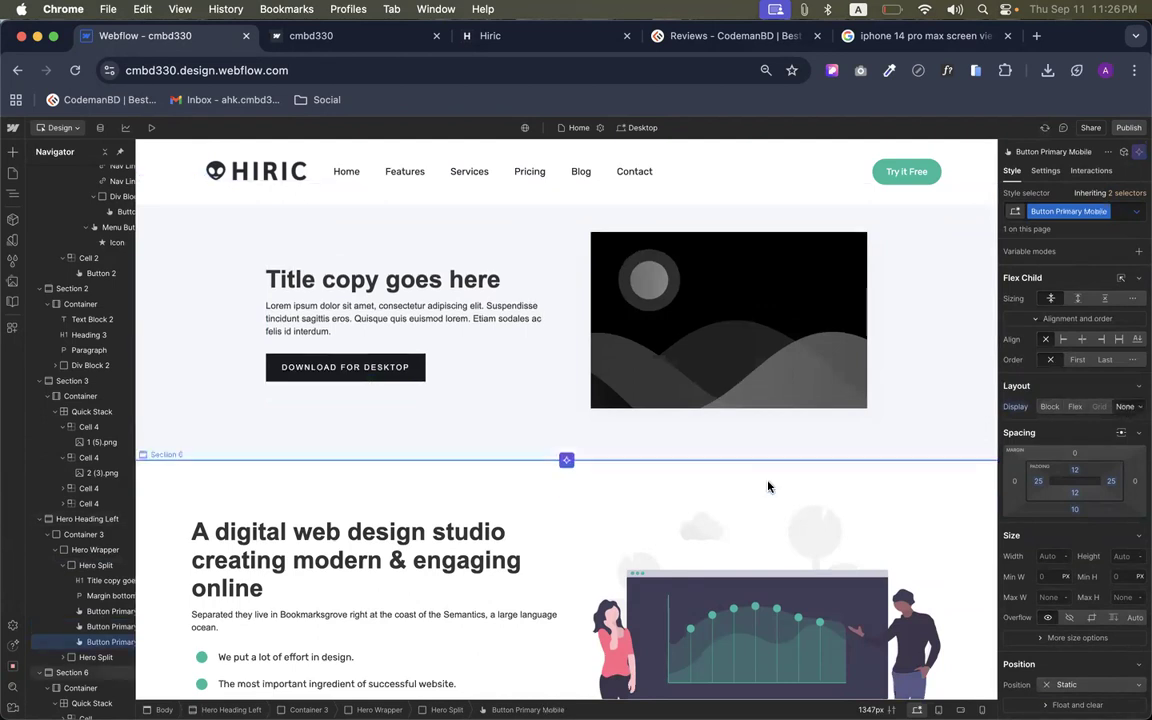
At the Tablet breakpoint, set the tablet download button's display to Block and the desktop download button's display to None
click(640, 128)
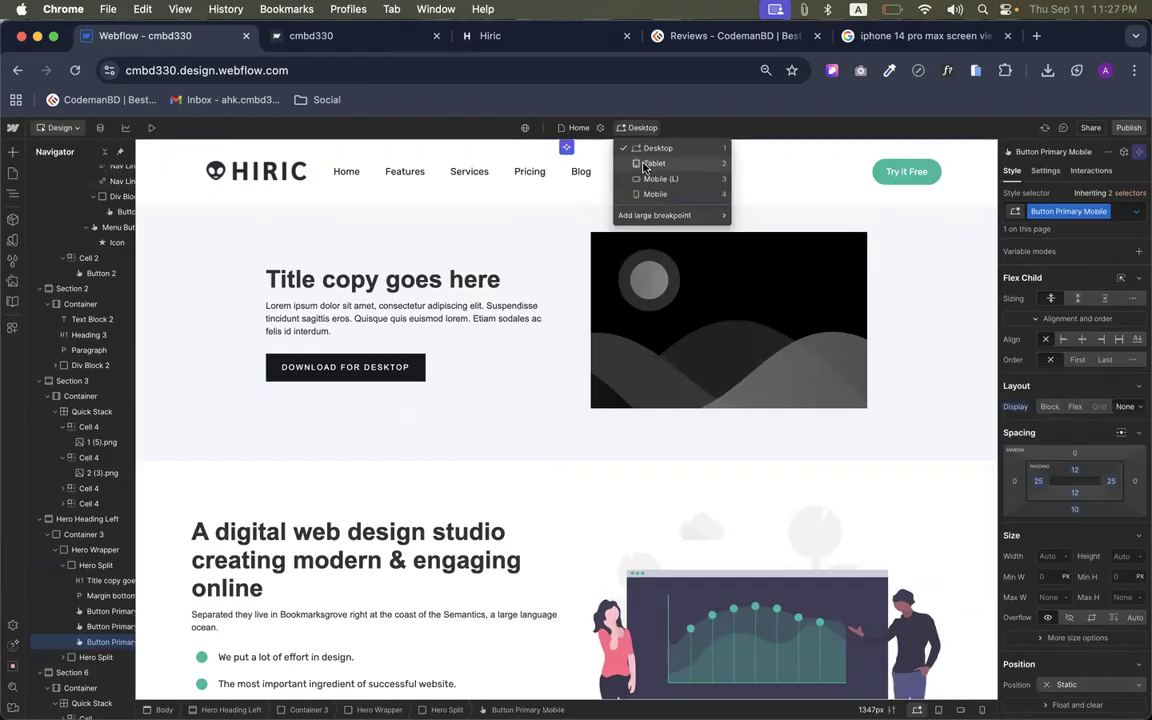
click(650, 164)
scroll(450, 380, up, 3)
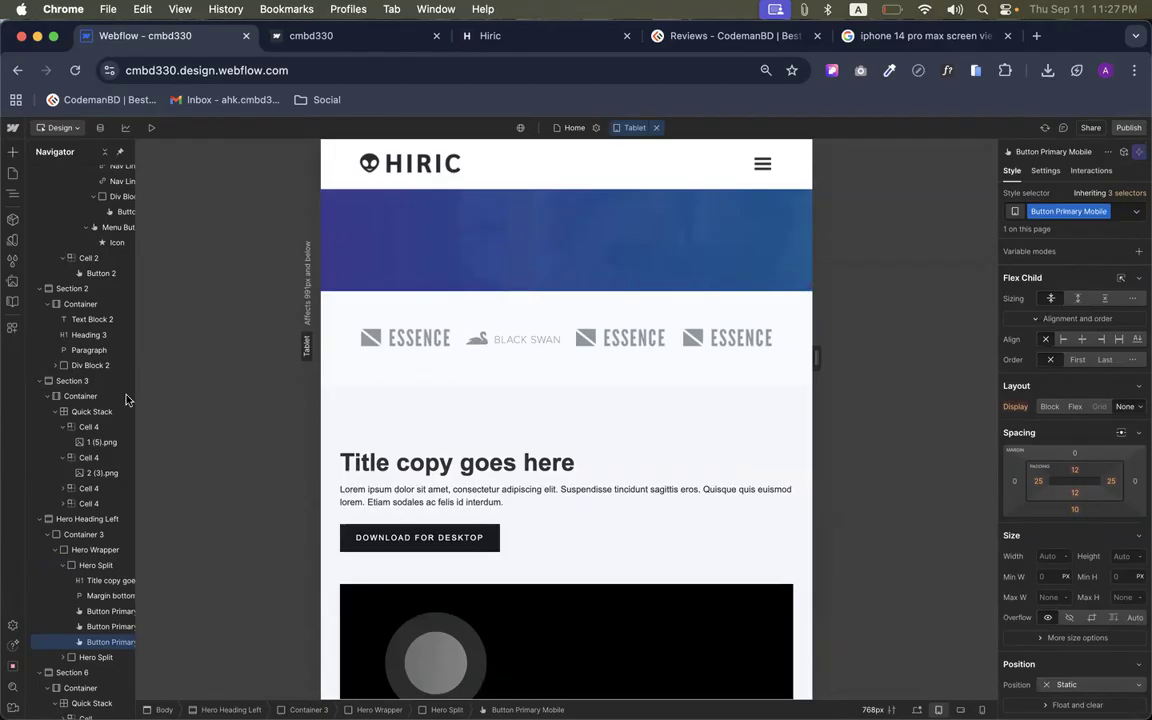
scroll(115, 540, down, 2)
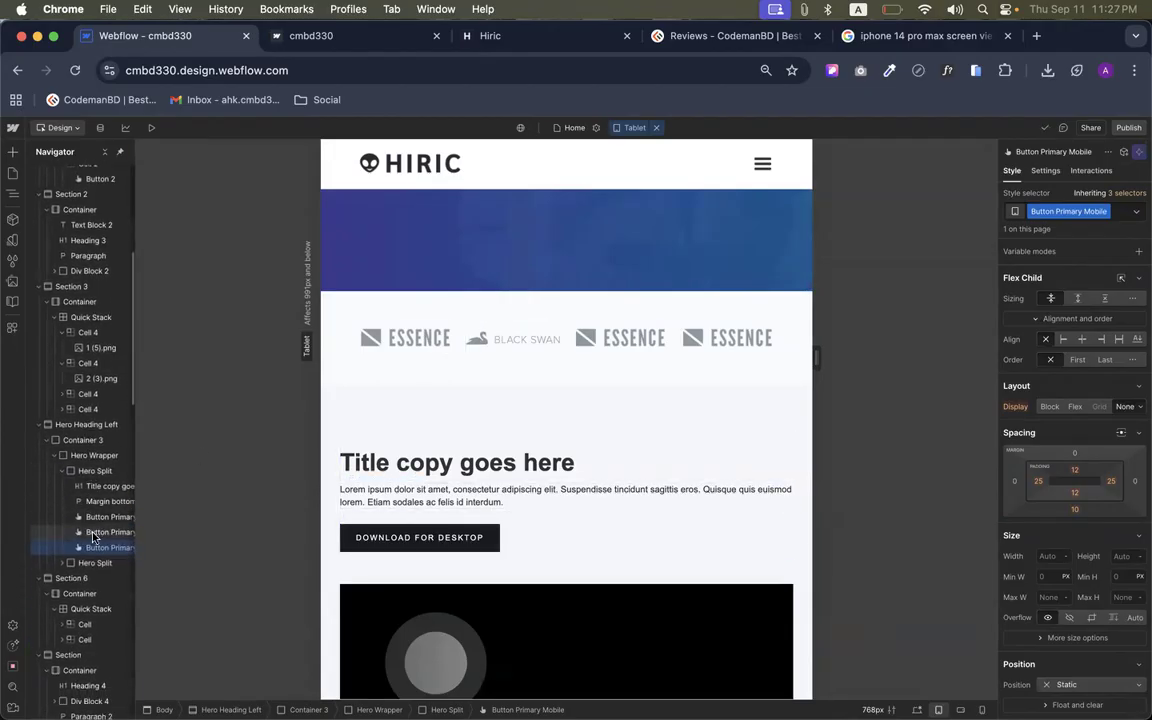
scroll(87, 510, right, 2)
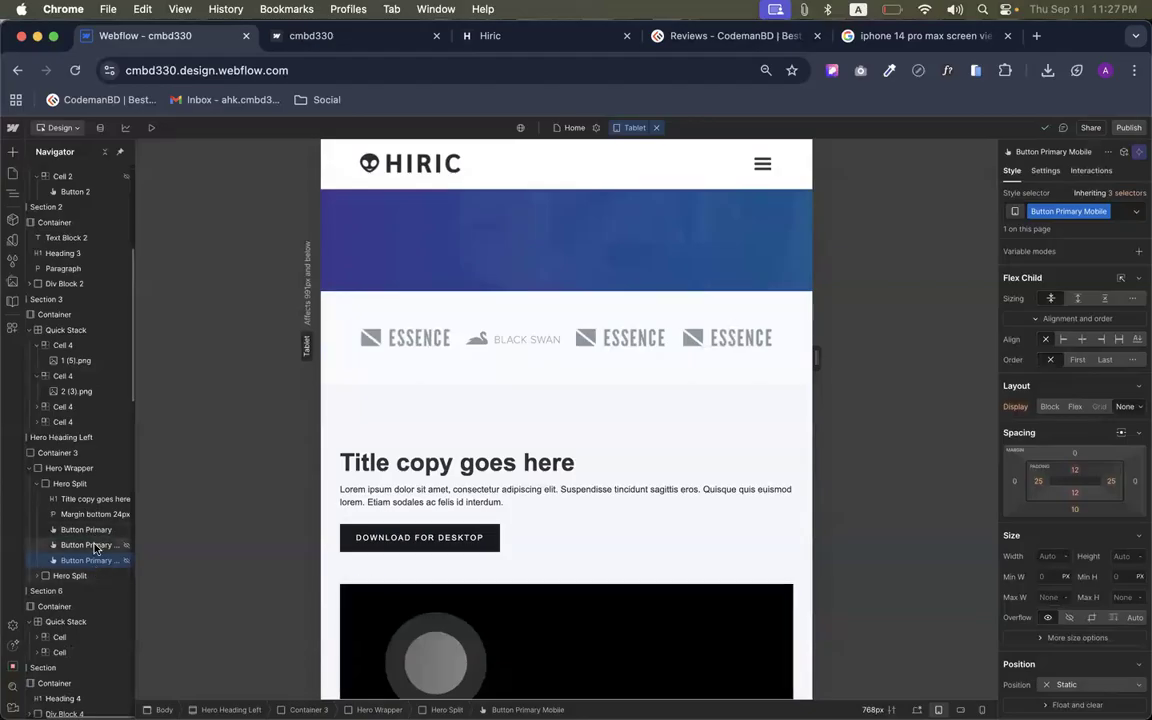
click(88, 545)
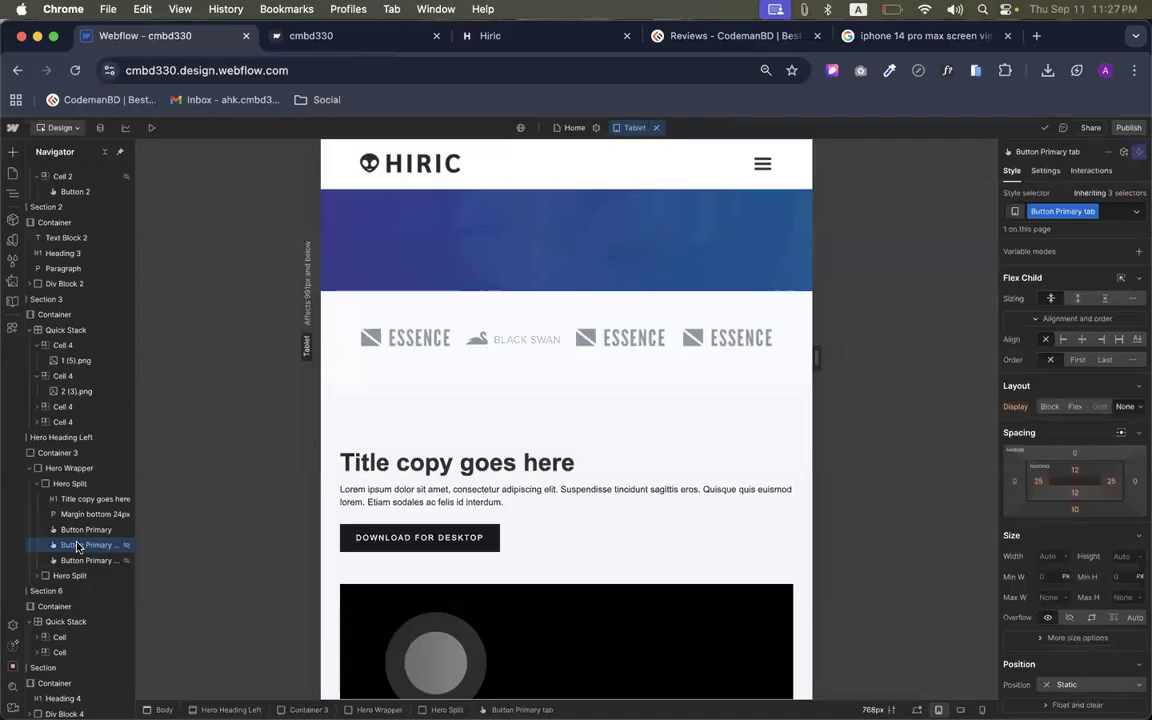
click(1046, 408)
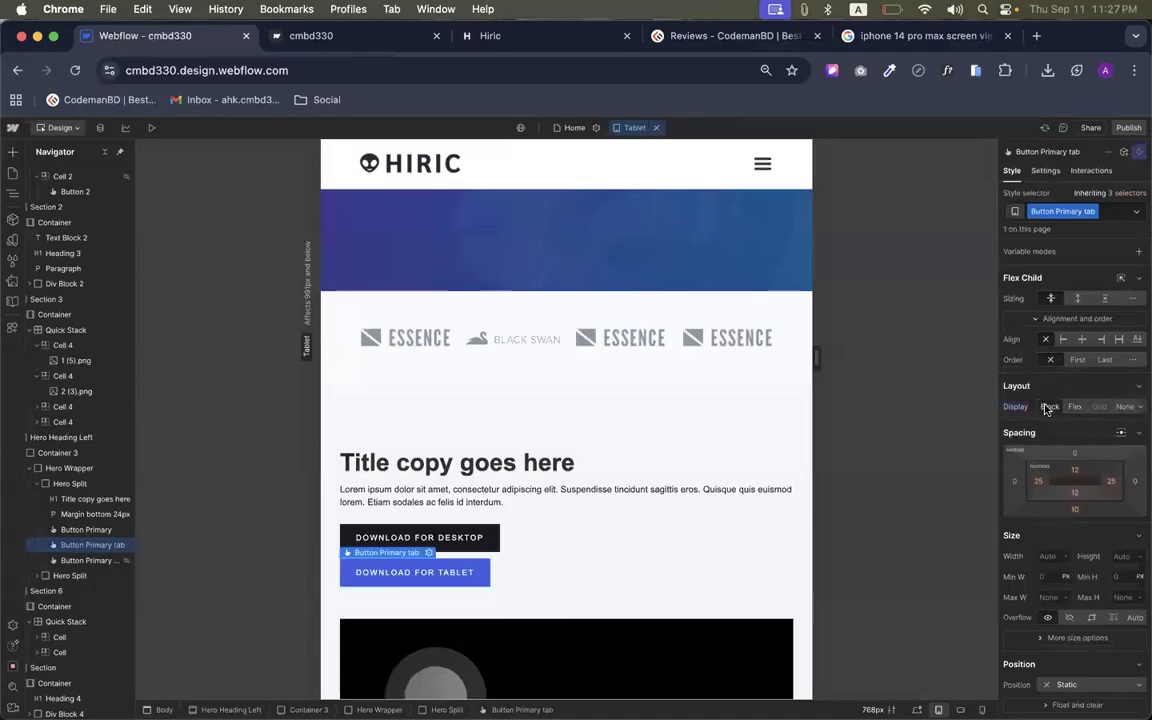
click(86, 530)
click(1124, 407)
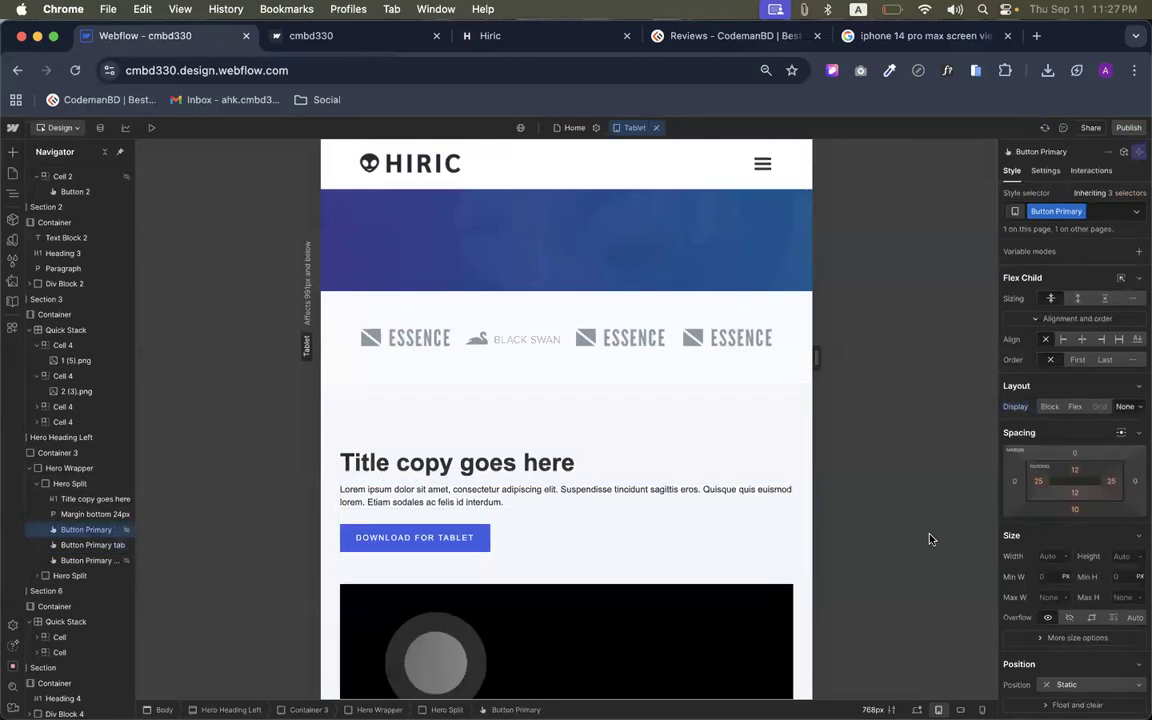
At the Mobile (L) breakpoint, set the tablet download button's display to None and the mobile download button's display to Block
click(635, 127)
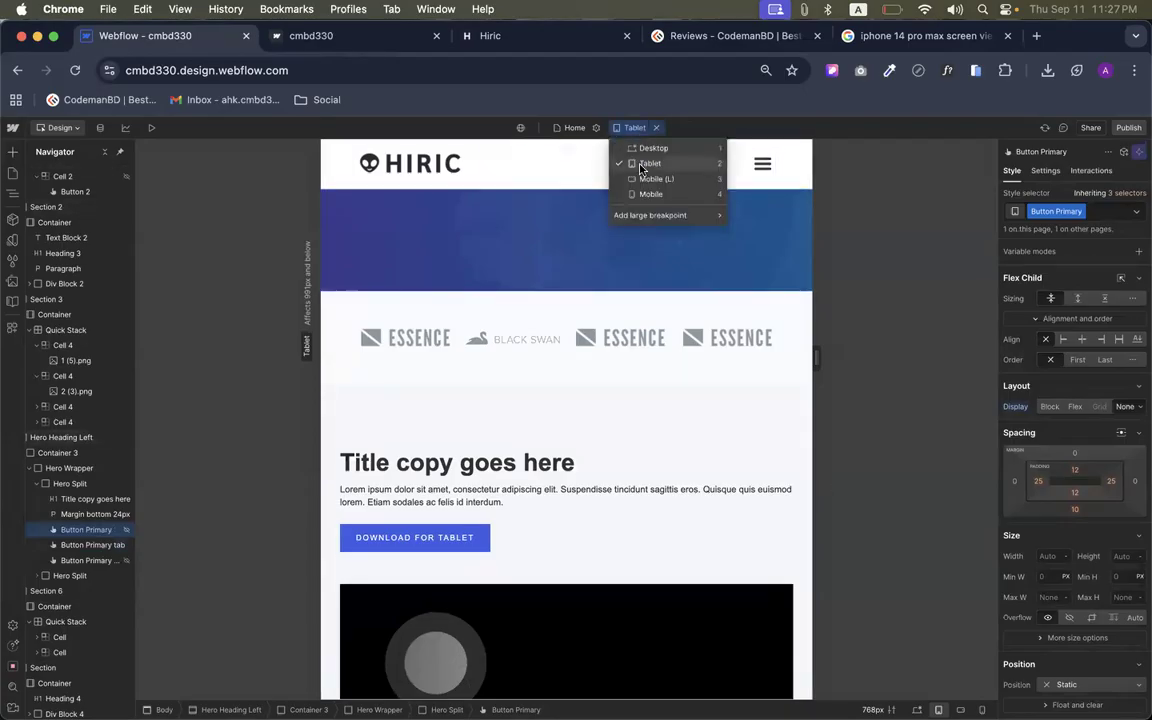
click(656, 178)
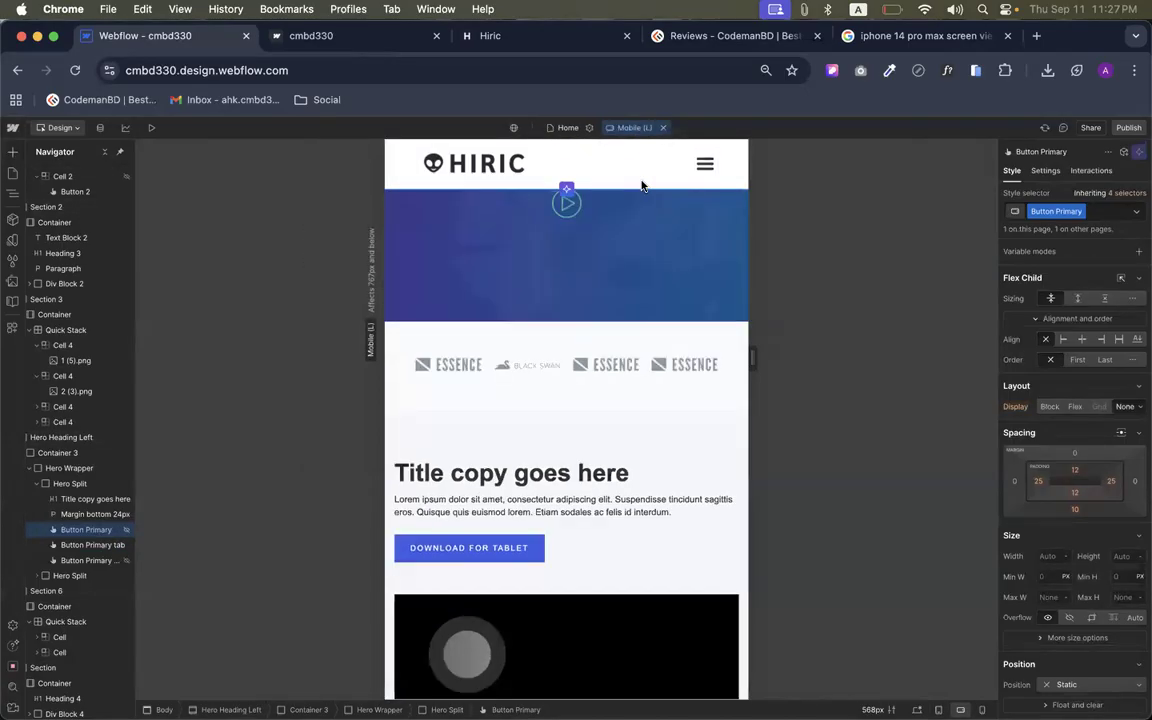
click(635, 127)
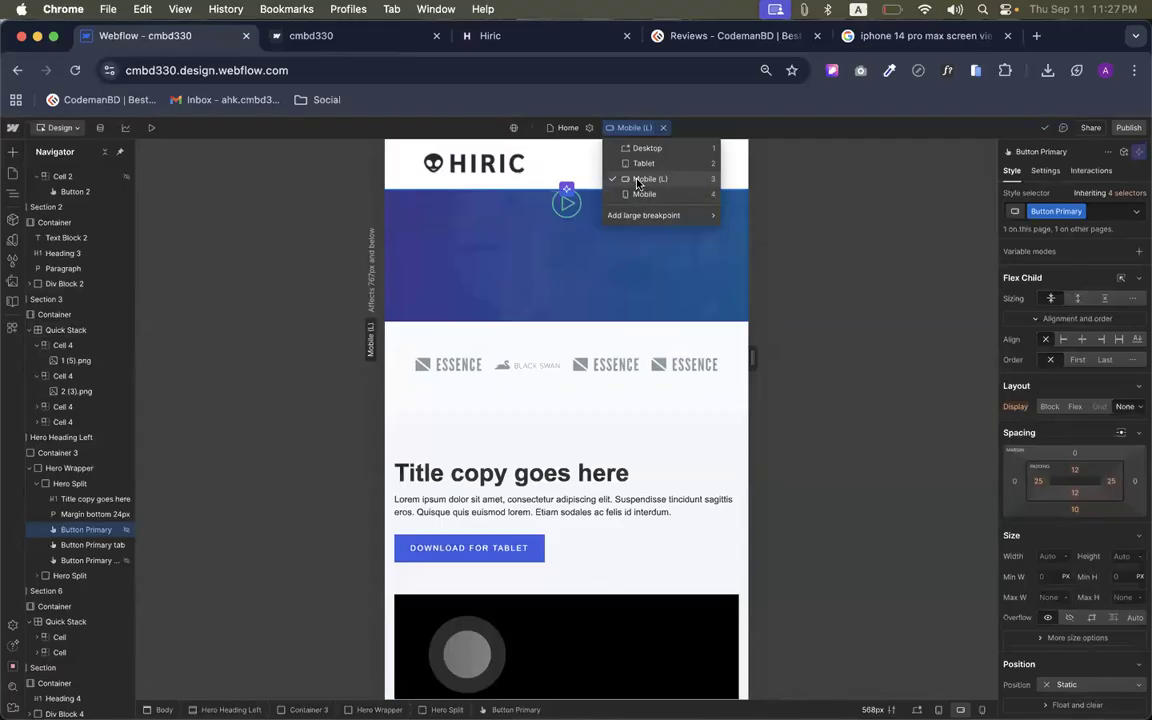
click(632, 128)
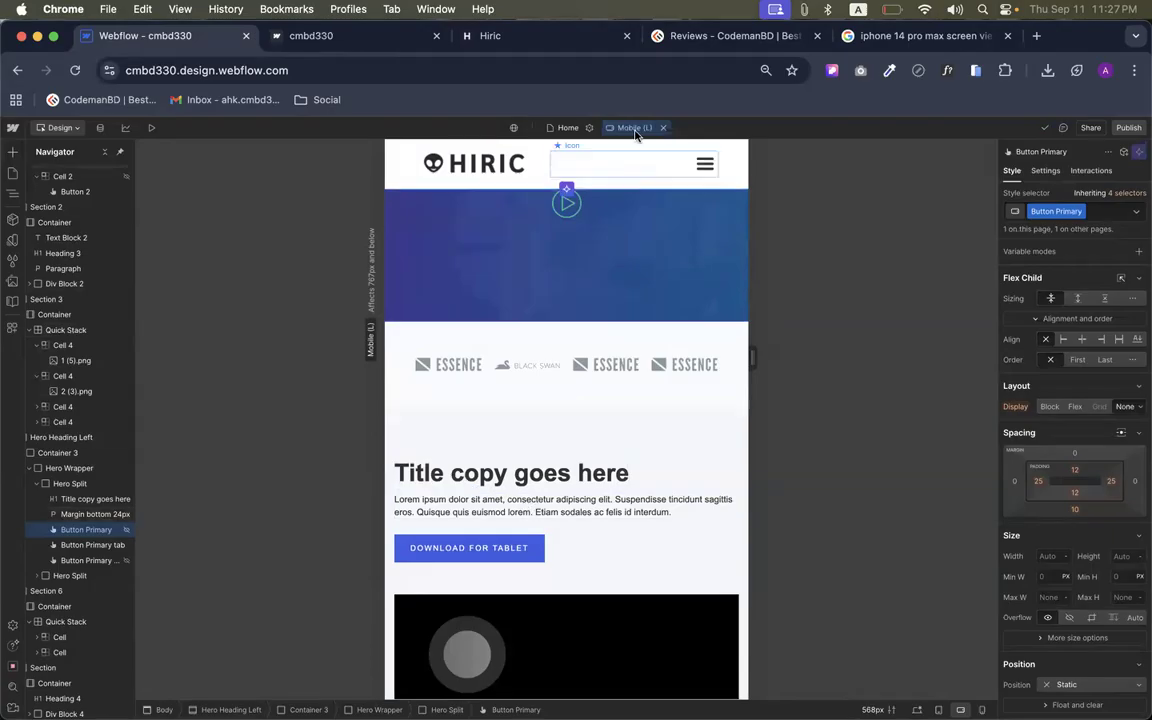
click(634, 130)
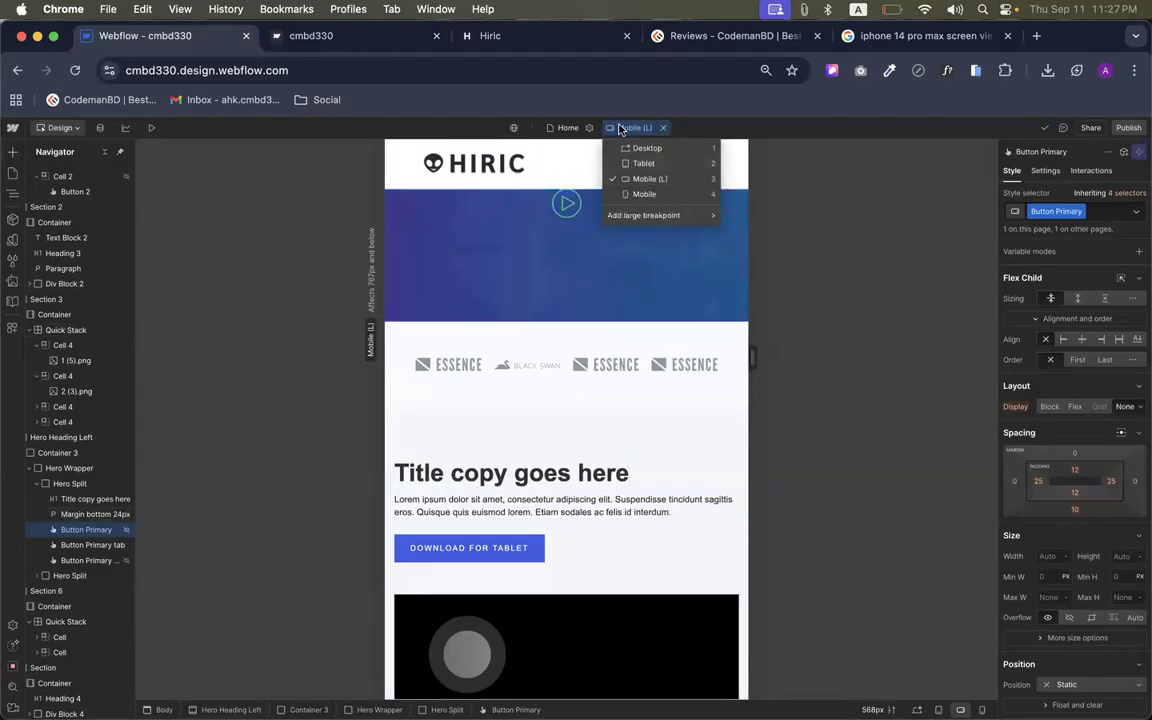
click(620, 130)
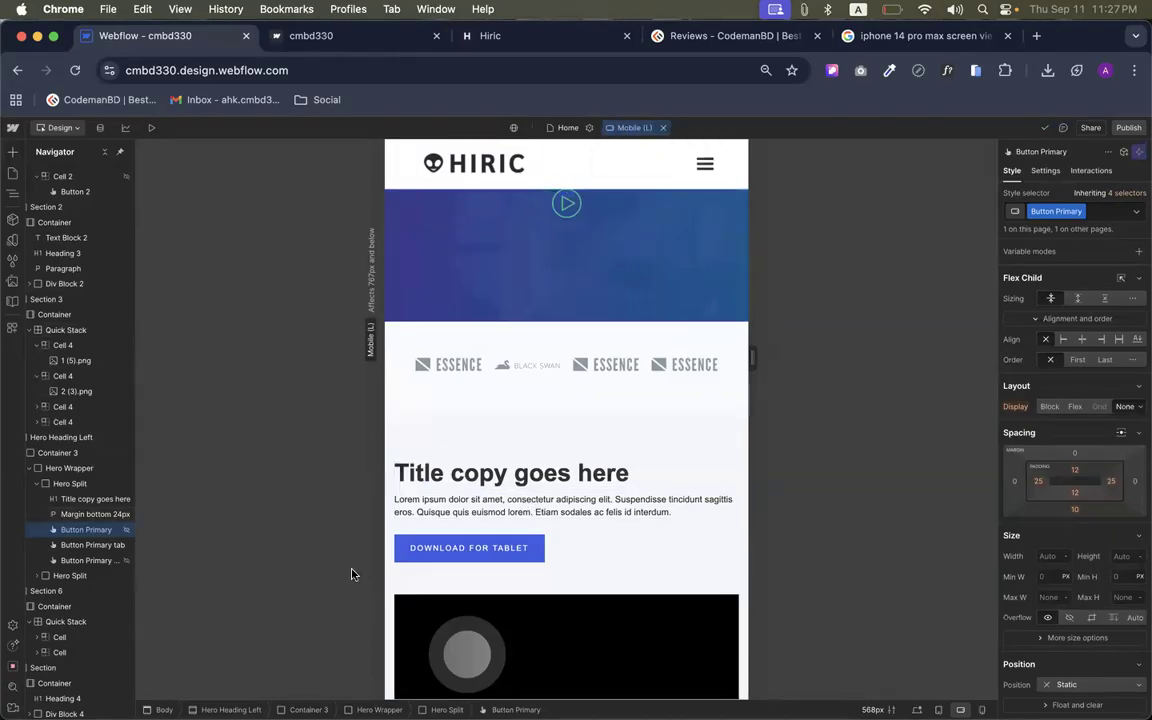
click(440, 551)
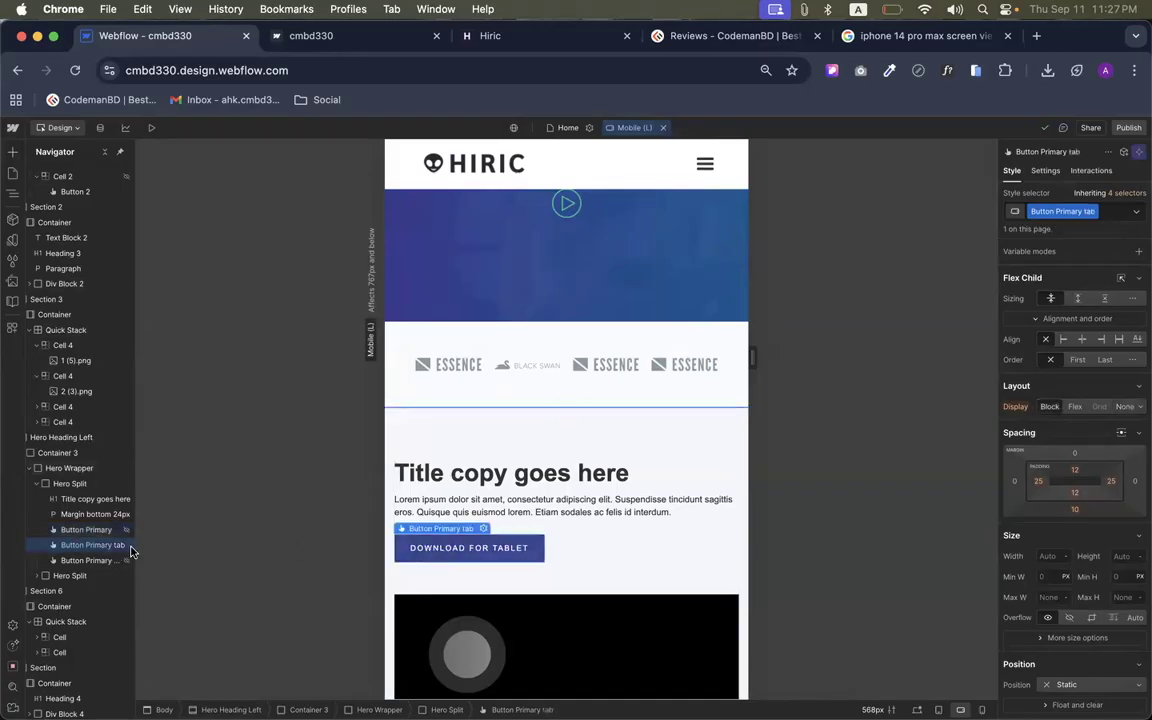
click(1125, 407)
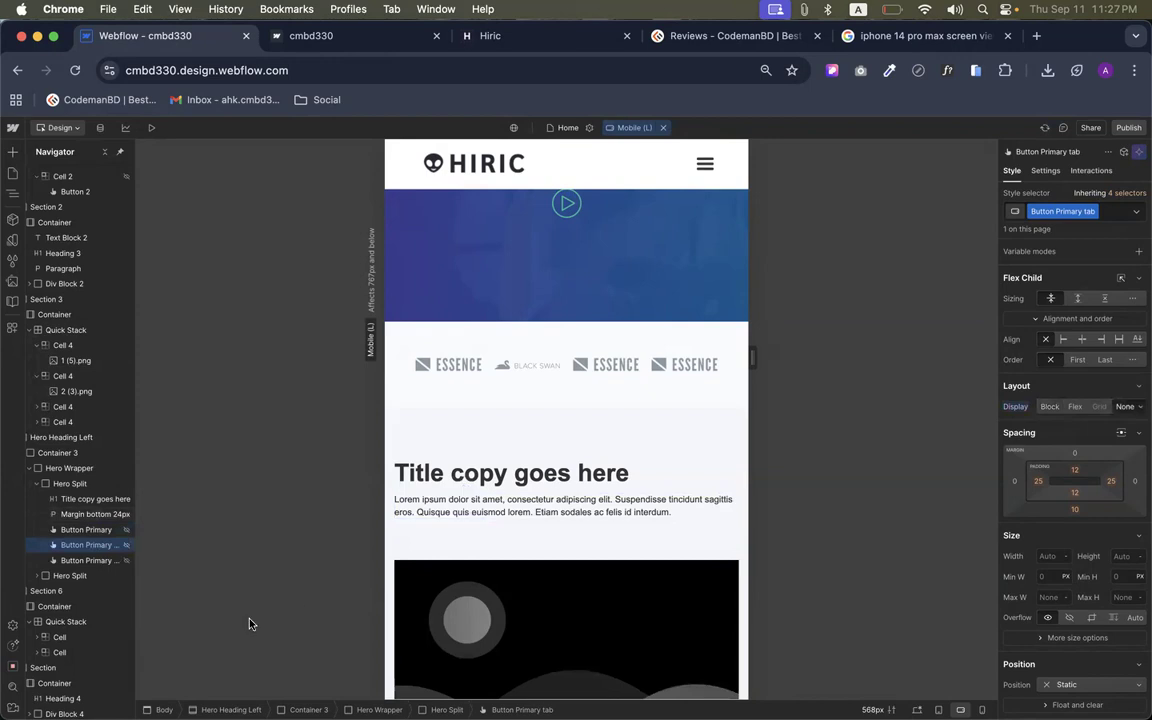
click(99, 561)
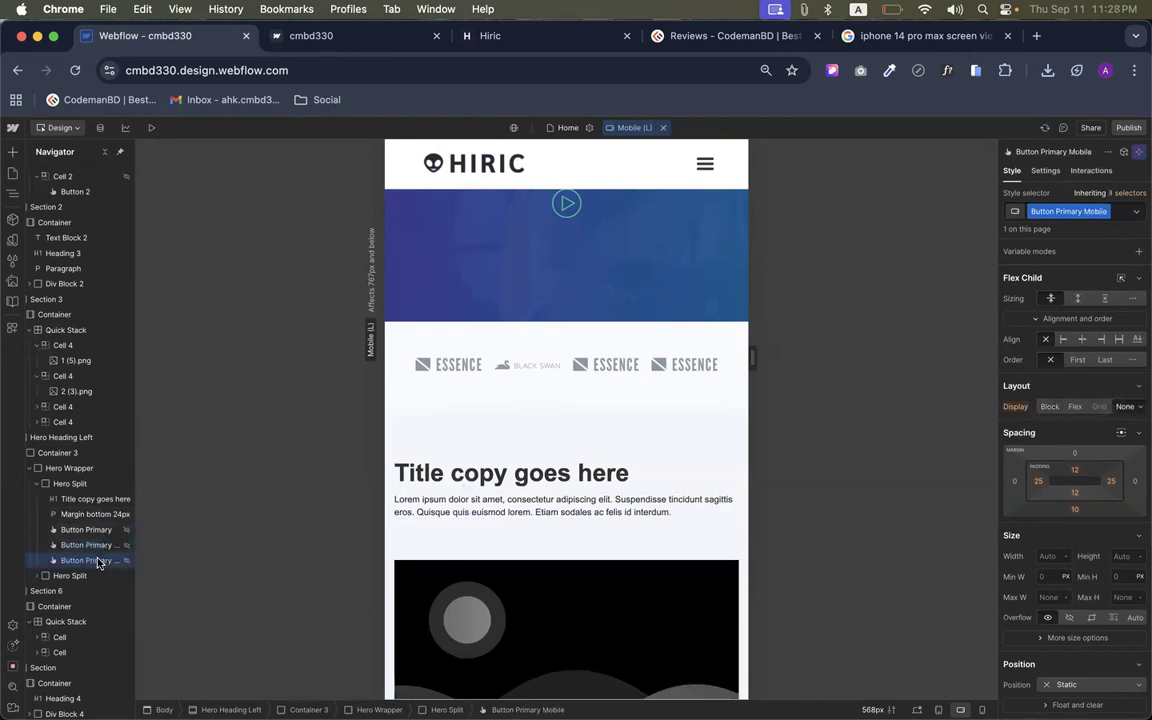
click(1049, 407)
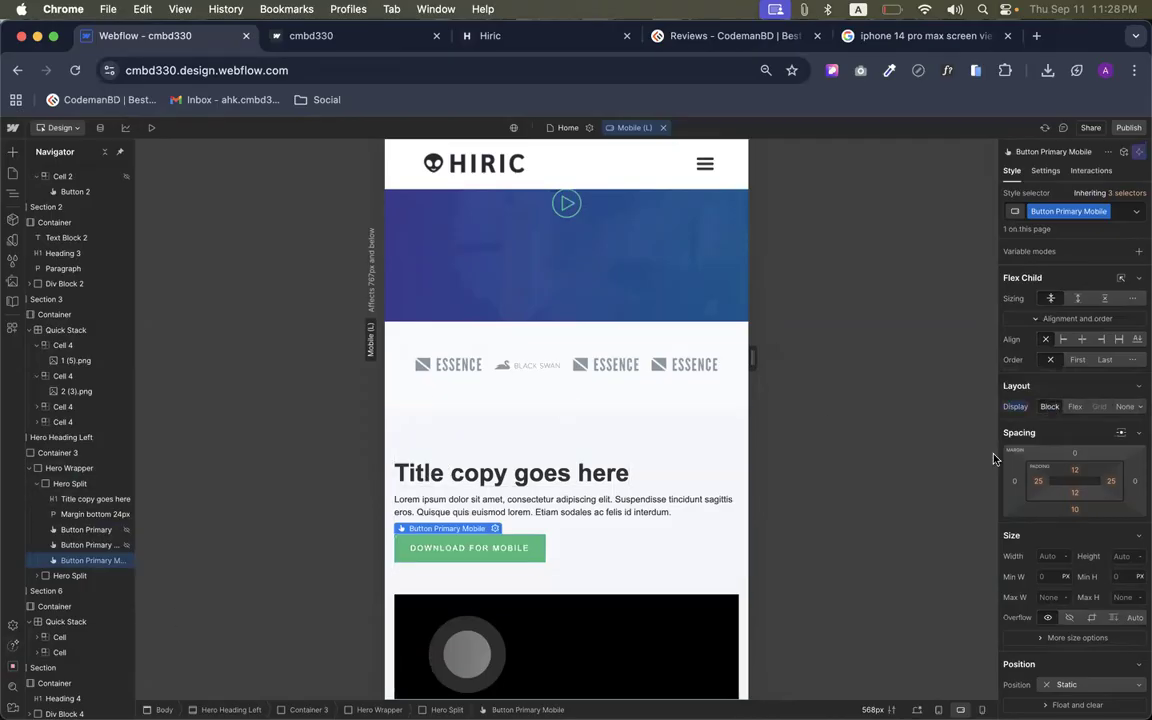
Check which download button the hero section shows at the Desktop, Tablet, Mobile (L) and Mobile breakpoints, ending back at Desktop
click(665, 129)
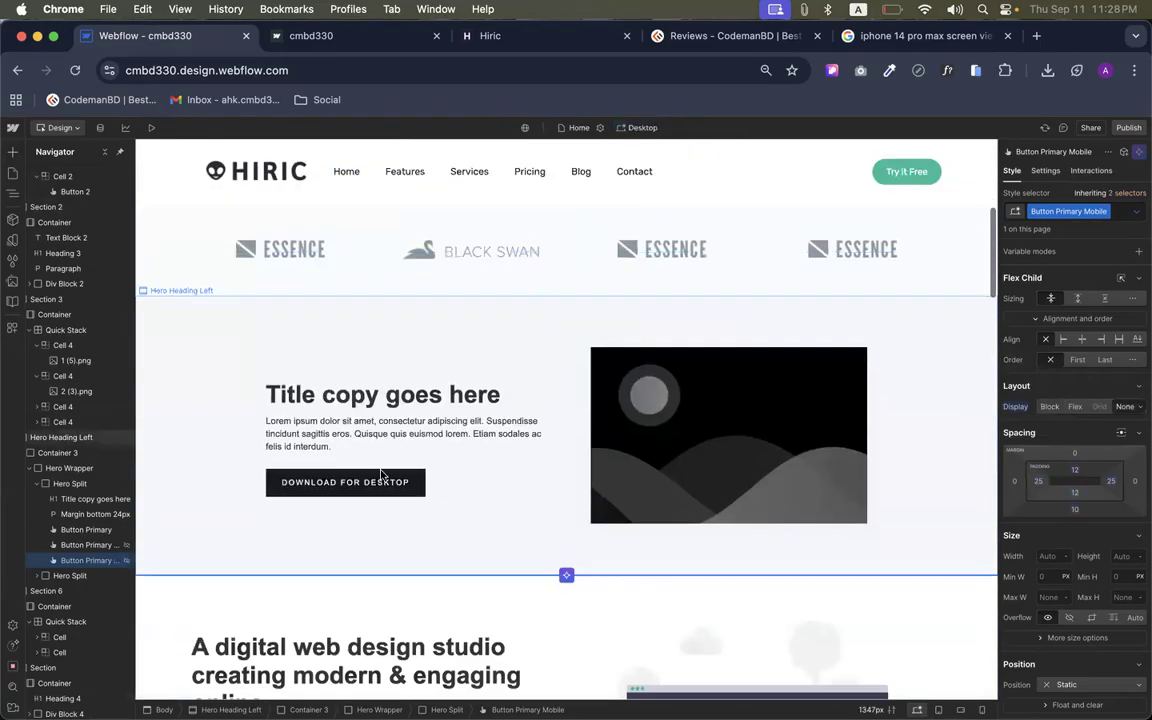
click(645, 127)
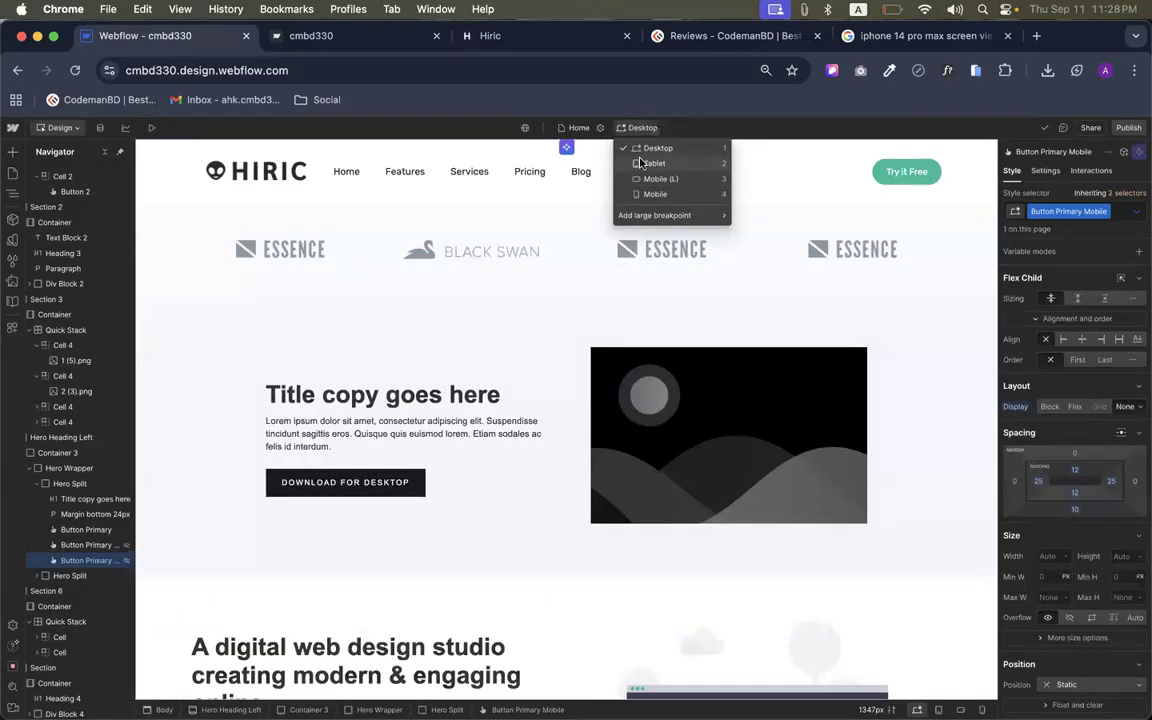
click(641, 165)
click(635, 127)
click(638, 163)
click(635, 127)
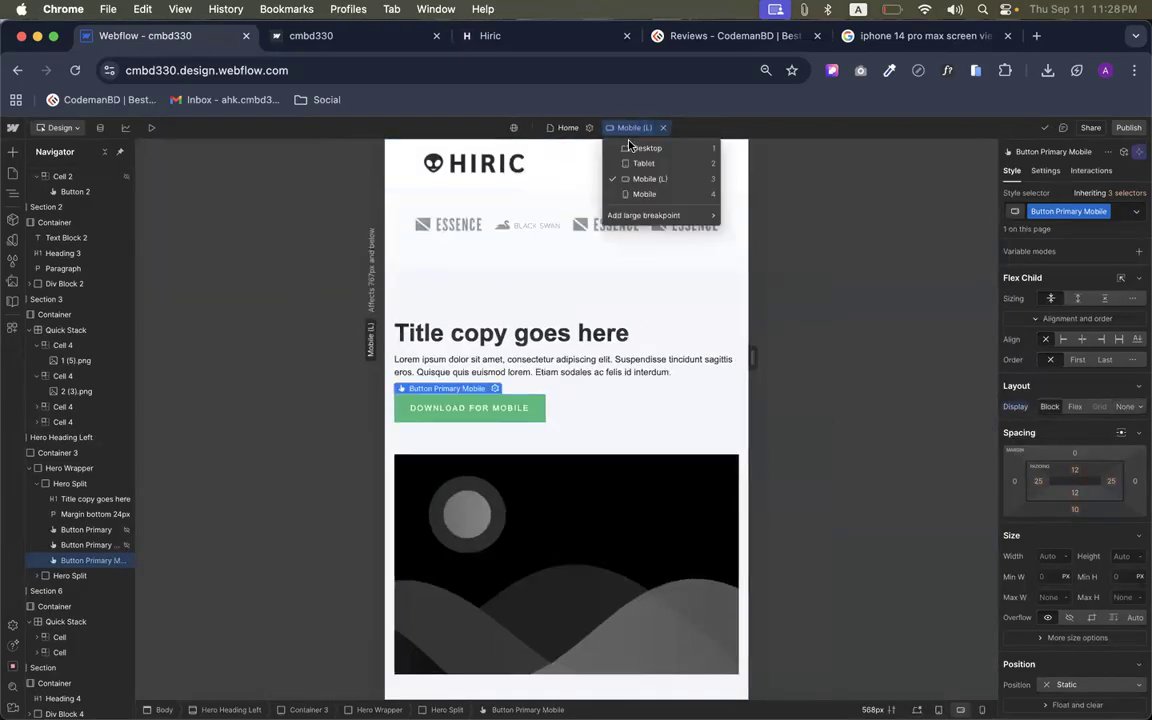
click(625, 193)
scroll(255, 360, down, 2)
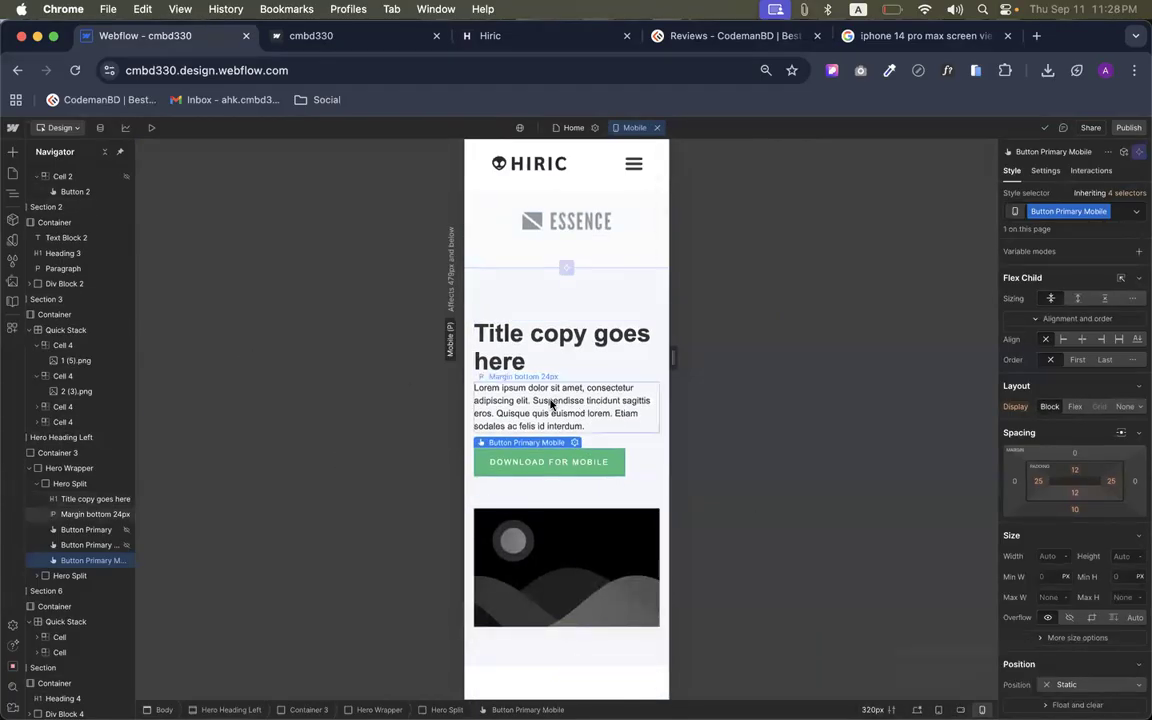
scroll(525, 424, up, 3)
scroll(527, 420, down, 1)
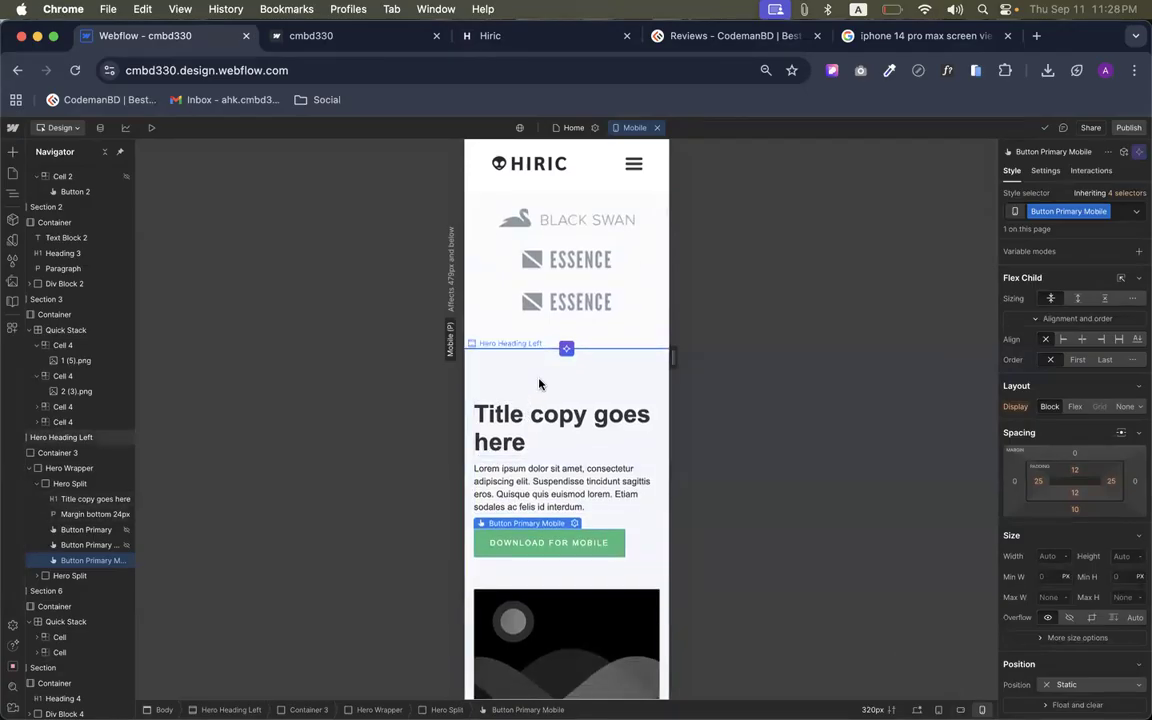
click(657, 128)
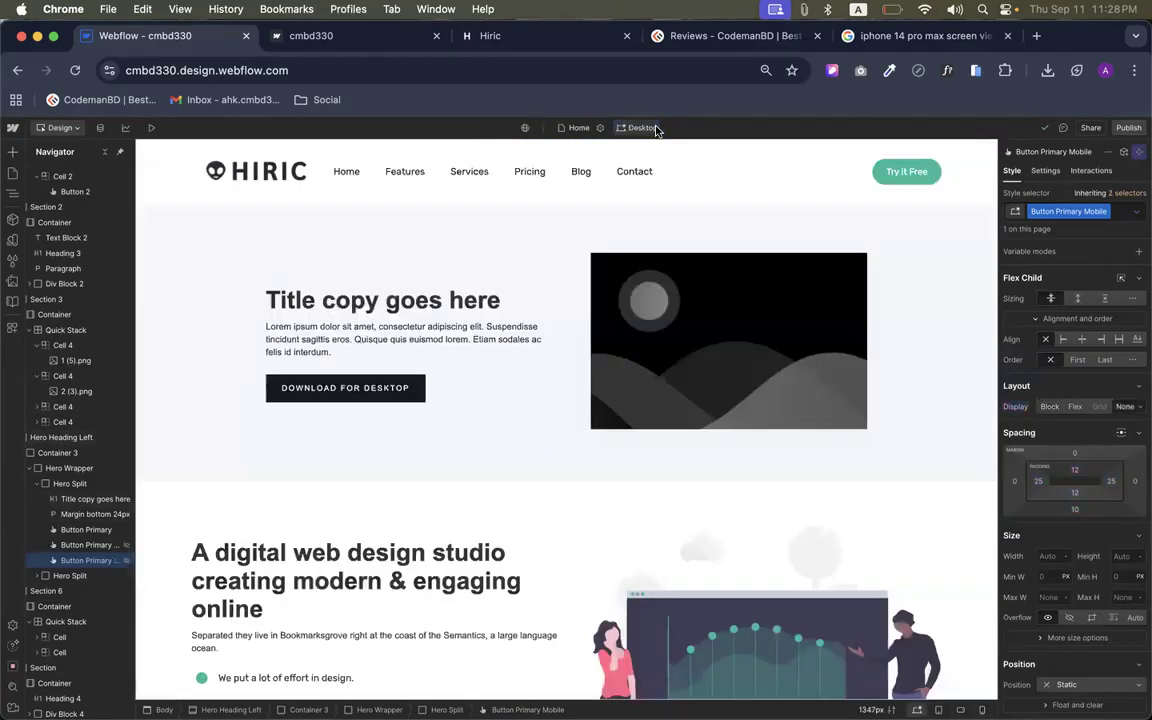
scroll(368, 465, up, 3)
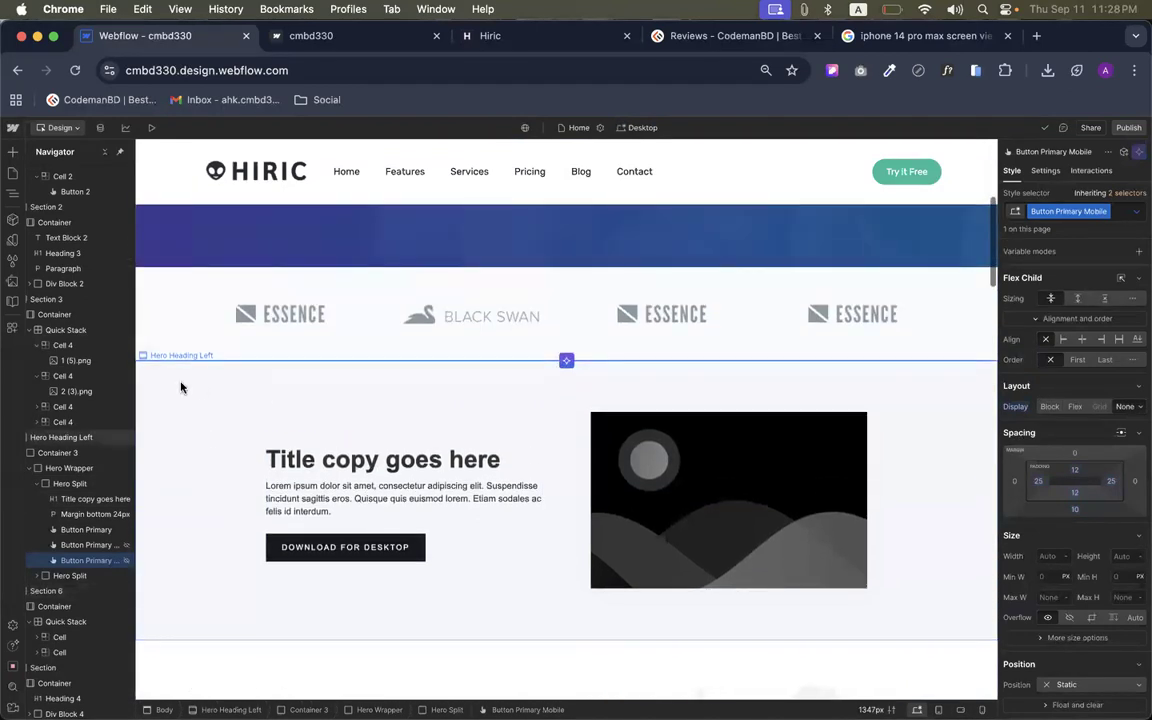
Look over the Home page down to the contact section and open the About Us page in the designer
click(181, 387)
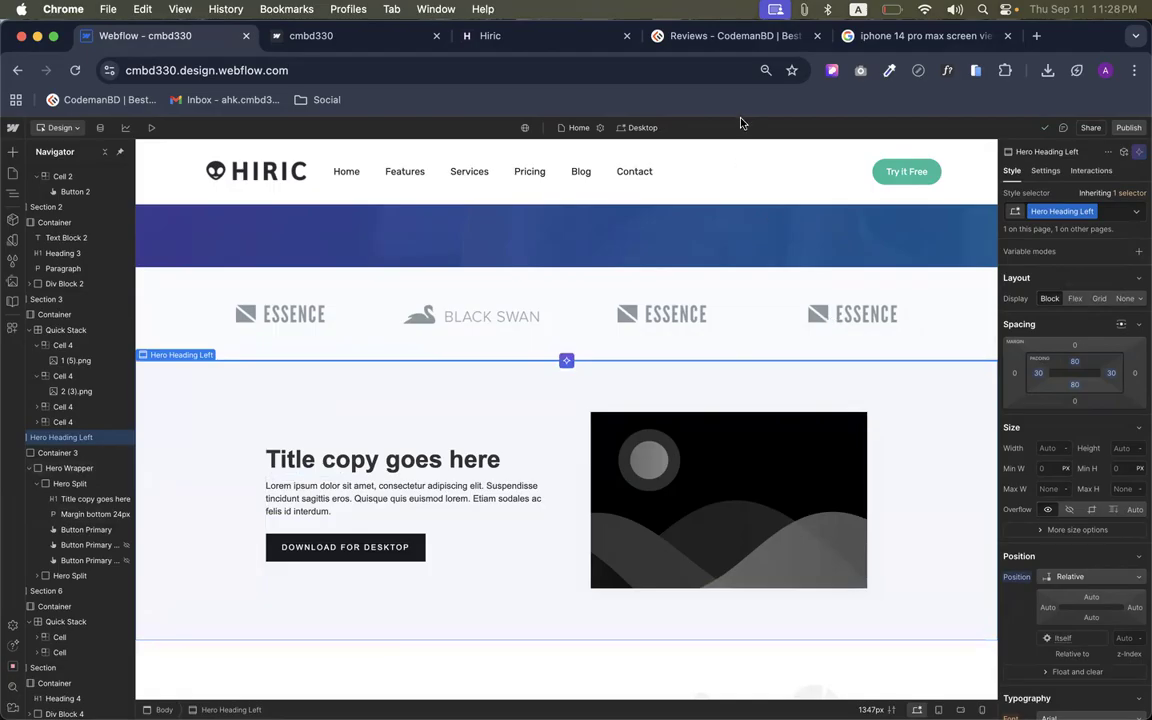
scroll(250, 213, up, 1)
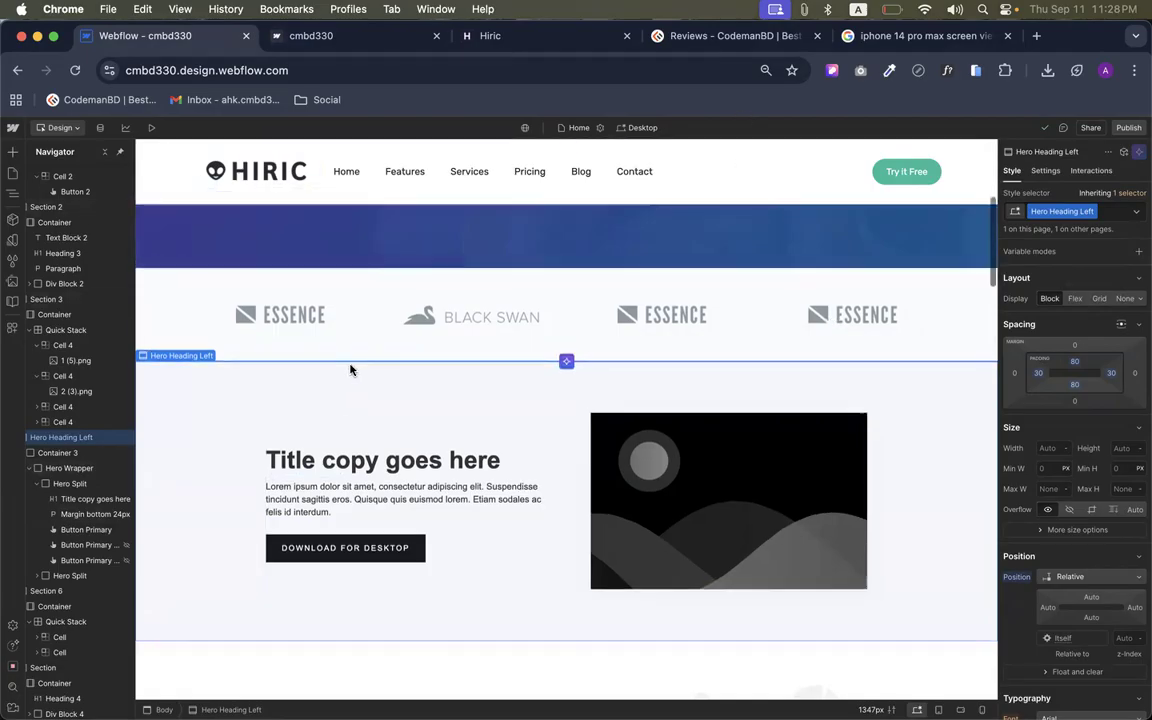
scroll(350, 370, up, 5)
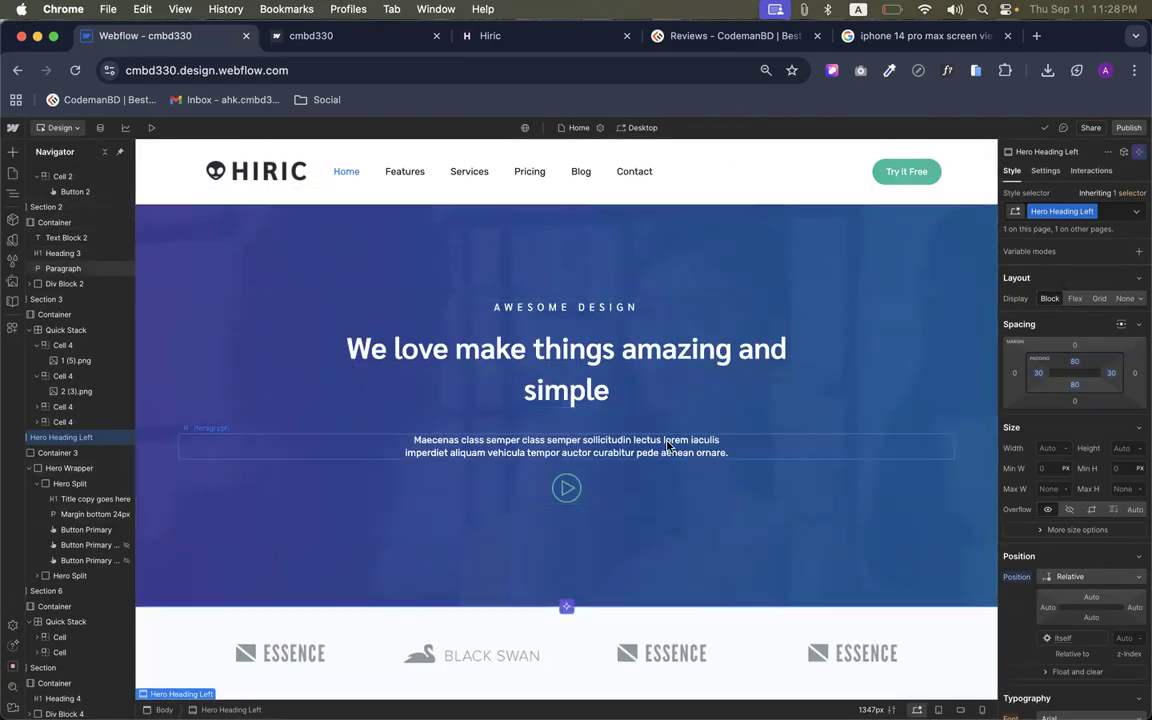
scroll(668, 446, down, 20)
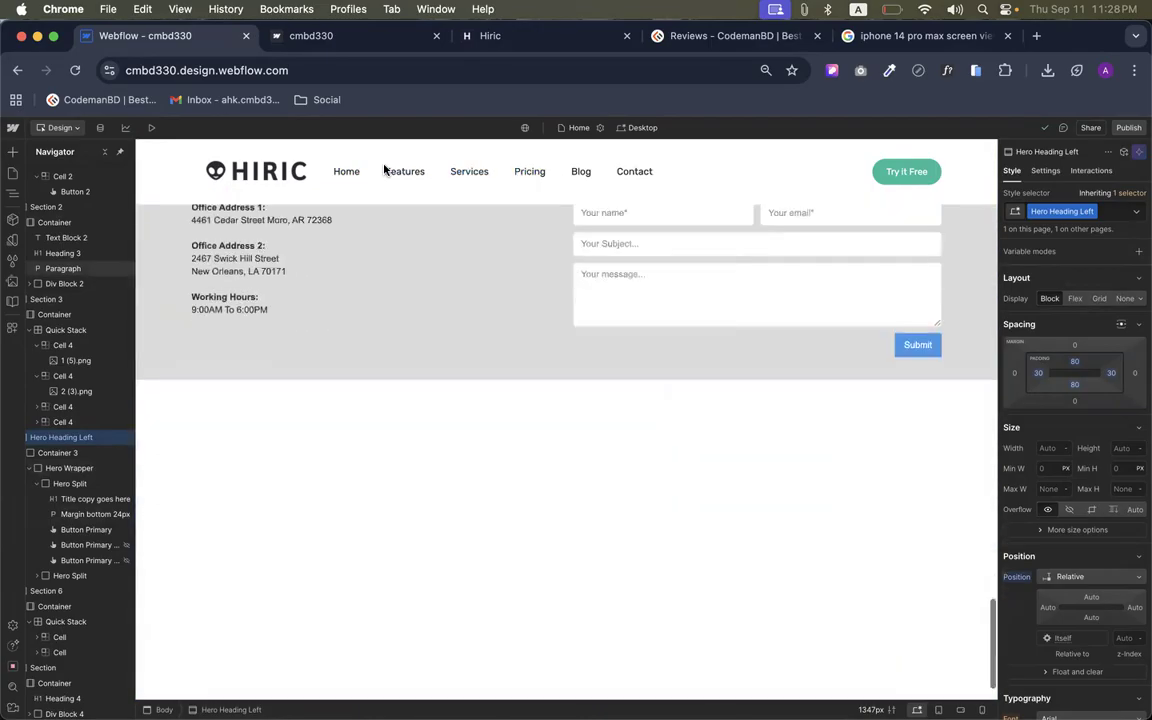
scroll(285, 517, up, 3)
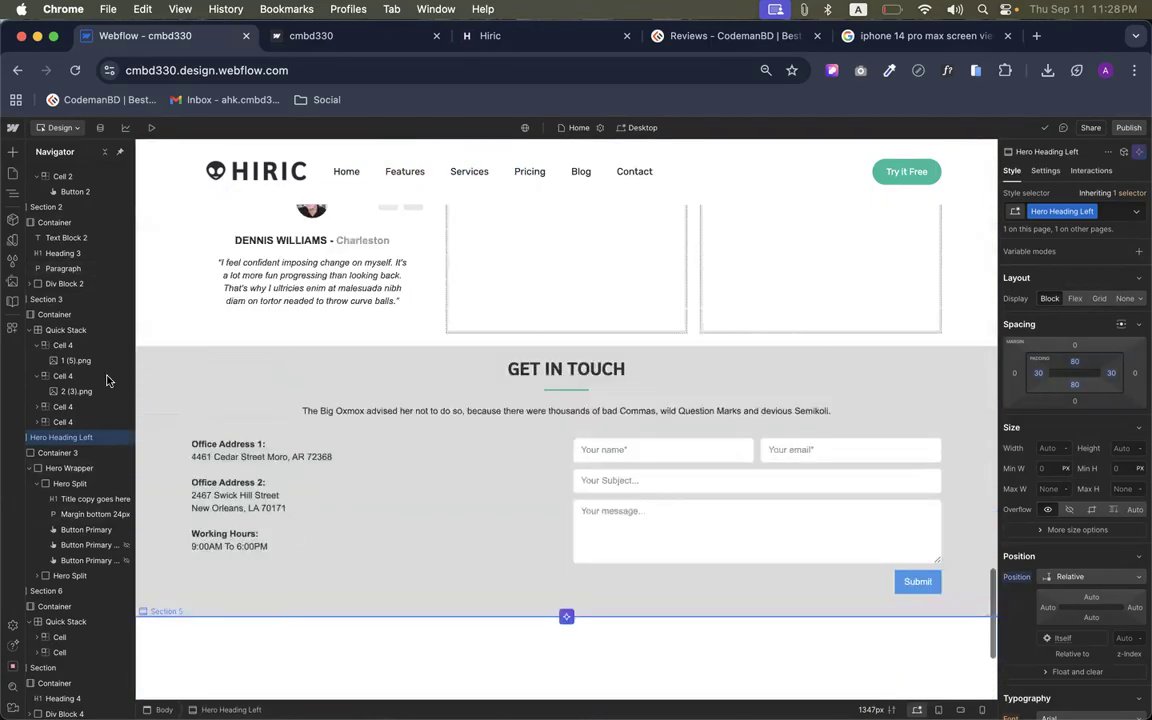
click(13, 220)
click(11, 176)
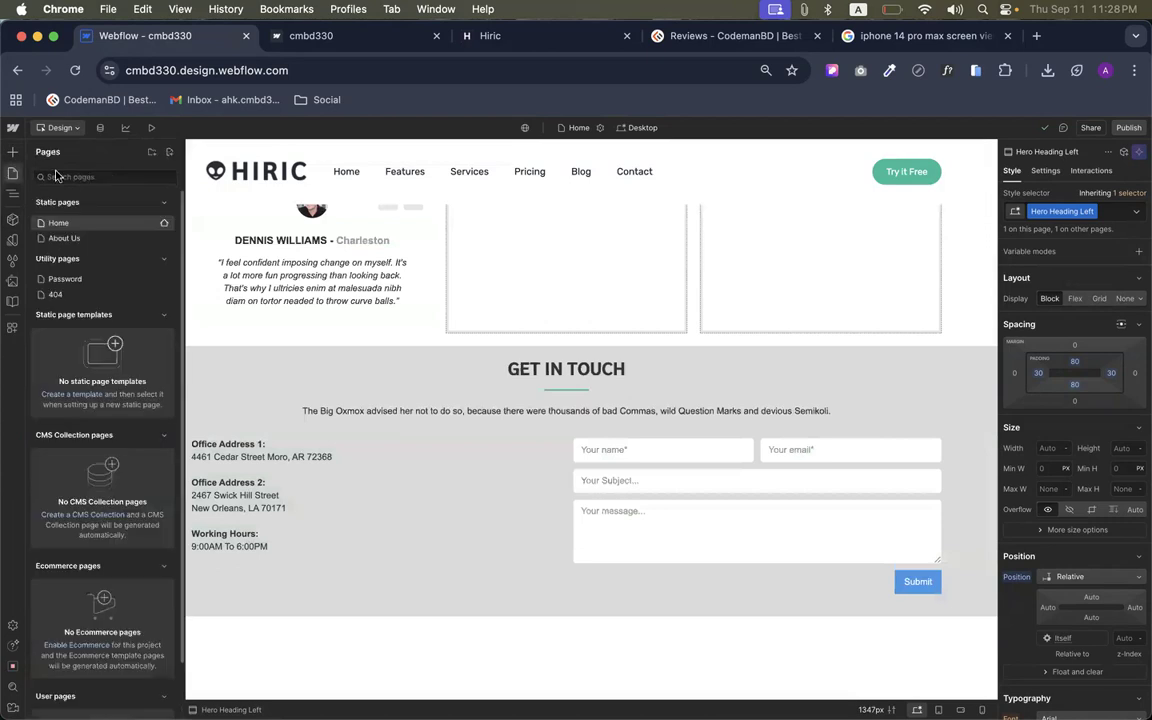
click(55, 222)
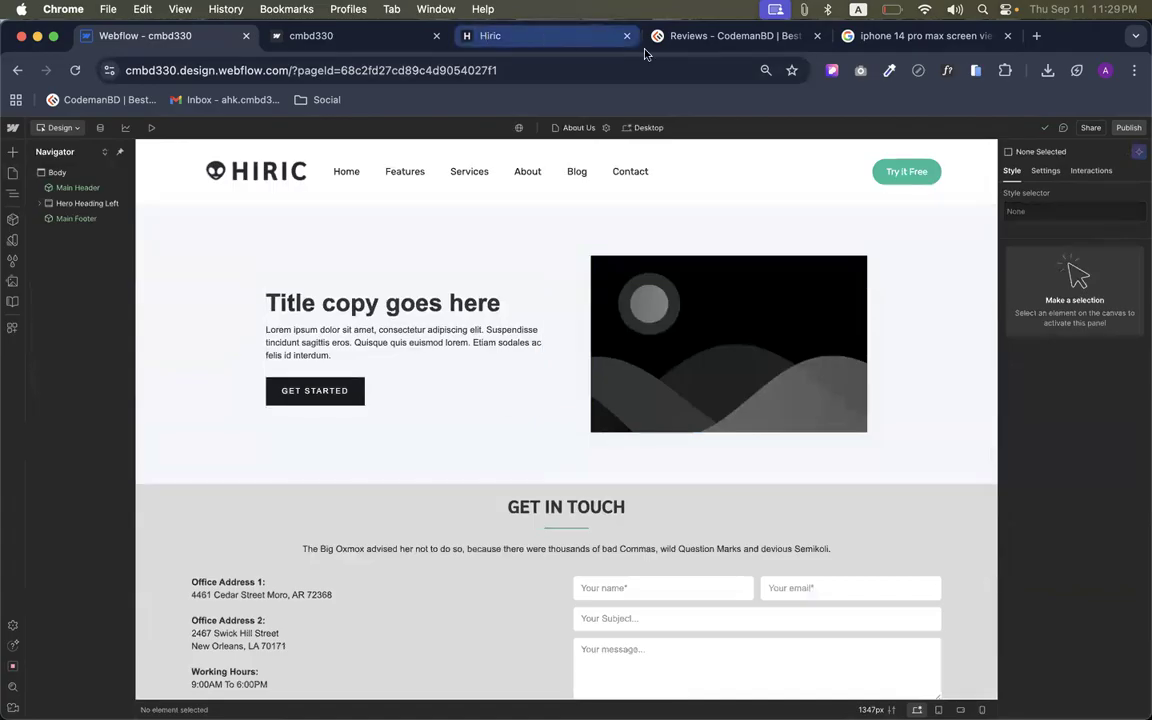
Switch to the Google search page in the browser and run an image search for "agency website about page"
click(905, 35)
click(398, 70)
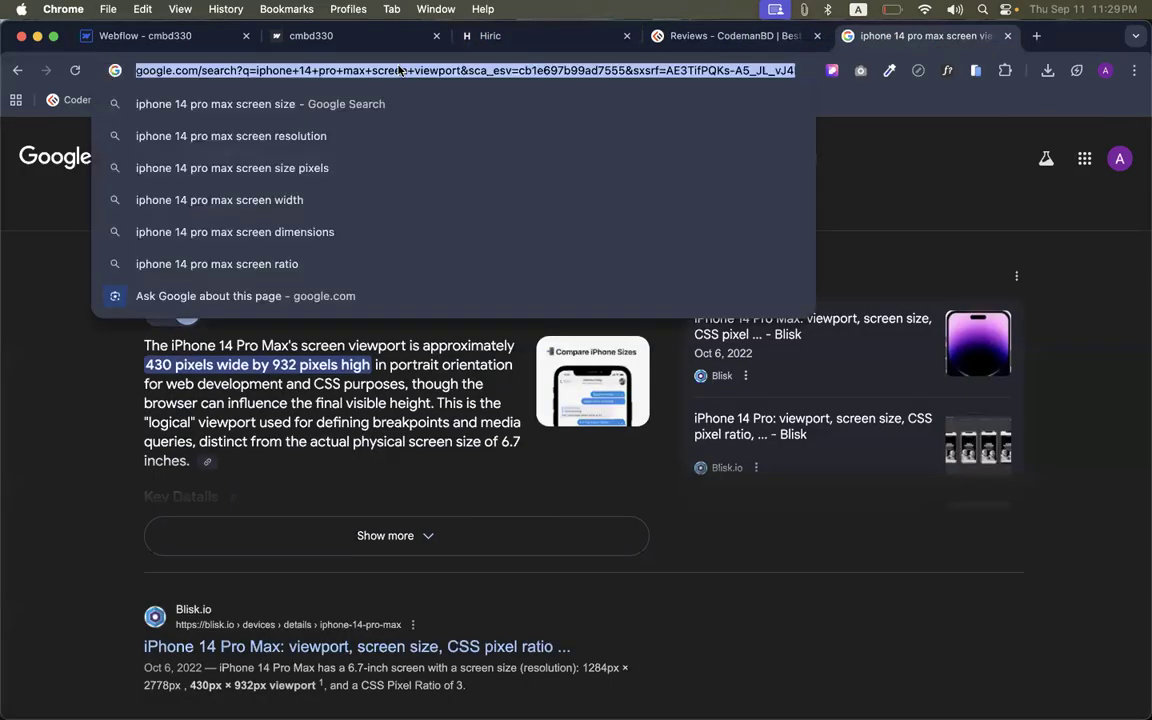
text(agency)
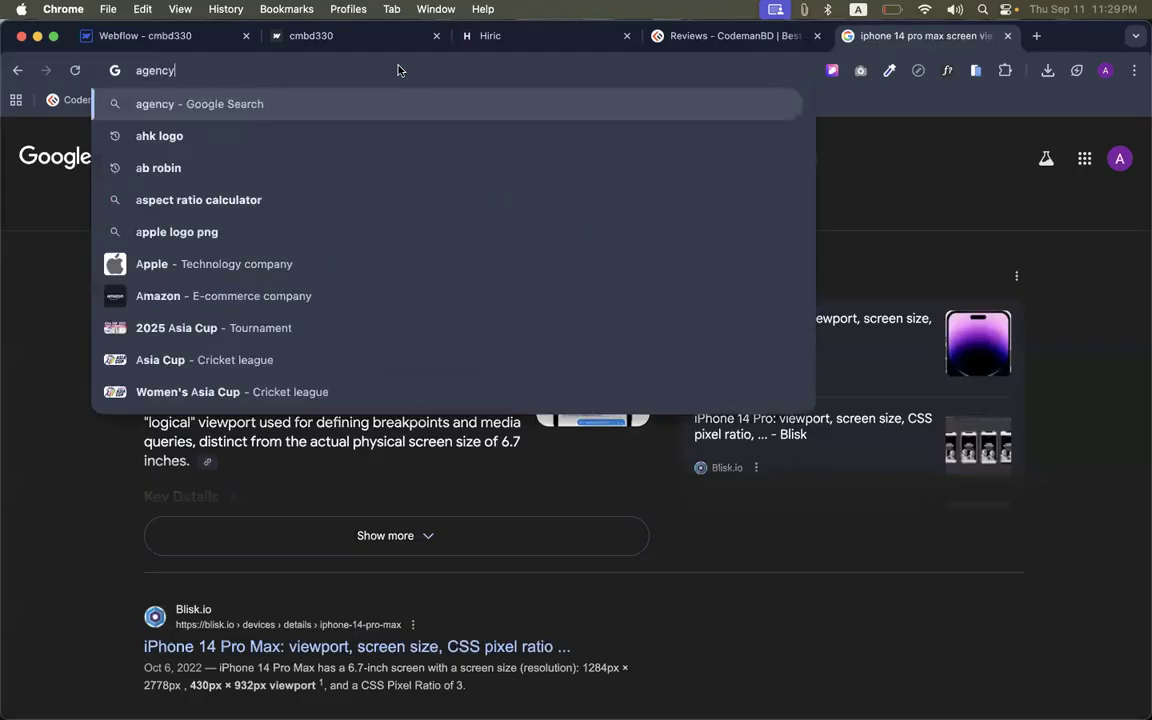
click(160, 35)
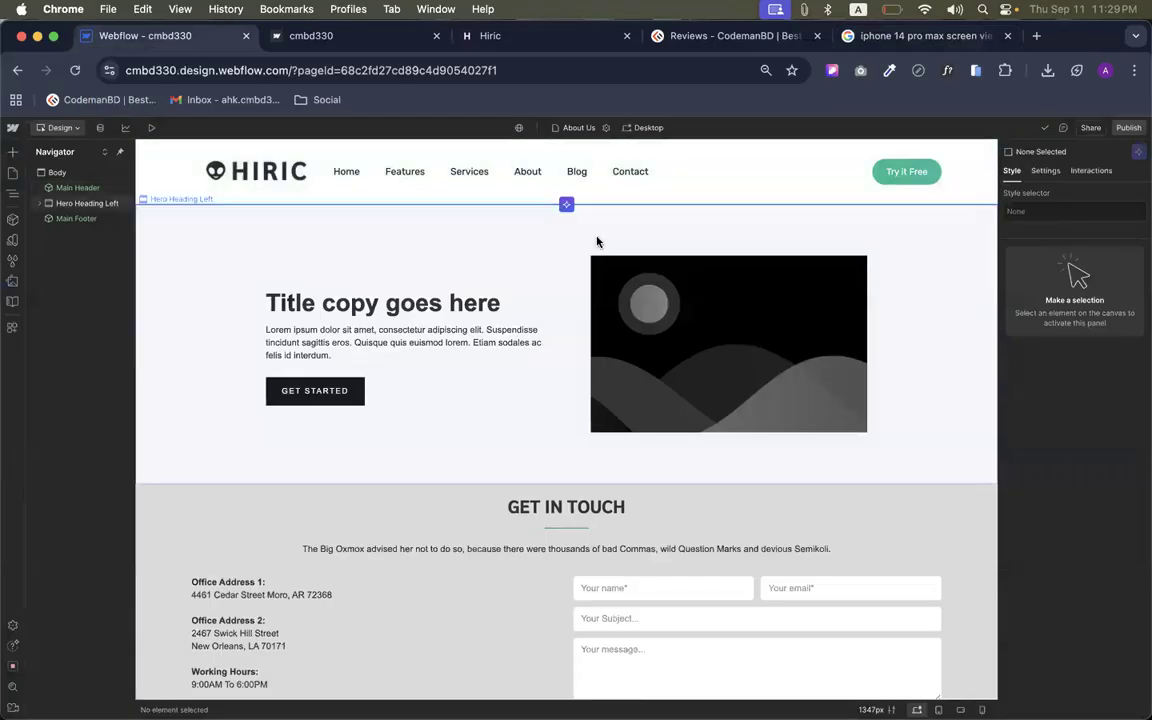
click(849, 36)
text(we)
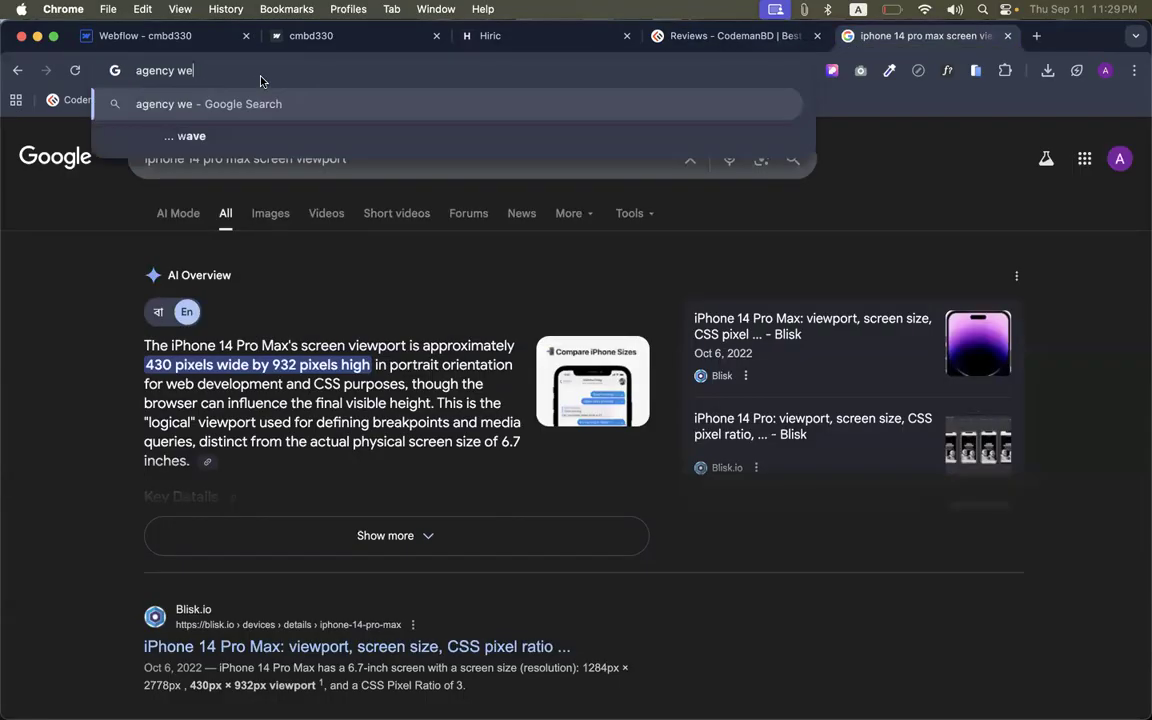
text(bsite about page)
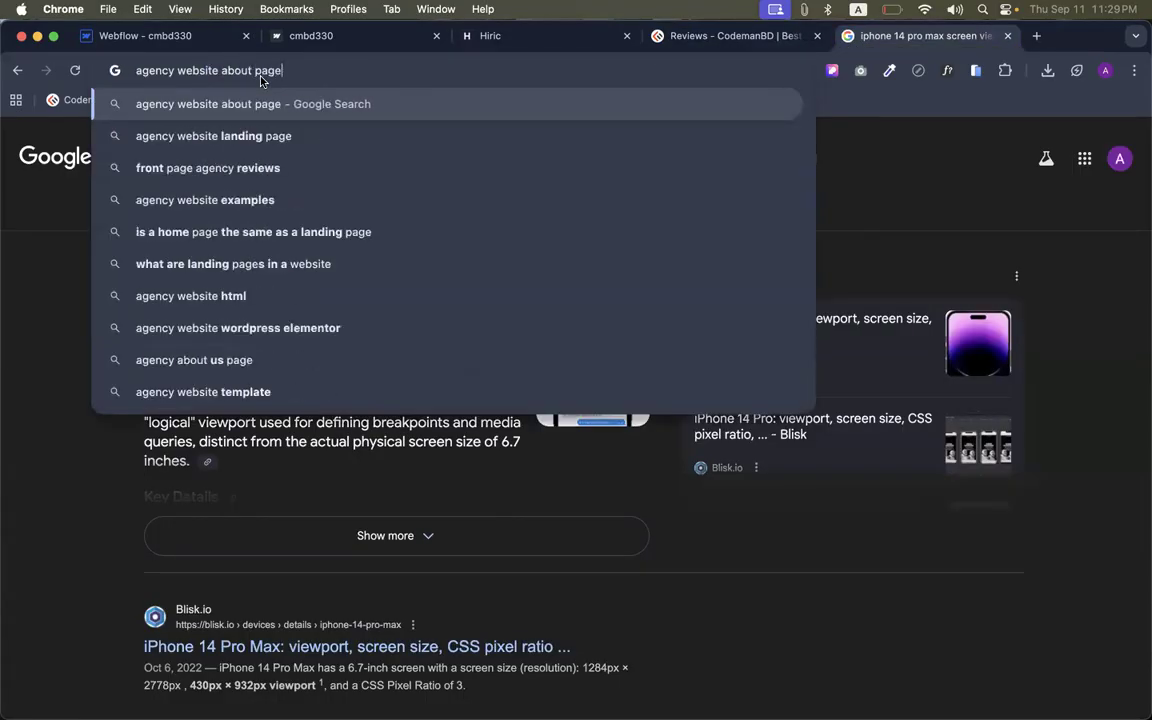
key(Return)
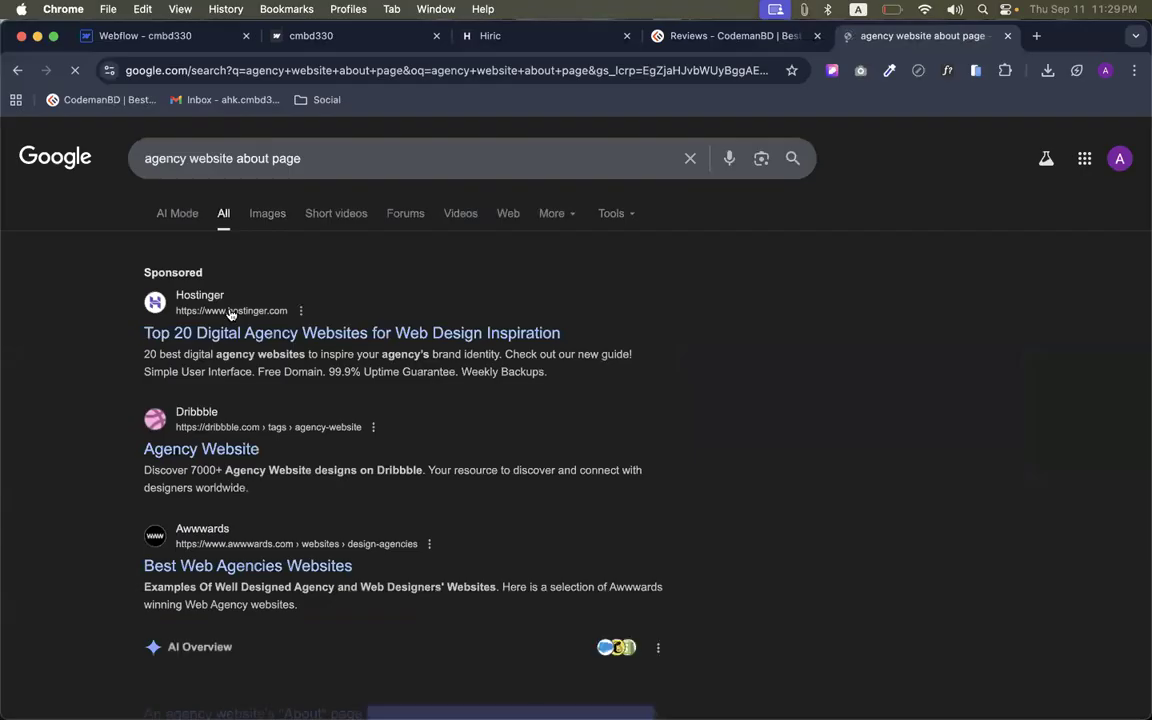
click(268, 214)
Browse the image results for page design references and preview Behance's Digital Marketing Agency Website Landing Page Design
scroll(619, 446, down, 1)
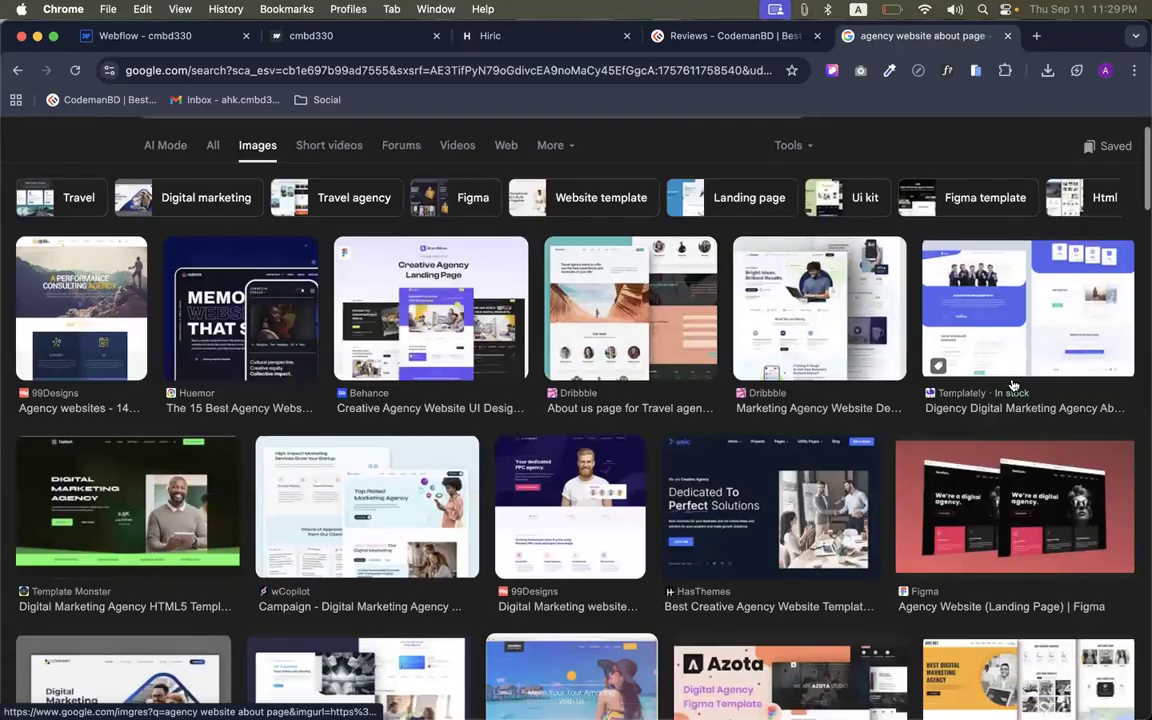
scroll(1010, 380, down, 5)
scroll(620, 333, up, 1)
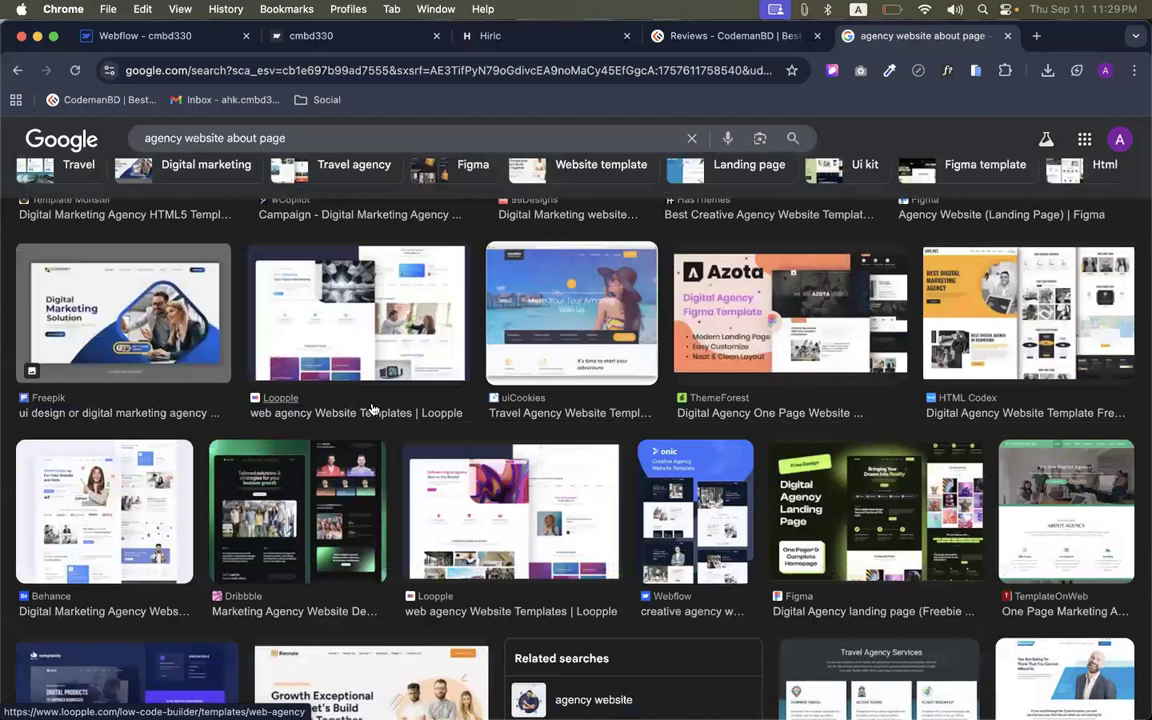
click(100, 505)
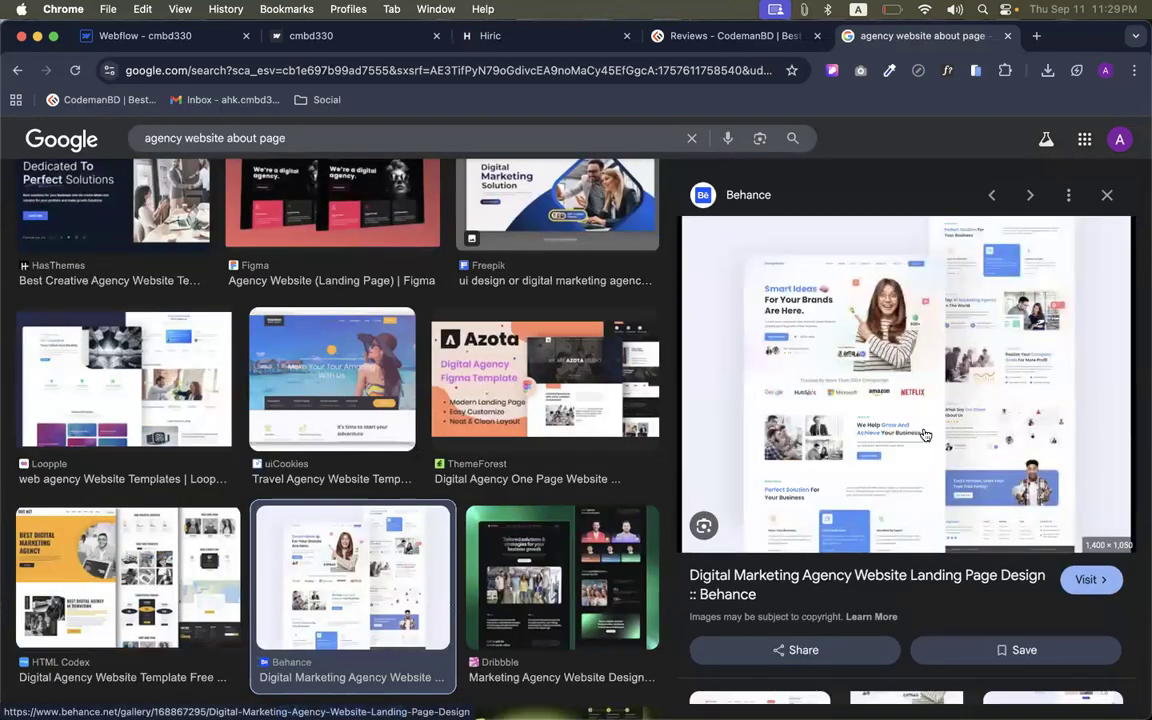
scroll(726, 386, down, 3)
scroll(570, 455, down, 6)
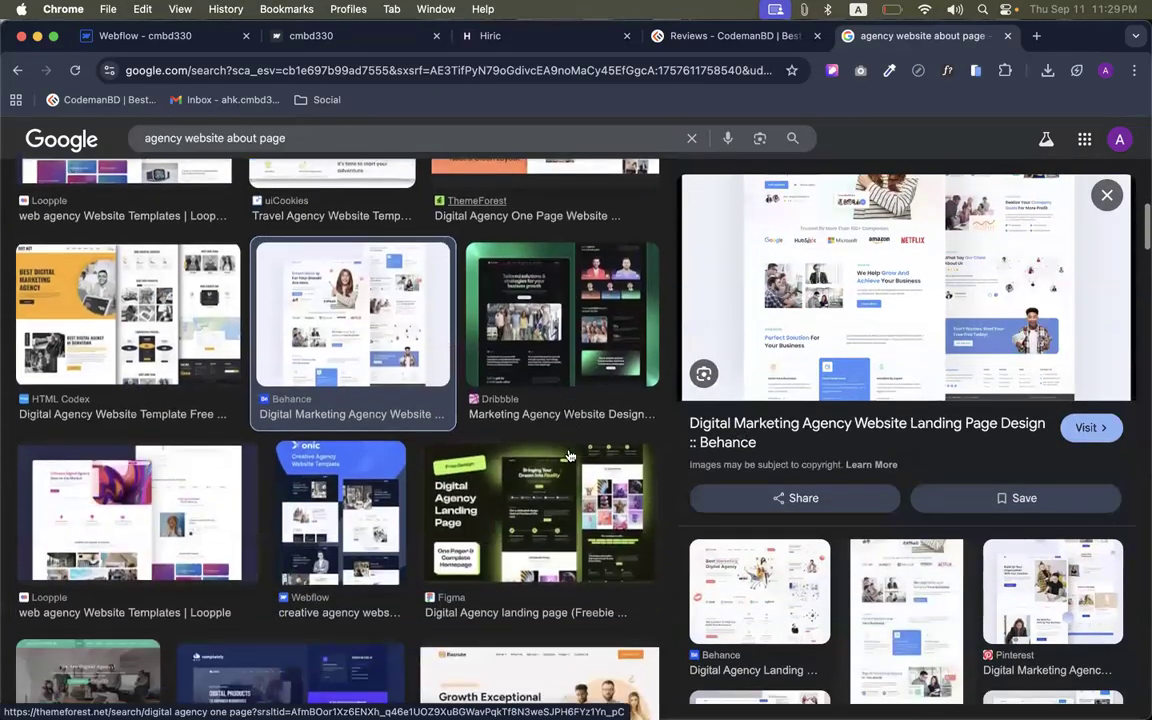
scroll(570, 455, down, 3)
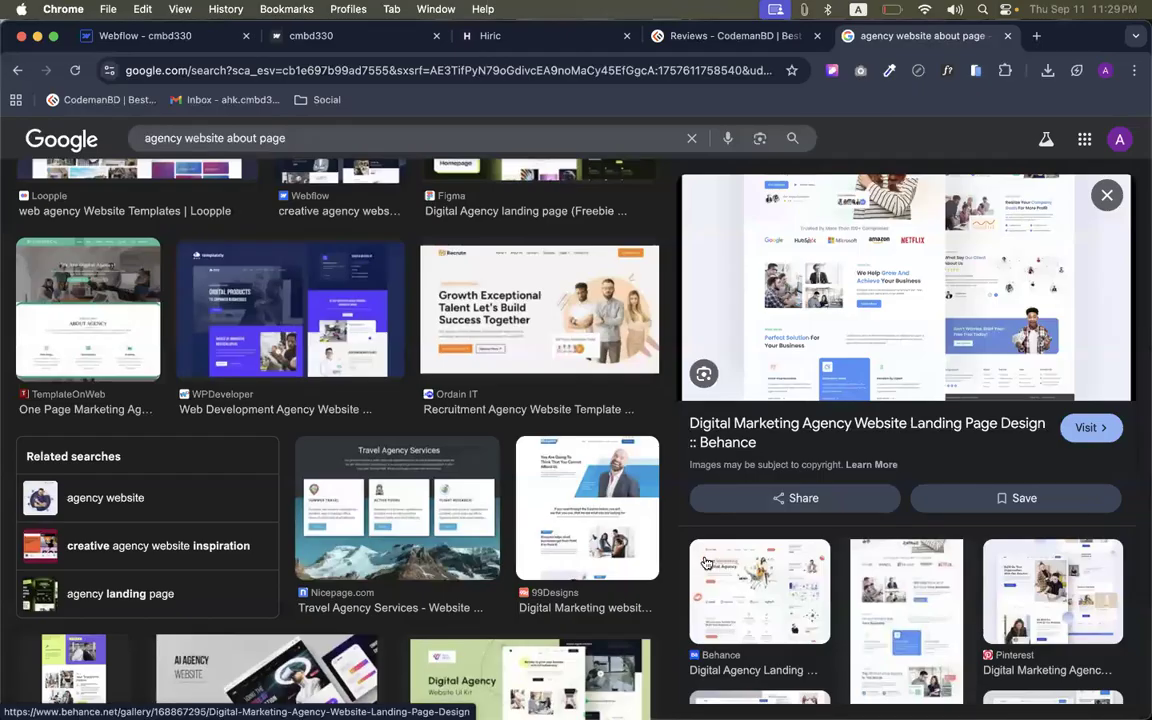
Preview the 99Designs digital marketing websites image and browse its related designs for About page references
click(642, 535)
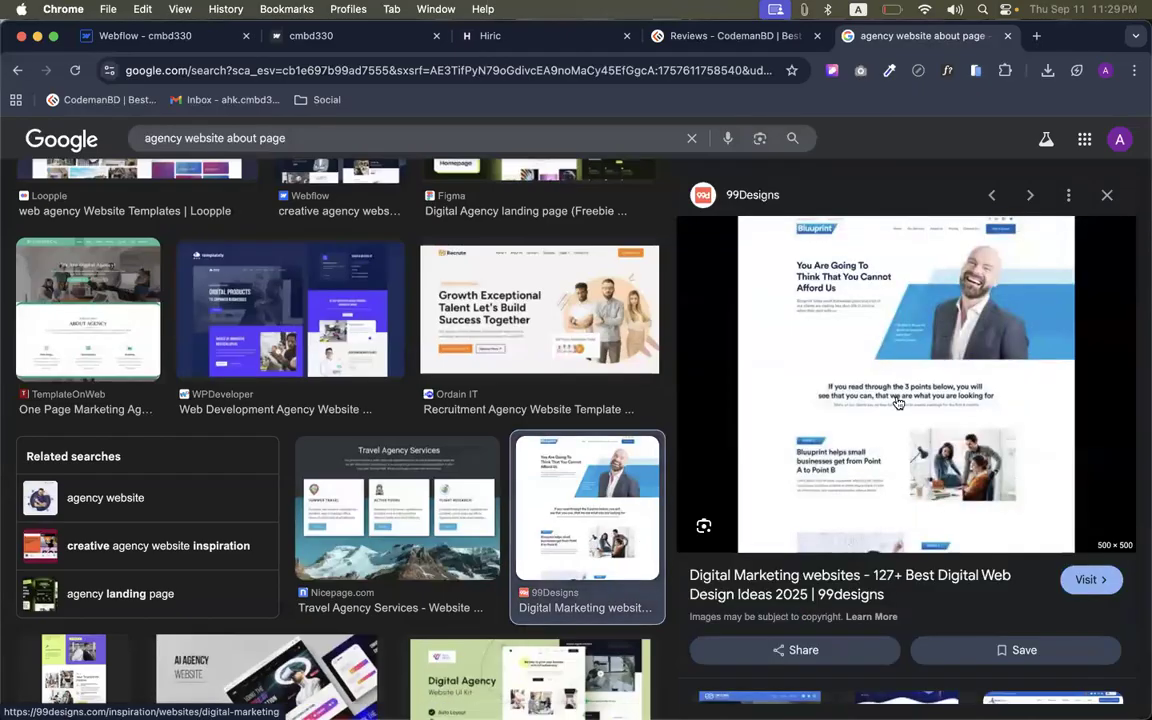
scroll(898, 403, down, 8)
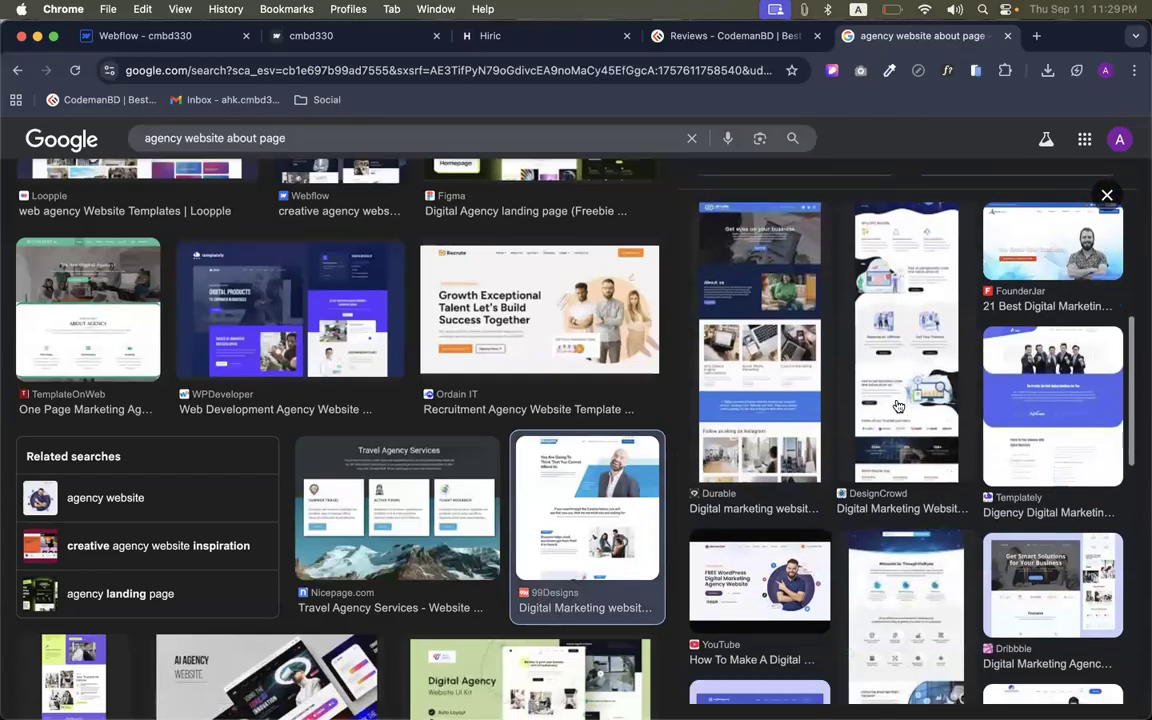
scroll(898, 405, down, 1)
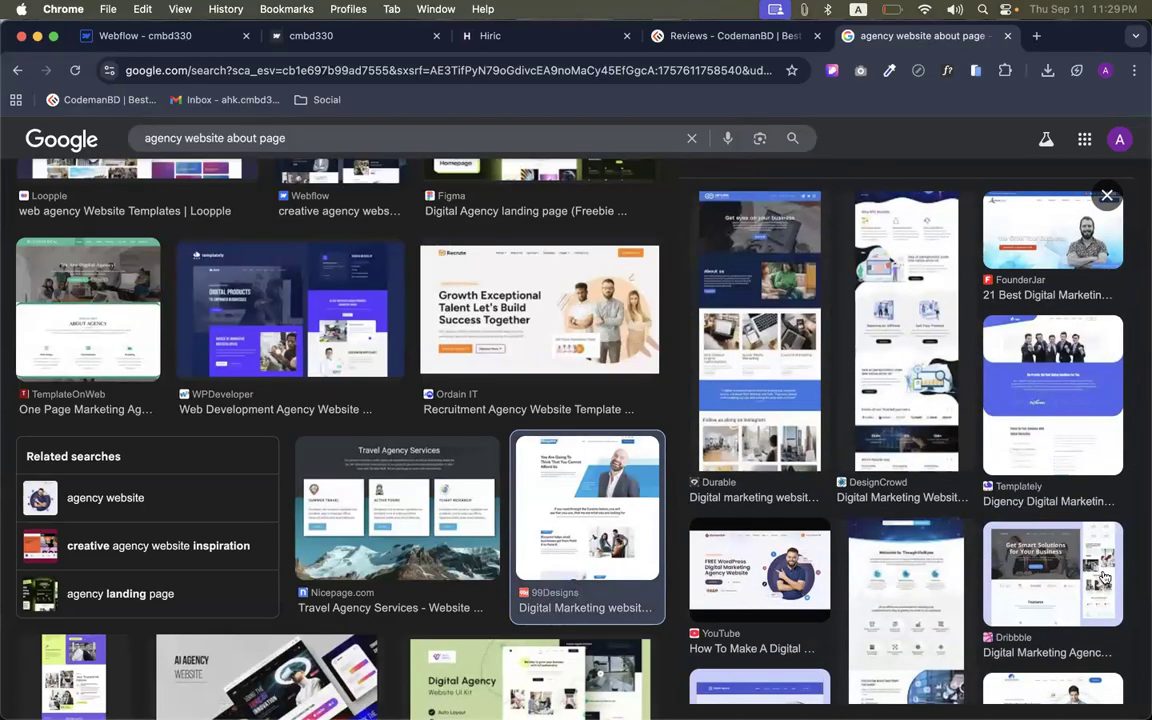
scroll(369, 263, down, 8)
scroll(190, 235, up, 10)
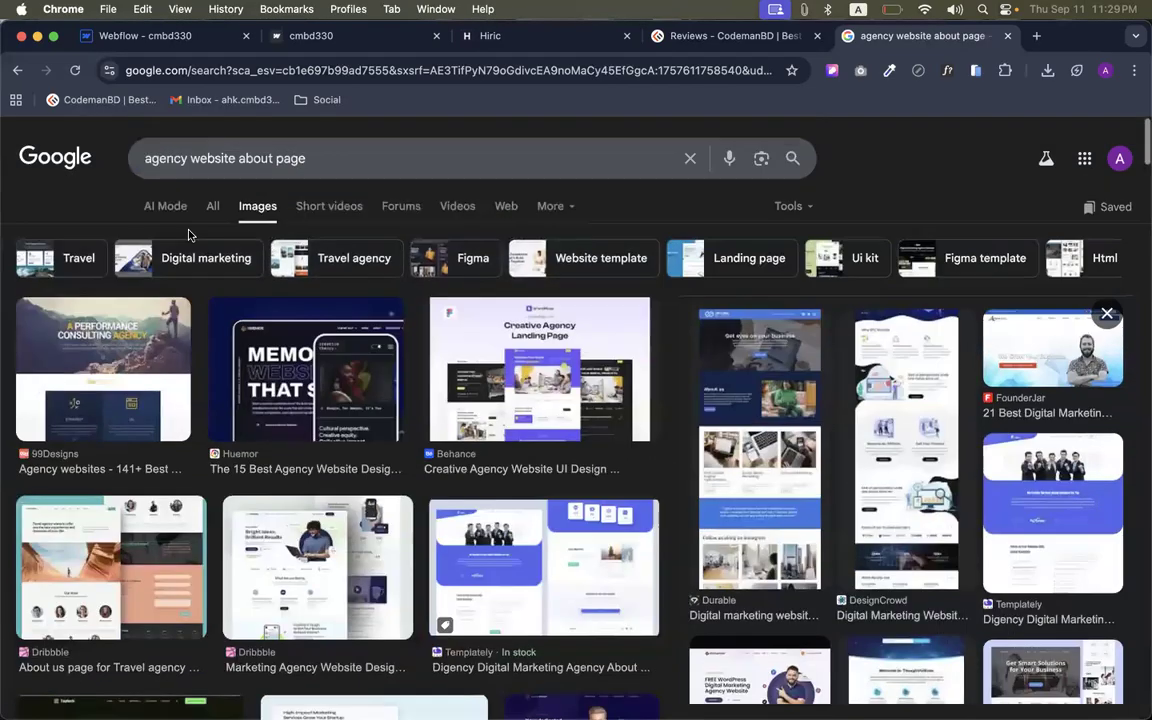
View the AI Mode answer for the agency about page query and switch to the full web results
click(165, 203)
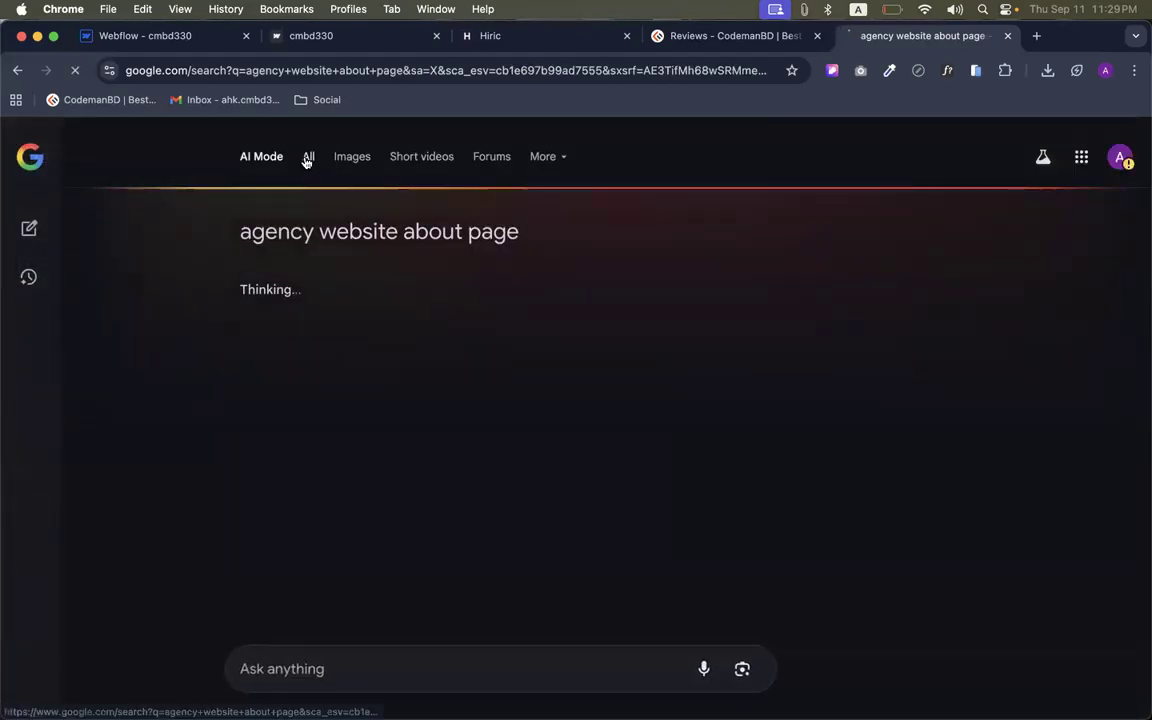
click(308, 157)
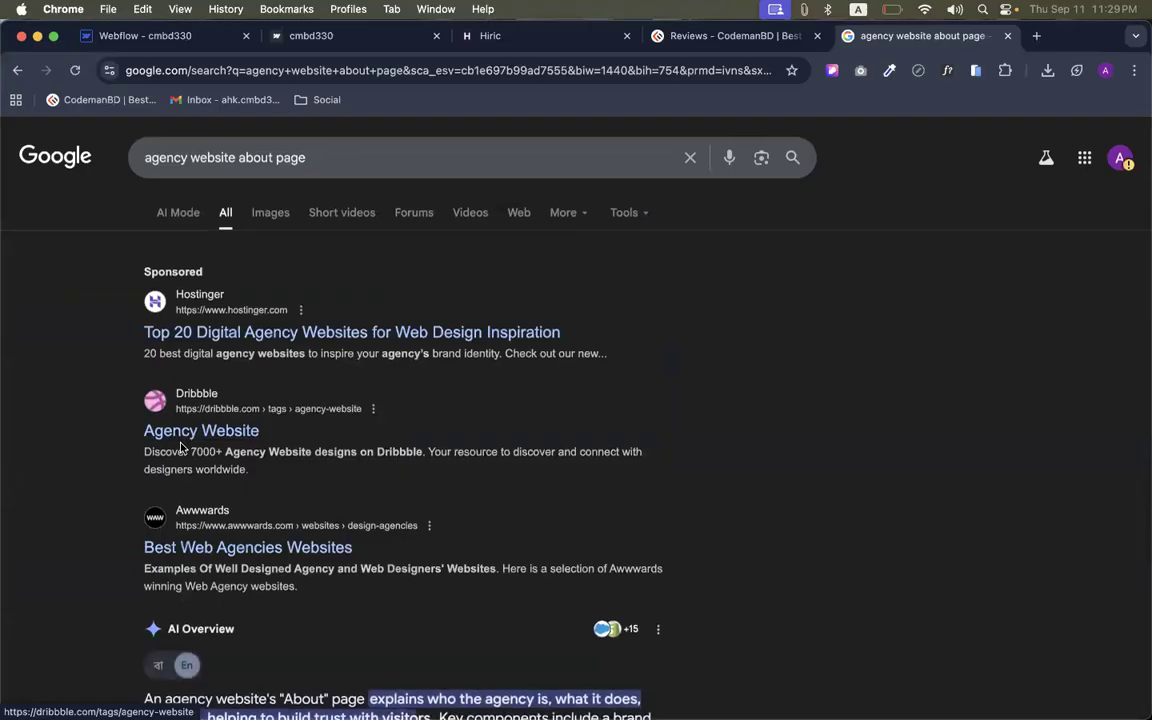
scroll(180, 436, down, 1)
scroll(495, 420, up, 1)
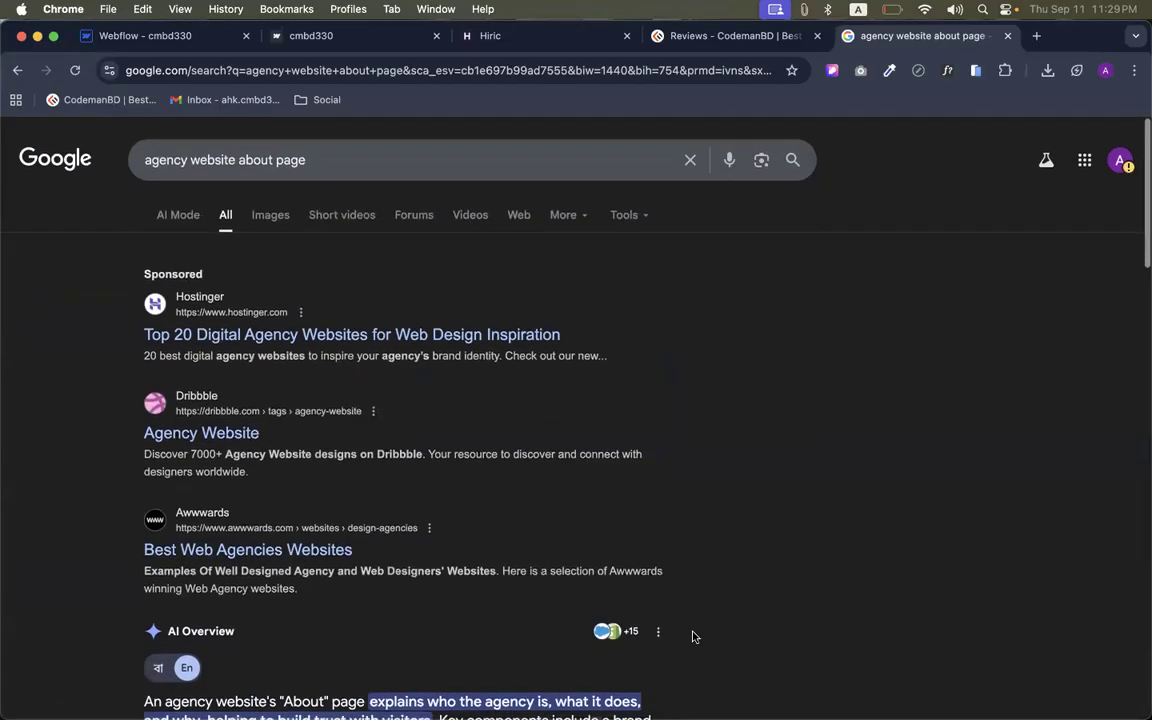
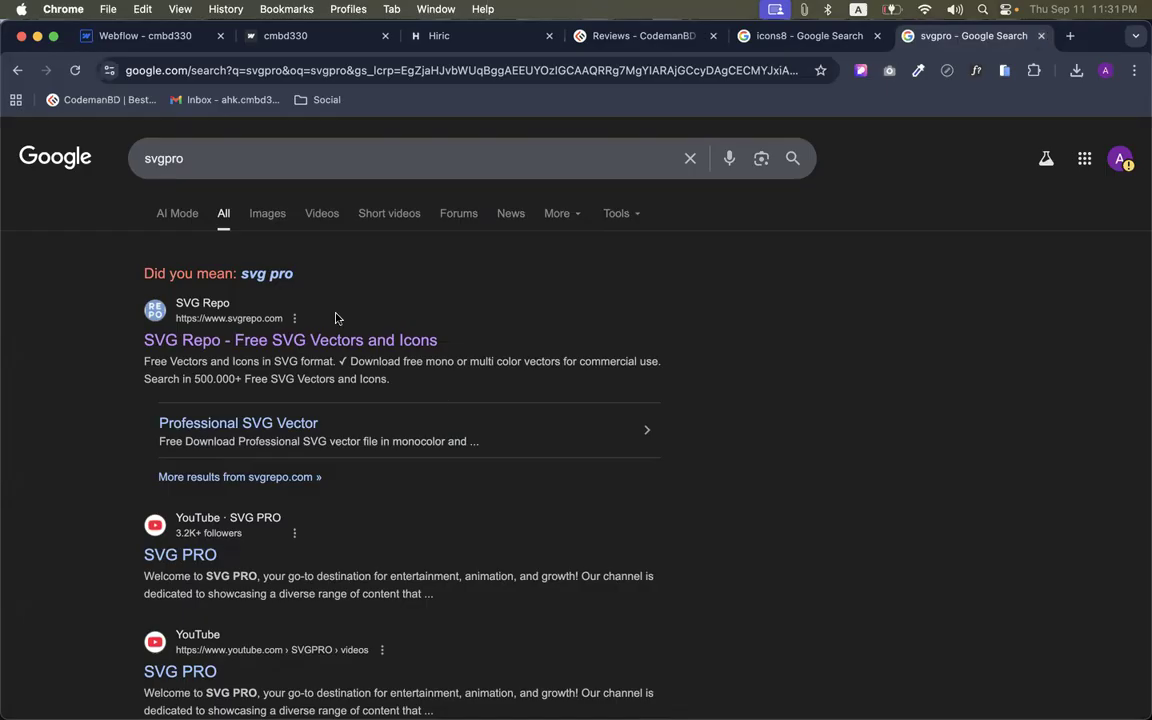
Open the SVG Repo site from the search results and search Icons8 for "fb" icons
click(243, 342)
key(ctrl+shift+Tab)
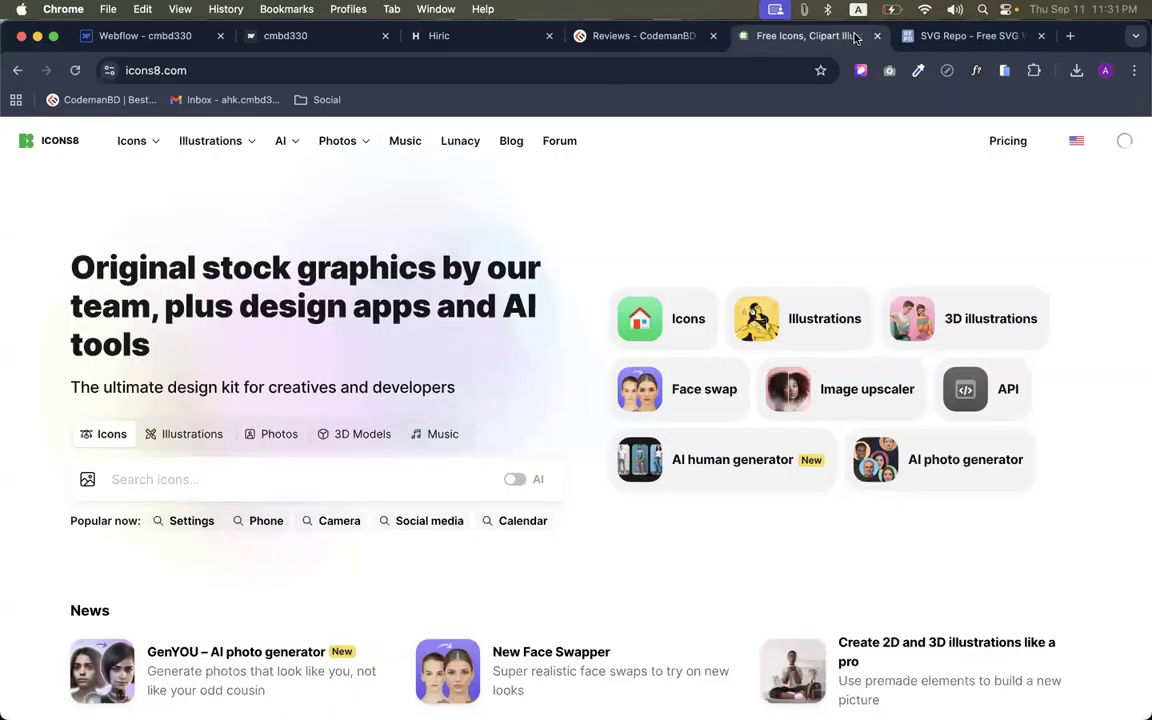
click(147, 491)
click(147, 491)
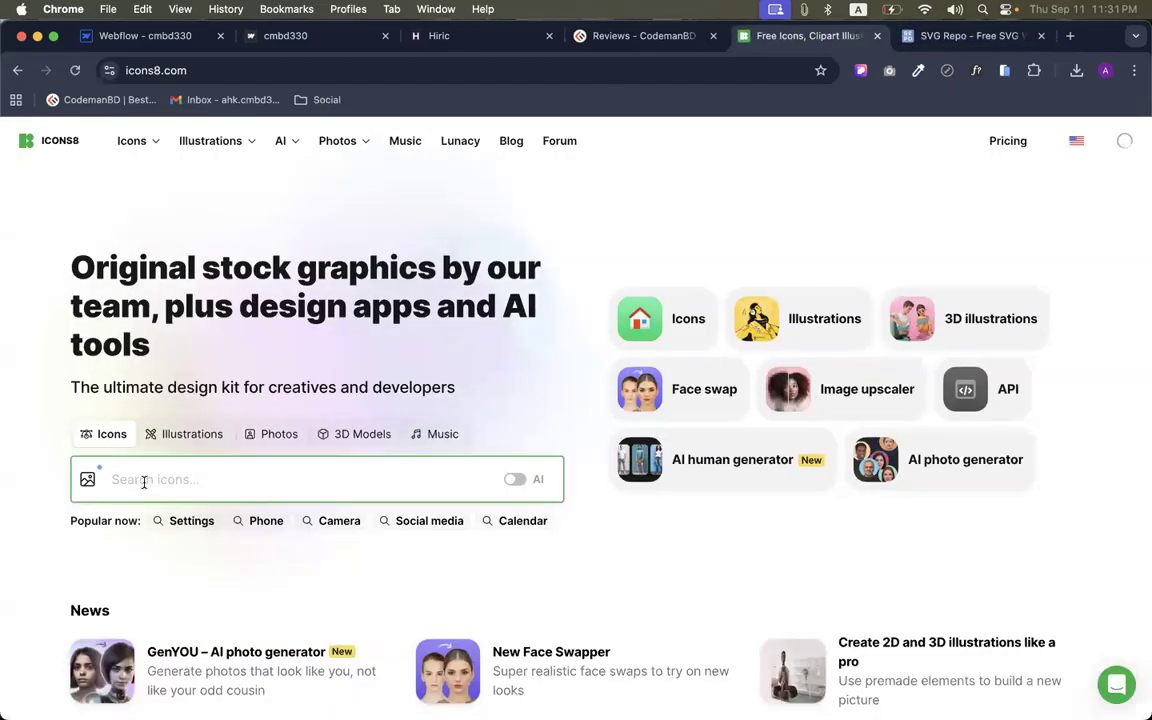
text(fb)
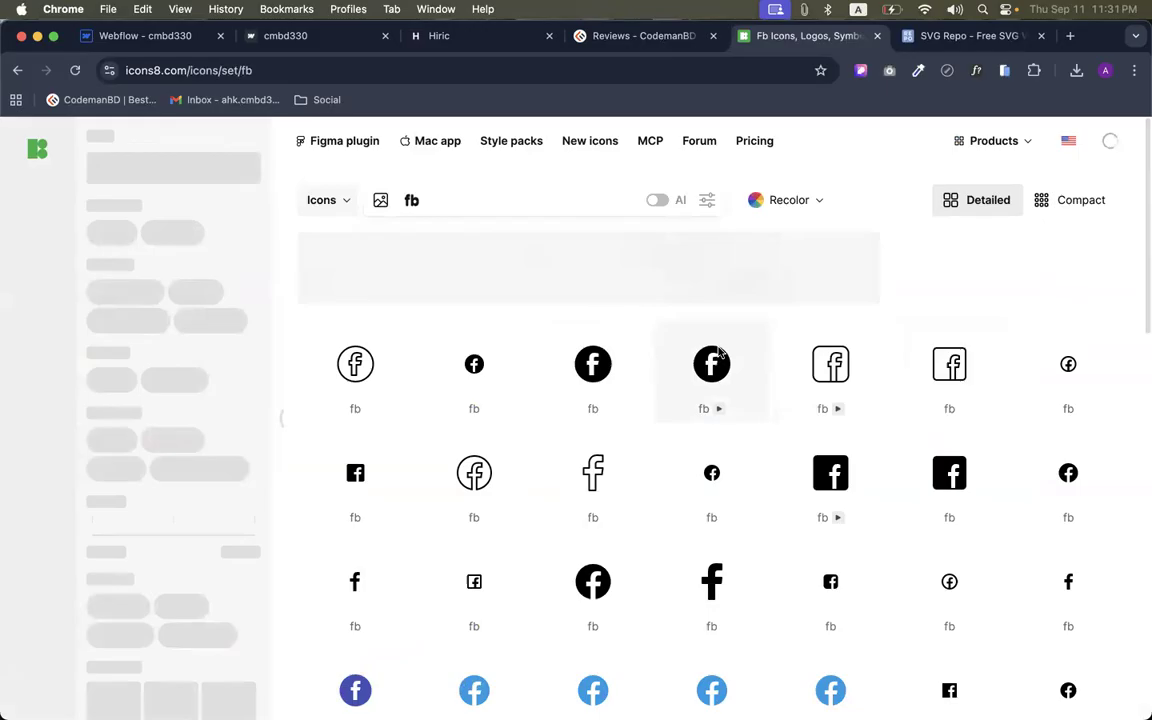
Exit the phone simulator on the Hiric reference page, reload index-1.html, and examine the footer's social icons
click(478, 33)
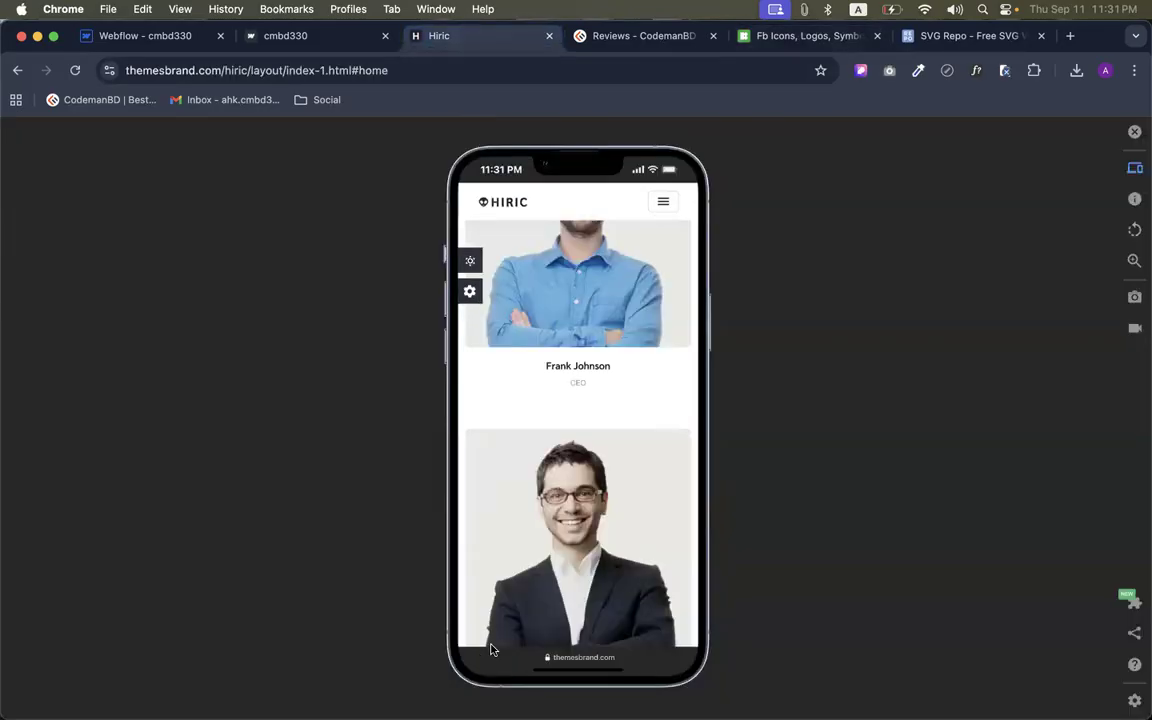
click(1136, 133)
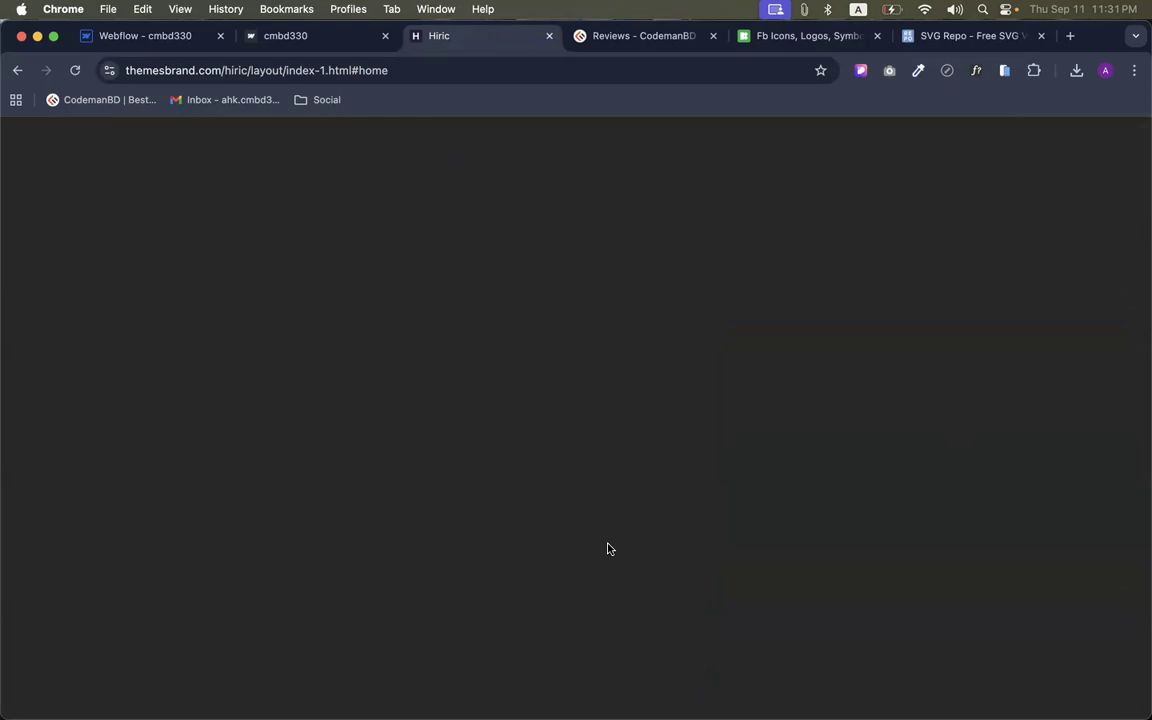
click(408, 76)
click(404, 75)
drag(352, 72, 614, 92)
key(BackSpace)
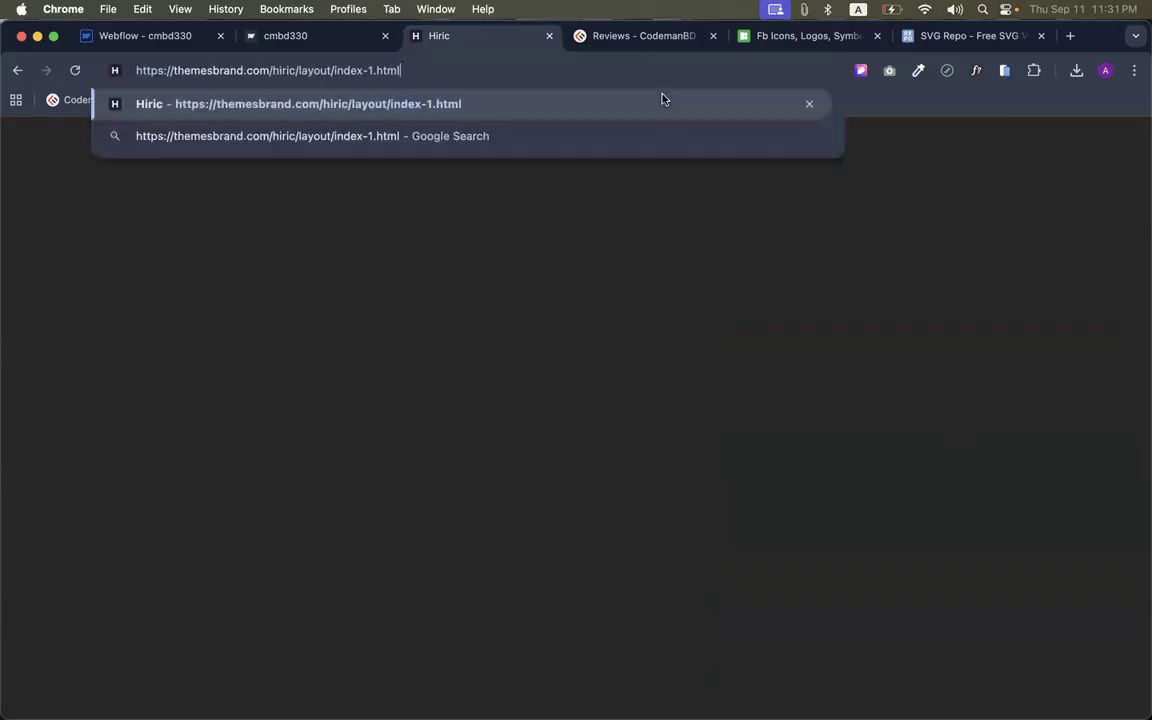
key(Return)
scroll(430, 310, down, 20)
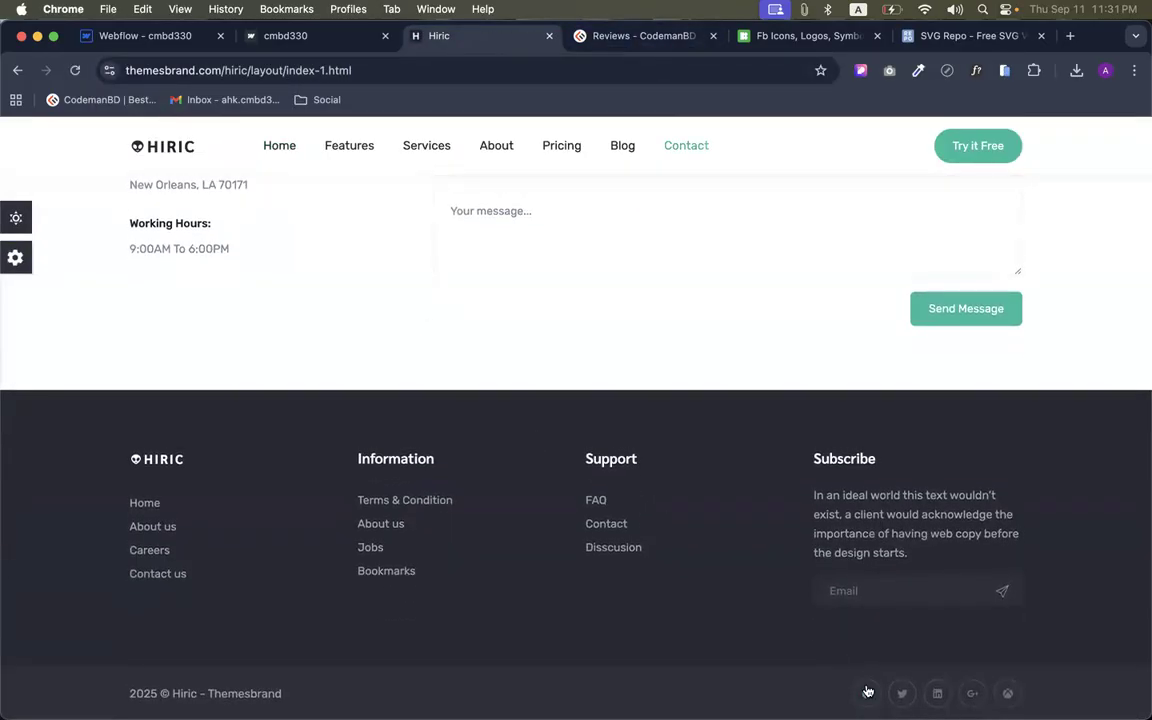
Choose the circular iOS 17 Filled fb icon on Icons8 and recolor it to #AAAAAA, using the Hiric footer icons as reference
click(775, 36)
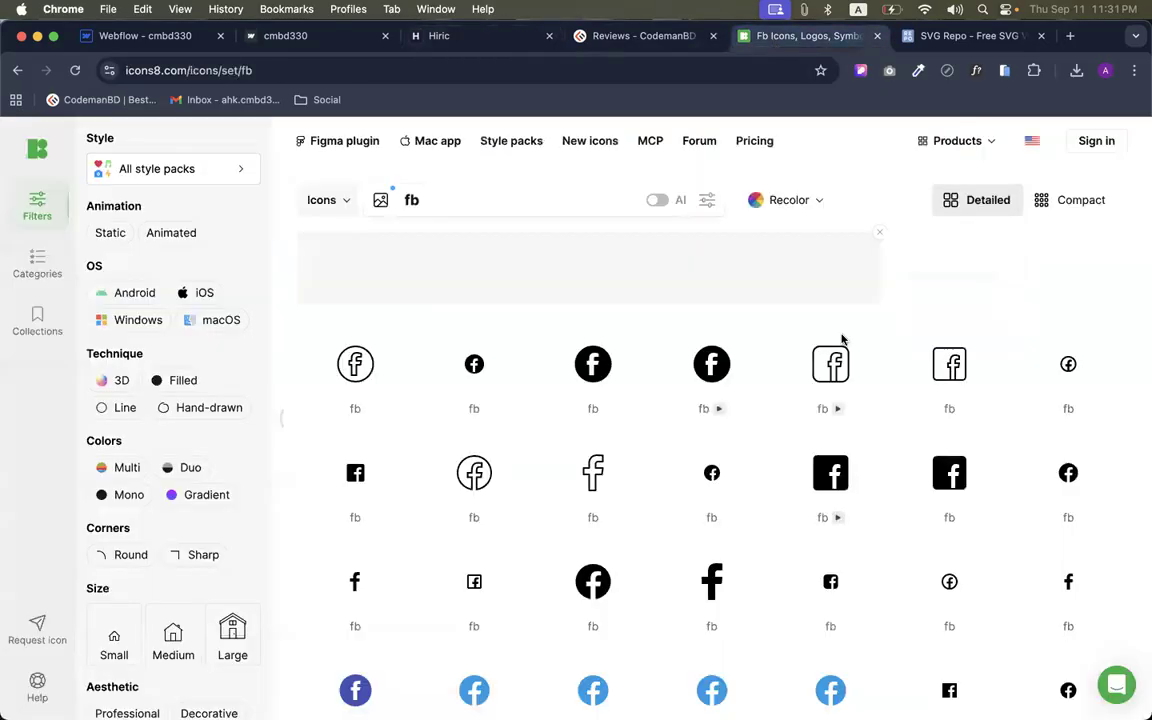
scroll(785, 490, down, 2)
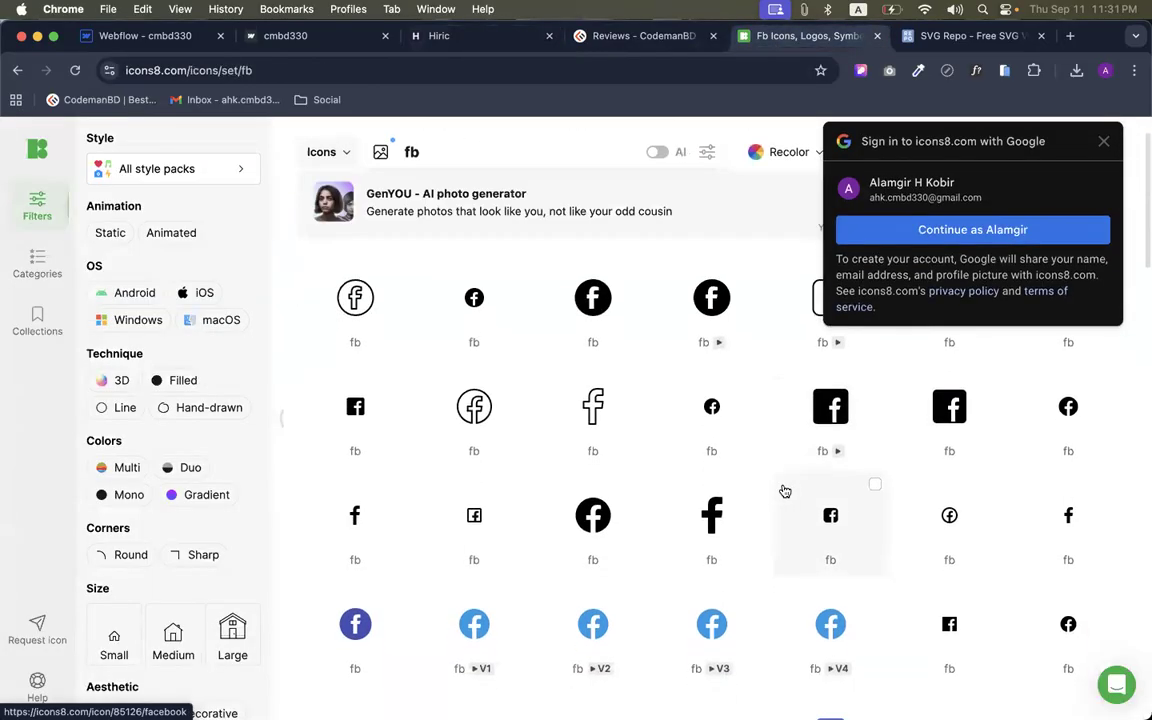
click(592, 485)
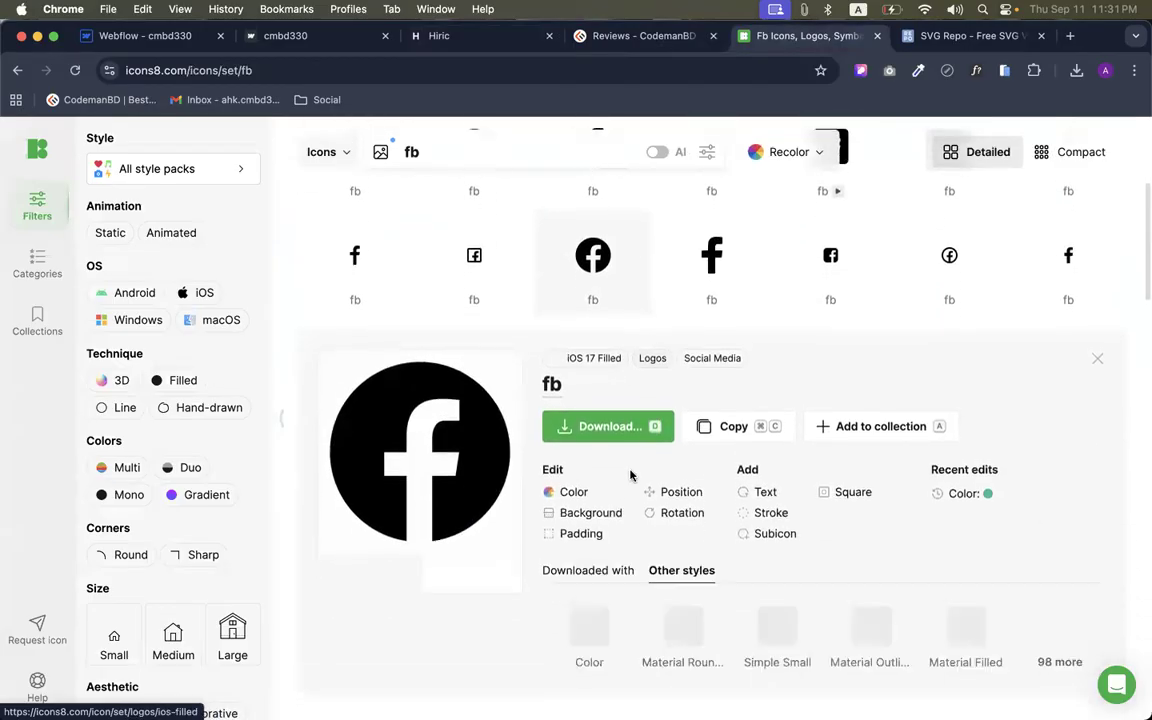
click(572, 493)
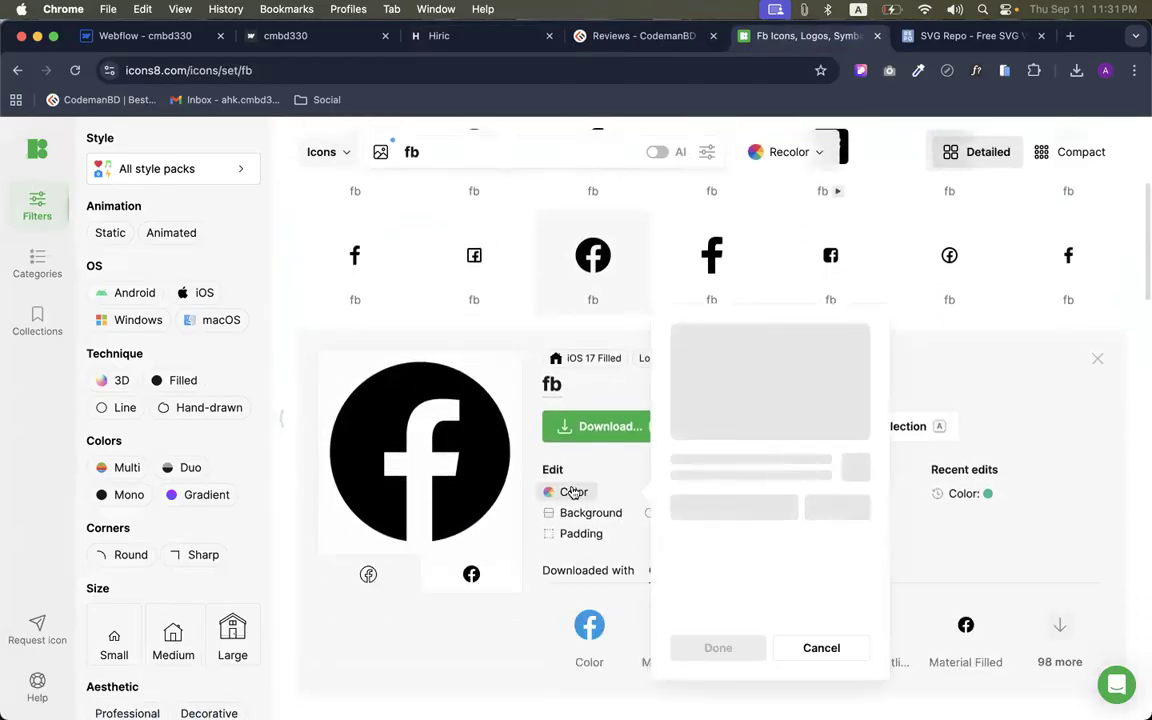
click(490, 45)
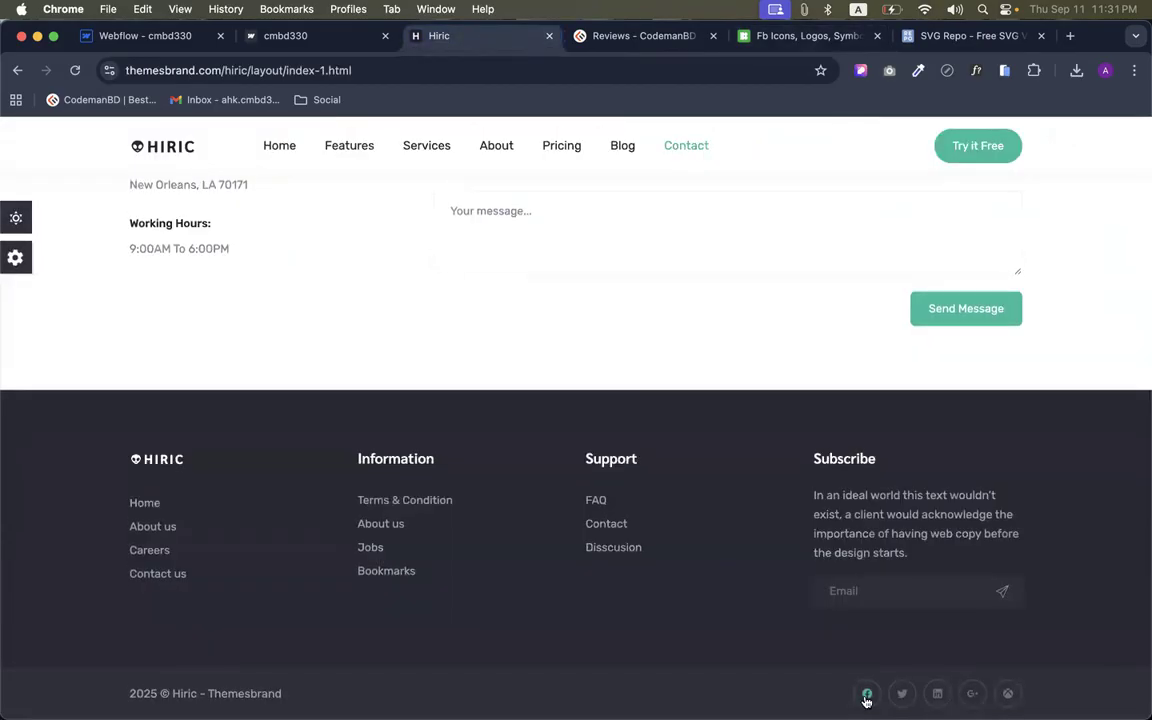
click(812, 36)
drag(707, 358, 627, 366)
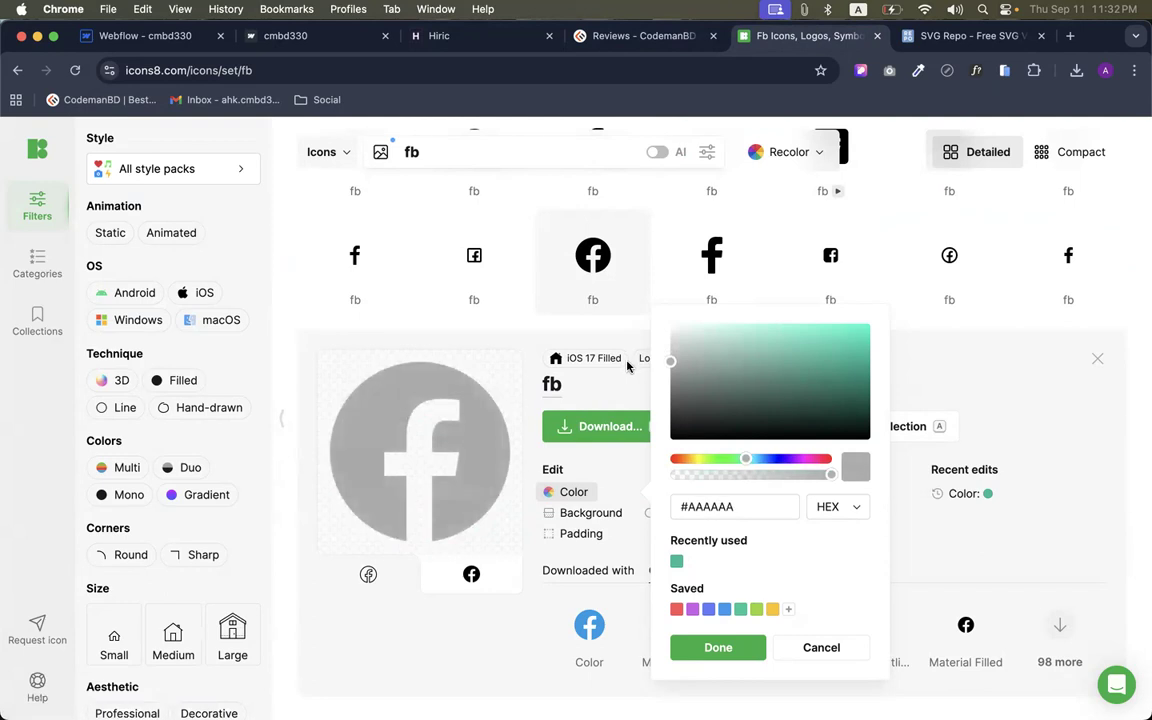
click(712, 647)
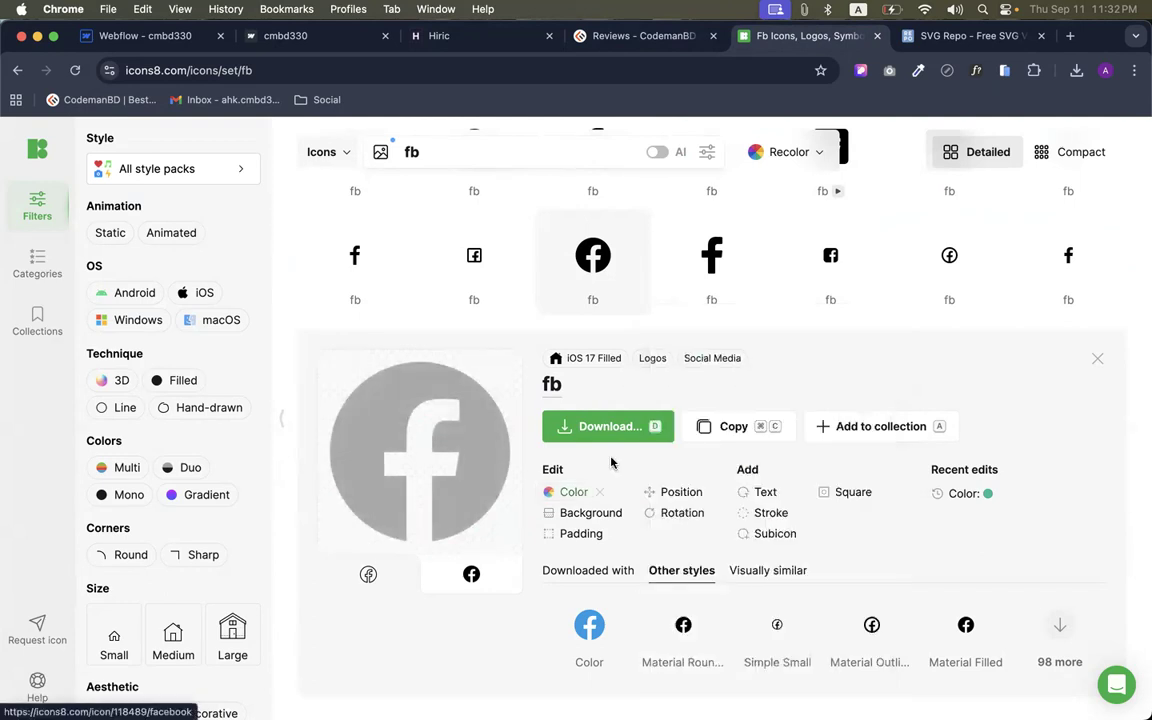
Download the gray fb icon as a 100×100 PNG and dismiss the attribution notice
click(595, 430)
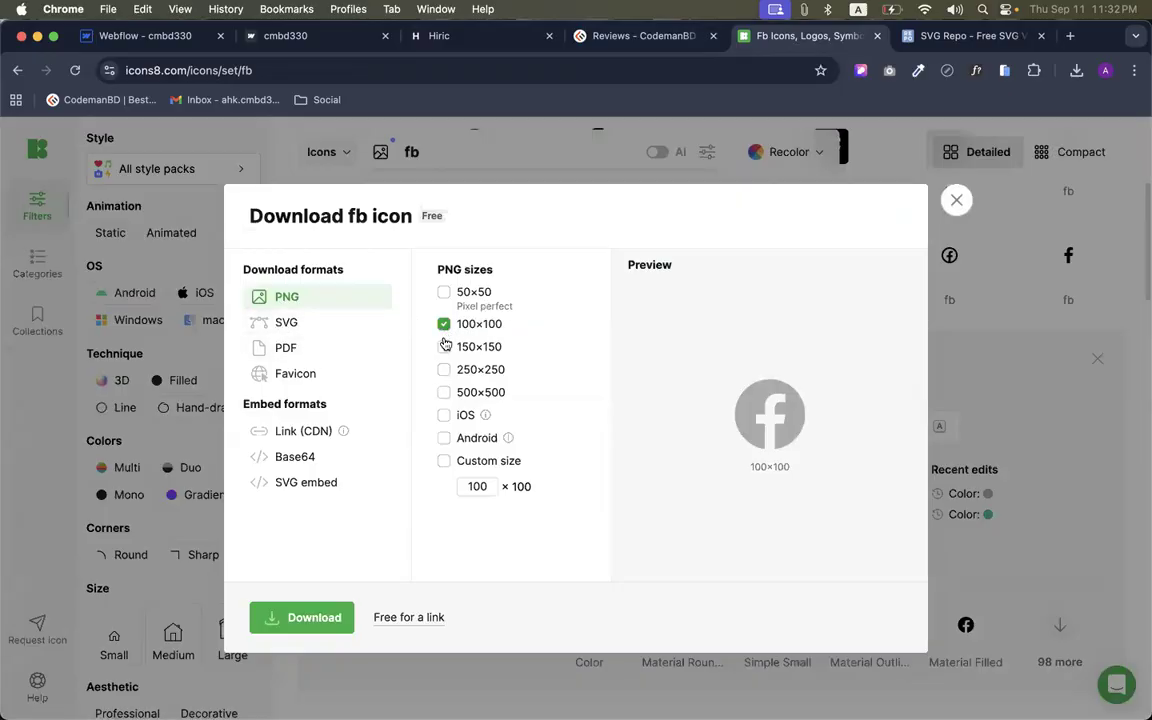
click(300, 617)
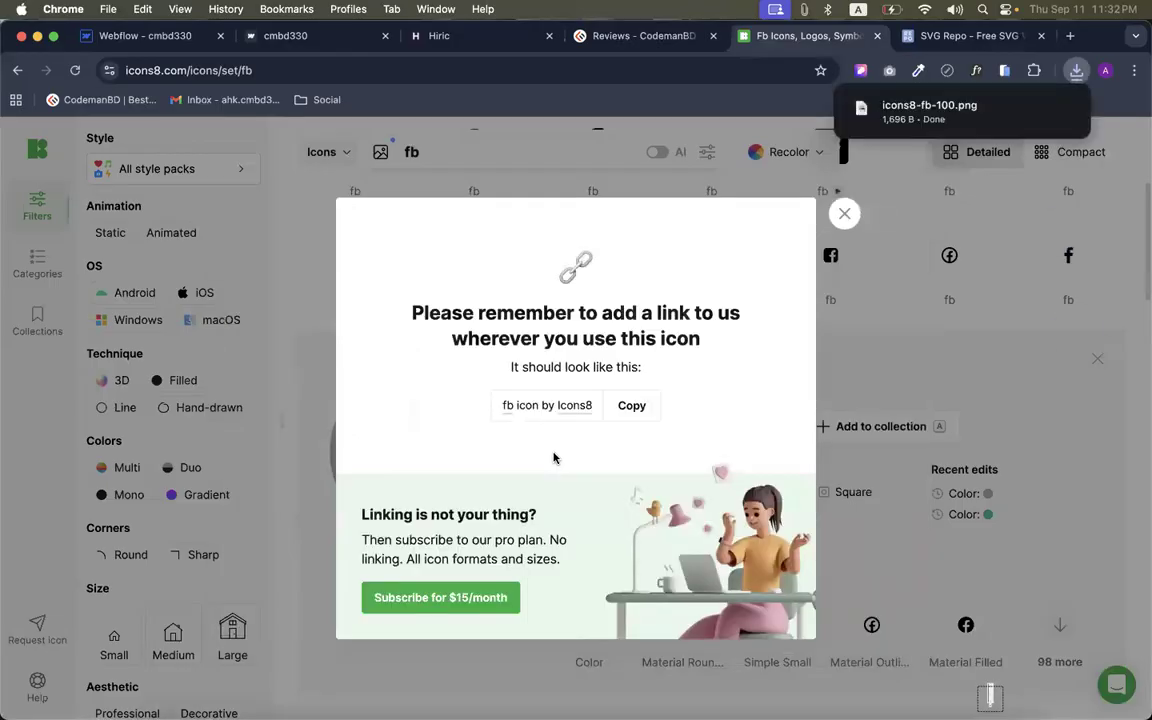
click(1030, 408)
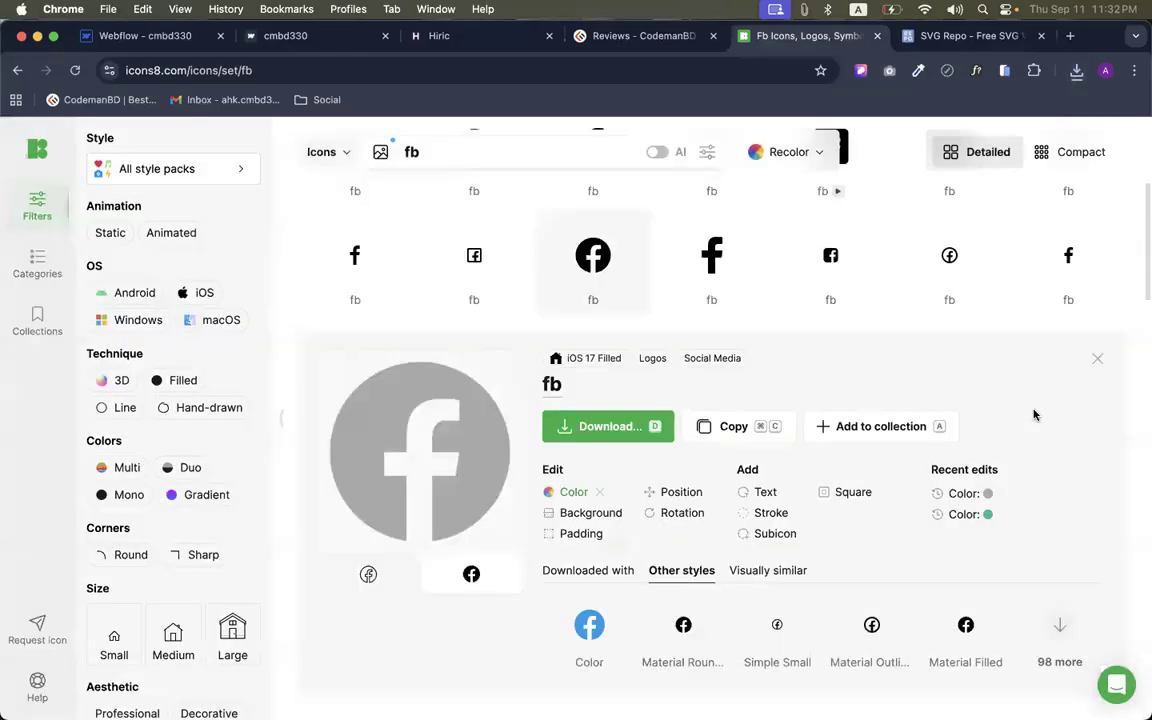
Open the Main Footer component for editing in Webflow and add a horizontal flex block beneath the contact form
click(150, 35)
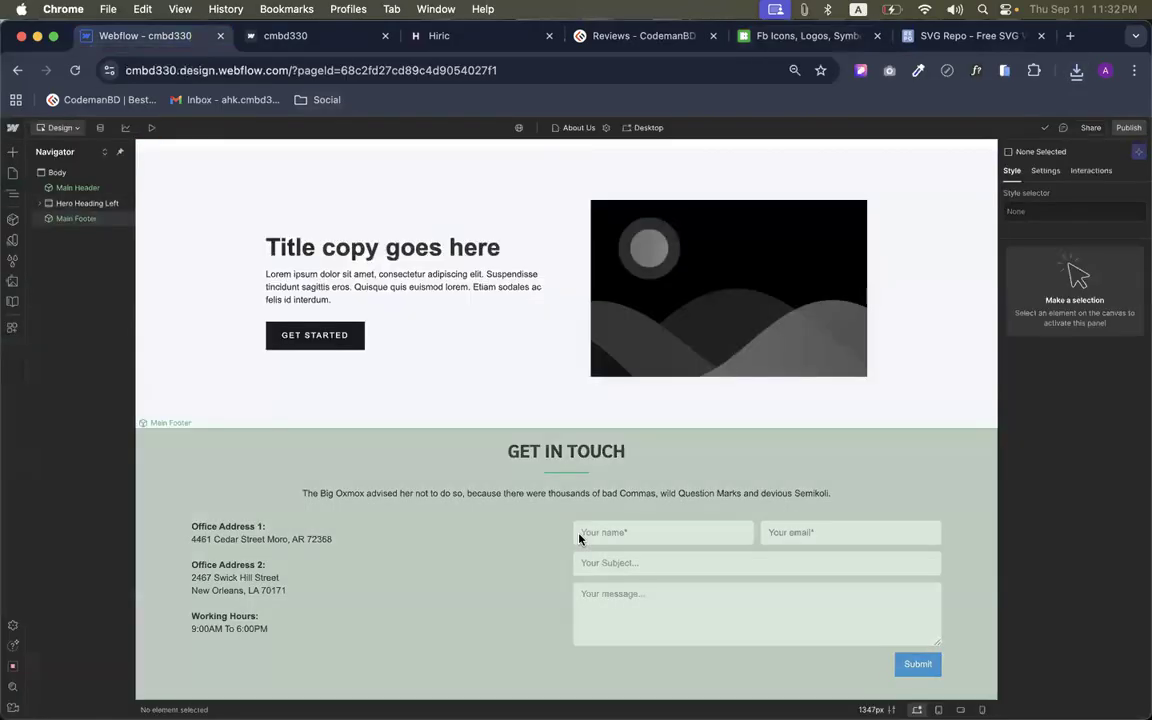
click(650, 578)
double_click(702, 673)
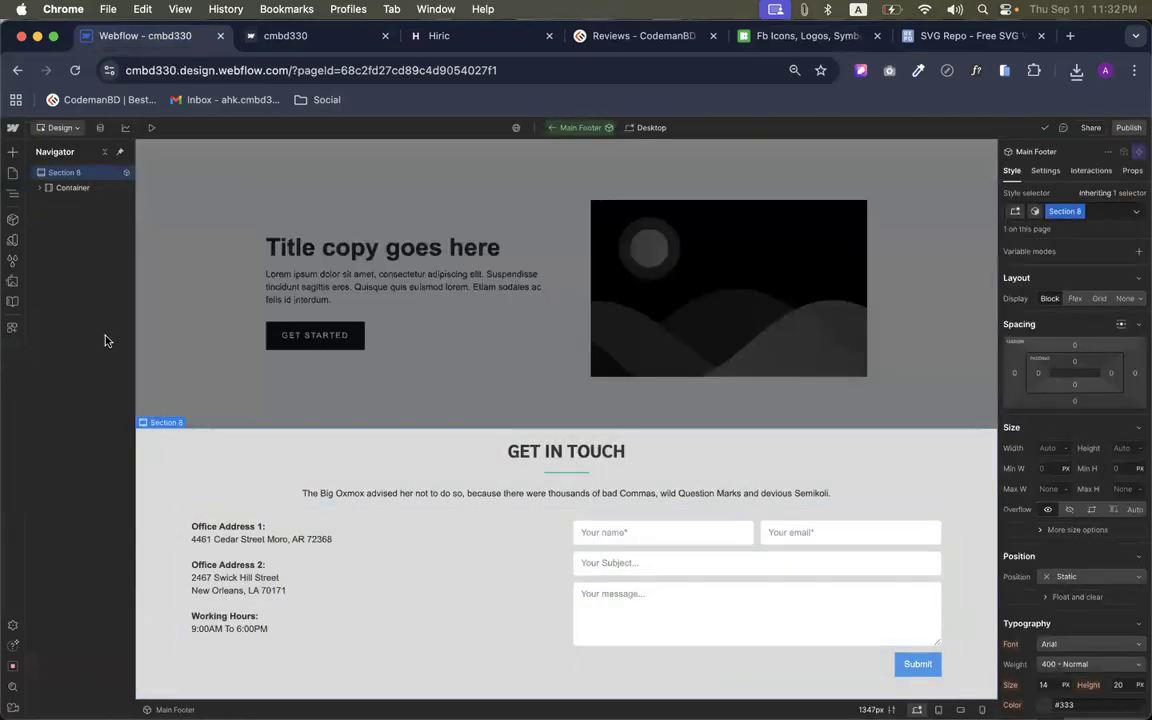
click(12, 151)
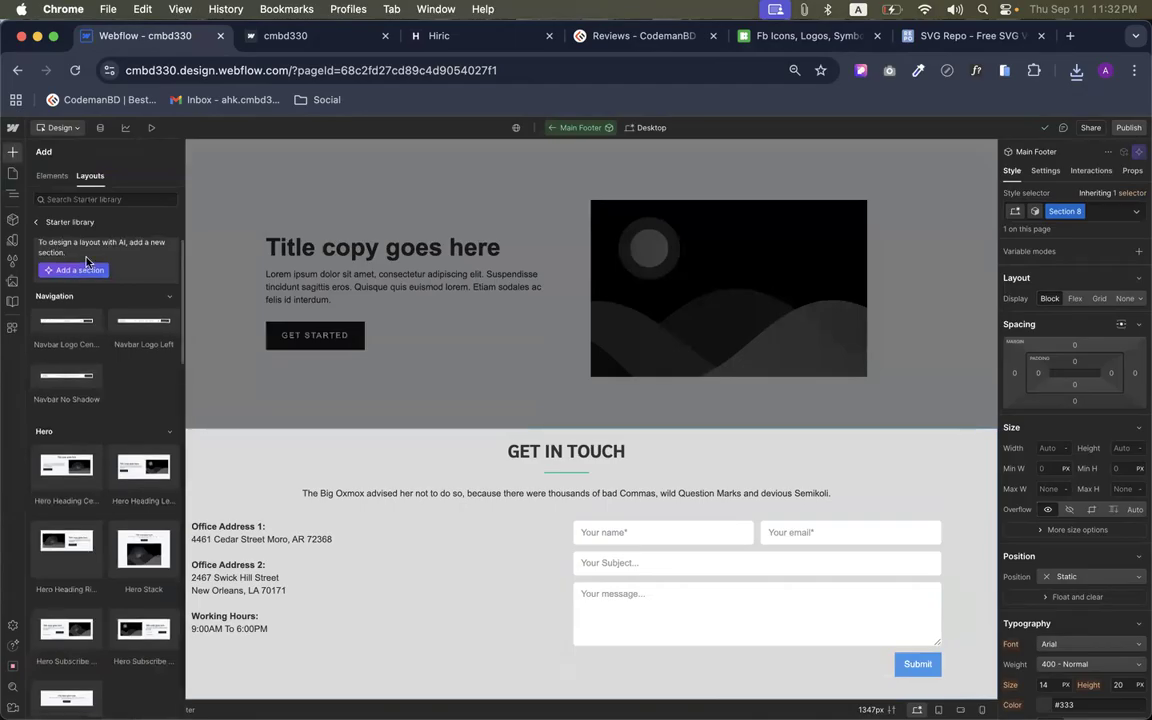
click(52, 176)
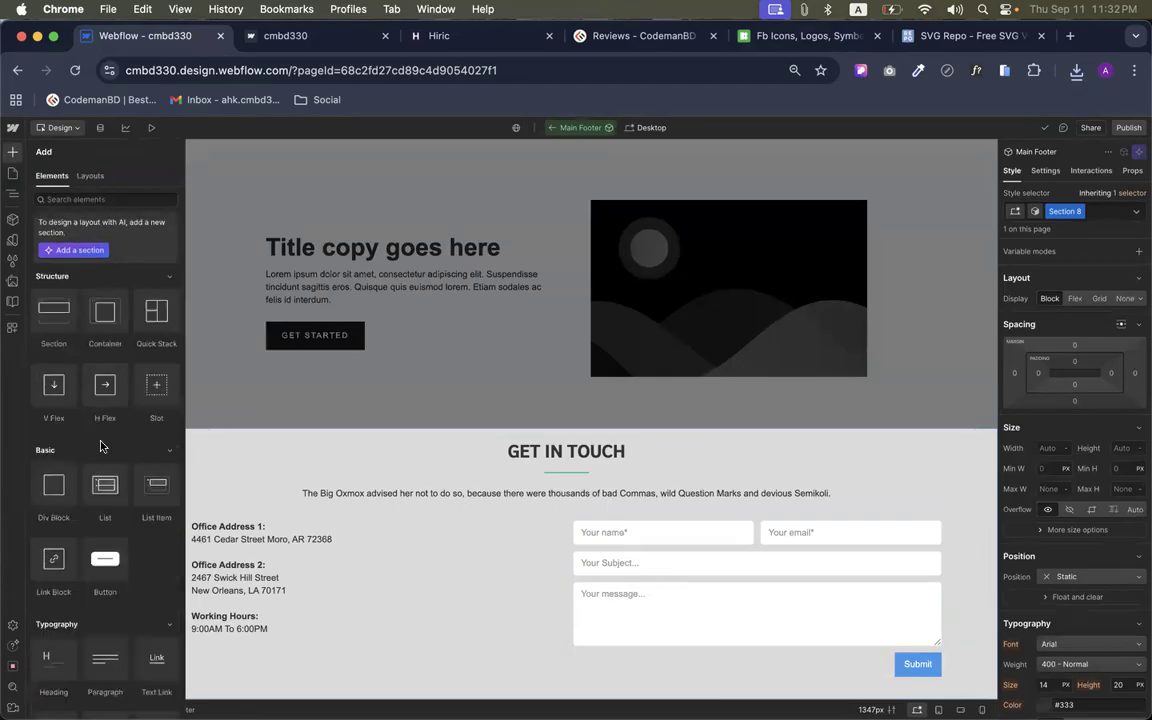
scroll(95, 420, down, 3)
scroll(88, 375, up, 3)
drag(104, 373, 765, 681)
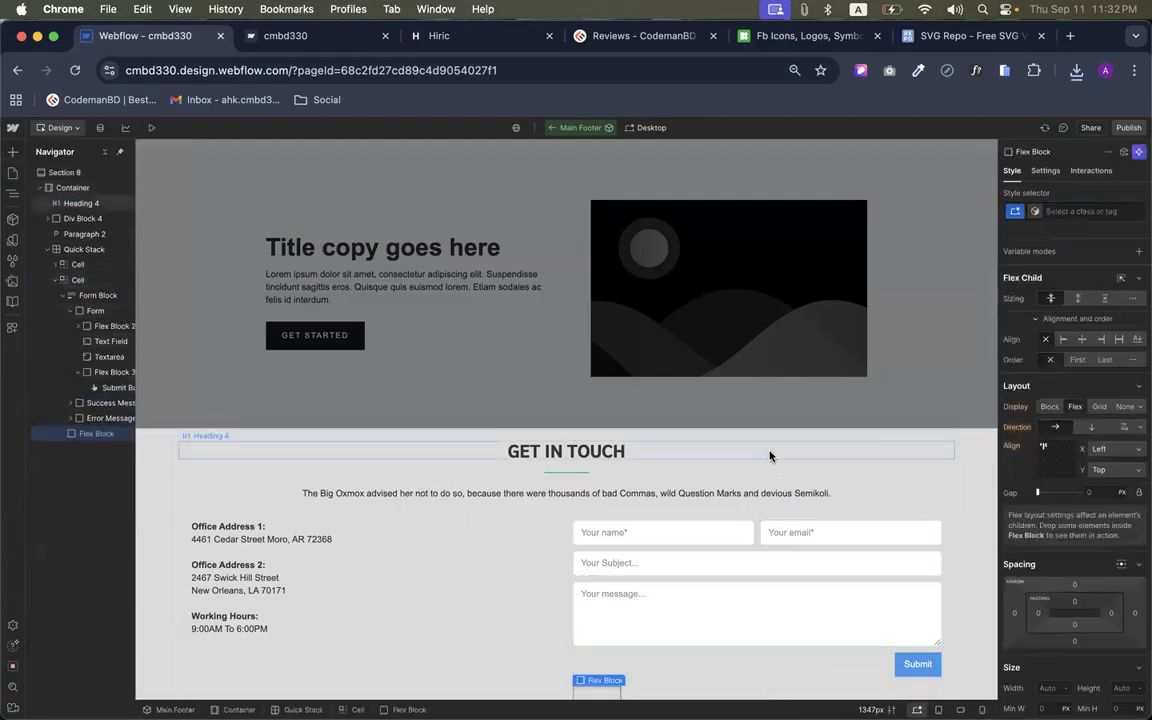
Insert the downloaded icons8-fb-100.png into the new flex block and move its image settings off the form area
click(1076, 70)
drag(910, 143, 602, 674)
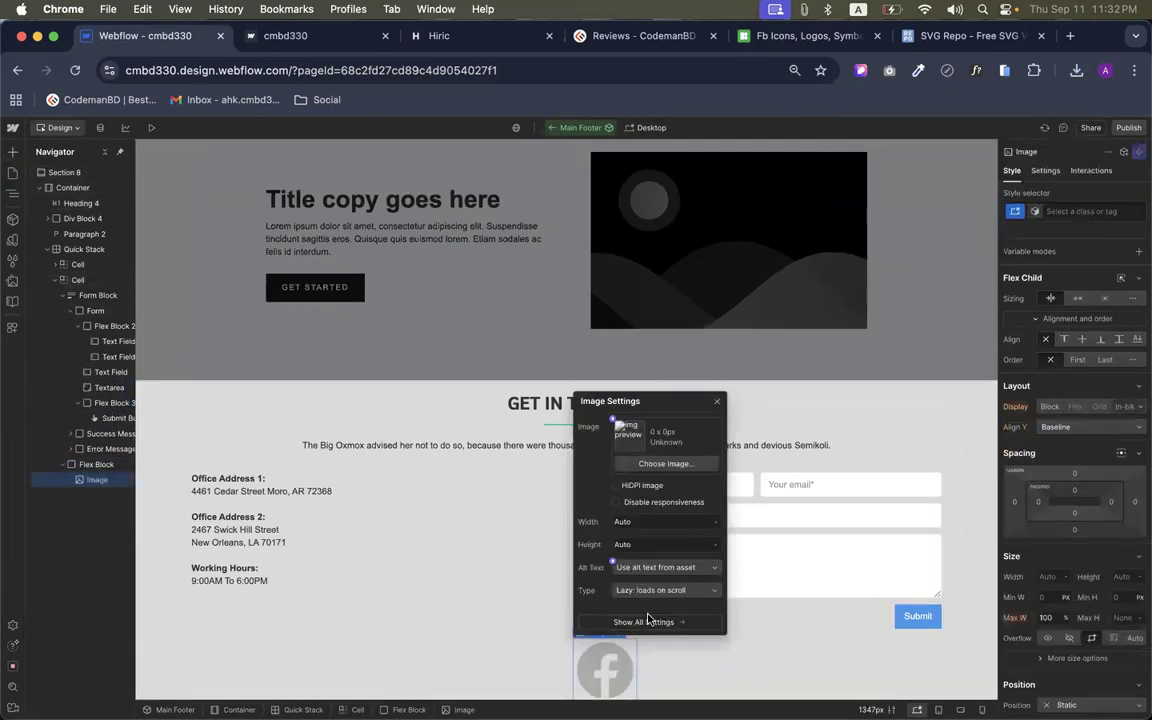
drag(673, 400, 434, 273)
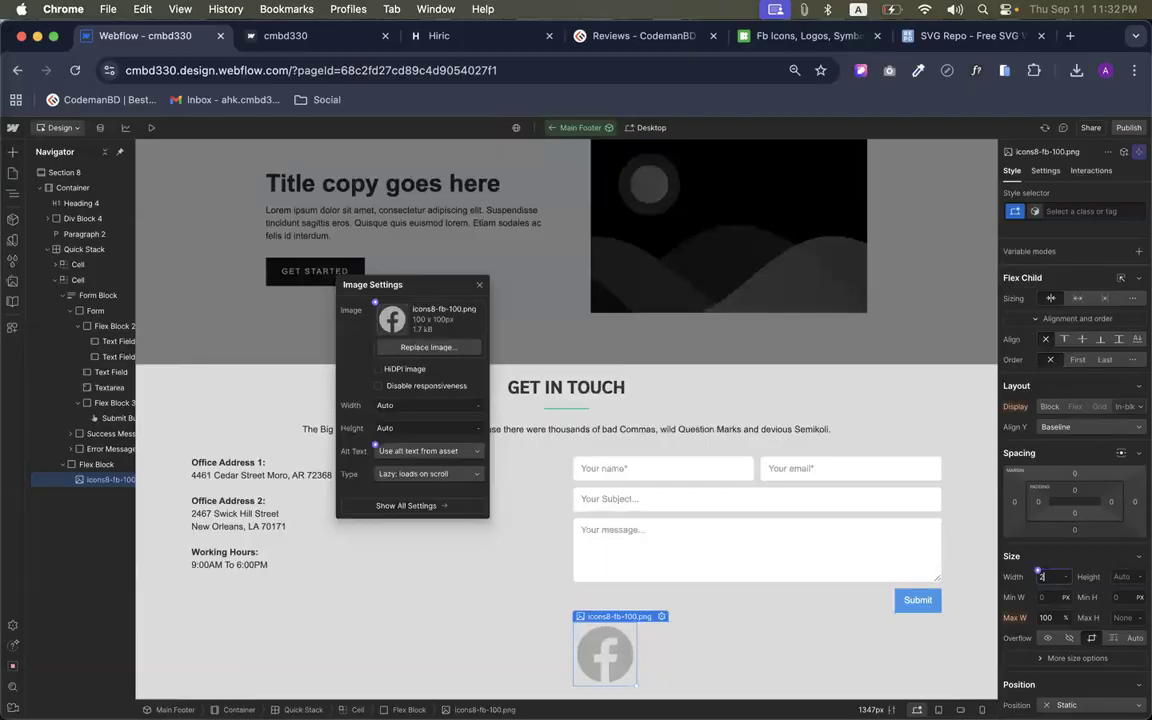
Set the Facebook icon image's width to 30 px
key(Return)
key(Up)
key(Up)
key(Up)
key(Up)
key(Up)
key(Up)
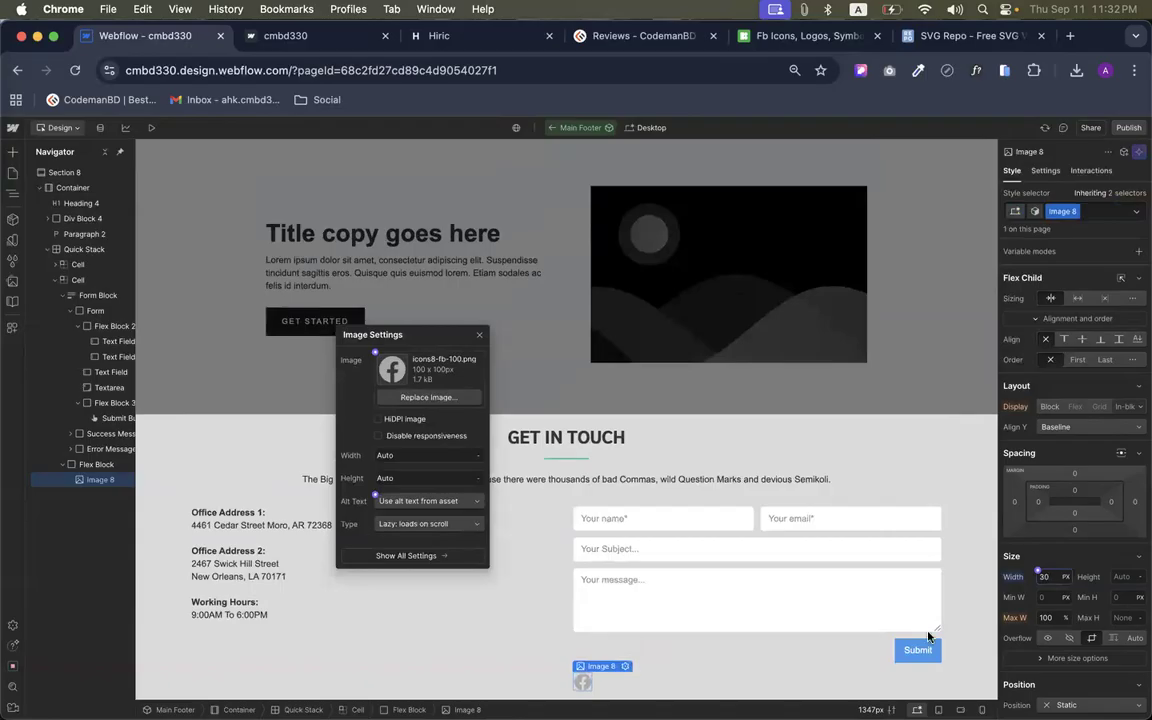
Duplicate the Facebook icon three times and select the flex block that holds the icons
click(585, 683)
key(super+d)
key(super+d)
key(super+d)
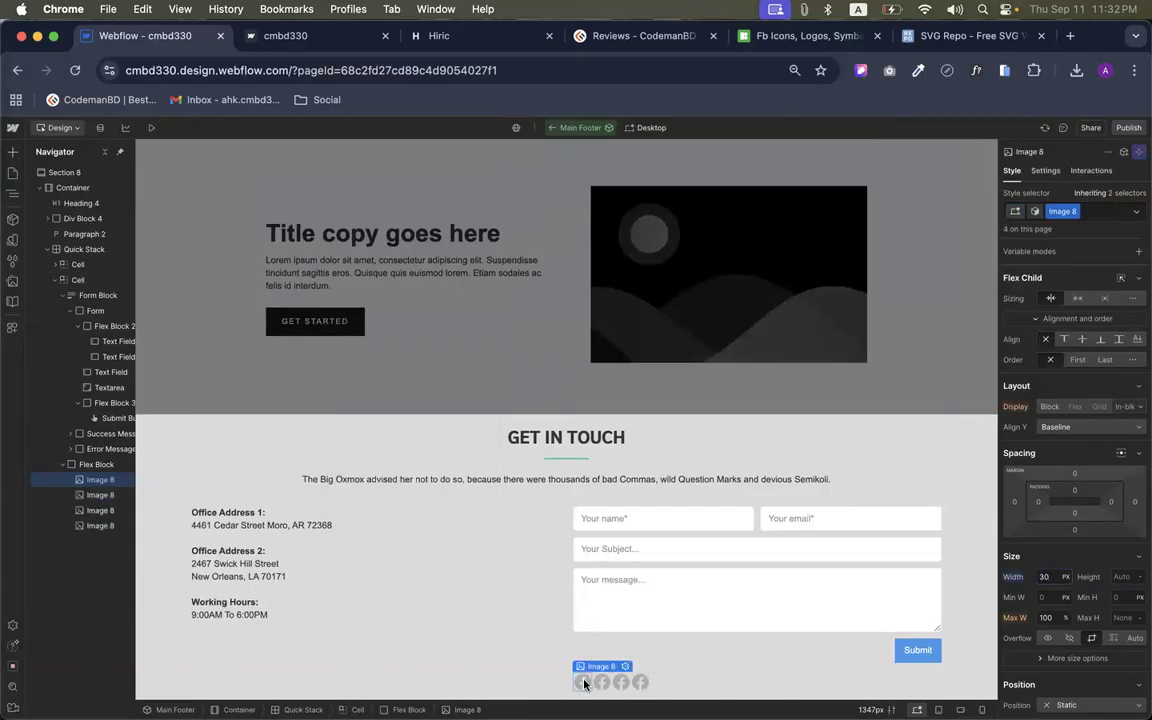
click(96, 464)
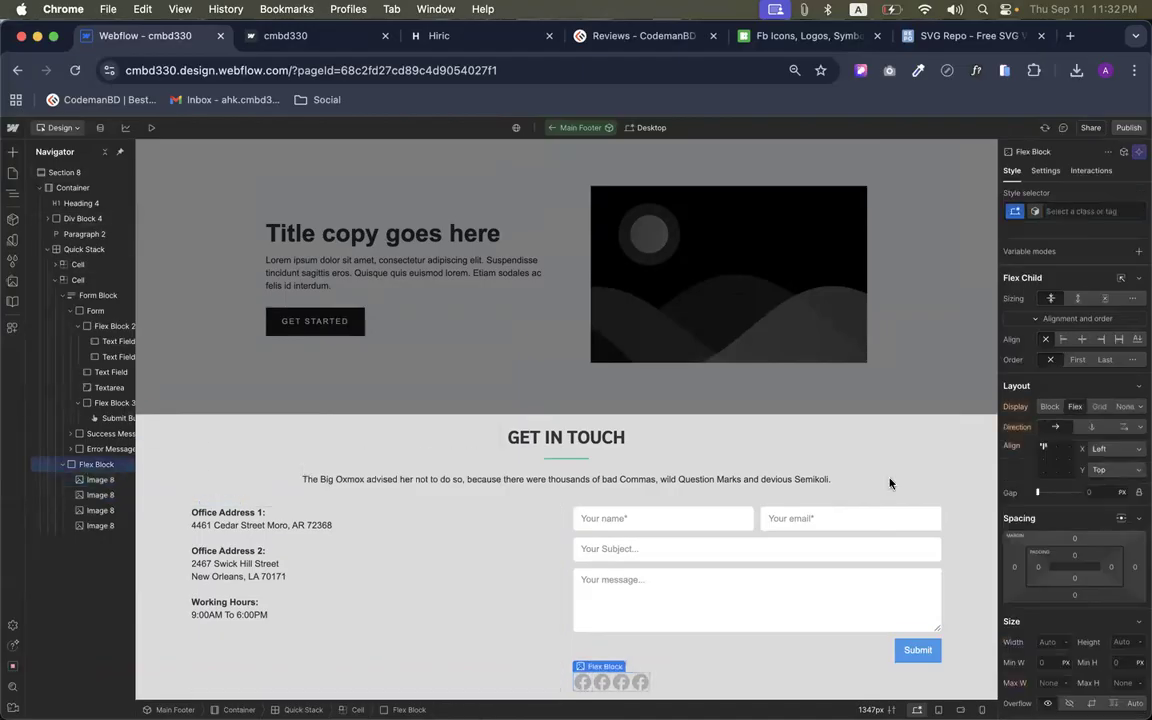
Set the gap between the footer's Facebook icons to 10 px and check the social icons on the Hiric reference page
click(1038, 492)
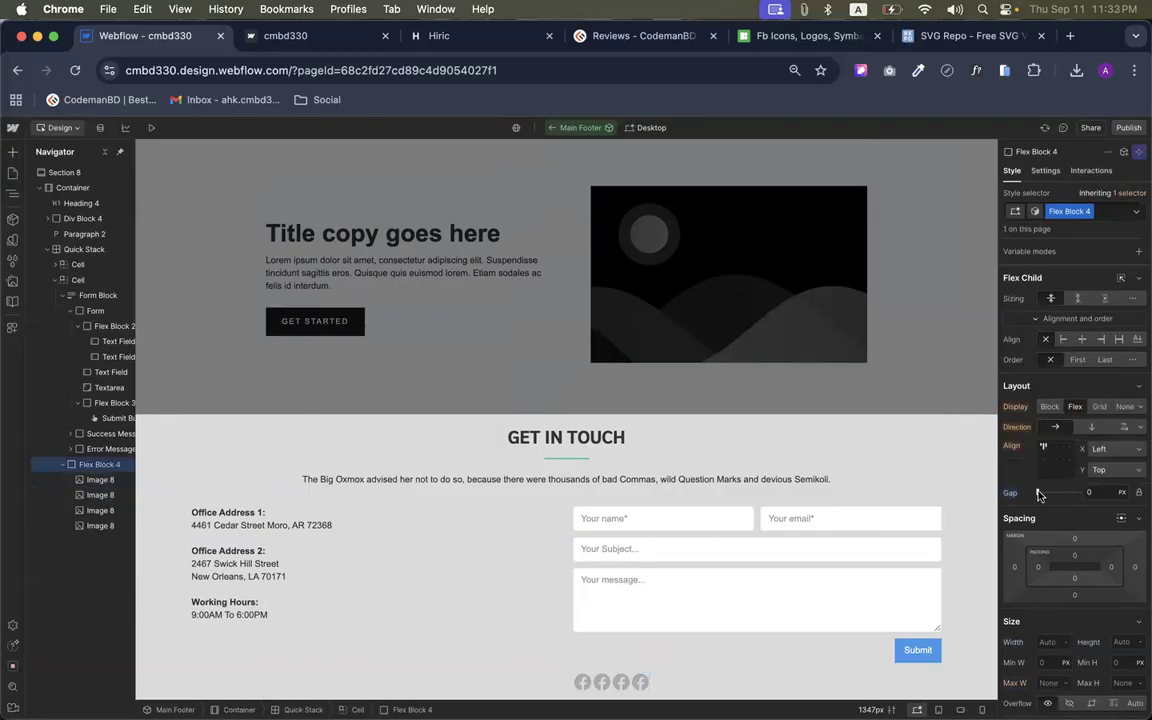
drag(1038, 492, 1042, 492)
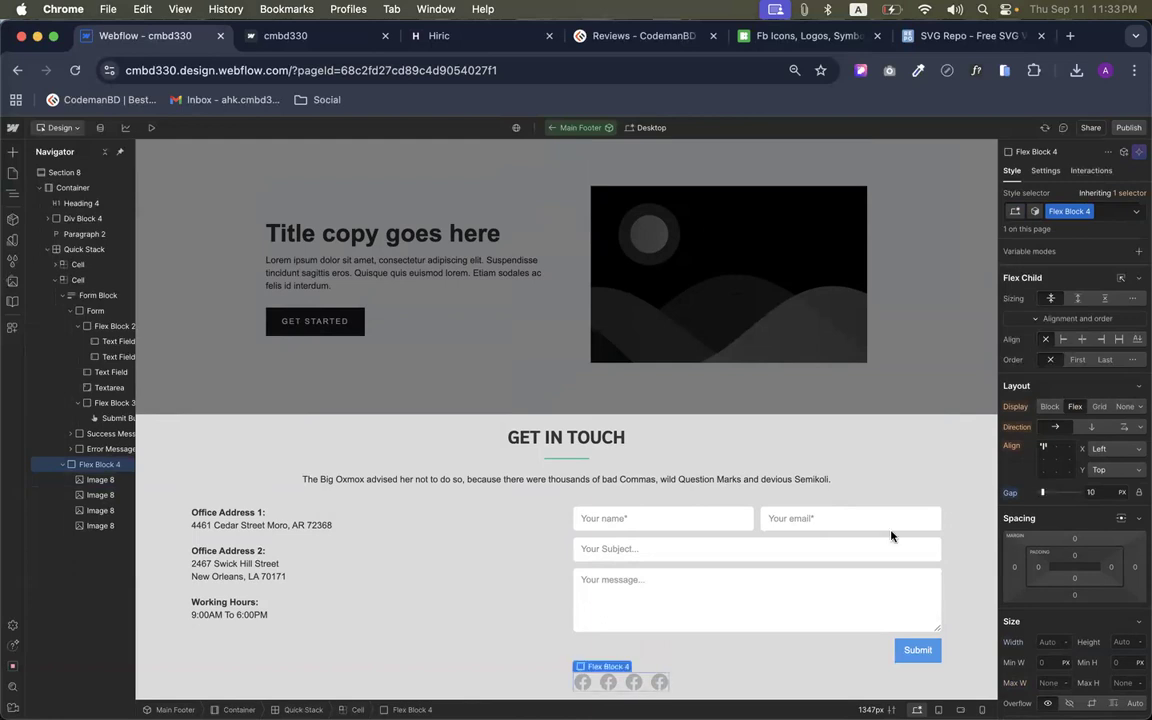
scroll(684, 591, down, 1)
click(474, 45)
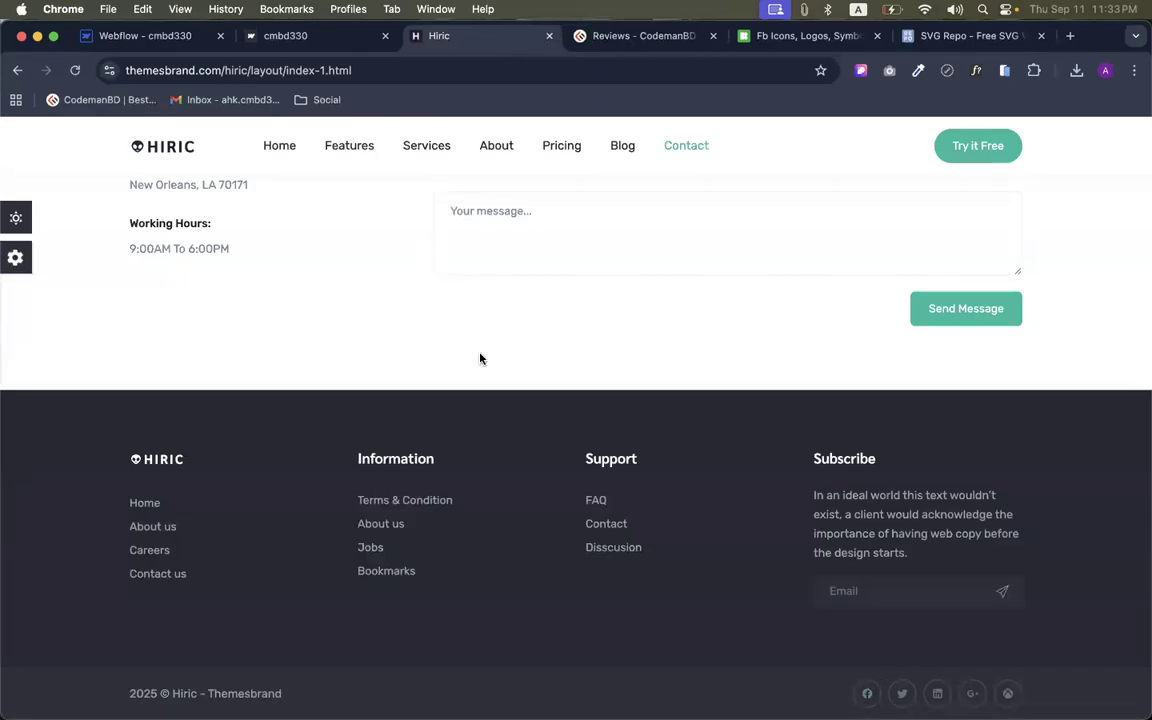
click(150, 38)
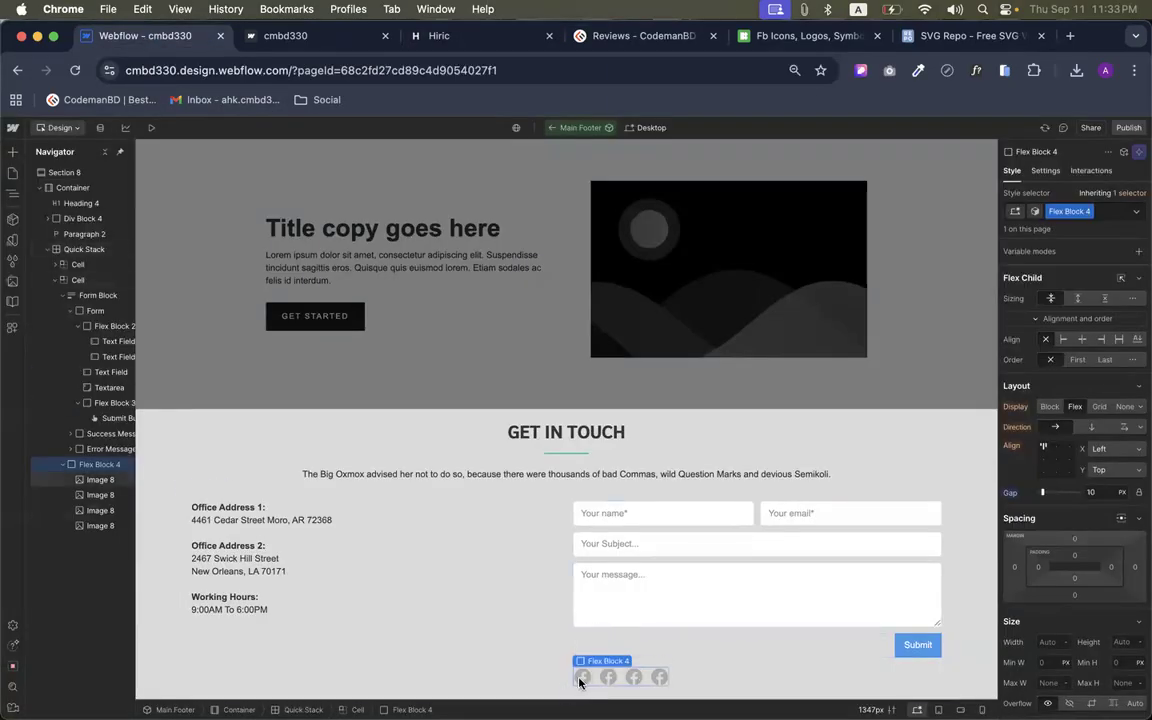
Give the Facebook icon images a solid 1 px border with a 100 px corner radius
scroll(1066, 507, down, 5)
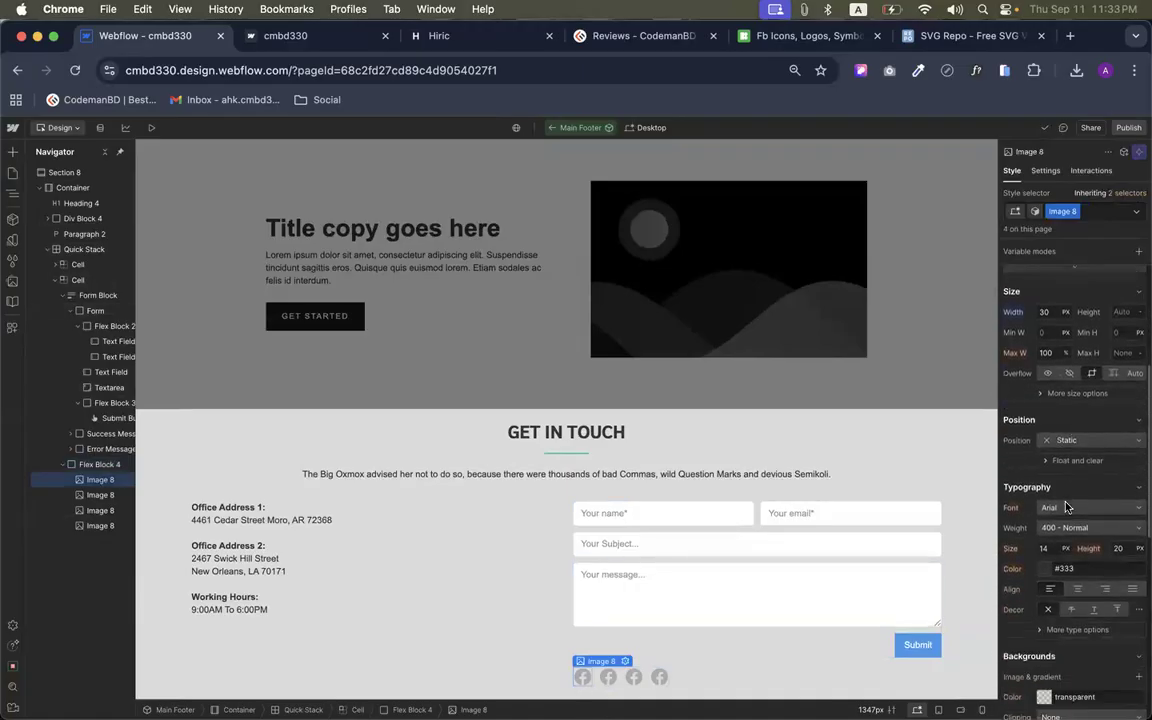
scroll(1066, 507, down, 5)
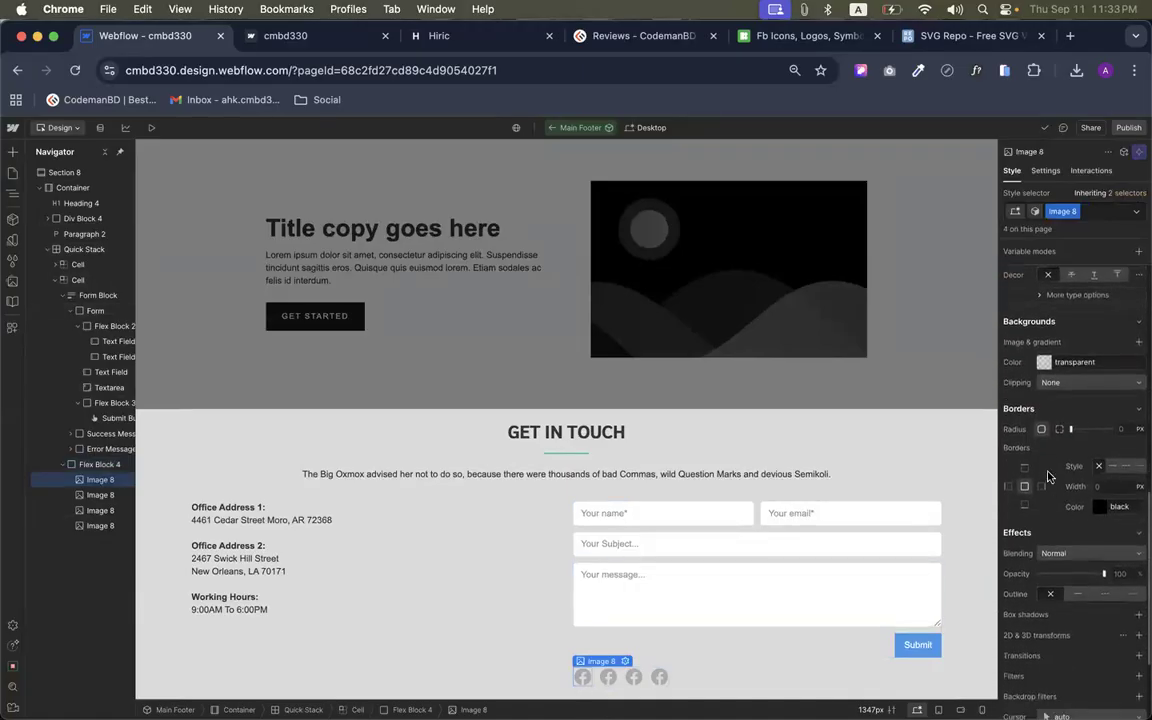
click(1113, 467)
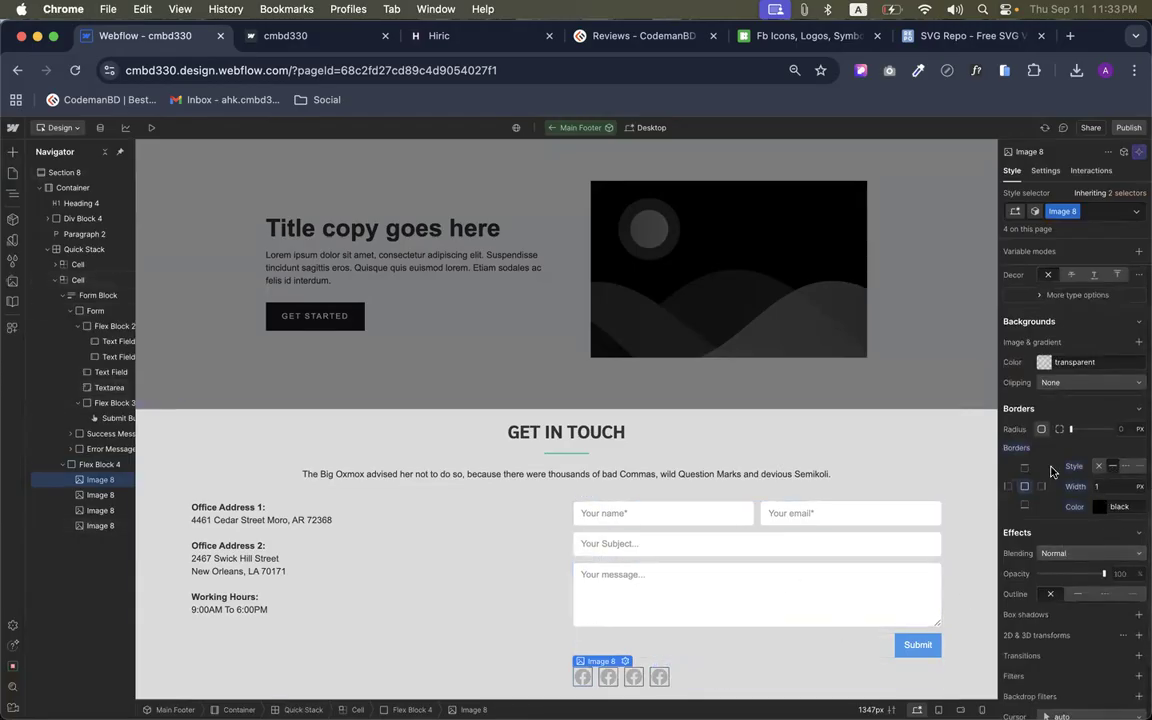
scroll(1053, 458, down, 3)
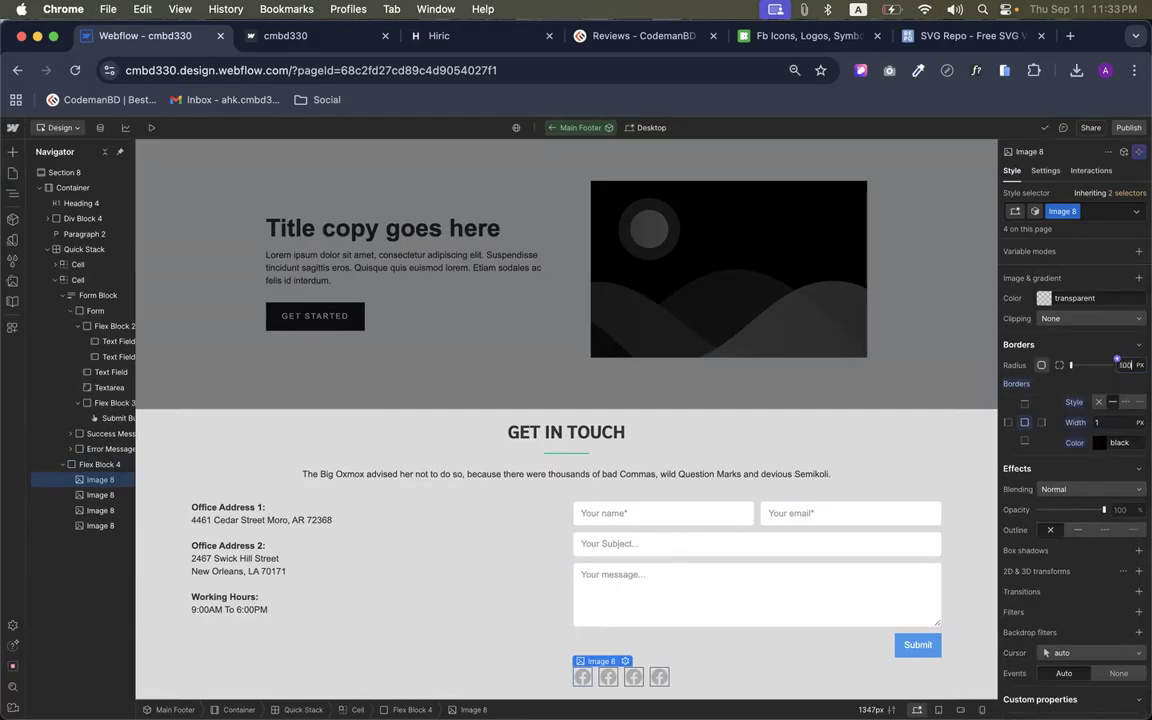
key(Return)
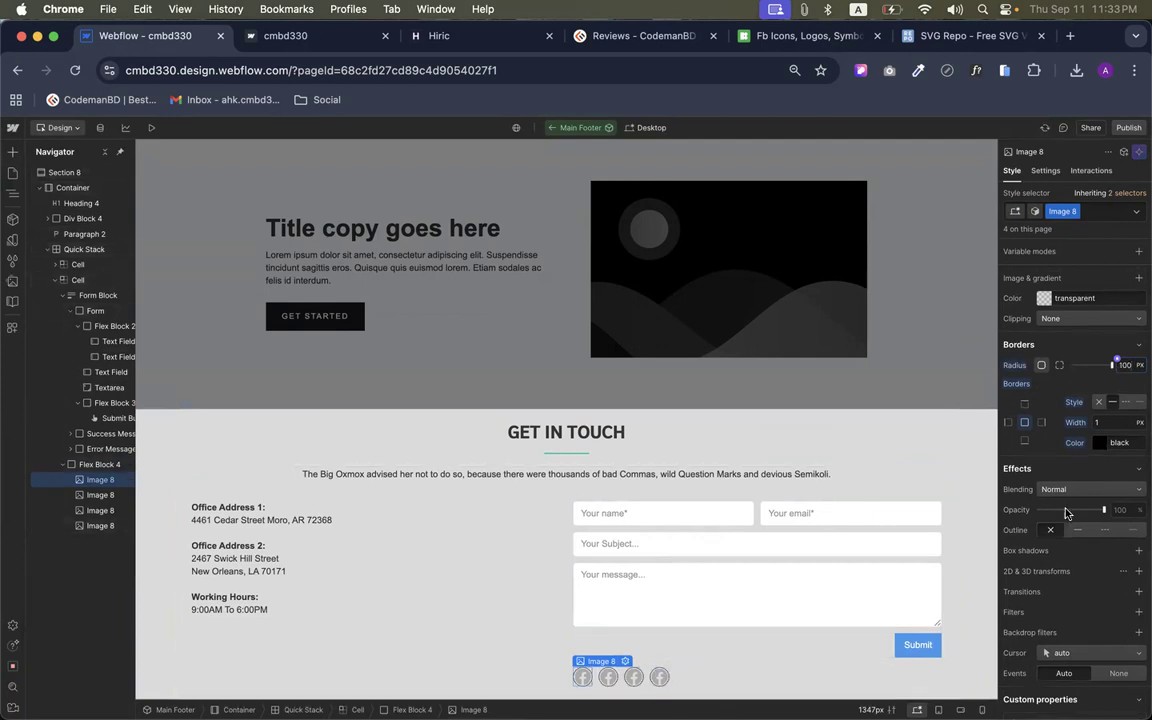
Set the border color of the Facebook icon images to gray #848484
click(1100, 442)
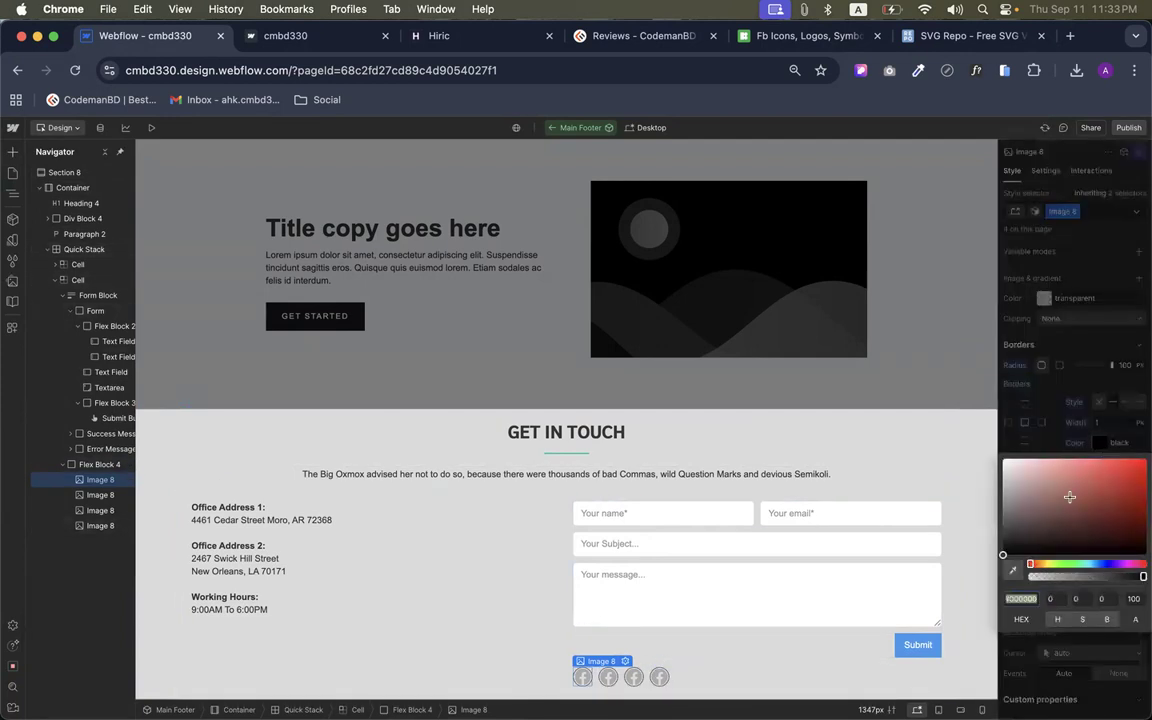
click(999, 482)
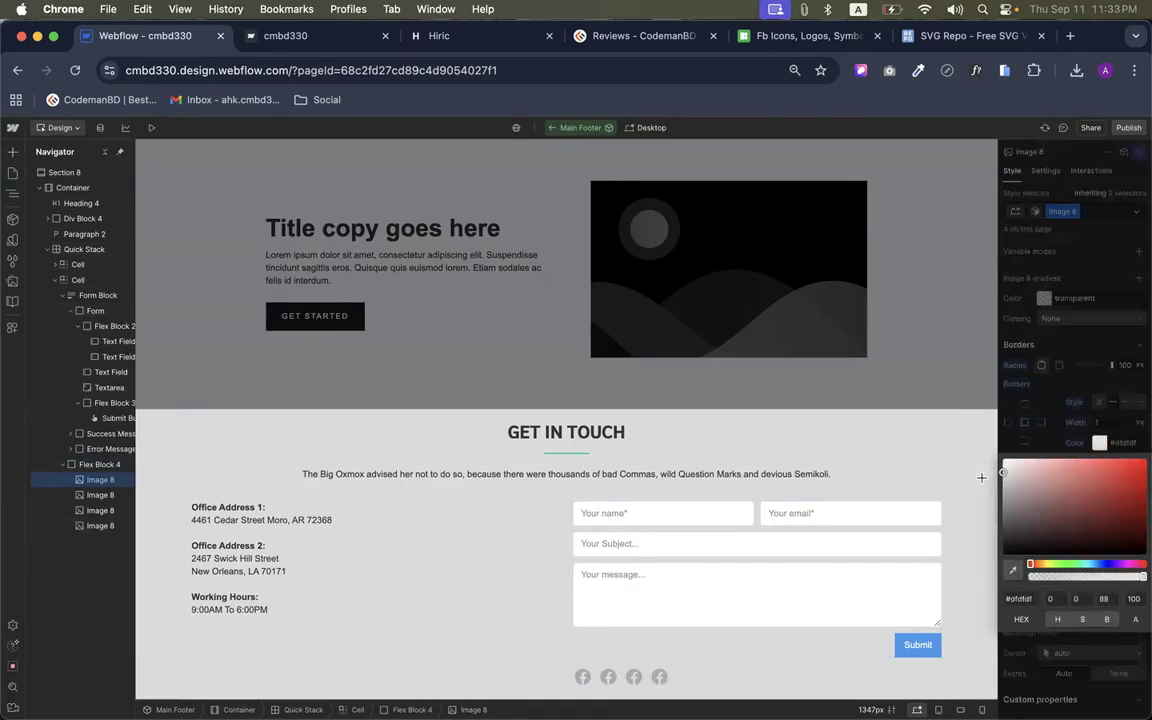
drag(980, 482, 980, 505)
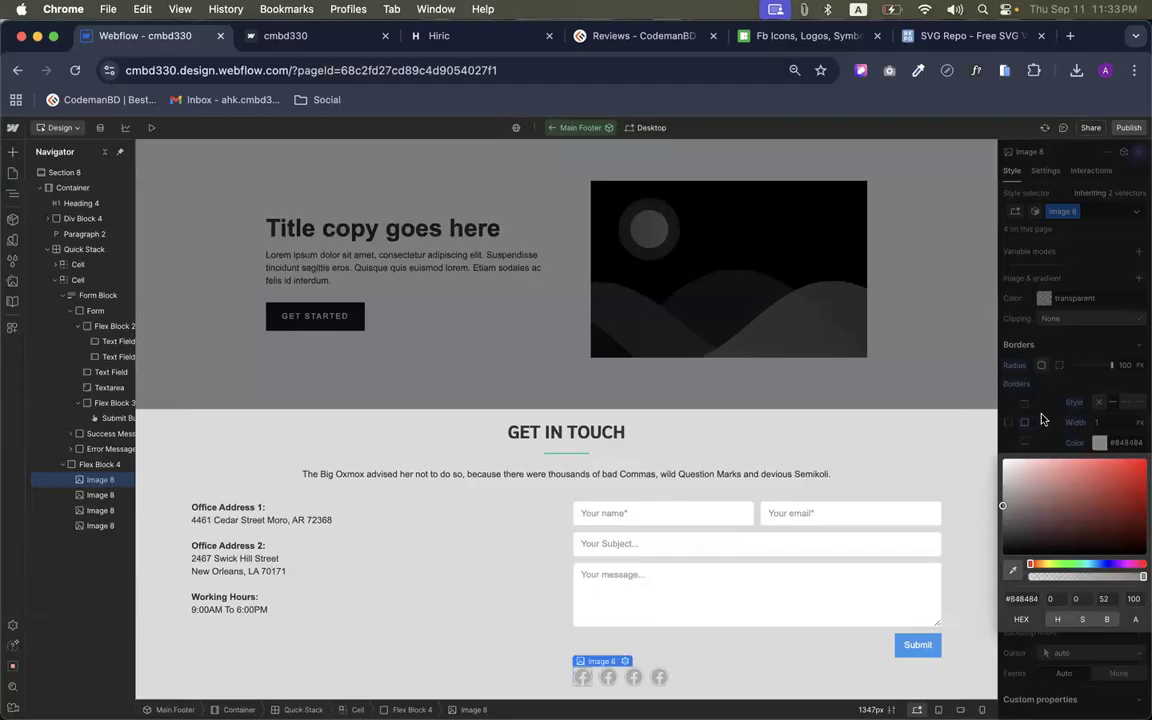
key(Escape)
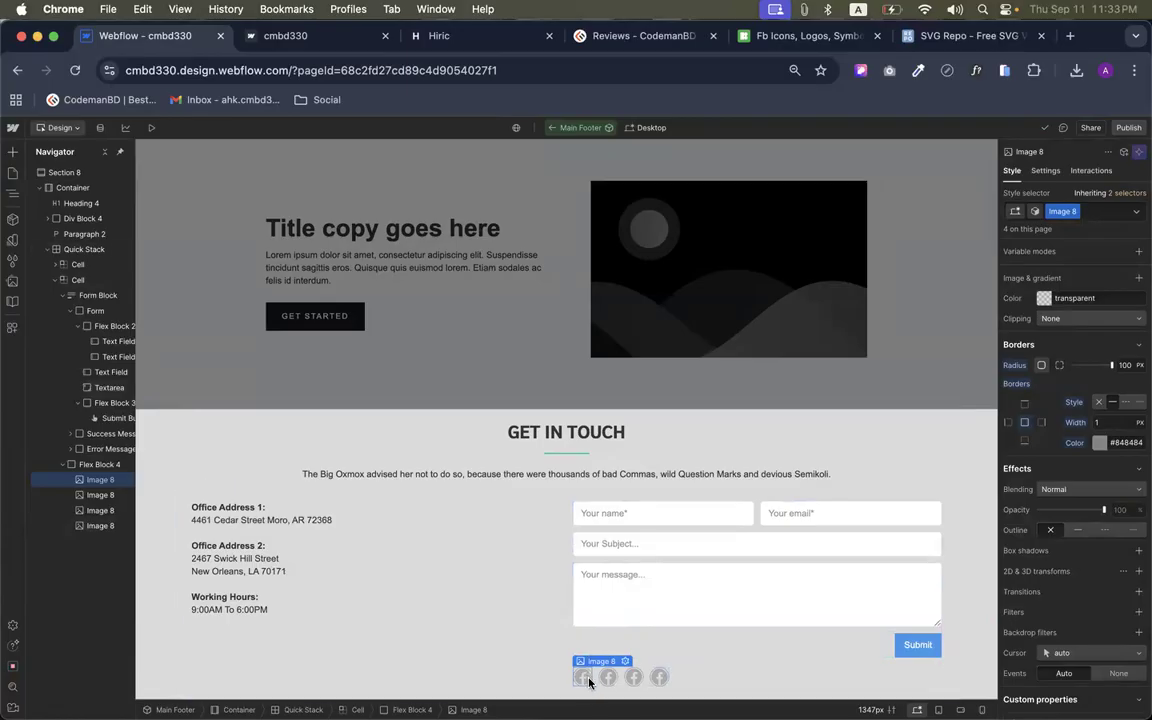
Set the padding of the Facebook icon images to 10 px on all sides
scroll(1087, 478, up, 10)
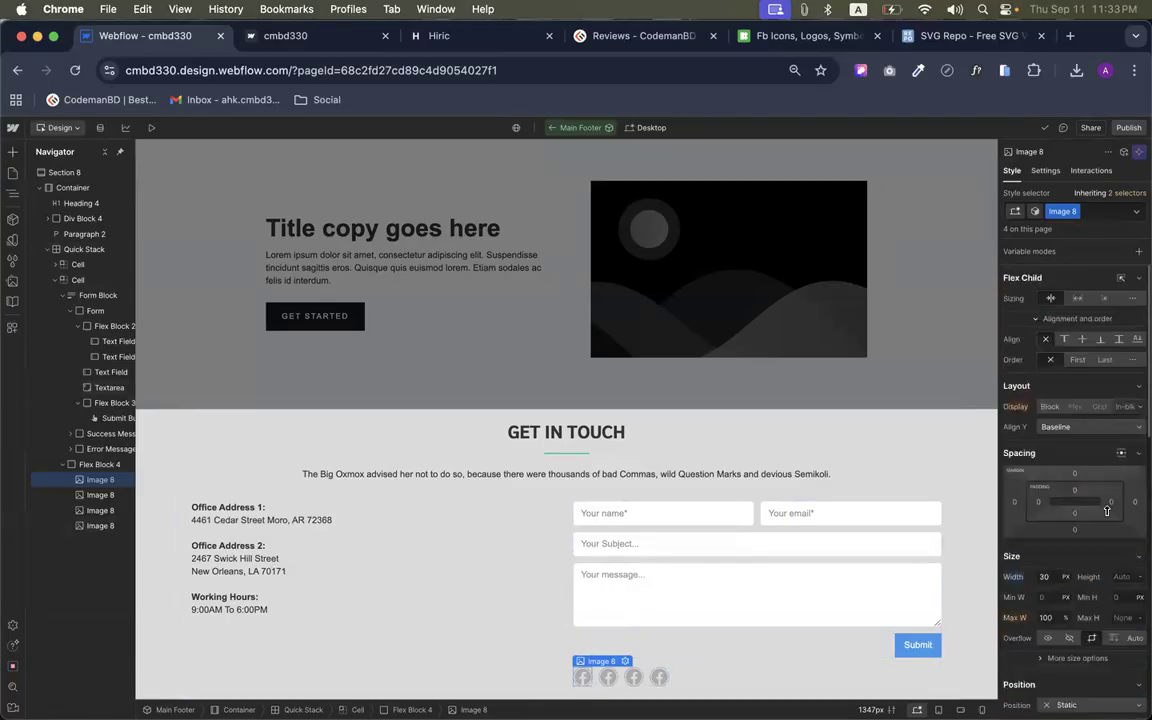
click(1108, 510)
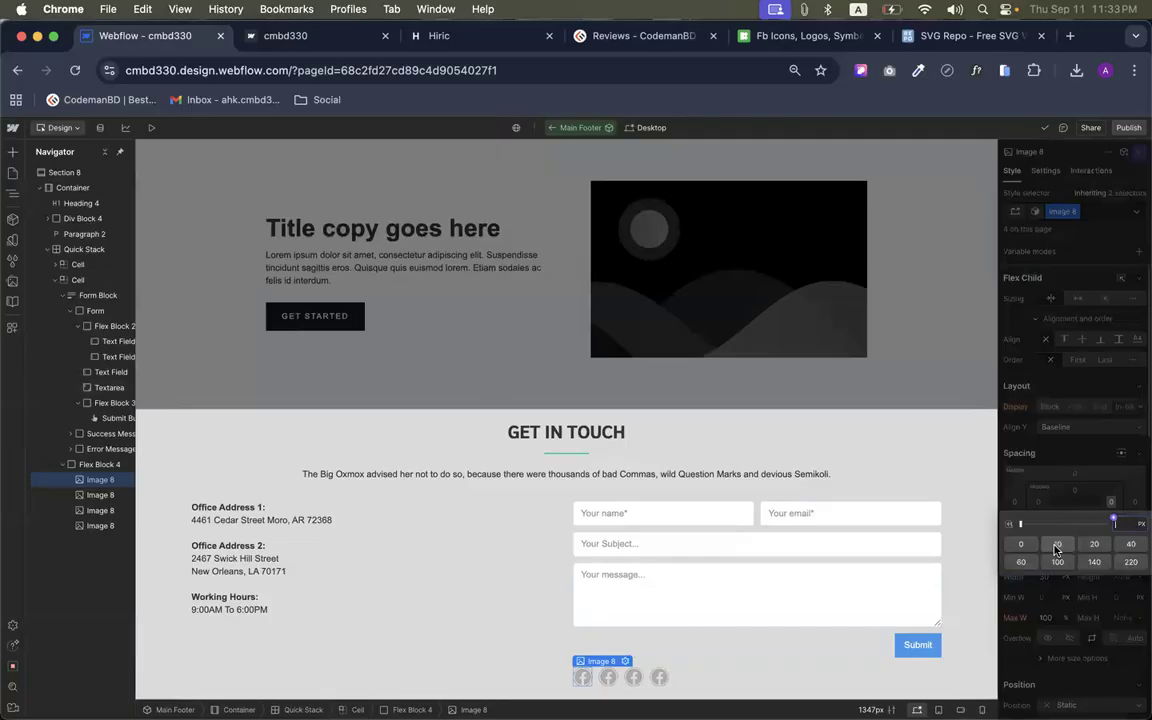
click(1056, 546)
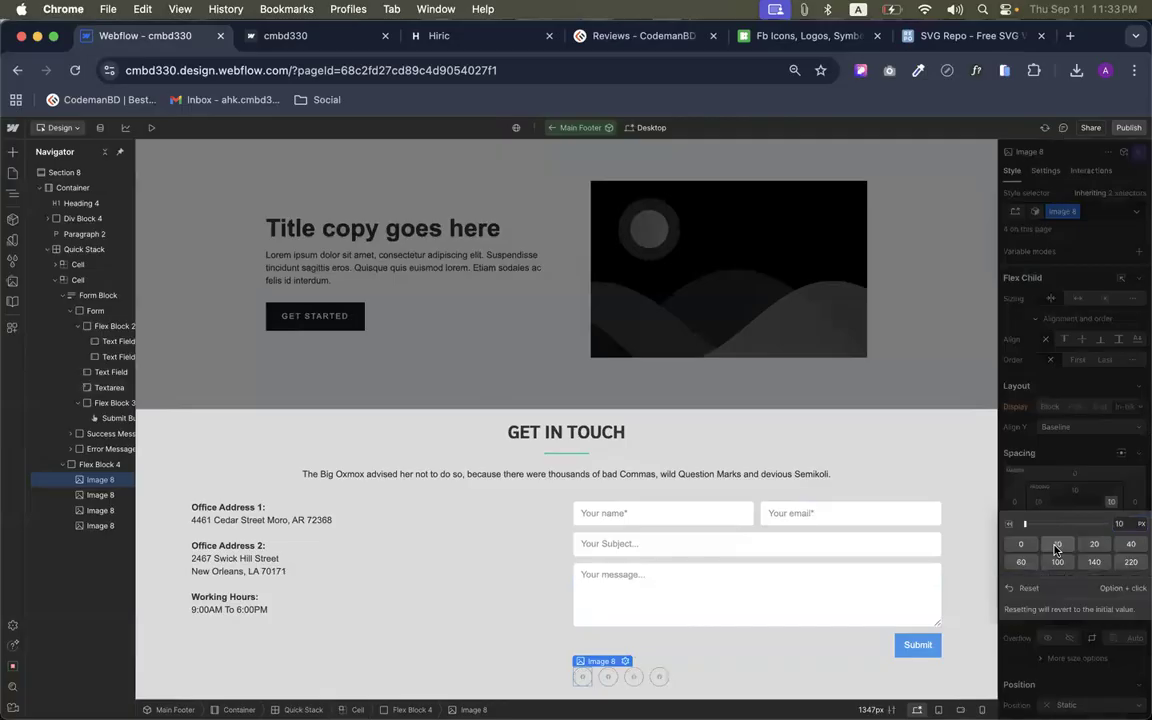
click(1089, 487)
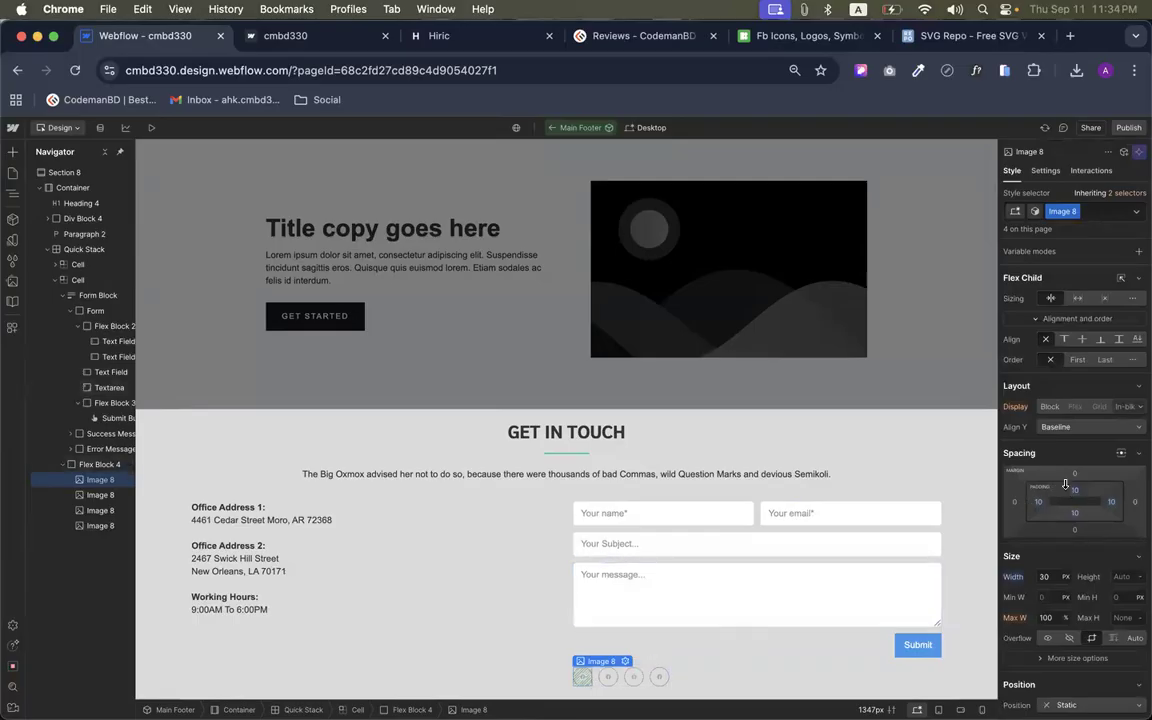
Set the width of the Facebook icon images to 40 px
scroll(1066, 485, down, 3)
click(1059, 328)
text(31)
key(Up)
key(Up)
key(Up)
key(Up)
key(Up)
key(Up)
key(Up)
key(Up)
key(Up)
key(Up)
key(Up)
key(Up)
key(Up)
key(Up)
key(Down)
key(Down)
key(Down)
key(Down)
key(Down)
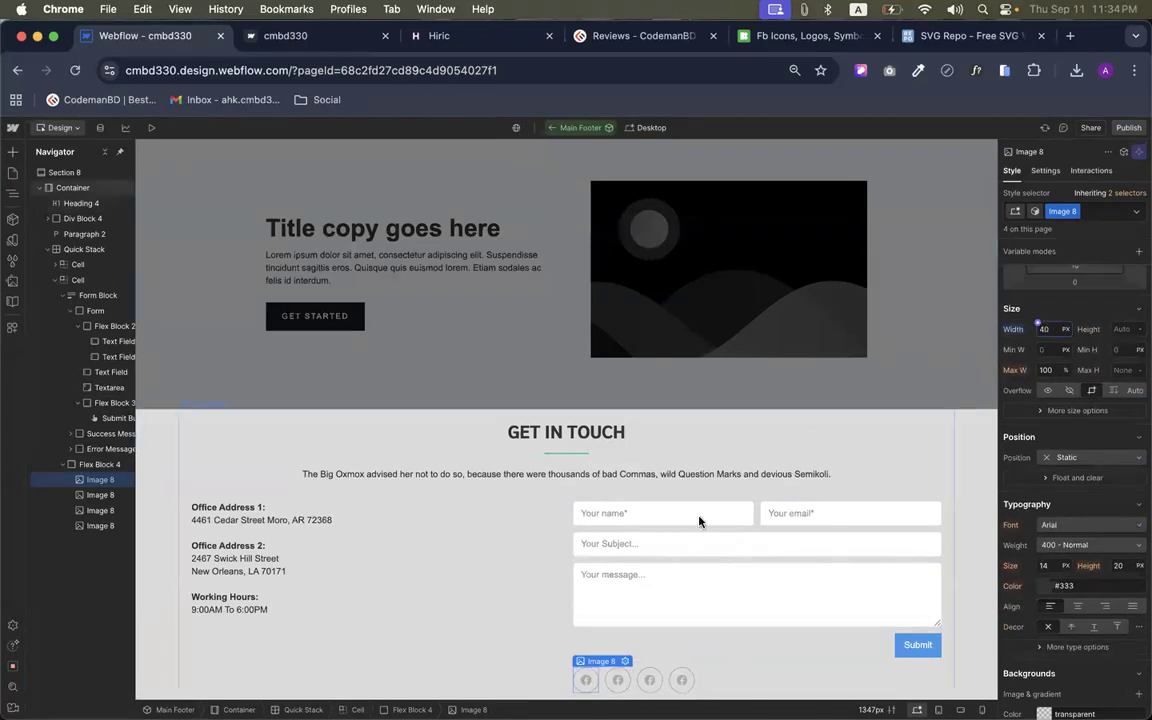
Try 5 px padding on all sides of the Facebook icon images and settle on 8 px
scroll(1017, 441, up, 3)
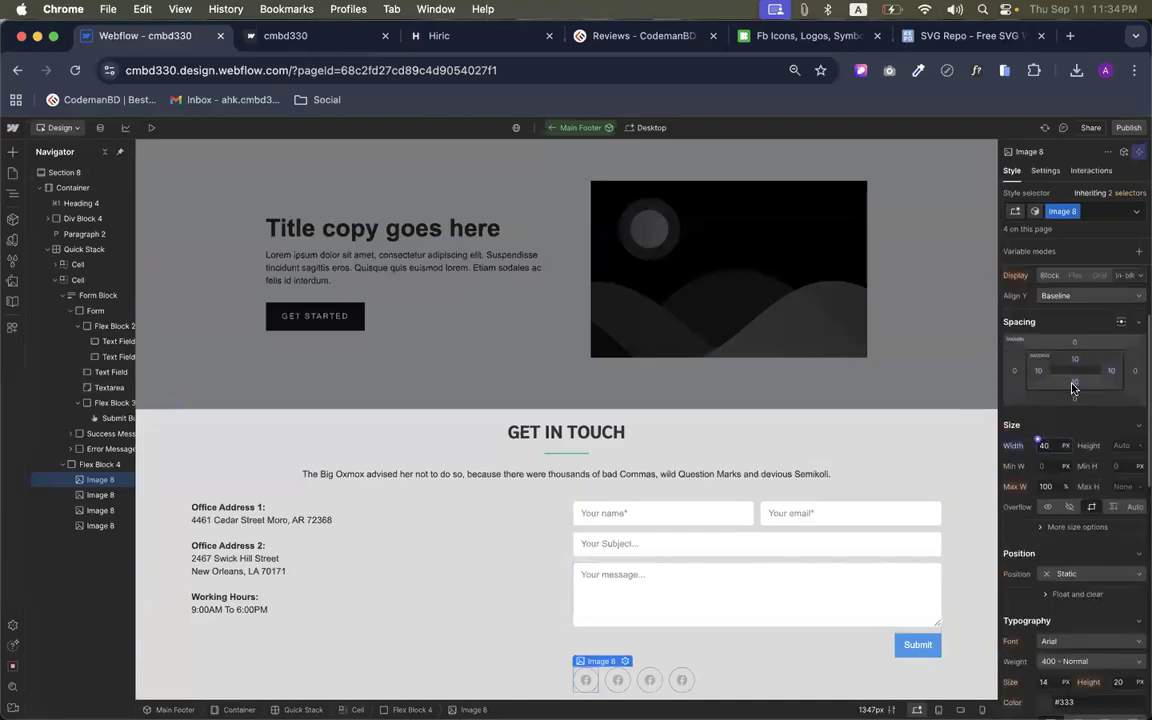
click(1076, 382)
text(5)
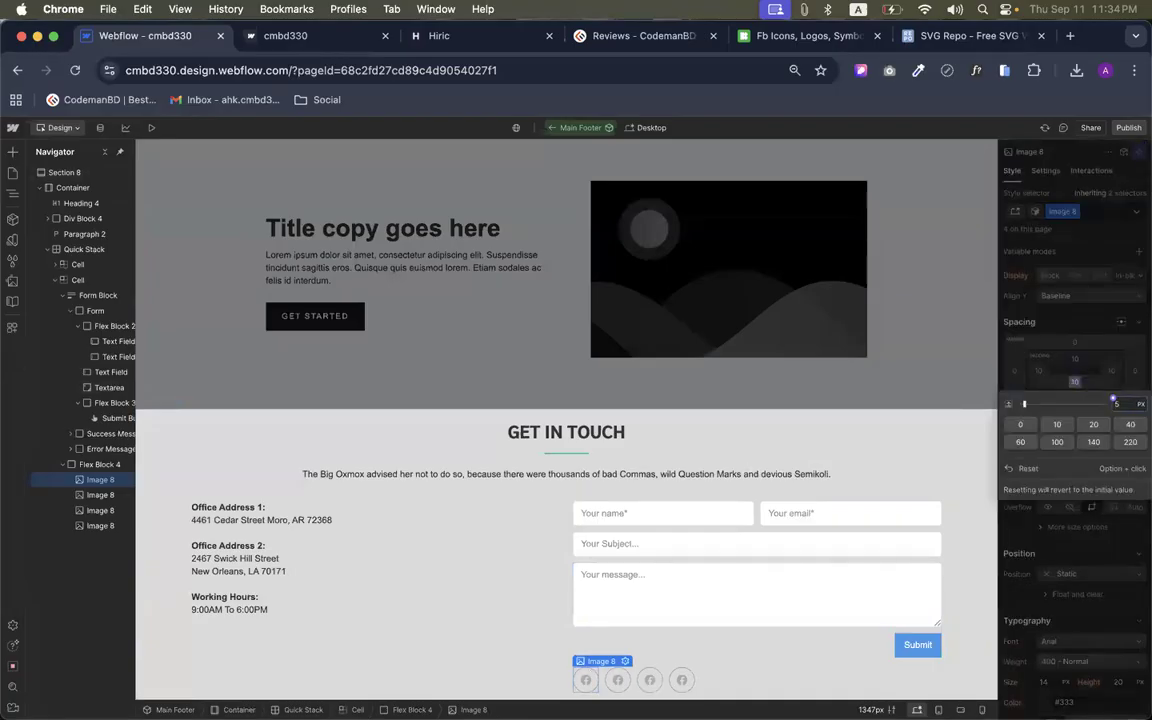
key(Return)
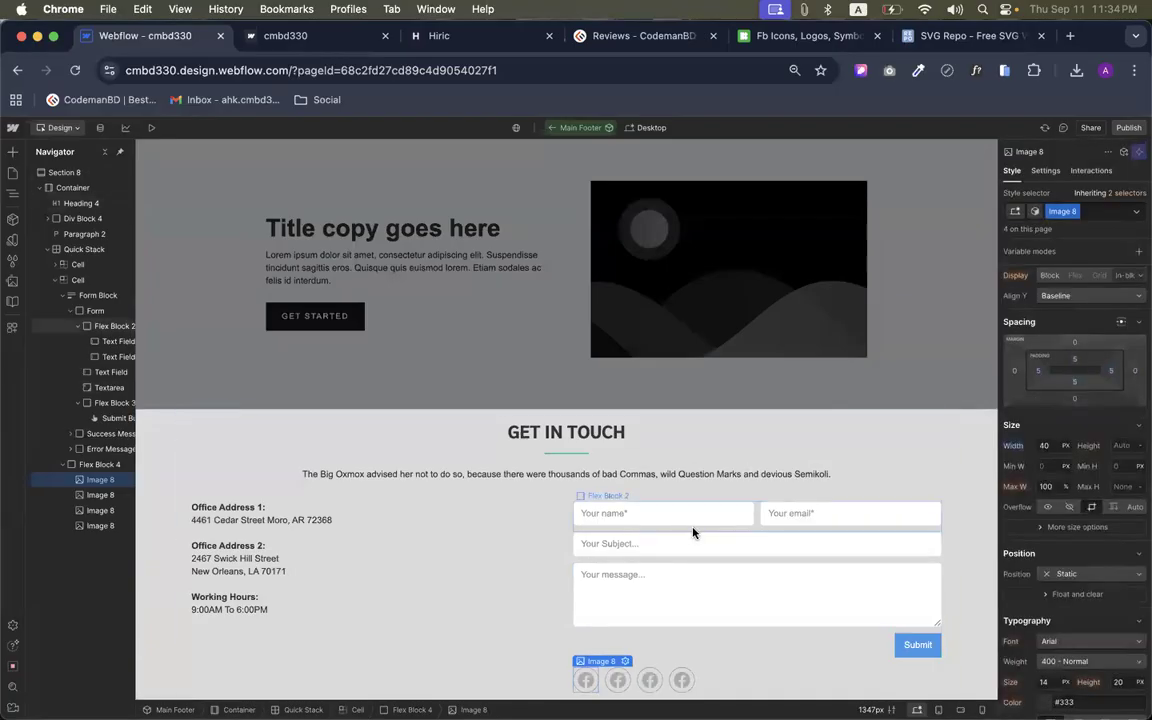
click(1070, 385)
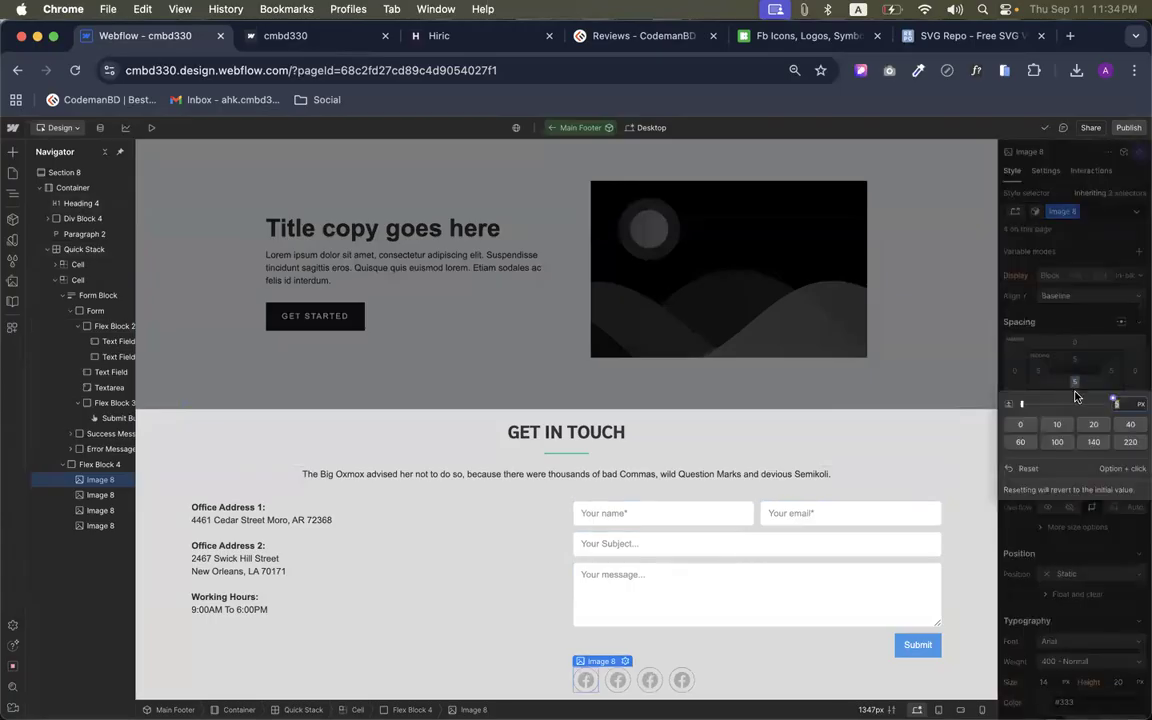
key(Return)
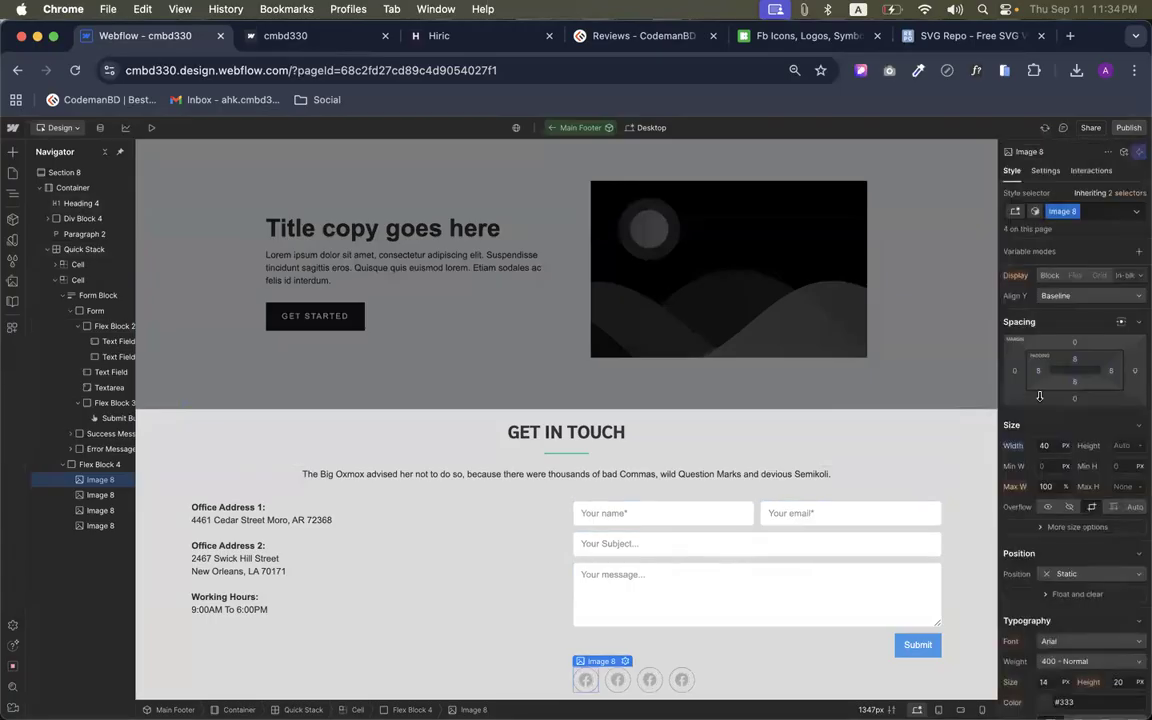
Check the Hiric reference page's dark footer and set the Main Footer section's background color to #212121
click(460, 42)
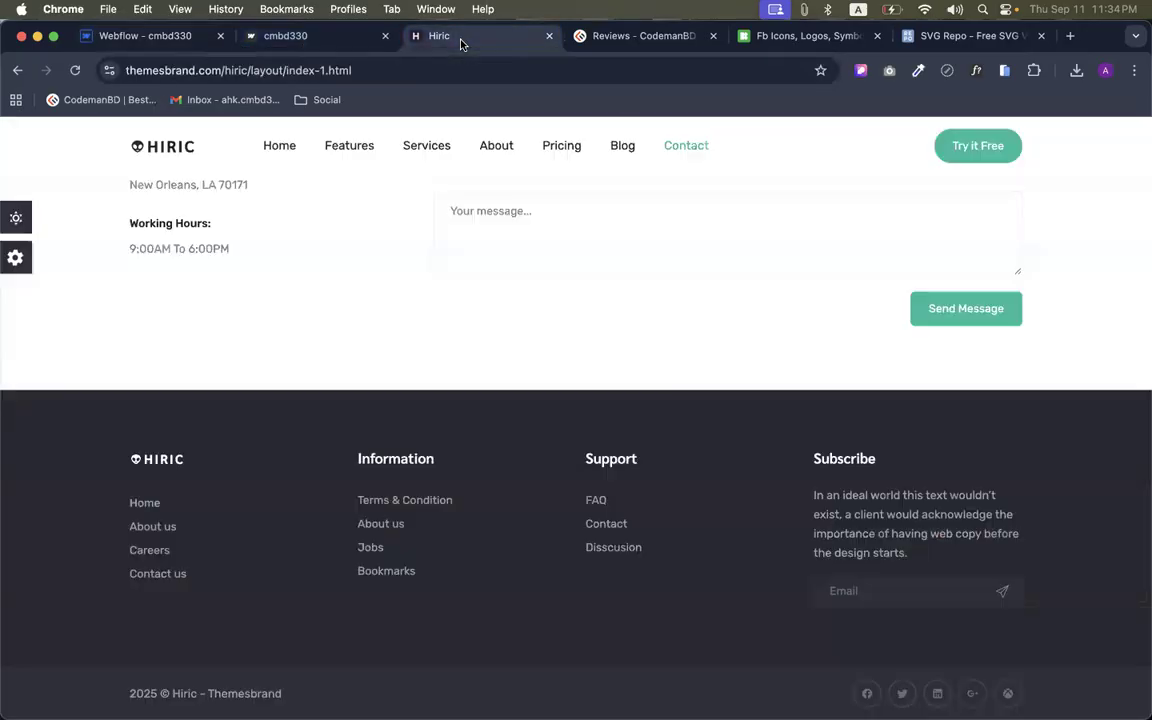
click(145, 36)
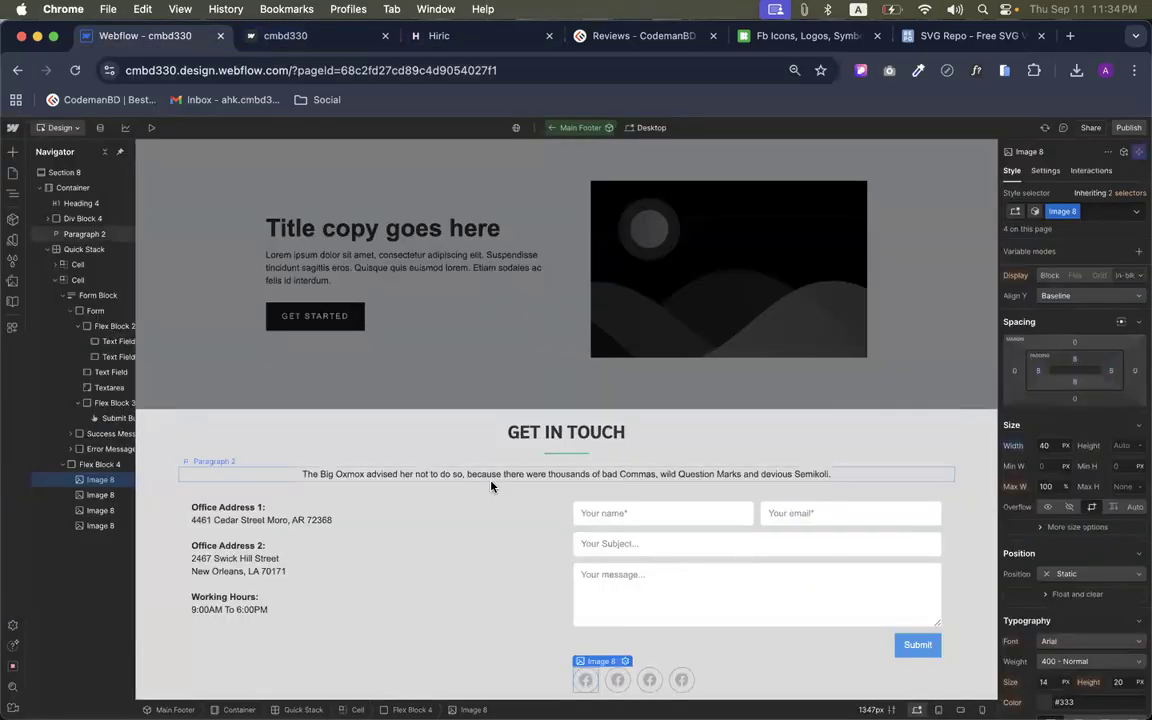
click(766, 658)
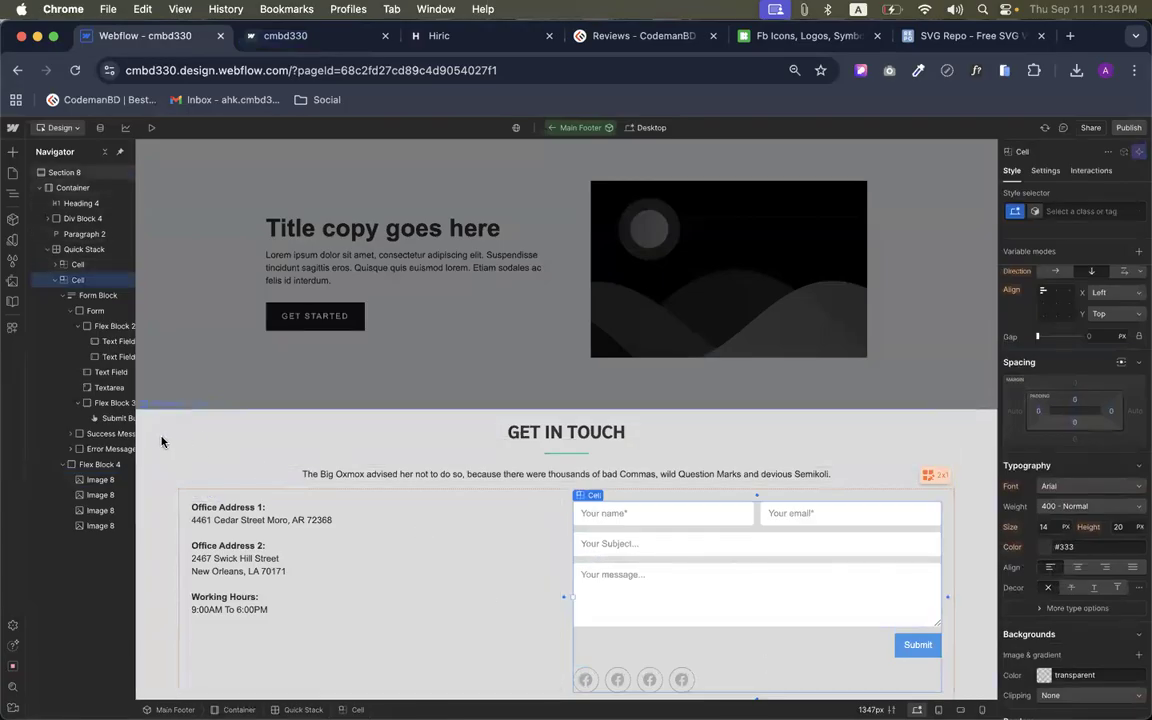
click(206, 415)
scroll(1133, 545, down, 5)
scroll(1133, 545, down, 1)
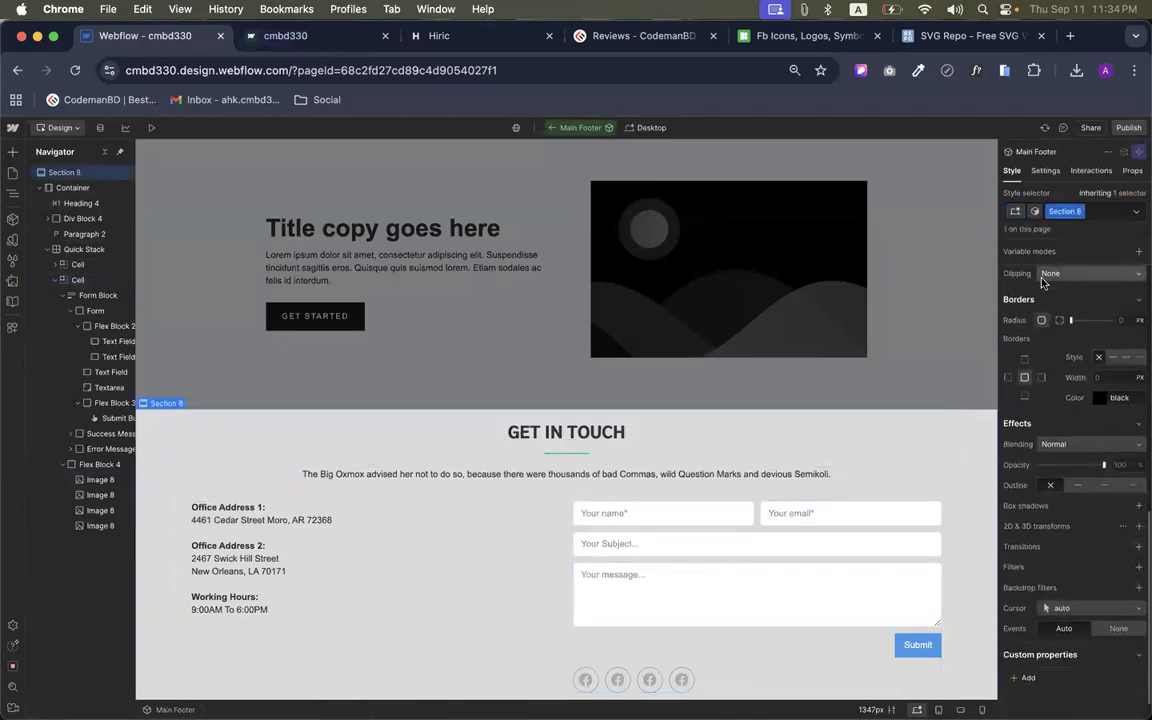
click(1043, 281)
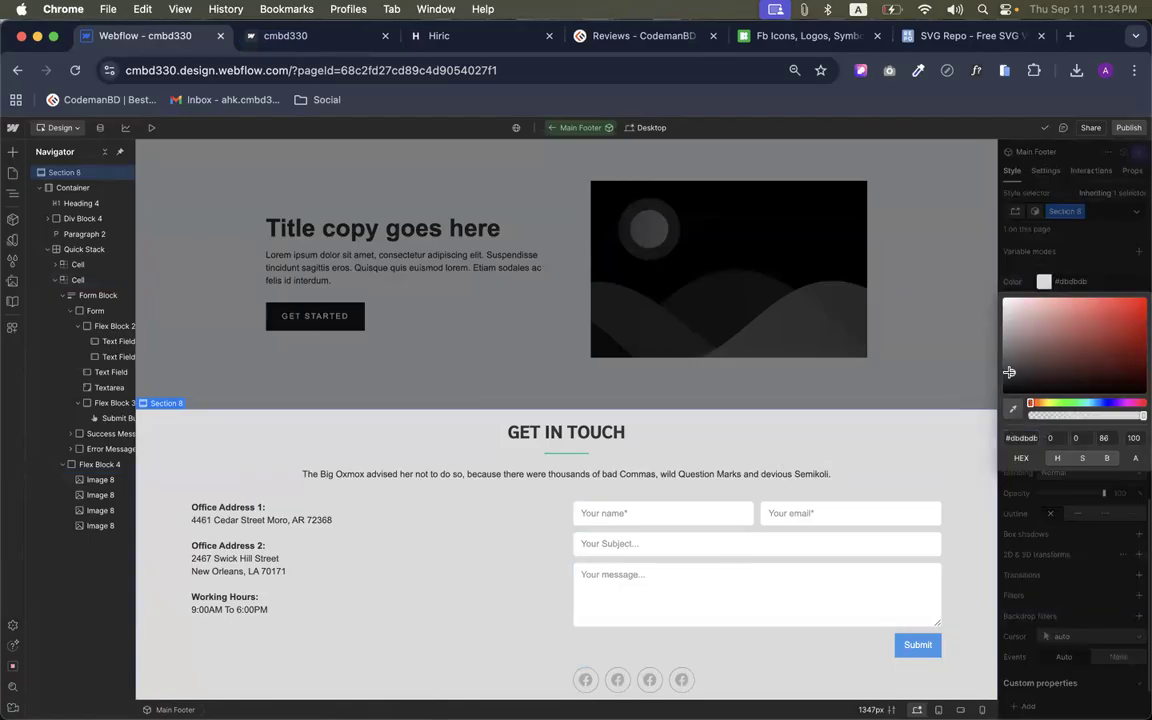
click(1003, 372)
click(1003, 380)
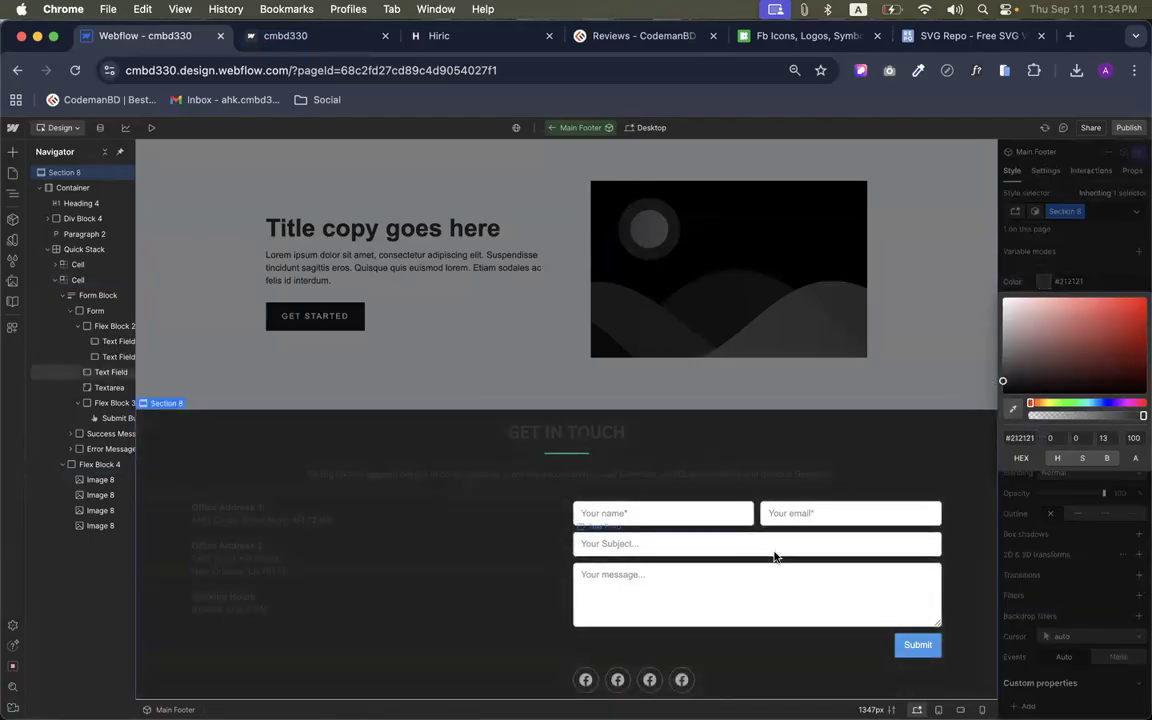
Open the second Facebook icon's image settings and review the social icons in the Hiric reference page's footer
double_click(617, 680)
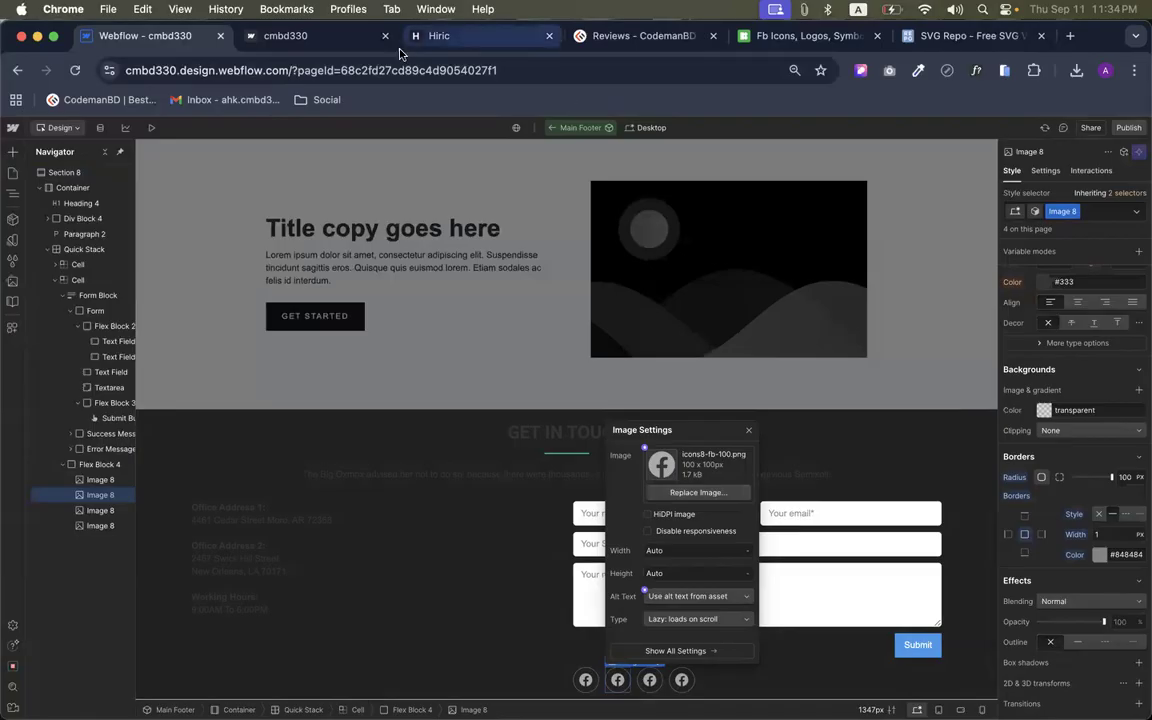
click(318, 47)
click(440, 36)
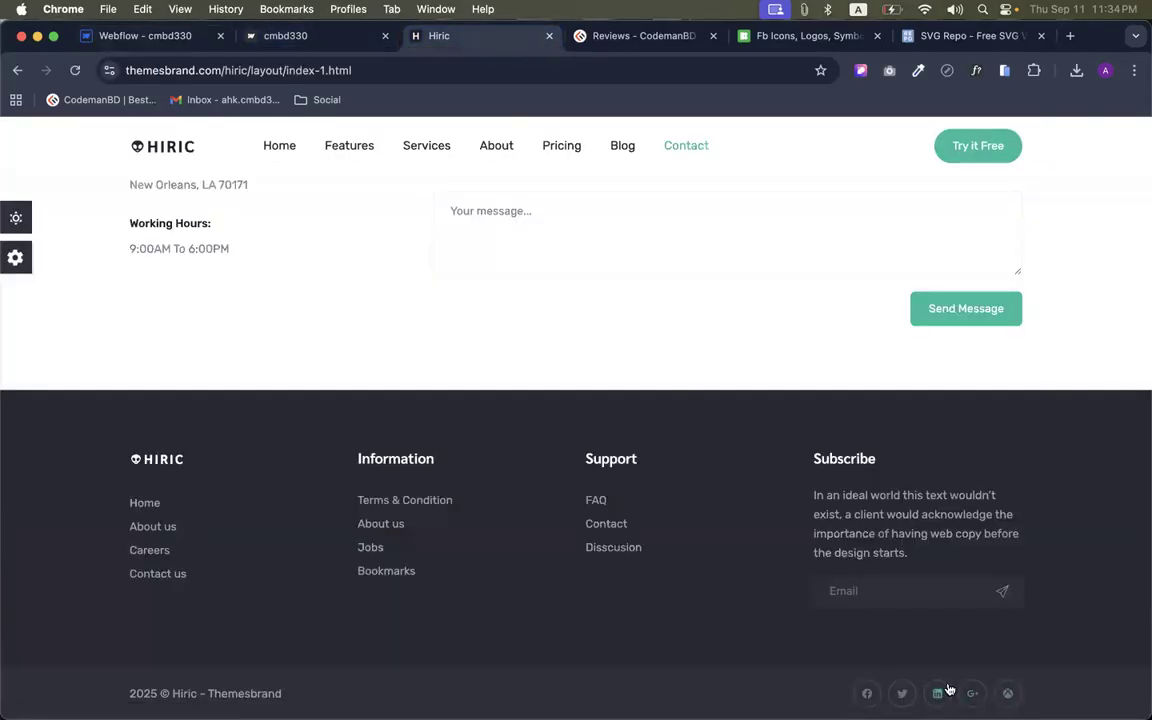
click(140, 35)
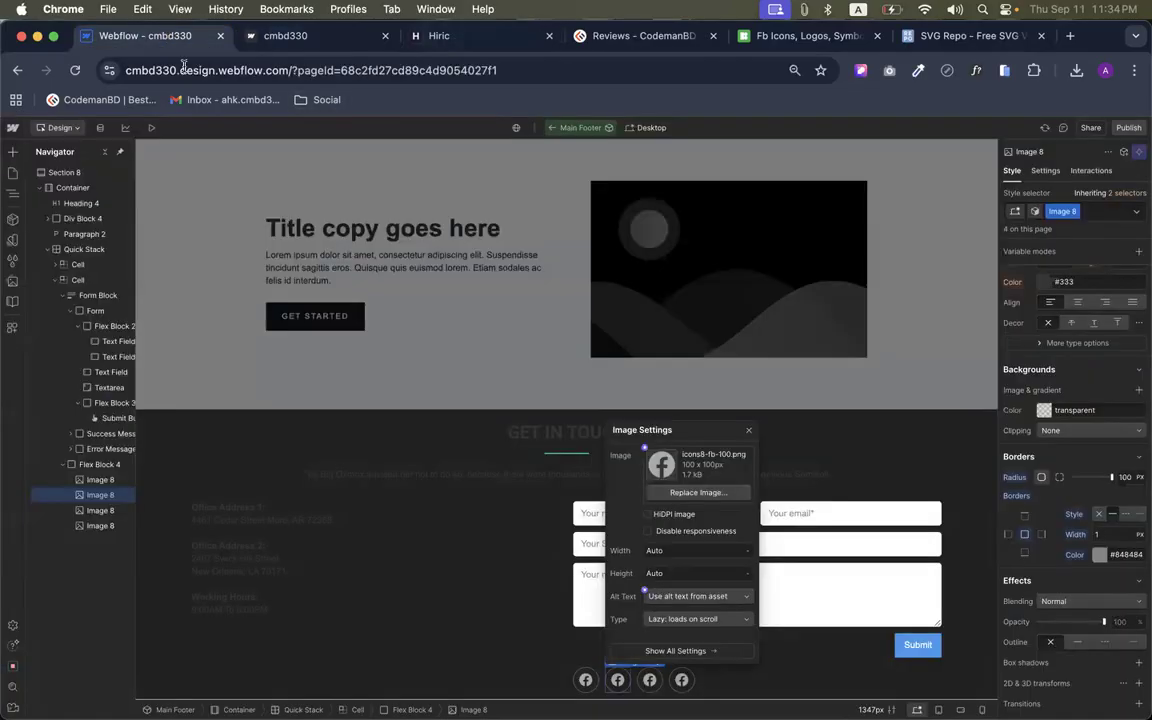
Add a form block beneath the office address text in the left cell of the Main Footer's quick stack
scroll(399, 563, down, 1)
click(290, 571)
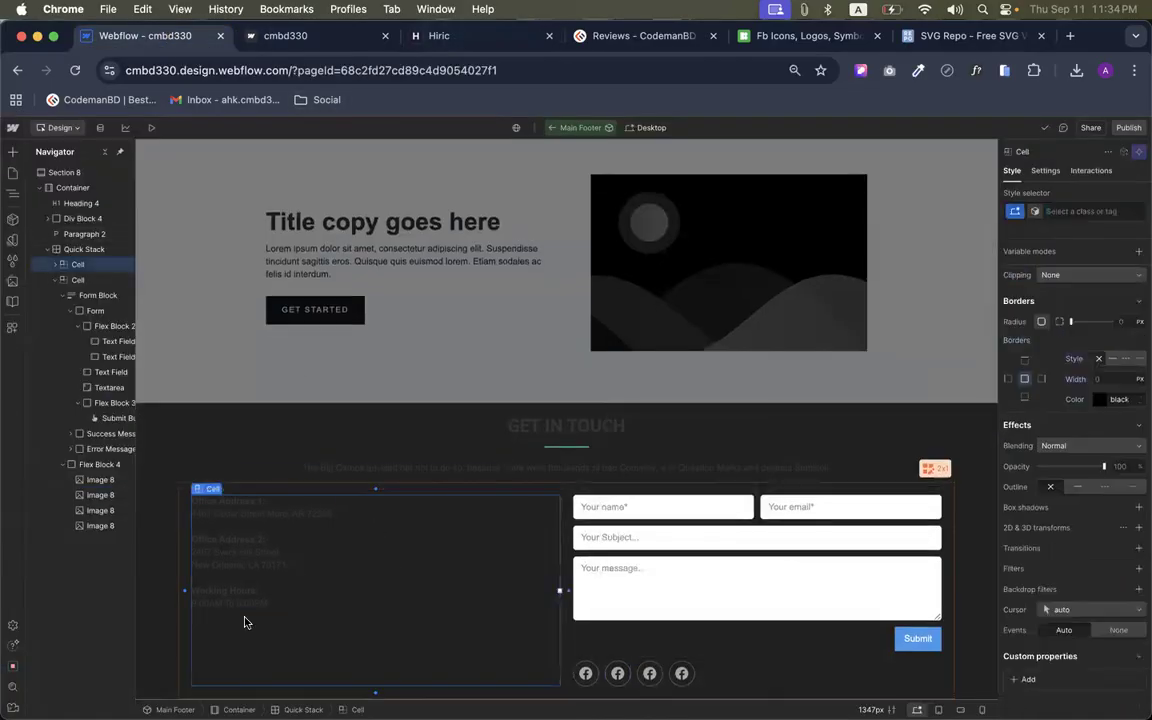
click(13, 151)
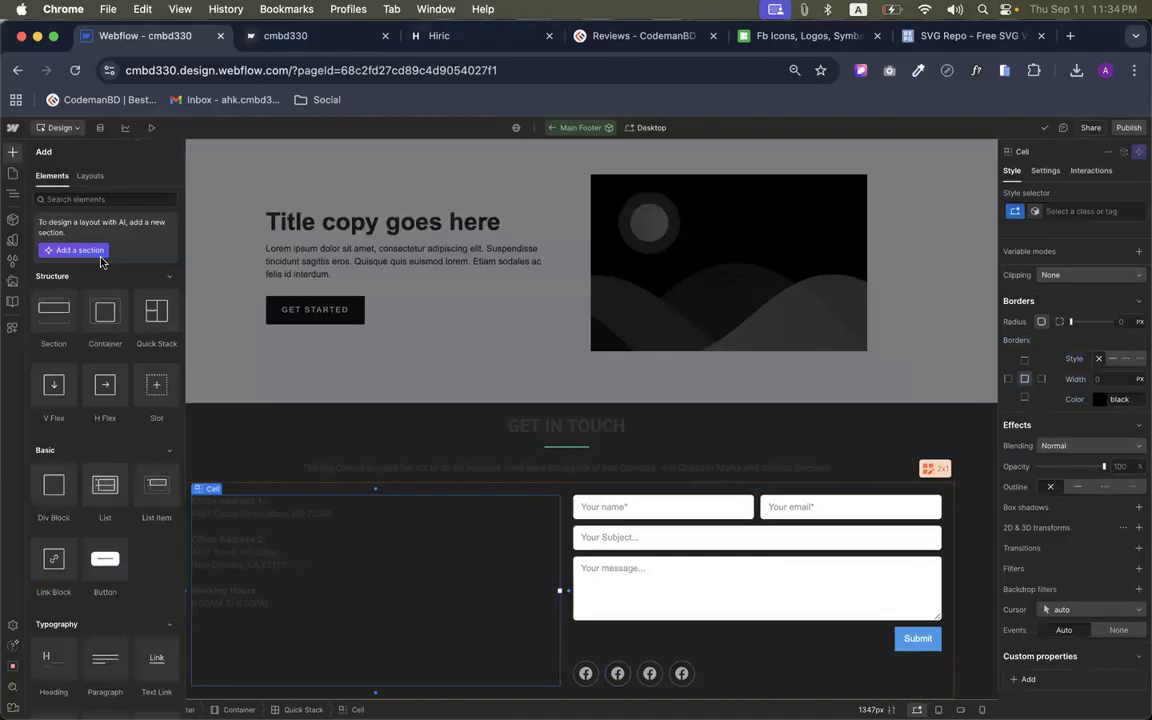
scroll(110, 395, down, 15)
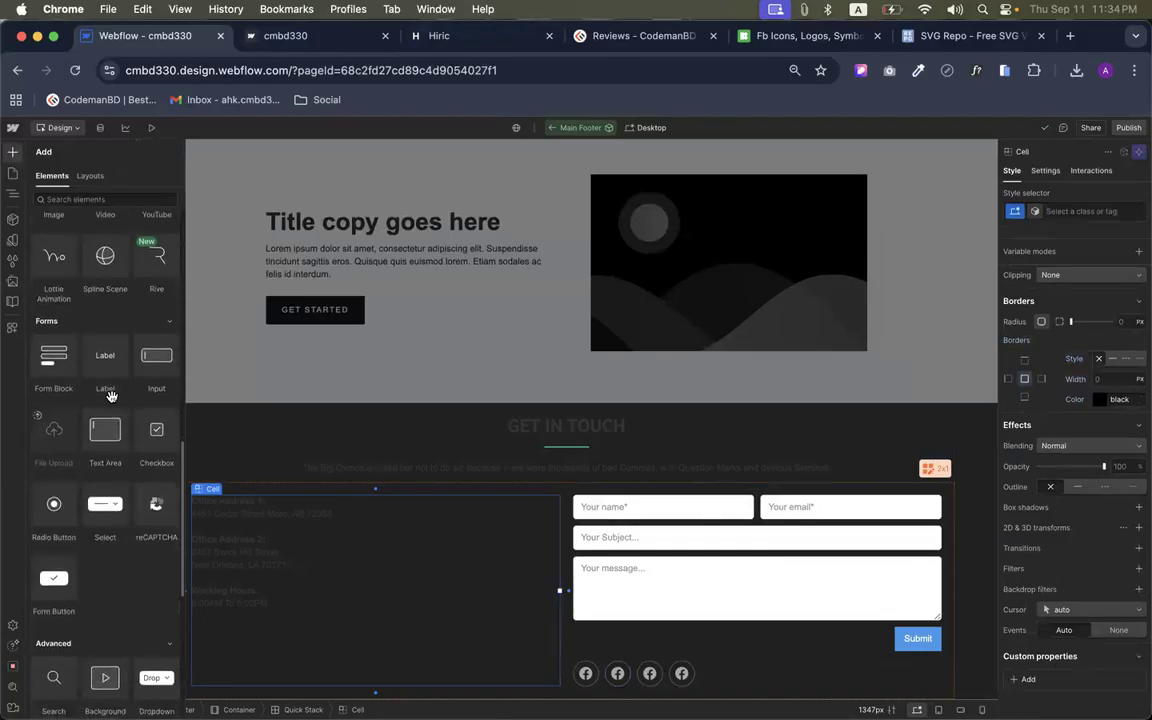
drag(37, 348, 256, 613)
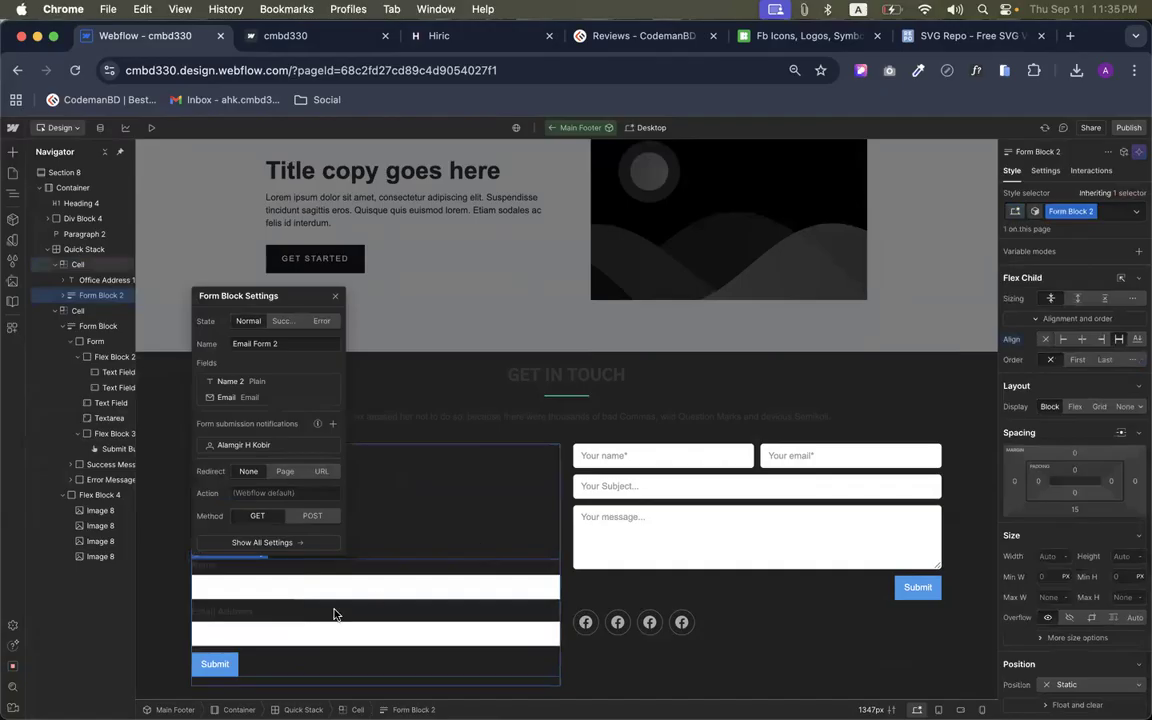
click(335, 296)
Delete the Name label, the first text field and the Email Address label from the new form, keeping one text field and the submit button
click(212, 571)
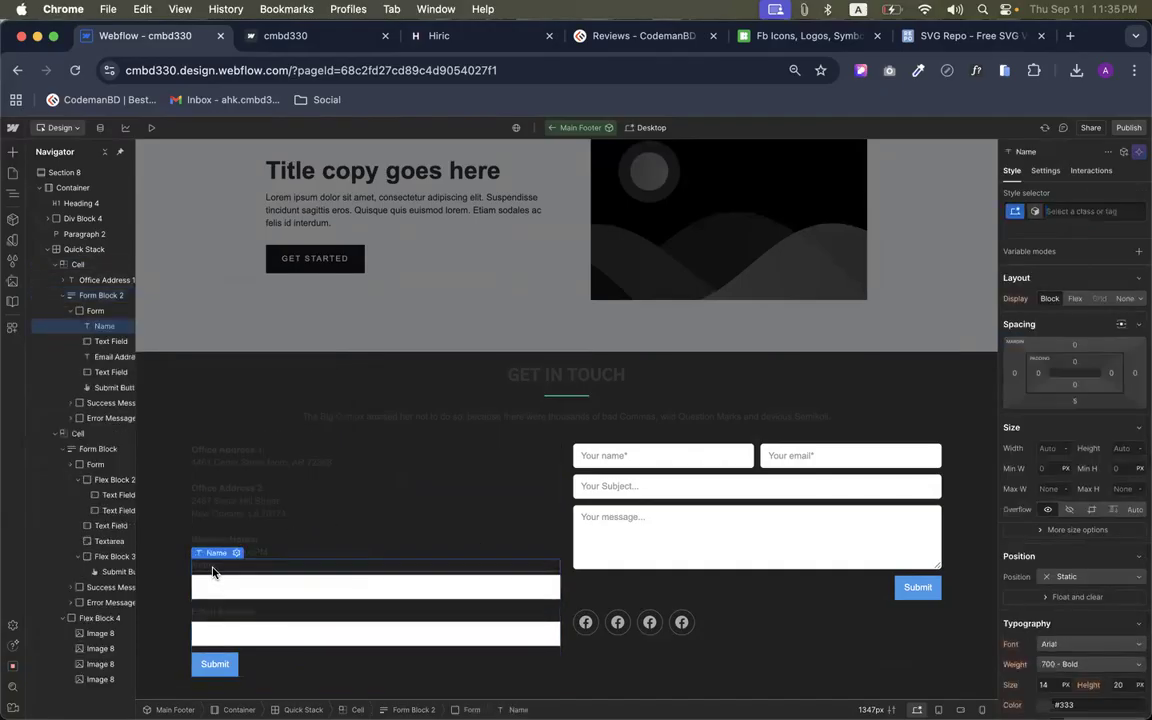
key(Delete)
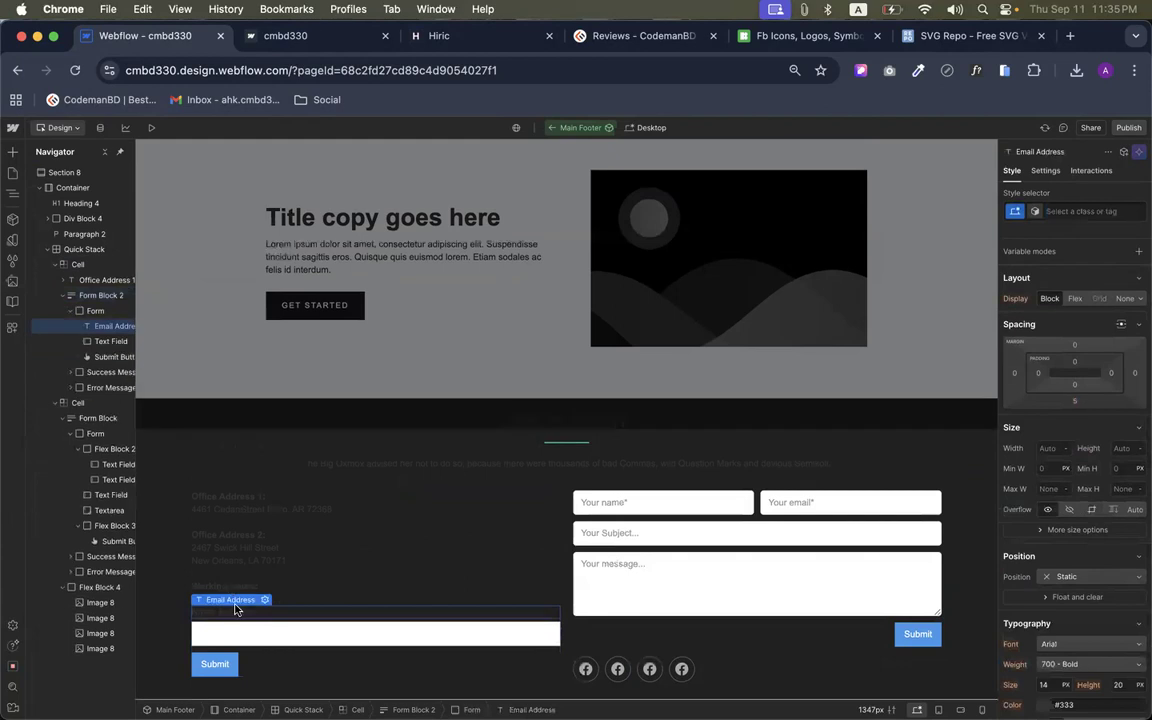
click(215, 662)
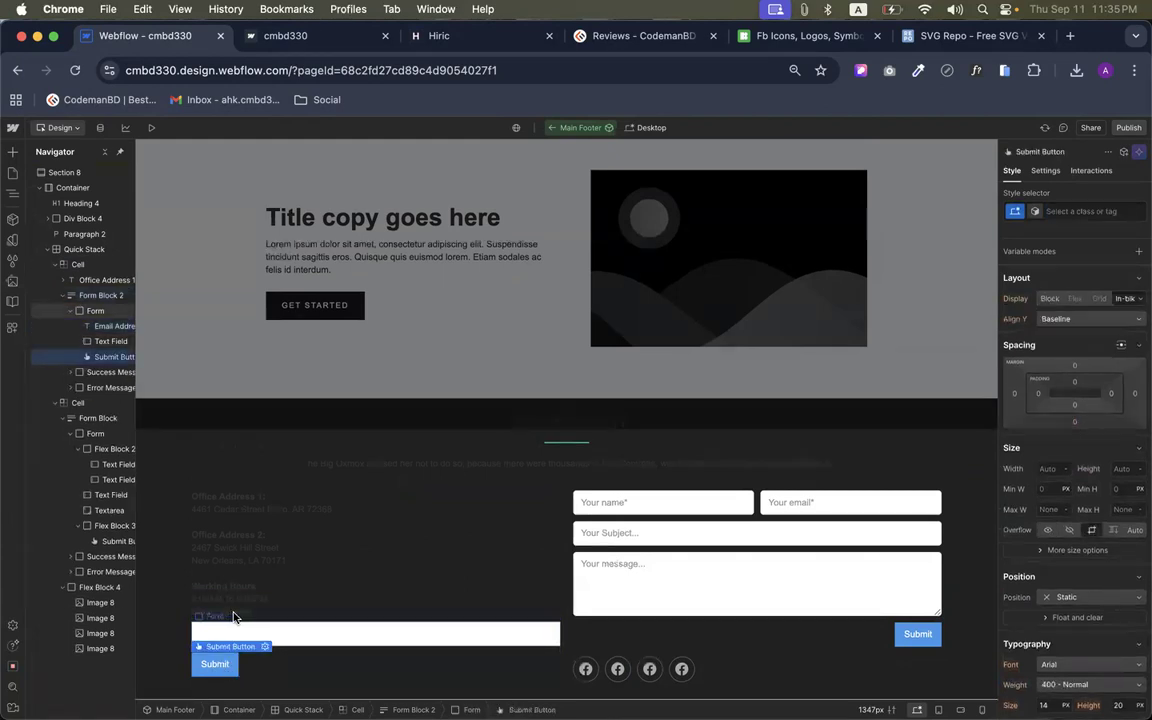
click(205, 614)
key(Delete)
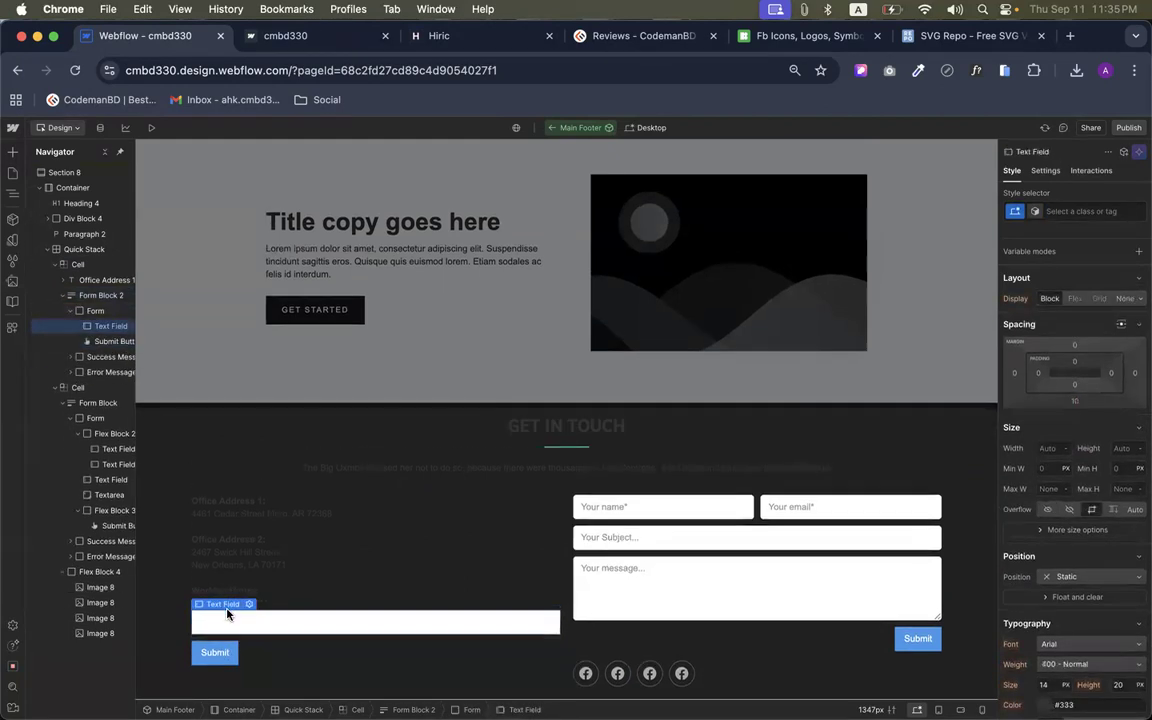
Set the new form's display to Flex so its text field and submit button sit in one row
click(226, 650)
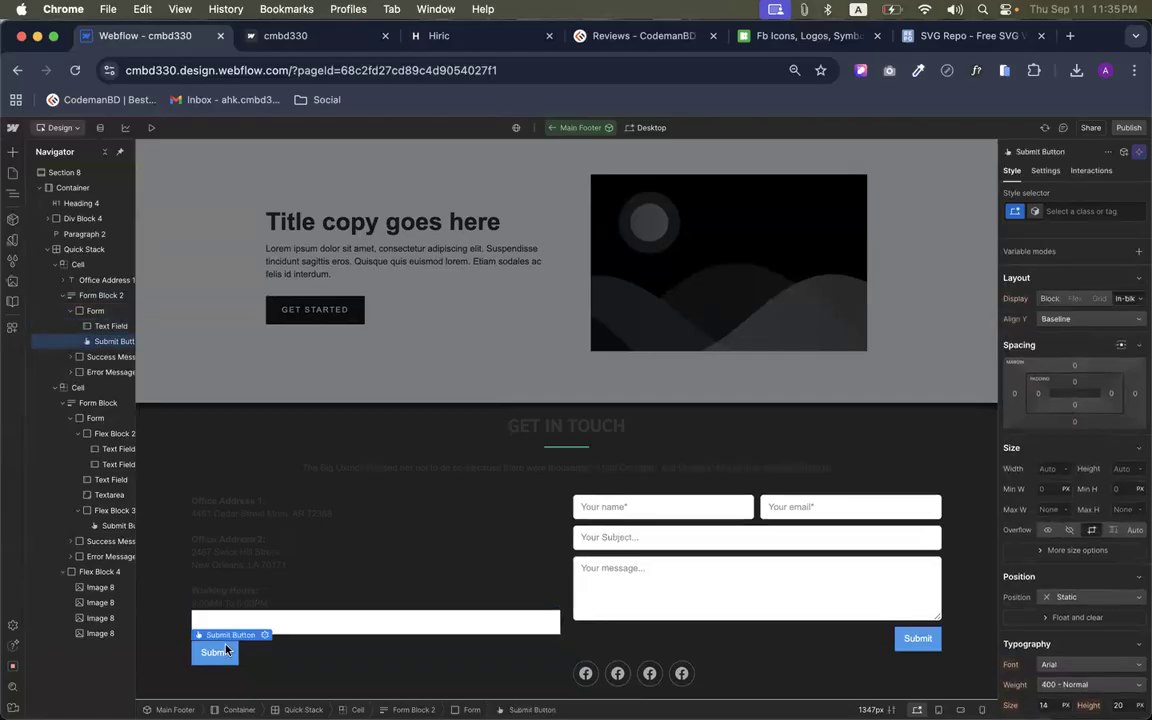
click(345, 655)
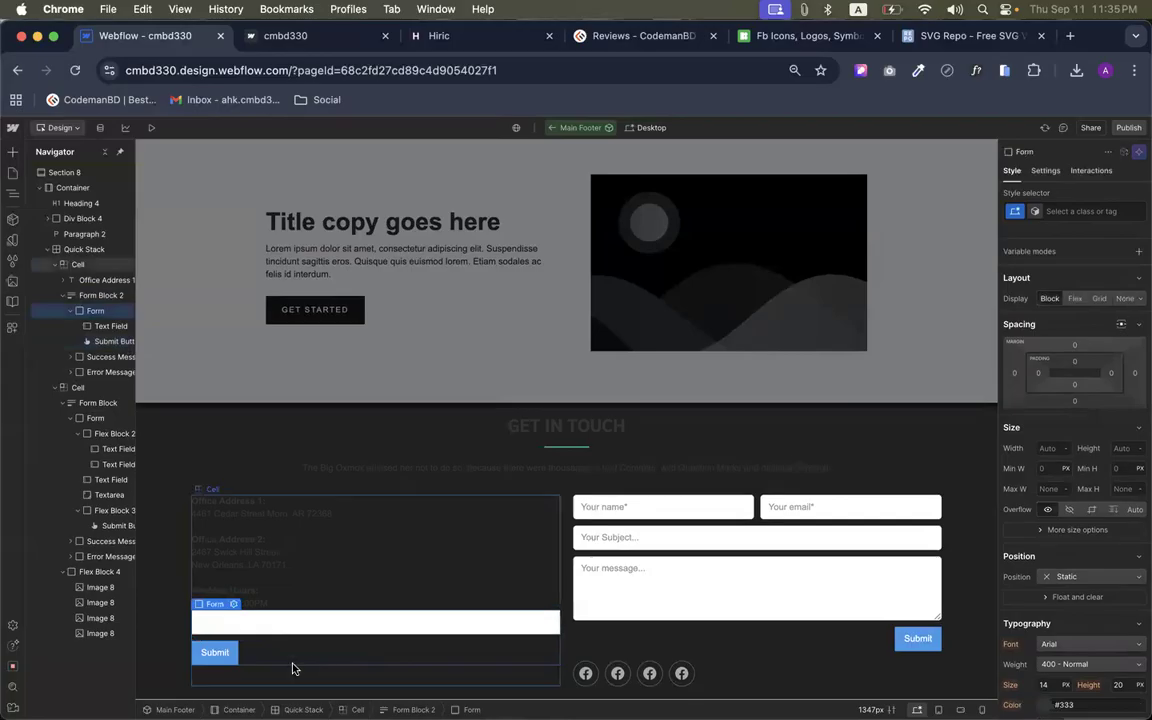
click(1075, 302)
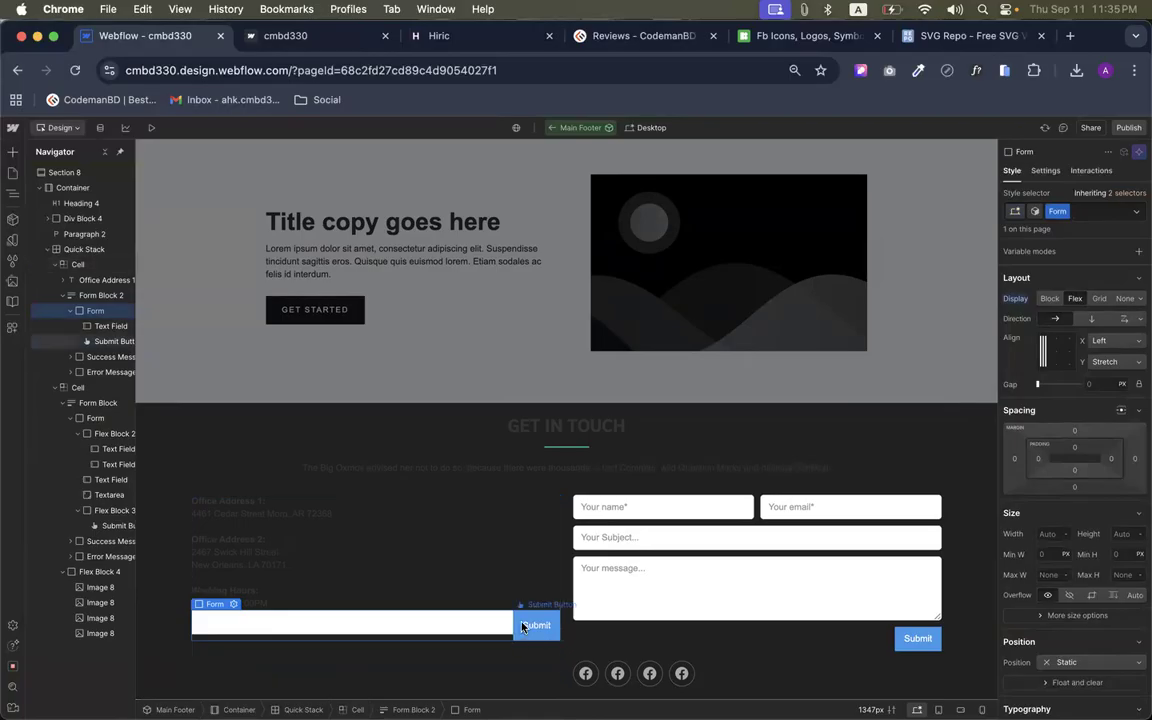
Set the new form's text field bottom margin to 0
click(307, 622)
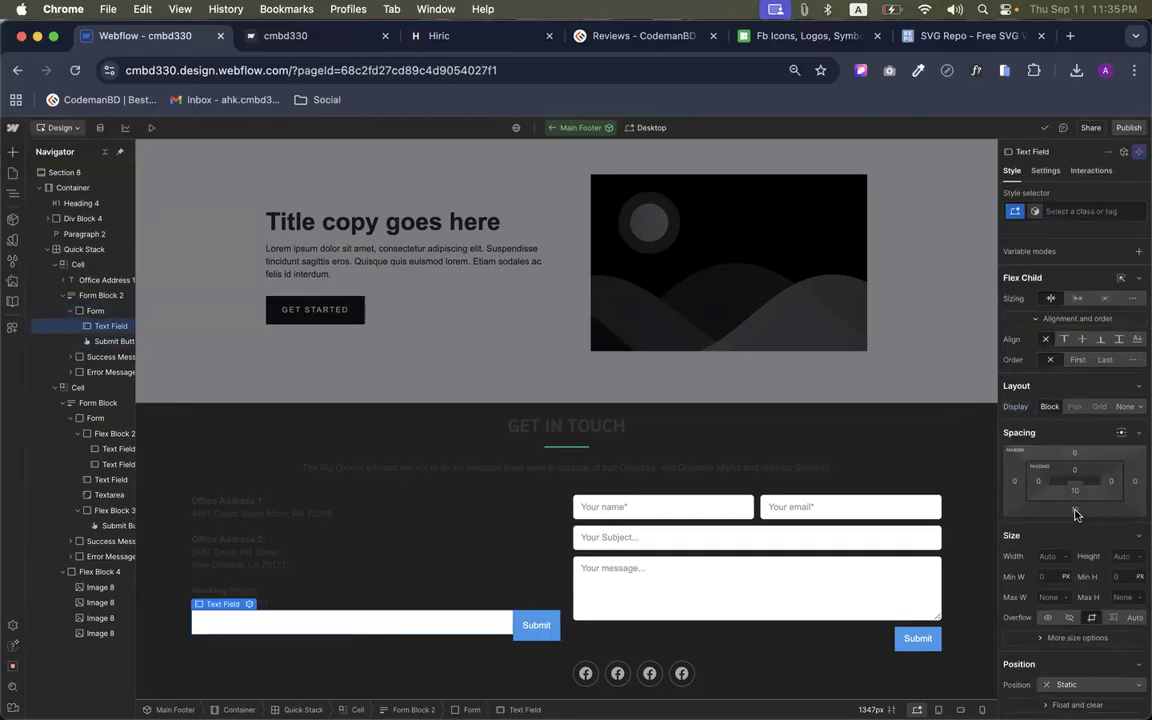
click(1075, 490)
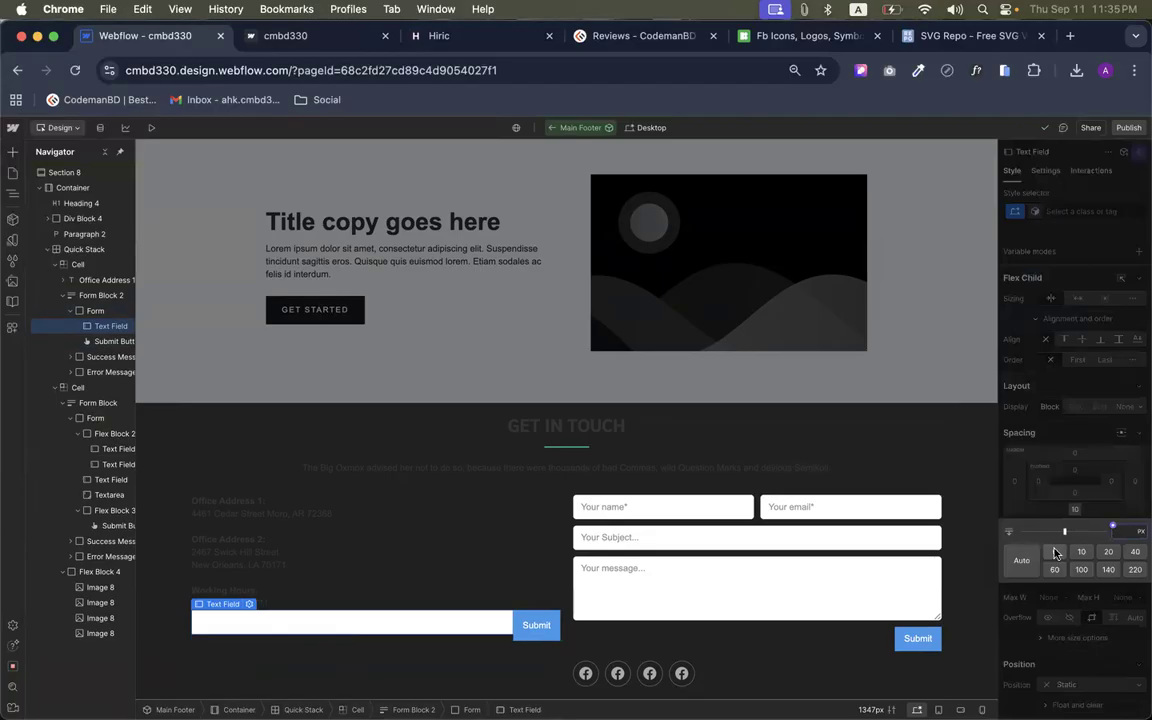
click(1055, 553)
click(1055, 437)
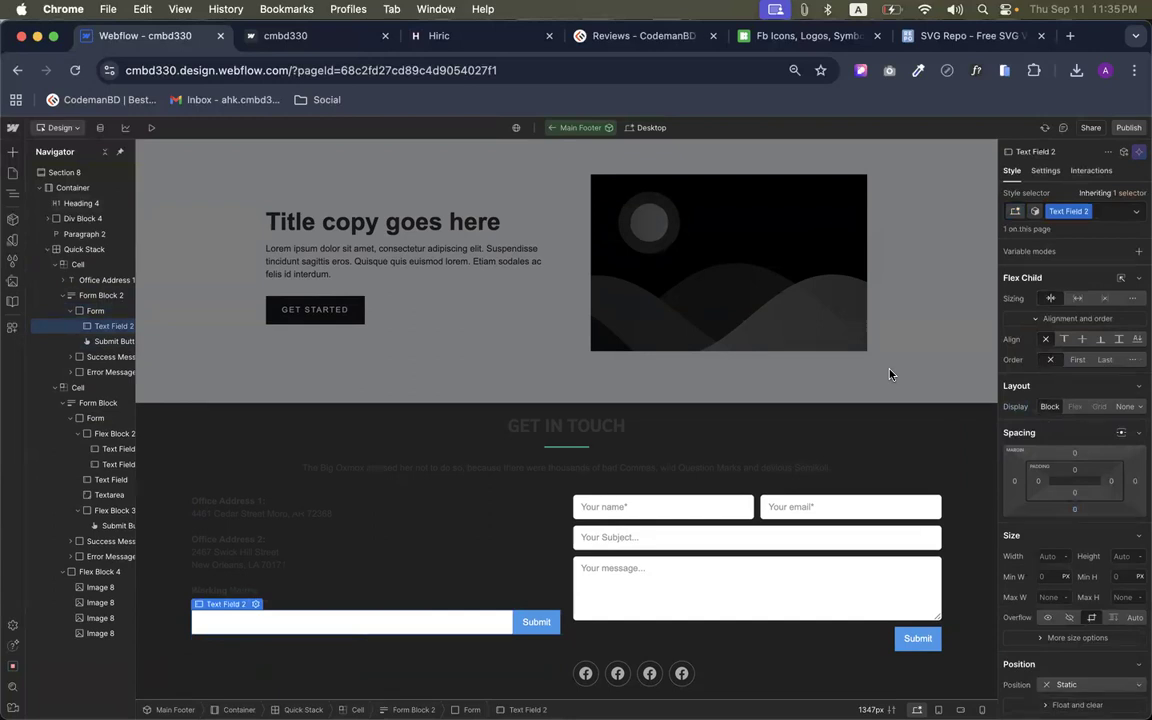
Sample the Email field's color in the Hiric reference page's footer and apply #2e313a as the new text field's background in Webflow
click(445, 40)
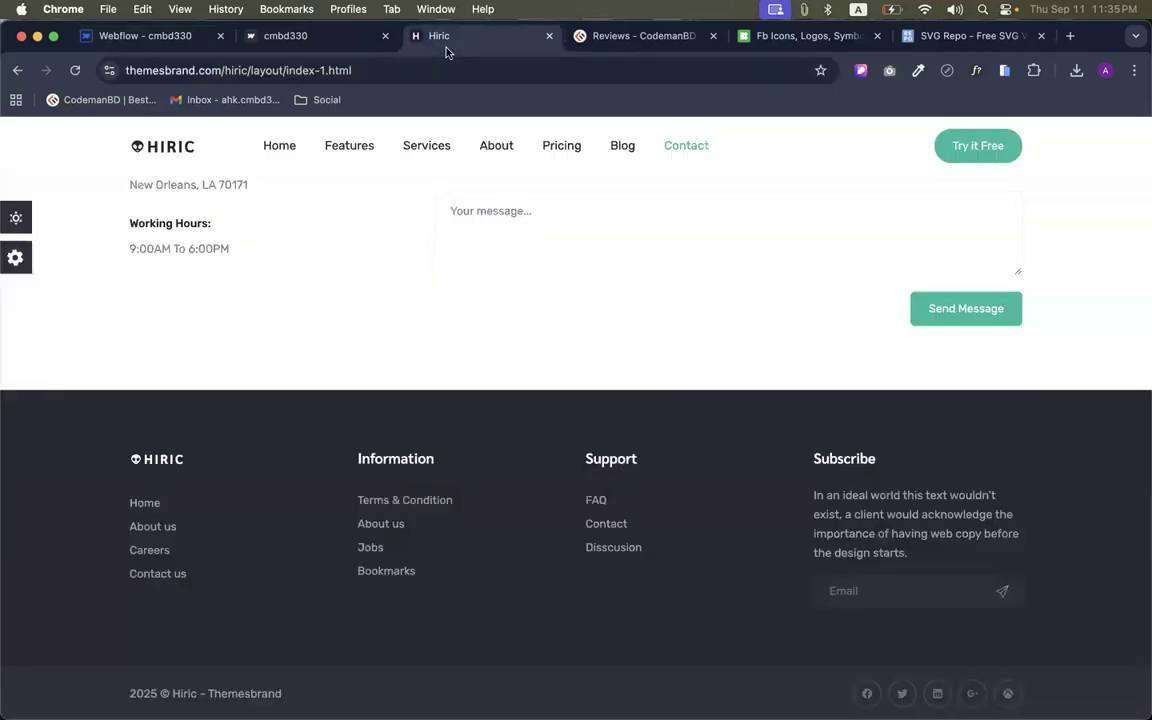
click(918, 70)
click(905, 95)
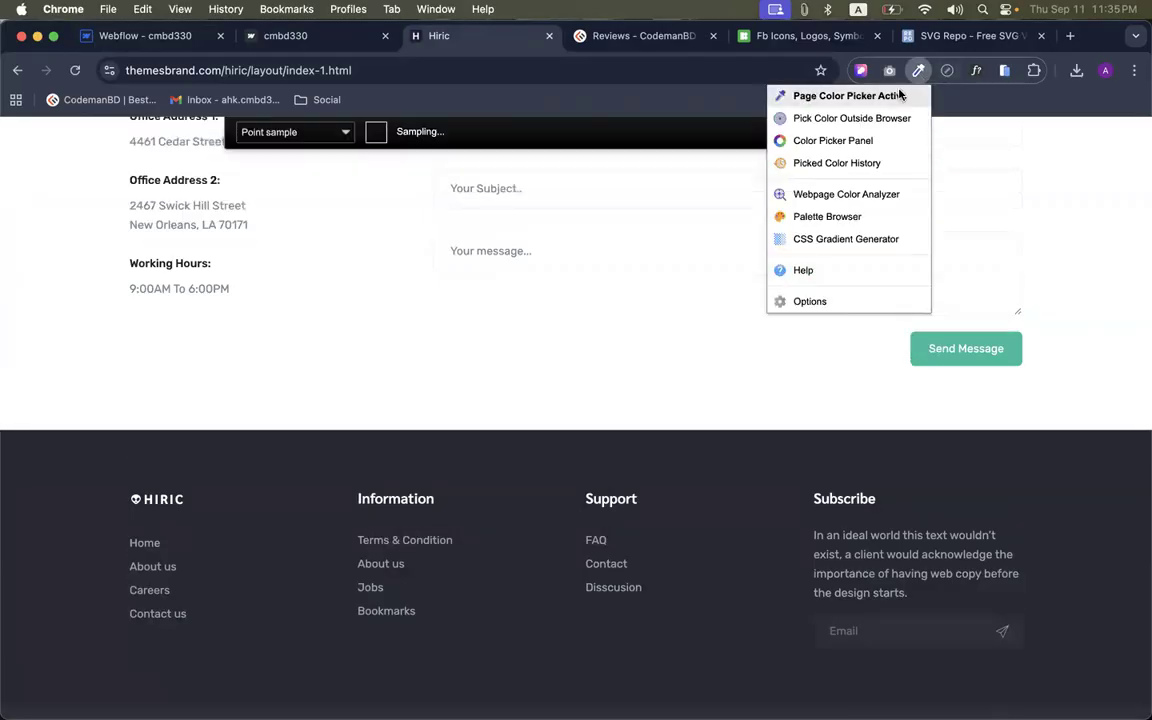
click(896, 632)
click(152, 37)
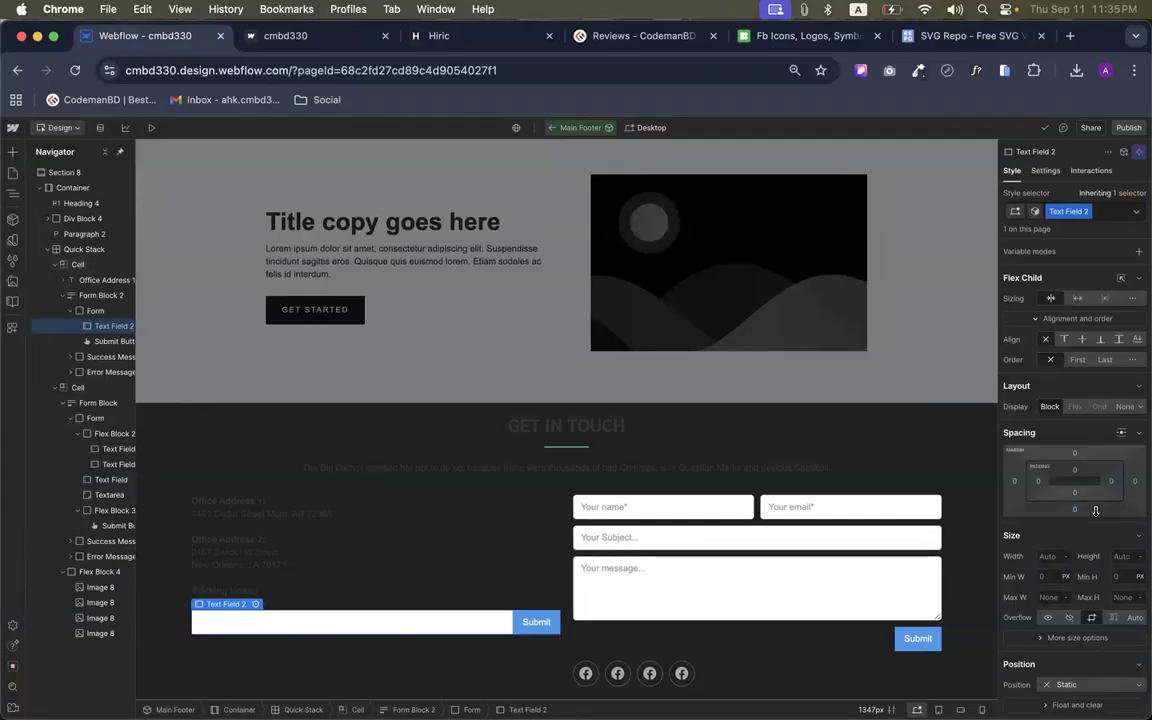
scroll(1093, 507, down, 10)
scroll(1094, 510, down, 2)
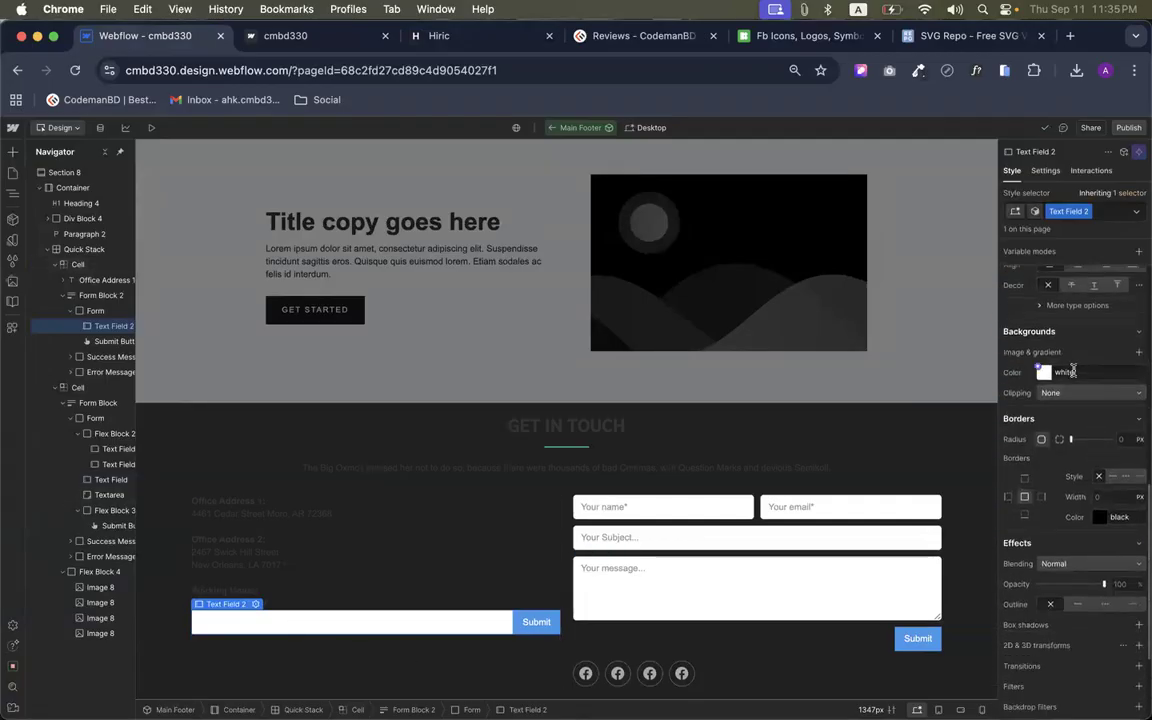
click(1065, 372)
key(cmd+v)
key(Return)
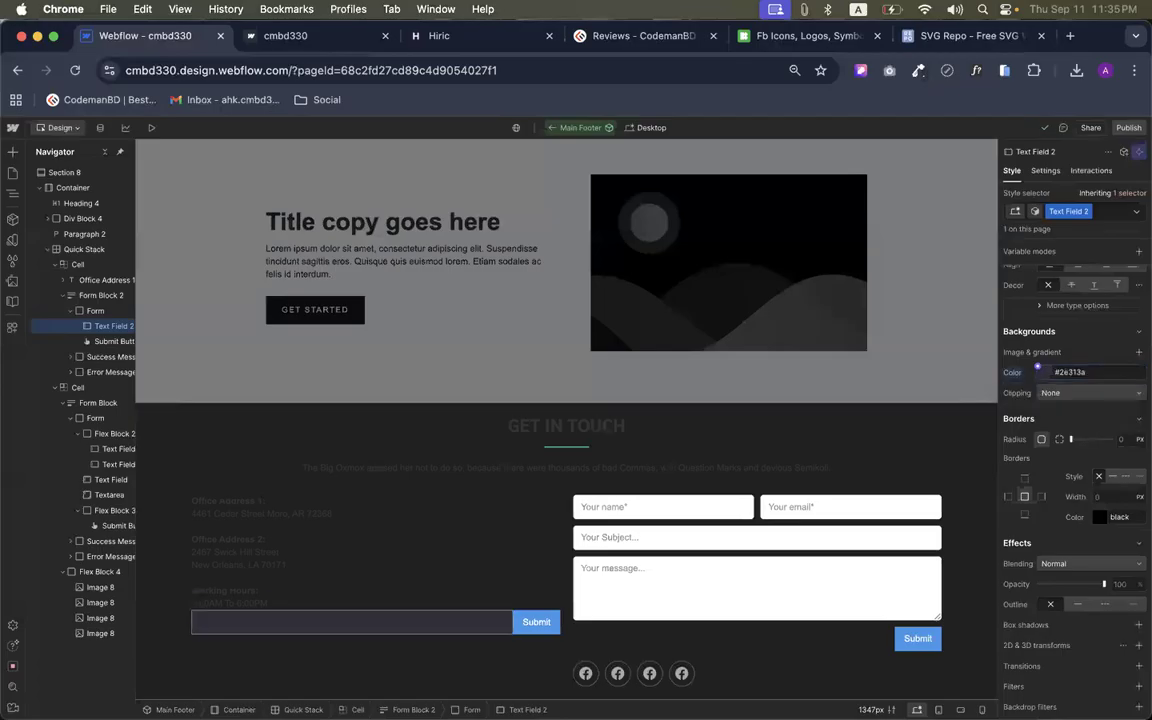
Set the background color of the submit button beside the dark text field to #2e313a
click(547, 622)
click(1068, 372)
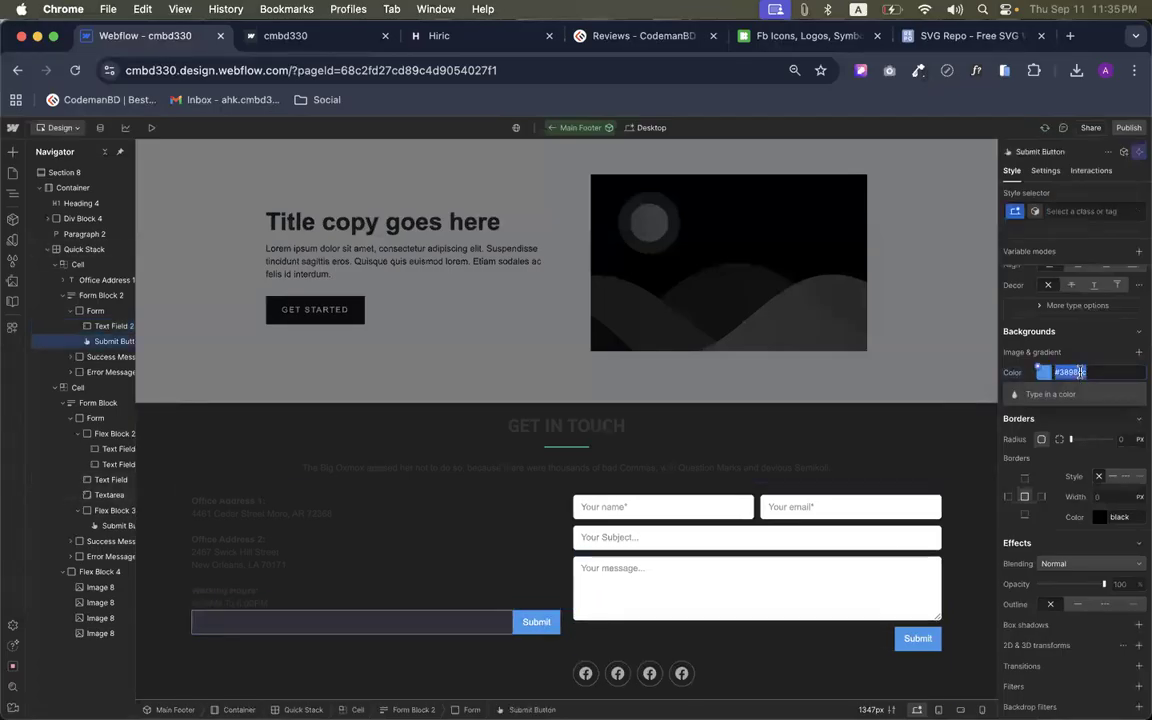
key(super+v)
key(Return)
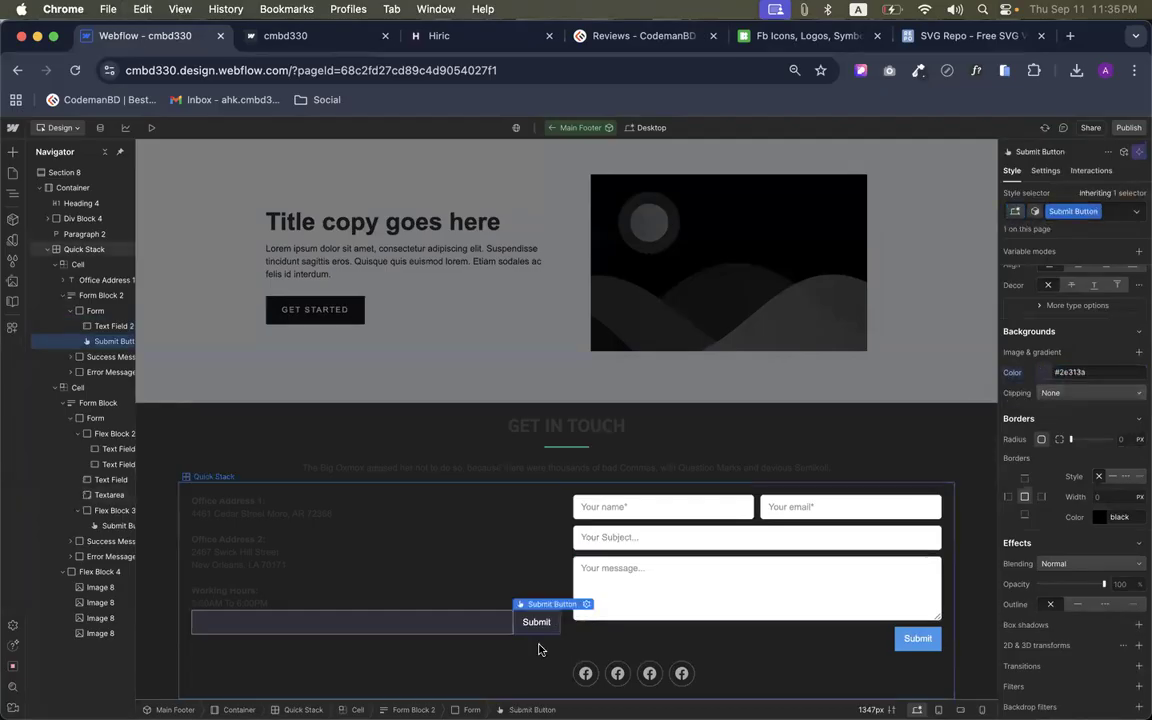
click(504, 652)
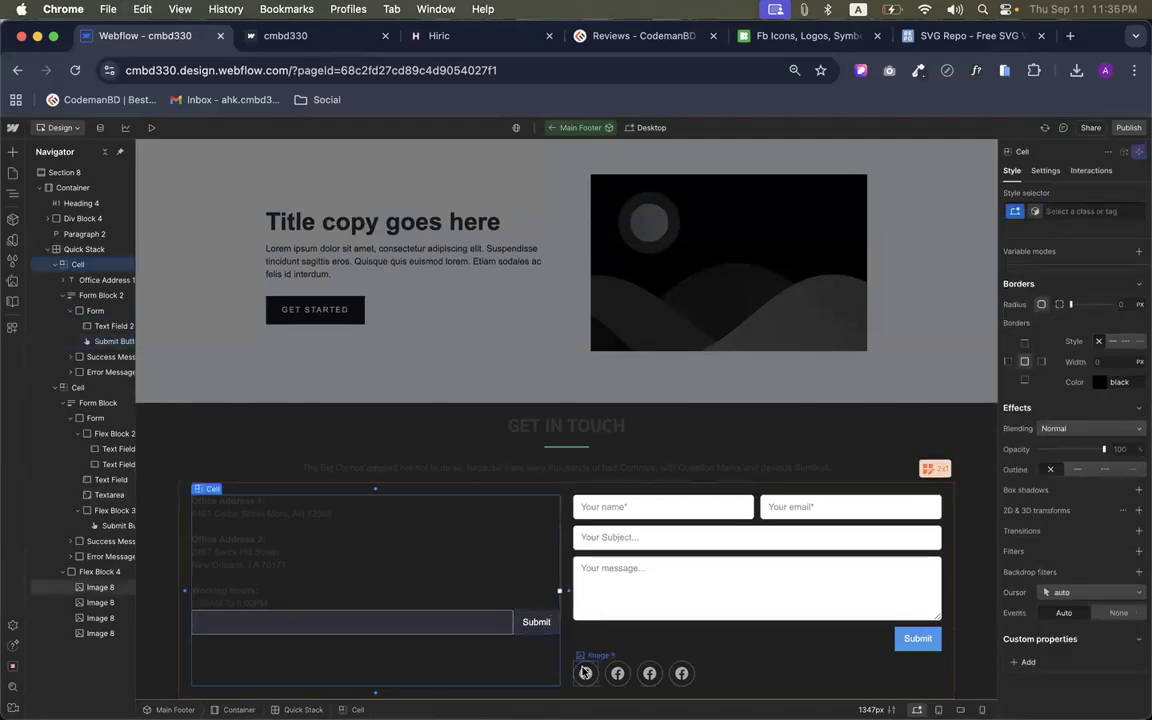
Check the Subscribe field on the Hiric reference page and set the dark text field's border style to None in Webflow
click(481, 626)
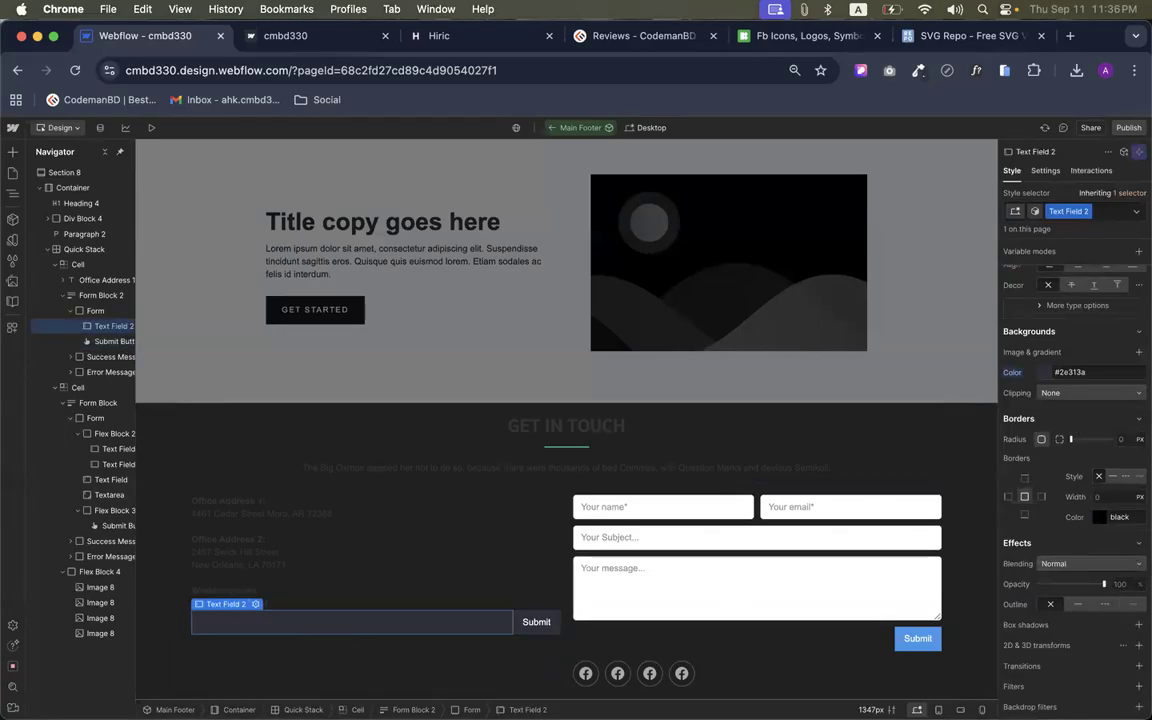
click(440, 40)
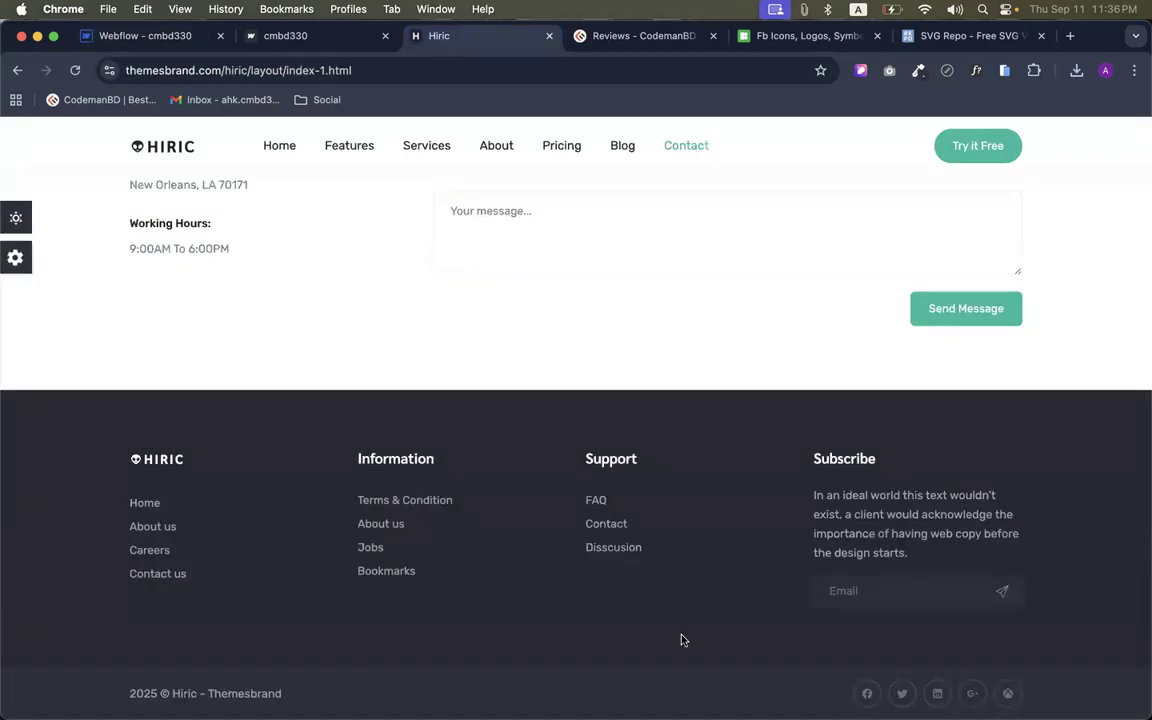
click(145, 35)
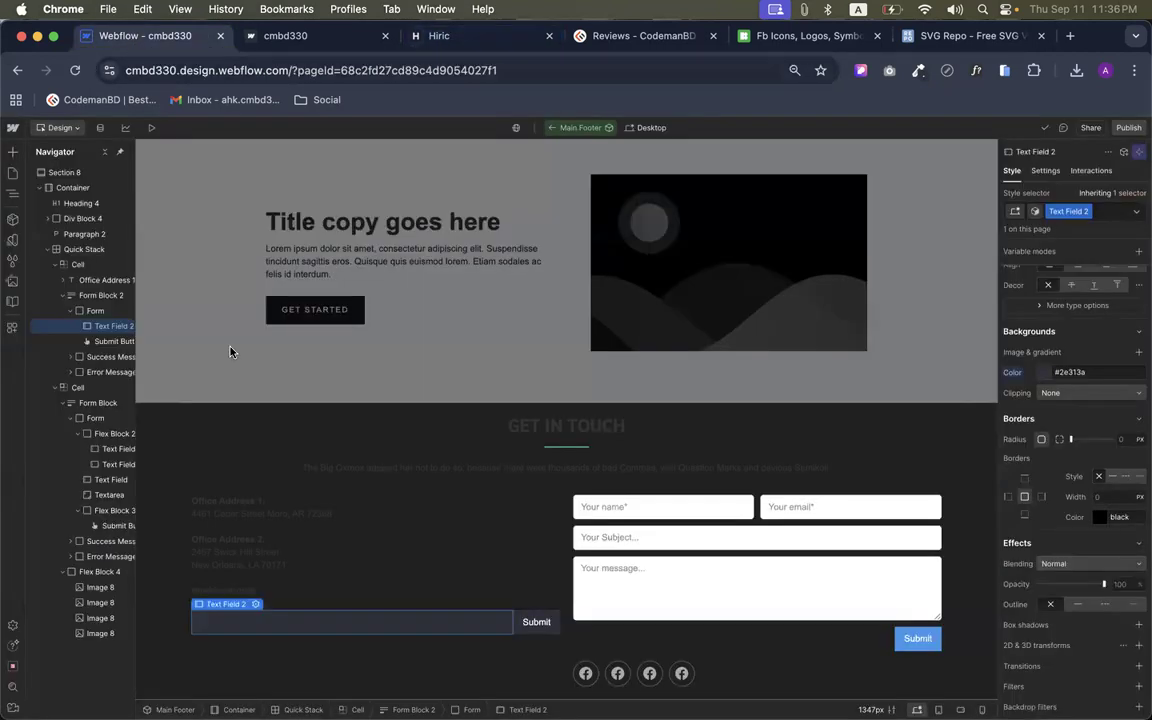
click(480, 664)
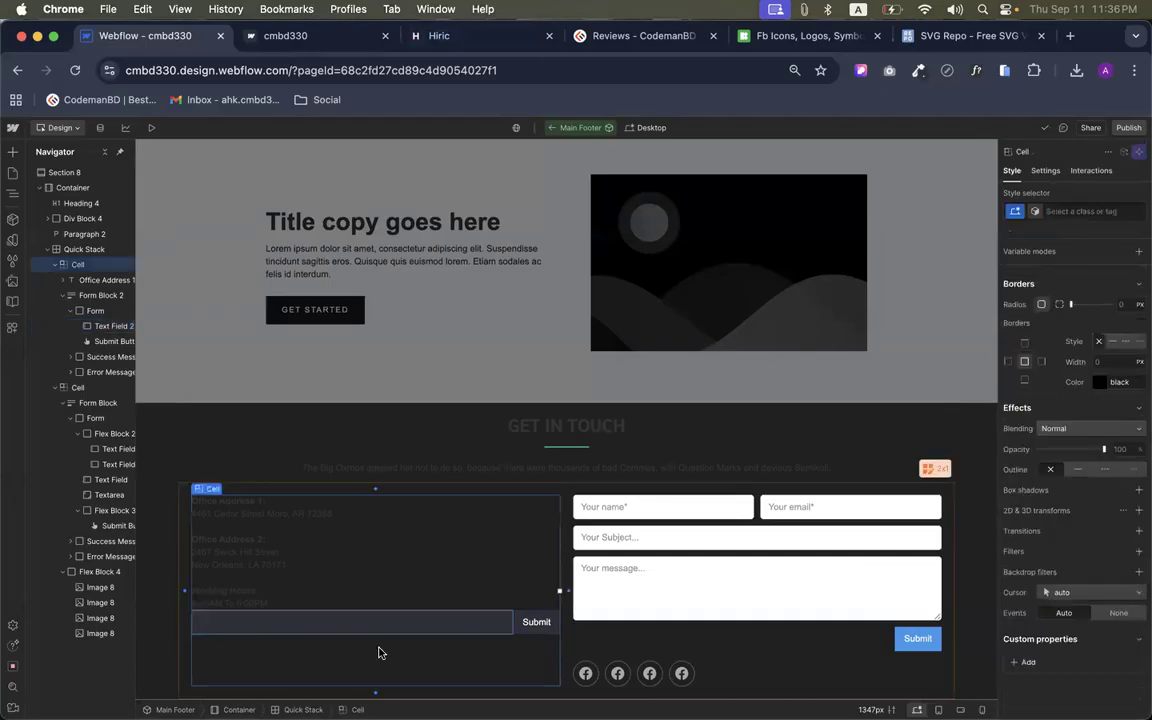
click(238, 624)
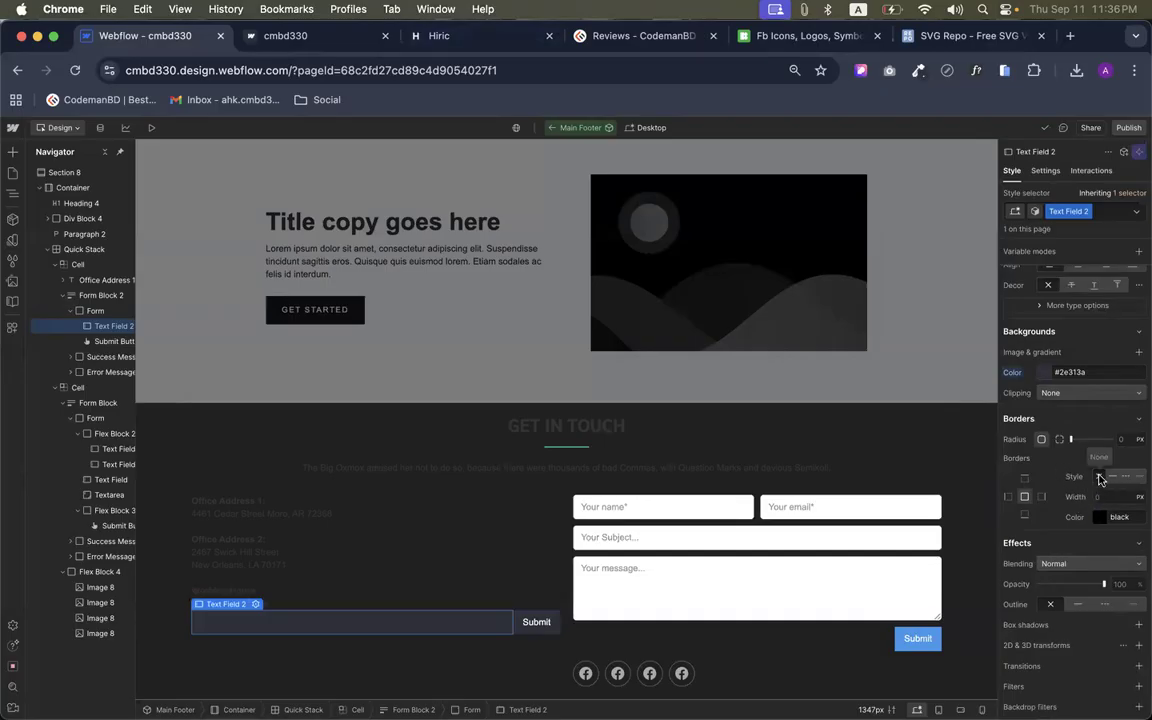
click(527, 679)
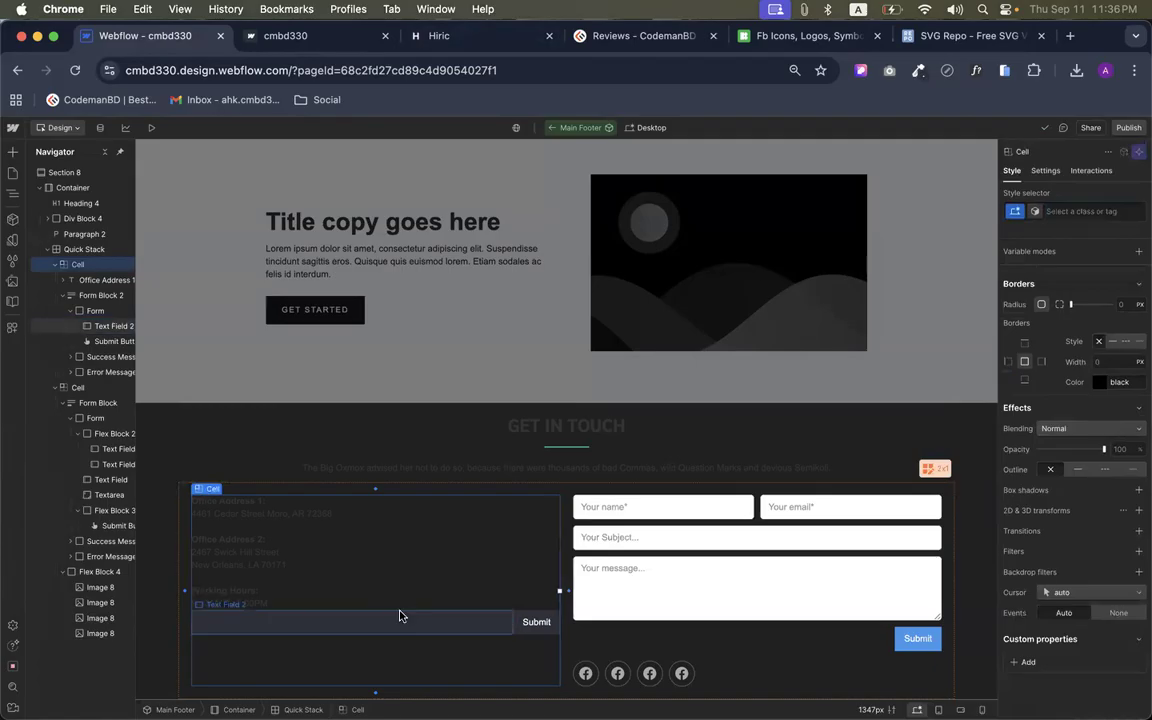
click(1099, 478)
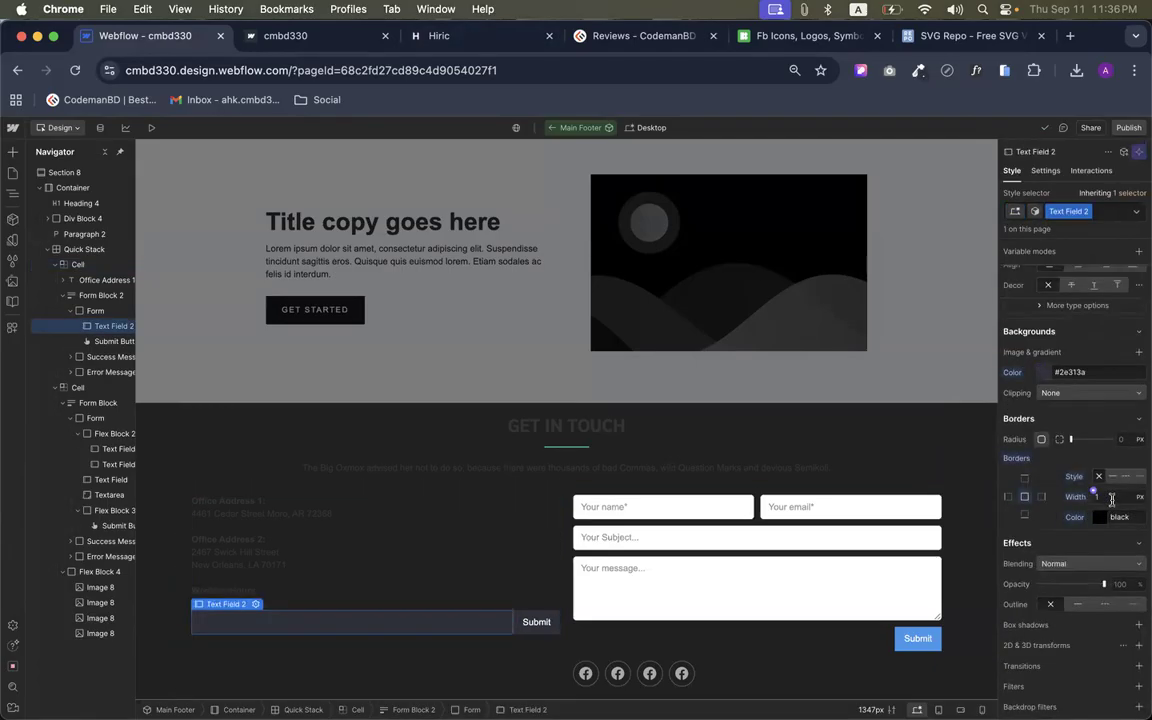
click(423, 661)
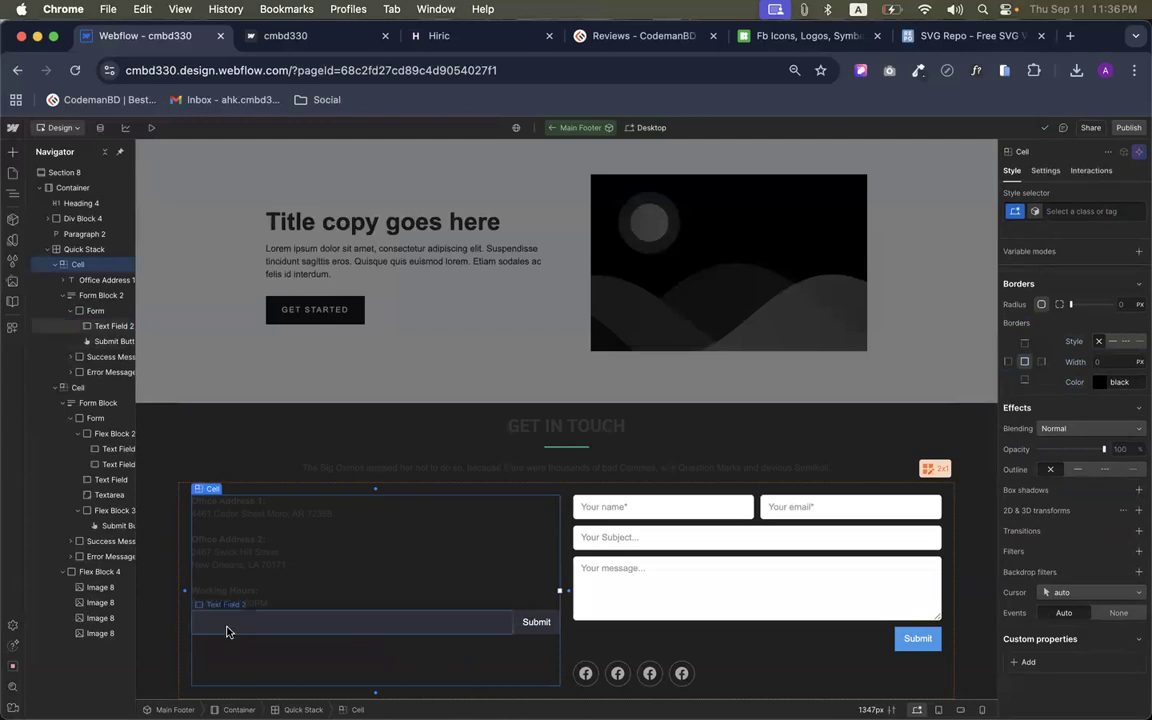
Set the width of Form Block 2, holding the dark text field and submit button, to 150 px
click(87, 297)
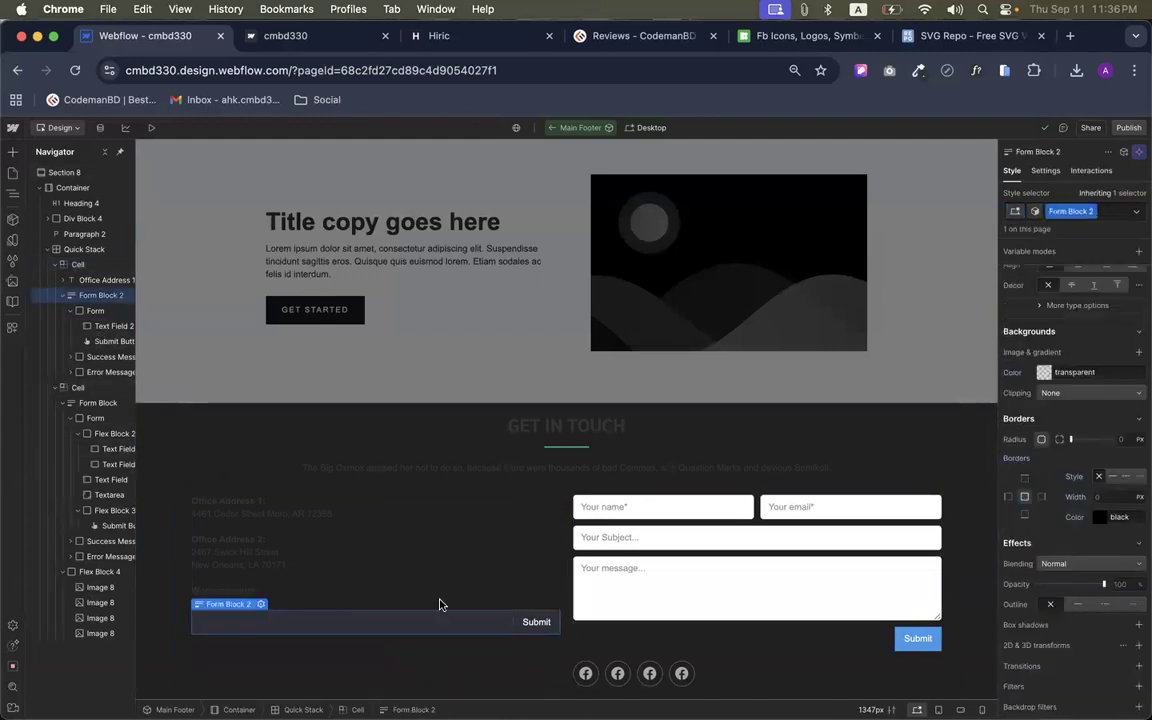
scroll(1142, 454, up, 10)
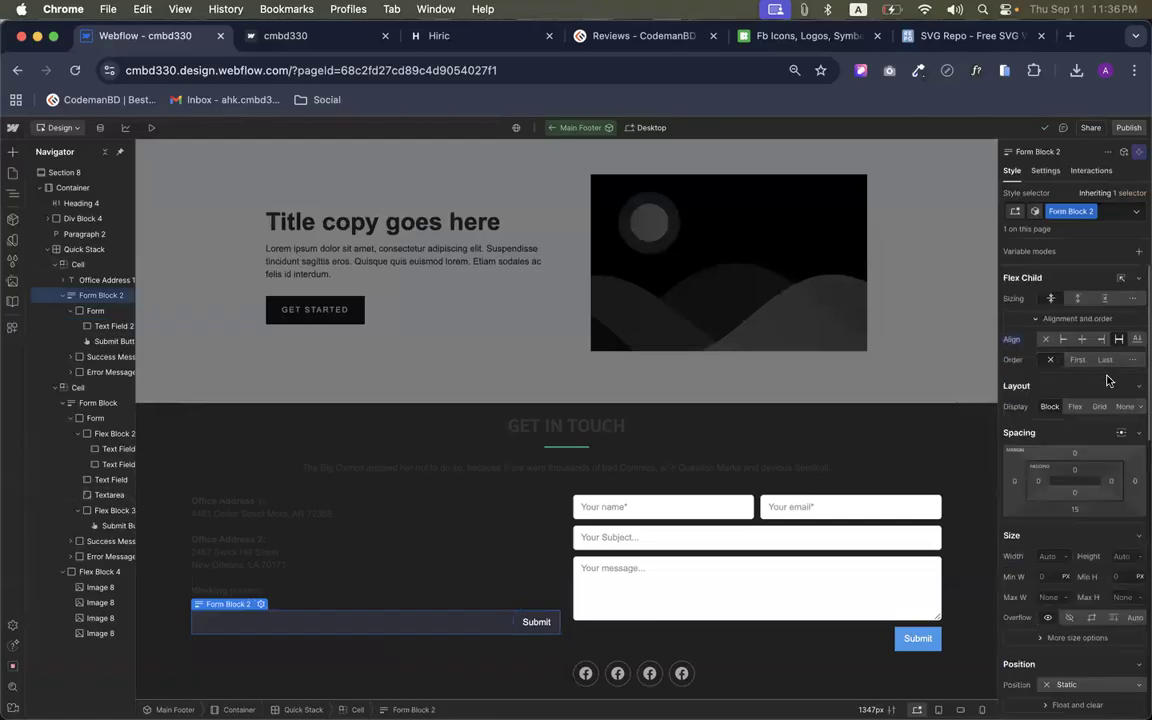
click(1135, 484)
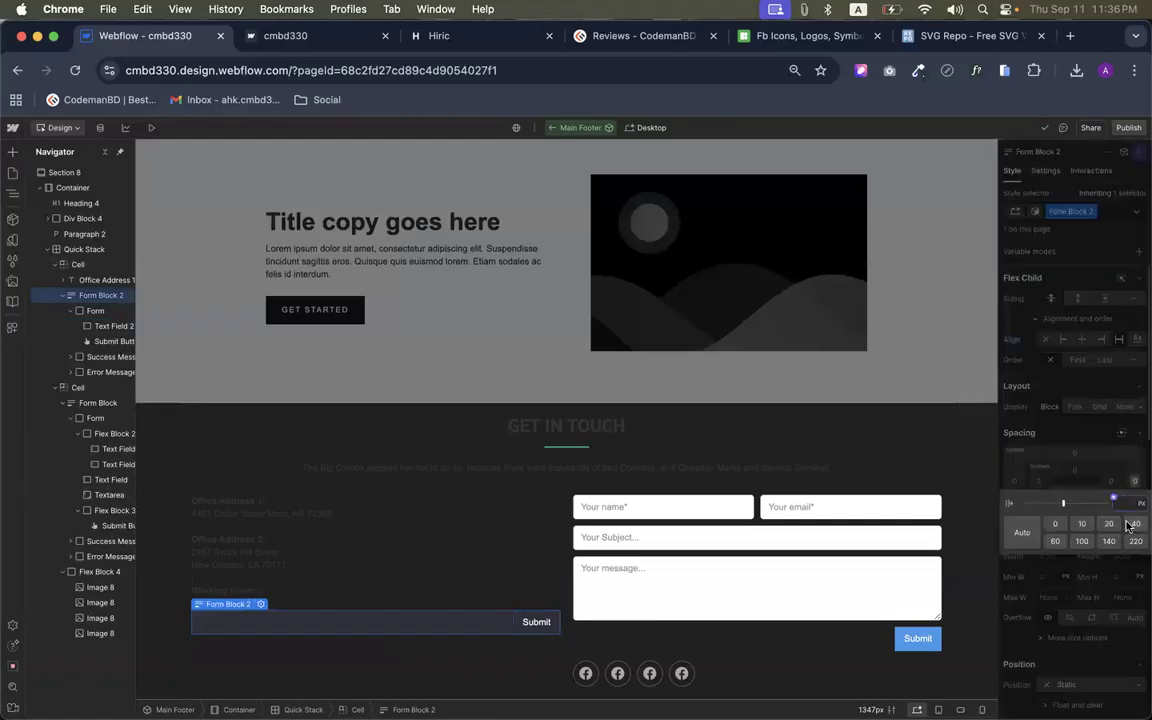
click(1090, 571)
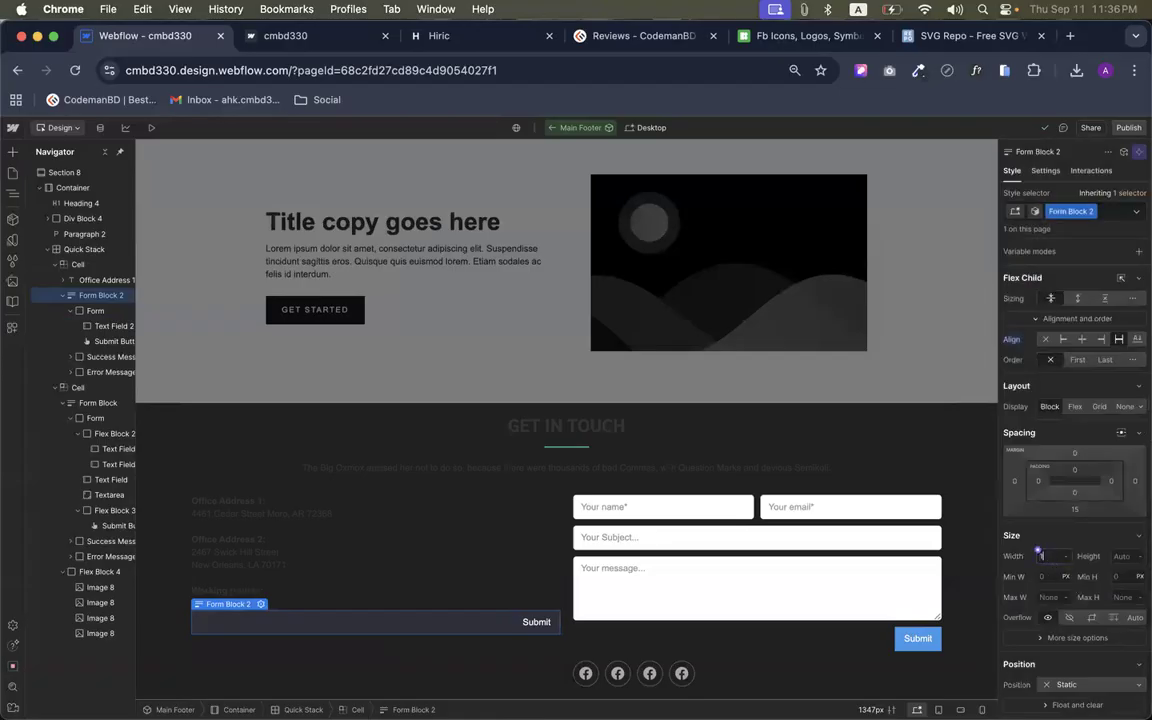
key(Return)
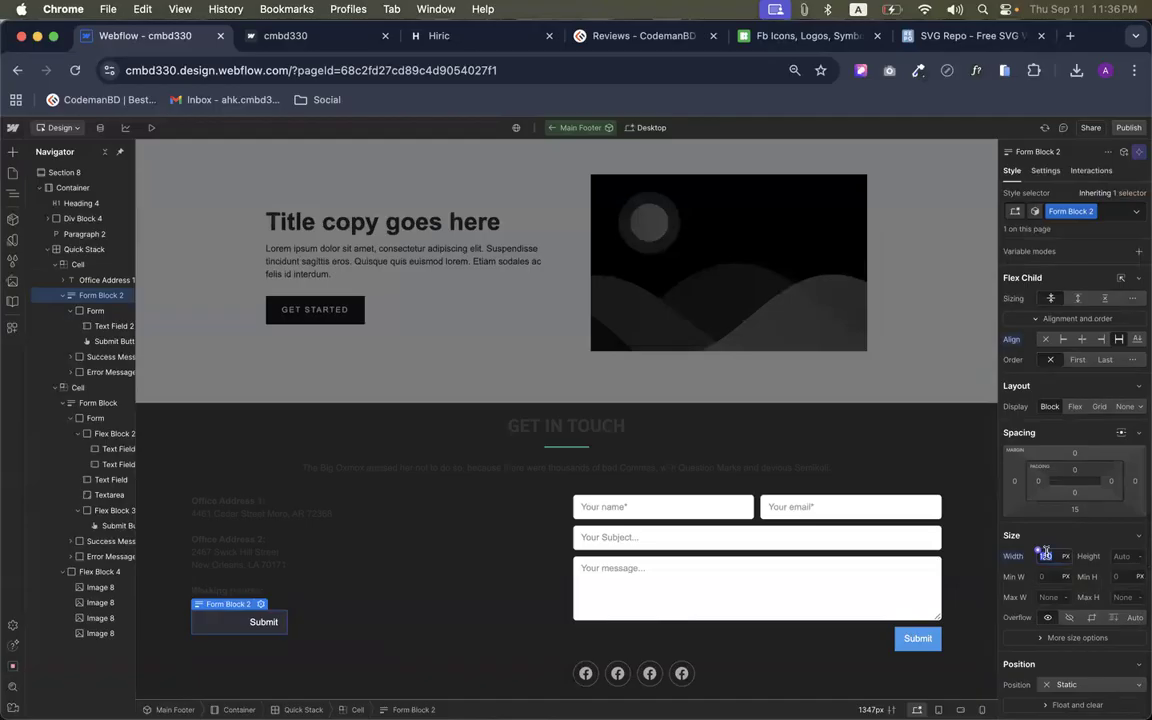
Set the width of Form Block 2 to 350 px and select the submit button inside it
key(Return)
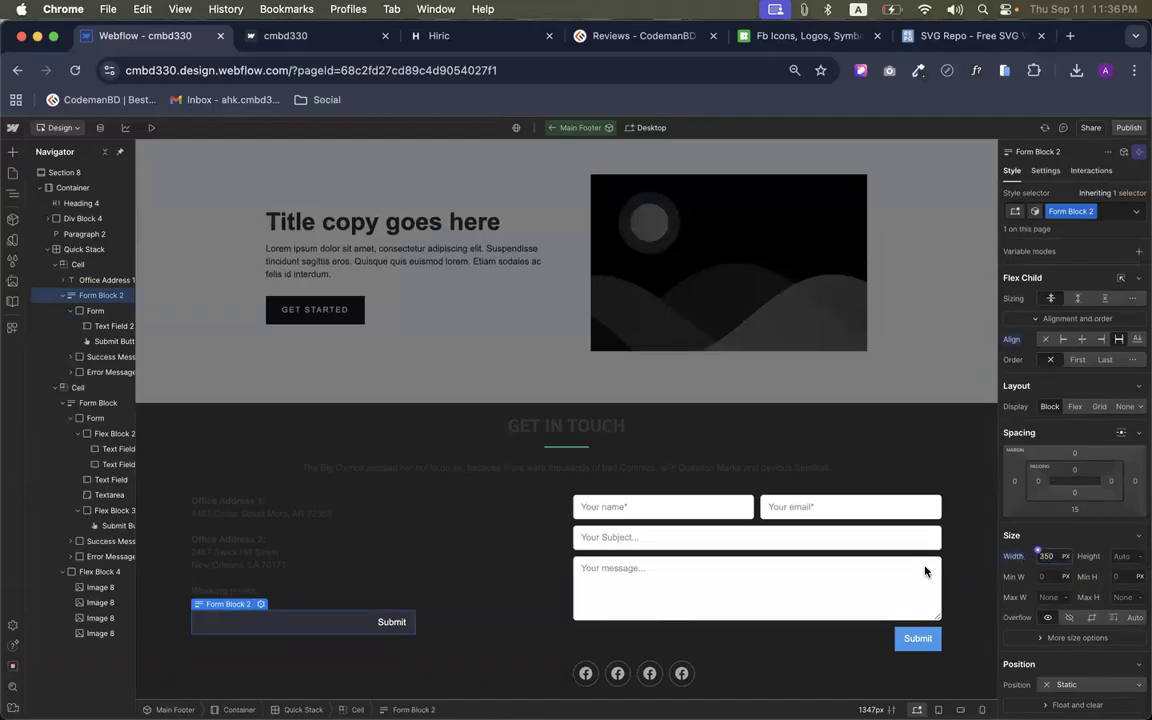
click(395, 656)
click(391, 623)
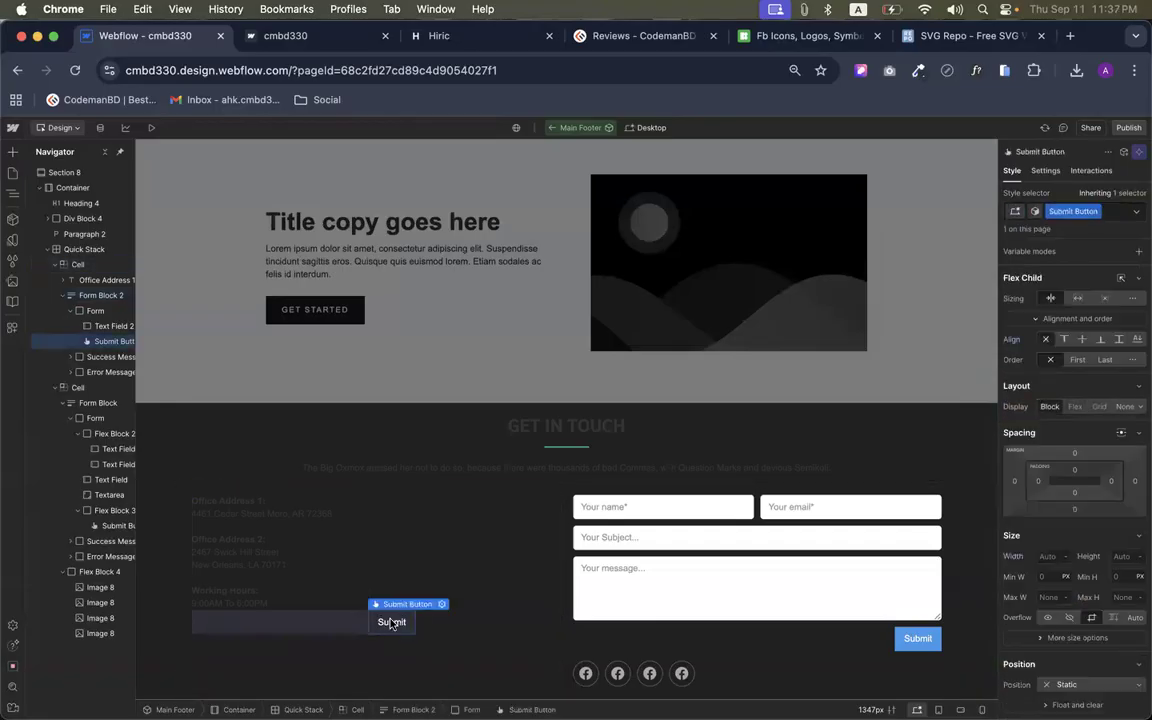
Inspect the send icon beside the Email field on the Hiric reference page and copy "paper-plane" from its class name
key(super+3)
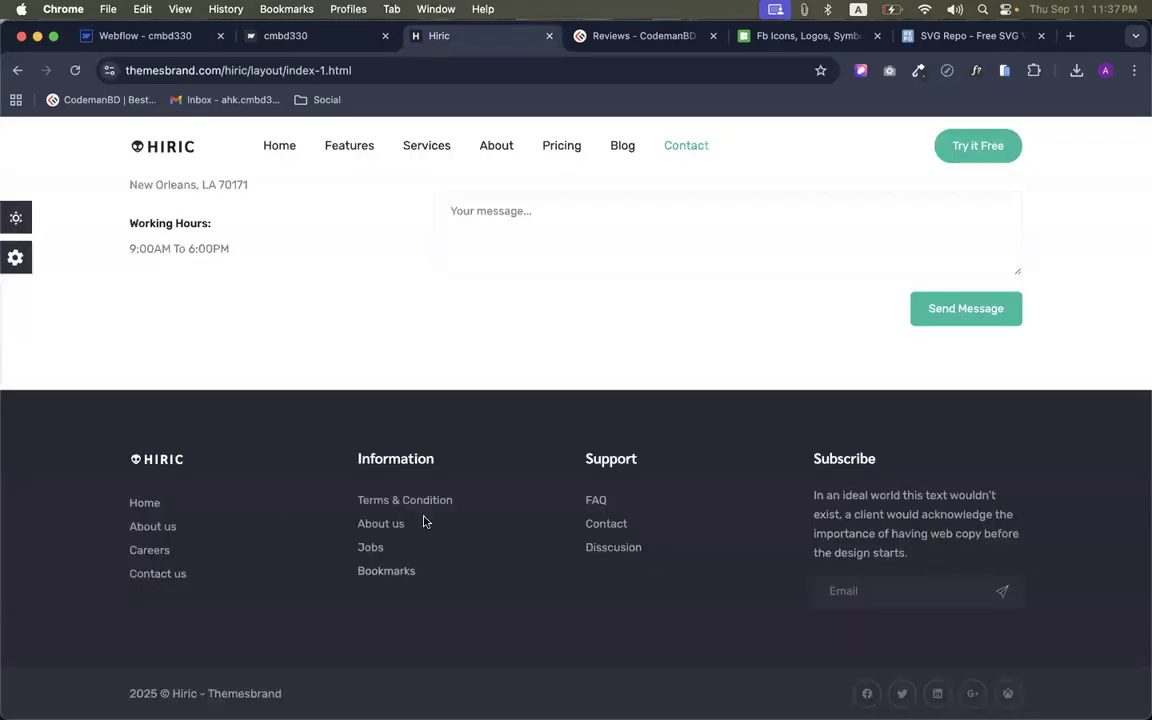
scroll(1037, 642, up, 1)
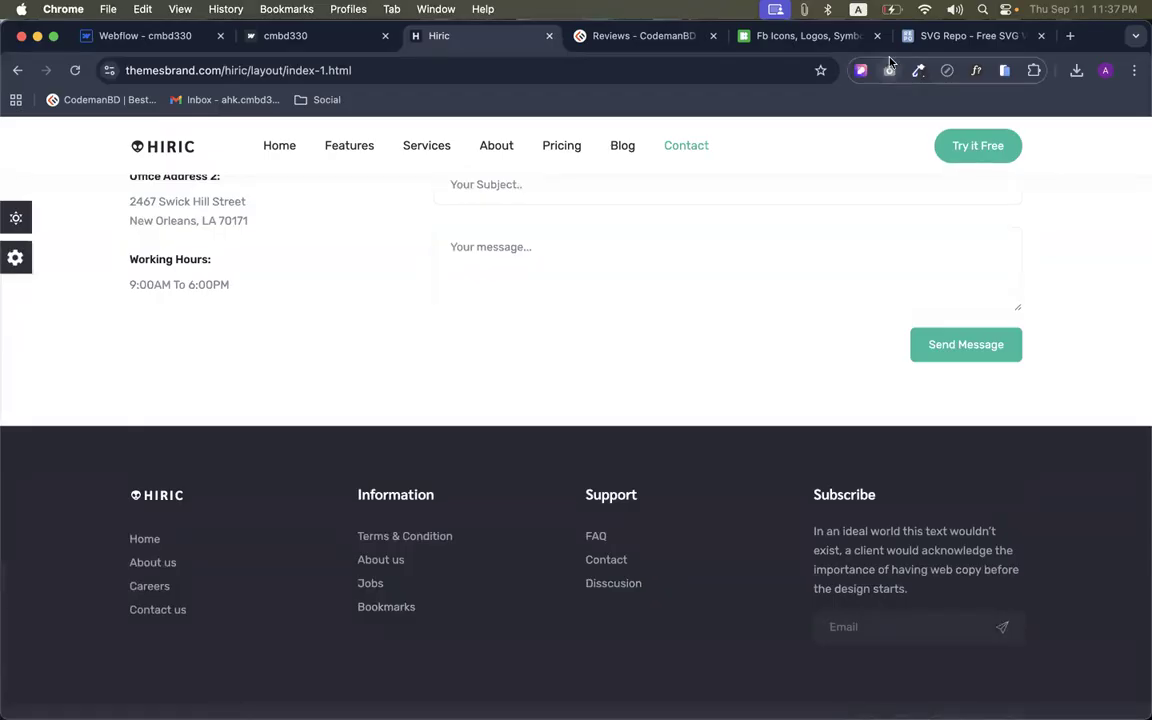
click(858, 68)
drag(833, 150, 418, 150)
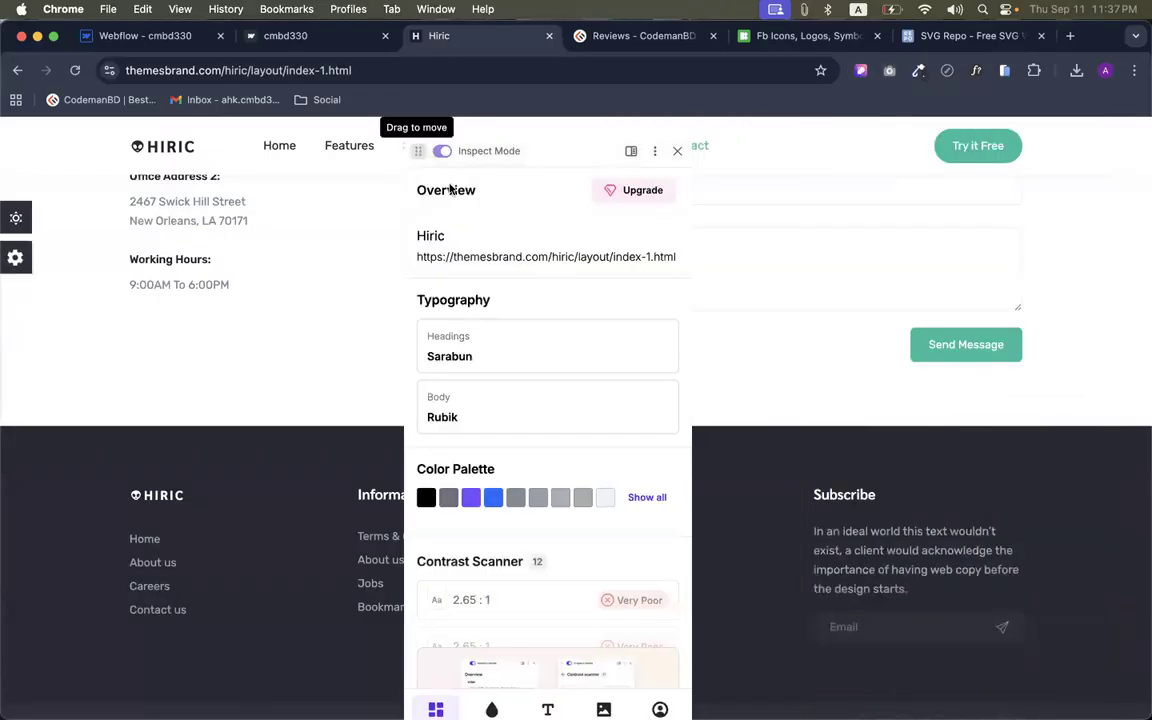
click(1001, 625)
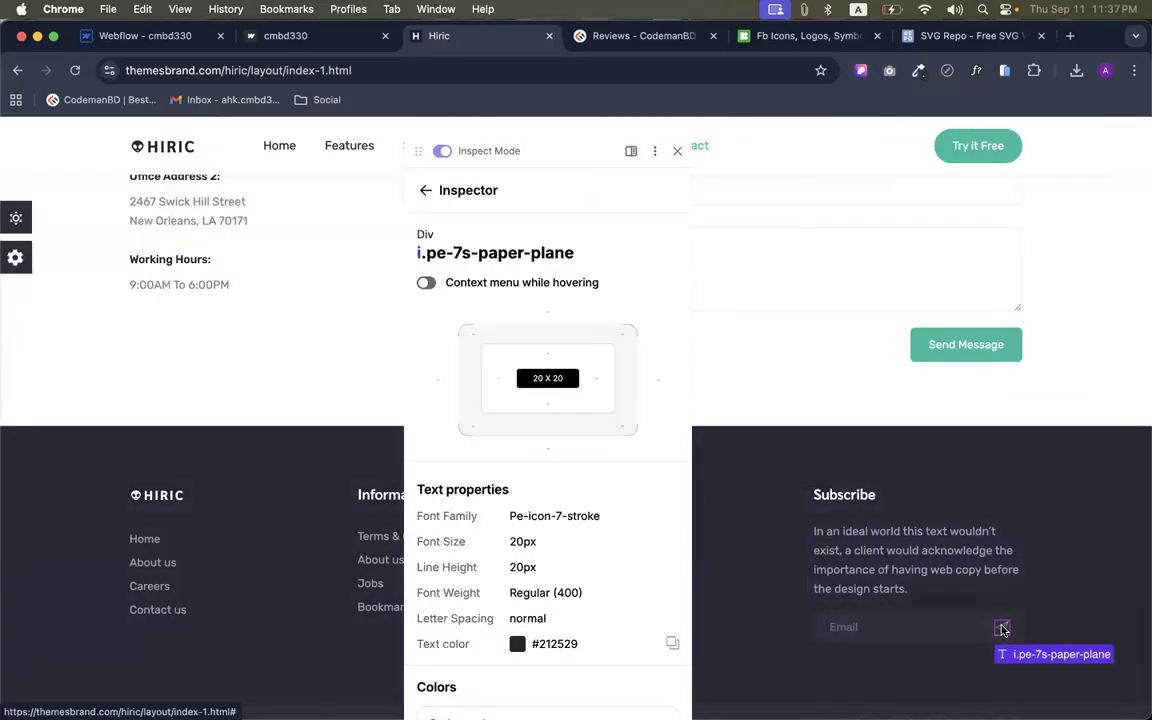
drag(574, 253, 478, 253)
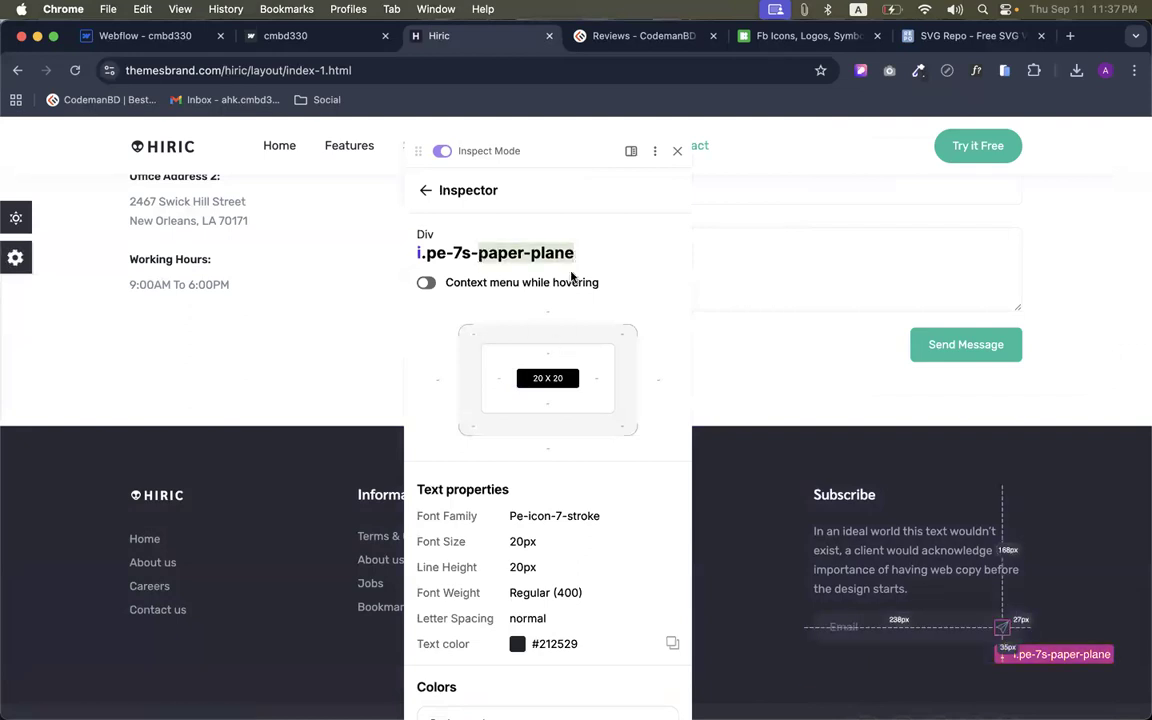
key(super+c)
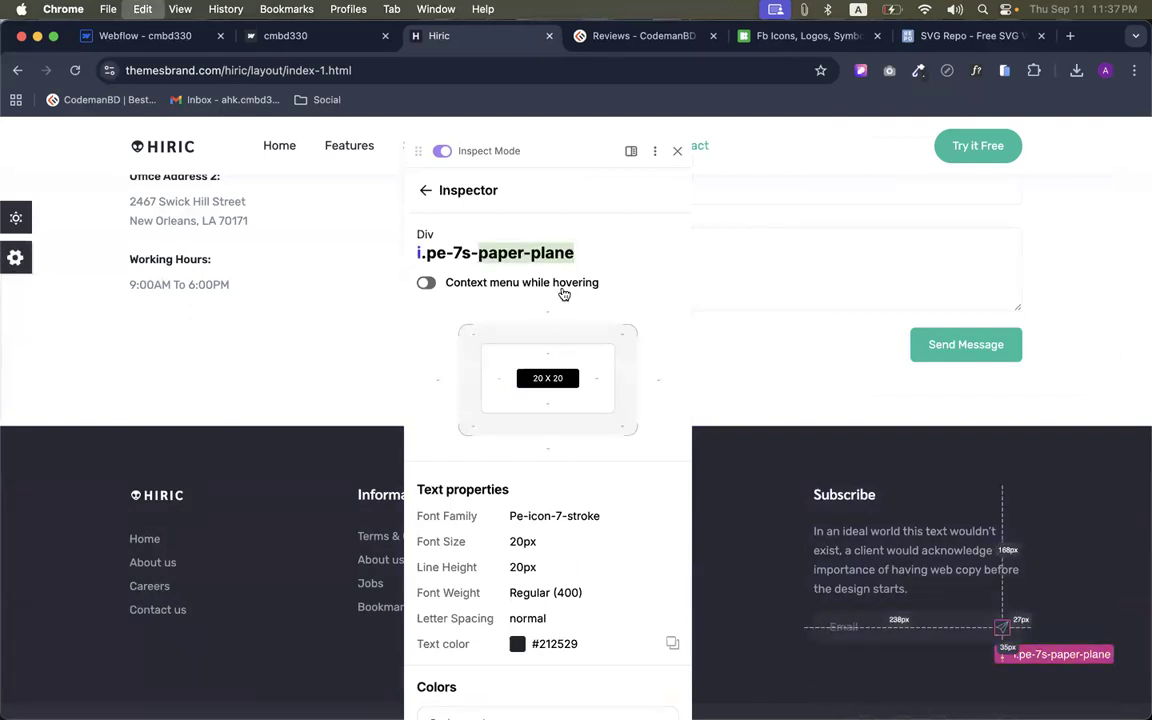
Open Google's Material Symbols library in a new tab and search its icons for "paper plane"
right_click(474, 40)
click(487, 45)
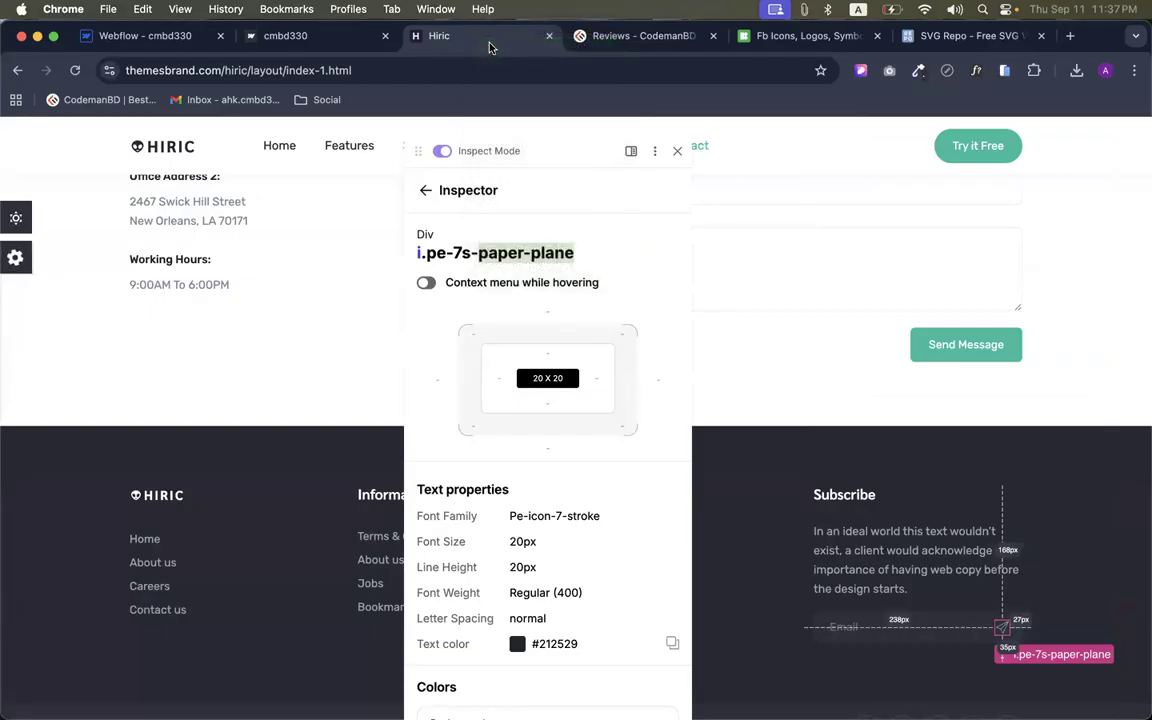
text(ma)
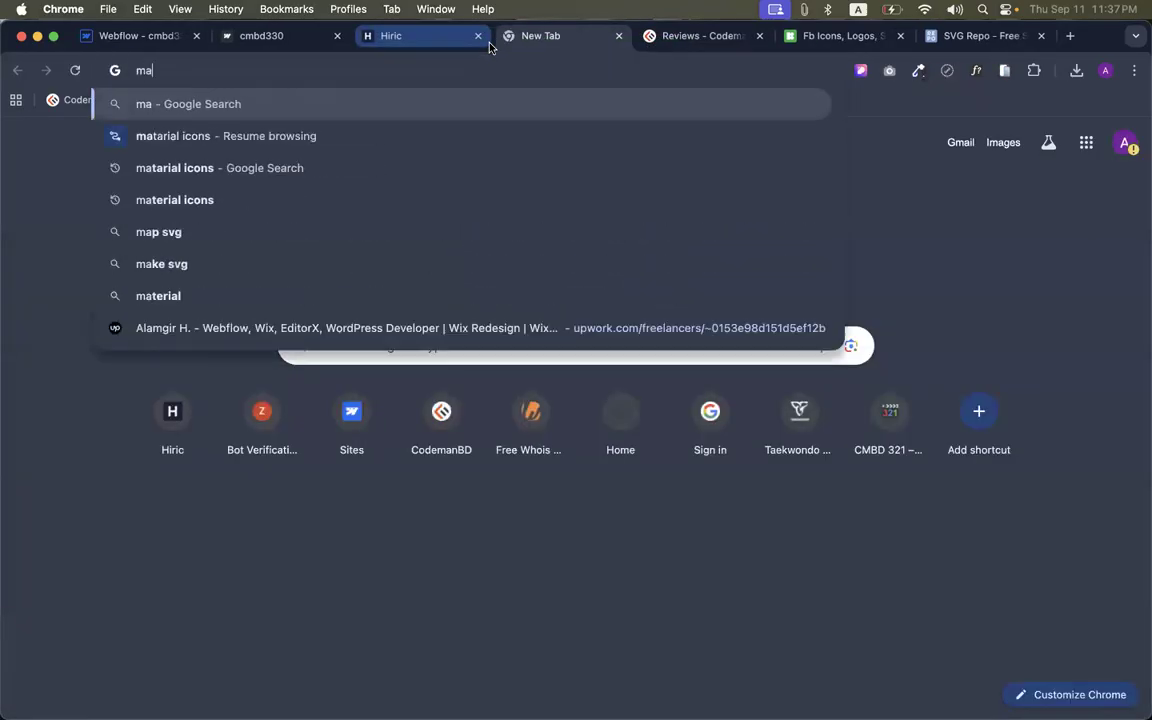
key(Down)
key(Return)
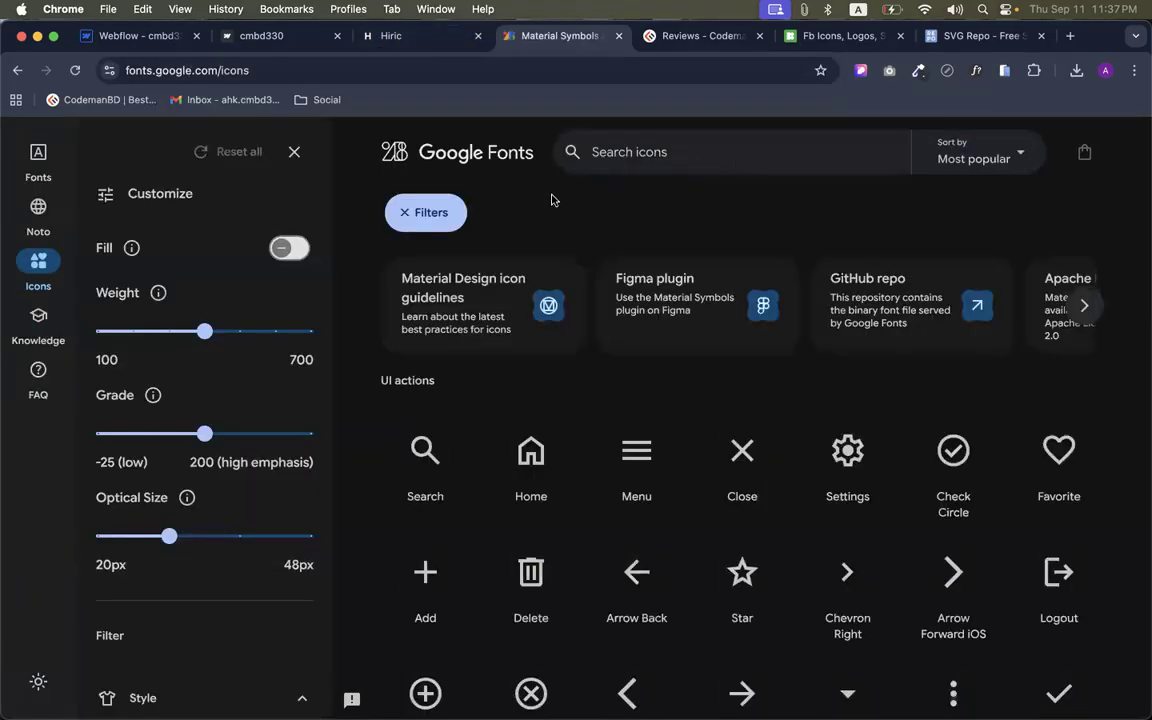
click(628, 152)
key(super+v)
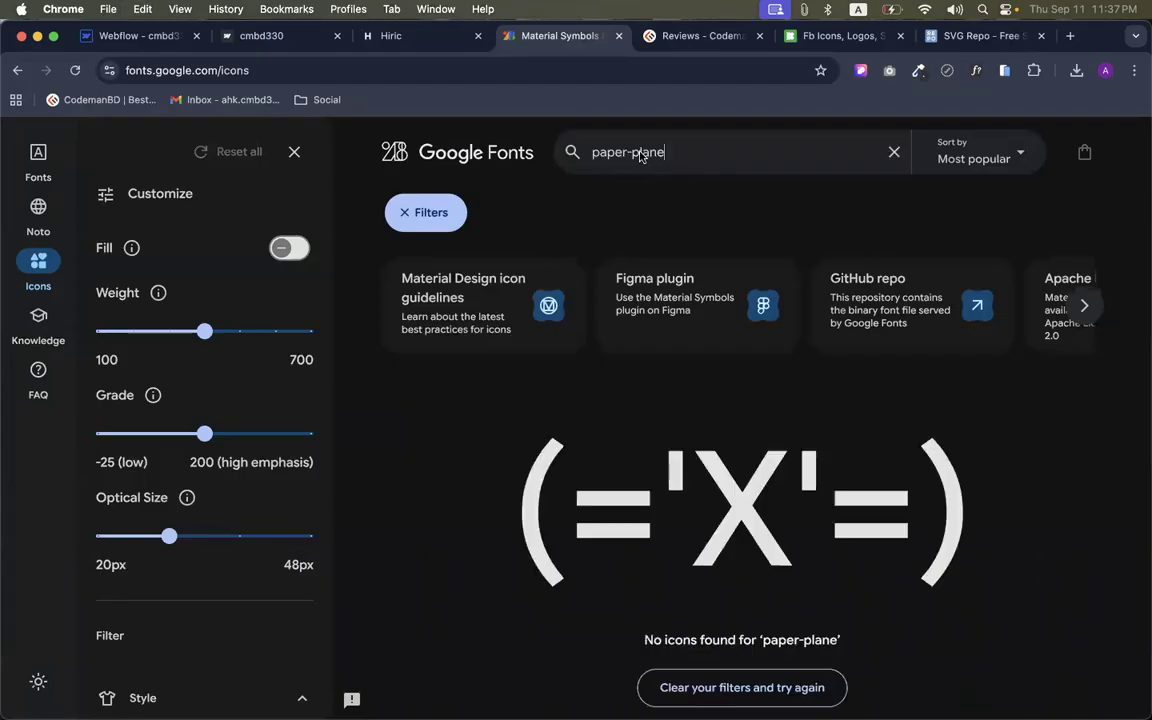
click(630, 152)
key(BackSpace)
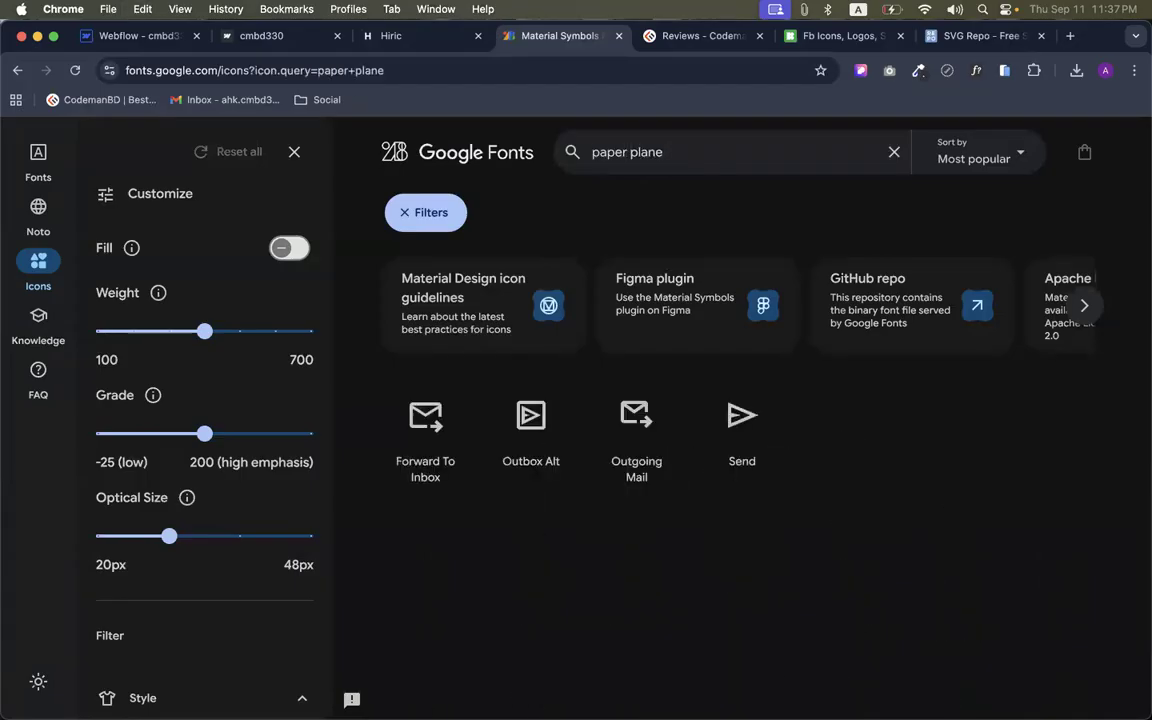
Select the Send icon and copy its icon name, "send"
click(736, 441)
scroll(988, 555, down, 10)
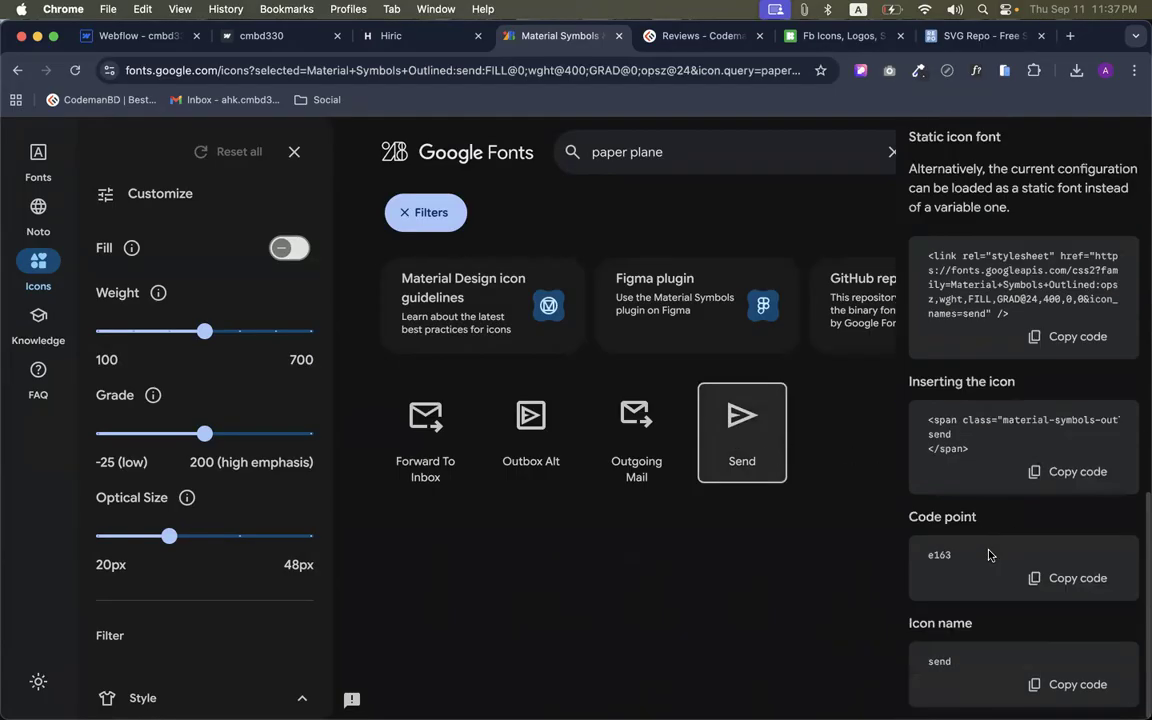
scroll(990, 553, up, 10)
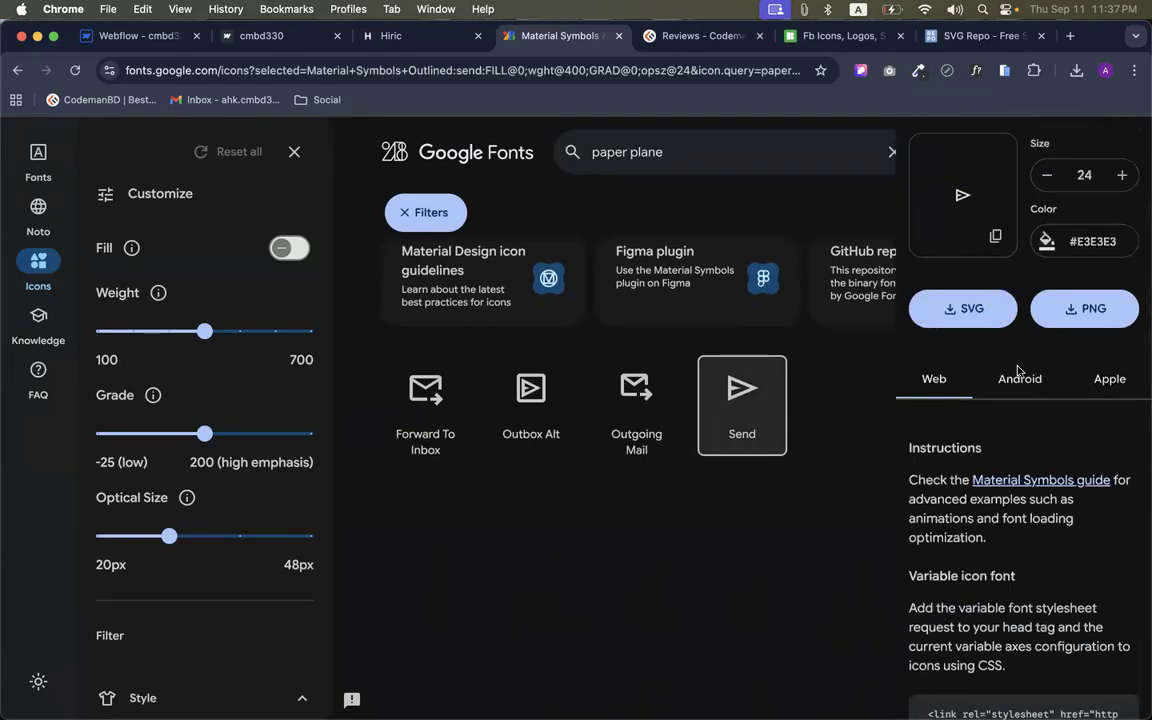
scroll(1018, 371, down, 10)
click(1055, 686)
Switch back to Webflow and change the text of Form Block 2's submit button to "send"
click(146, 40)
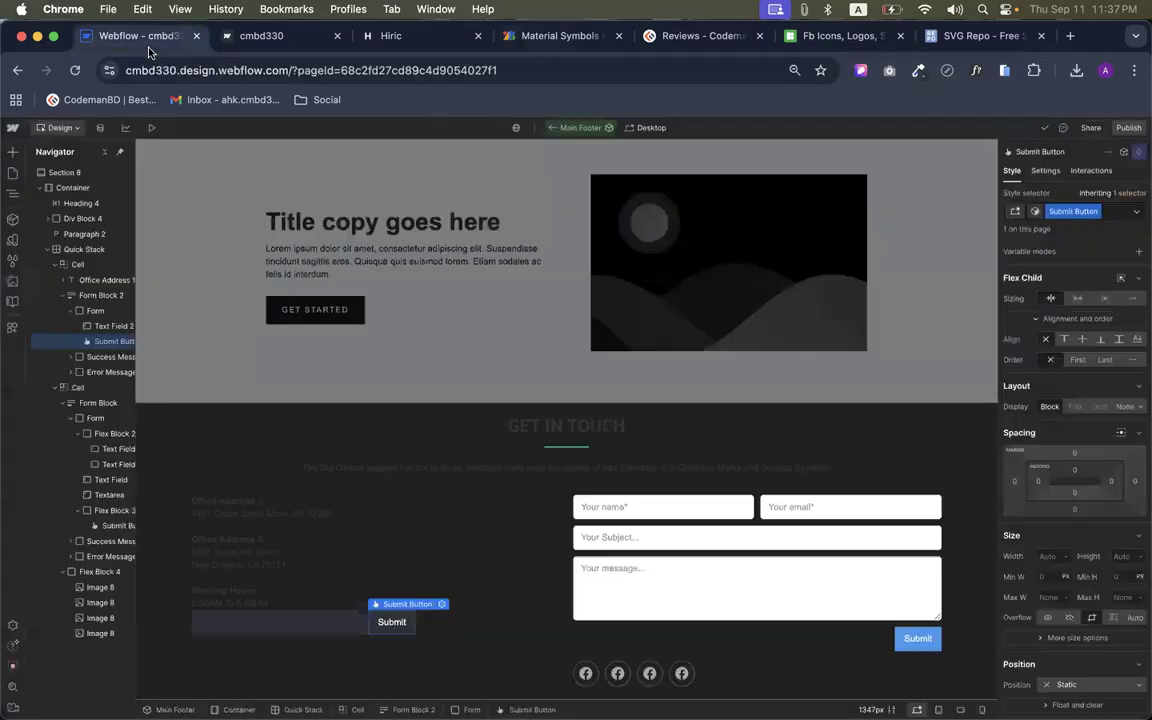
double_click(392, 622)
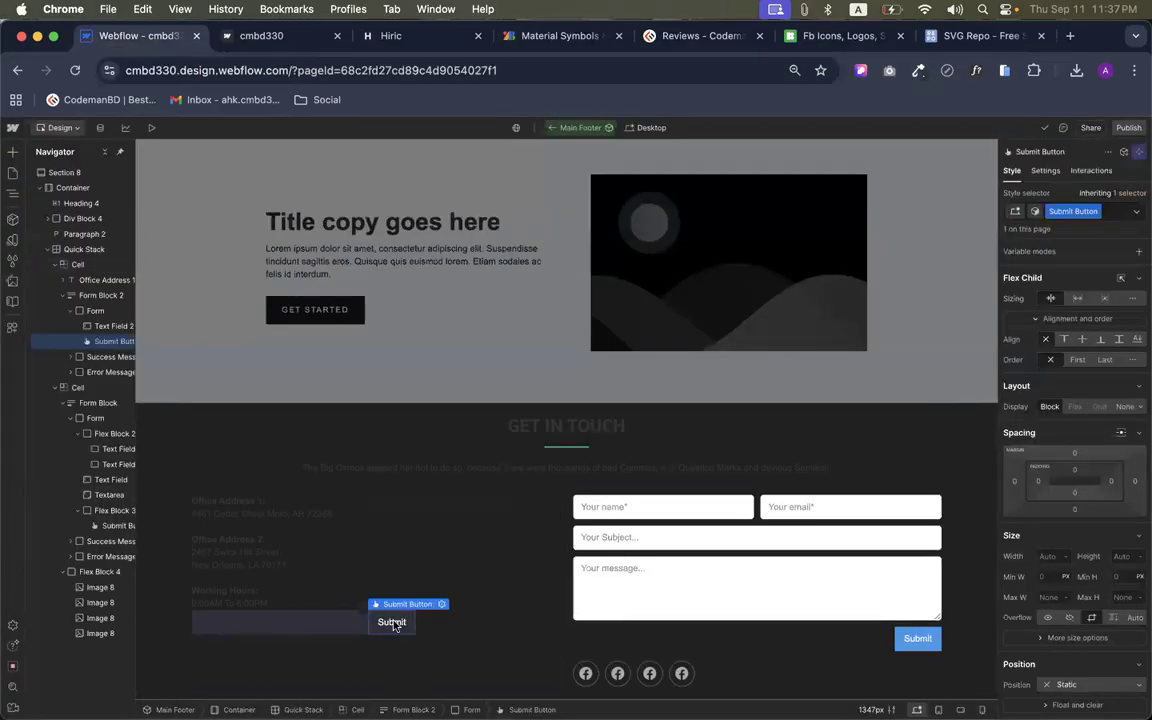
double_click(392, 623)
double_click(422, 541)
text(send)
click(390, 630)
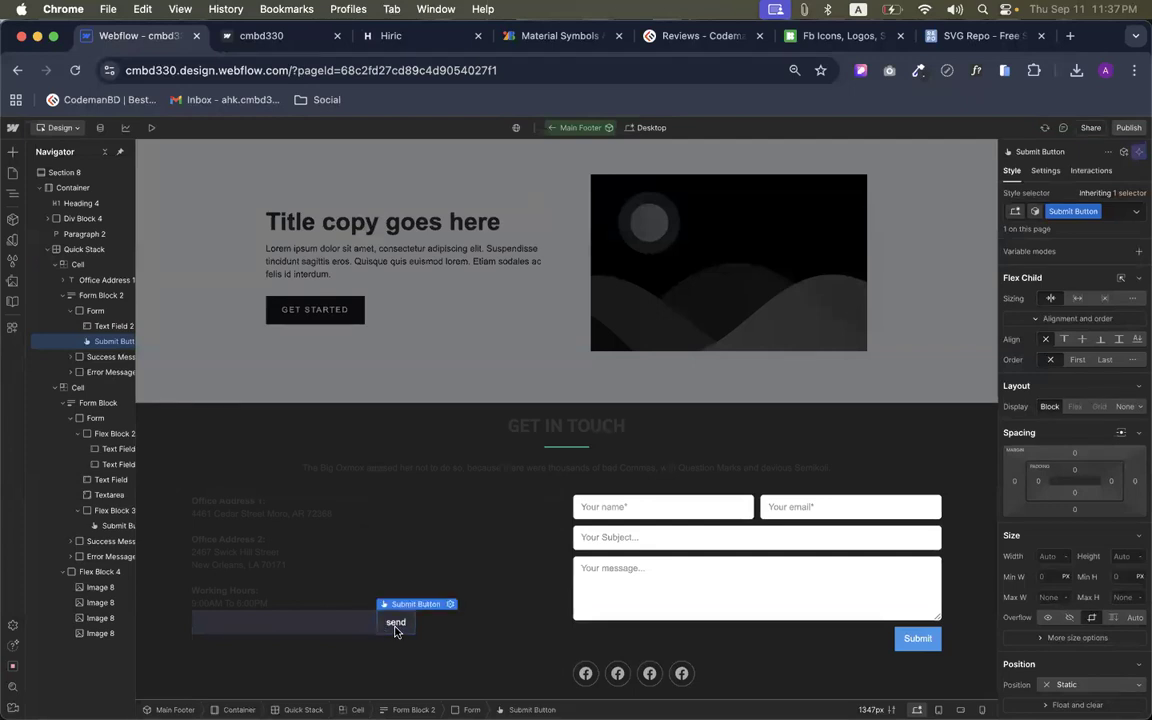
Set the submit button's font to Material Icons
scroll(1055, 510, down, 6)
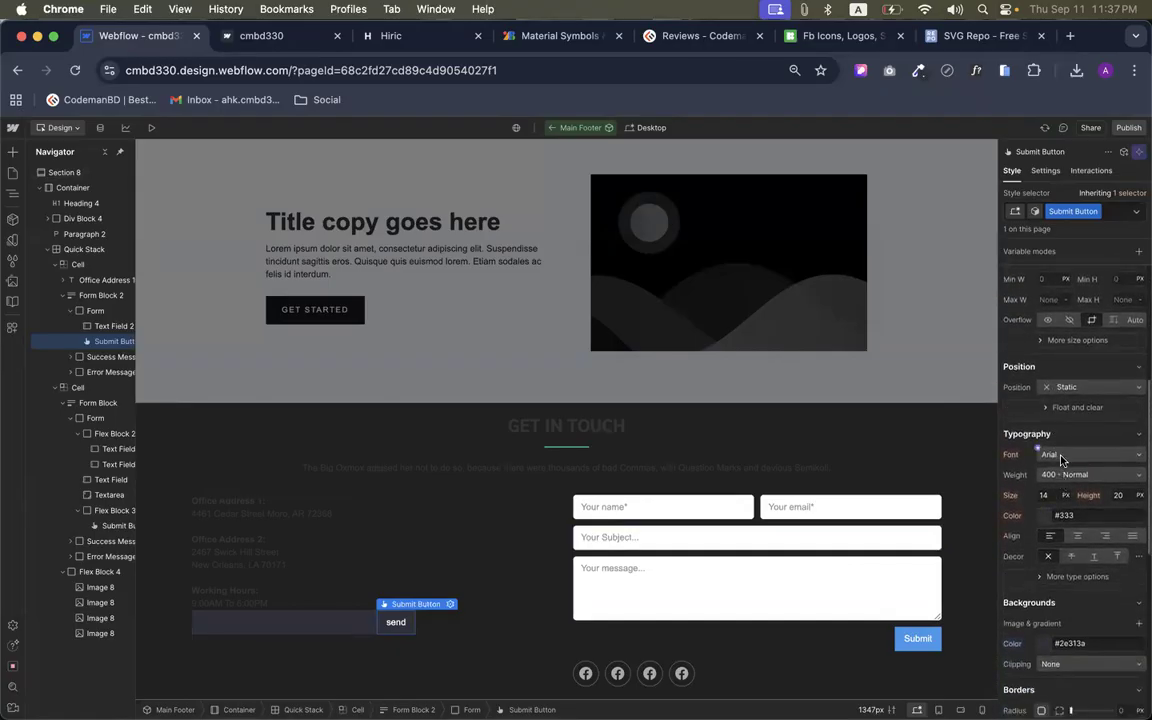
click(1049, 454)
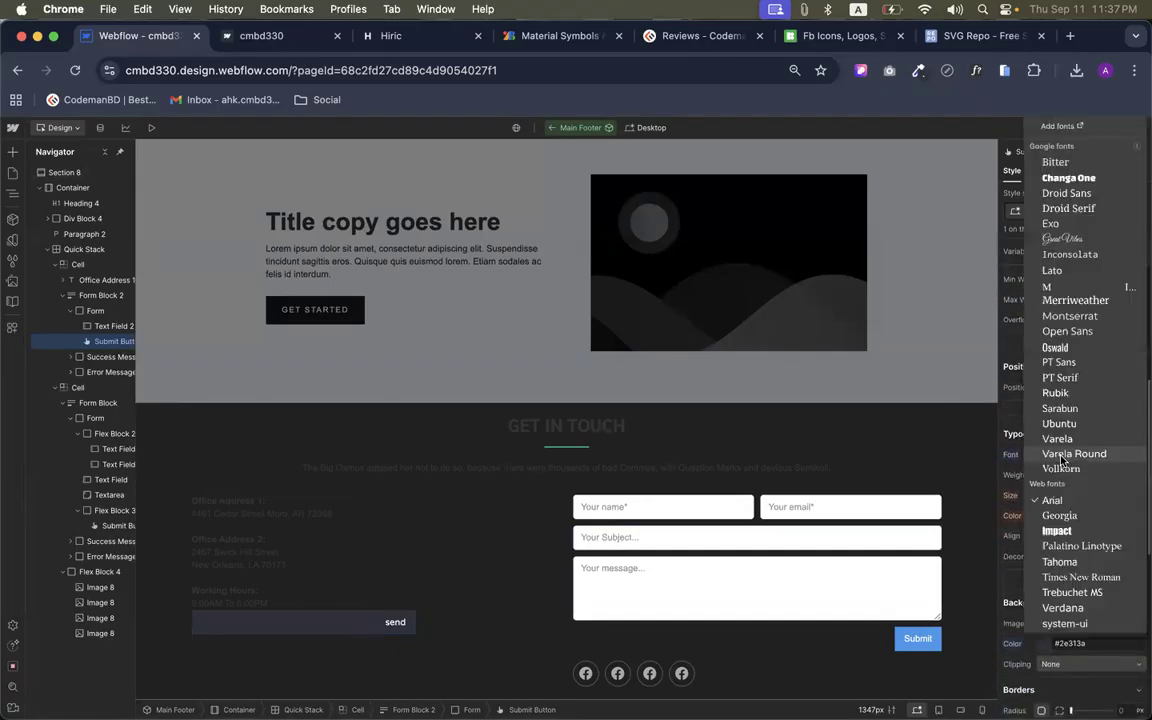
click(1066, 289)
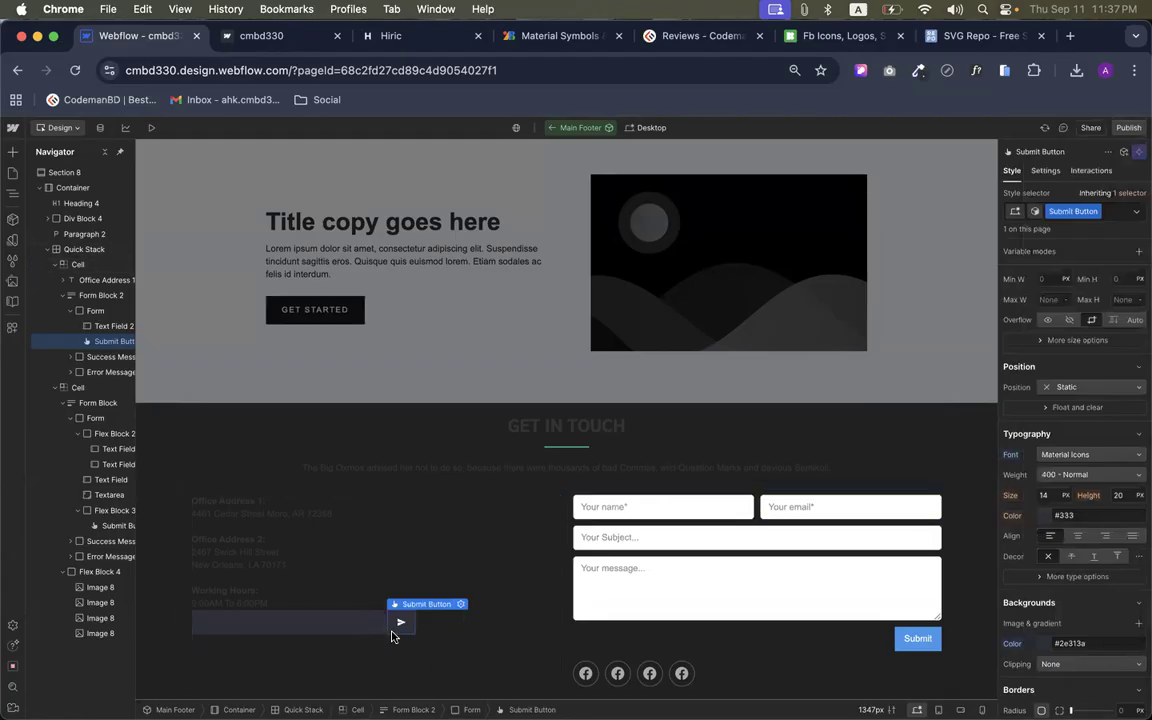
Set the submit button's font size to 24 px
click(1043, 495)
text(15)
key(Up)
key(Up)
key(Up)
key(Up)
key(Up)
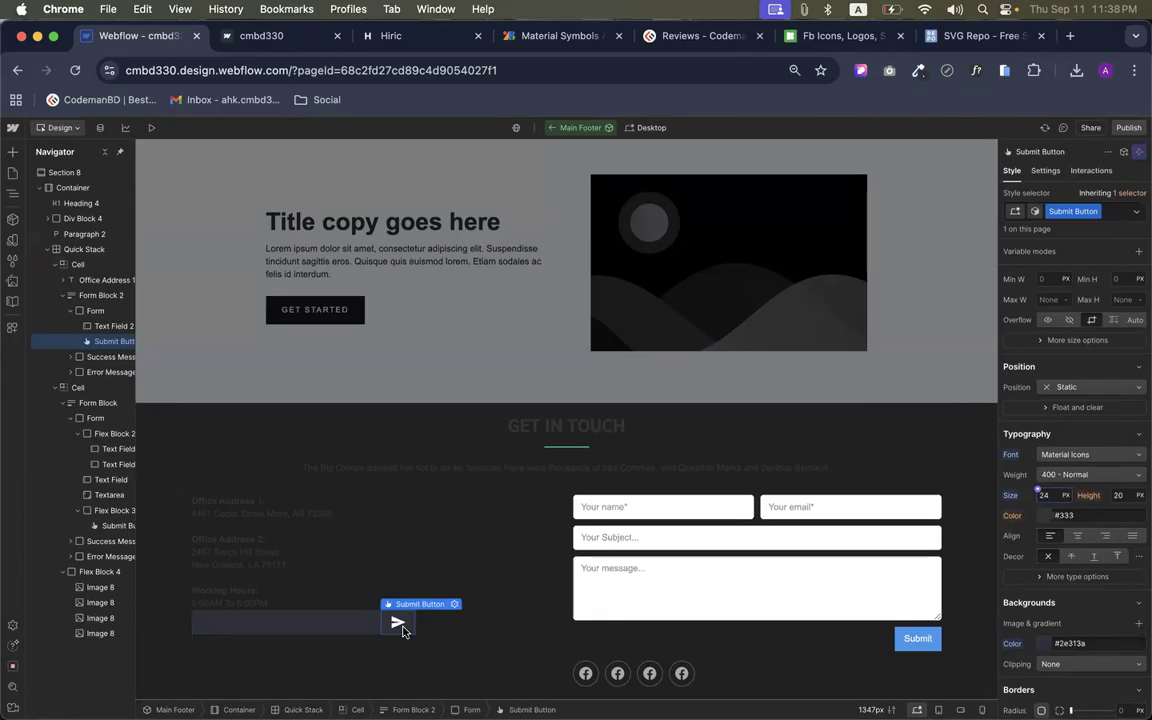
Check the paper-plane icon on the Hiric reference page and add a 2D & 3D transform to the submit button in Webflow
click(389, 40)
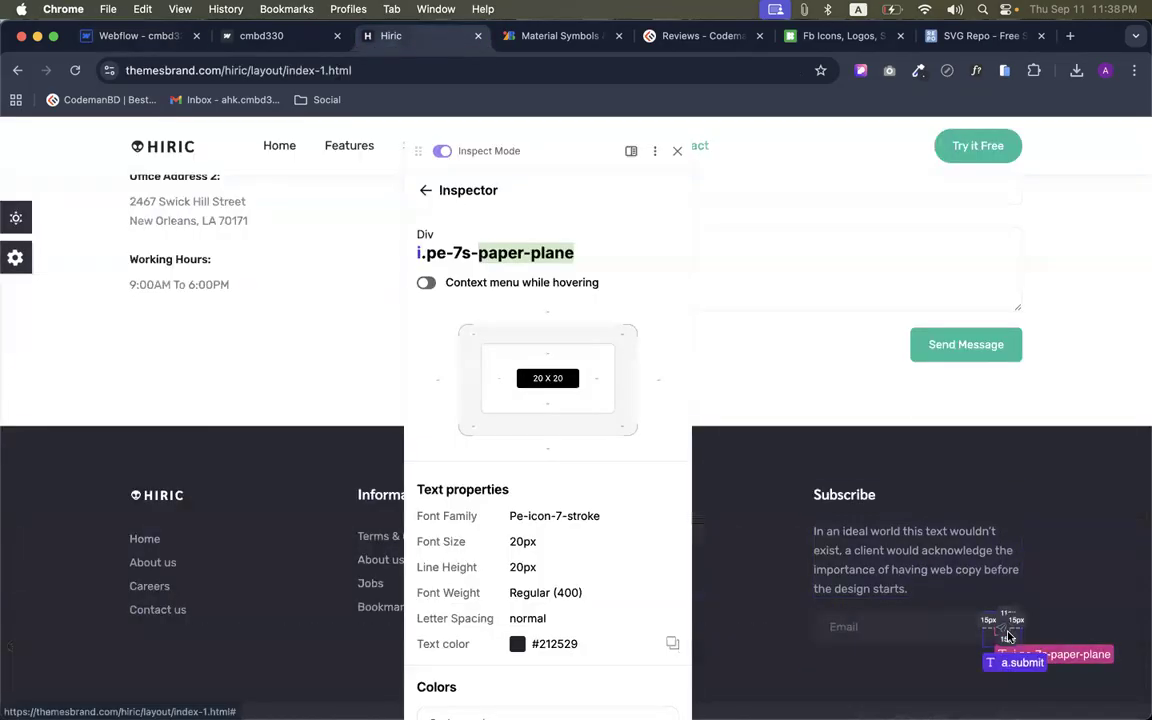
click(130, 35)
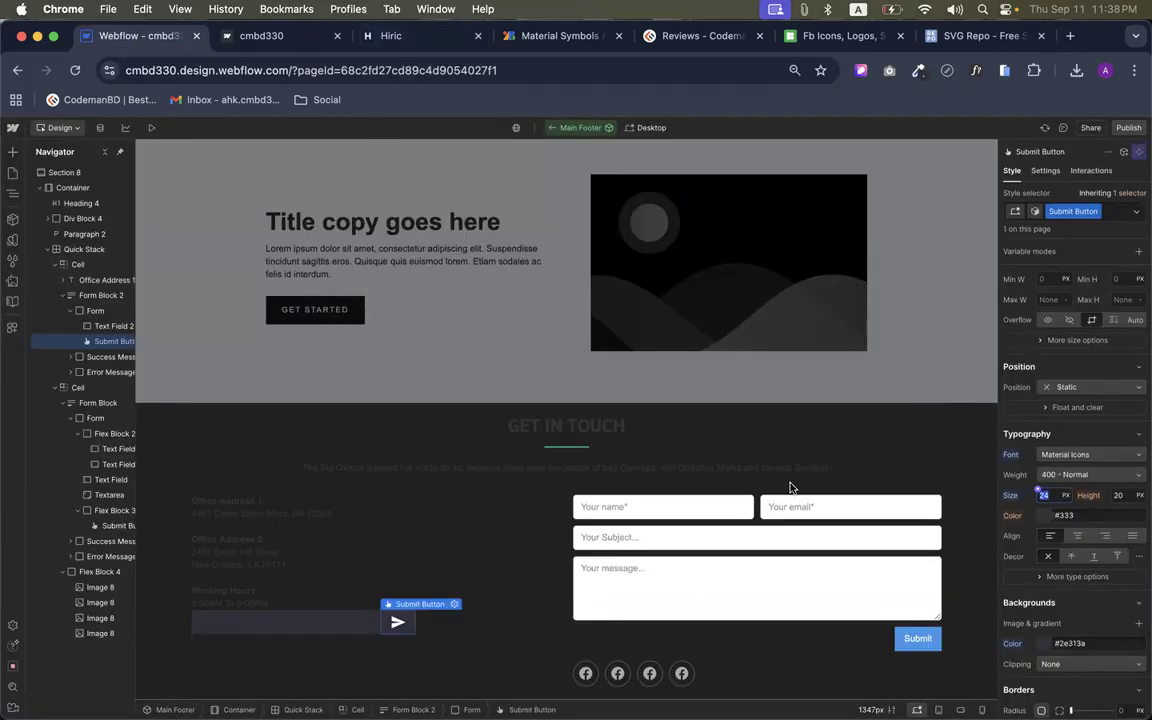
scroll(1088, 557, down, 1)
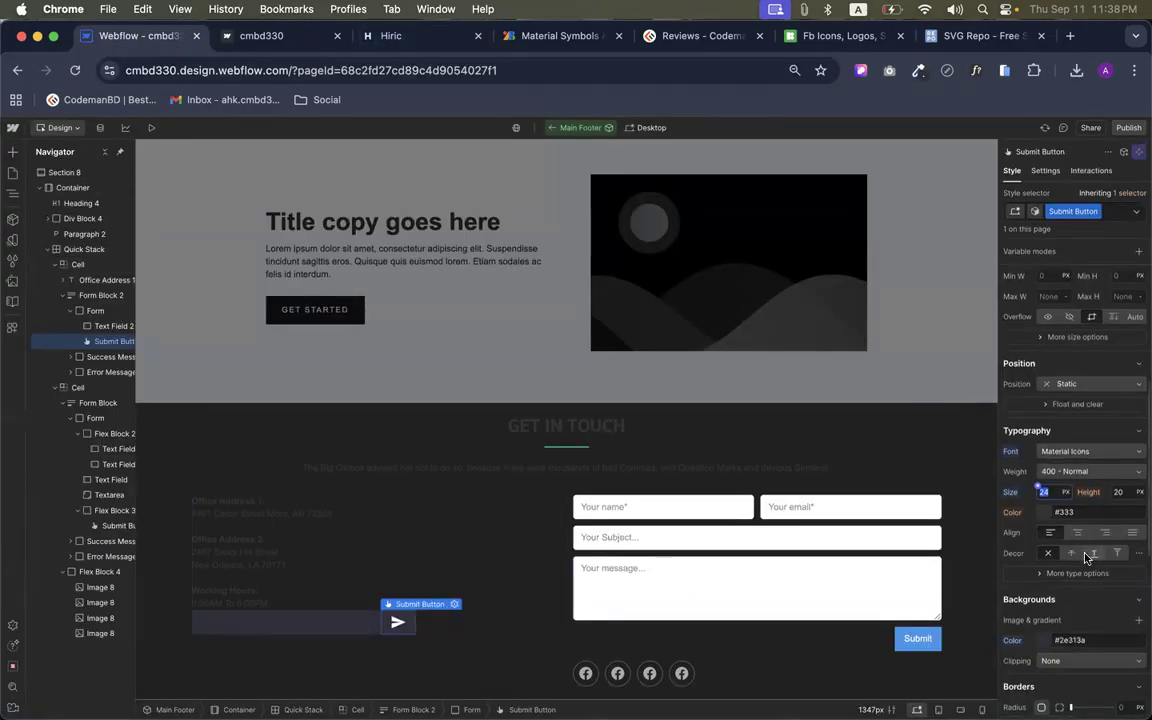
scroll(1088, 557, down, 5)
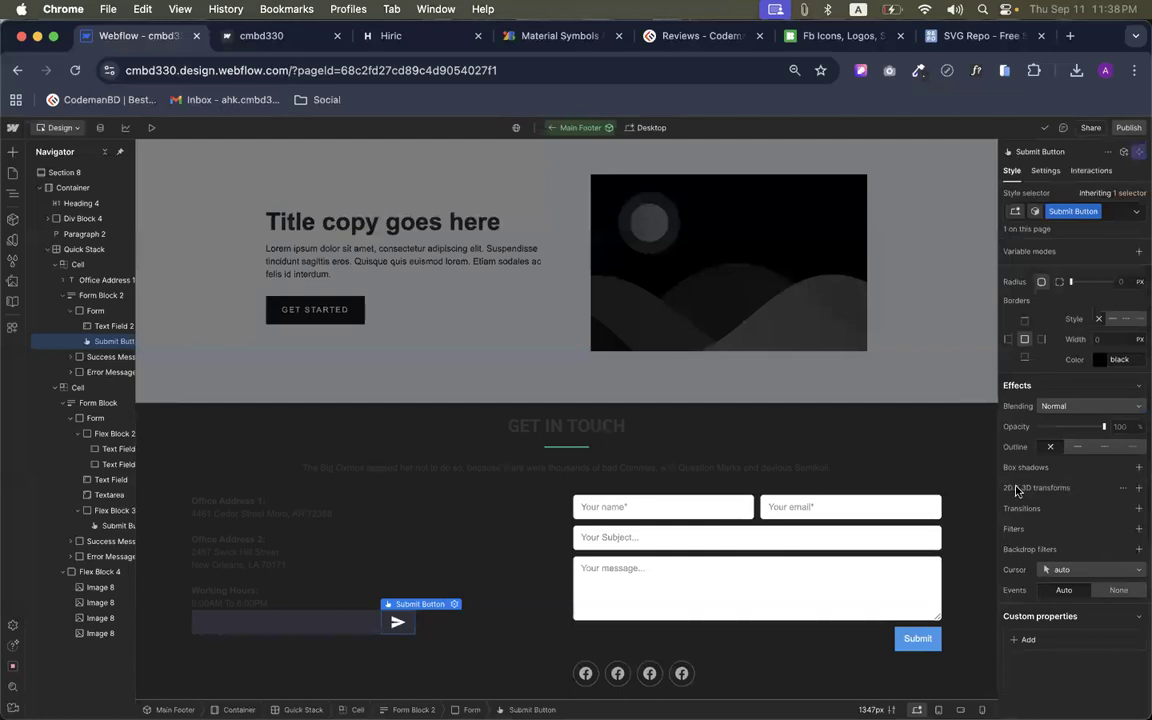
click(1139, 488)
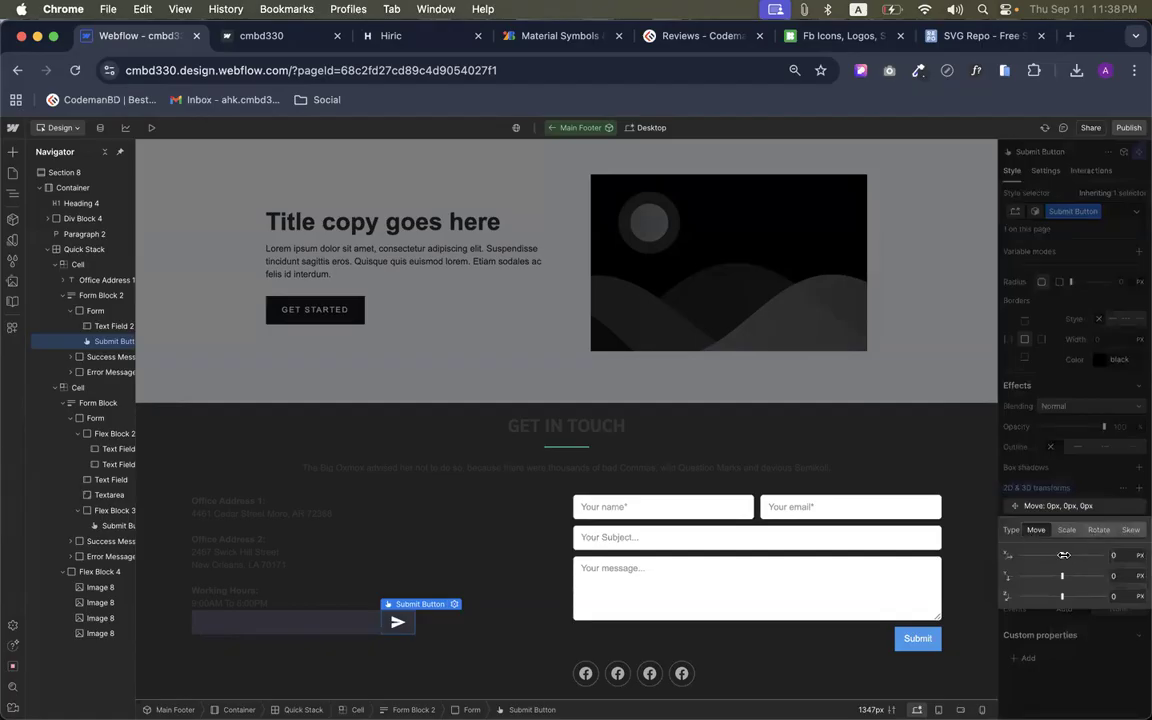
Try shifting the submit button with the Move transform, and reset its X and Y offsets to 0 px
drag(1078, 555, 1103, 572)
click(1112, 555)
key(BackSpace)
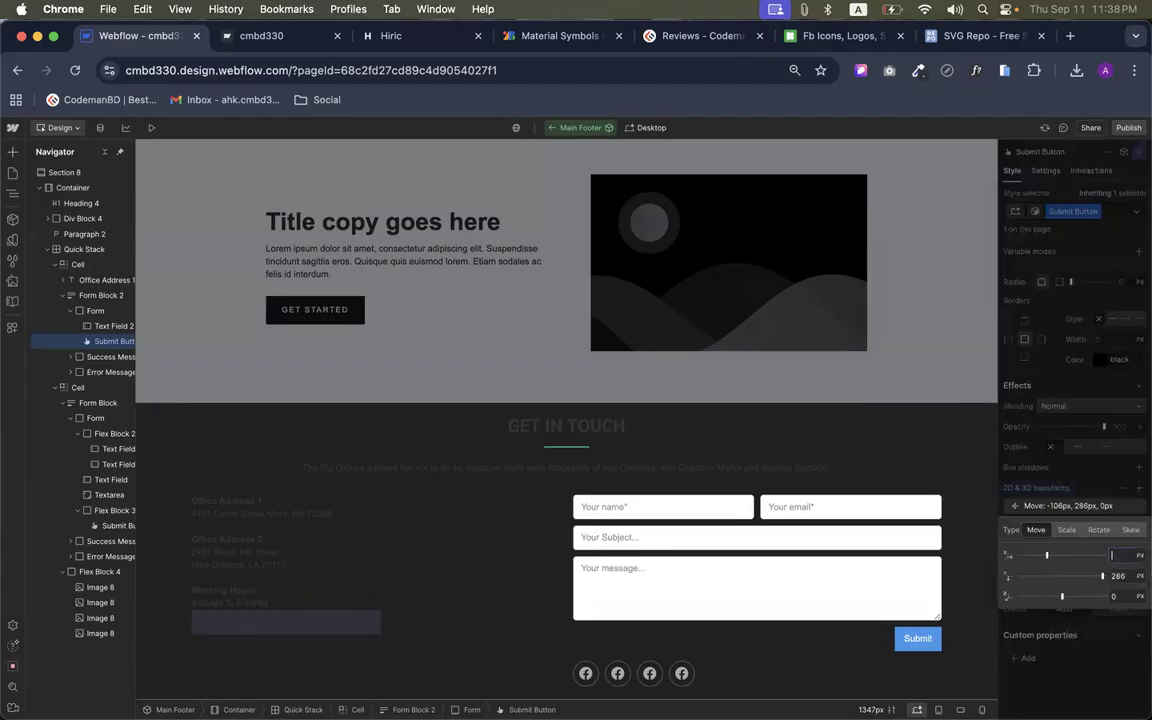
click(1117, 575)
key(BackSpace)
click(1119, 555)
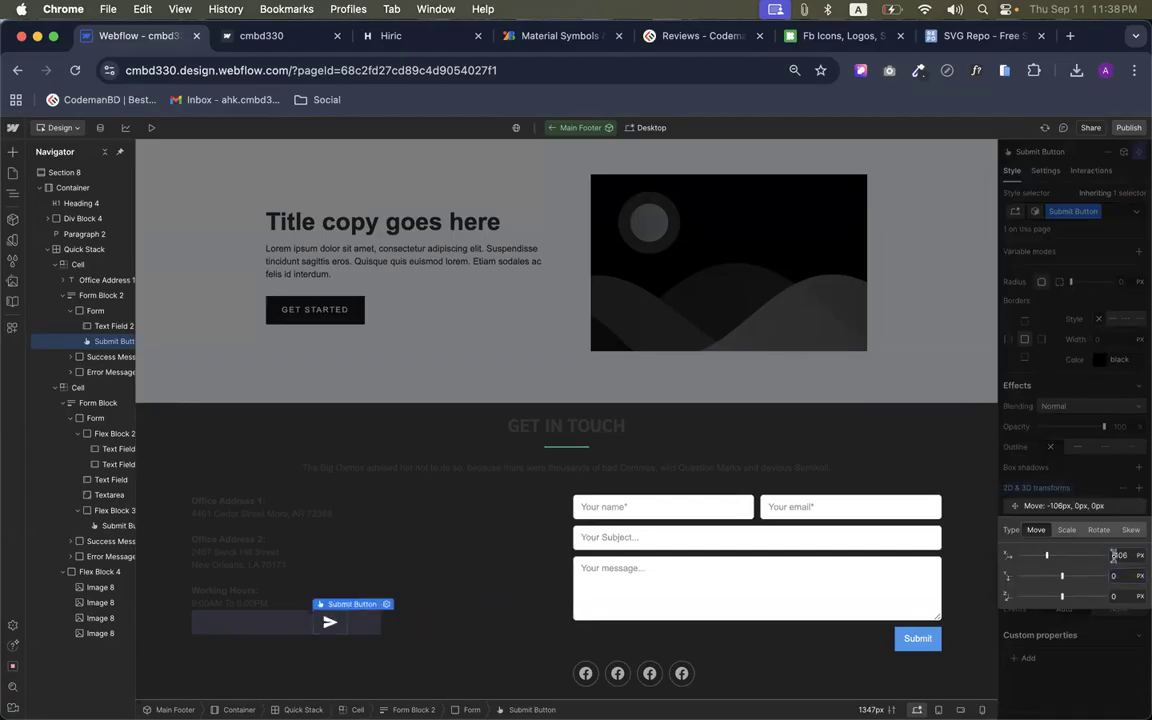
text(0)
key(Return)
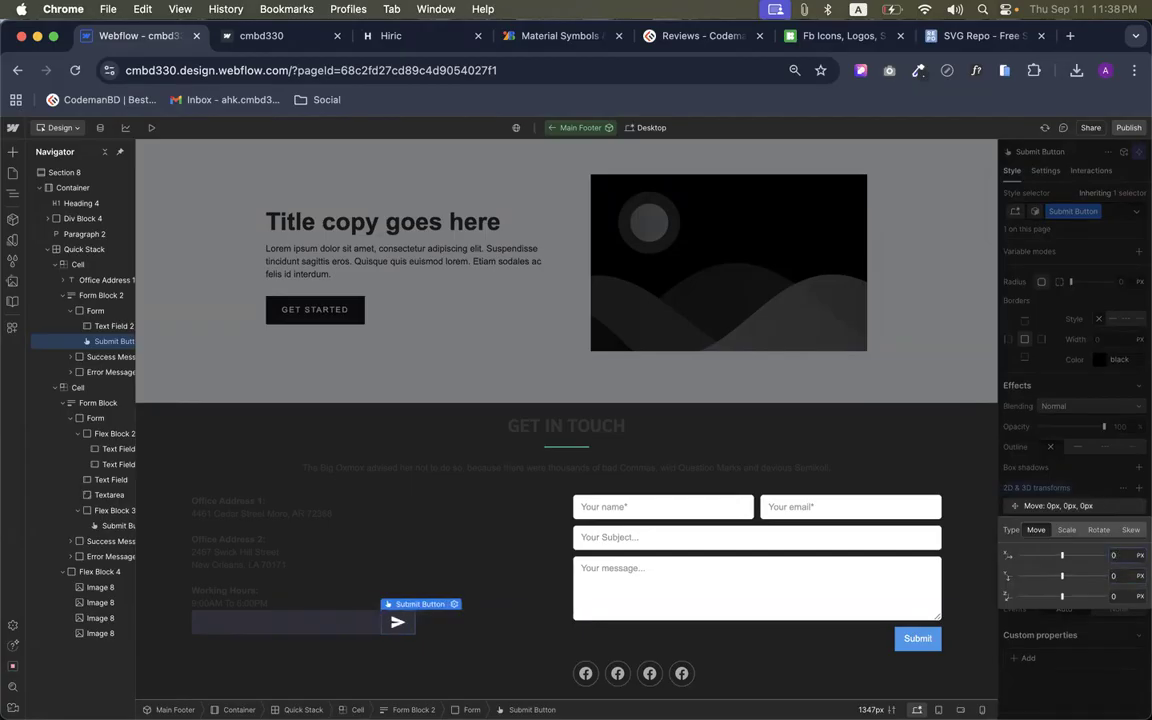
Try the Rotate transform on the submit button, resetting X and Y to 0 and setting Z to -39 degrees
click(1098, 531)
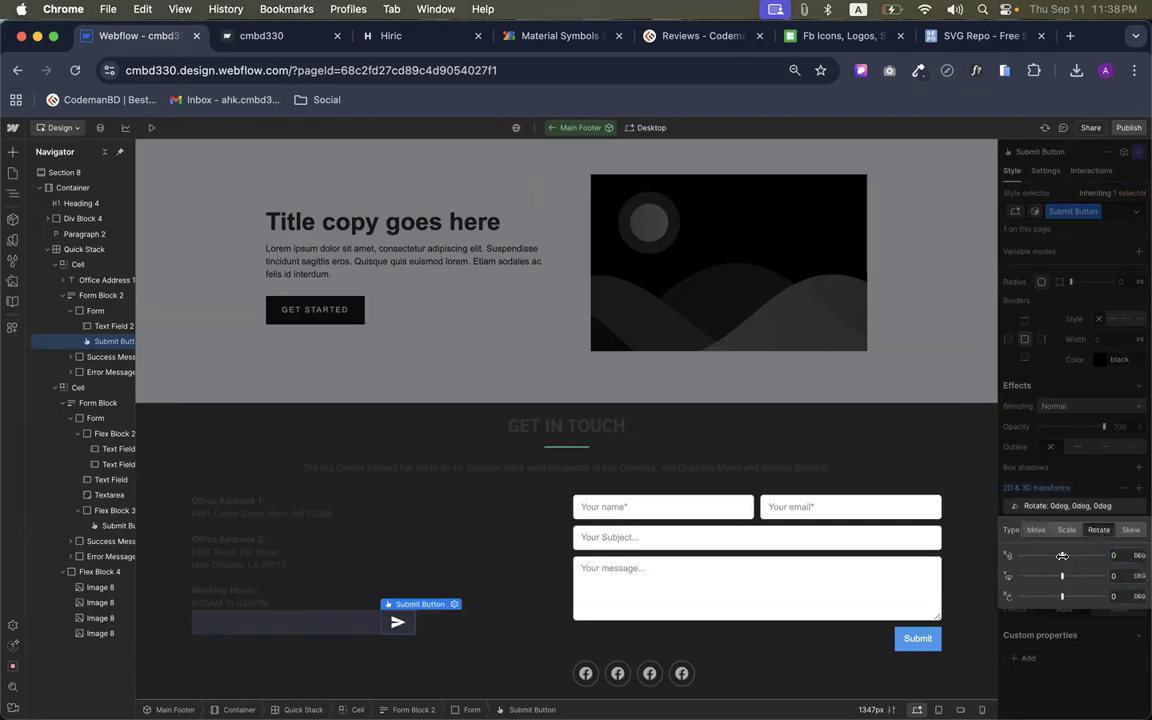
drag(1062, 556, 1098, 557)
alt+click(1098, 557)
mouse_move(1062, 576)
mouse_down()
mouse_move(1073, 575)
mouse_move(1076, 596)
mouse_move(1052, 595)
mouse_up()
alt+click(1073, 575)
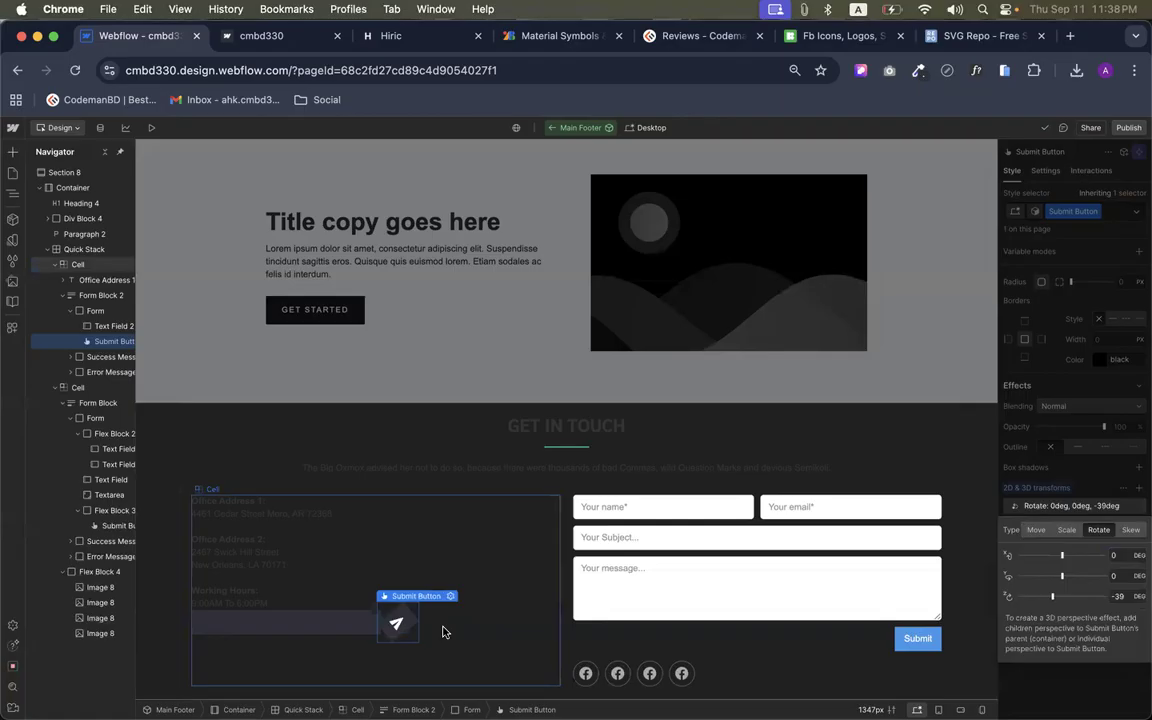
Remove the Rotate transform from the submit button
click(1042, 494)
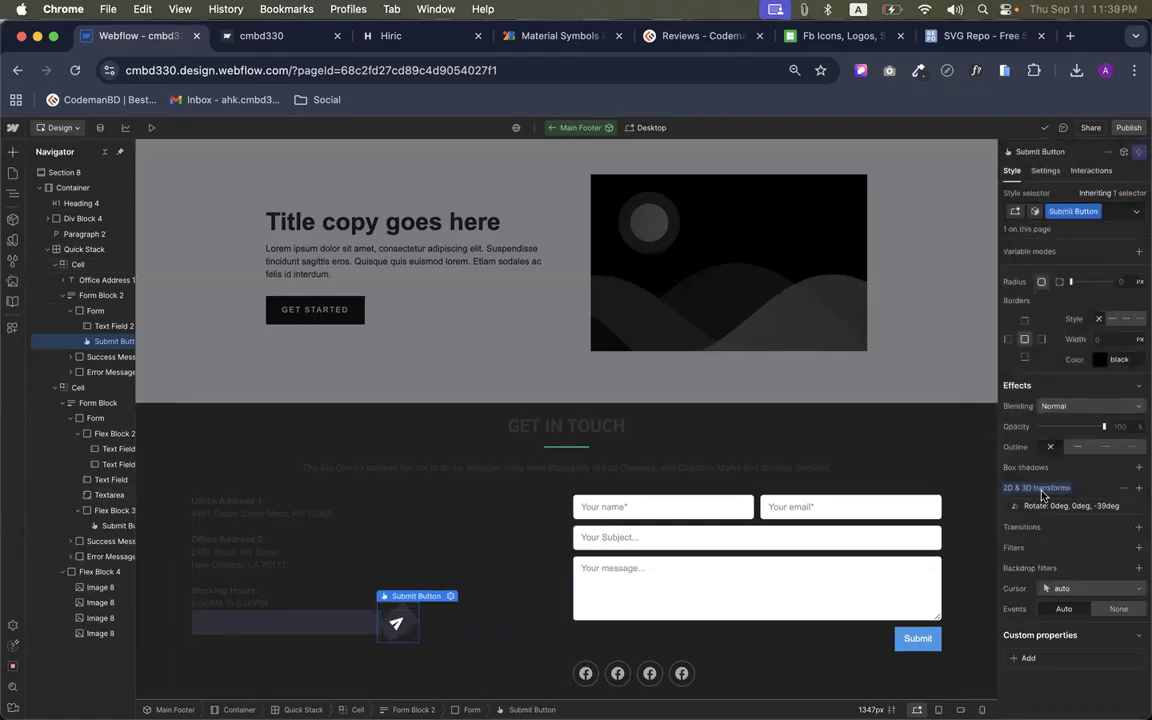
click(1042, 505)
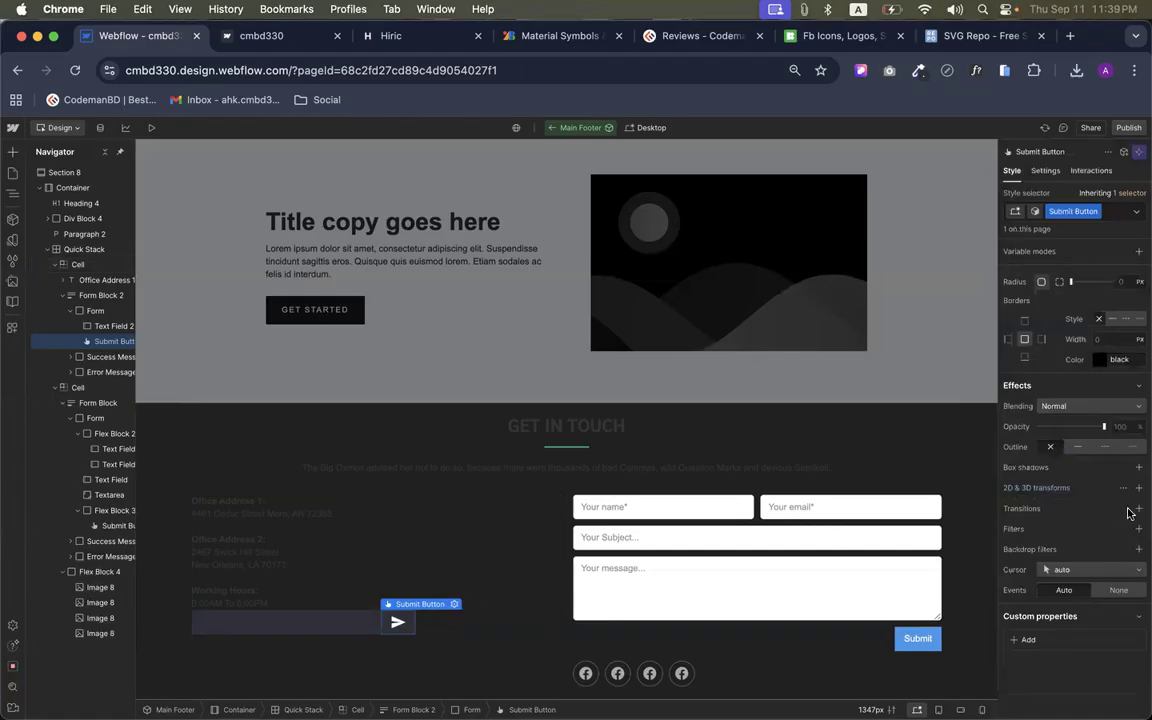
scroll(1127, 507, up, 2)
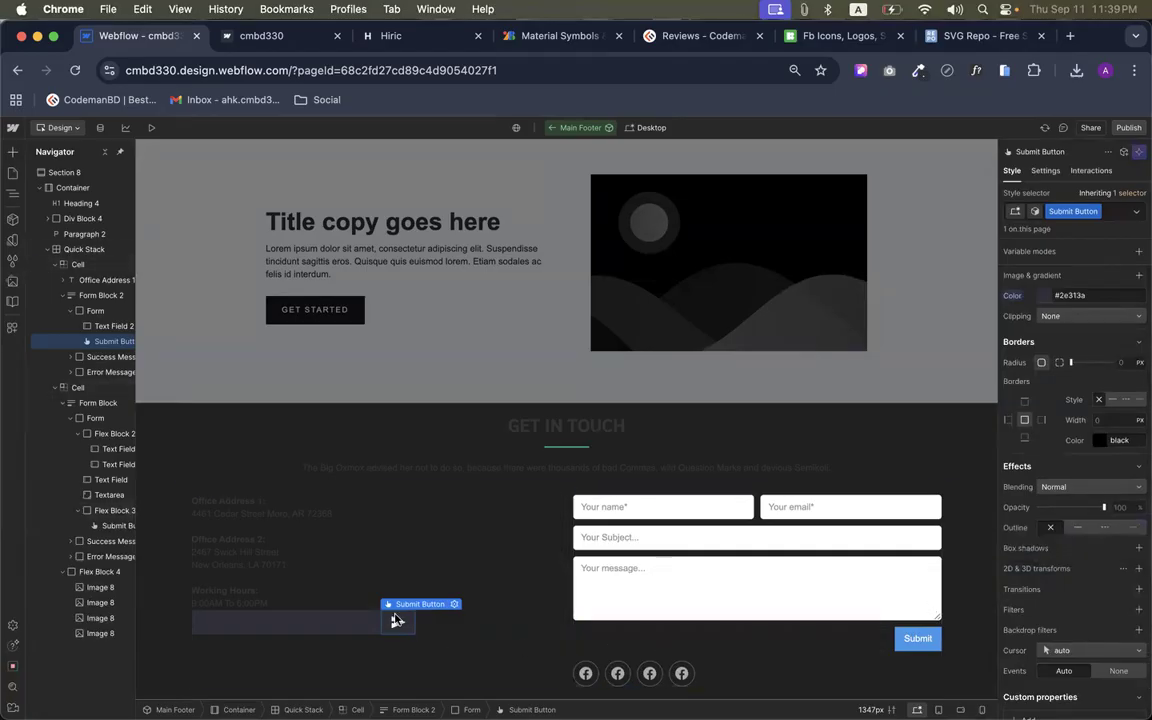
Check the Send icon's details on the Google Fonts page and review the subscribe form's submit button settings in Webflow
click(545, 36)
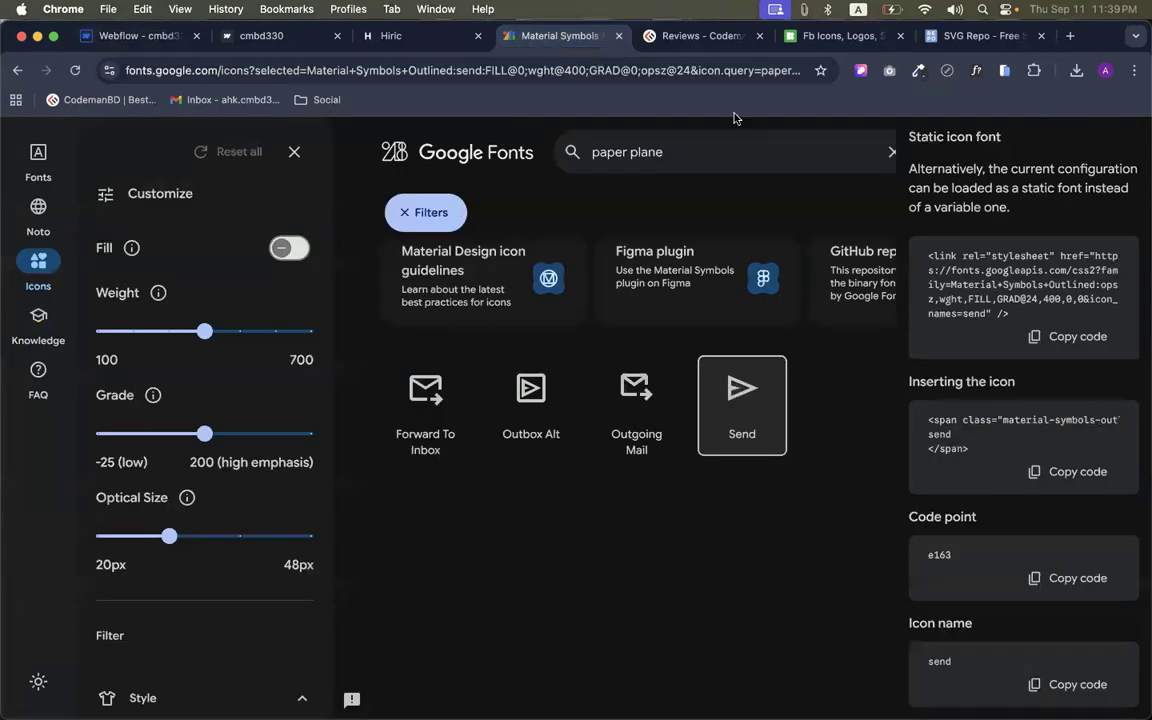
scroll(768, 523, up, 1)
click(137, 46)
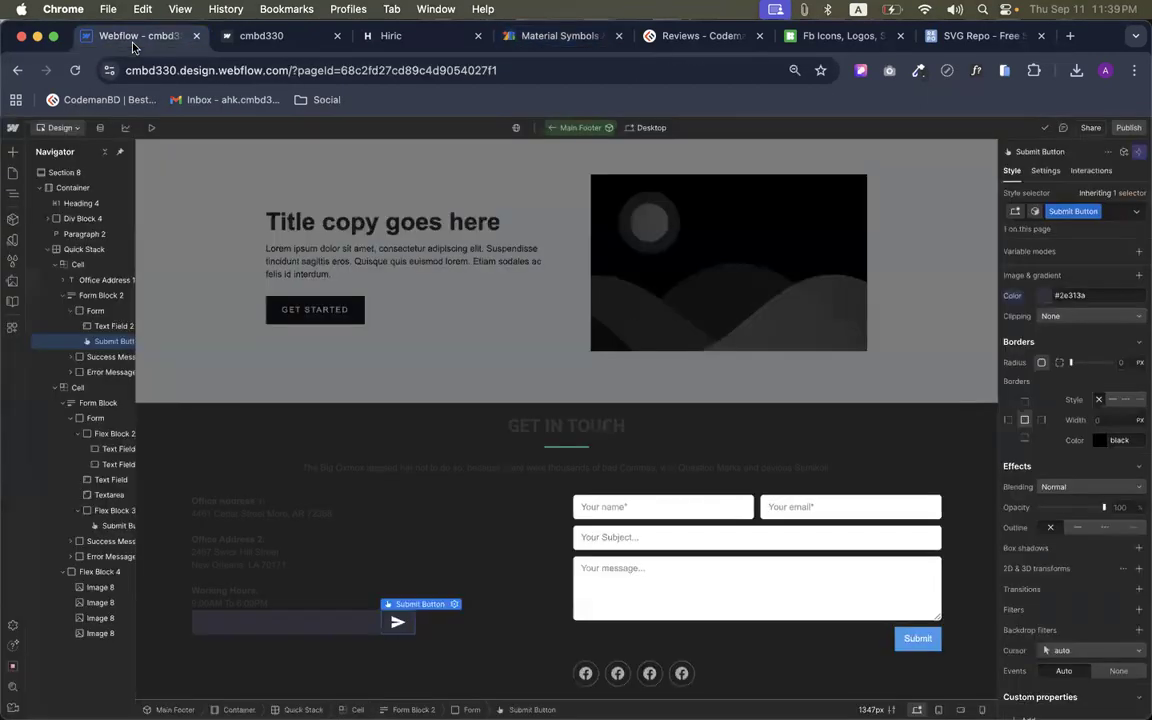
click(455, 605)
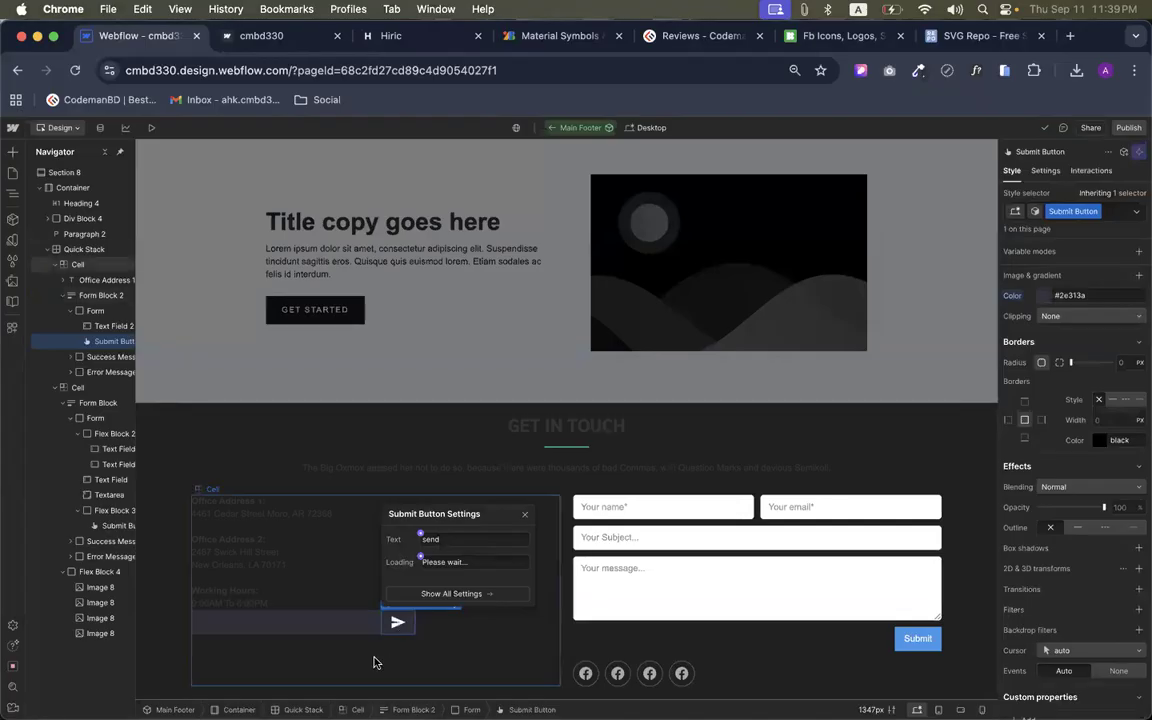
click(543, 640)
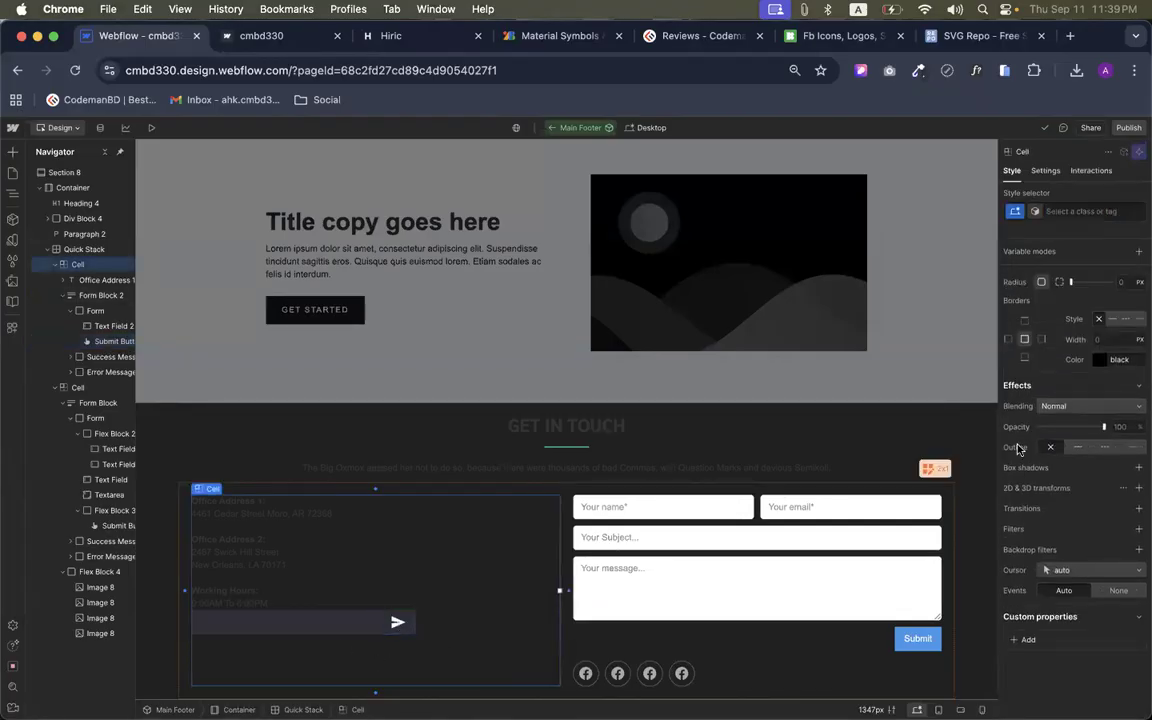
Publish the site to staging and look over the footer and the page above it
click(1129, 127)
click(1072, 318)
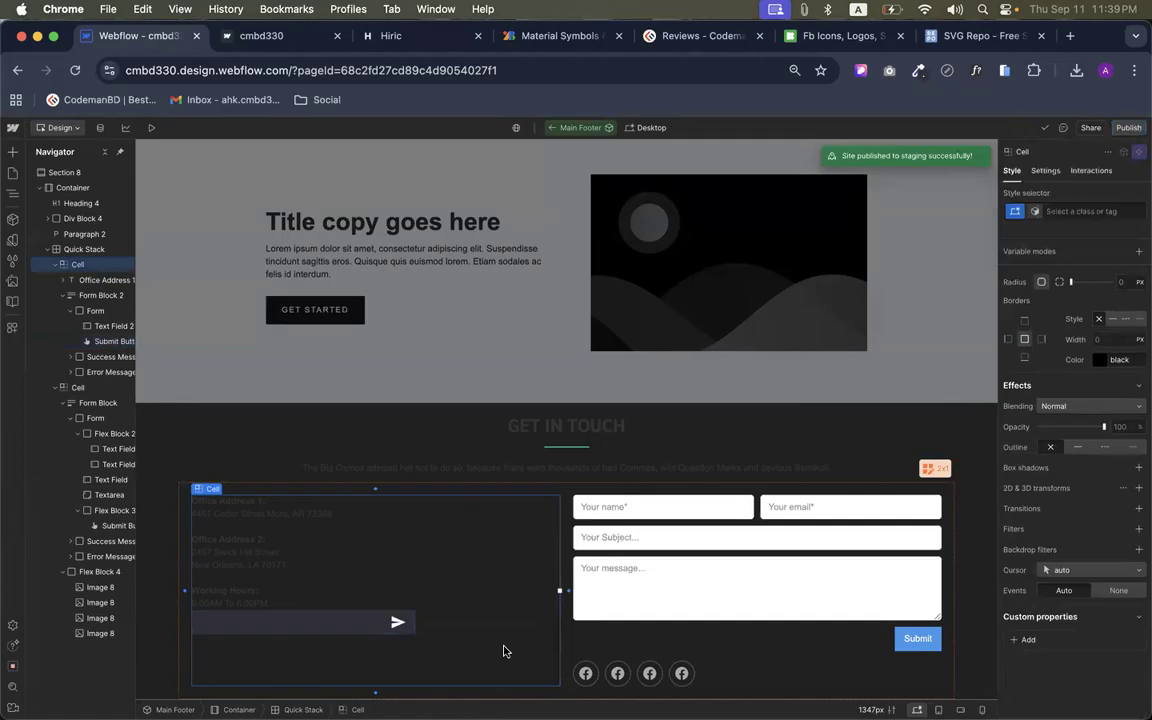
scroll(310, 660, up, 1)
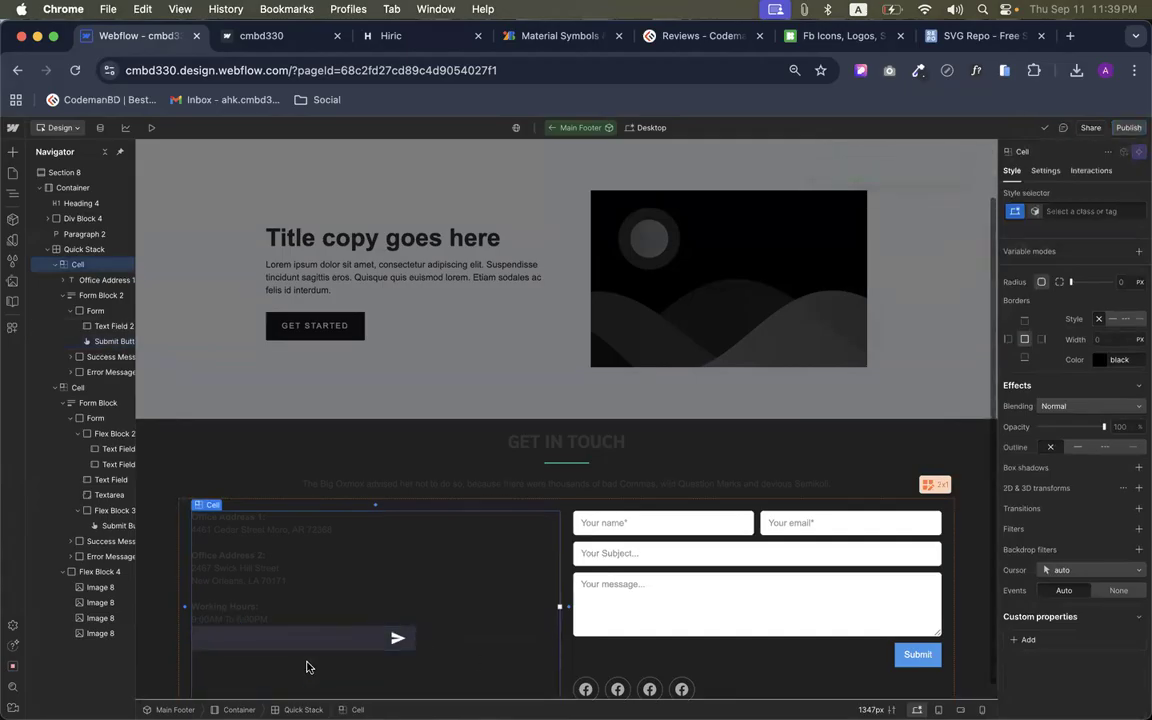
scroll(520, 280, up, 4)
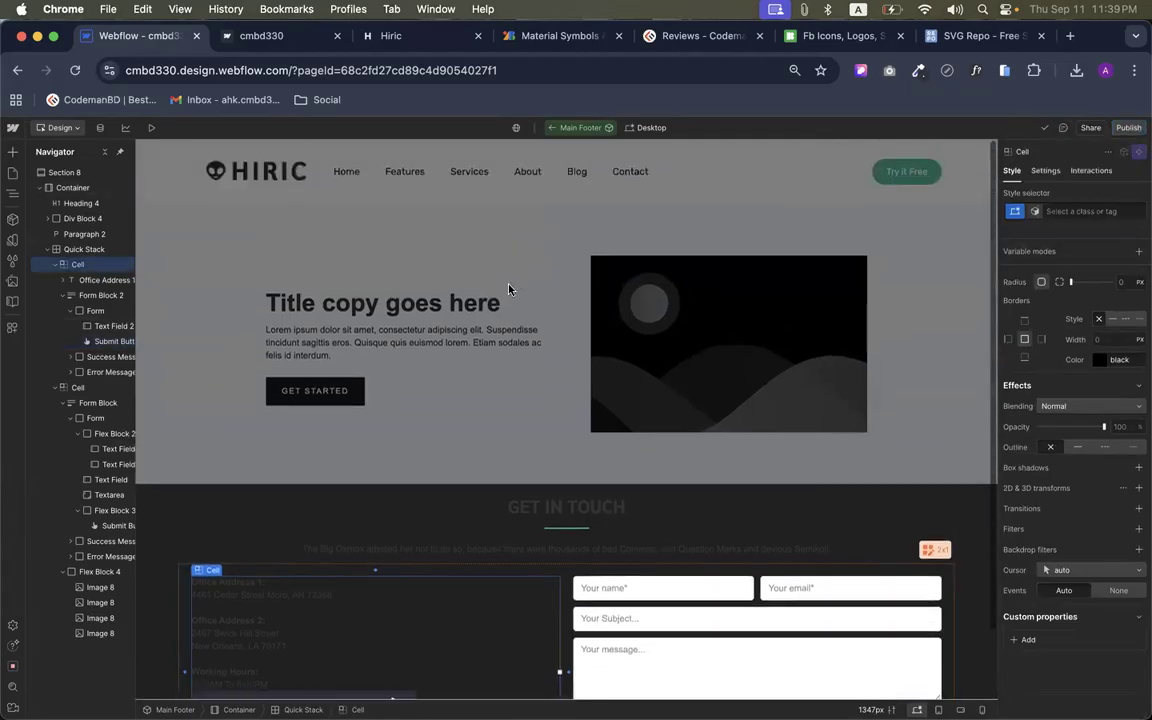